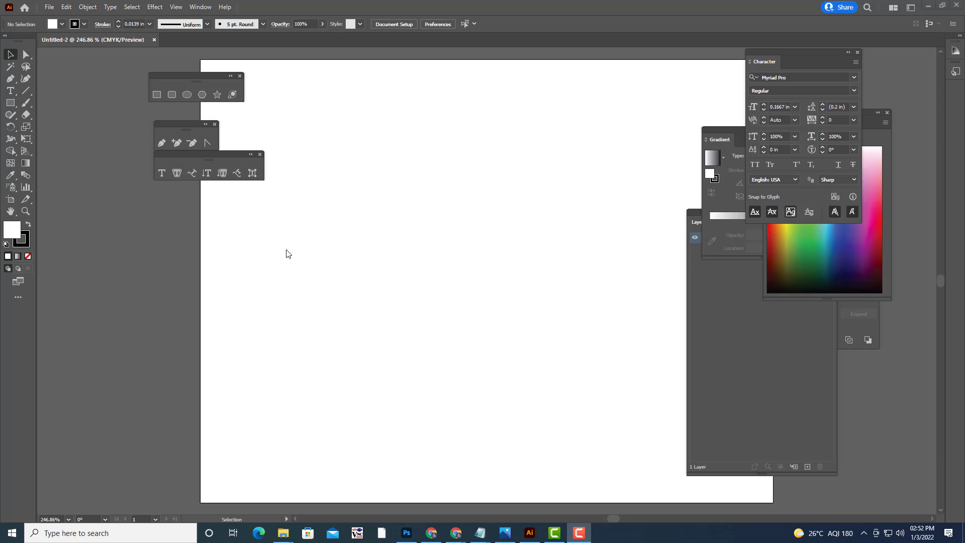
Step: Group the floating shape, pen and type tool panels into one compact cluster
{"action": "left_click", "coordinate": [215, 87]}
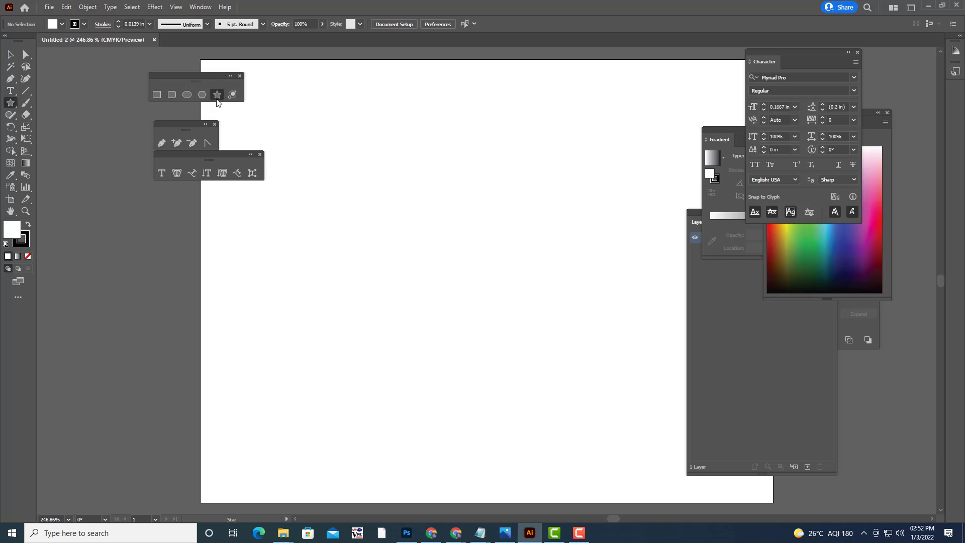
{"action": "left_click_drag", "start_coordinate": [187, 75], "coordinate": [146, 76]}
{"action": "left_click_drag", "start_coordinate": [173, 127], "coordinate": [133, 114]}
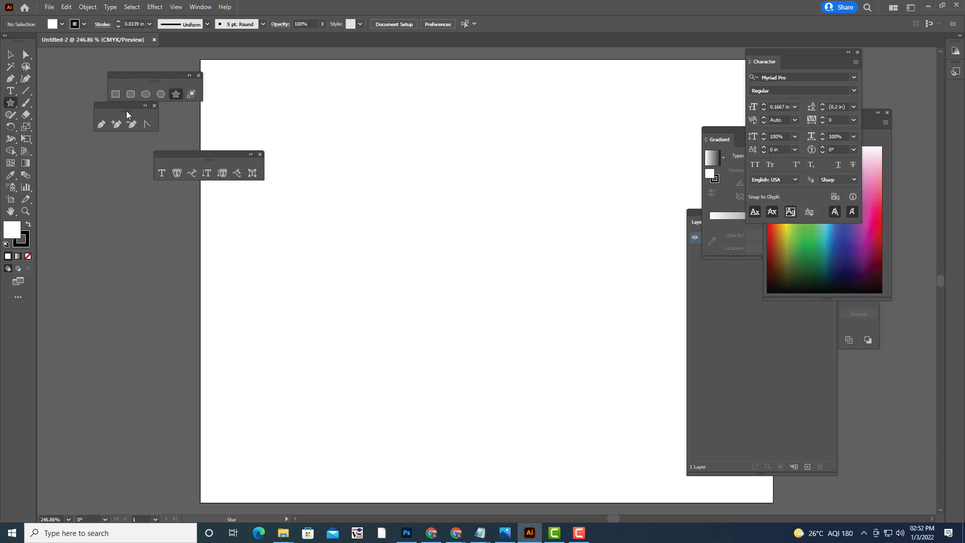
{"action": "mouse_move", "coordinate": [195, 153]}
{"action": "left_mouse_down"}
{"action": "mouse_move", "coordinate": [119, 140]}
{"action": "mouse_move", "coordinate": [138, 144]}
{"action": "left_mouse_up"}
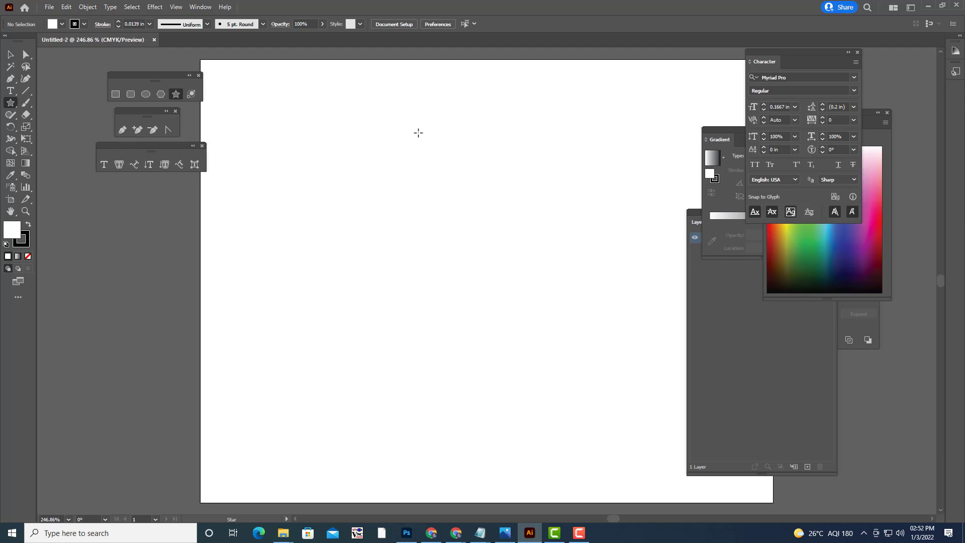
Step: Zoom the artboard to 300%, pan the view left, and return to the Star tool
{"action": "key", "text": "ctrl+minus"}
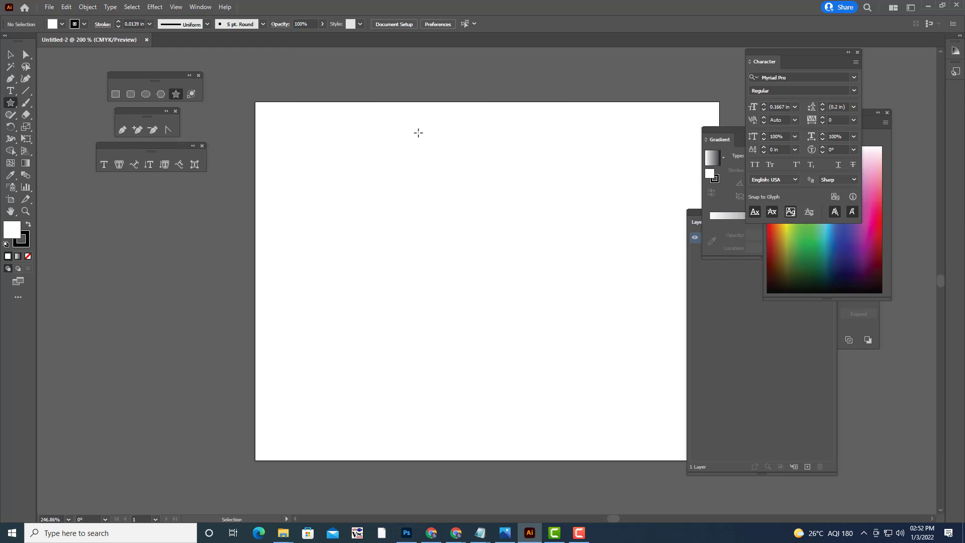
{"action": "key", "text": "ctrl+minus"}
{"action": "key", "text": "ctrl+plus"}
{"action": "key", "text": "ctrl+plus"}
{"action": "key", "text": "ctrl+plus"}
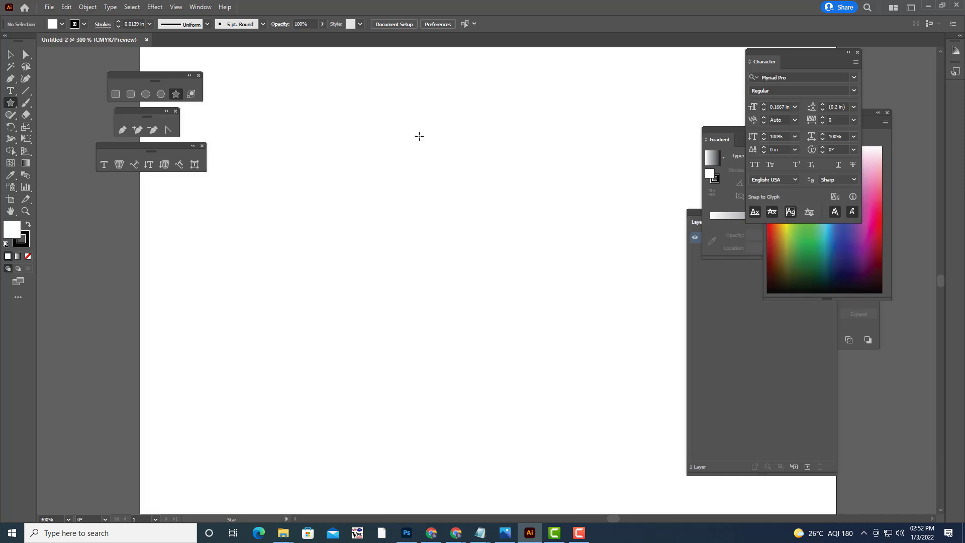
{"action": "key", "text": "h"}
{"action": "left_click_drag", "start_coordinate": [483, 164], "coordinate": [412, 187]}
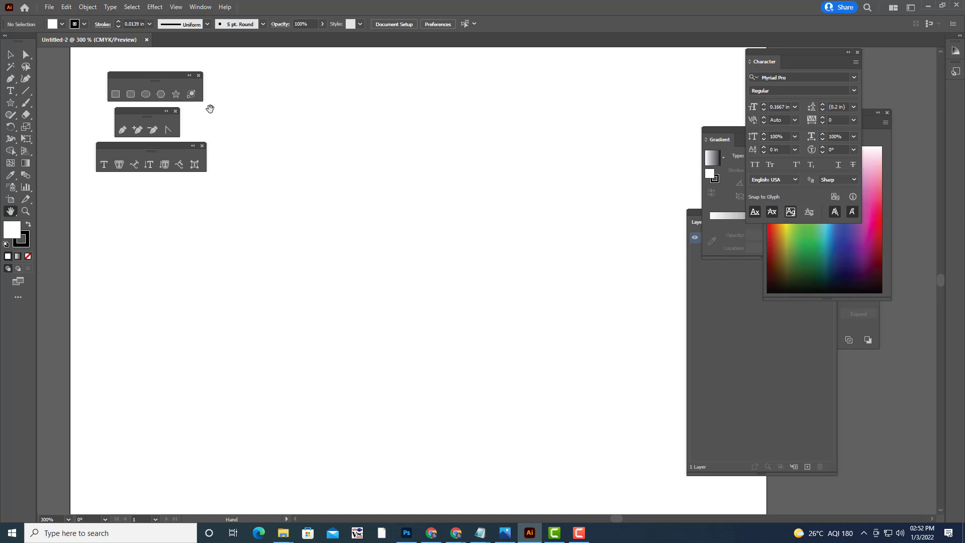
{"action": "left_click", "coordinate": [175, 94]}
Step: Draw a large five-pointed star and move it right and down
{"action": "left_click_drag", "start_coordinate": [361, 226], "coordinate": [436, 332]}
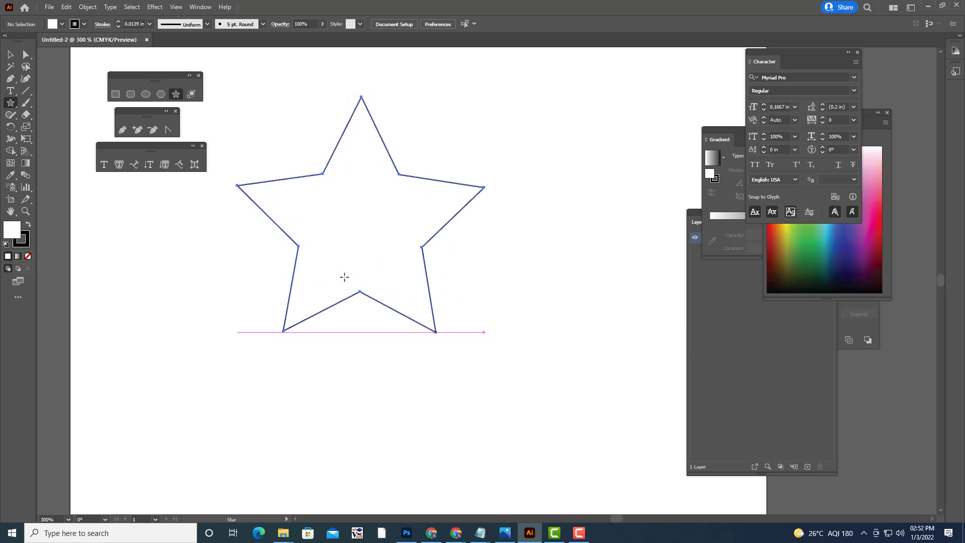
{"action": "left_click", "coordinate": [10, 54]}
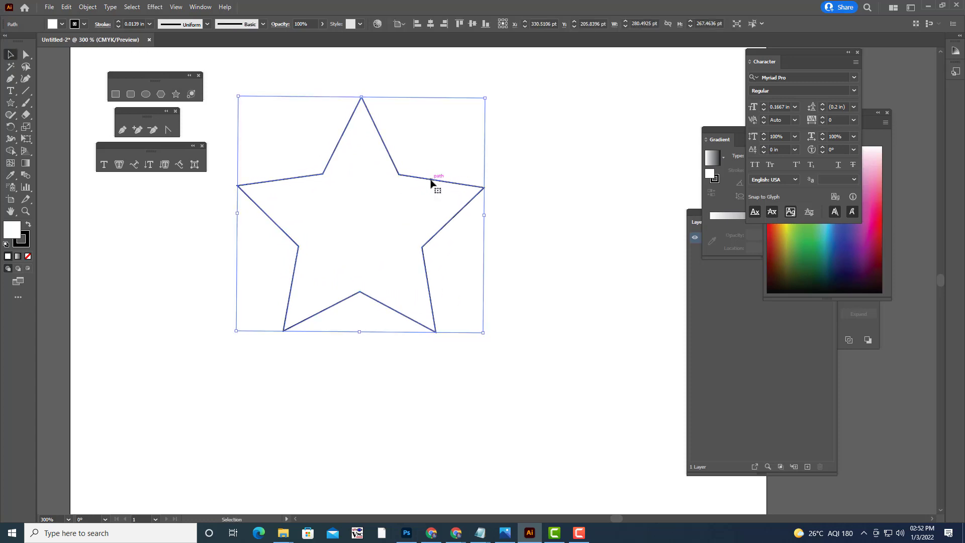
{"action": "left_click_drag", "start_coordinate": [433, 181], "coordinate": [486, 210]}
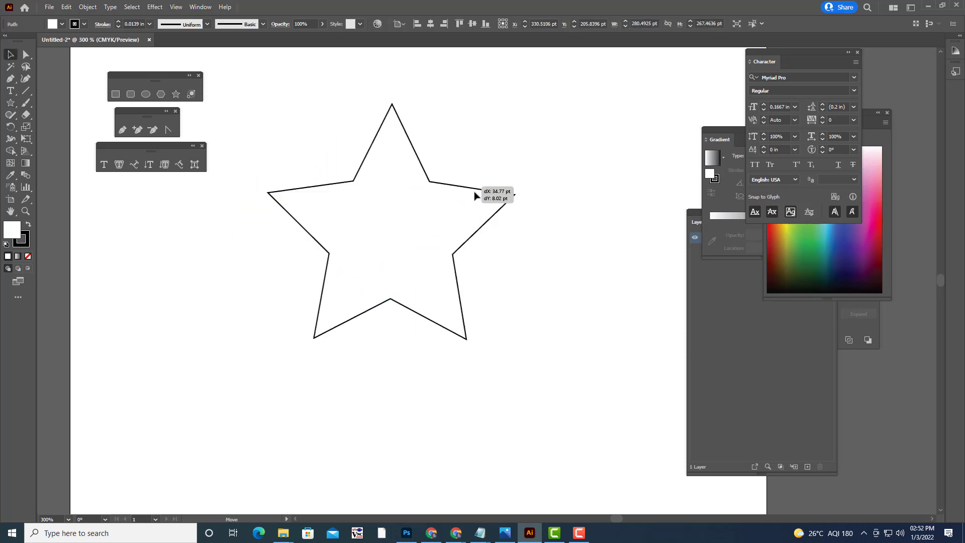
Step: Fill the star with solid red, set its stroke to None, and nudge it down
{"action": "left_click", "coordinate": [864, 124]}
{"action": "mouse_move", "coordinate": [782, 113]}
{"action": "left_mouse_down"}
{"action": "mouse_move", "coordinate": [622, 96]}
{"action": "mouse_move", "coordinate": [698, 94]}
{"action": "left_mouse_up"}
{"action": "left_click", "coordinate": [610, 211]}
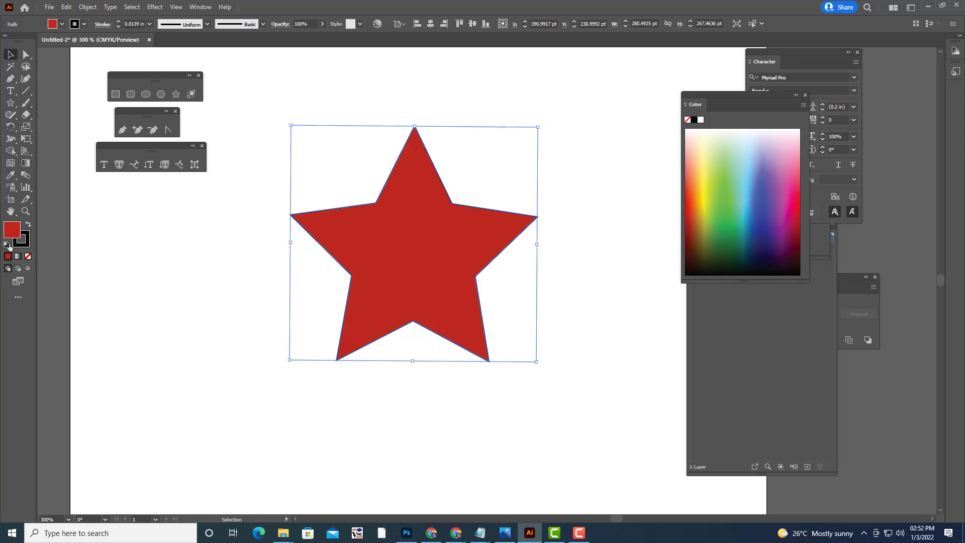
{"action": "left_click", "coordinate": [24, 243]}
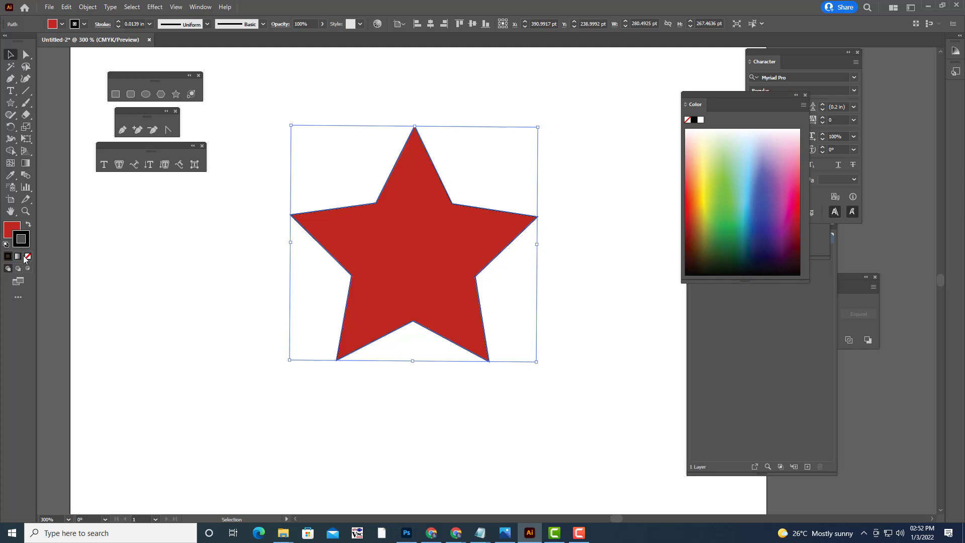
{"action": "left_click", "coordinate": [11, 229]}
{"action": "left_click", "coordinate": [211, 287]}
{"action": "left_click", "coordinate": [387, 278]}
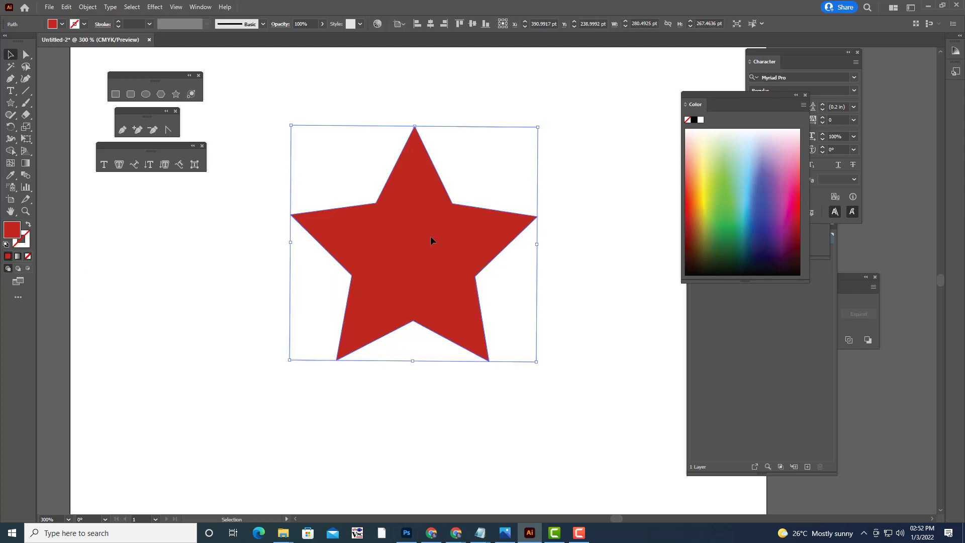
{"action": "left_click_drag", "start_coordinate": [431, 237], "coordinate": [430, 253]}
Step: Try the 3D (Classic) Extrude & Bevel effect on the star, then cancel it
{"action": "left_click", "coordinate": [157, 9]}
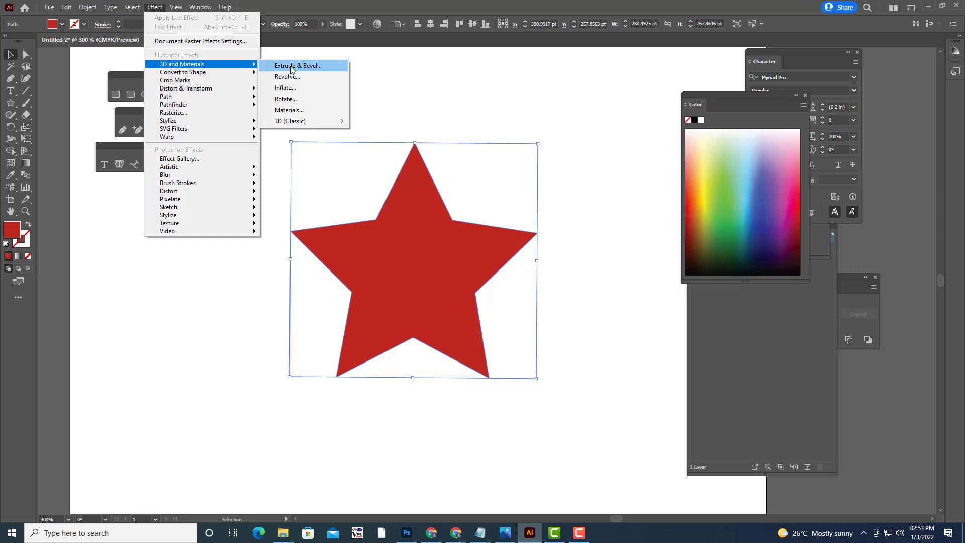
{"action": "mouse_move", "coordinate": [181, 64]}
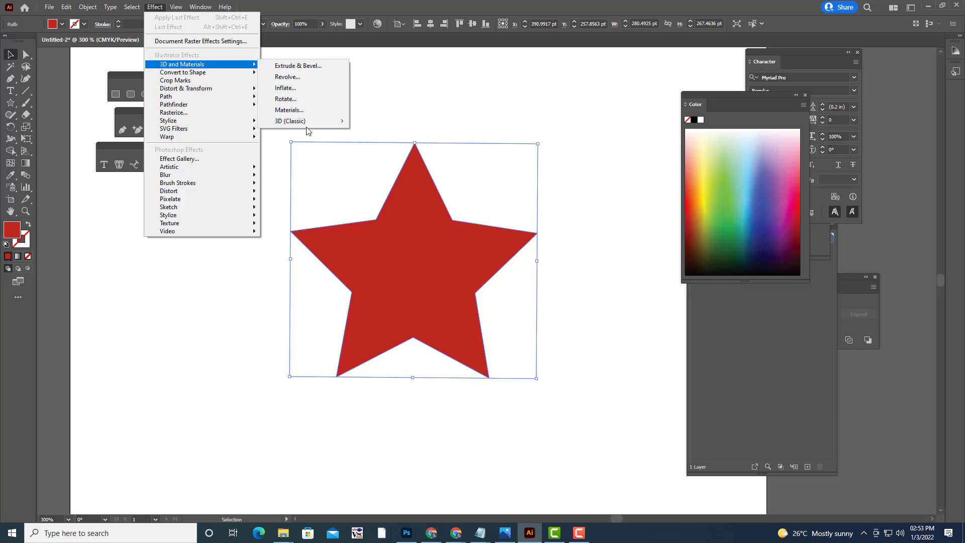
{"action": "mouse_move", "coordinate": [290, 120]}
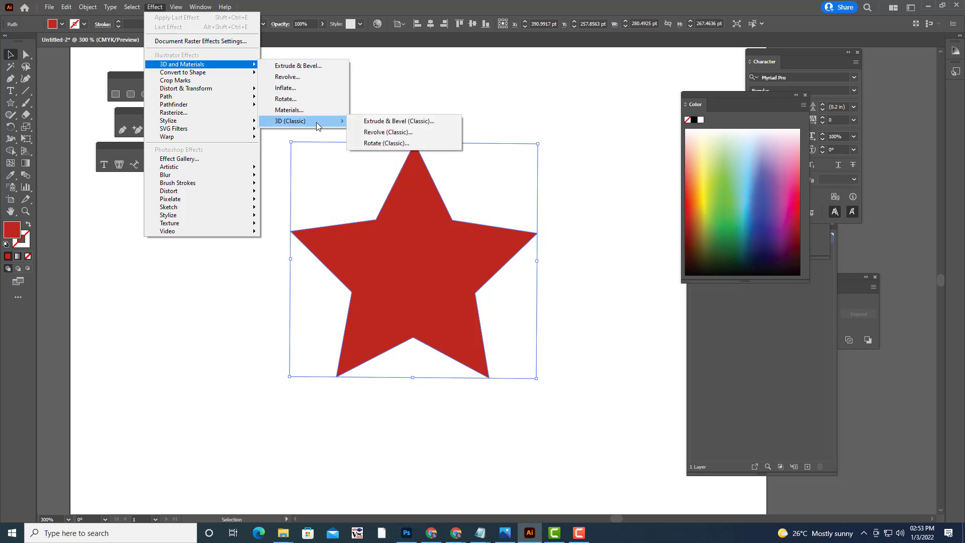
{"action": "left_click", "coordinate": [366, 121]}
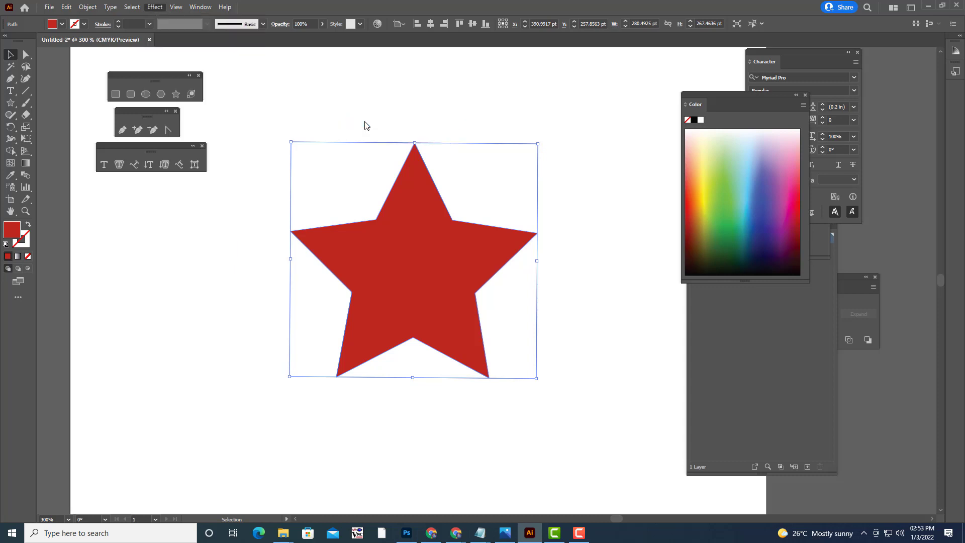
{"action": "left_click_drag", "start_coordinate": [721, 59], "coordinate": [665, 56]}
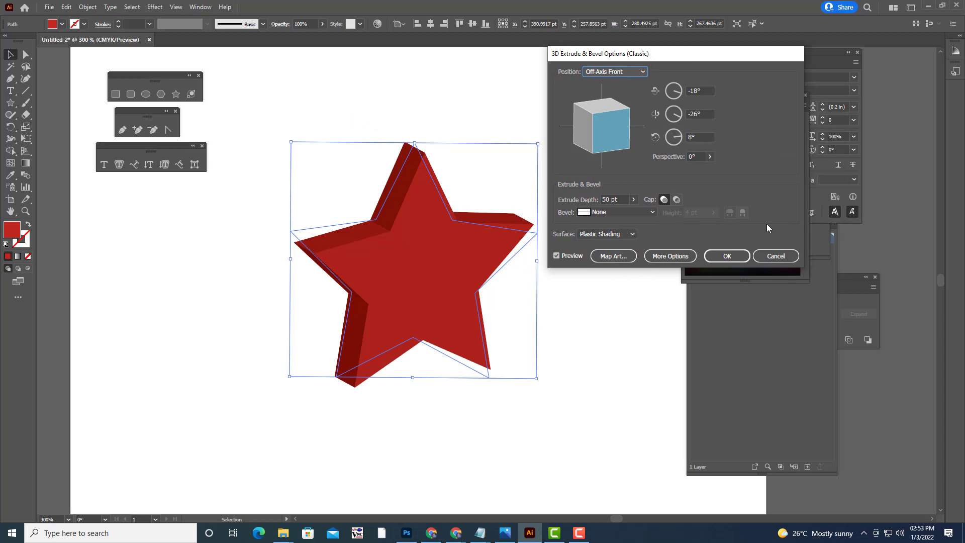
{"action": "left_click", "coordinate": [767, 258]}
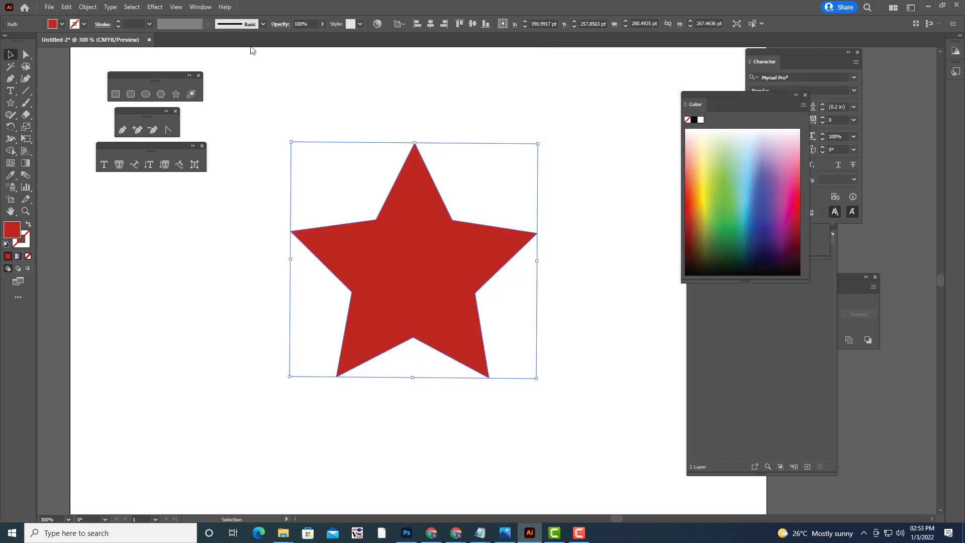
{"action": "left_click", "coordinate": [155, 7]}
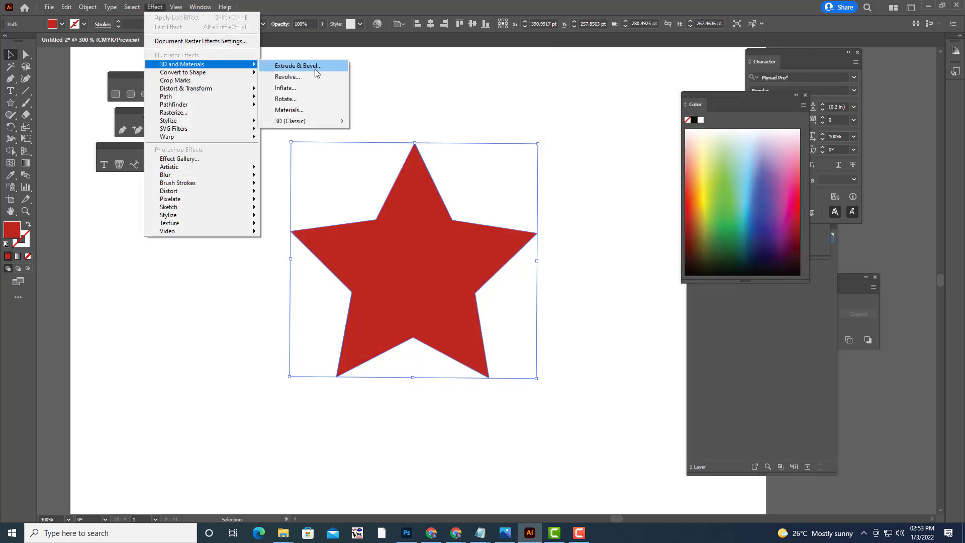
{"action": "mouse_move", "coordinate": [291, 121]}
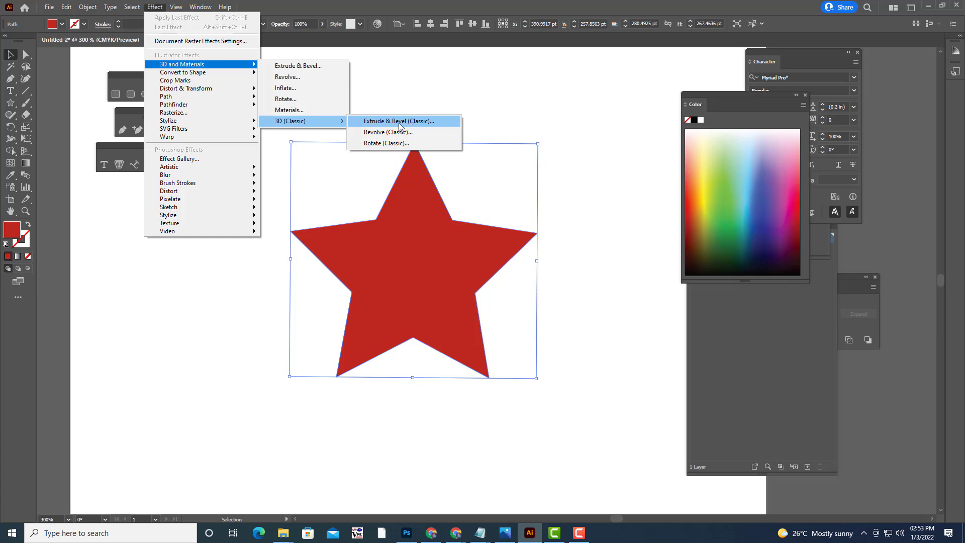
Step: Reopen Extrude & Bevel (Classic), previewing the star at Off-Axis Front with 50 pt depth
{"action": "left_click", "coordinate": [416, 126]}
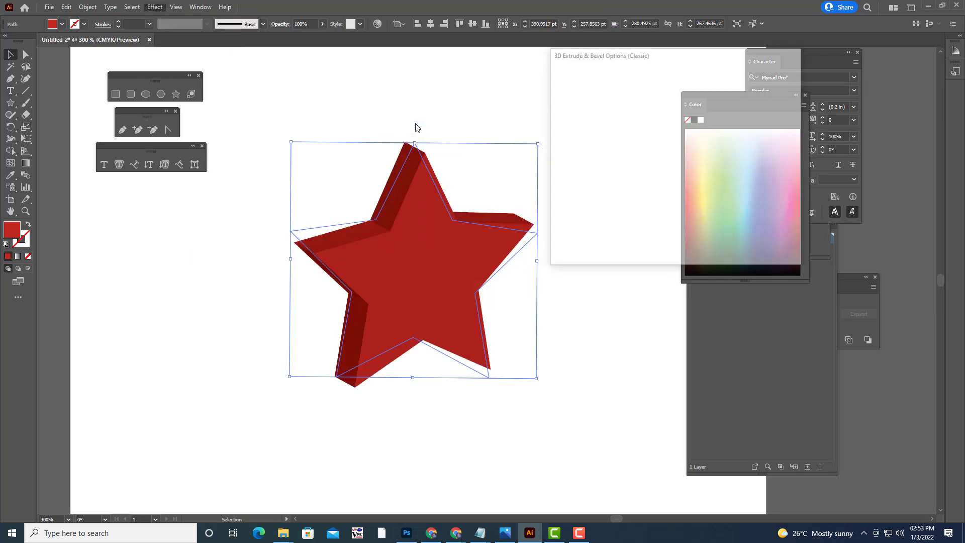
{"action": "left_click_drag", "start_coordinate": [680, 58], "coordinate": [684, 47]}
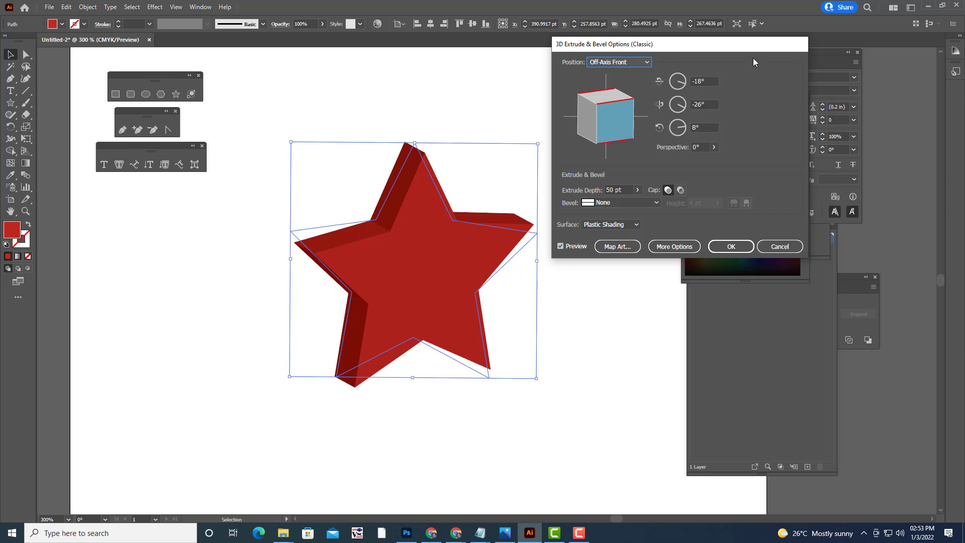
{"action": "left_click_drag", "start_coordinate": [748, 52], "coordinate": [743, 53]}
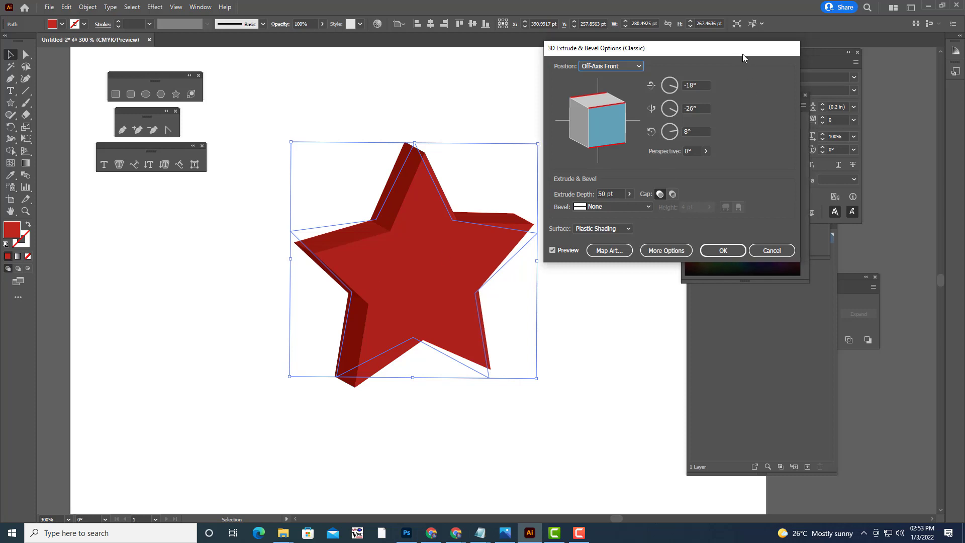
{"action": "left_click", "coordinate": [774, 250]}
{"action": "left_click", "coordinate": [152, 7]}
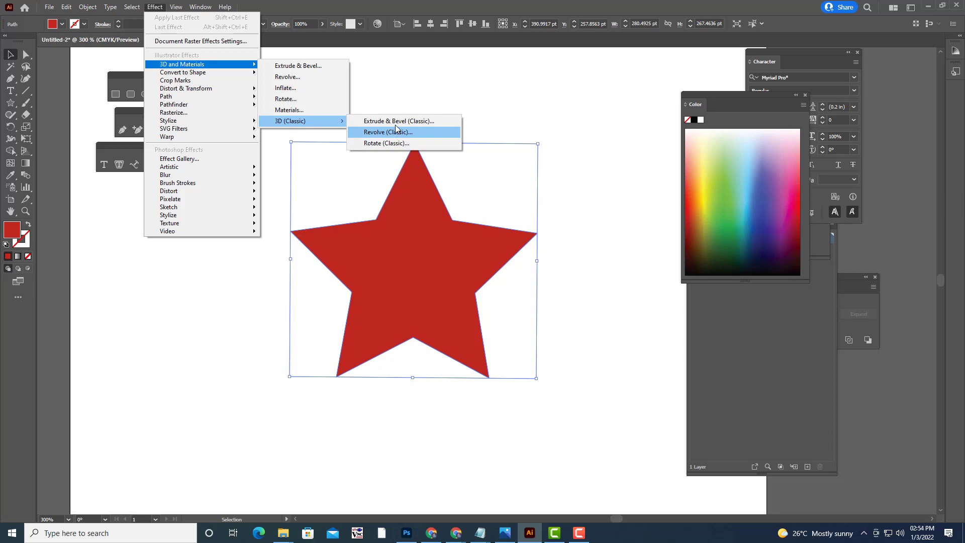
{"action": "left_click", "coordinate": [397, 122]}
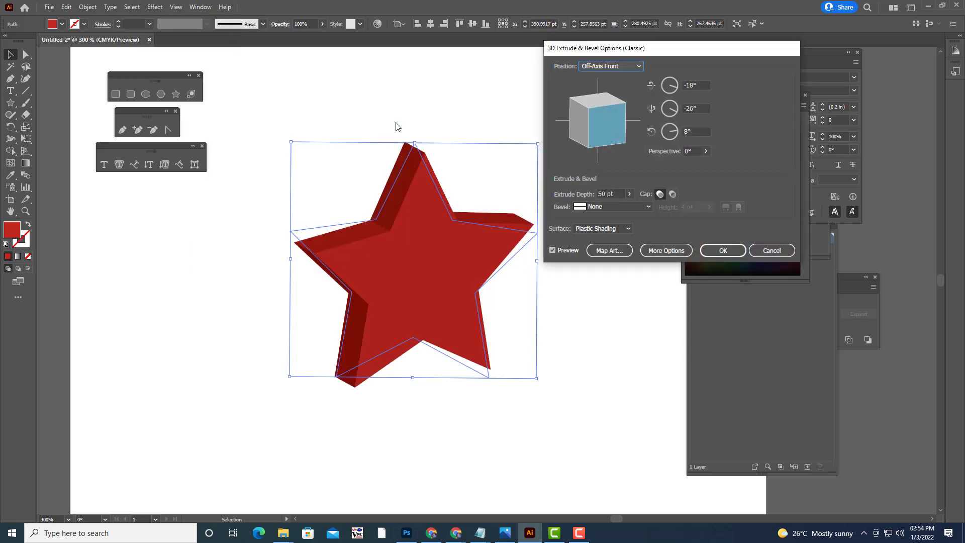
{"action": "left_click_drag", "start_coordinate": [693, 50], "coordinate": [629, 53]}
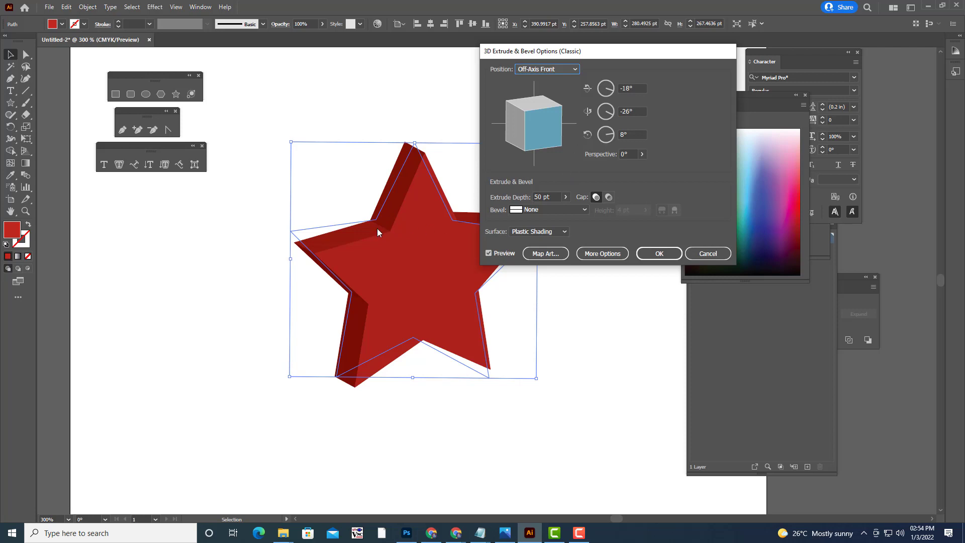
{"action": "left_click_drag", "start_coordinate": [577, 58], "coordinate": [591, 60]}
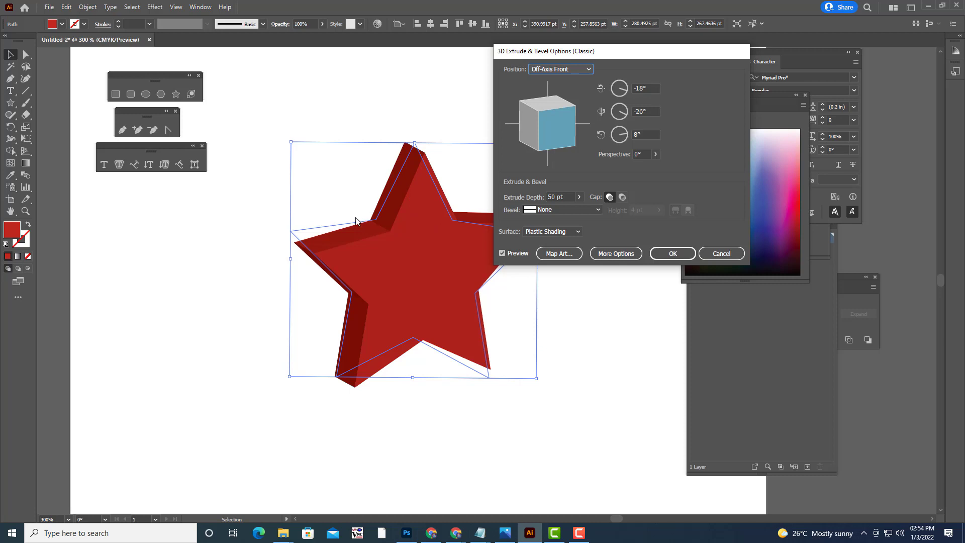
Step: Set the X, Y and Z extrusion rotation angles to 0°
{"action": "left_click", "coordinate": [659, 87]}
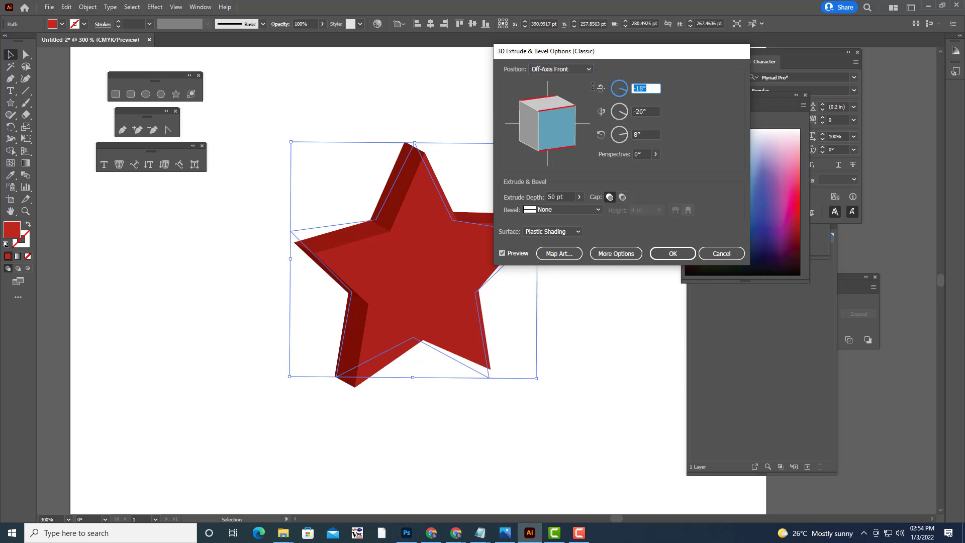
{"action": "type", "text": "0"}
{"action": "key", "text": "Tab"}
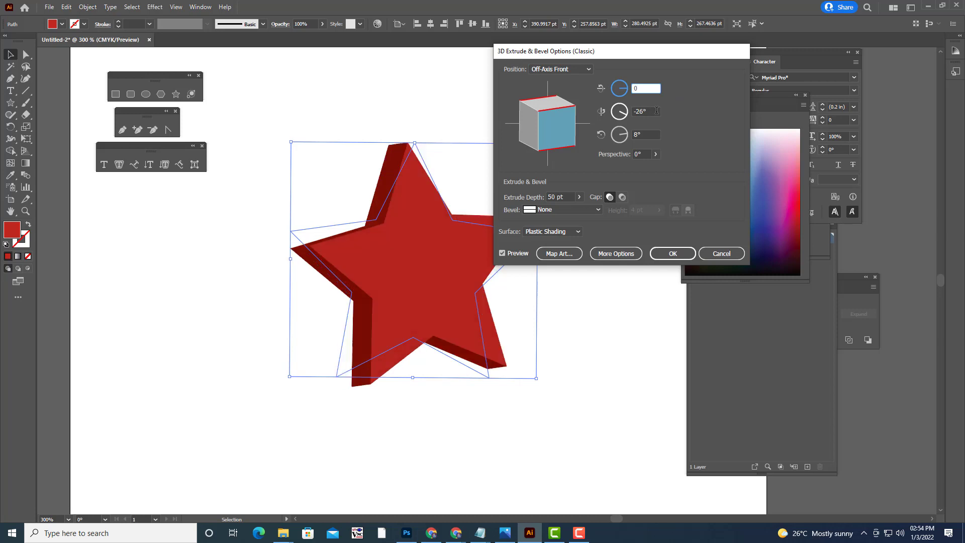
{"action": "type", "text": "0"}
{"action": "key", "text": "Tab"}
{"action": "type", "text": "0"}
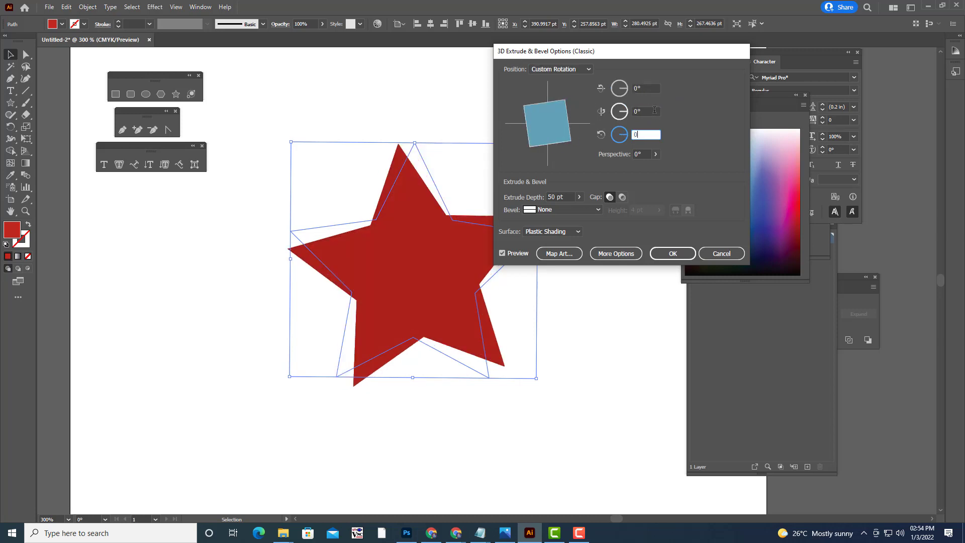
{"action": "left_click", "coordinate": [654, 110]}
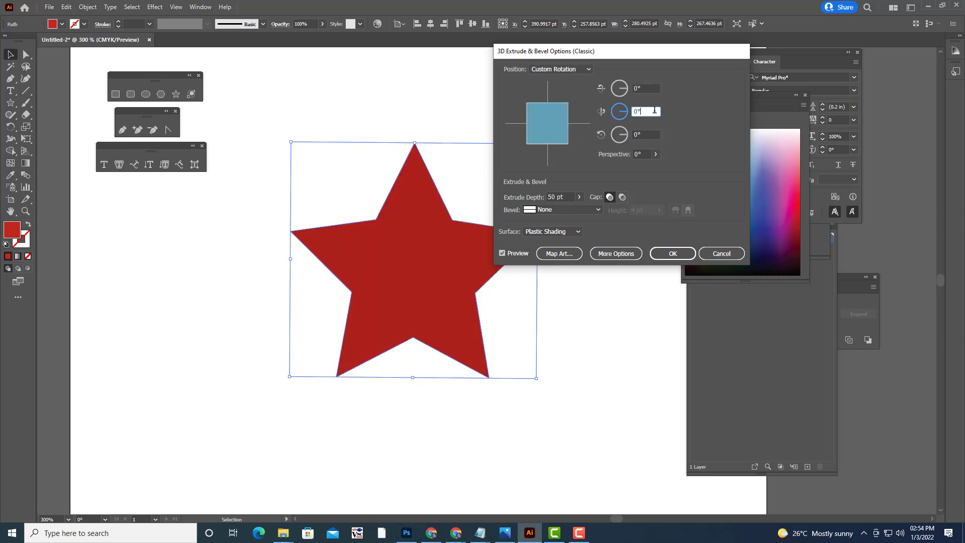
{"action": "mouse_move", "coordinate": [593, 52]}
{"action": "left_mouse_down"}
{"action": "mouse_move", "coordinate": [675, 51]}
{"action": "mouse_move", "coordinate": [656, 61]}
{"action": "left_mouse_up"}
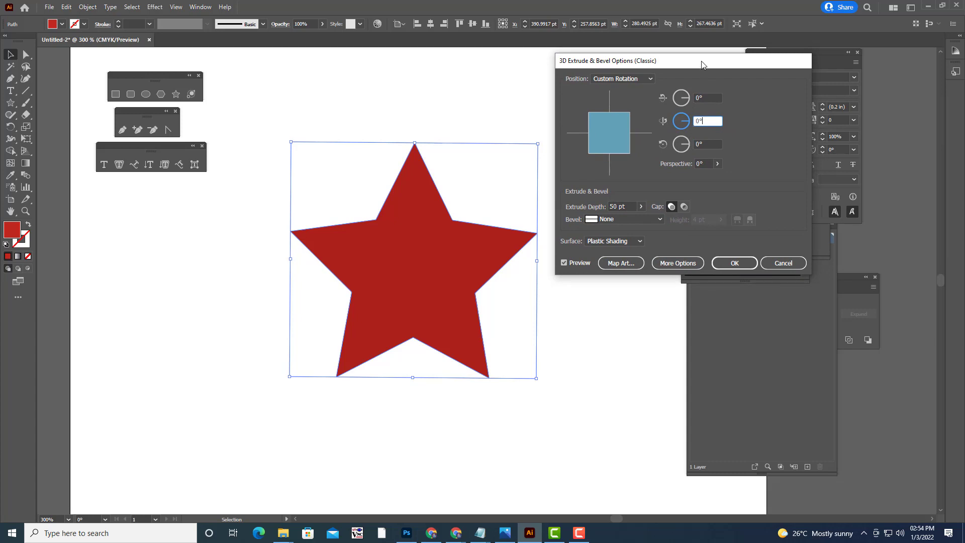
{"action": "left_click_drag", "start_coordinate": [703, 62], "coordinate": [699, 63]}
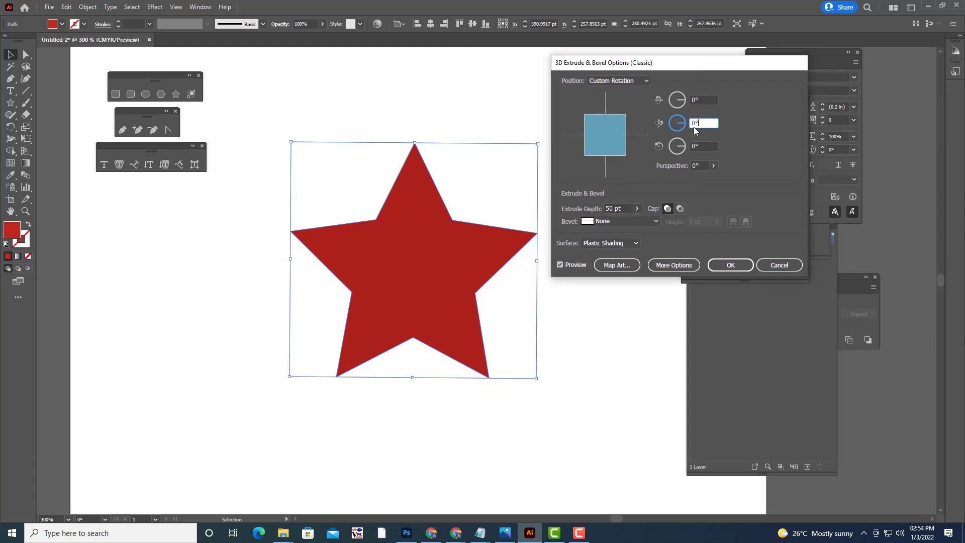
{"action": "left_click", "coordinate": [694, 126]}
Step: Step the Y rotation up and down to preview the star's side faces
{"action": "key", "text": "Up"}
{"action": "key", "text": "Up"}
{"action": "key", "text": "Up"}
{"action": "key", "text": "Up"}
{"action": "key", "text": "Up"}
{"action": "key", "text": "Up"}
{"action": "key", "text": "Up"}
{"action": "key", "text": "Up"}
{"action": "key", "text": "Up"}
{"action": "key", "text": "Up"}
{"action": "key", "text": "Up"}
{"action": "key", "text": "Up"}
{"action": "key", "text": "Down"}
{"action": "key", "text": "Down"}
{"action": "key", "text": "Down"}
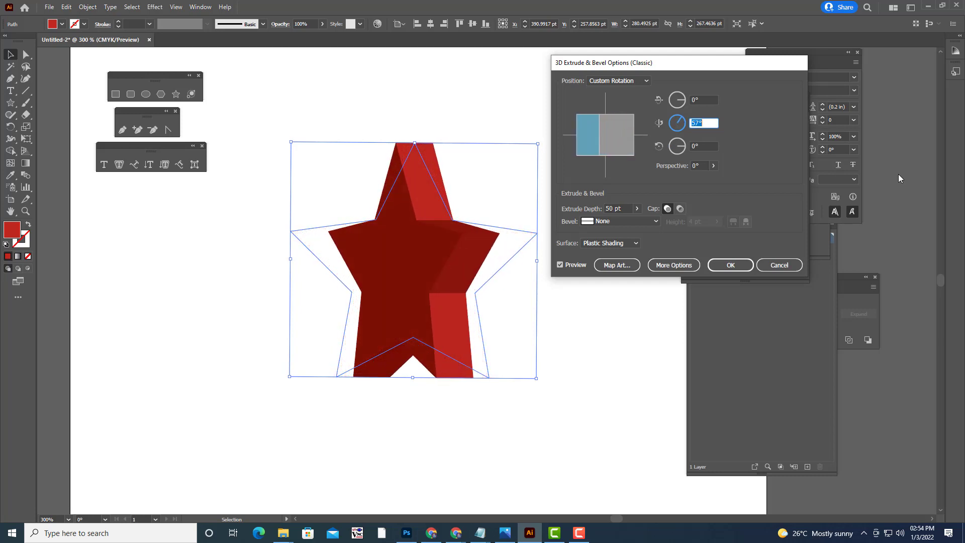
{"action": "key", "text": "Down"}
{"action": "key", "text": "Down"}
{"action": "key", "text": "Down"}
{"action": "key", "text": "Down"}
{"action": "key", "text": "Down"}
{"action": "key", "text": "Down"}
{"action": "key", "text": "Down"}
{"action": "key", "text": "Down"}
{"action": "key", "text": "Down"}
{"action": "key", "text": "Down"}
{"action": "key", "text": "Down"}
{"action": "key", "text": "Down"}
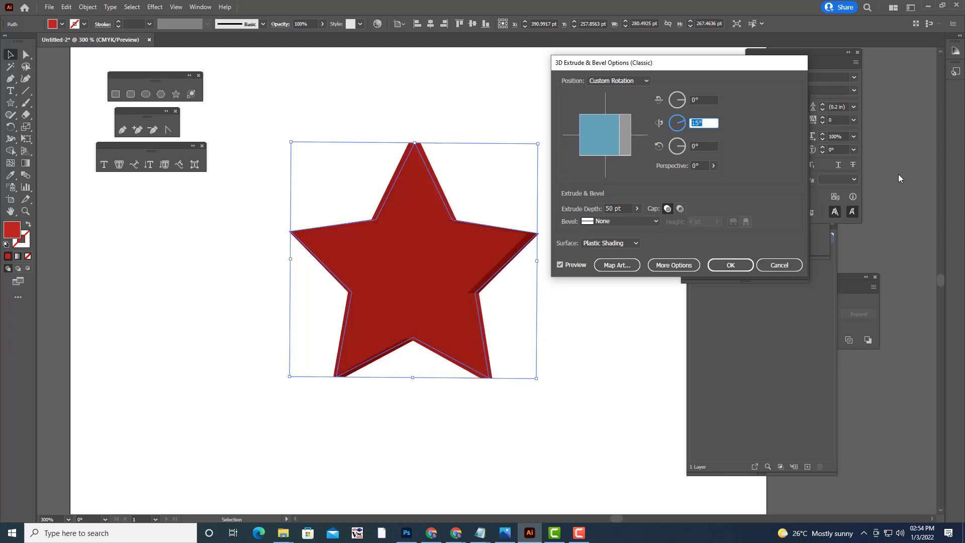
{"action": "key", "text": "Down"}
{"action": "key", "text": "Down"}
{"action": "key", "text": "Down"}
{"action": "key", "text": "Down"}
{"action": "key", "text": "Down"}
{"action": "key", "text": "Down"}
{"action": "key", "text": "Down"}
{"action": "key", "text": "Down"}
{"action": "key", "text": "Down"}
{"action": "key", "text": "Down"}
{"action": "key", "text": "Down"}
{"action": "key", "text": "Down"}
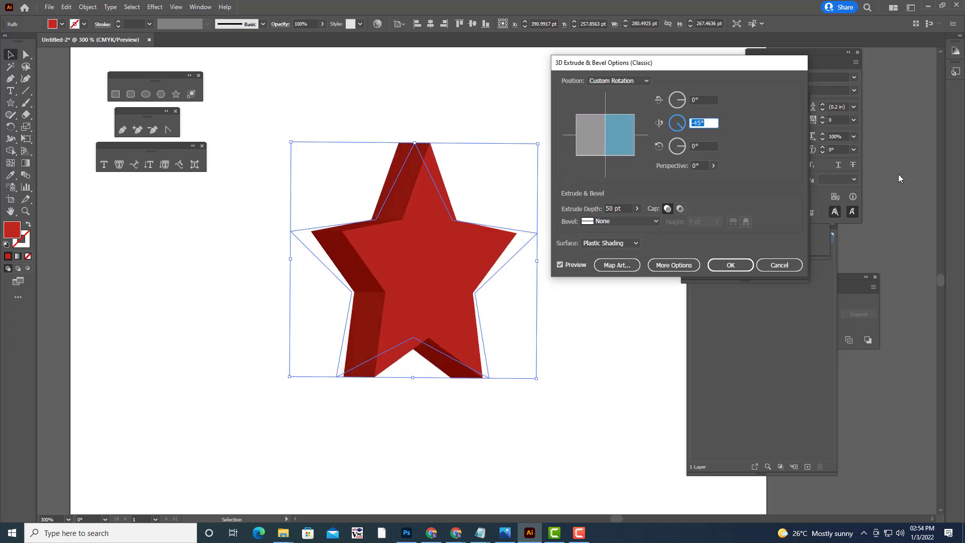
{"action": "key", "text": "Down"}
{"action": "key", "text": "Down"}
{"action": "key", "text": "Down"}
{"action": "key", "text": "Down"}
{"action": "key", "text": "Down"}
{"action": "key", "text": "Down"}
{"action": "key", "text": "Down"}
{"action": "key", "text": "Down"}
{"action": "key", "text": "Down"}
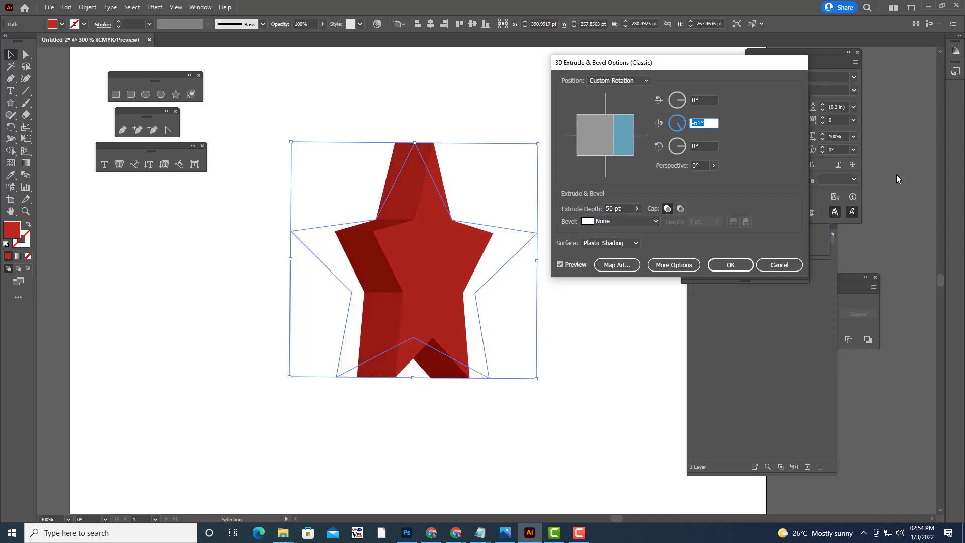
{"action": "key", "text": "Down"}
{"action": "key", "text": "Down"}
{"action": "key", "text": "Down"}
{"action": "key", "text": "Down"}
{"action": "key", "text": "Down"}
{"action": "key", "text": "Down"}
{"action": "key", "text": "Down"}
{"action": "key", "text": "Down"}
{"action": "key", "text": "Down"}
{"action": "key", "text": "Down"}
{"action": "key", "text": "Down"}
{"action": "key", "text": "Down"}
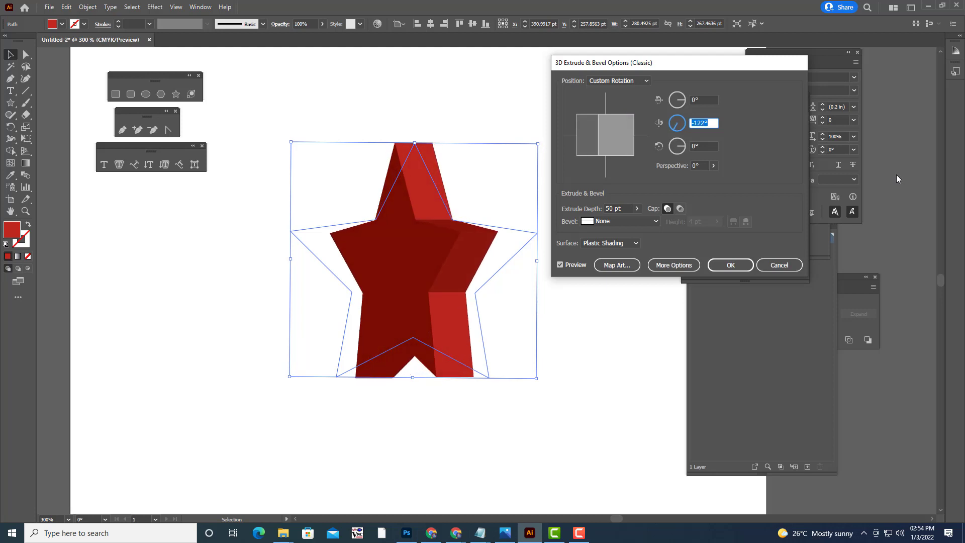
{"action": "key", "text": "Down"}
{"action": "key", "text": "Down"}
{"action": "key", "text": "Down"}
{"action": "key", "text": "Down"}
{"action": "key", "text": "Down"}
{"action": "key", "text": "Down"}
{"action": "key", "text": "Down"}
{"action": "key", "text": "Down"}
{"action": "key", "text": "Down"}
{"action": "key", "text": "Down"}
{"action": "key", "text": "Down"}
{"action": "key", "text": "Down"}
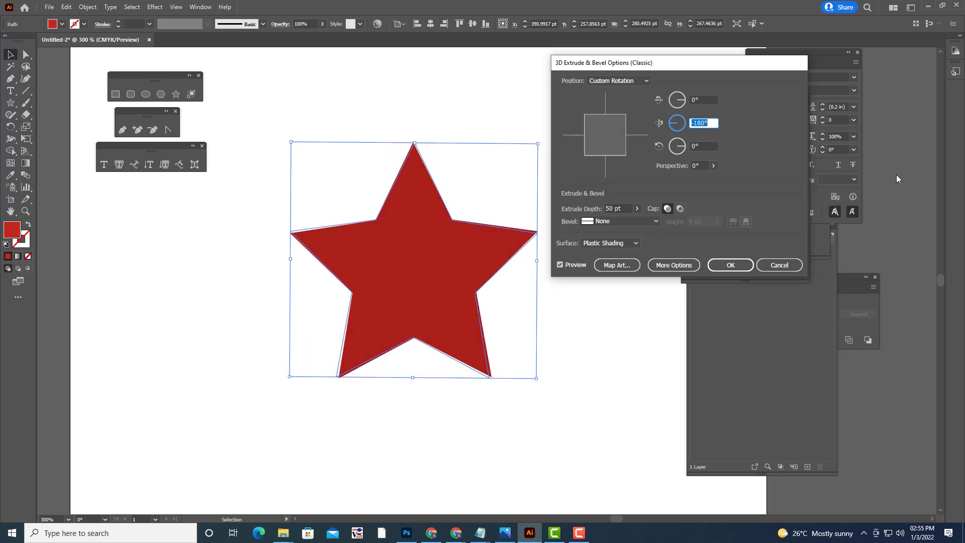
{"action": "key", "text": "Up"}
{"action": "key", "text": "Up"}
{"action": "key", "text": "Up"}
{"action": "key", "text": "Up"}
{"action": "key", "text": "Up"}
{"action": "key", "text": "Up"}
{"action": "key", "text": "Up"}
{"action": "key", "text": "Up"}
{"action": "key", "text": "Up"}
{"action": "key", "text": "Up"}
{"action": "key", "text": "Up"}
{"action": "key", "text": "Up"}
{"action": "key", "text": "Up"}
{"action": "key", "text": "Up"}
{"action": "key", "text": "Up"}
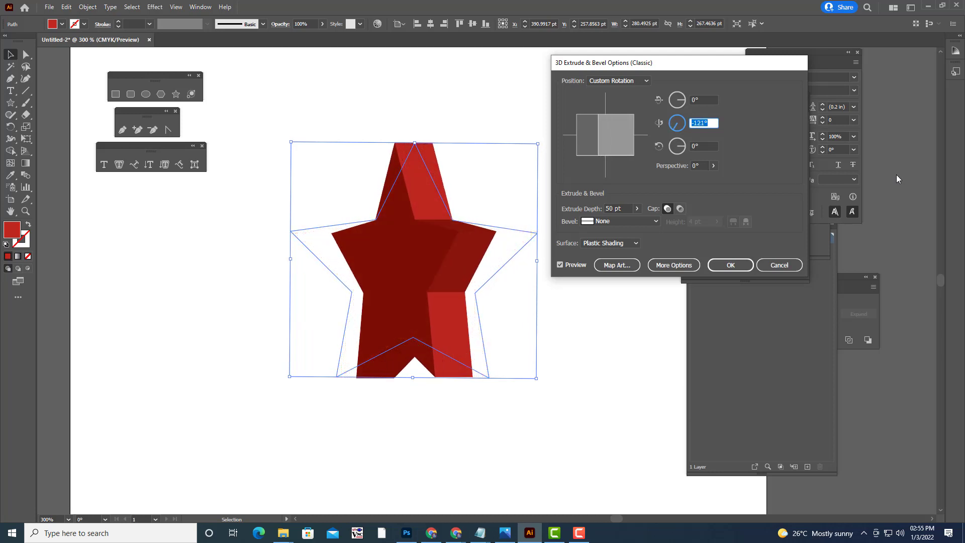
{"action": "key", "text": "Up"}
{"action": "key", "text": "Up"}
{"action": "key", "text": "Up"}
{"action": "key", "text": "Up"}
{"action": "key", "text": "Up"}
{"action": "key", "text": "Up"}
{"action": "key", "text": "Up"}
{"action": "key", "text": "Up"}
{"action": "key", "text": "Up"}
{"action": "key", "text": "Up"}
{"action": "key", "text": "Up"}
{"action": "key", "text": "Up"}
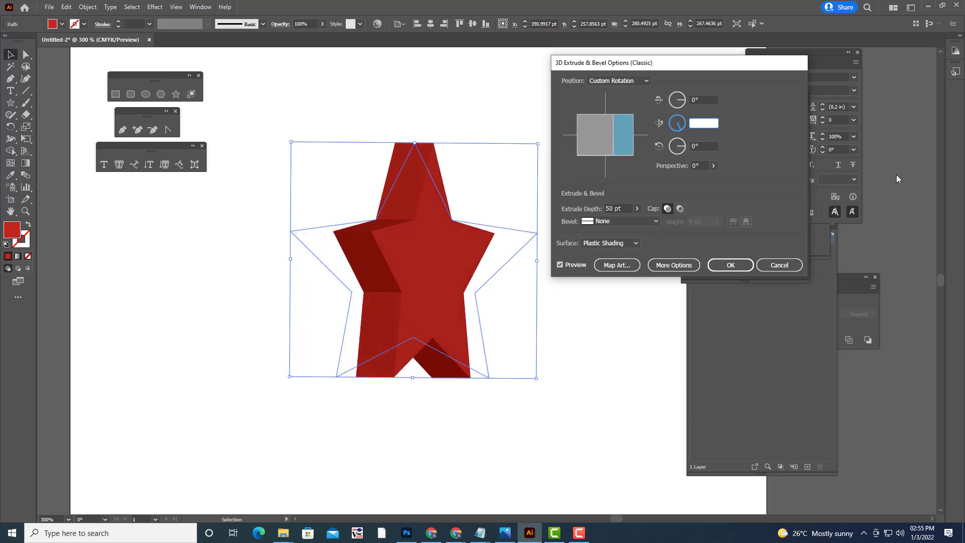
{"action": "key", "text": "Up"}
{"action": "key", "text": "Up"}
{"action": "key", "text": "Up"}
{"action": "key", "text": "Up"}
{"action": "key", "text": "Up"}
{"action": "key", "text": "Up"}
{"action": "key", "text": "Down"}
{"action": "key", "text": "Down"}
{"action": "key", "text": "Down"}
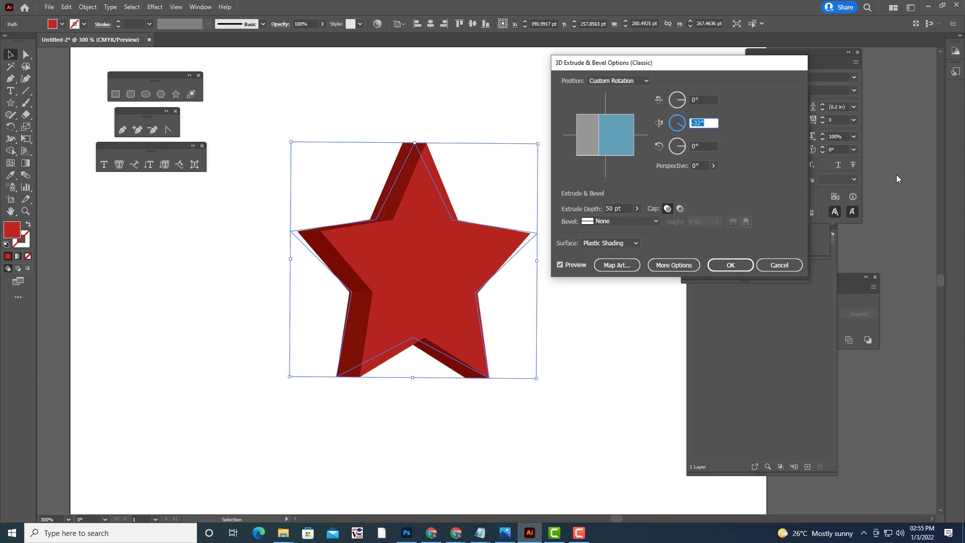
{"action": "key", "text": "Down"}
{"action": "key", "text": "Down"}
{"action": "key", "text": "Down"}
{"action": "key", "text": "Down"}
{"action": "key", "text": "Down"}
{"action": "key", "text": "Down"}
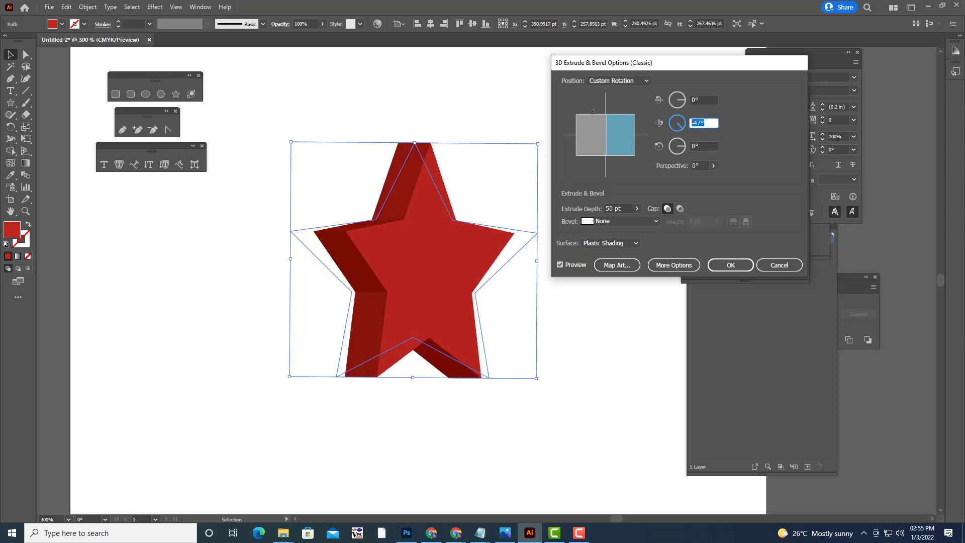
Step: Reset the Y rotation to 0° and cancel the 3D effect, leaving the star flat
{"action": "type", "text": "0"}
{"action": "left_click", "coordinate": [694, 149]}
{"action": "left_click", "coordinate": [704, 99]}
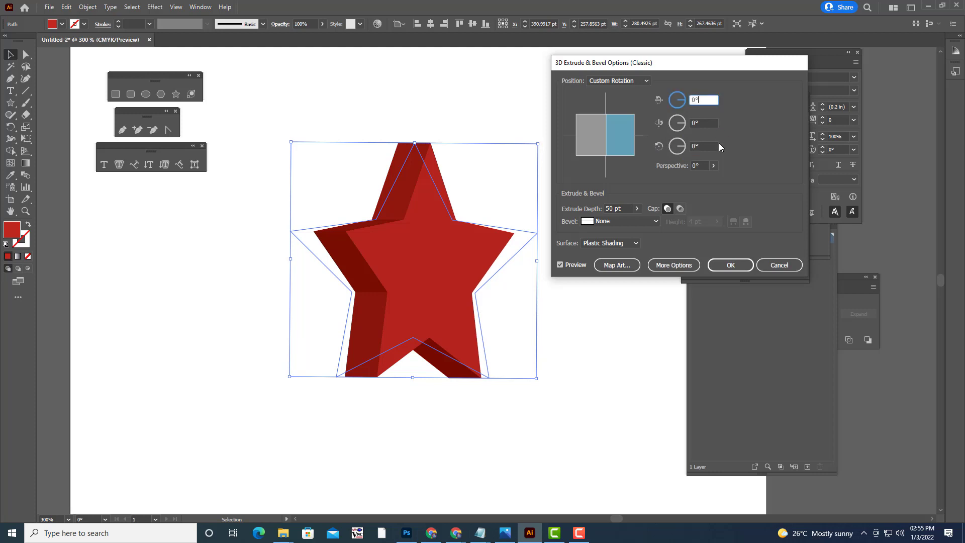
{"action": "left_click", "coordinate": [777, 265]}
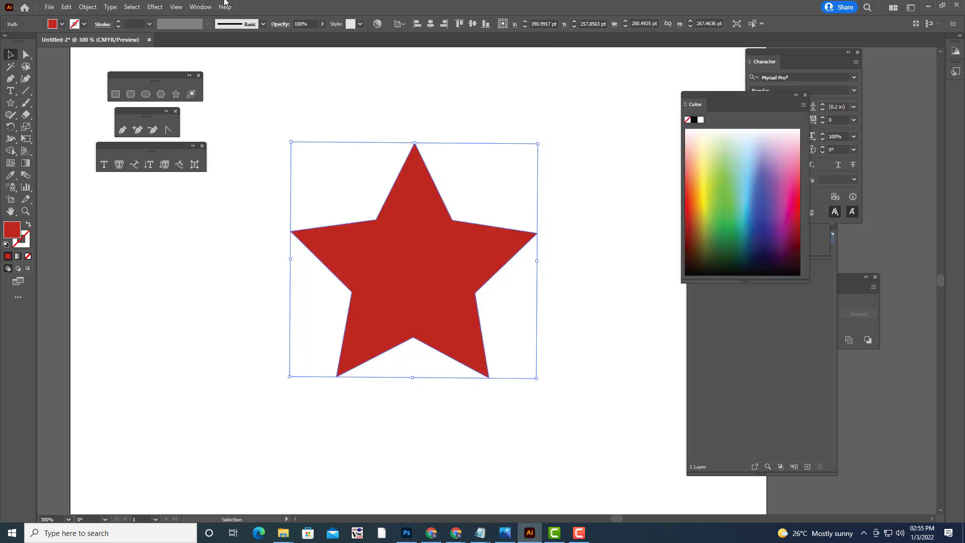
{"action": "left_click", "coordinate": [155, 7]}
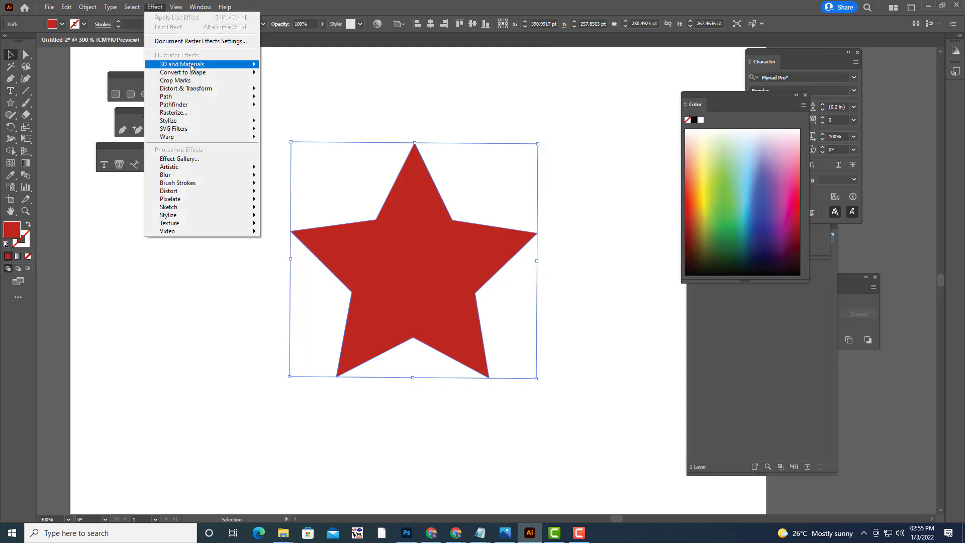
Step: Apply classic Extrude & Bevel to the star with all rotation angles at 0°
{"action": "left_click", "coordinate": [398, 123]}
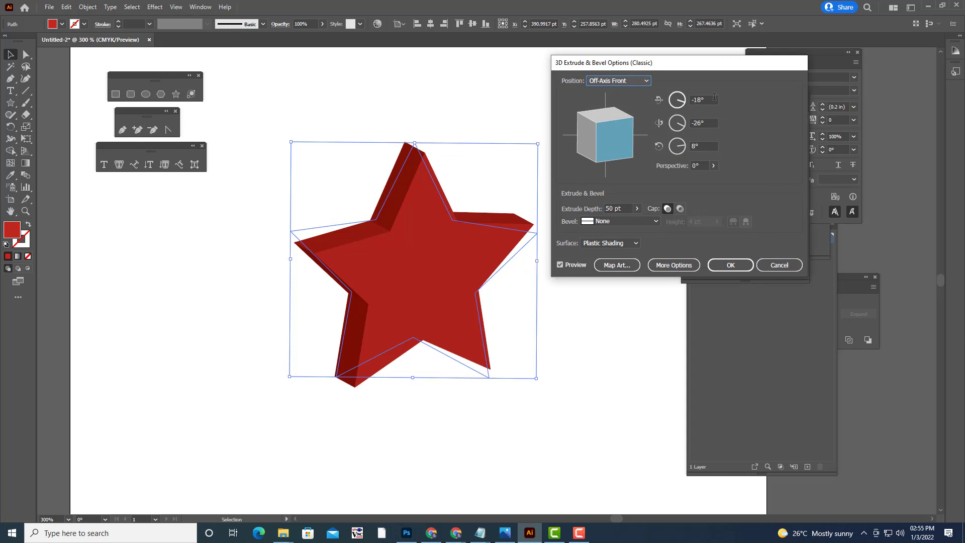
{"action": "left_click", "coordinate": [715, 96]}
{"action": "type", "text": "0"}
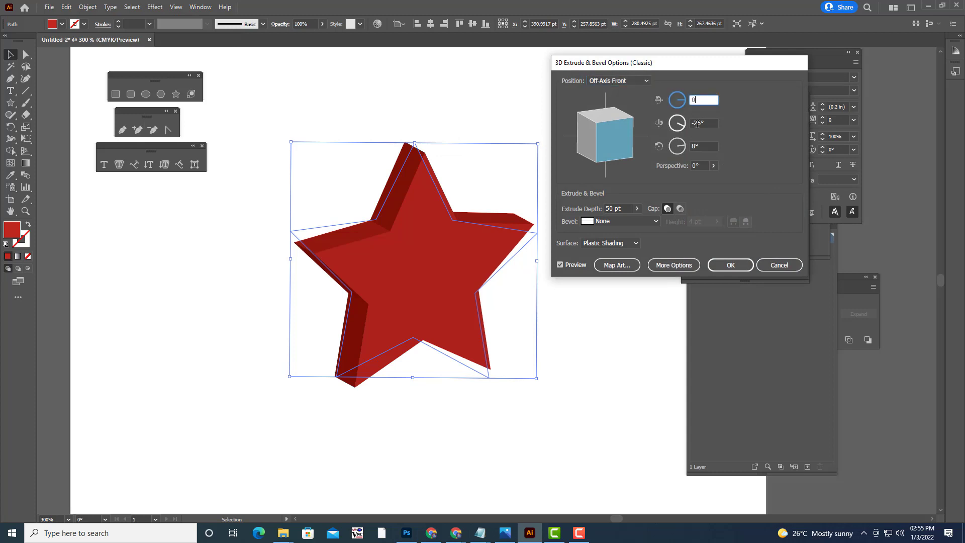
{"action": "left_click", "coordinate": [693, 122]}
{"action": "type", "text": "0"}
{"action": "key", "text": "Tab"}
{"action": "type", "text": "0"}
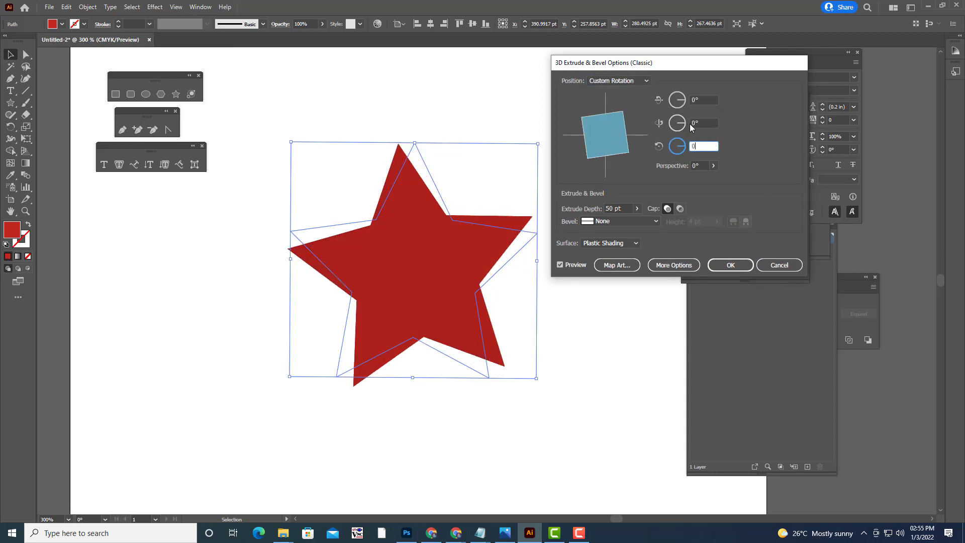
{"action": "left_click", "coordinate": [702, 123]}
{"action": "left_click", "coordinate": [693, 100]}
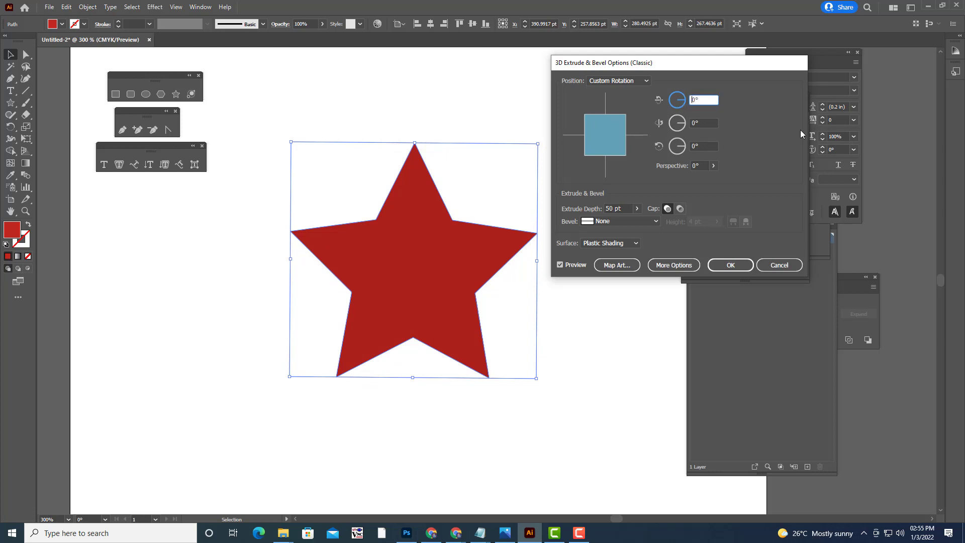
Step: Try X tilts of 31°, 38°, 76° and 66°, settling on 70°
{"action": "type", "text": "31"}
{"action": "key", "text": "Return"}
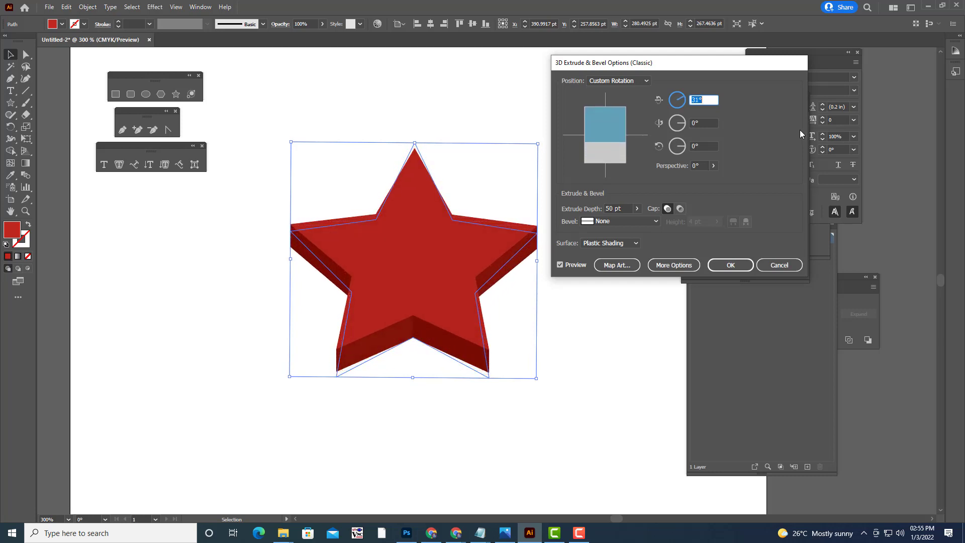
{"action": "type", "text": "38"}
{"action": "key", "text": "Return"}
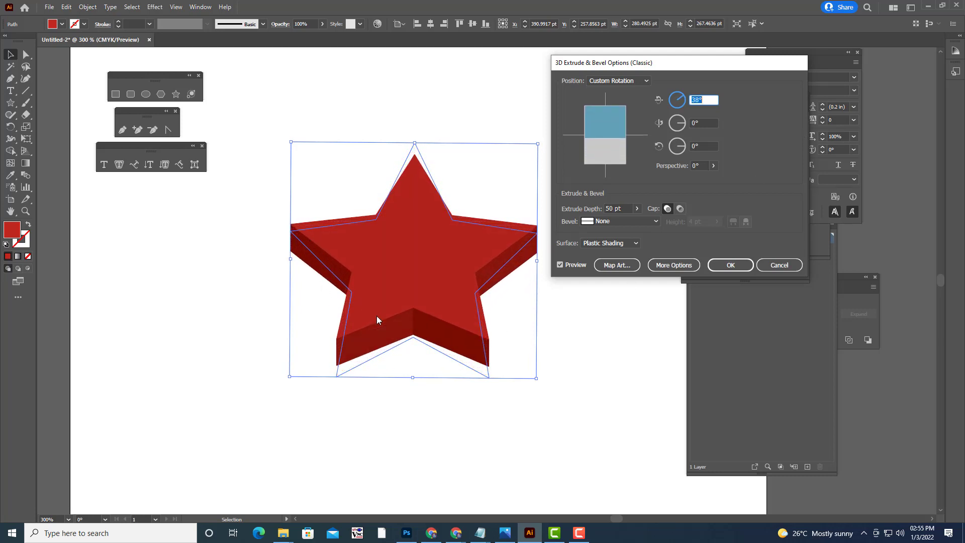
{"action": "type", "text": "70"}
{"action": "key", "text": "Return"}
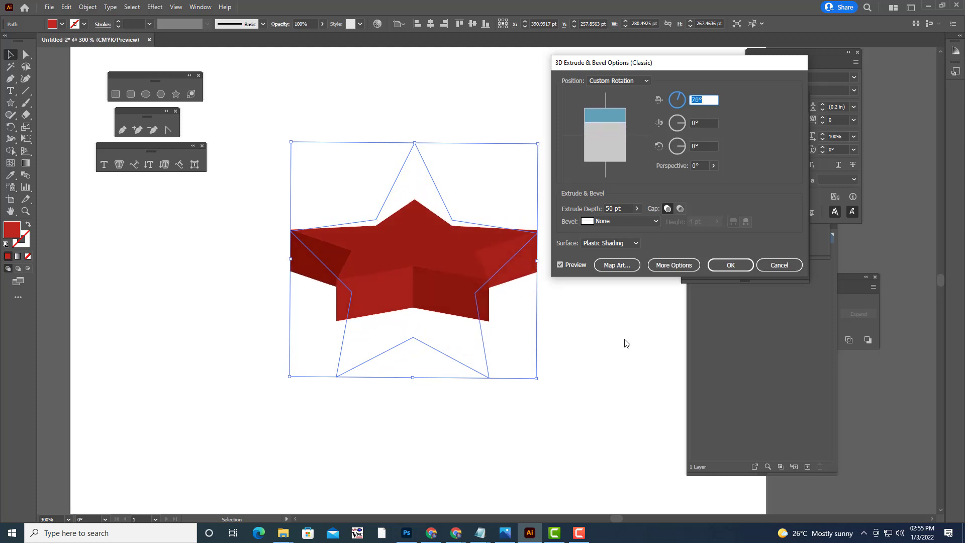
{"action": "type", "text": "76"}
{"action": "key", "text": "Return"}
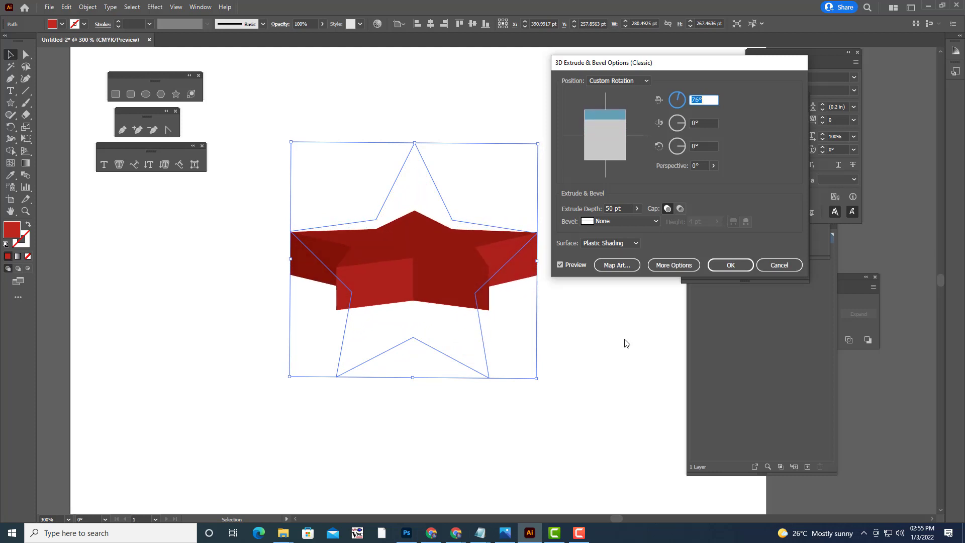
{"action": "type", "text": "66"}
{"action": "key", "text": "Return"}
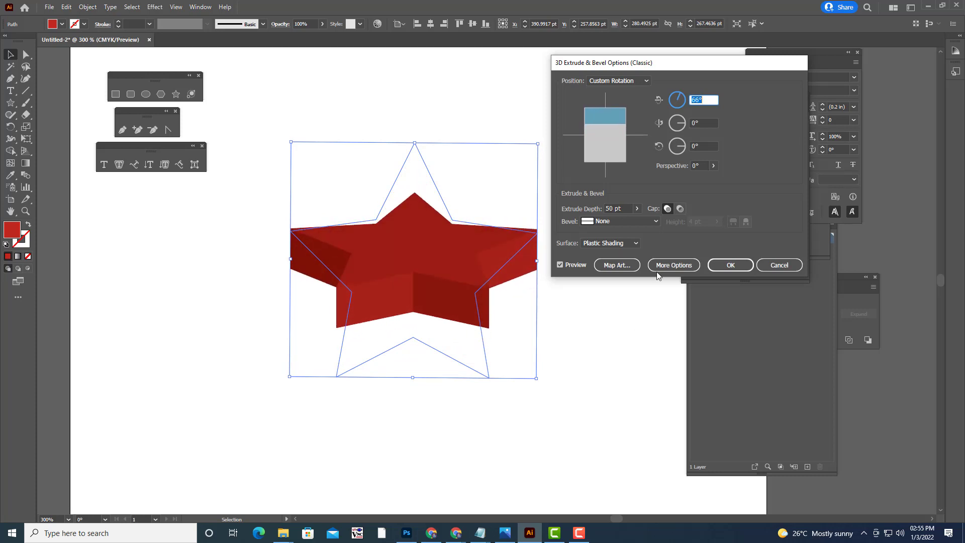
{"action": "type", "text": "70"}
{"action": "key", "text": "Return"}
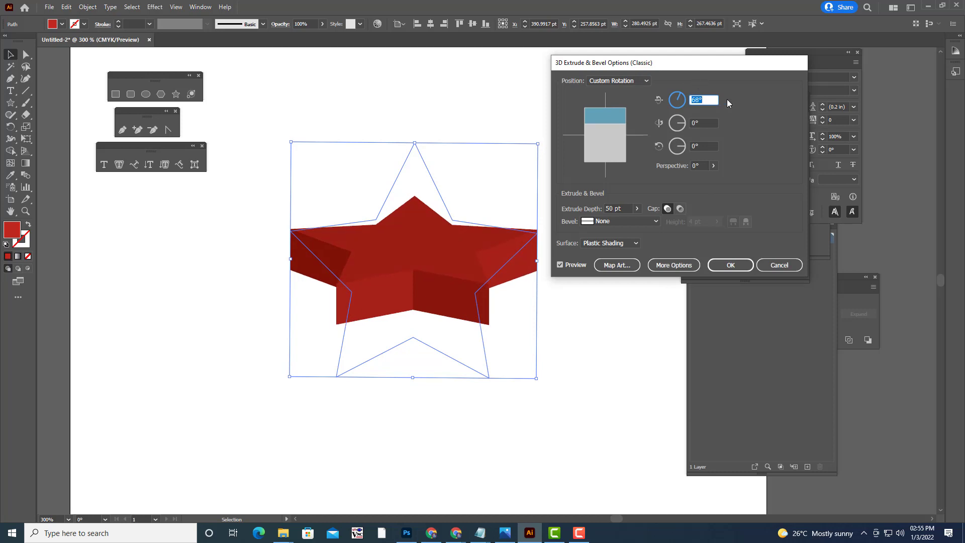
Step: Adjust the extrusion depth, trying 66 pt and 12 pt, and settle on 30 pt
{"action": "left_click", "coordinate": [608, 208]}
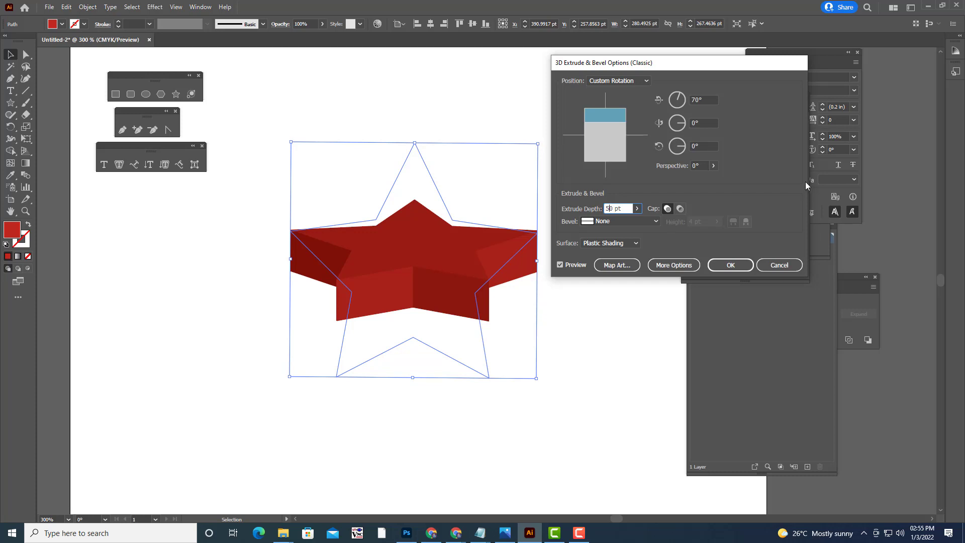
{"action": "key", "text": "Up"}
{"action": "key", "text": "Up"}
{"action": "key", "text": "Up"}
{"action": "key", "text": "Up"}
{"action": "key", "text": "Up"}
{"action": "key", "text": "Up"}
{"action": "key", "text": "Up"}
{"action": "key", "text": "Up"}
{"action": "key", "text": "Up"}
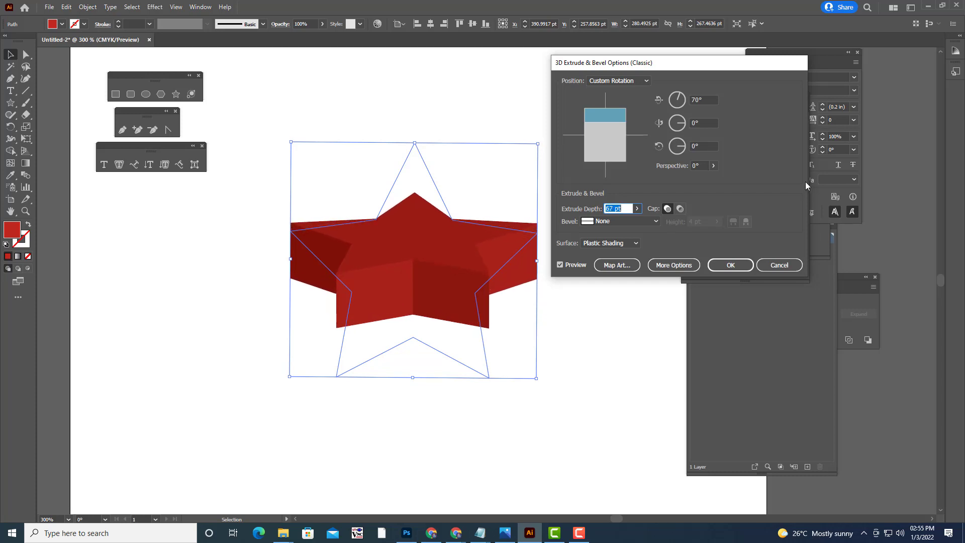
{"action": "key", "text": "Up"}
{"action": "key", "text": "Up"}
{"action": "key", "text": "Down"}
{"action": "key", "text": "Down"}
{"action": "key", "text": "Down"}
{"action": "key", "text": "Down"}
{"action": "key", "text": "Down"}
{"action": "key", "text": "Down"}
{"action": "key", "text": "Down"}
{"action": "key", "text": "Down"}
{"action": "key", "text": "Down"}
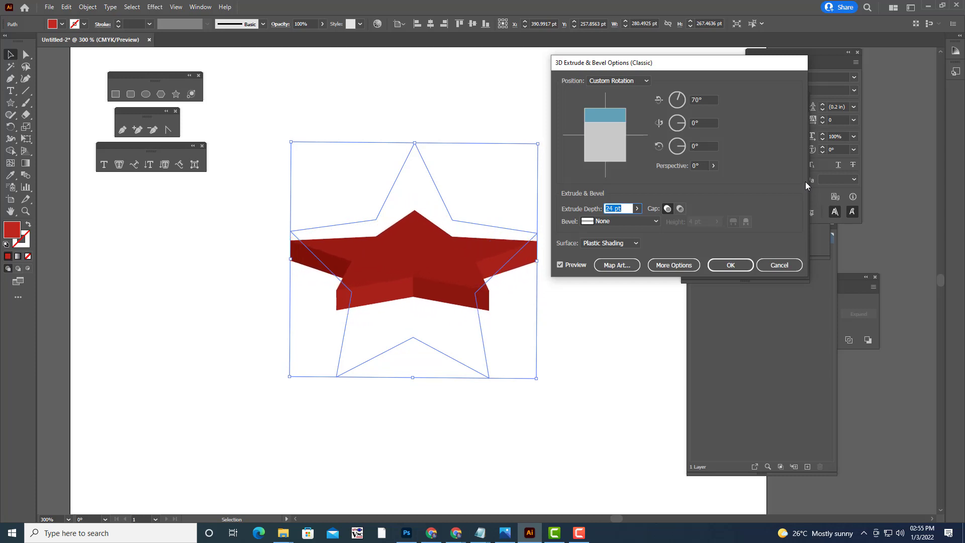
{"action": "key", "text": "Down"}
{"action": "key", "text": "Down"}
{"action": "key", "text": "Down"}
{"action": "key", "text": "Down"}
{"action": "key", "text": "Down"}
{"action": "key", "text": "Down"}
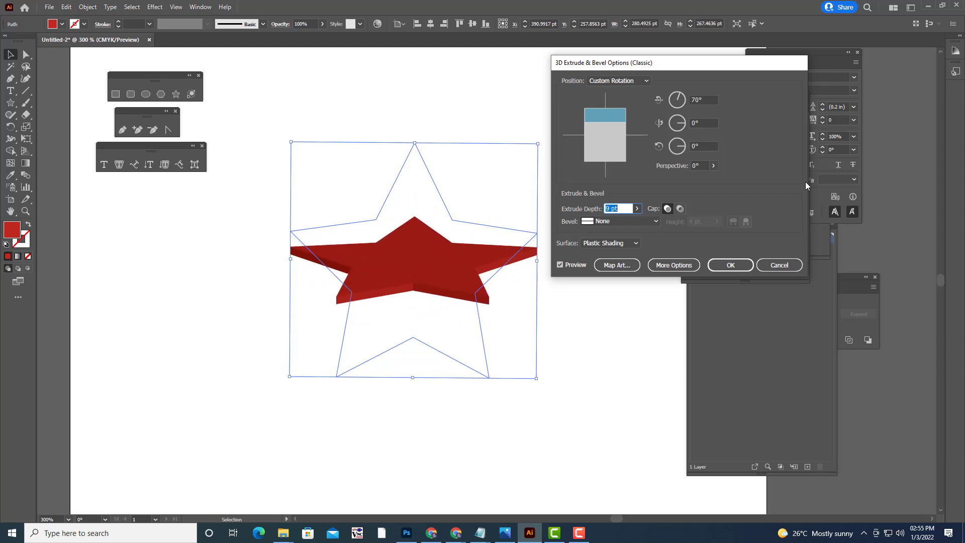
{"action": "key", "text": "Down"}
{"action": "key", "text": "Down"}
{"action": "key", "text": "Down"}
{"action": "key", "text": "Down"}
{"action": "key", "text": "Down"}
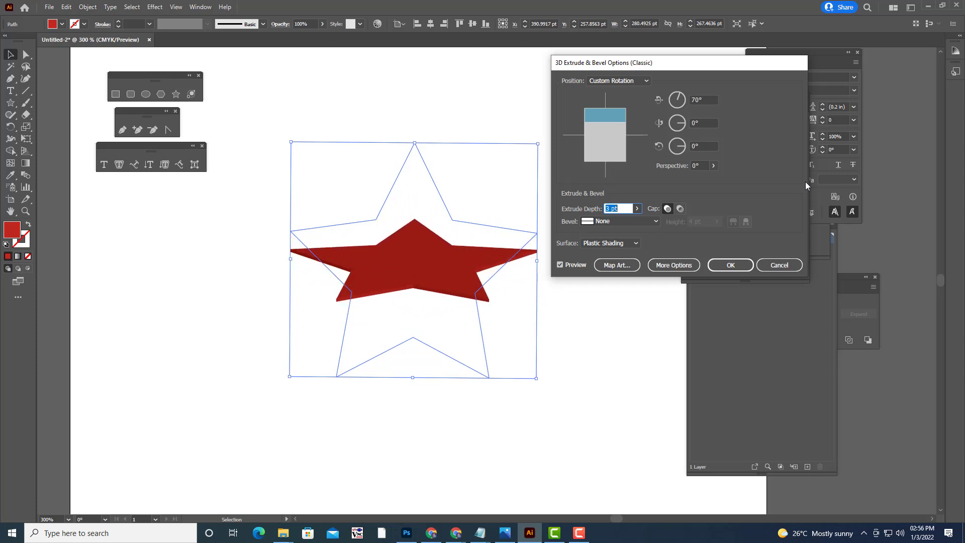
{"action": "key", "text": "Up"}
{"action": "key", "text": "Up"}
{"action": "key", "text": "Up"}
{"action": "key", "text": "Up"}
{"action": "key", "text": "Up"}
{"action": "key", "text": "Up"}
{"action": "key", "text": "Up"}
{"action": "key", "text": "Up"}
{"action": "key", "text": "Up"}
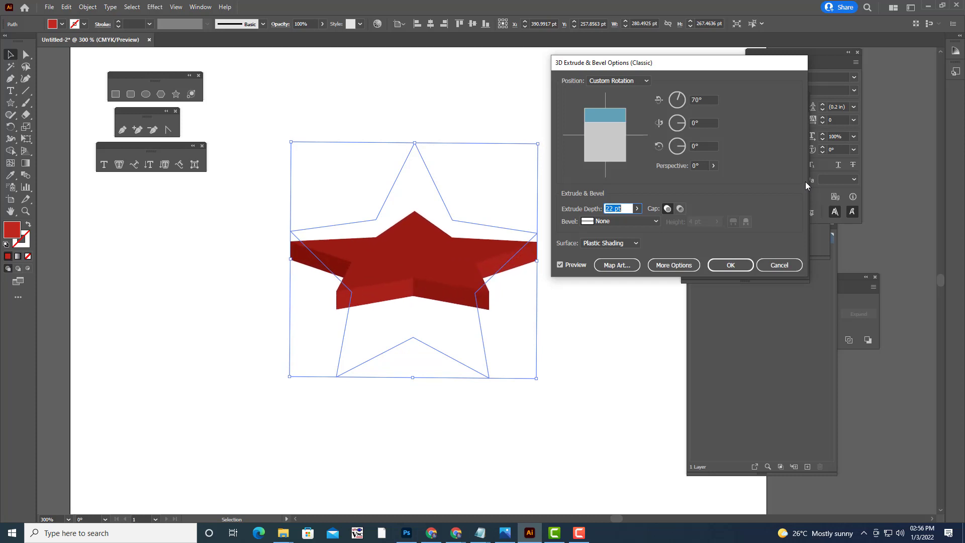
{"action": "key", "text": "Up"}
{"action": "key", "text": "Up"}
{"action": "key", "text": "Up"}
{"action": "key", "text": "Up"}
{"action": "key", "text": "Up"}
{"action": "key", "text": "Up"}
{"action": "key", "text": "Up"}
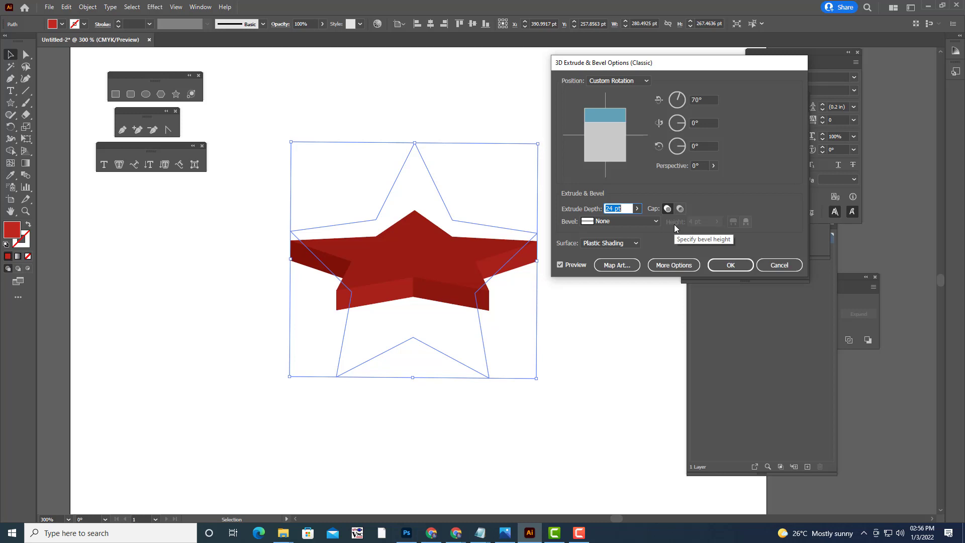
{"action": "key", "text": "Up"}
{"action": "key", "text": "Up"}
{"action": "key", "text": "Up"}
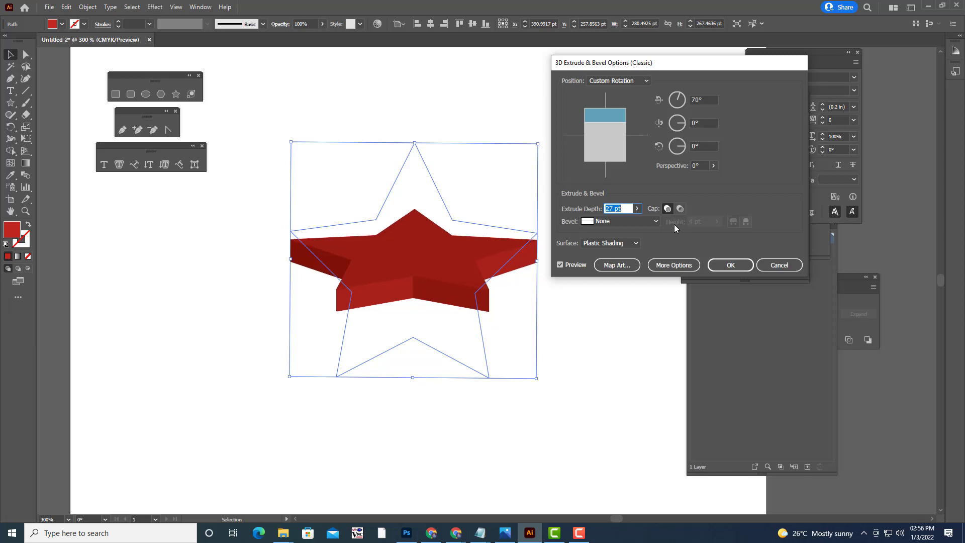
{"action": "key", "text": "Up"}
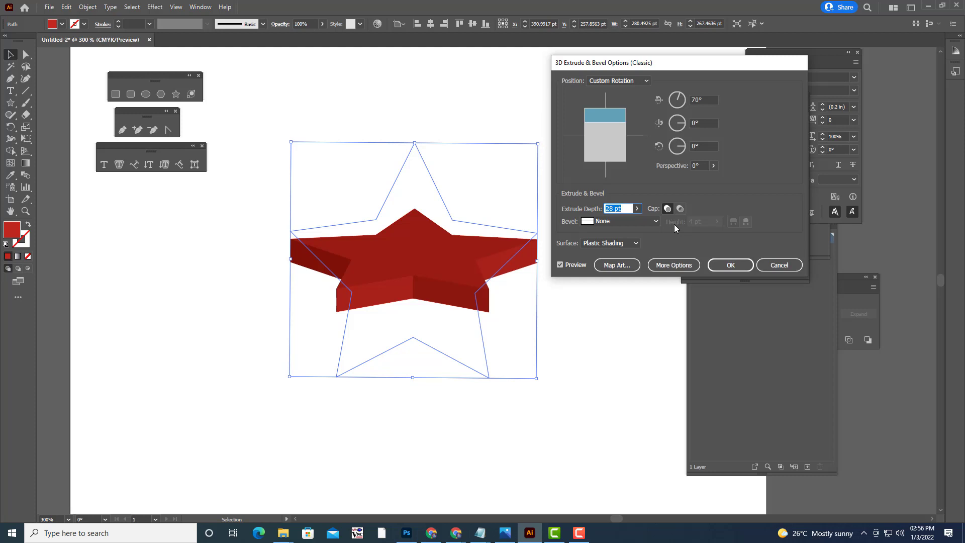
{"action": "key", "text": "Up"}
{"action": "key", "text": "Up"}
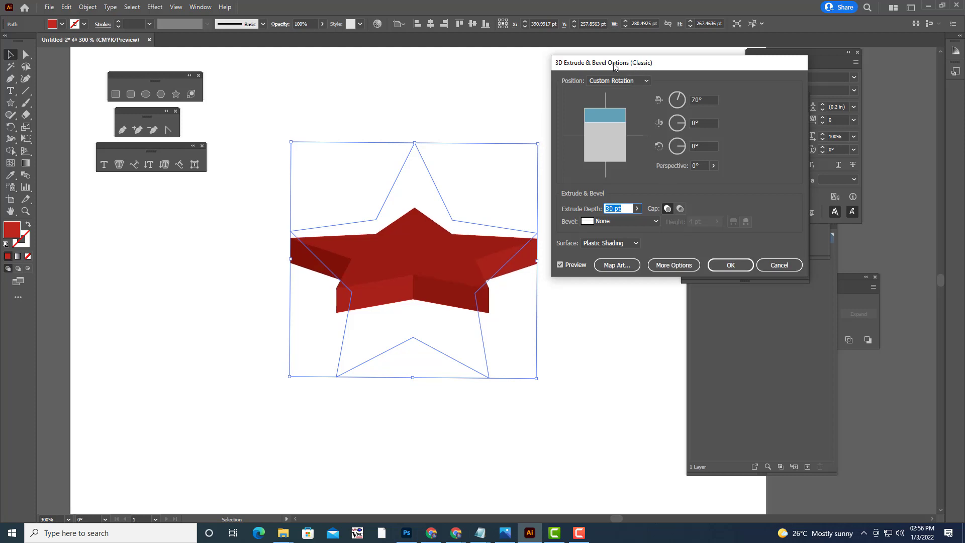
Step: Try Classic and Complex bevels, then apply the extrusion with Bevel set to None
{"action": "left_click_drag", "start_coordinate": [636, 65], "coordinate": [641, 47]}
{"action": "left_click", "coordinate": [661, 201]}
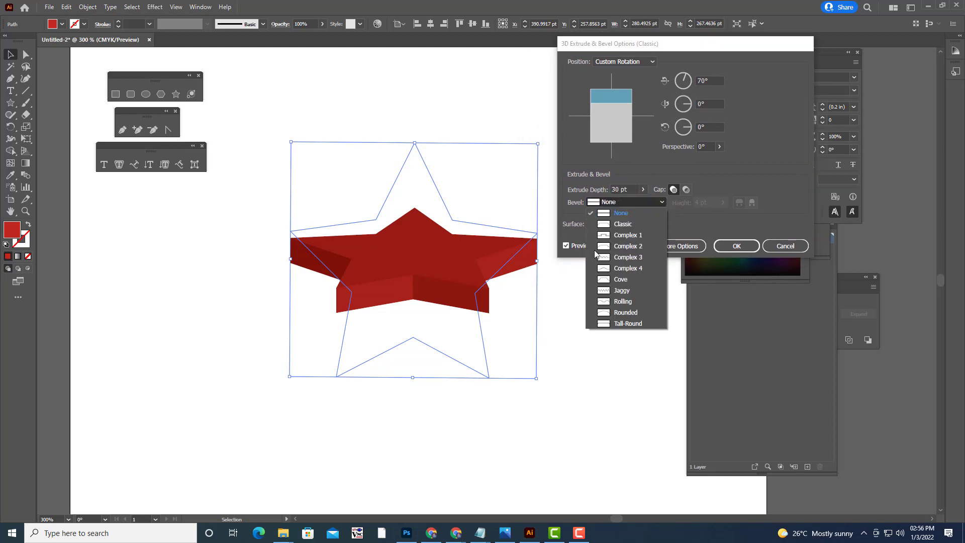
{"action": "left_click", "coordinate": [624, 224]}
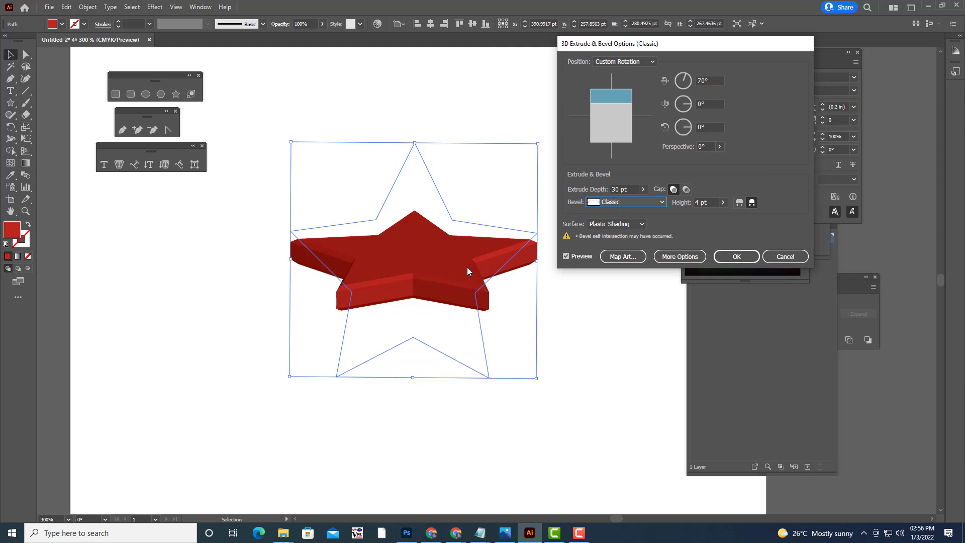
{"action": "left_click", "coordinate": [611, 203]}
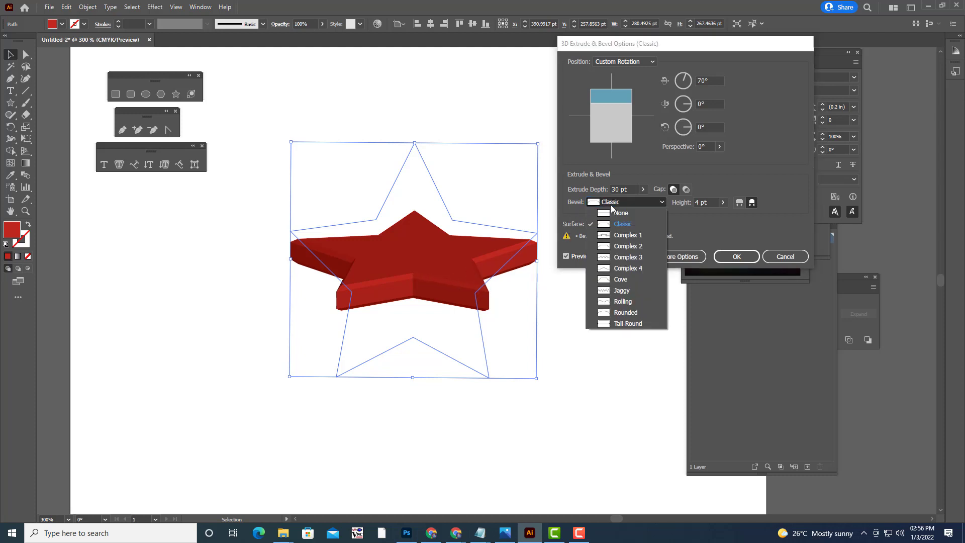
{"action": "left_click", "coordinate": [619, 236]}
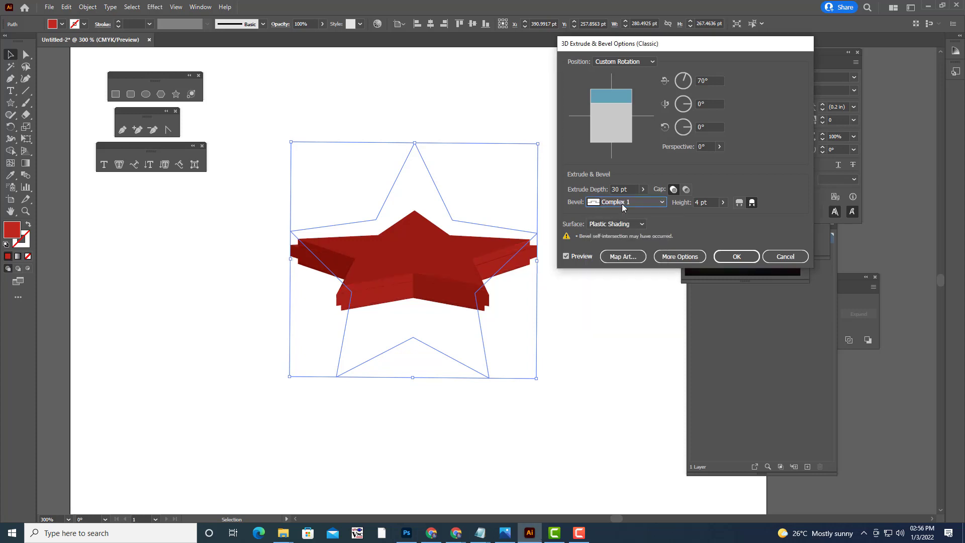
{"action": "left_click", "coordinate": [621, 206]}
{"action": "left_click", "coordinate": [626, 257]}
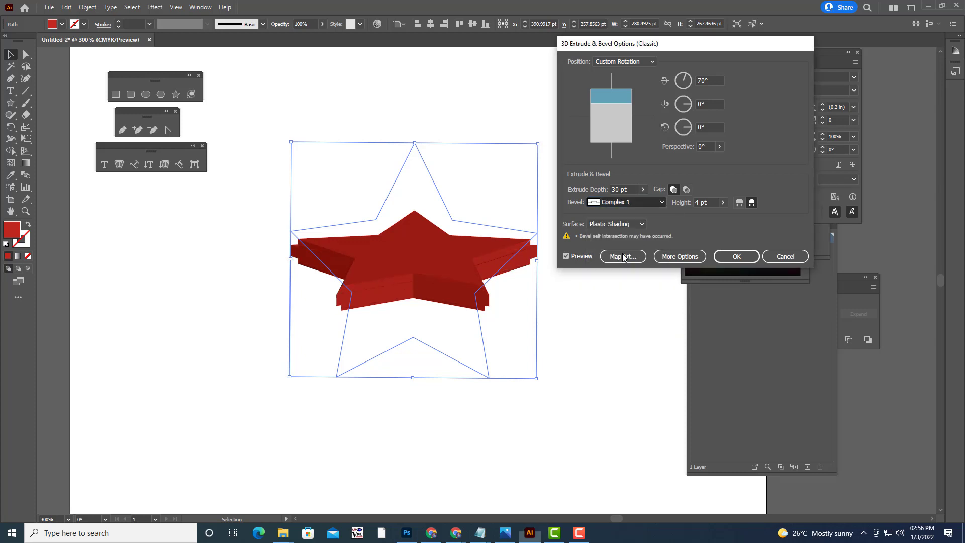
{"action": "left_click", "coordinate": [615, 202]}
{"action": "left_click", "coordinate": [619, 212]}
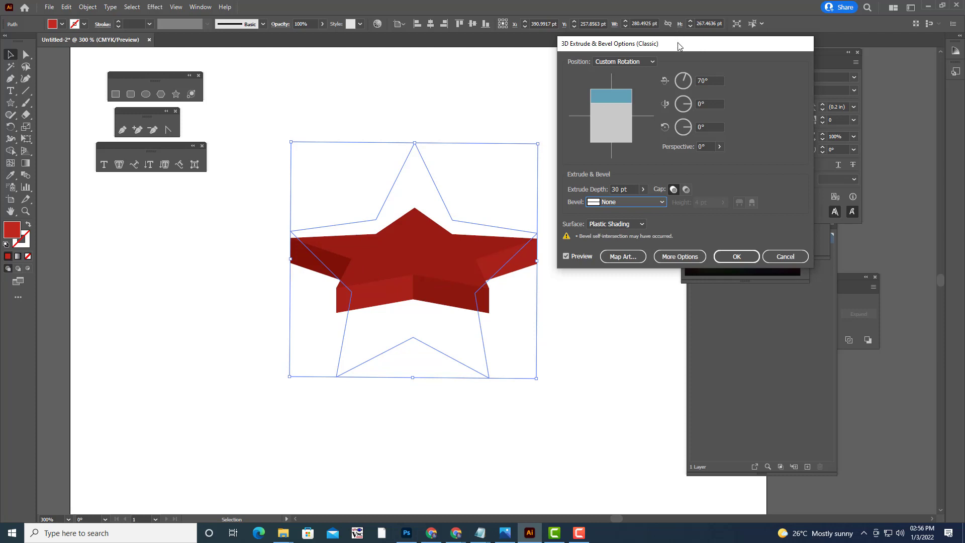
{"action": "left_click_drag", "start_coordinate": [680, 45], "coordinate": [658, 49]}
{"action": "left_click", "coordinate": [711, 260]}
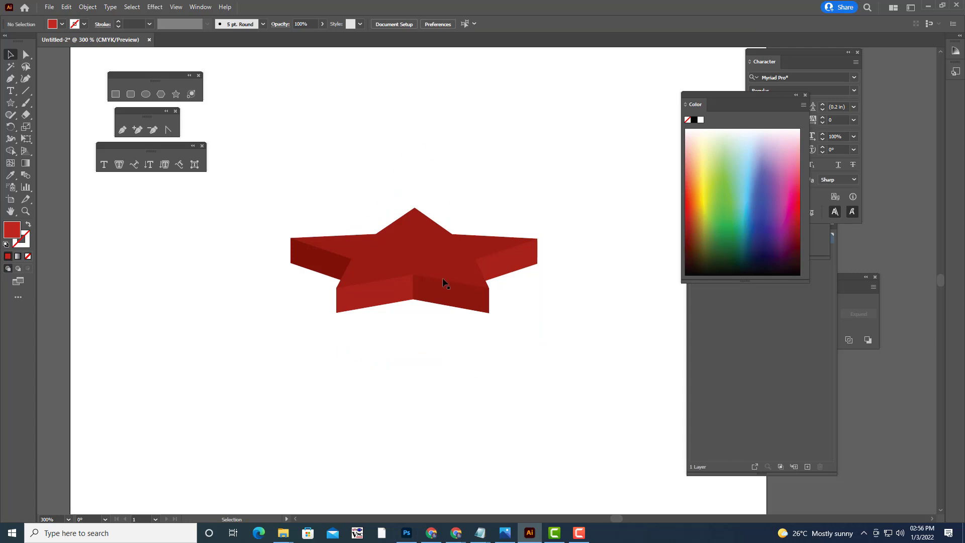
Step: Move the extruded star lower and expand its 3D appearance into editable paths
{"action": "mouse_move", "coordinate": [436, 243]}
{"action": "left_mouse_down"}
{"action": "mouse_move", "coordinate": [427, 289]}
{"action": "mouse_move", "coordinate": [428, 271]}
{"action": "left_mouse_up"}
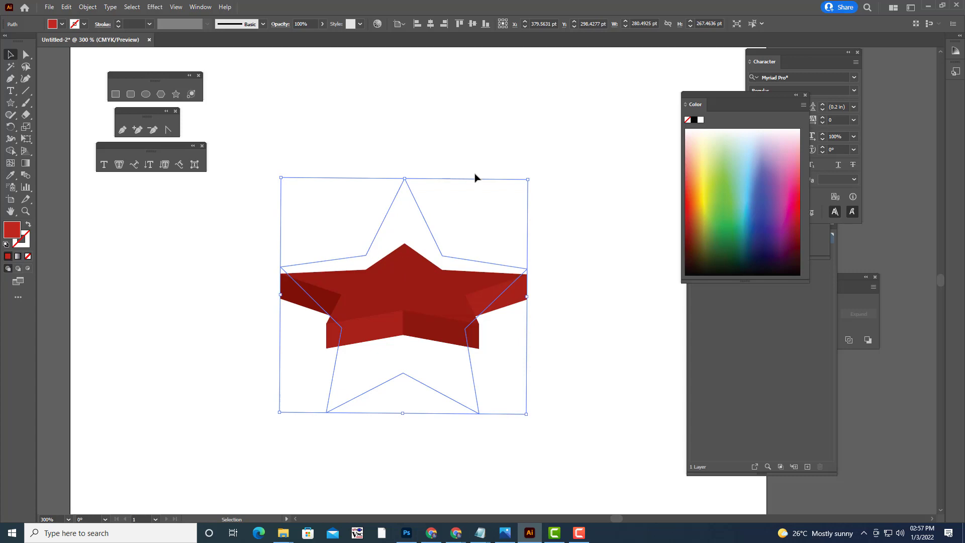
{"action": "left_click", "coordinate": [532, 145]}
{"action": "left_click", "coordinate": [424, 290]}
{"action": "left_click", "coordinate": [88, 7]}
{"action": "left_click", "coordinate": [136, 136]}
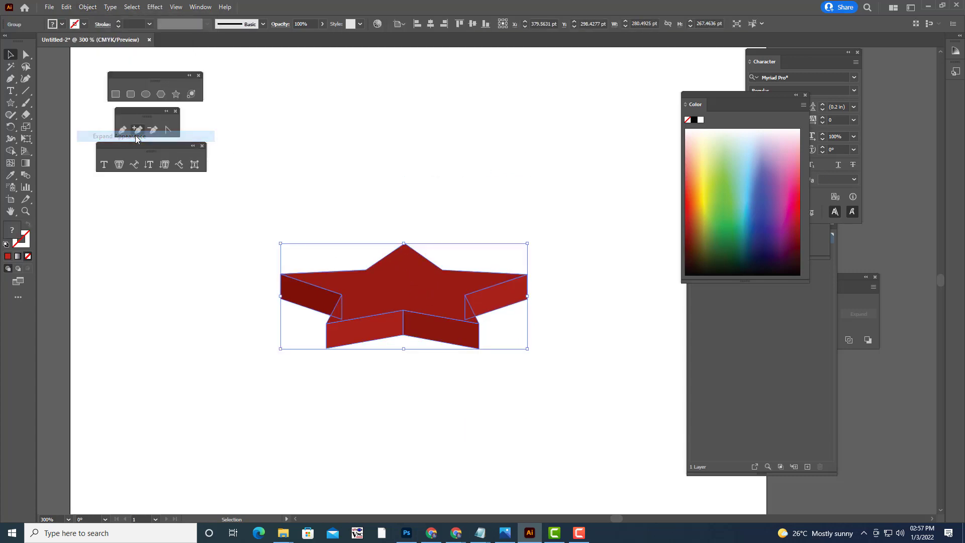
{"action": "left_click", "coordinate": [524, 148]}
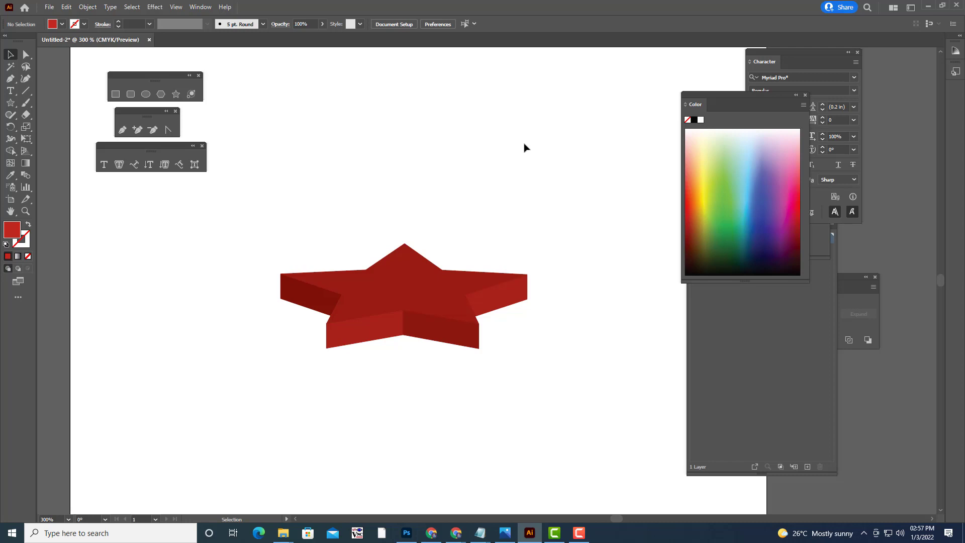
Step: Nudge the expanded star slightly and ungroup it into separate faces
{"action": "left_click", "coordinate": [431, 276]}
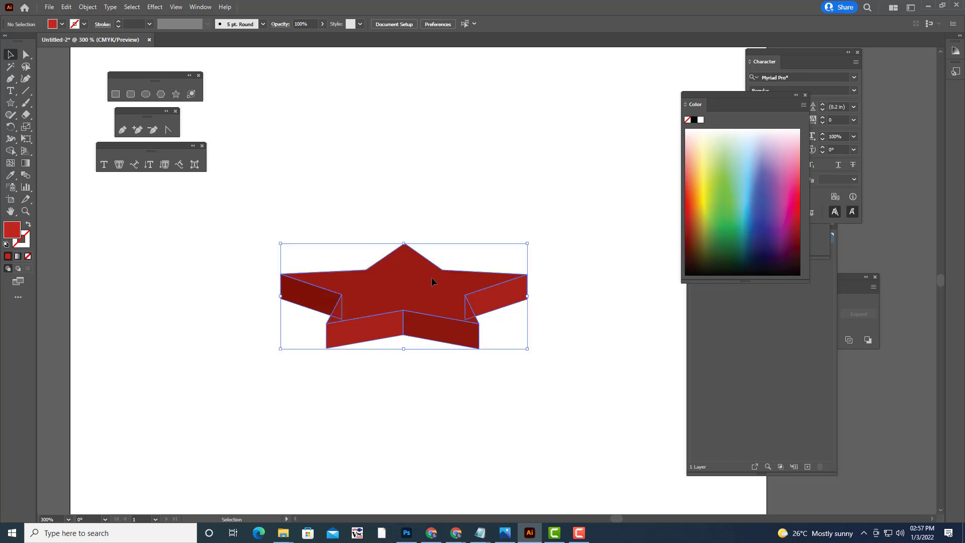
{"action": "mouse_move", "coordinate": [429, 275]}
{"action": "left_mouse_down"}
{"action": "mouse_move", "coordinate": [448, 280]}
{"action": "mouse_move", "coordinate": [418, 280]}
{"action": "left_mouse_up"}
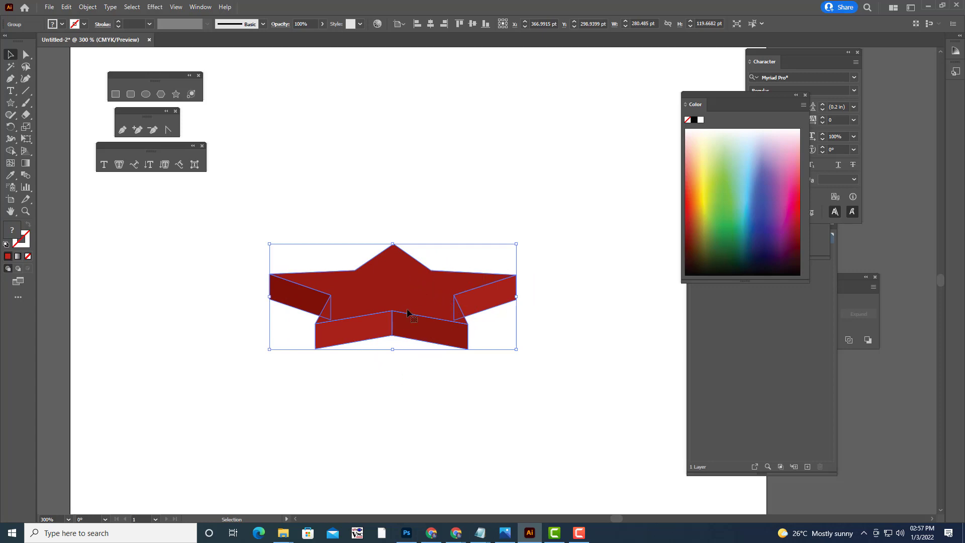
{"action": "right_click", "coordinate": [400, 271]}
{"action": "left_click", "coordinate": [481, 204]}
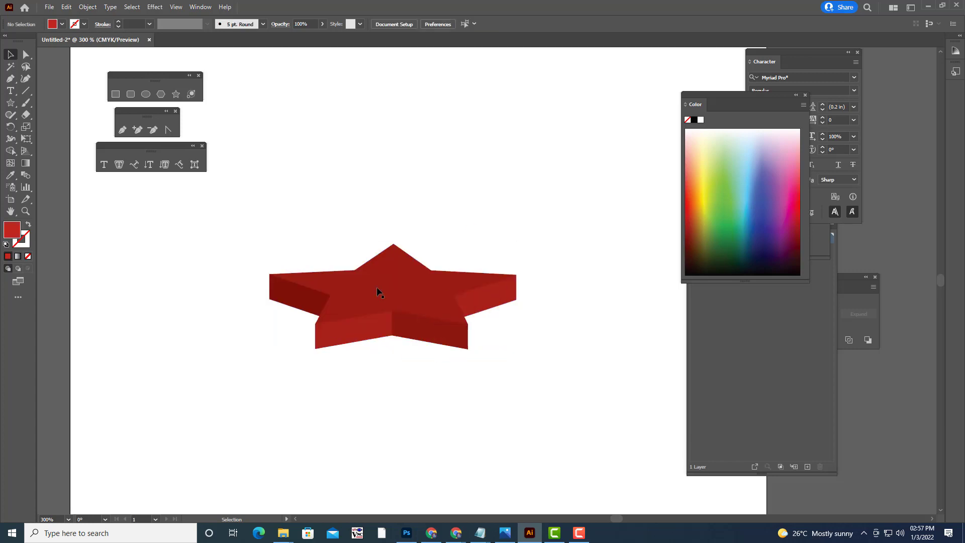
{"action": "left_click", "coordinate": [387, 267]}
{"action": "right_click", "coordinate": [388, 267]}
{"action": "left_click", "coordinate": [418, 351]}
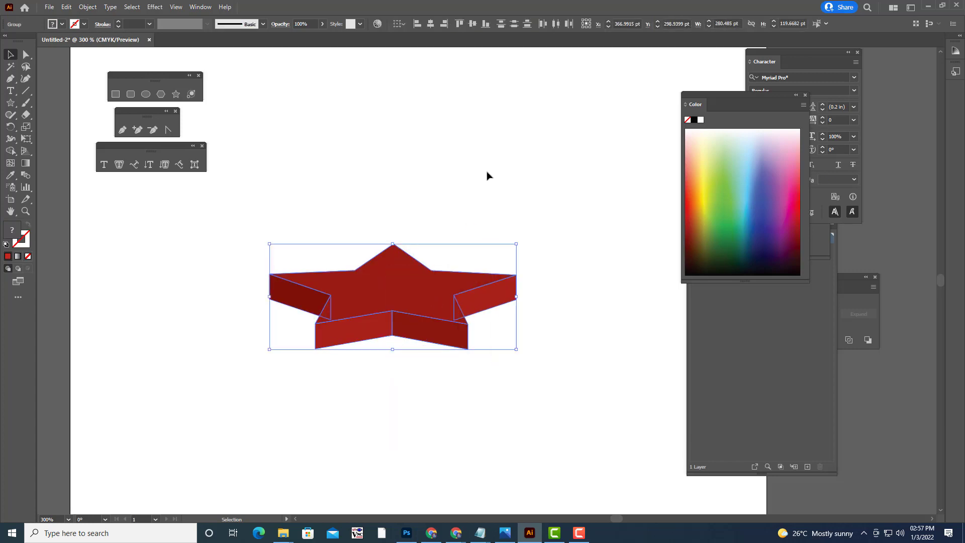
{"action": "left_click", "coordinate": [486, 176]}
{"action": "left_click", "coordinate": [406, 262]}
{"action": "left_click_drag", "start_coordinate": [406, 262], "coordinate": [416, 217]}
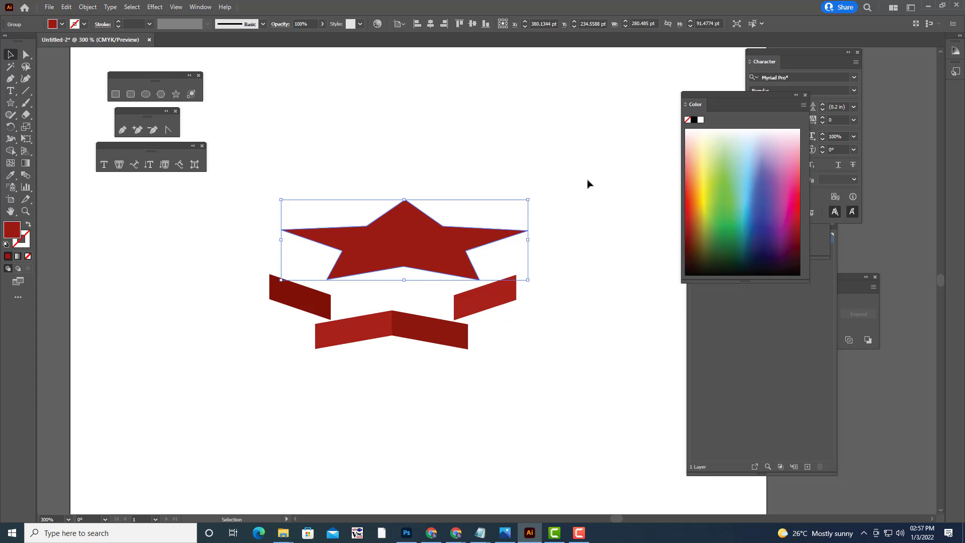
{"action": "key", "text": "ctrl+z"}
{"action": "key", "text": "ctrl+z"}
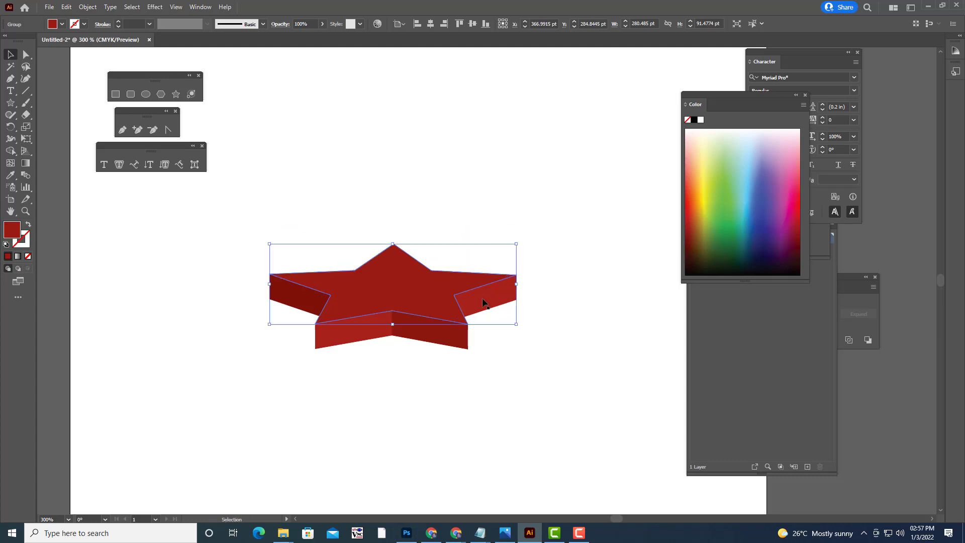
{"action": "left_click", "coordinate": [503, 386]}
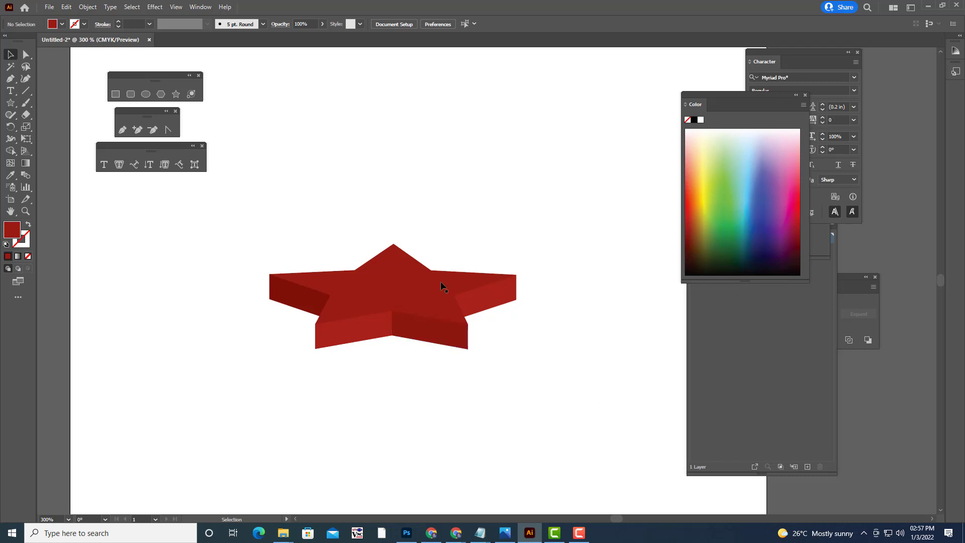
Step: Colour the star's top face blue-purple from the Color panel spectrum
{"action": "left_click", "coordinate": [425, 267]}
{"action": "left_click", "coordinate": [705, 169]}
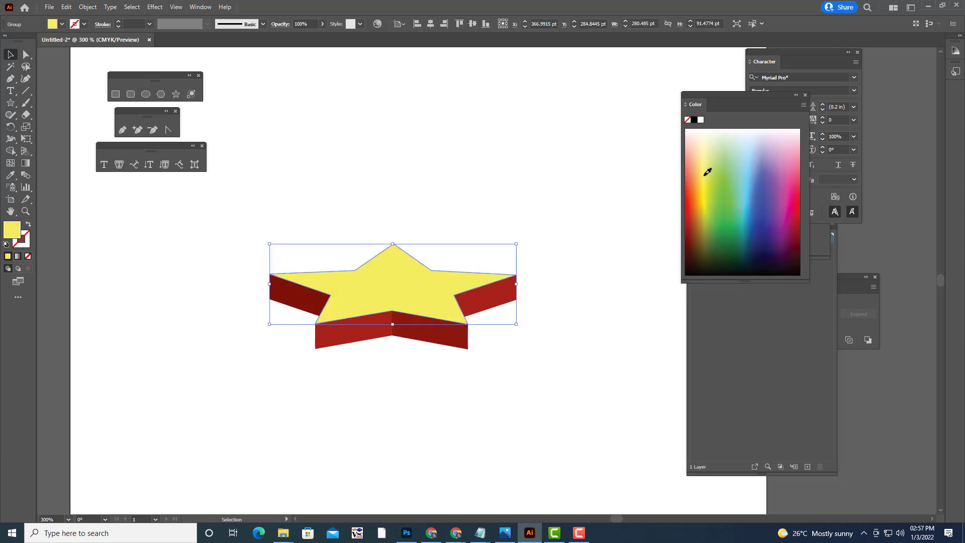
{"action": "left_click", "coordinate": [501, 180]}
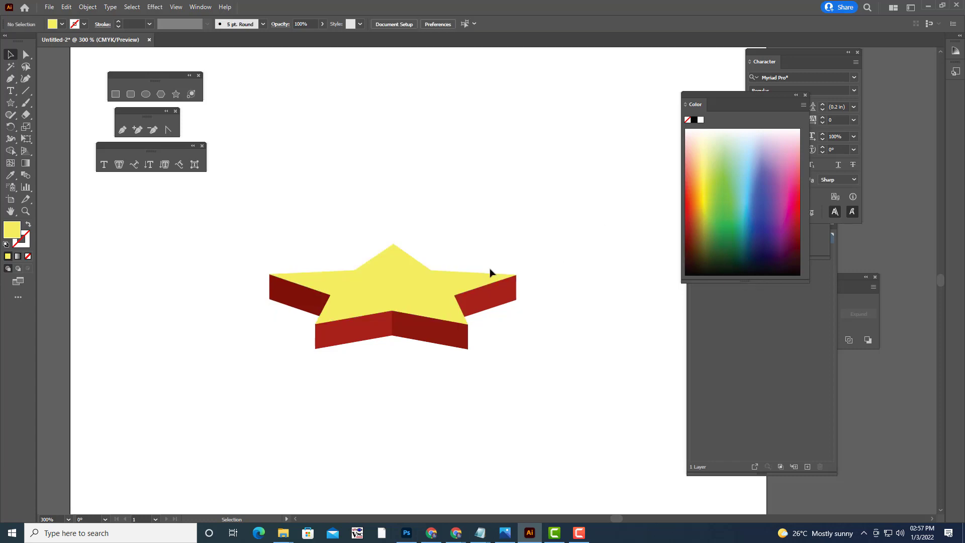
{"action": "left_click", "coordinate": [463, 282]}
{"action": "left_click", "coordinate": [718, 213]}
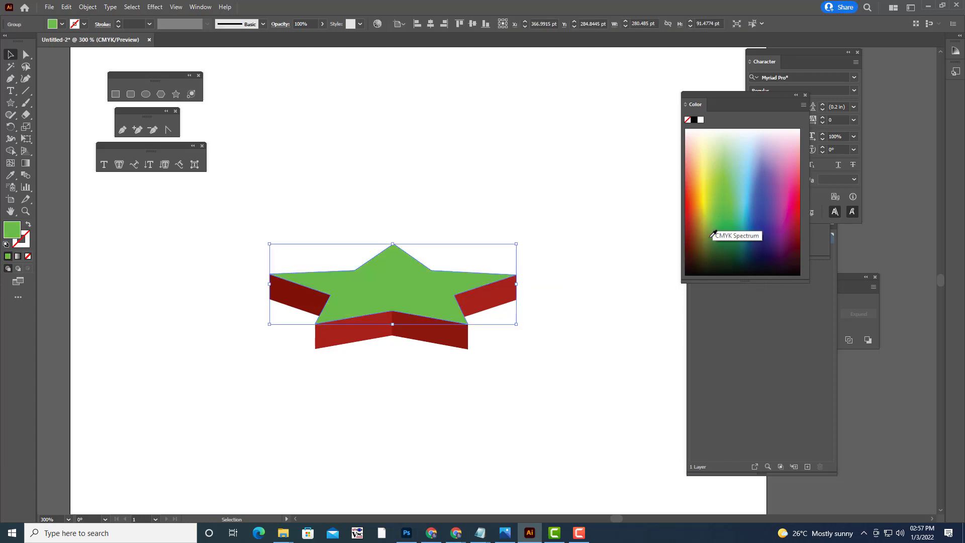
{"action": "left_click", "coordinate": [692, 220]}
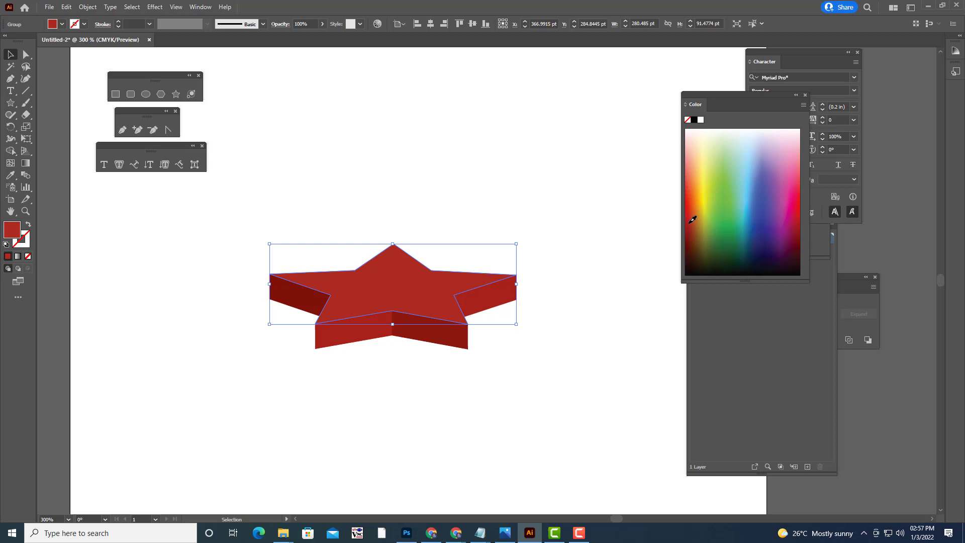
{"action": "left_click", "coordinate": [735, 244]}
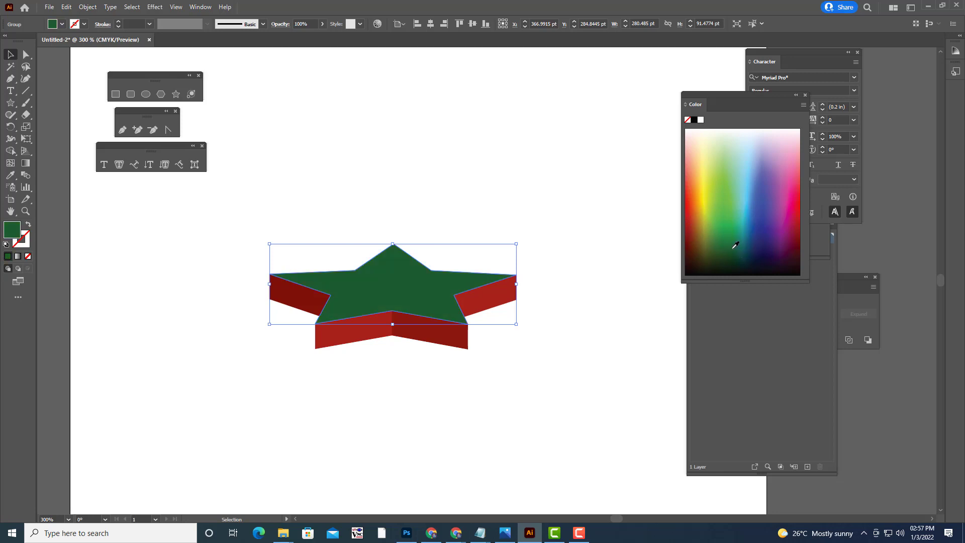
{"action": "left_click", "coordinate": [769, 202]}
{"action": "left_click", "coordinate": [583, 351]}
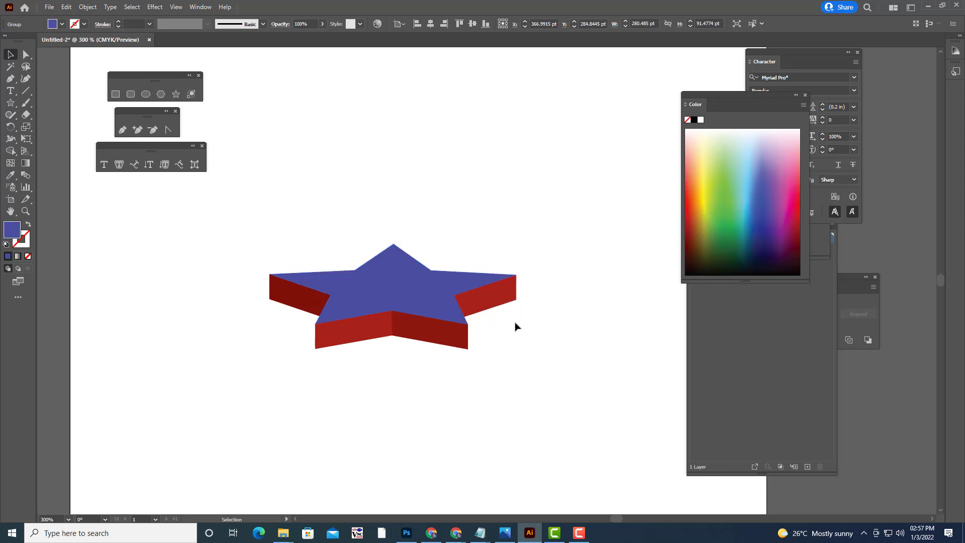
Step: Colour all the star's side faces yellow
{"action": "left_click", "coordinate": [490, 304]}
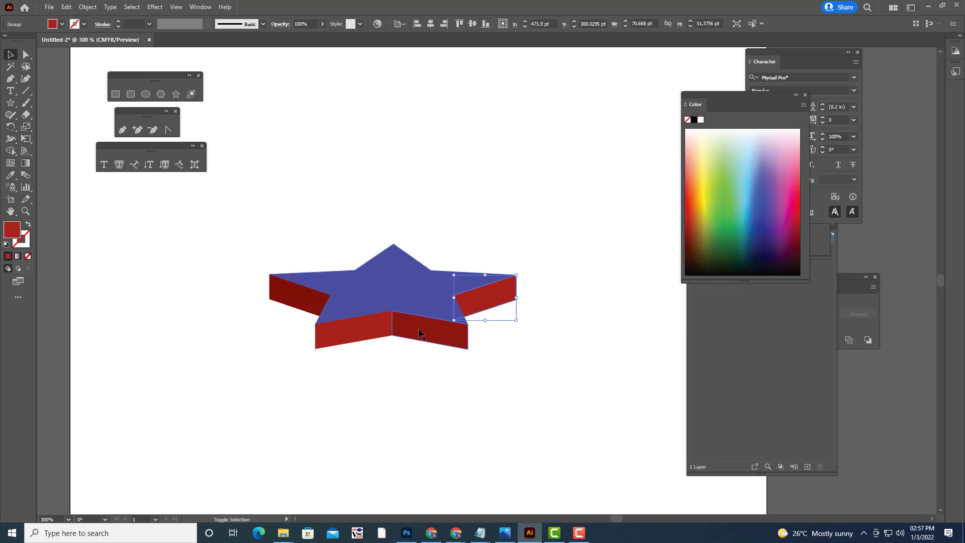
{"action": "left_click", "coordinate": [284, 301], "text": "shift"}
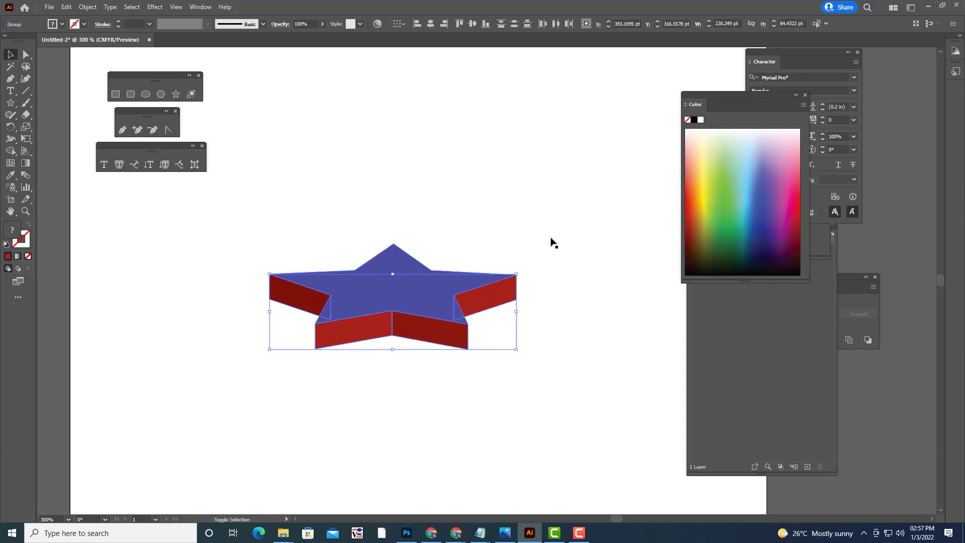
{"action": "left_click", "coordinate": [703, 188]}
{"action": "left_click", "coordinate": [563, 189]}
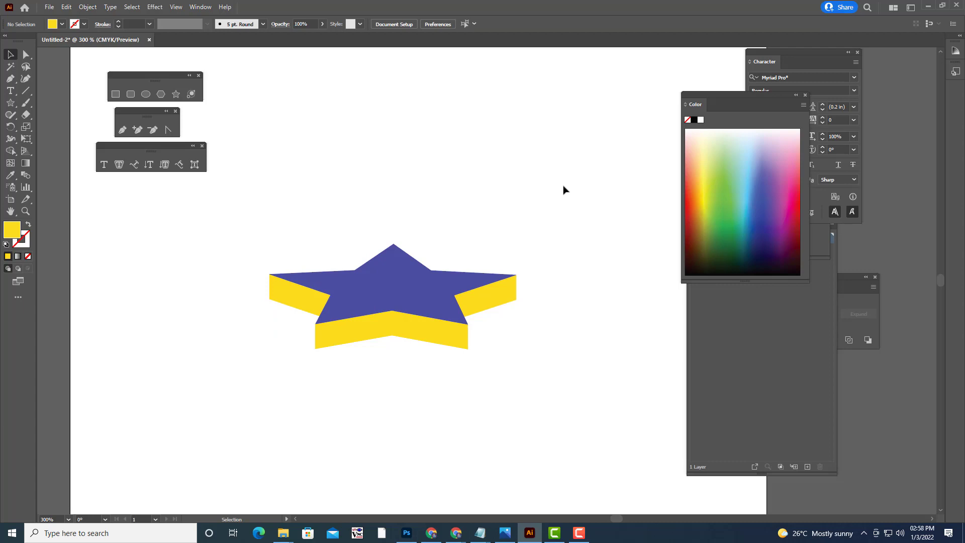
{"action": "left_click", "coordinate": [429, 273]}
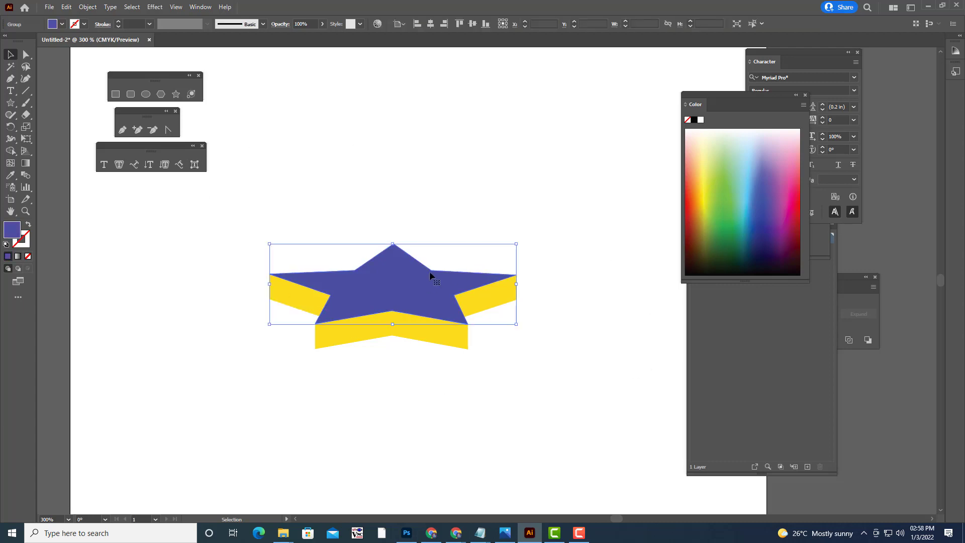
Step: Show the Swatches panel and open the Gems and Jewels gradient library beside the star
{"action": "left_click", "coordinate": [191, 8]}
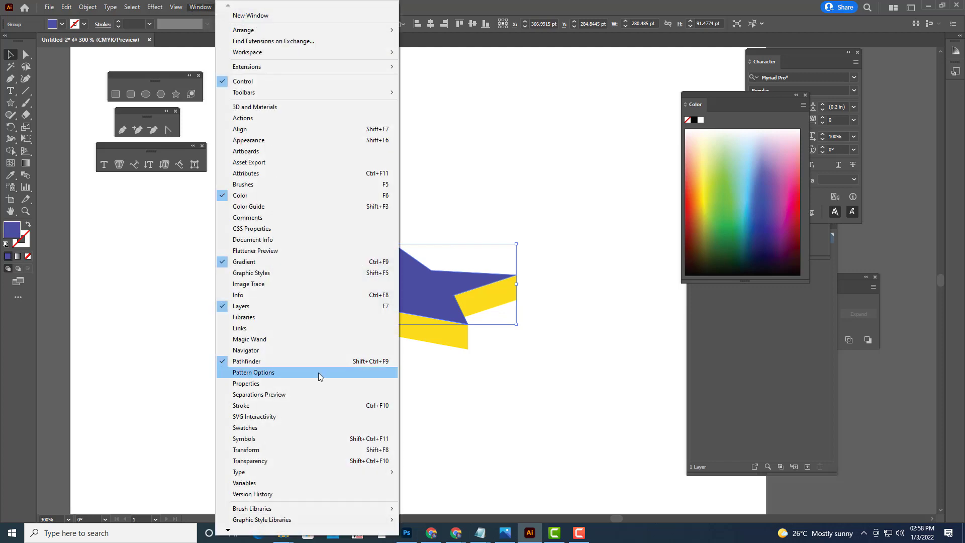
{"action": "left_click", "coordinate": [279, 432]}
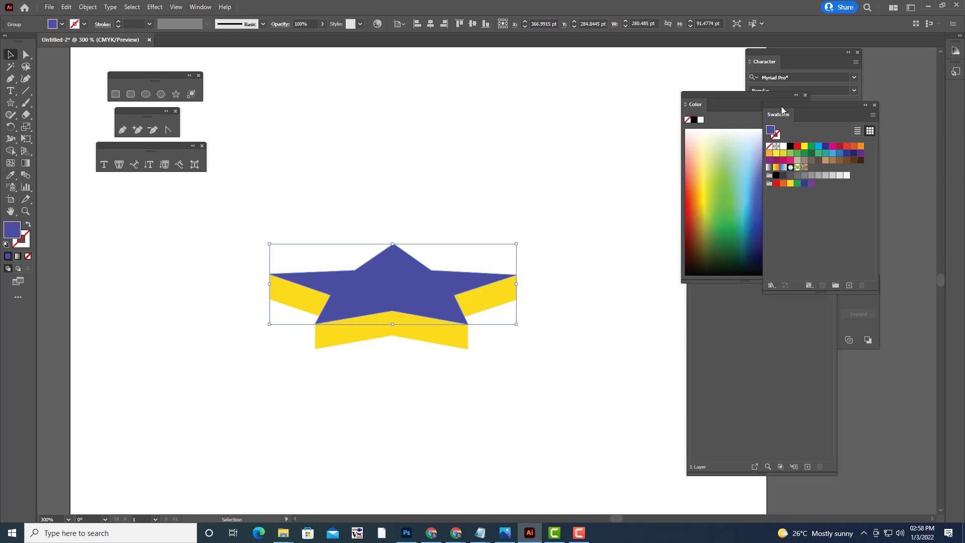
{"action": "left_click_drag", "start_coordinate": [781, 109], "coordinate": [612, 64]}
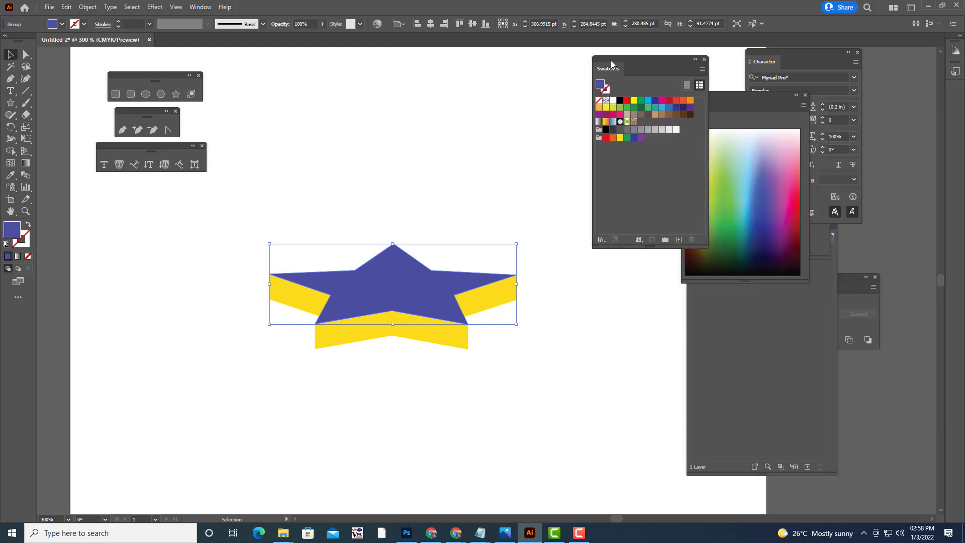
{"action": "left_click_drag", "start_coordinate": [612, 64], "coordinate": [605, 64]}
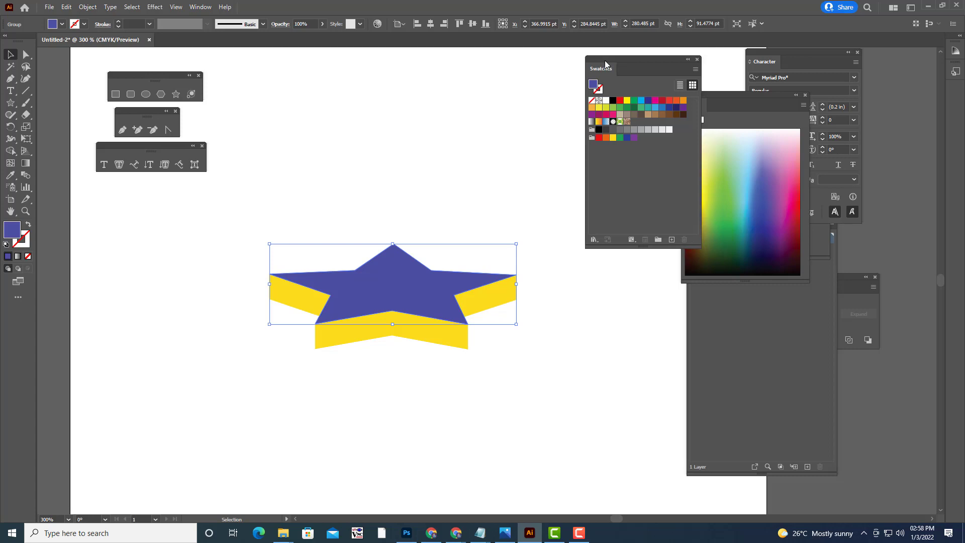
{"action": "left_click", "coordinate": [593, 239]}
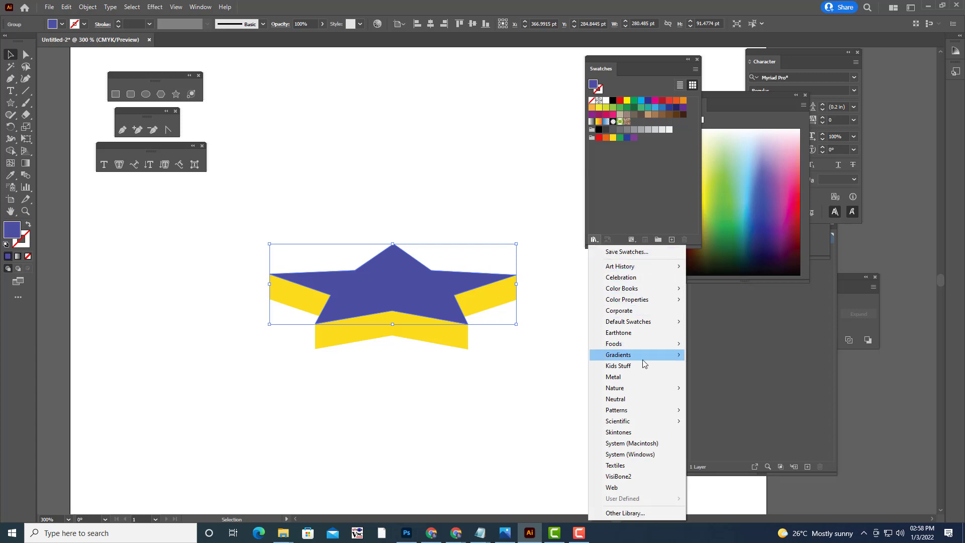
{"action": "mouse_move", "coordinate": [637, 355]}
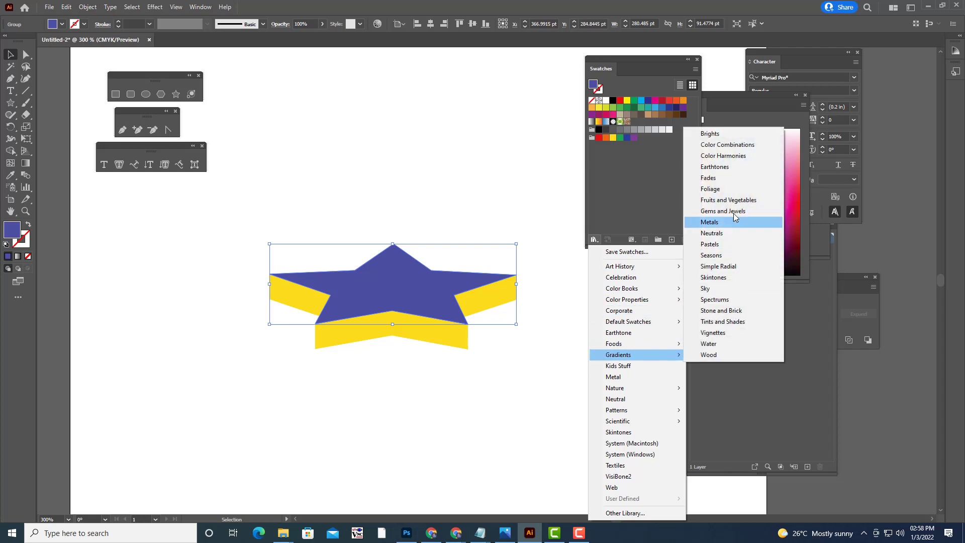
{"action": "left_click", "coordinate": [734, 212]}
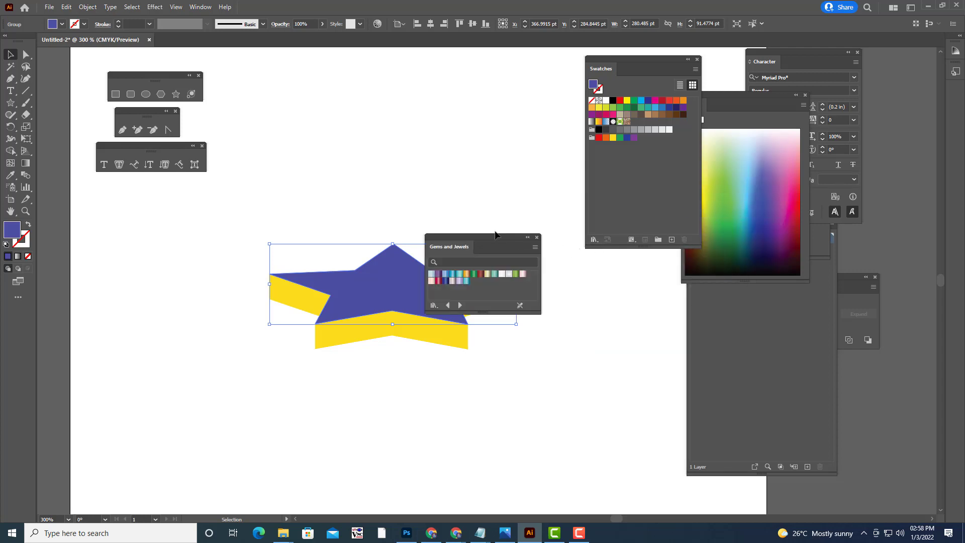
{"action": "left_click_drag", "start_coordinate": [495, 237], "coordinate": [547, 96]}
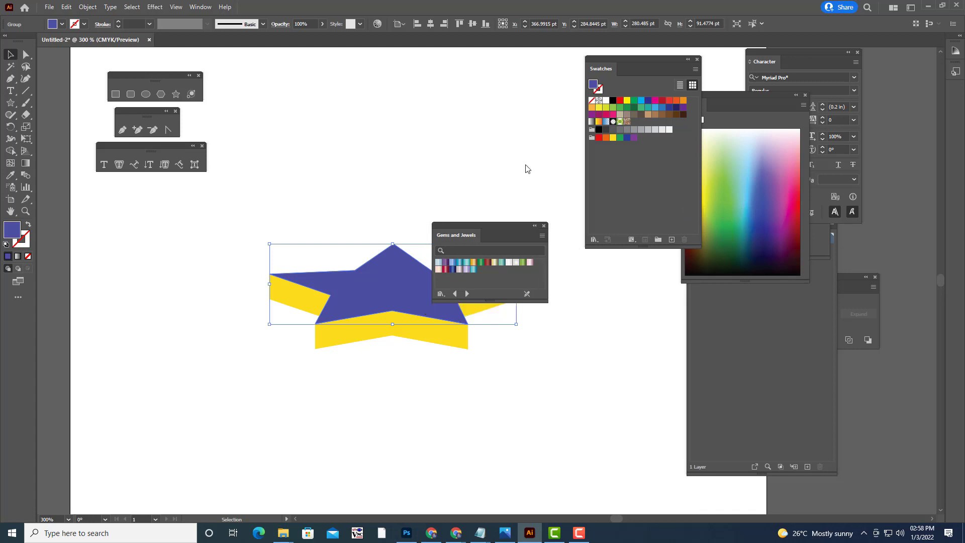
{"action": "left_click", "coordinate": [459, 398]}
Step: Fill the star's top face with a blue Gems and Jewels gradient
{"action": "left_click", "coordinate": [397, 270]}
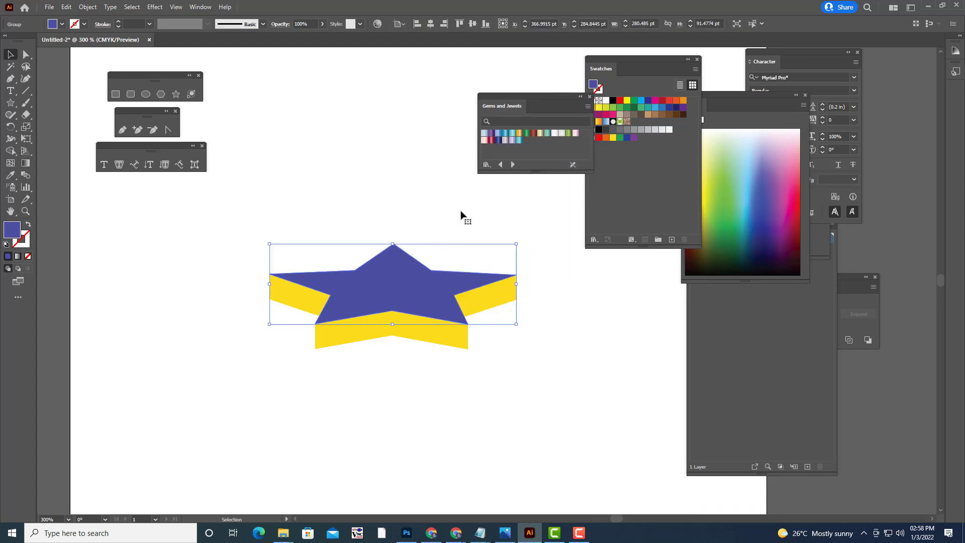
{"action": "left_click", "coordinate": [498, 139]}
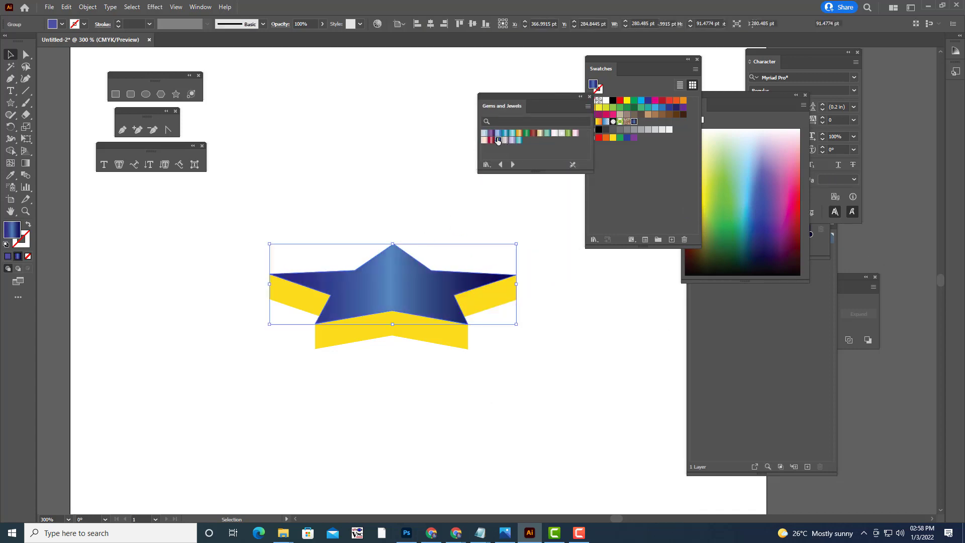
{"action": "left_click", "coordinate": [586, 199]}
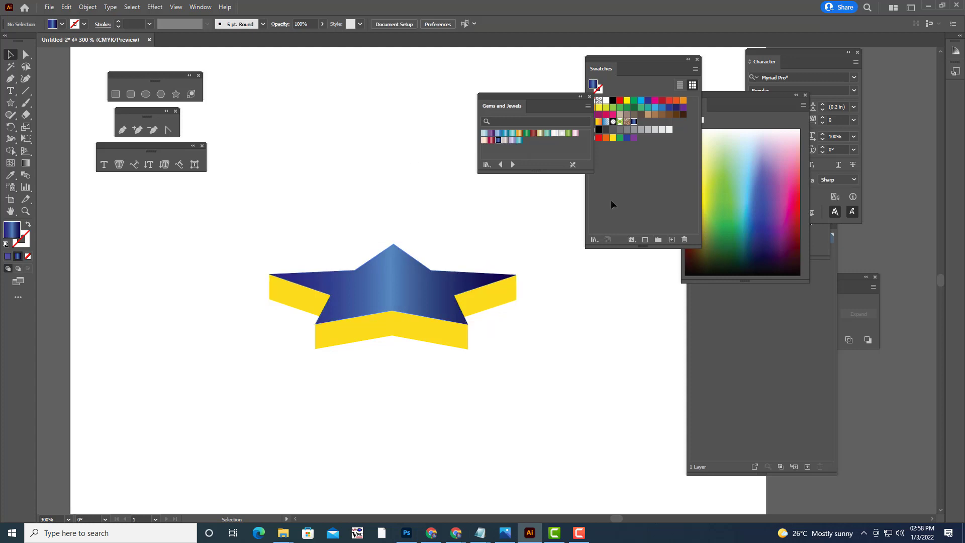
Step: Fill the star's side faces with the dark red Garnet gradient
{"action": "left_click", "coordinate": [412, 337]}
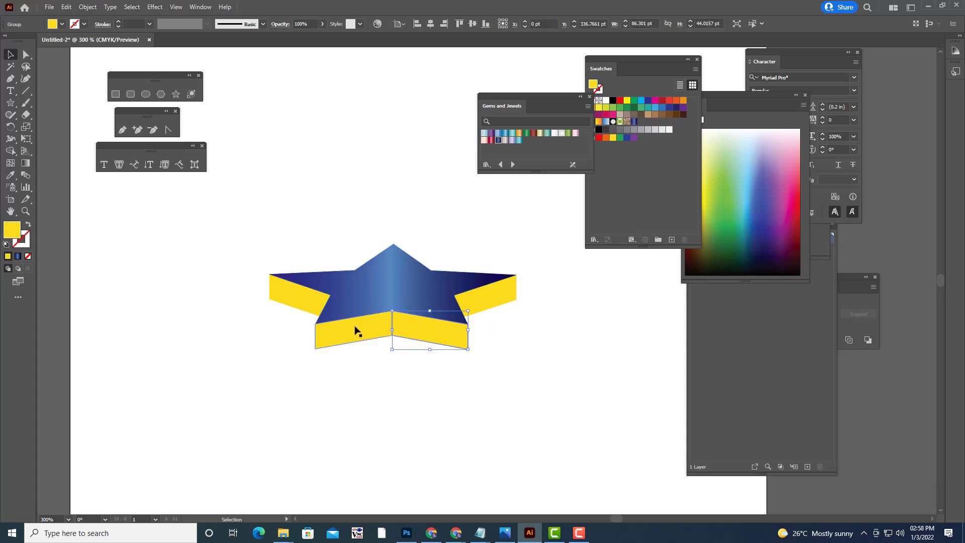
{"action": "left_click", "coordinate": [464, 311], "text": "shift"}
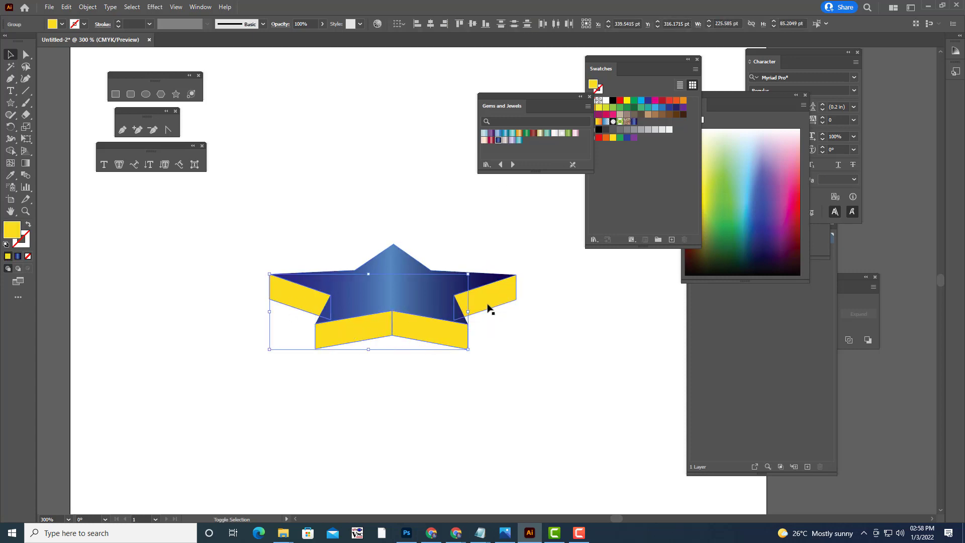
{"action": "left_click", "coordinate": [491, 140]}
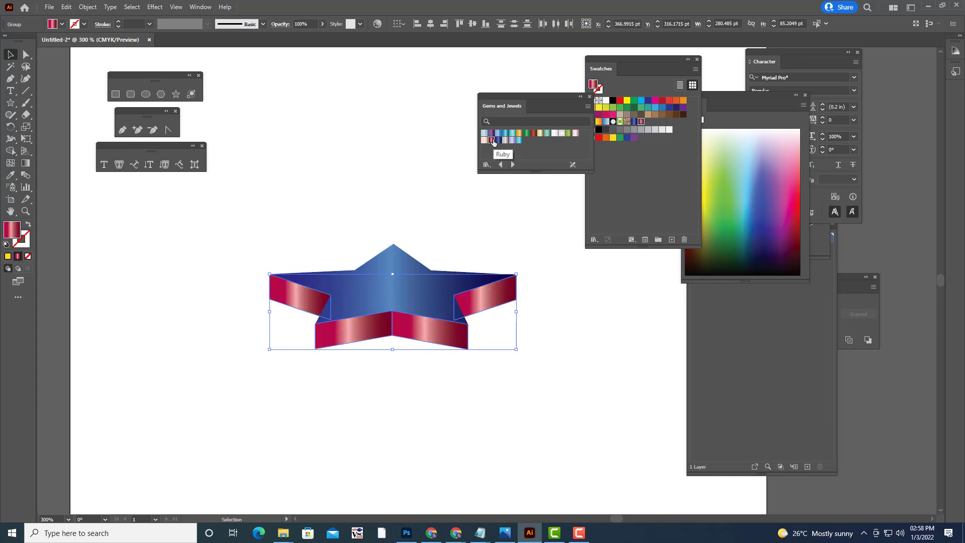
{"action": "left_click", "coordinate": [533, 133]}
{"action": "left_click", "coordinate": [398, 167]}
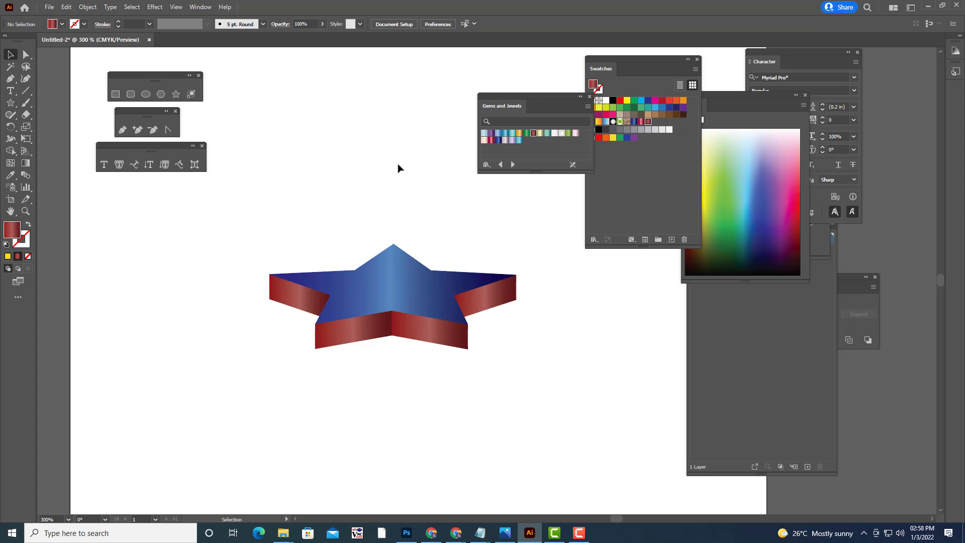
{"action": "left_click", "coordinate": [418, 269]}
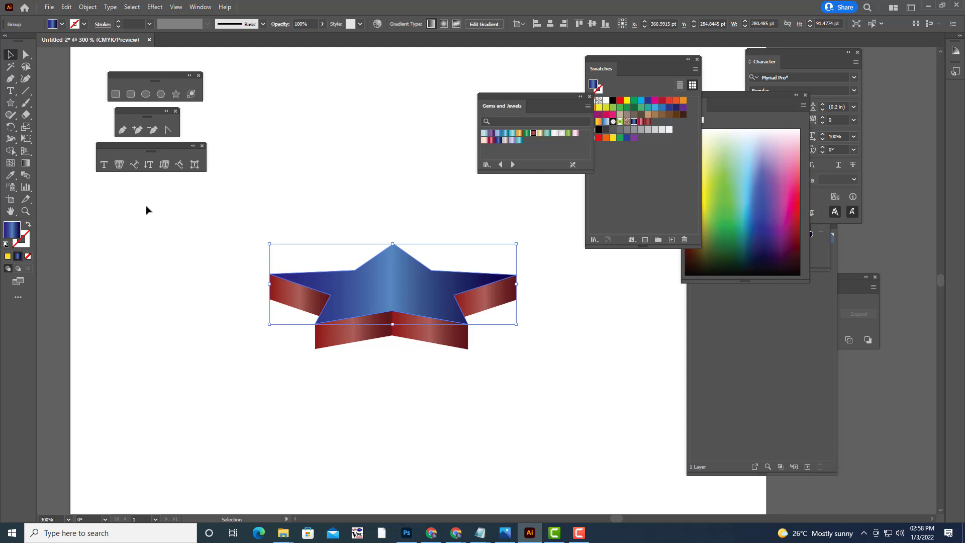
Step: Set the stroke colour to bright yellow in the Color Picker
{"action": "double_click", "coordinate": [25, 243]}
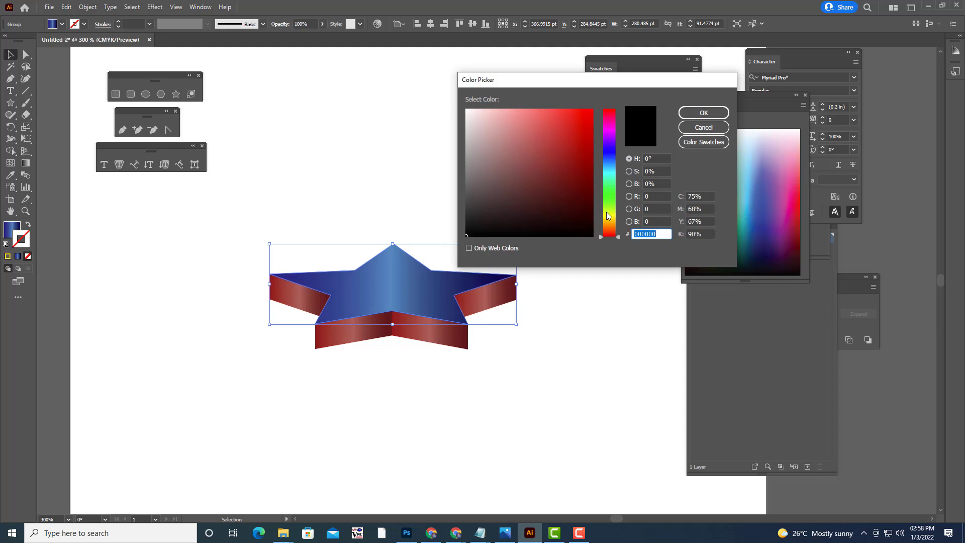
{"action": "left_click", "coordinate": [608, 216]}
{"action": "left_click", "coordinate": [591, 111]}
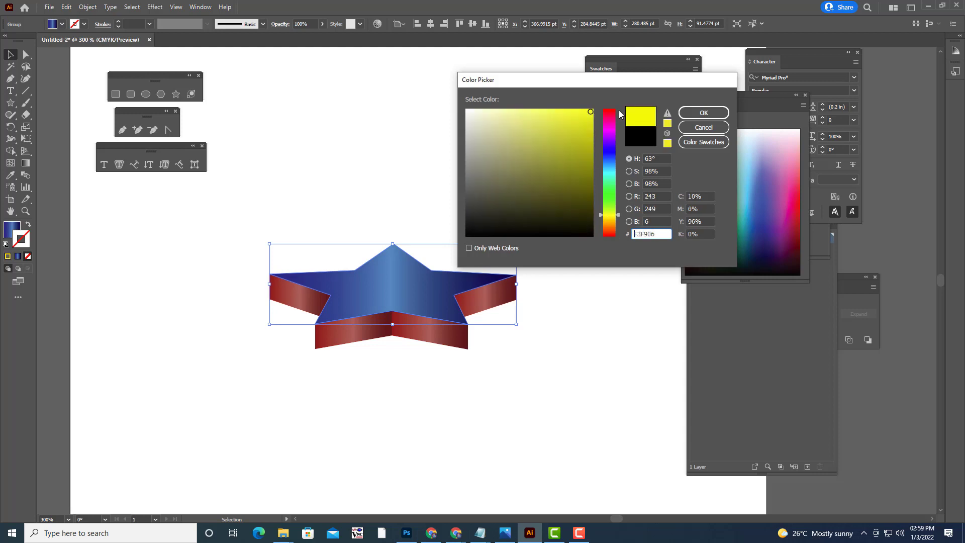
{"action": "left_click", "coordinate": [703, 113]}
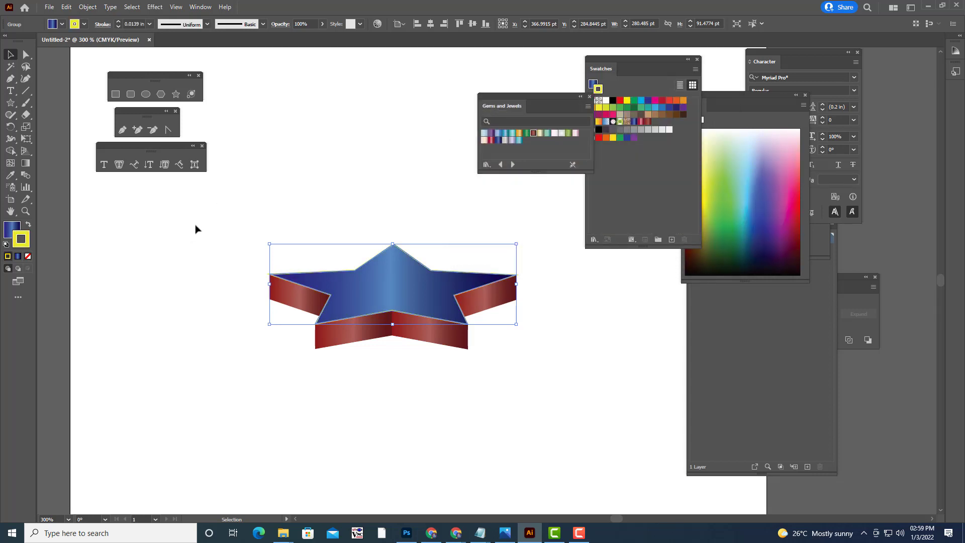
{"action": "left_click", "coordinate": [301, 207]}
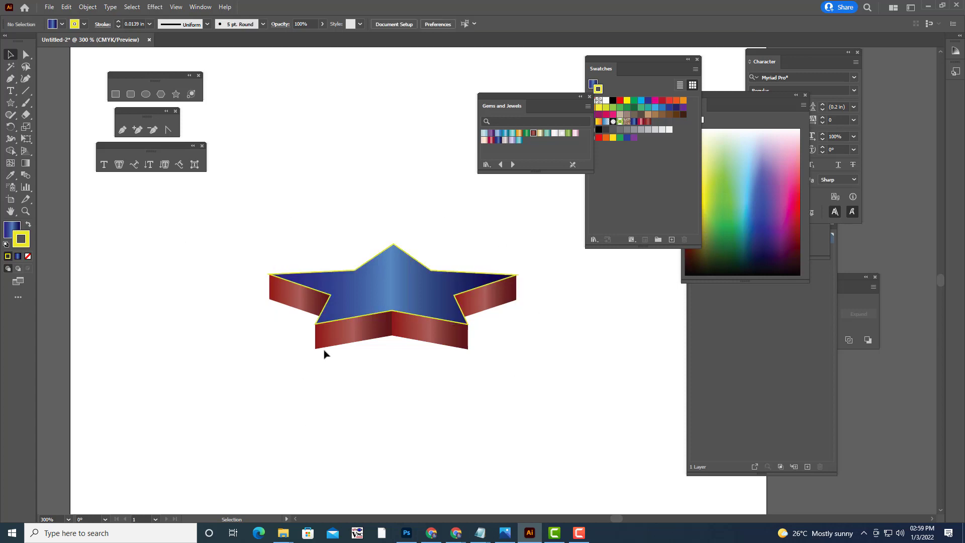
Step: Give the red side pieces a yellow stroke at 0.0078 in weight
{"action": "left_click", "coordinate": [344, 337]}
{"action": "left_click", "coordinate": [432, 338], "text": "shift"}
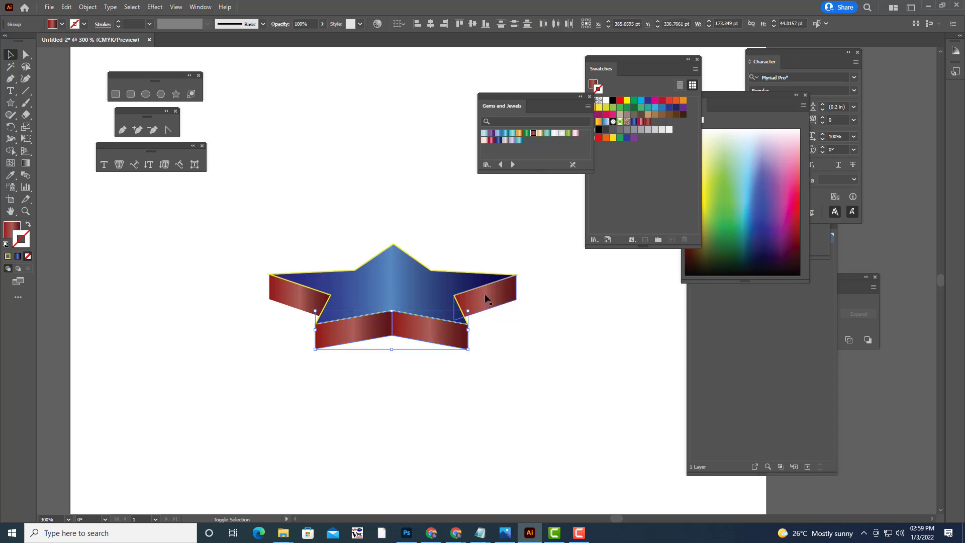
{"action": "left_click", "coordinate": [491, 292], "text": "shift"}
{"action": "left_click", "coordinate": [291, 297], "text": "shift"}
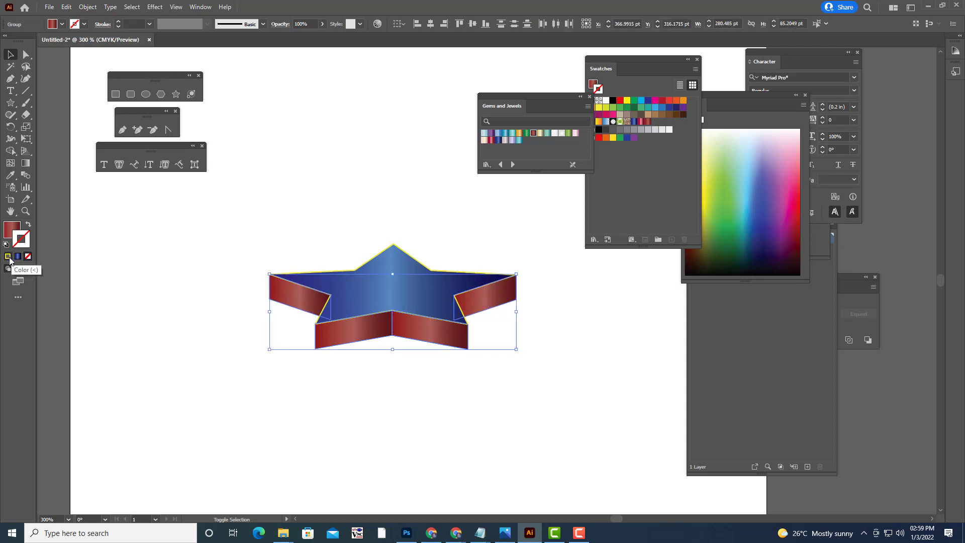
{"action": "left_click", "coordinate": [8, 256]}
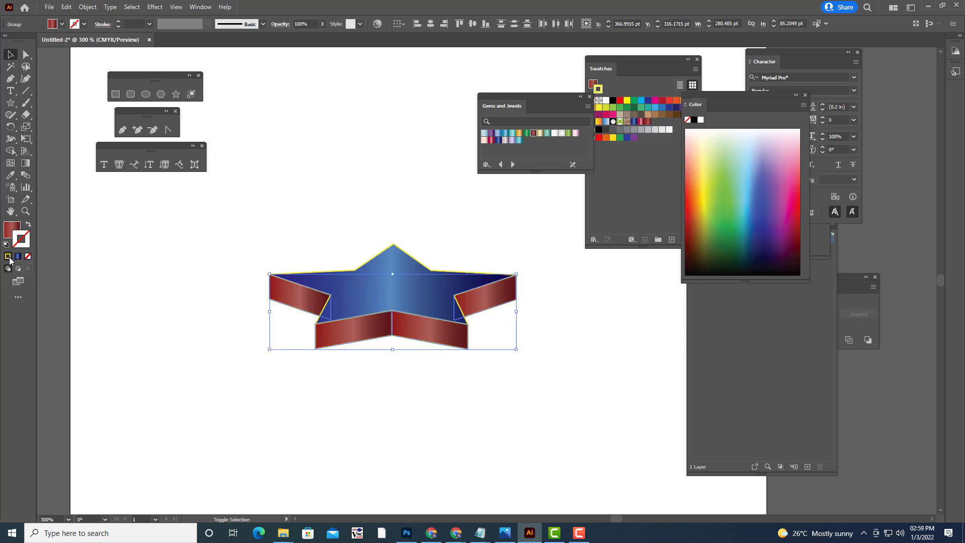
{"action": "left_click", "coordinate": [149, 24]}
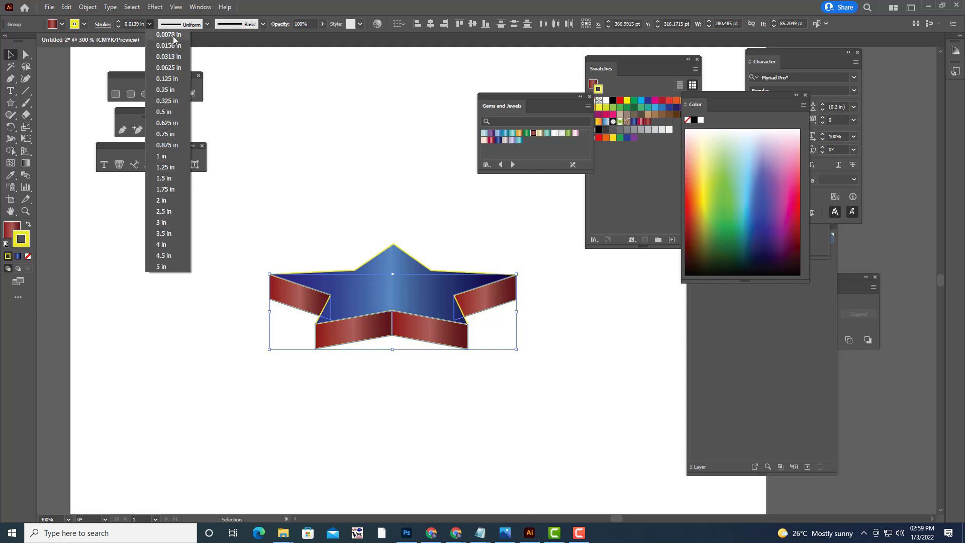
{"action": "left_click", "coordinate": [169, 34]}
{"action": "left_click", "coordinate": [341, 138]}
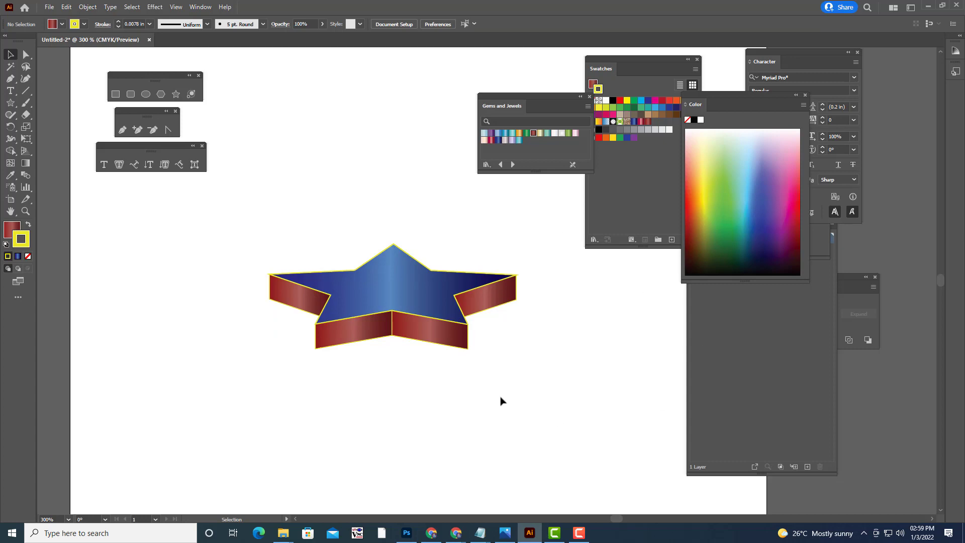
{"action": "scroll", "coordinate": [500, 400], "scroll_direction": "up", "scroll_amount": 2}
{"action": "scroll", "coordinate": [500, 400], "scroll_direction": "up", "scroll_amount": 2}
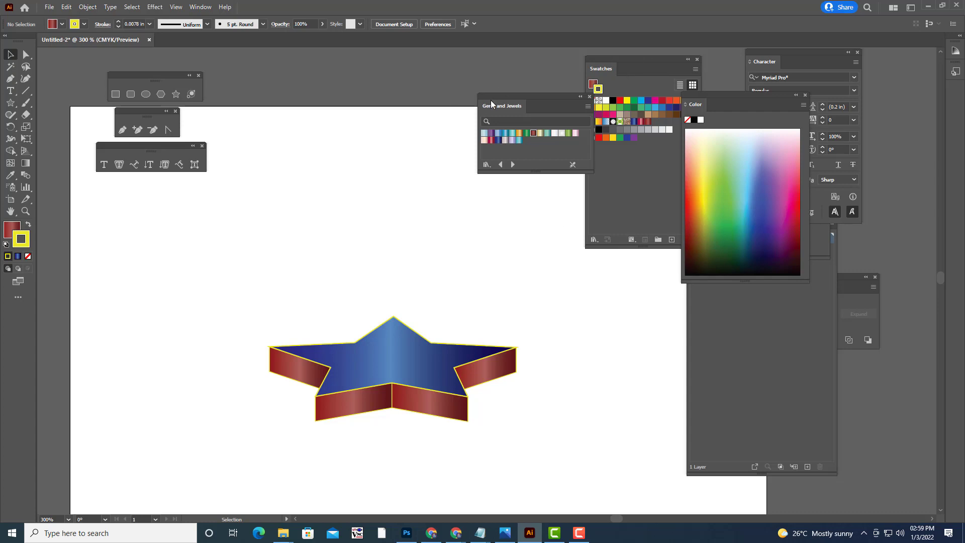
Step: Dock the Gems and Jewels panel with the Swatches panel, then marquee-select and delete the star
{"action": "left_click_drag", "start_coordinate": [491, 104], "coordinate": [630, 120]}
{"action": "scroll", "coordinate": [338, 317], "scroll_direction": "down", "scroll_amount": 3}
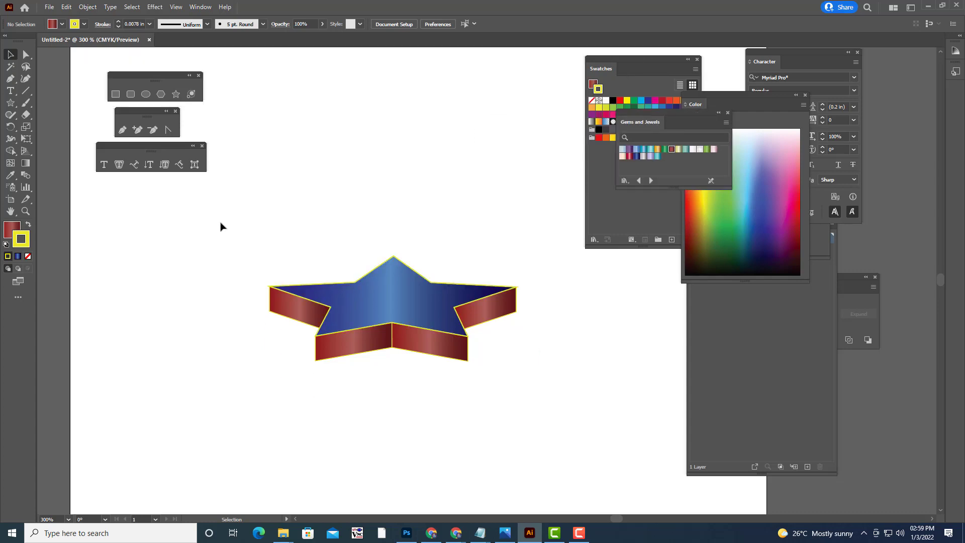
{"action": "left_click_drag", "start_coordinate": [221, 226], "coordinate": [602, 407]}
{"action": "key", "text": "Delete"}
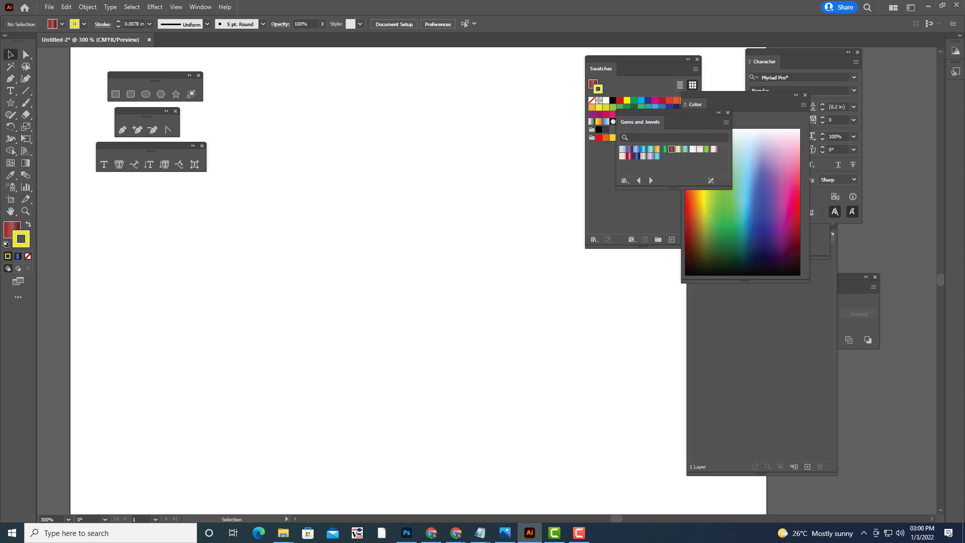
{"action": "left_click", "coordinate": [52, 11]}
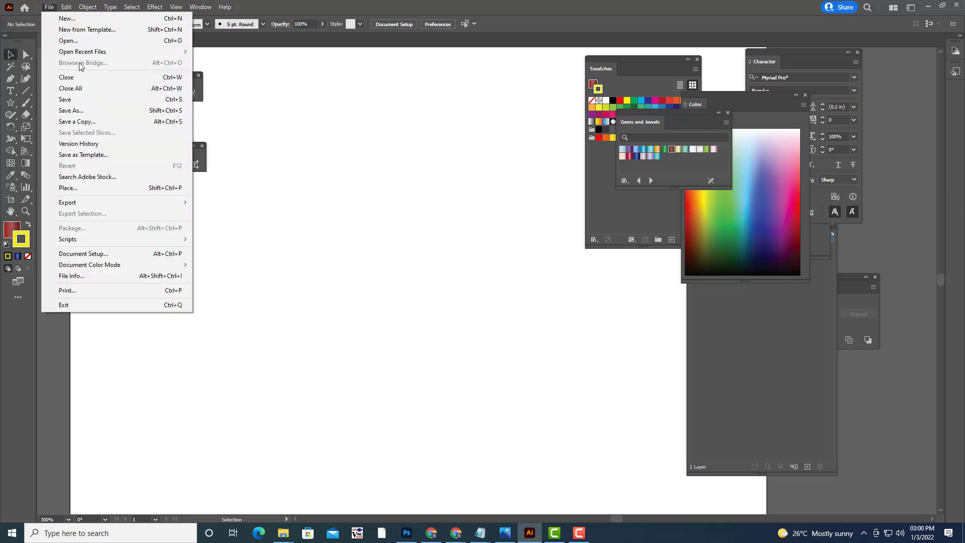
{"action": "left_click", "coordinate": [98, 114]}
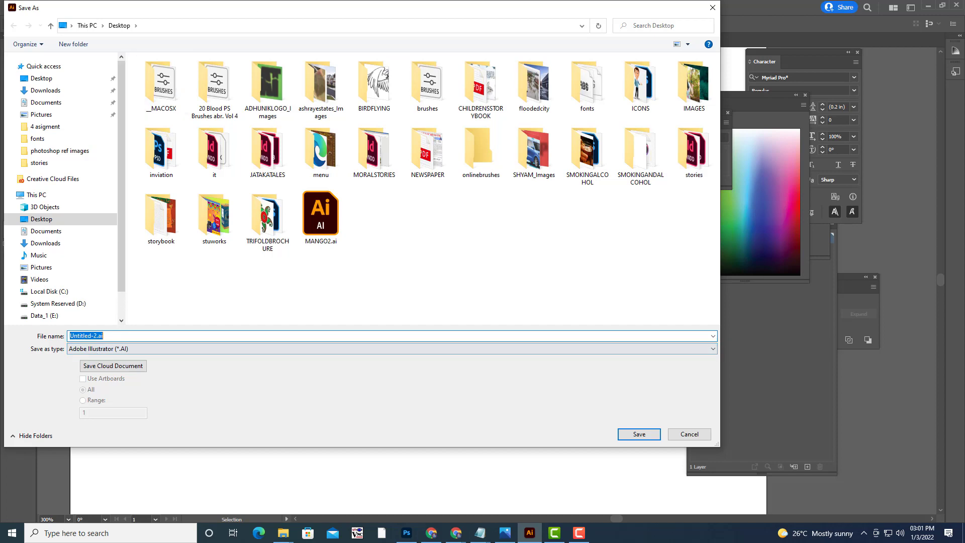
{"action": "left_click", "coordinate": [713, 7]}
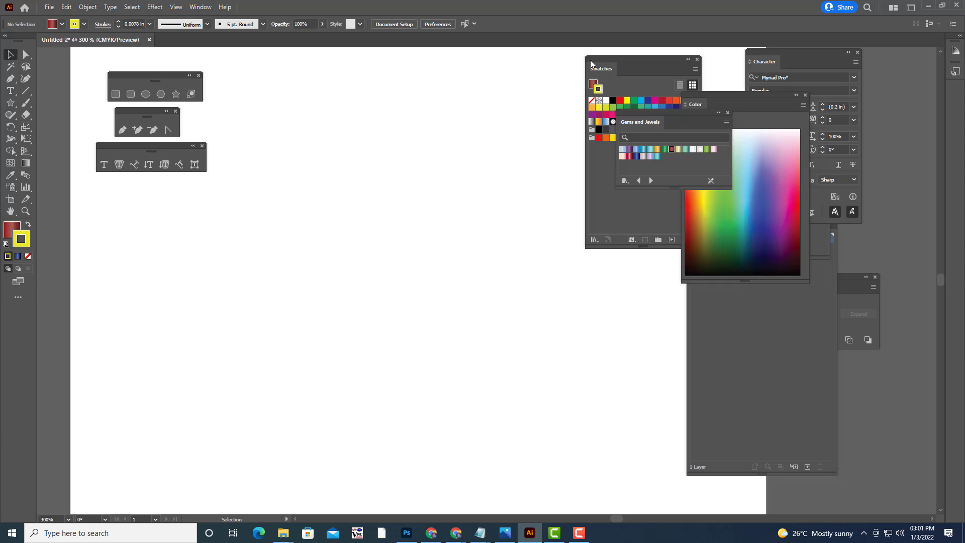
Step: Drag the Swatches panel right so it sits in front of the Color panel
{"action": "left_click_drag", "start_coordinate": [591, 63], "coordinate": [687, 74]}
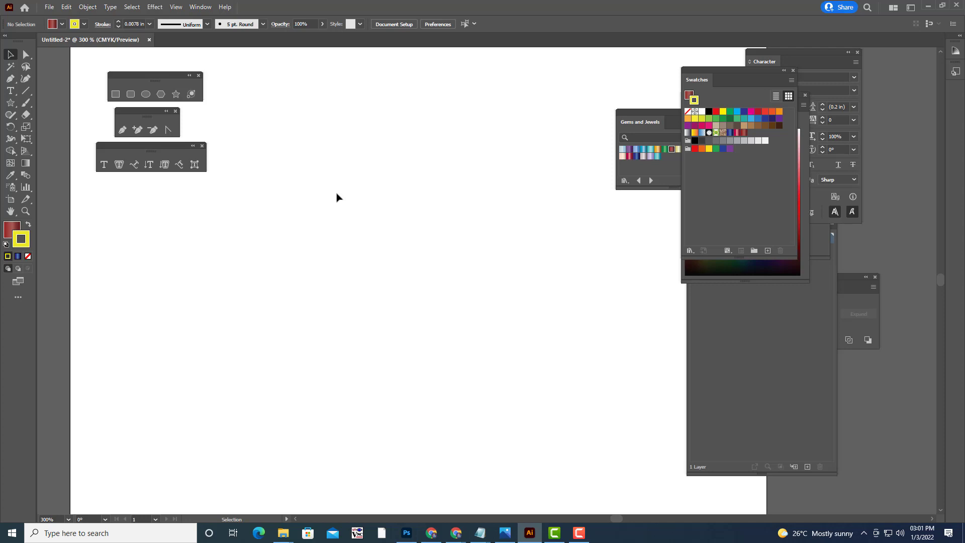
Step: Type a letter A at the artboard centre, enlarge it, and clear the font name field
{"action": "left_click", "coordinate": [104, 164]}
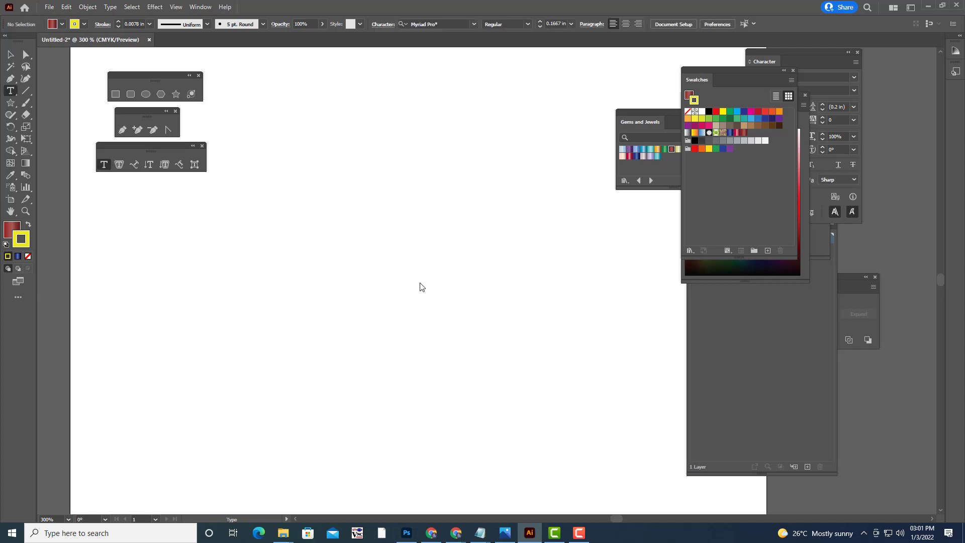
{"action": "left_click", "coordinate": [413, 283]}
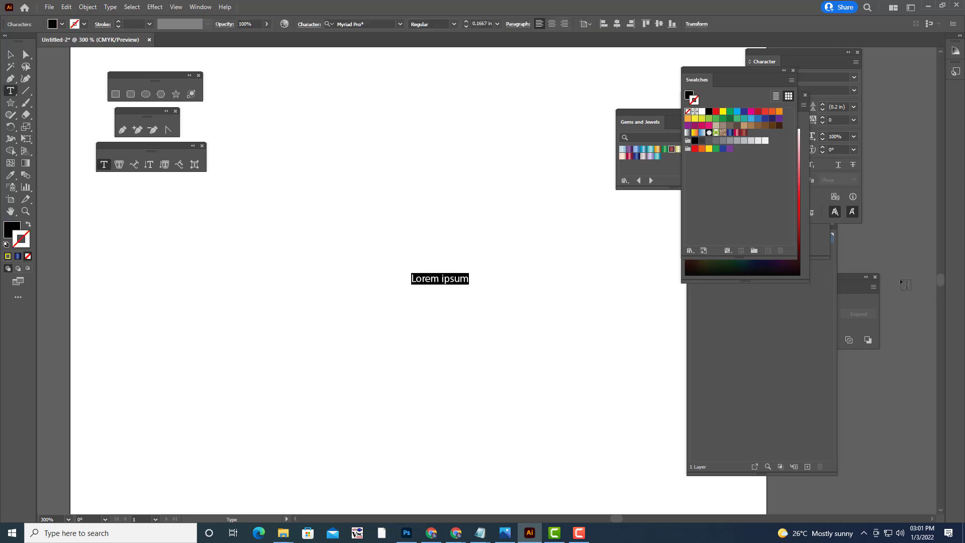
{"action": "key", "text": "BackSpace"}
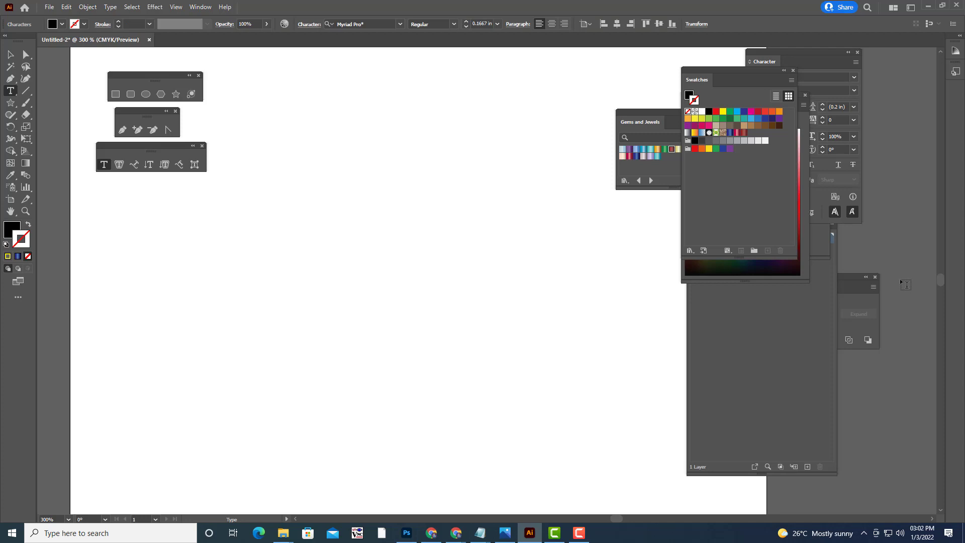
{"action": "type", "text": "A"}
{"action": "key", "text": "Escape"}
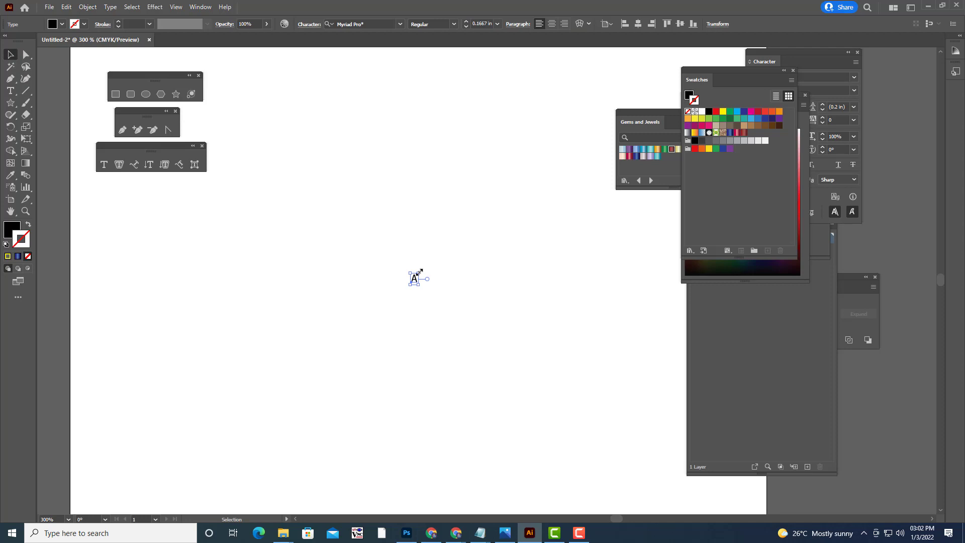
{"action": "mouse_move", "coordinate": [418, 274]}
{"action": "left_mouse_down"}
{"action": "mouse_move", "coordinate": [517, 183]}
{"action": "mouse_move", "coordinate": [502, 180]}
{"action": "left_mouse_up"}
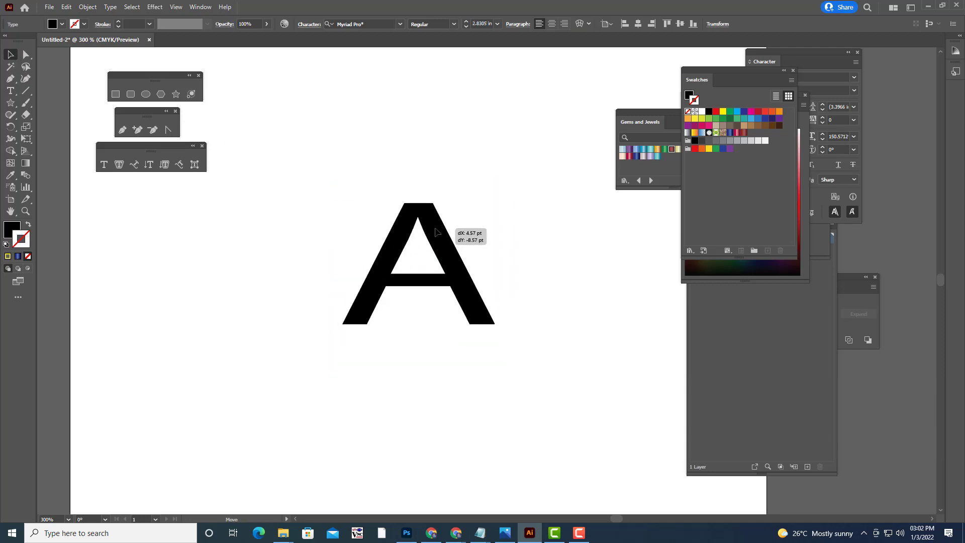
{"action": "left_click_drag", "start_coordinate": [448, 237], "coordinate": [455, 228]}
{"action": "left_click", "coordinate": [367, 24]}
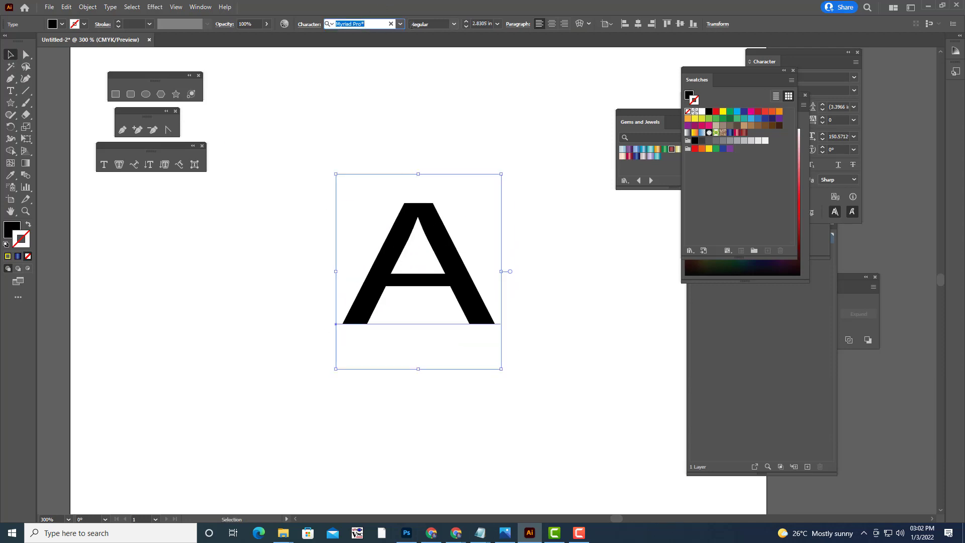
{"action": "key", "text": "BackSpace"}
Step: Set the letter A to the Impact font and enlarge it
{"action": "key", "text": "Down"}
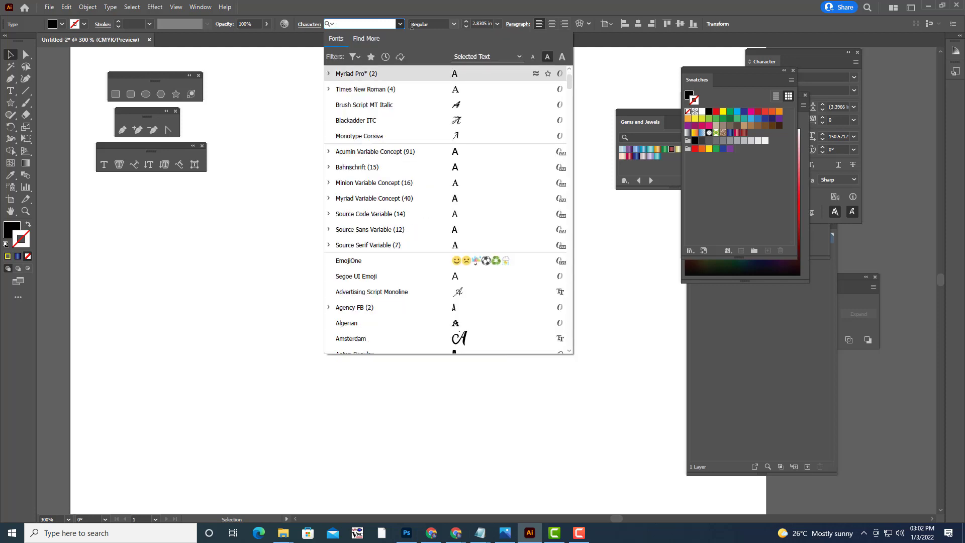
{"action": "type", "text": "impact"}
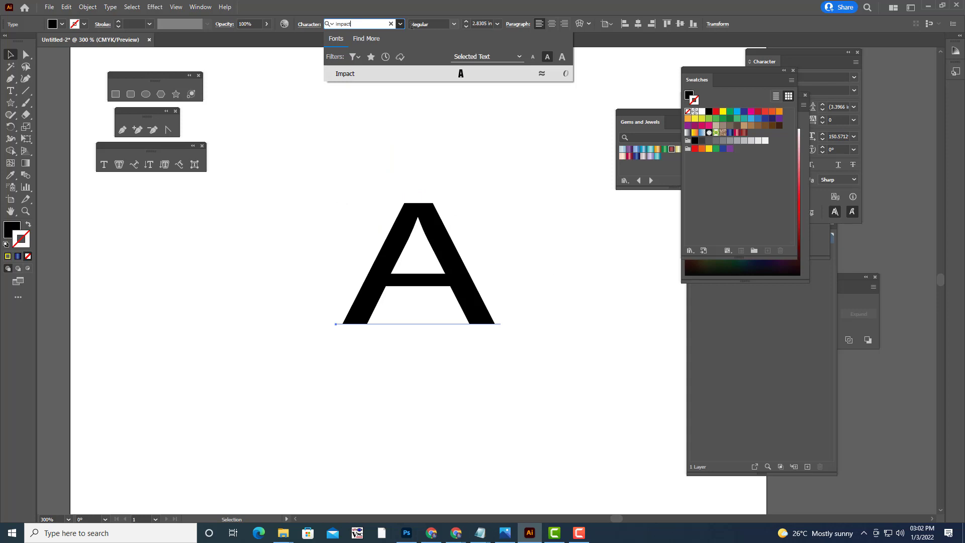
{"action": "key", "text": "Return"}
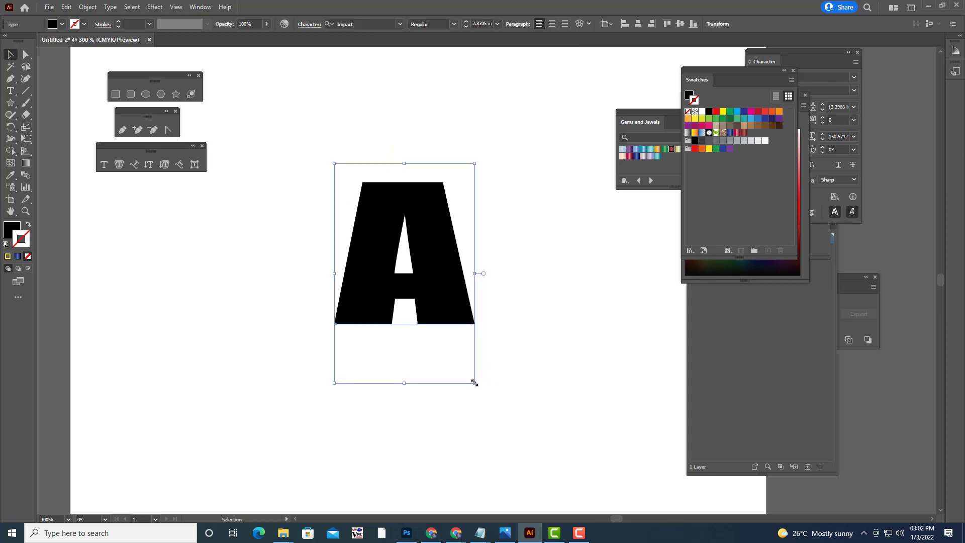
{"action": "left_click_drag", "start_coordinate": [474, 383], "coordinate": [544, 450]}
{"action": "left_click_drag", "start_coordinate": [441, 209], "coordinate": [402, 268]}
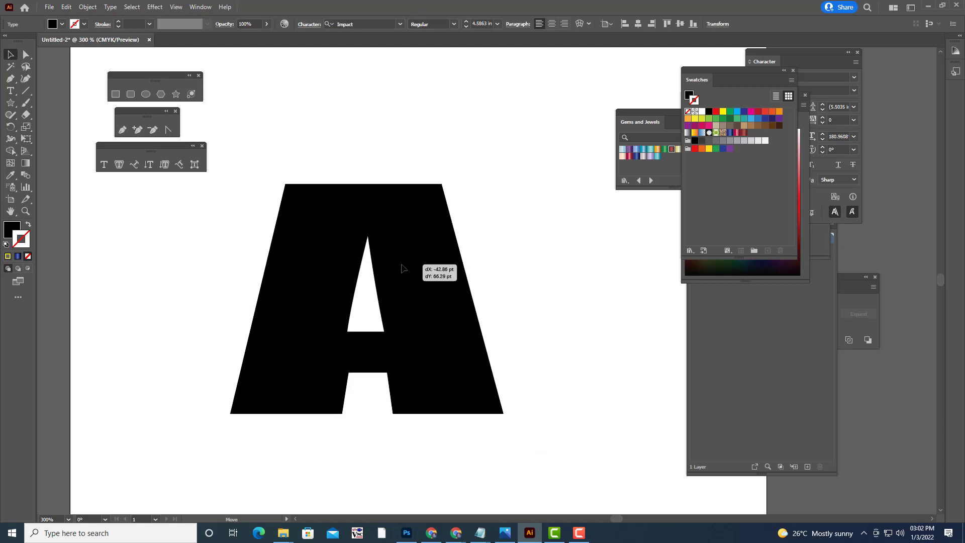
{"action": "left_click", "coordinate": [565, 271]}
{"action": "left_click_drag", "start_coordinate": [459, 293], "coordinate": [441, 291]}
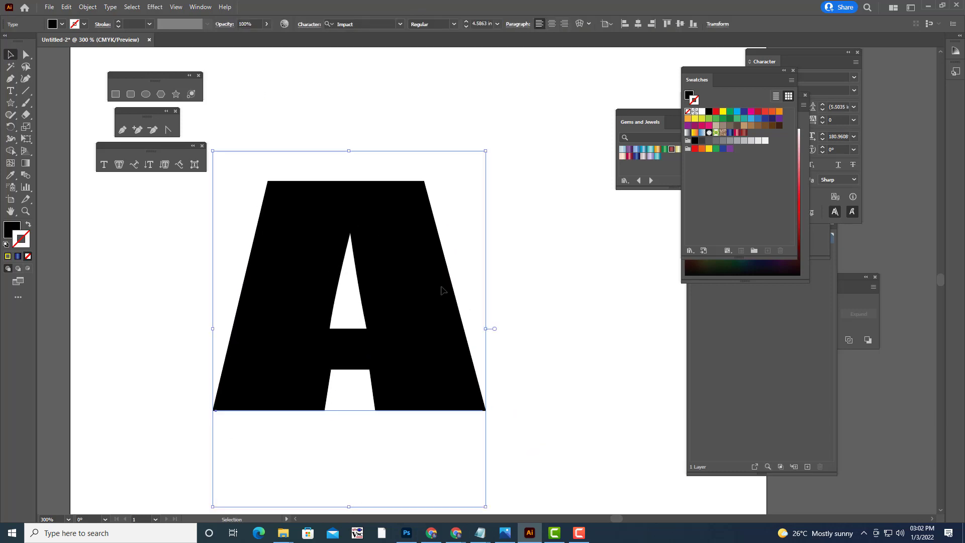
Step: Centre the letter A on the artboard and move the swatch panels to reveal the colour spectrum
{"action": "key", "text": "ctrl+minus"}
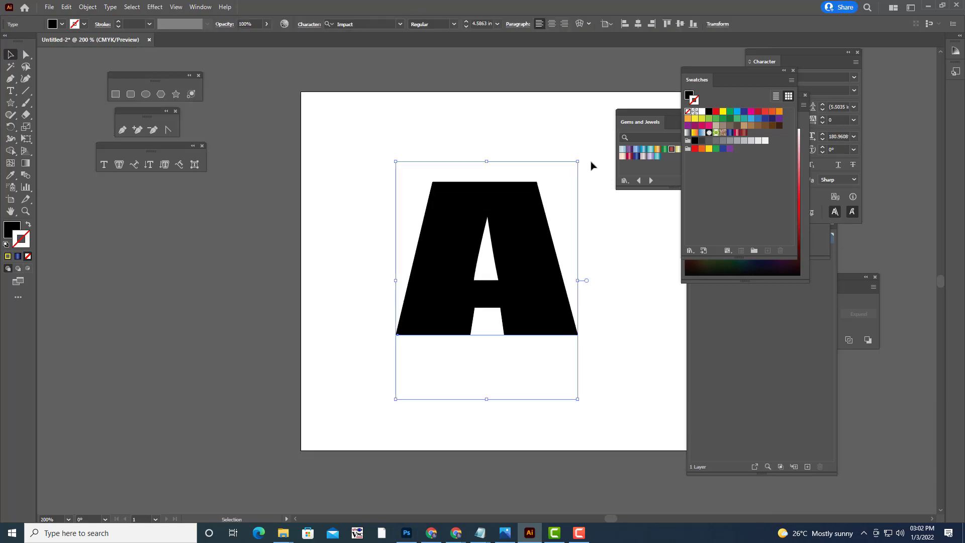
{"action": "key", "text": "h"}
{"action": "left_click_drag", "start_coordinate": [548, 221], "coordinate": [463, 246]}
{"action": "key", "text": "v"}
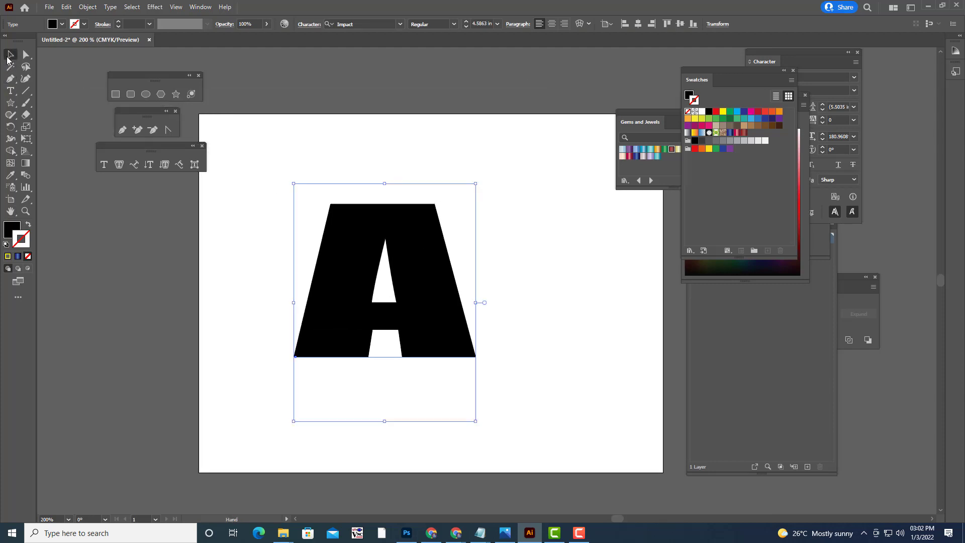
{"action": "left_click_drag", "start_coordinate": [432, 218], "coordinate": [473, 225]}
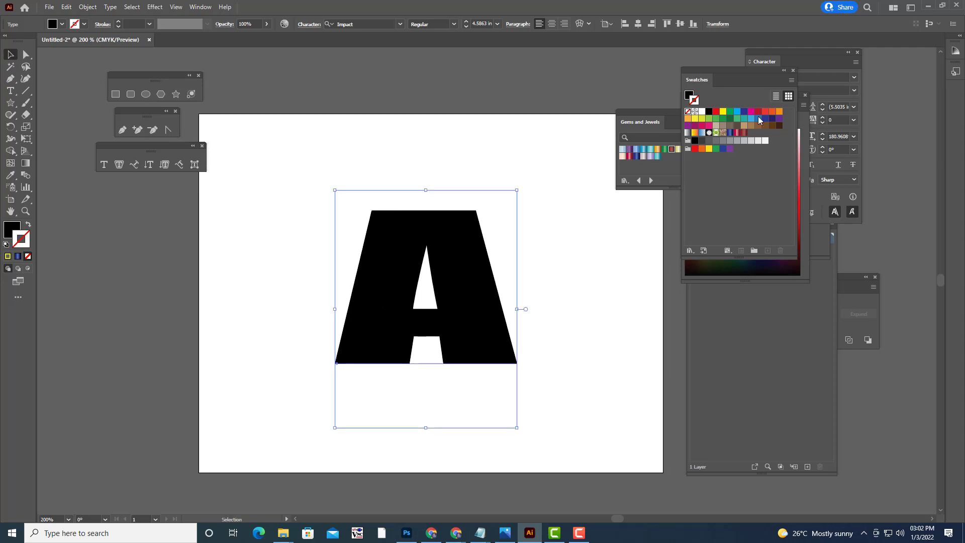
{"action": "left_click_drag", "start_coordinate": [657, 113], "coordinate": [754, 115]}
{"action": "left_click_drag", "start_coordinate": [703, 68], "coordinate": [786, 68]}
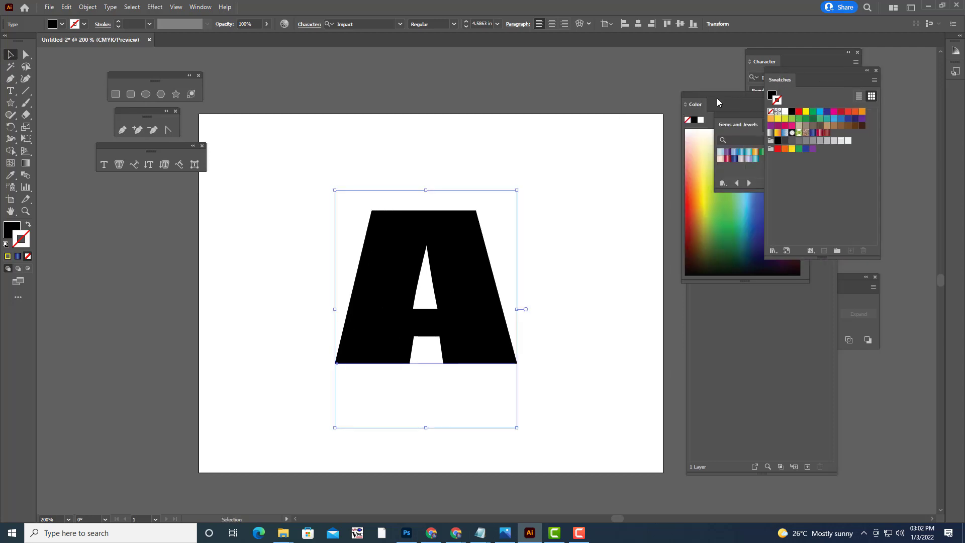
{"action": "left_click_drag", "start_coordinate": [705, 96], "coordinate": [766, 95]}
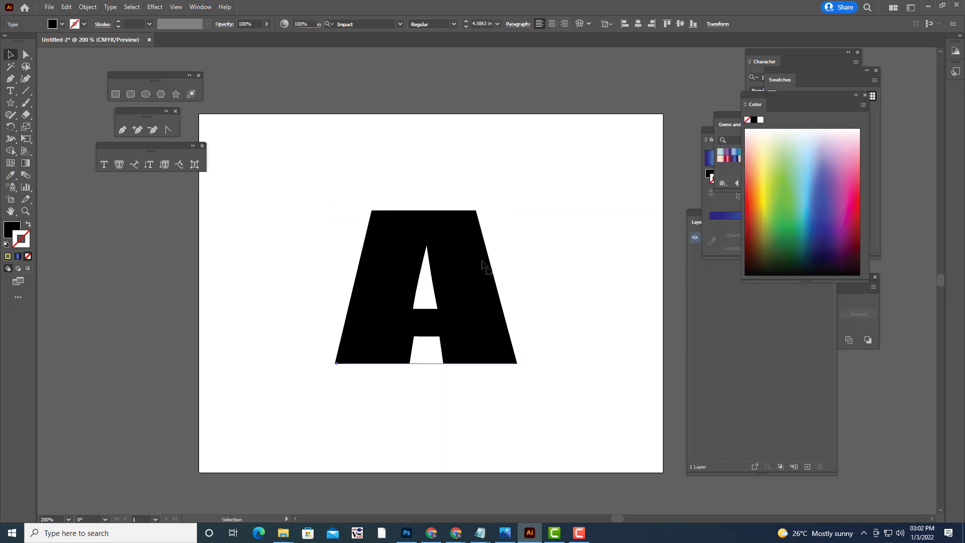
{"action": "left_click_drag", "start_coordinate": [498, 257], "coordinate": [550, 259]}
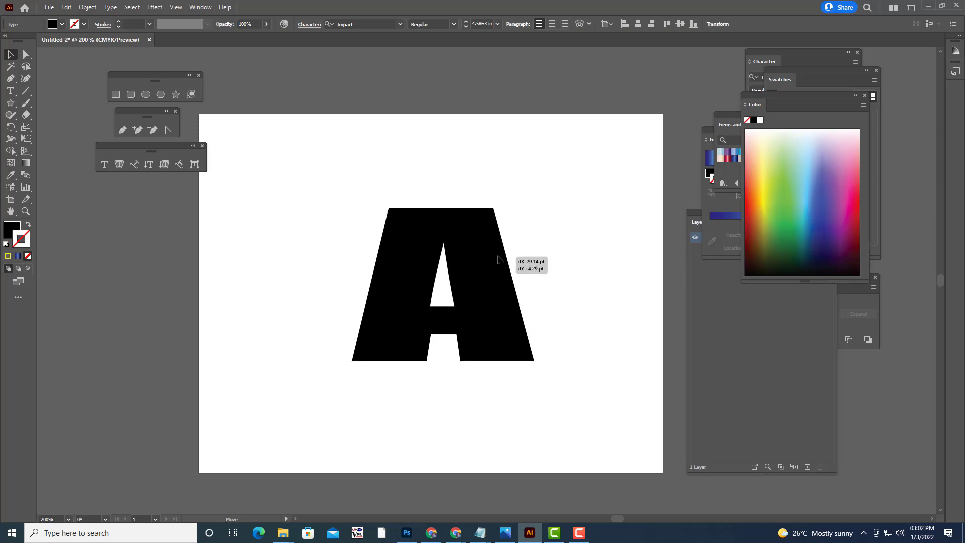
{"action": "left_click", "coordinate": [603, 261]}
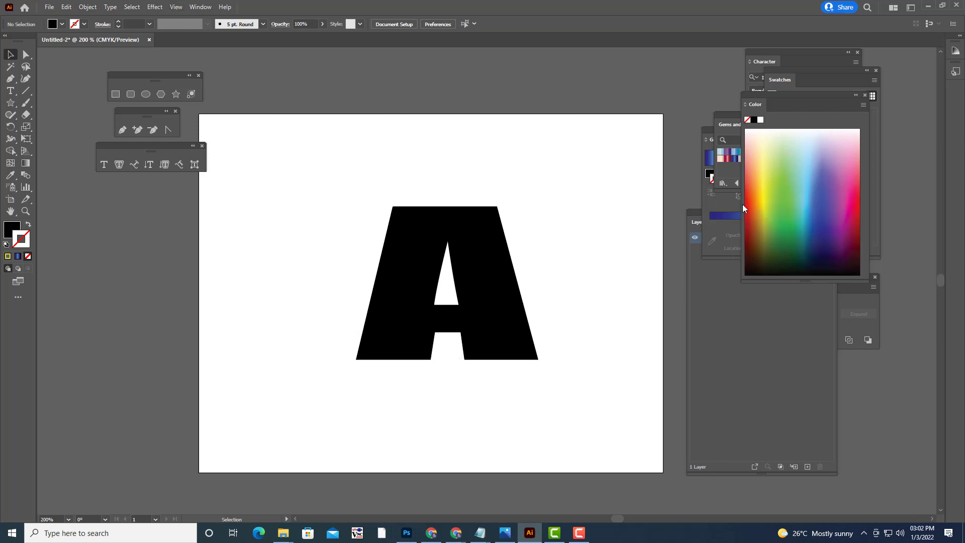
Step: Fill the letter A with orange from the Color panel spectrum
{"action": "left_click", "coordinate": [442, 244]}
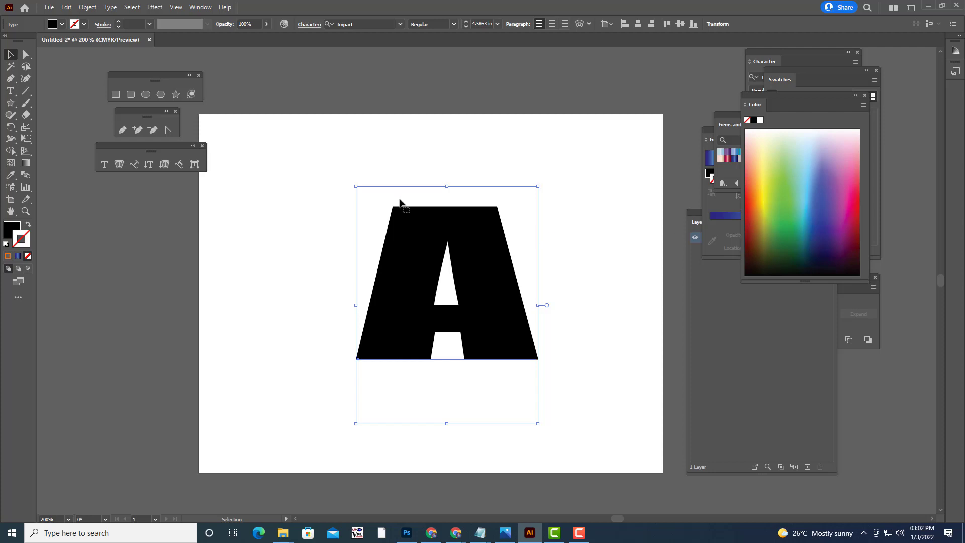
{"action": "left_click", "coordinate": [10, 229]}
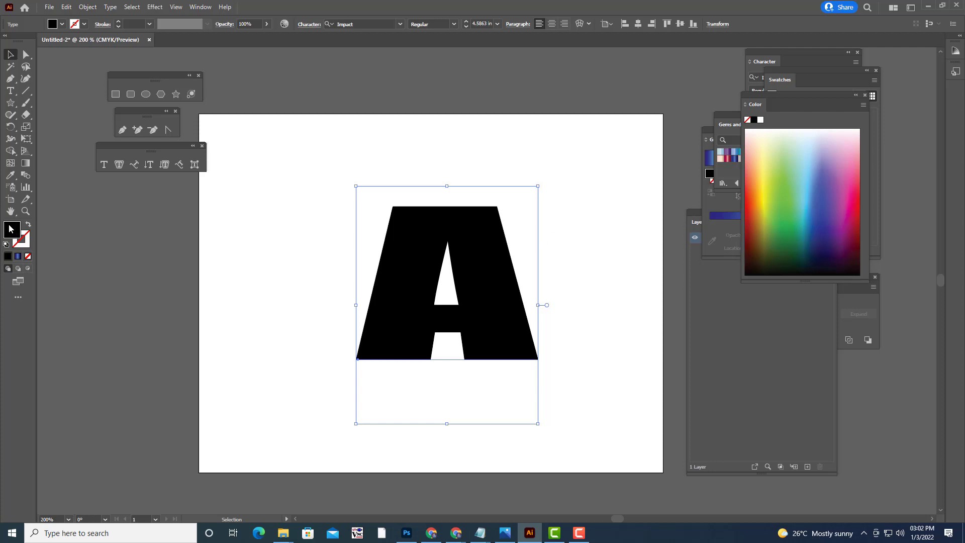
{"action": "left_click", "coordinate": [753, 192]}
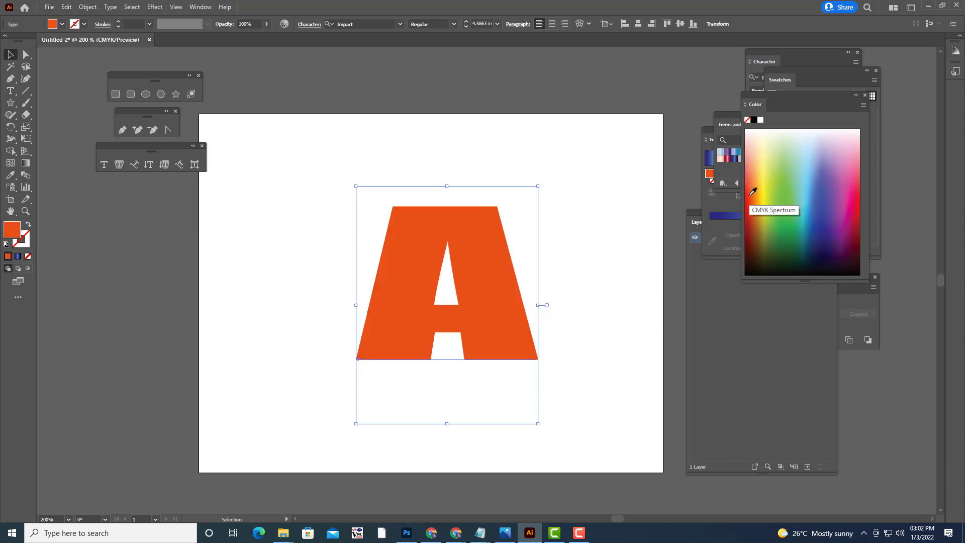
Step: Try a classic 3D Extrude & Bevel on the letter, then cancel it
{"action": "left_click", "coordinate": [156, 8]}
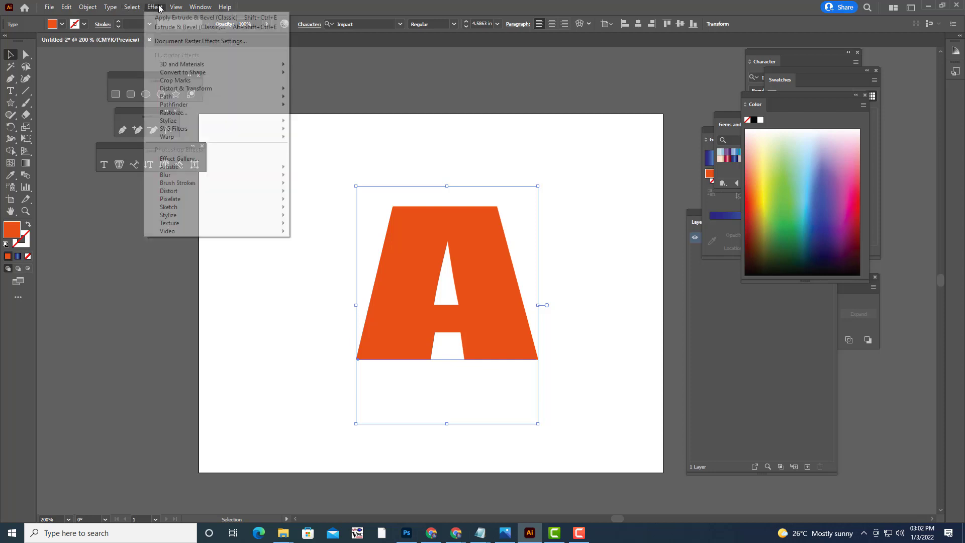
{"action": "mouse_move", "coordinate": [182, 64]}
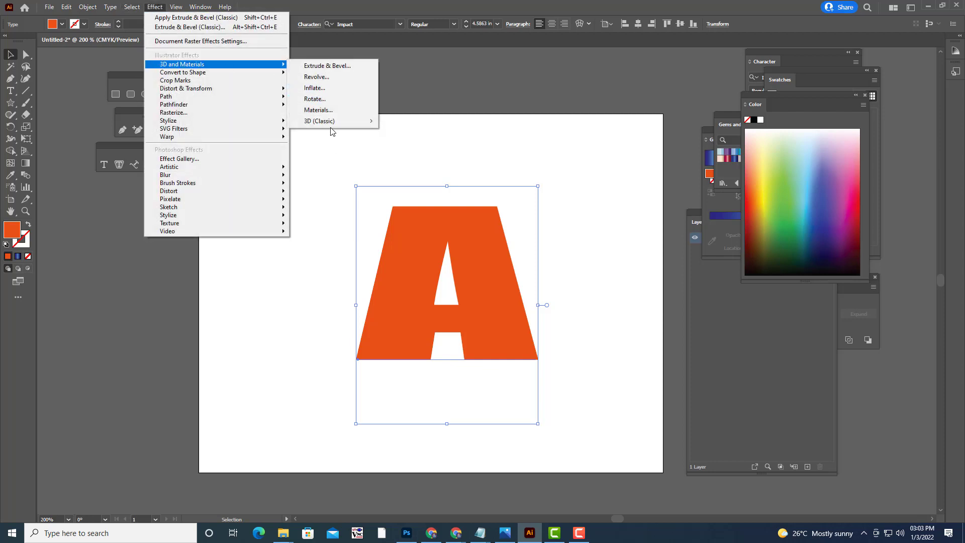
{"action": "mouse_move", "coordinate": [319, 121]}
{"action": "left_click", "coordinate": [422, 119]}
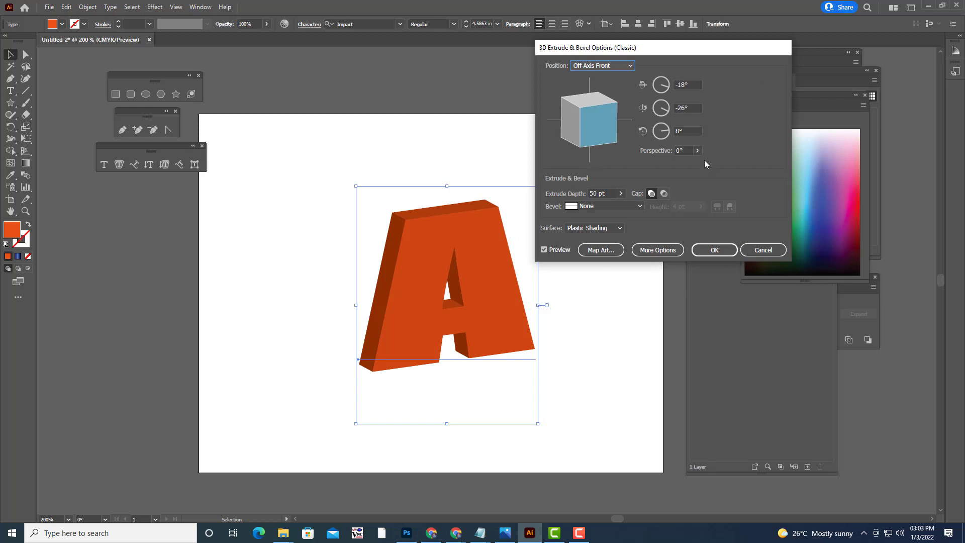
{"action": "left_click", "coordinate": [763, 250]}
{"action": "left_click", "coordinate": [612, 250]}
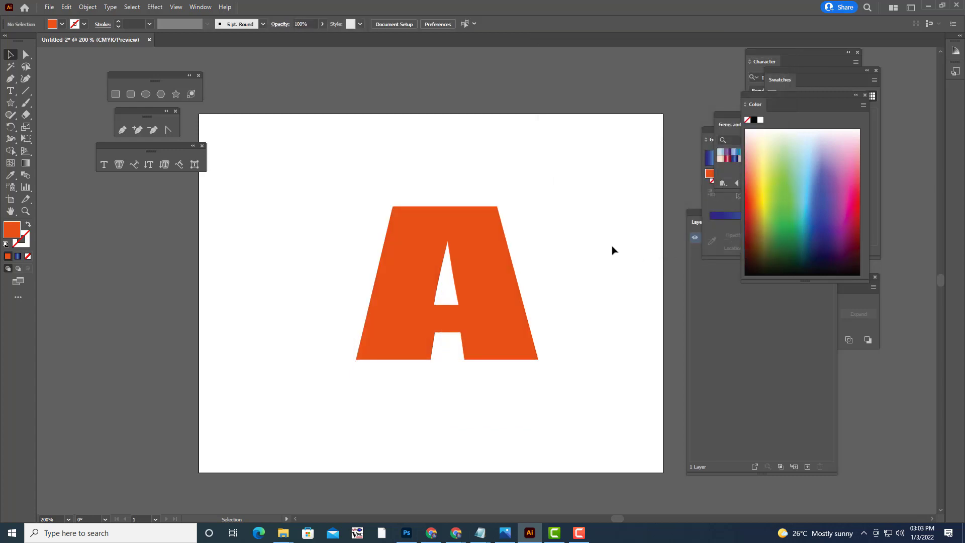
{"action": "left_click", "coordinate": [500, 261]}
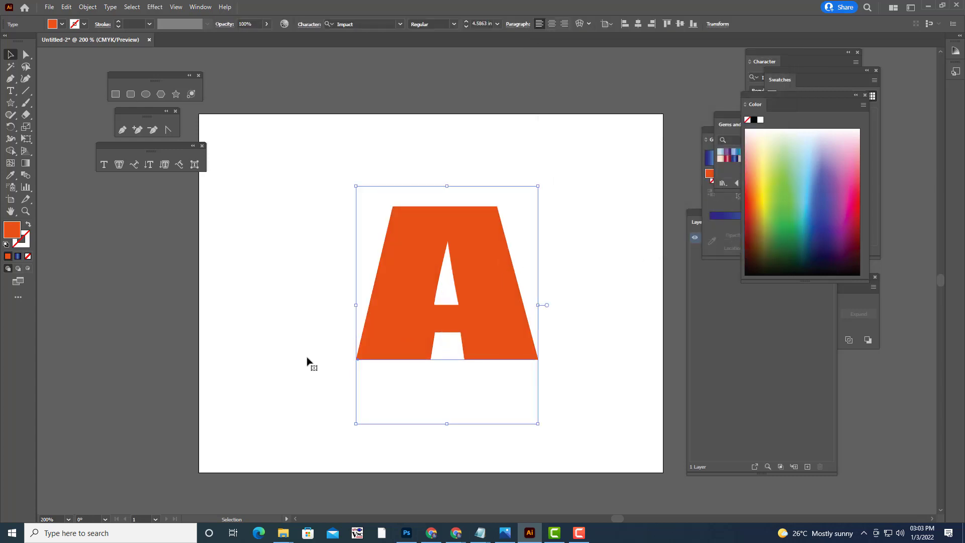
Step: Give the letter A a black stroke with no fill, and switch to the Pen tool
{"action": "double_click", "coordinate": [24, 246]}
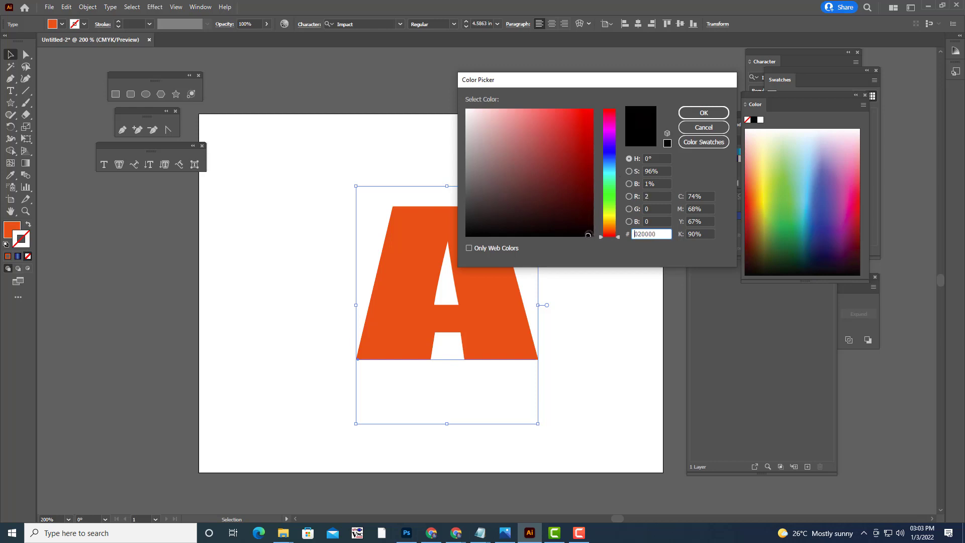
{"action": "left_click", "coordinate": [703, 113]}
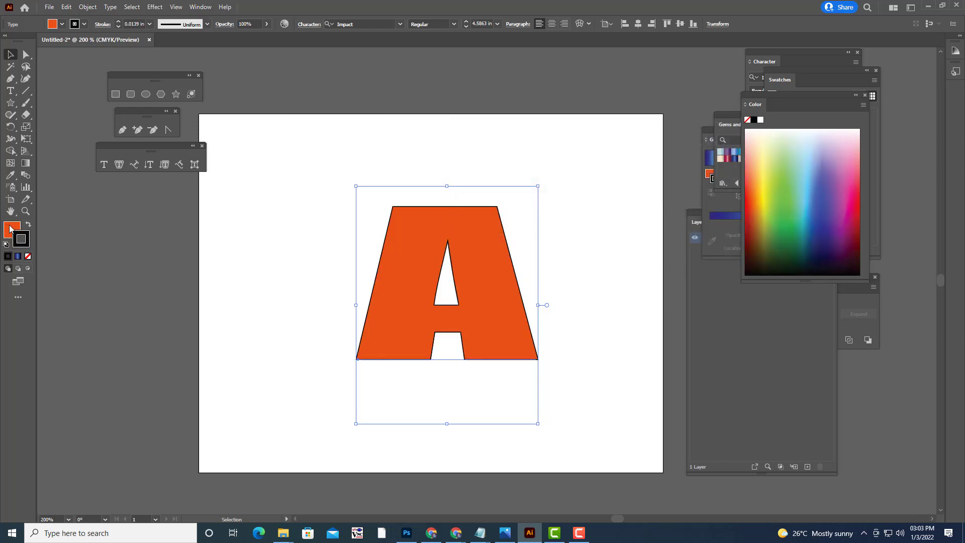
{"action": "left_click", "coordinate": [9, 230]}
{"action": "left_click", "coordinate": [27, 256]}
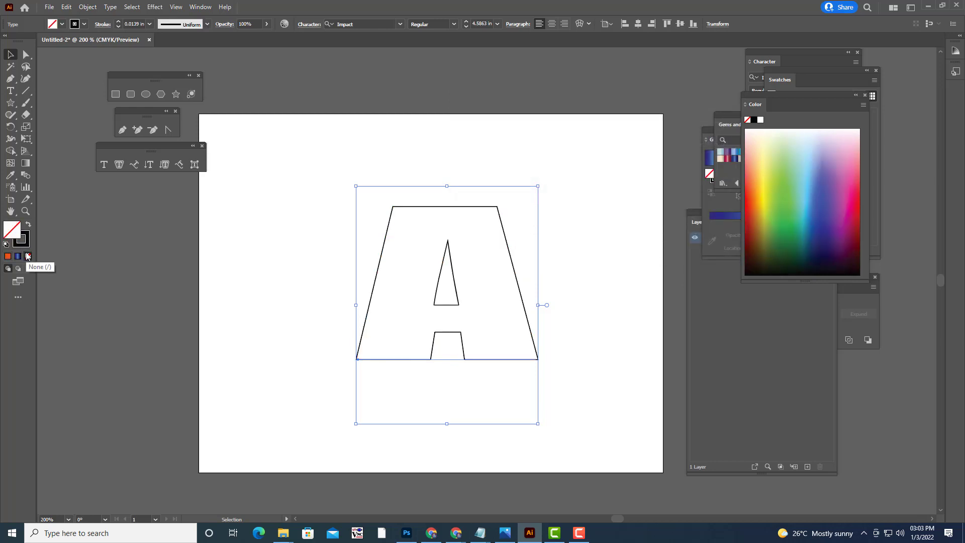
{"action": "left_click", "coordinate": [196, 271]}
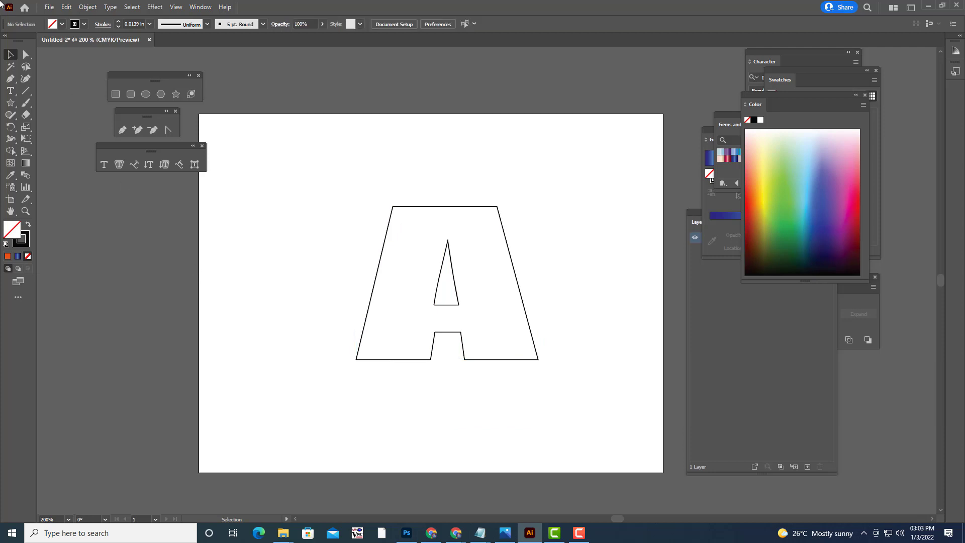
{"action": "left_click", "coordinate": [122, 132]}
Step: Draw a three-point Pen curve across the A from lower left to upper right
{"action": "left_click", "coordinate": [335, 311]}
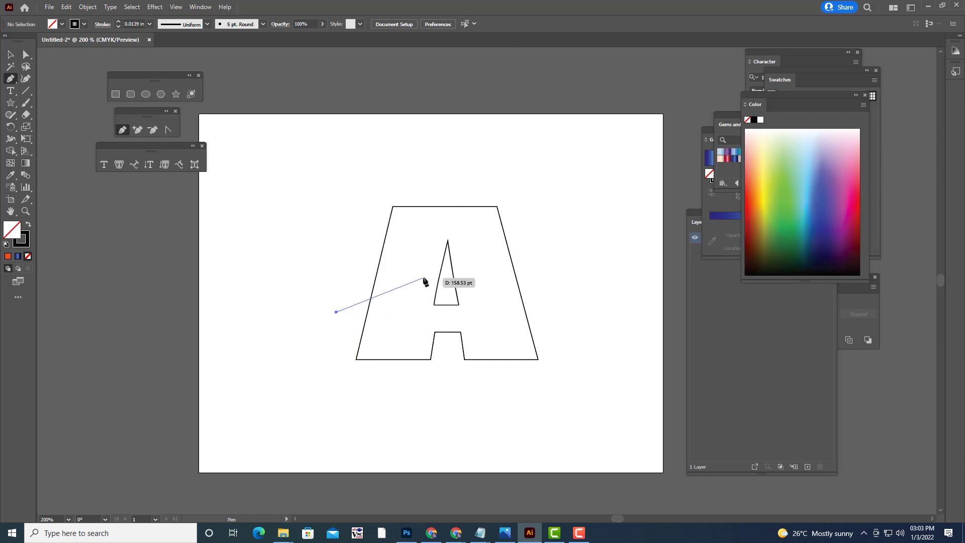
{"action": "left_click_drag", "start_coordinate": [446, 278], "coordinate": [510, 311]}
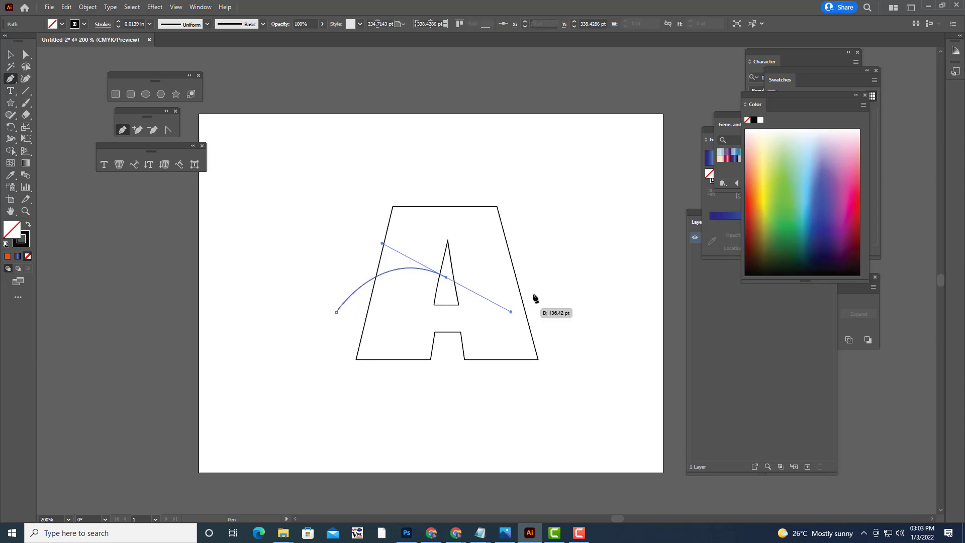
{"action": "left_click", "coordinate": [560, 245]}
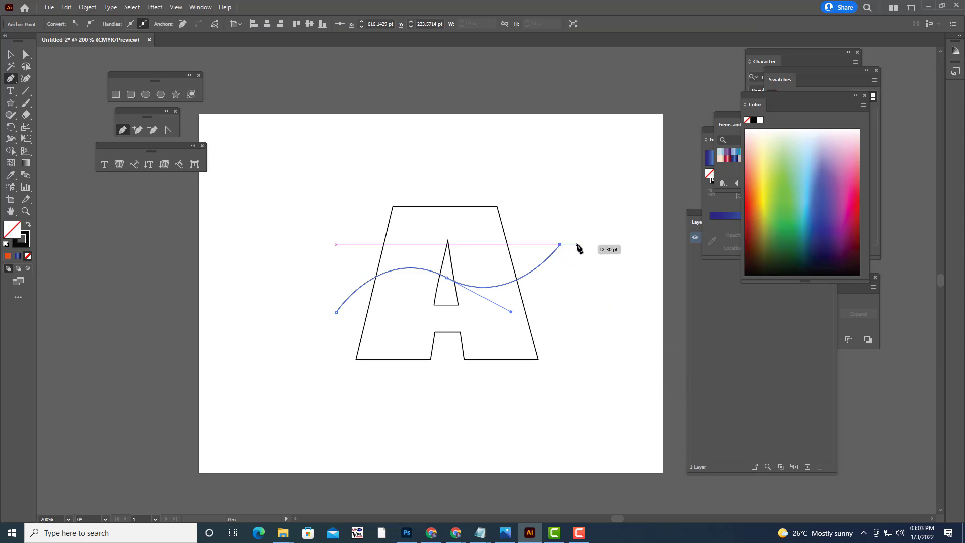
Step: Reshape the curve's end points and middle bend with Direct Selection into a smooth wave, then deselect
{"action": "left_click", "coordinate": [26, 54]}
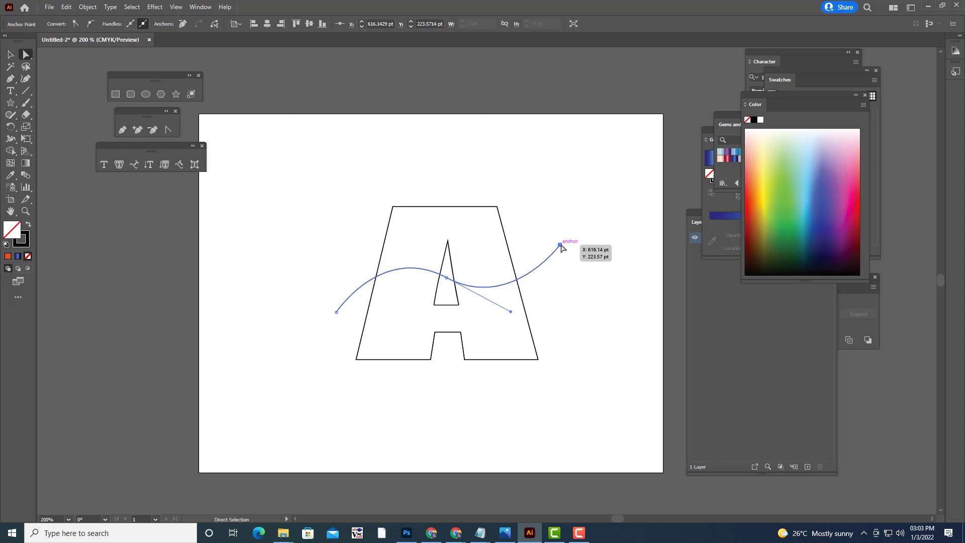
{"action": "left_click_drag", "start_coordinate": [562, 243], "coordinate": [564, 237]}
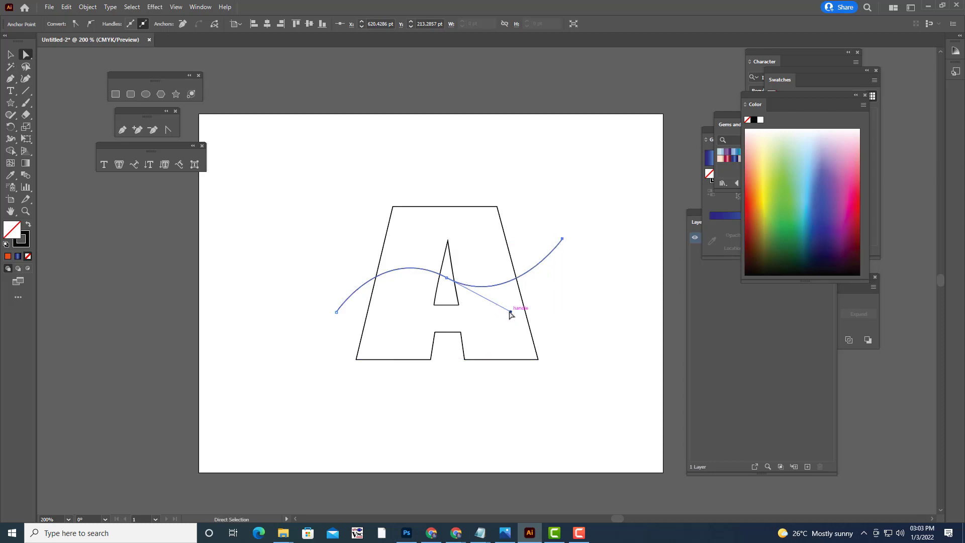
{"action": "left_click_drag", "start_coordinate": [510, 312], "coordinate": [517, 323]}
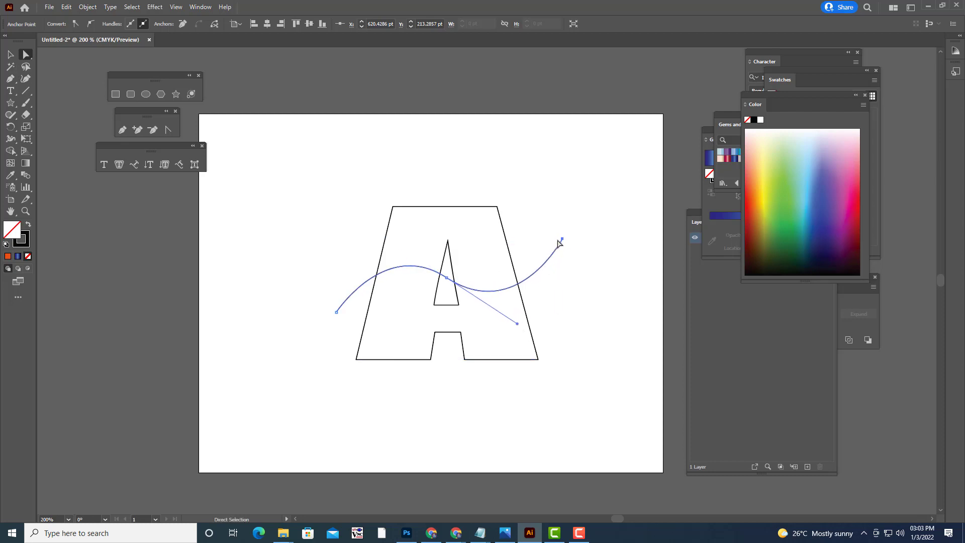
{"action": "left_click_drag", "start_coordinate": [563, 241], "coordinate": [555, 225]}
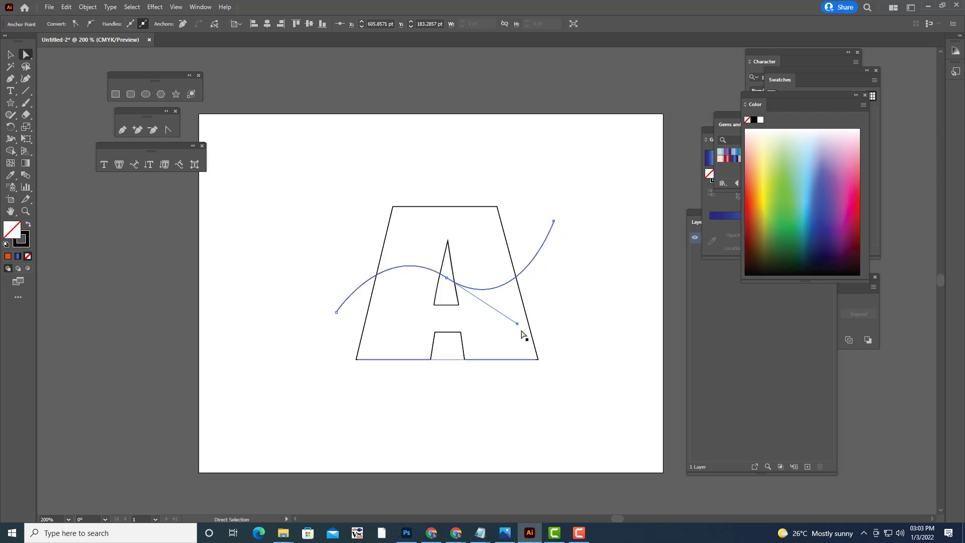
{"action": "left_click_drag", "start_coordinate": [517, 323], "coordinate": [524, 330]}
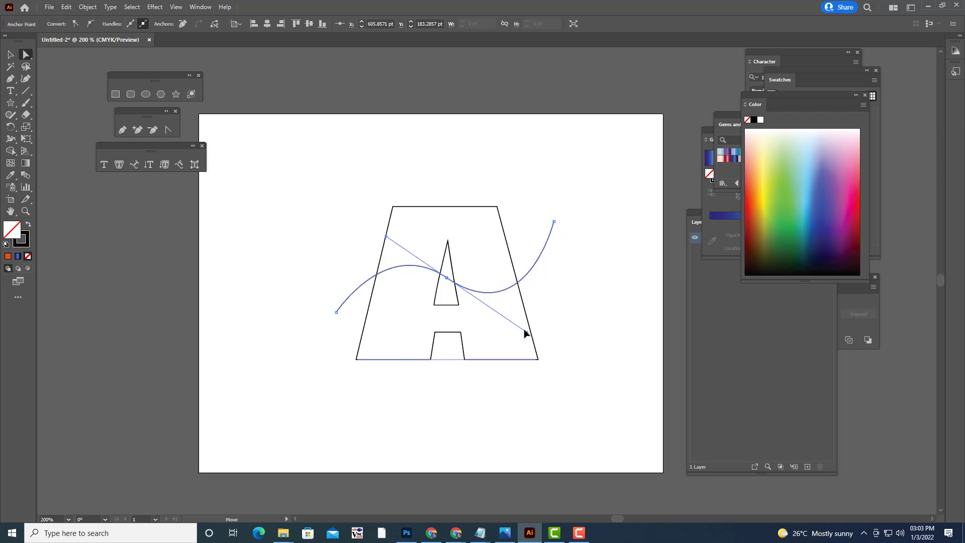
{"action": "left_click_drag", "start_coordinate": [448, 279], "coordinate": [441, 276]}
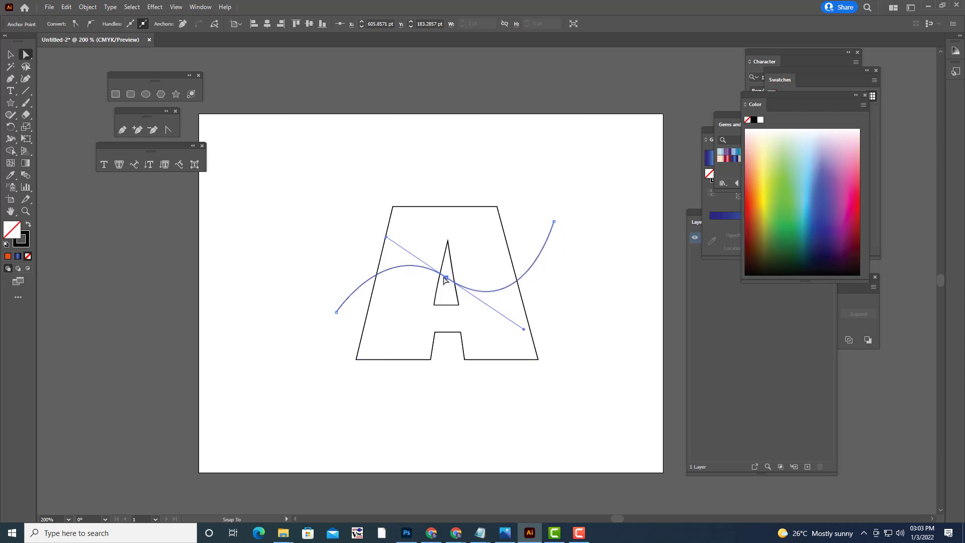
{"action": "left_click_drag", "start_coordinate": [336, 312], "coordinate": [330, 318]}
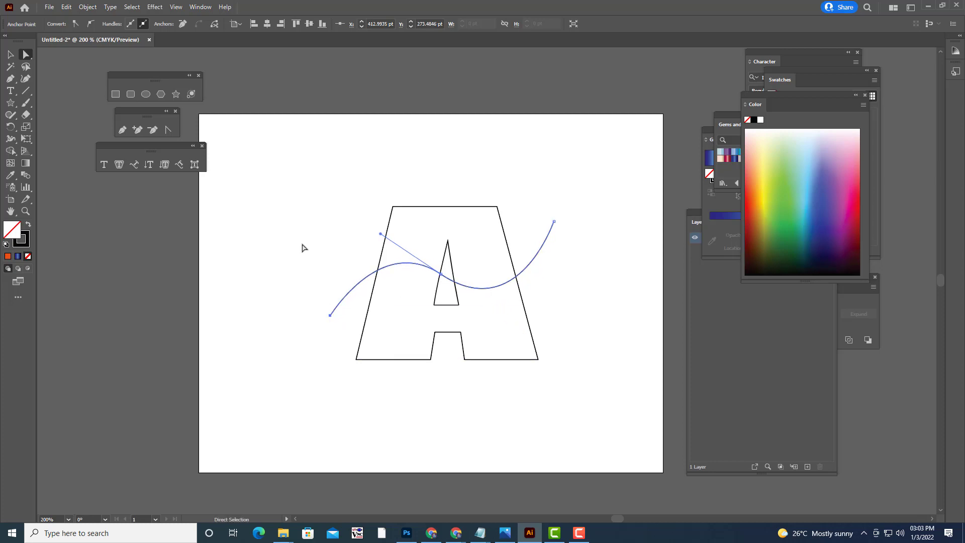
{"action": "left_click", "coordinate": [299, 225]}
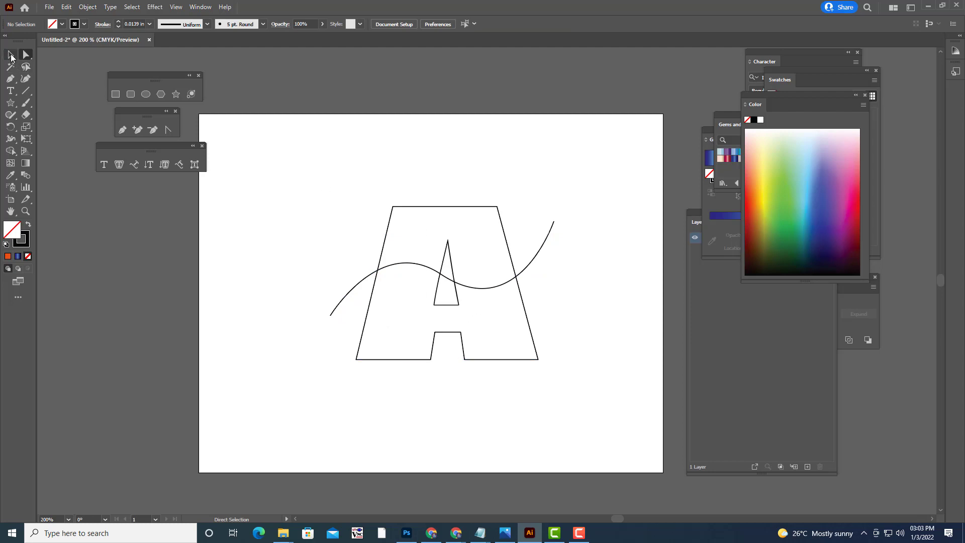
{"action": "left_click", "coordinate": [11, 54]}
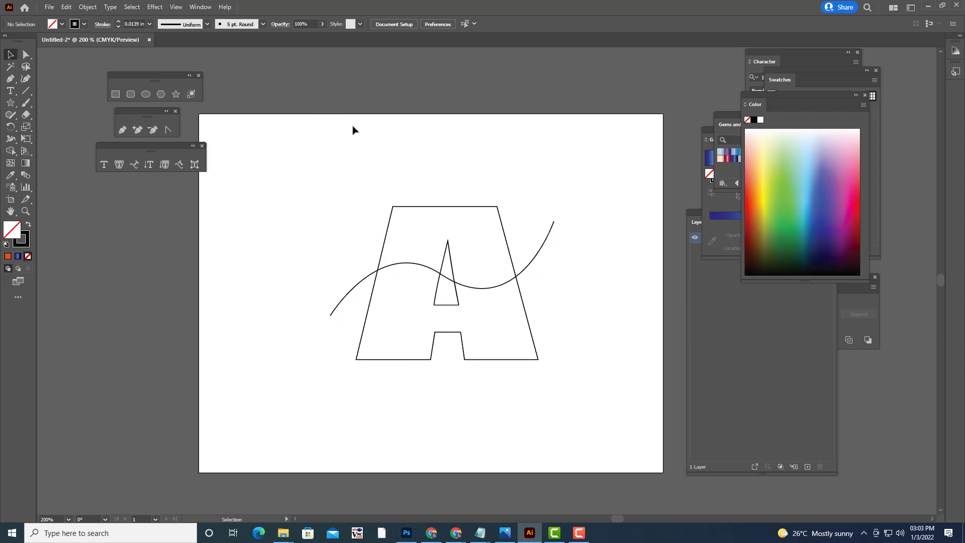
Step: Expand the outlined letter A via Object > Expand, then marquee-select it with the wavy curve
{"action": "left_click", "coordinate": [401, 210]}
{"action": "left_click", "coordinate": [88, 7]}
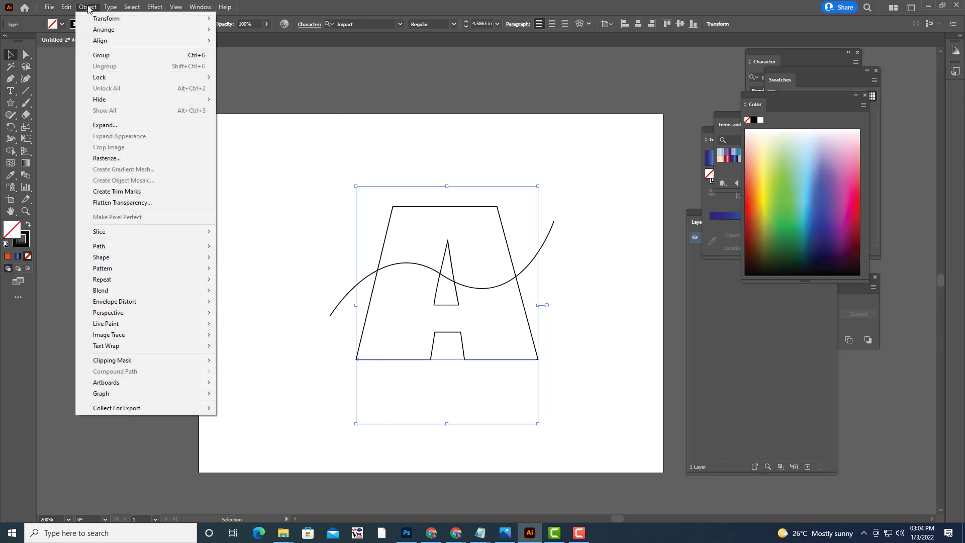
{"action": "left_click", "coordinate": [105, 125]}
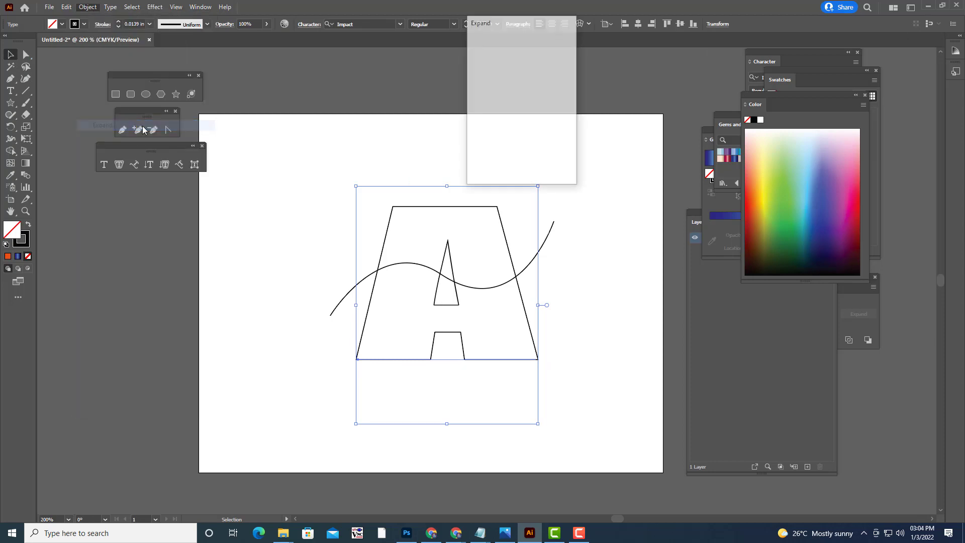
{"action": "left_click", "coordinate": [483, 166]}
{"action": "left_click", "coordinate": [487, 135]}
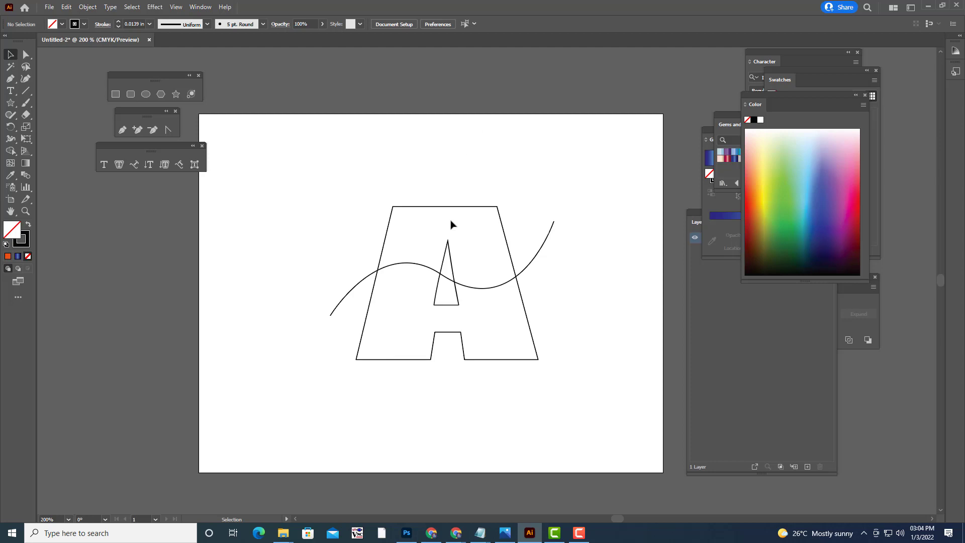
{"action": "left_click_drag", "start_coordinate": [295, 176], "coordinate": [646, 431]}
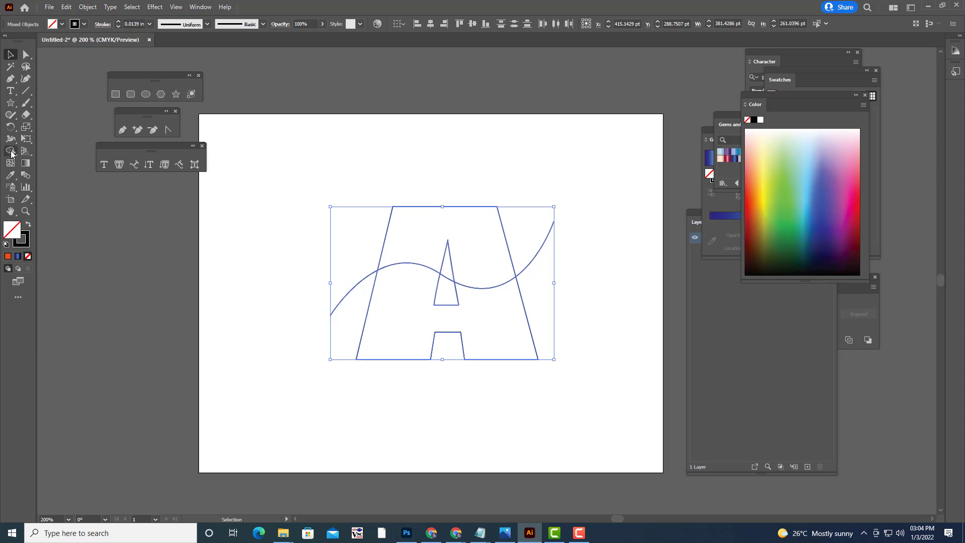
Step: Use Shape Builder to fill the A's upper region green and lower region dark blue
{"action": "left_click", "coordinate": [11, 154]}
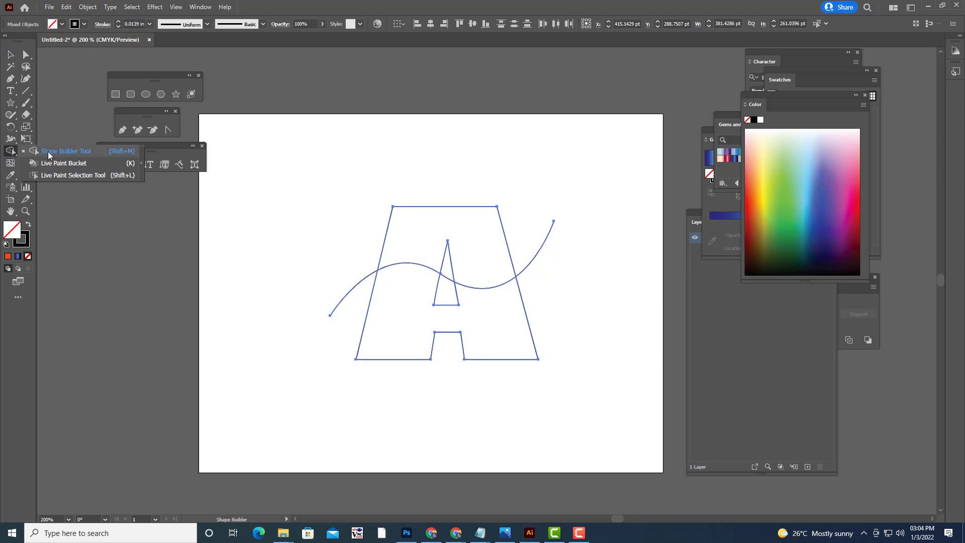
{"action": "left_click", "coordinate": [49, 152]}
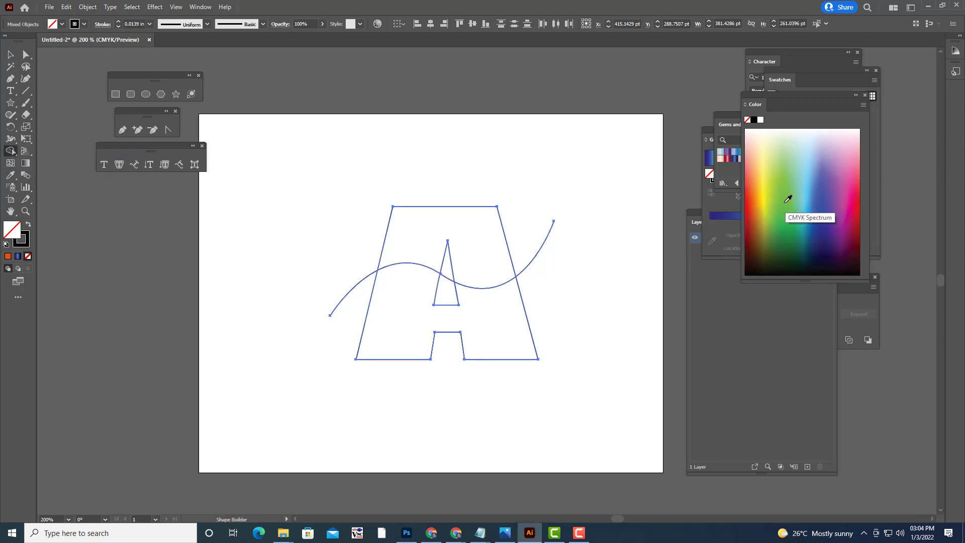
{"action": "left_click", "coordinate": [788, 200]}
{"action": "left_click", "coordinate": [471, 230]}
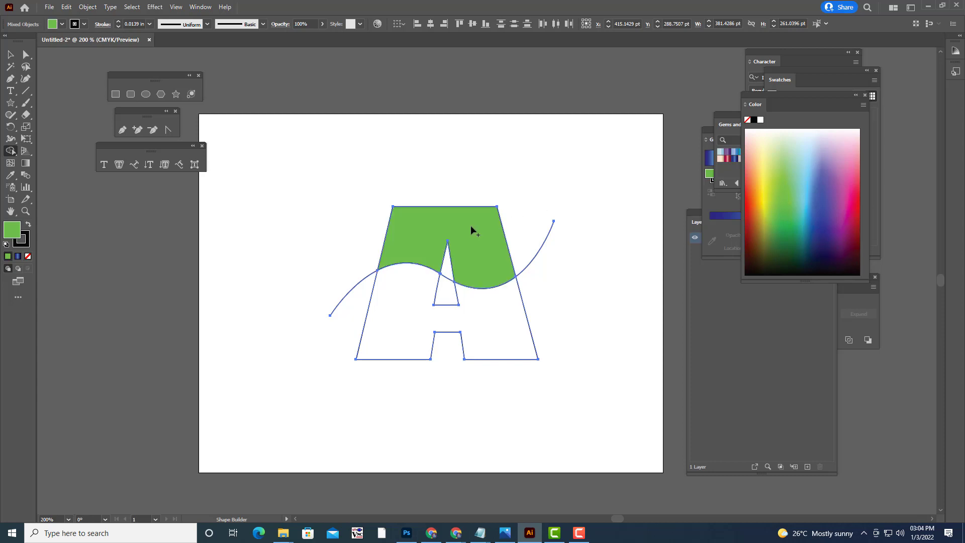
{"action": "left_click", "coordinate": [829, 246]}
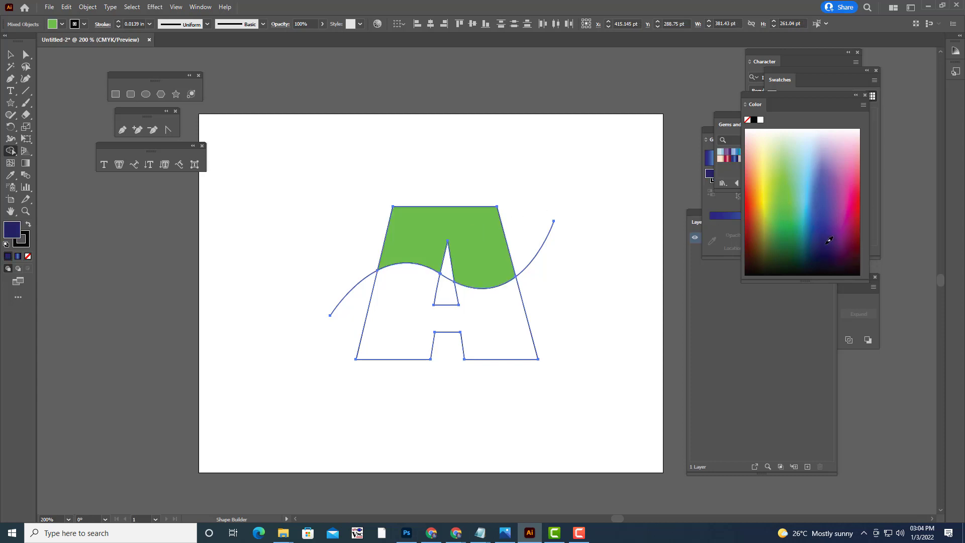
{"action": "left_click", "coordinate": [493, 337]}
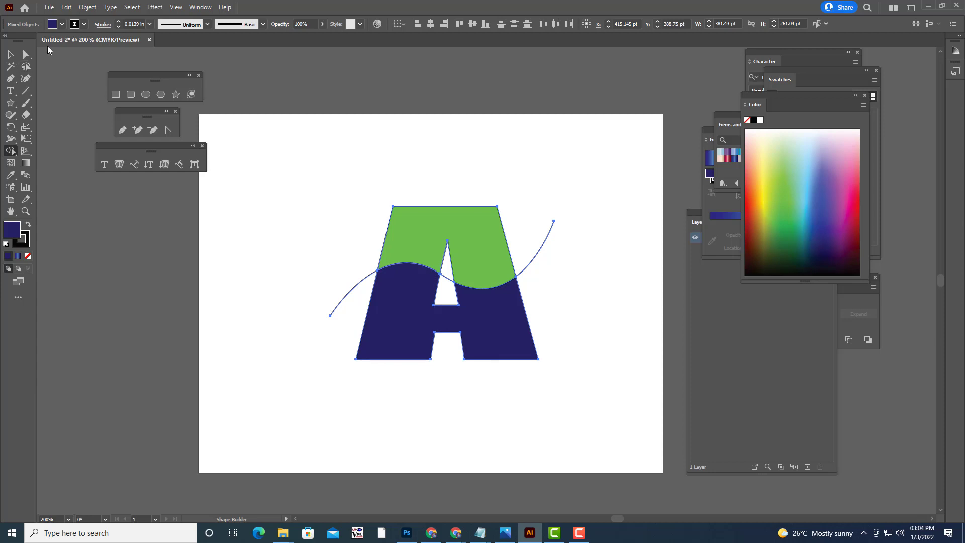
Step: Delete the stray curve pieces right of, left of and inside the A, then select the two-colour A
{"action": "left_click", "coordinate": [26, 54]}
{"action": "left_click", "coordinate": [517, 151]}
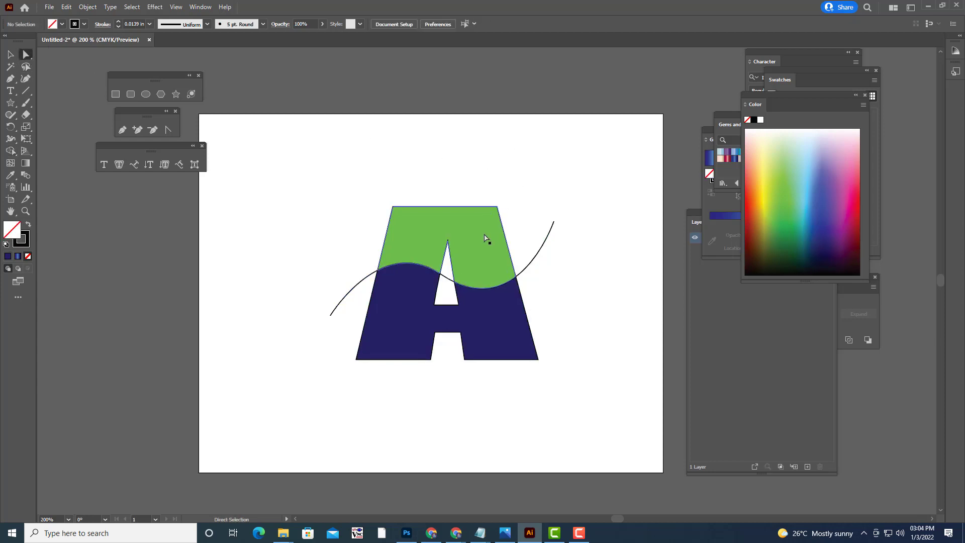
{"action": "left_click", "coordinate": [554, 222]}
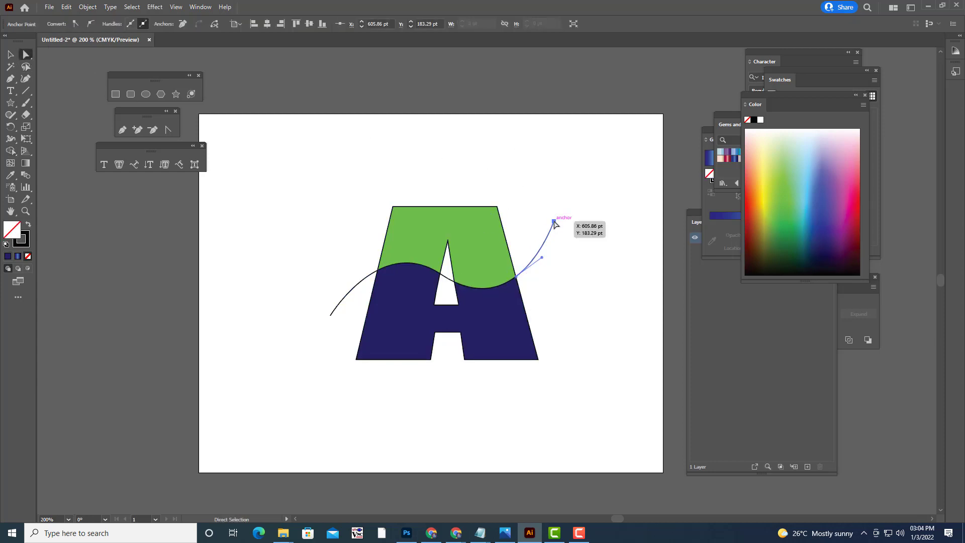
{"action": "left_click", "coordinate": [559, 229]}
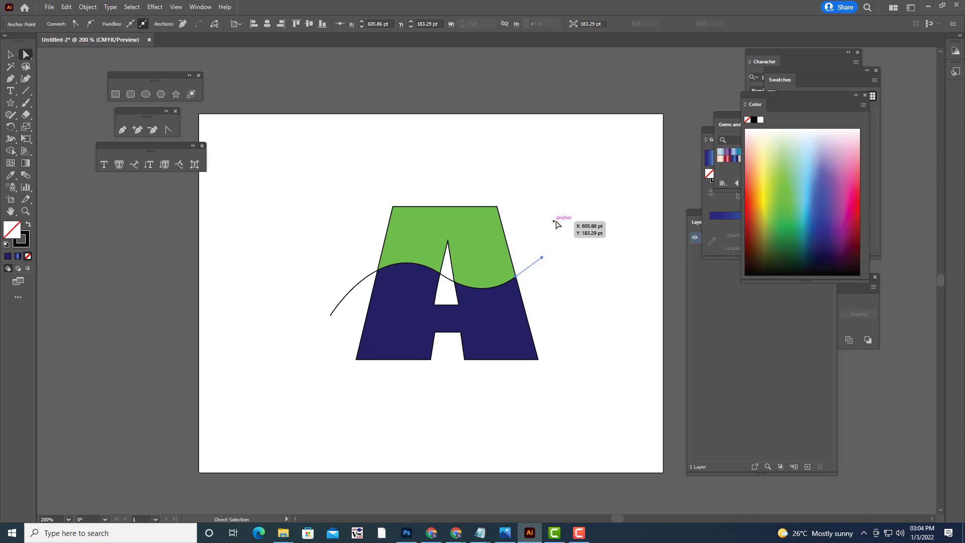
{"action": "left_click", "coordinate": [331, 317]}
{"action": "key", "text": "Delete"}
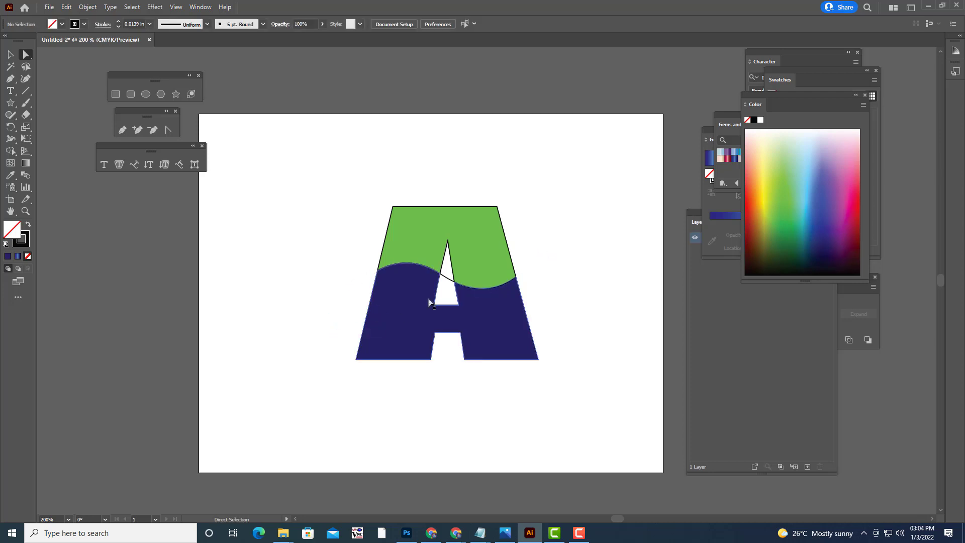
{"action": "left_click", "coordinate": [445, 276]}
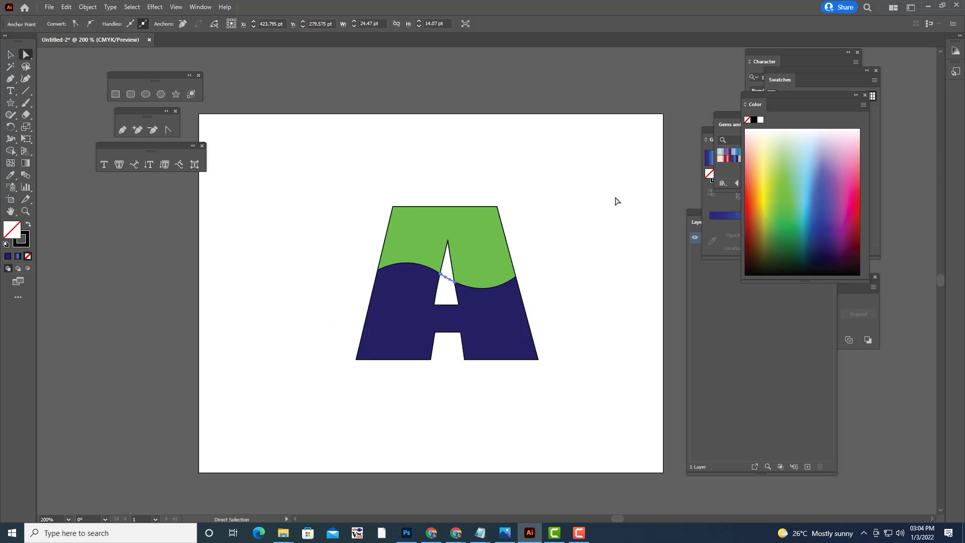
{"action": "key", "text": "Delete"}
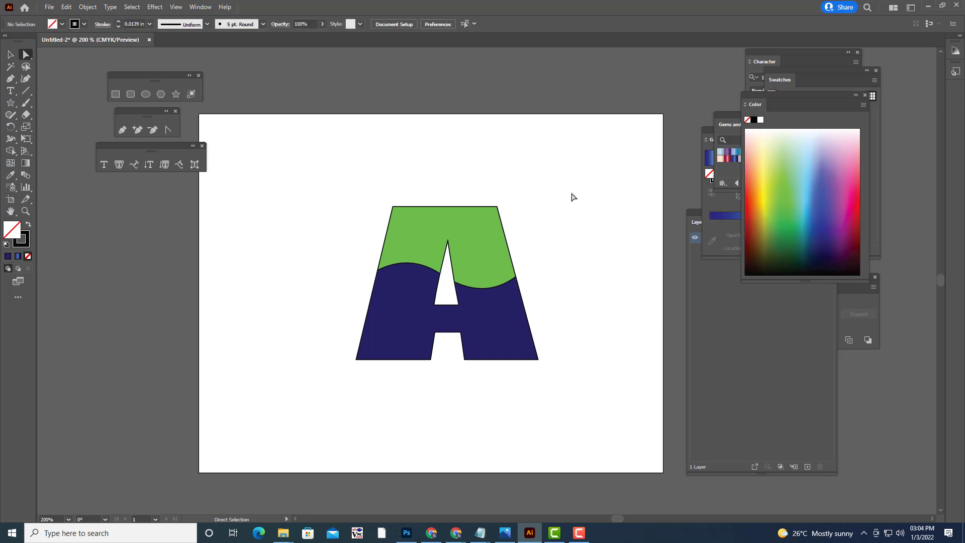
{"action": "left_click", "coordinate": [10, 55]}
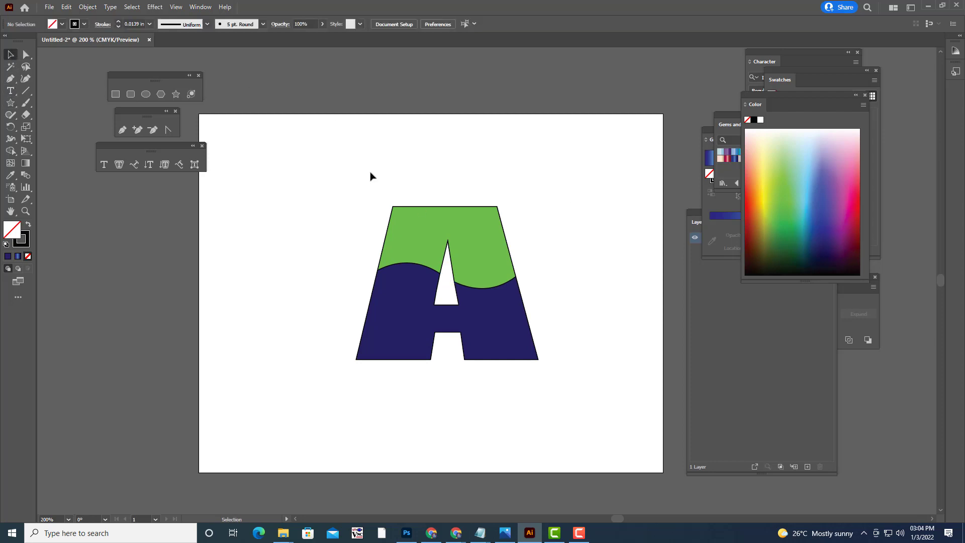
{"action": "left_click", "coordinate": [404, 220]}
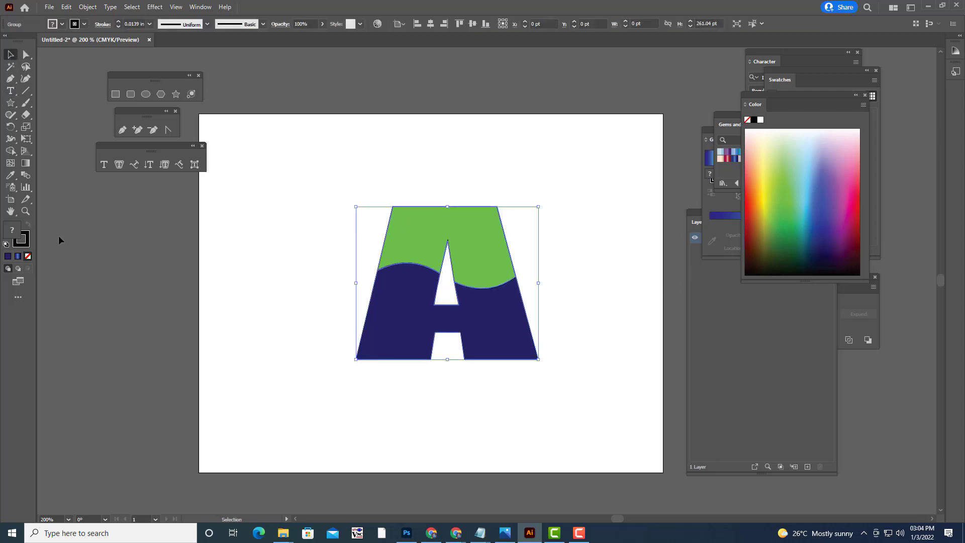
Step: Set the A's stroke to None
{"action": "left_click", "coordinate": [28, 256]}
{"action": "left_click", "coordinate": [267, 295]}
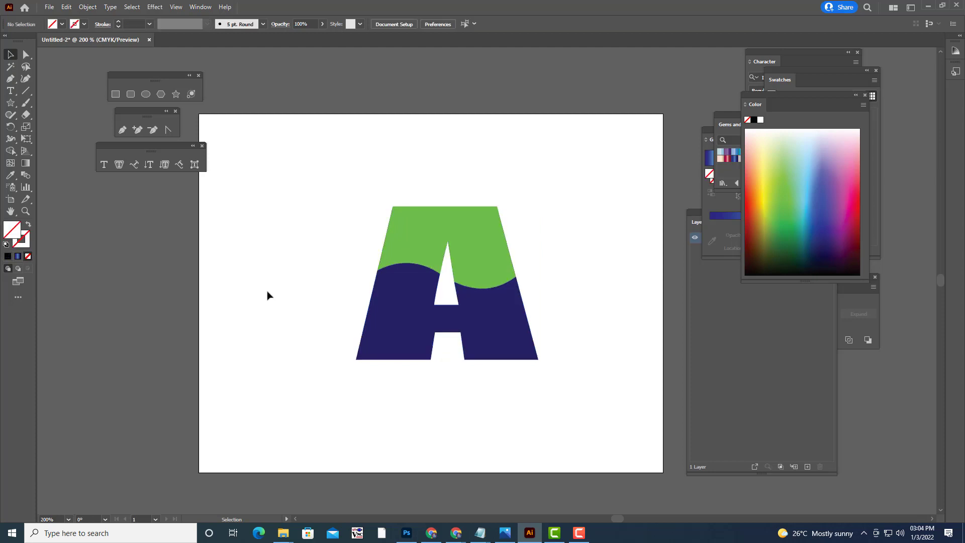
{"action": "left_click", "coordinate": [509, 327]}
{"action": "left_click", "coordinate": [553, 199]}
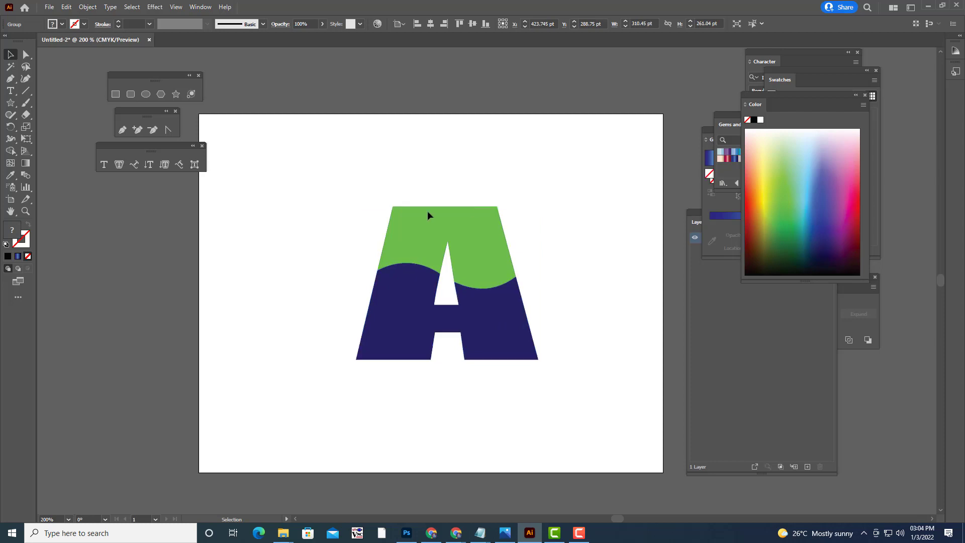
{"action": "left_click", "coordinate": [427, 210]}
Step: Raise the green top piece and lower the navy bottom piece to open a wavy gap, then select the logo
{"action": "left_click", "coordinate": [26, 56]}
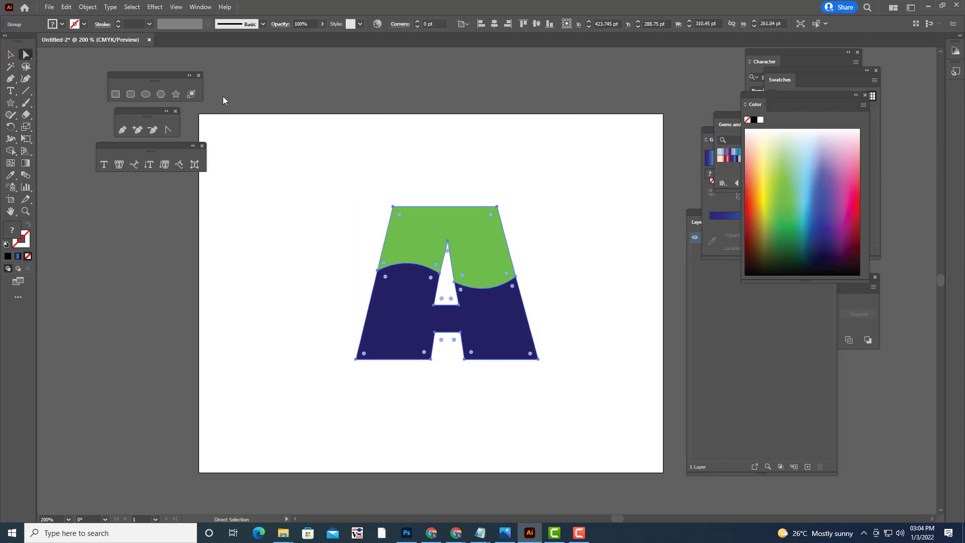
{"action": "left_click", "coordinate": [482, 213]}
{"action": "left_click_drag", "start_coordinate": [482, 240], "coordinate": [481, 231]}
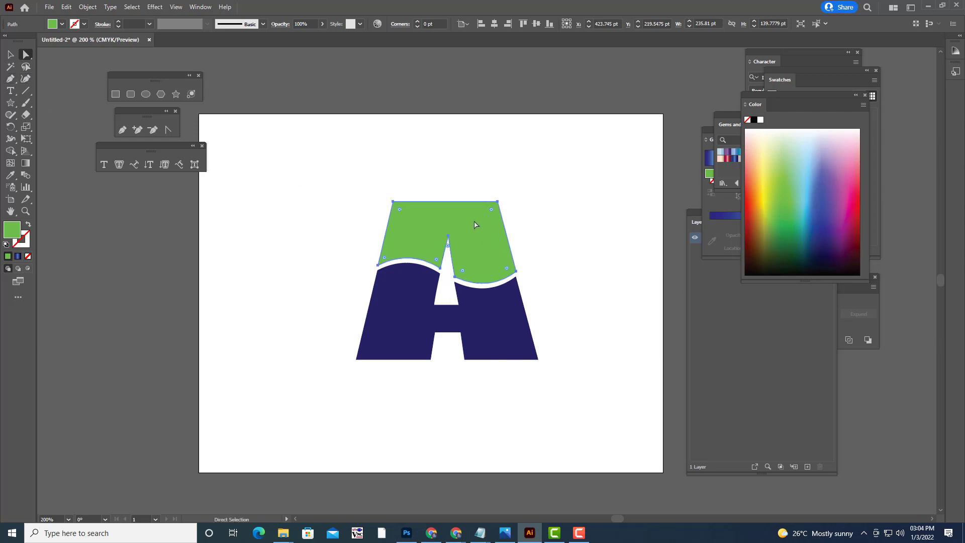
{"action": "left_click_drag", "start_coordinate": [474, 225], "coordinate": [474, 221]}
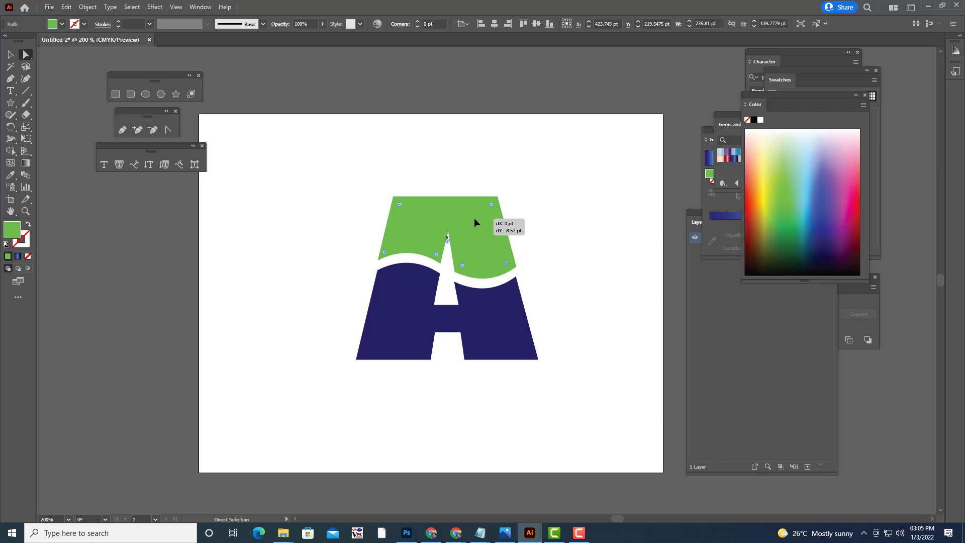
{"action": "left_click_drag", "start_coordinate": [474, 221], "coordinate": [474, 219]}
{"action": "left_click", "coordinate": [571, 259]}
{"action": "left_click_drag", "start_coordinate": [498, 308], "coordinate": [498, 311]}
{"action": "left_click", "coordinate": [571, 267]}
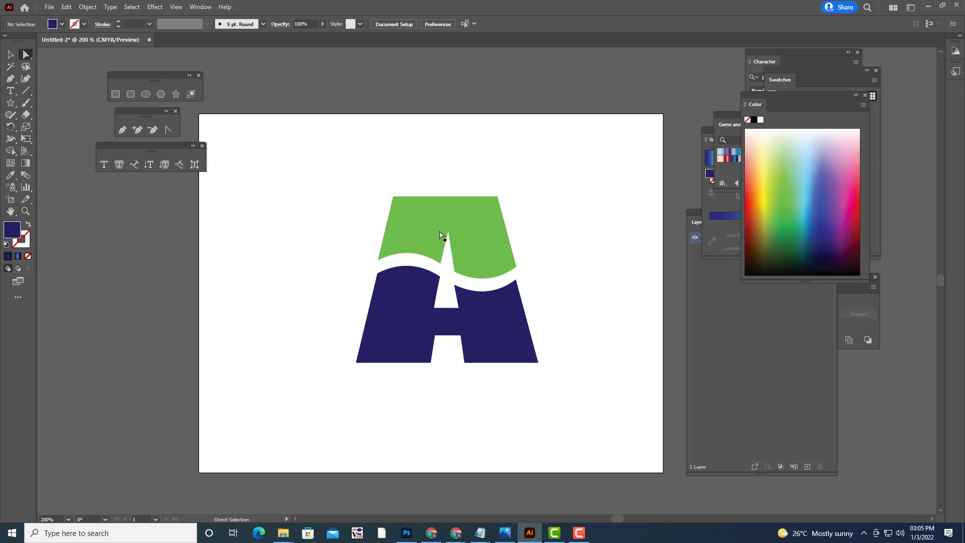
{"action": "key", "text": "v"}
{"action": "left_click_drag", "start_coordinate": [317, 168], "coordinate": [605, 432]}
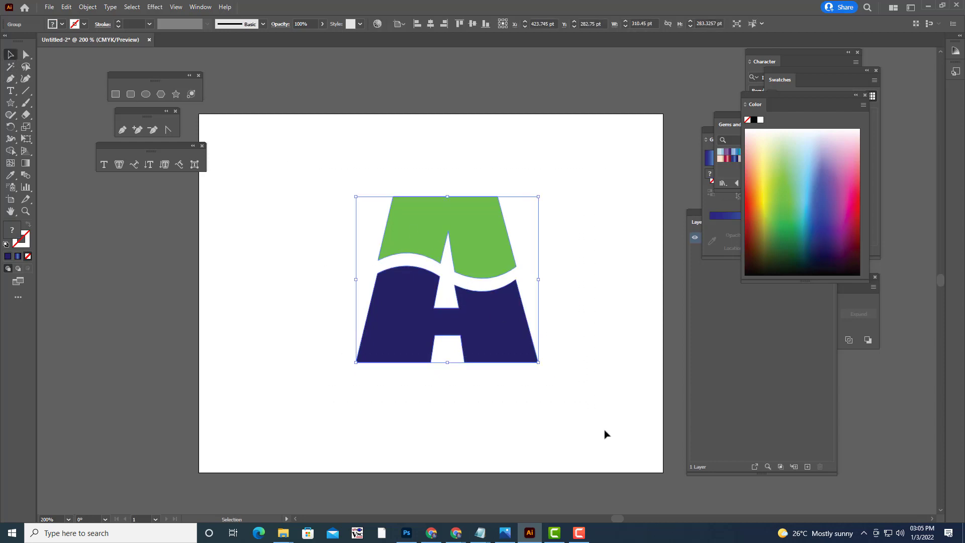
Step: Select the whole logo and open the classic 3D Extrude & Bevel options
{"action": "left_click", "coordinate": [152, 7]}
{"action": "left_click", "coordinate": [496, 150]}
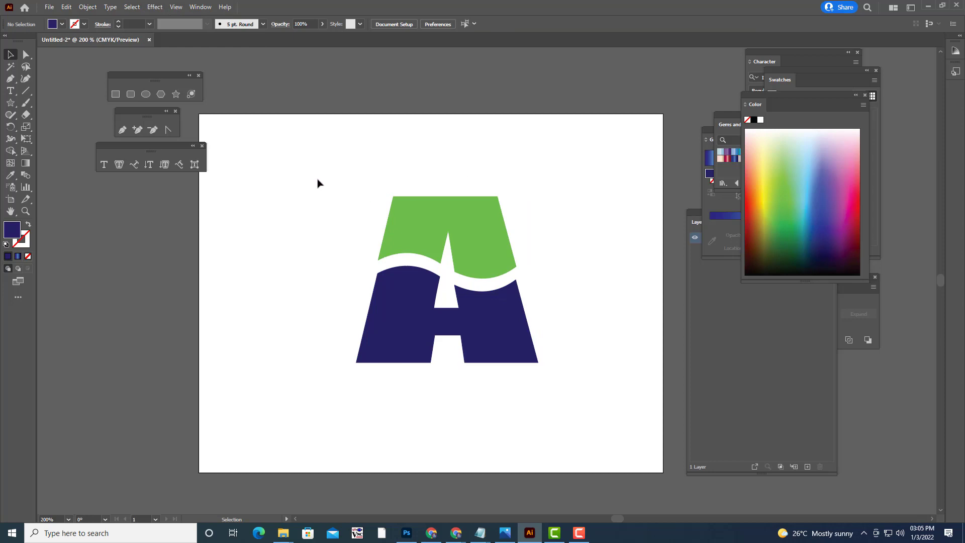
{"action": "left_click_drag", "start_coordinate": [318, 180], "coordinate": [638, 427]}
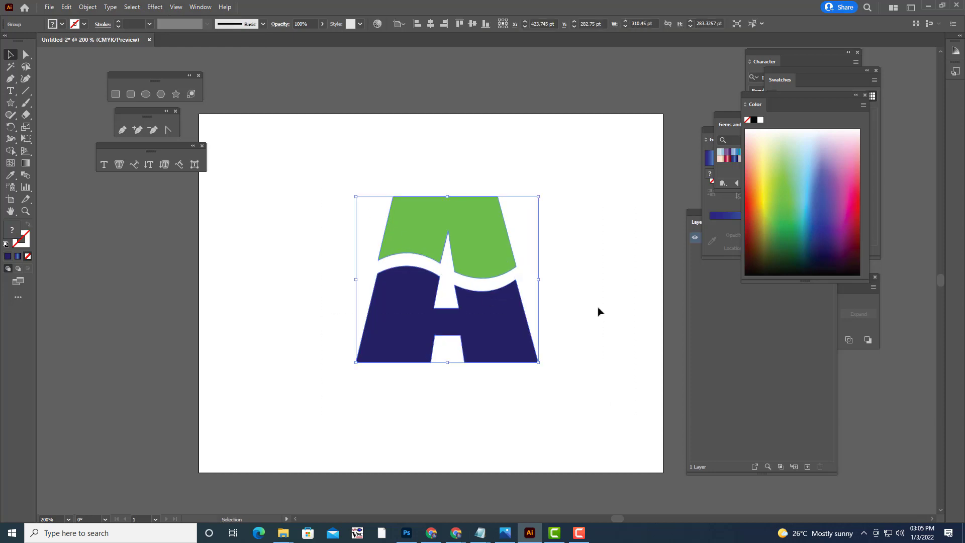
{"action": "left_click", "coordinate": [524, 269]}
{"action": "left_click", "coordinate": [448, 224]}
{"action": "left_click", "coordinate": [155, 7]}
{"action": "mouse_move", "coordinate": [182, 64]}
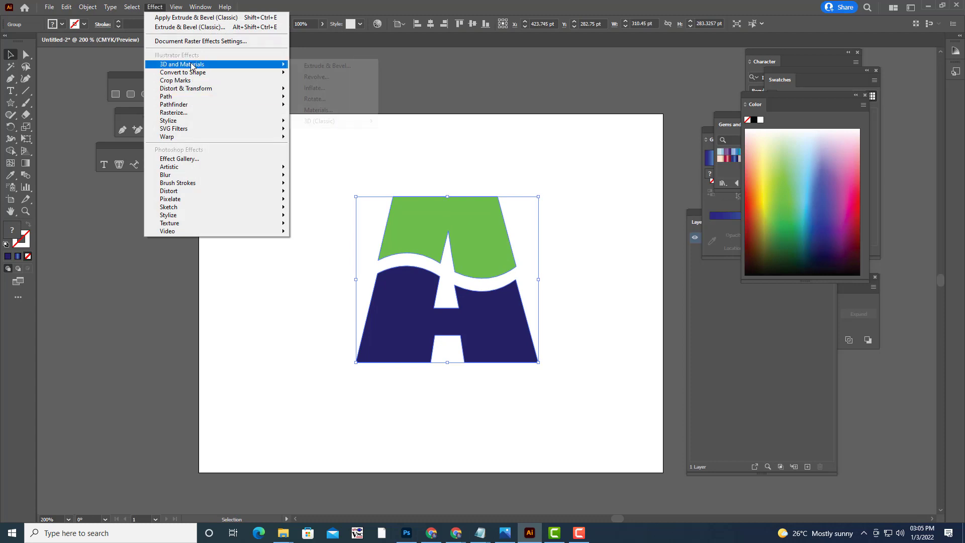
{"action": "mouse_move", "coordinate": [319, 121]}
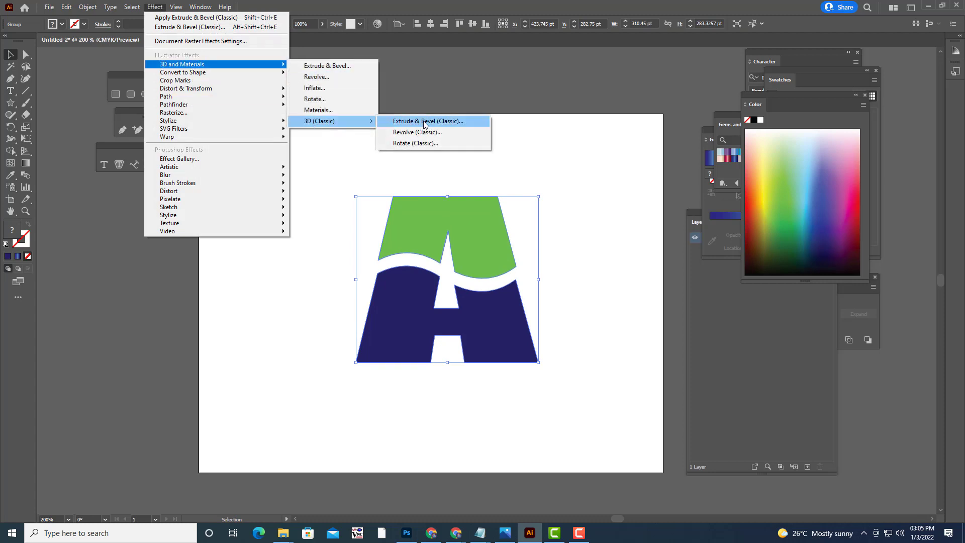
{"action": "left_click", "coordinate": [424, 124]}
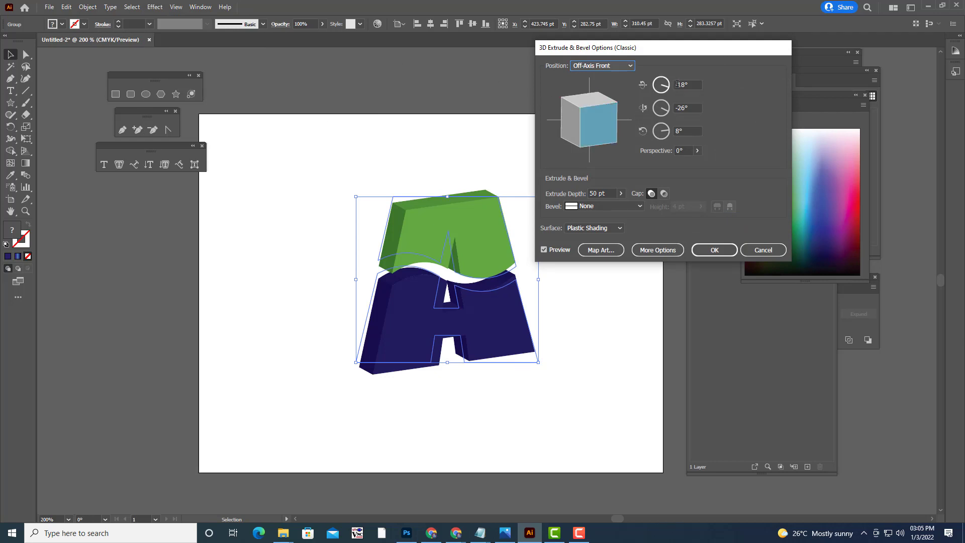
Step: Enter rotation angles of 0°, 0° and -24° in the 3D Extrude & Bevel dialog
{"action": "key", "text": "Tab"}
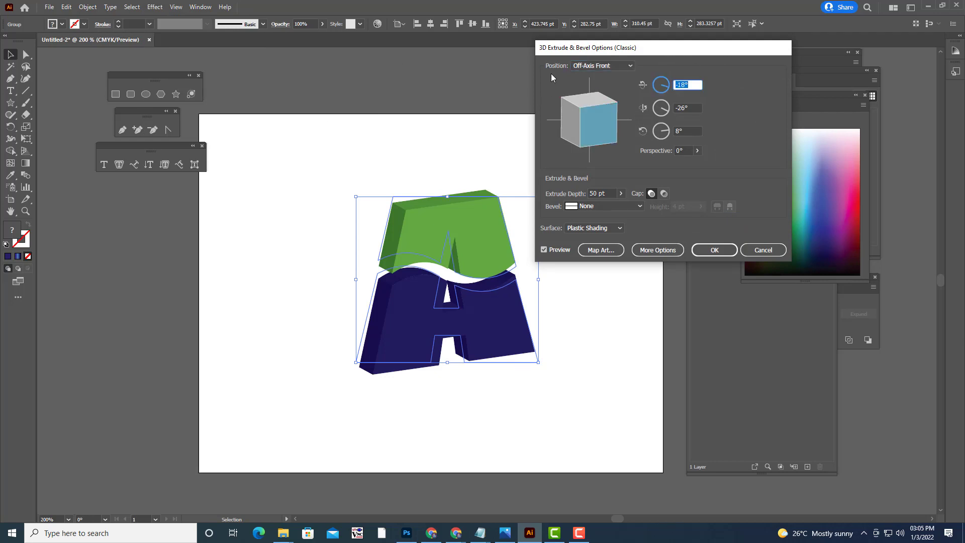
{"action": "type", "text": "0"}
{"action": "key", "text": "Tab"}
{"action": "type", "text": "0"}
{"action": "key", "text": "Tab"}
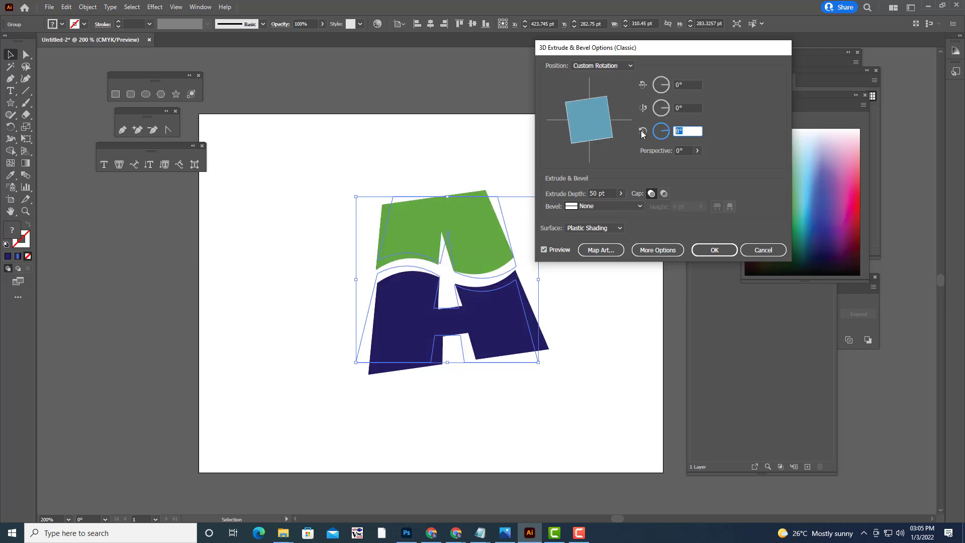
{"action": "type", "text": "0"}
{"action": "key", "text": "shift+Tab"}
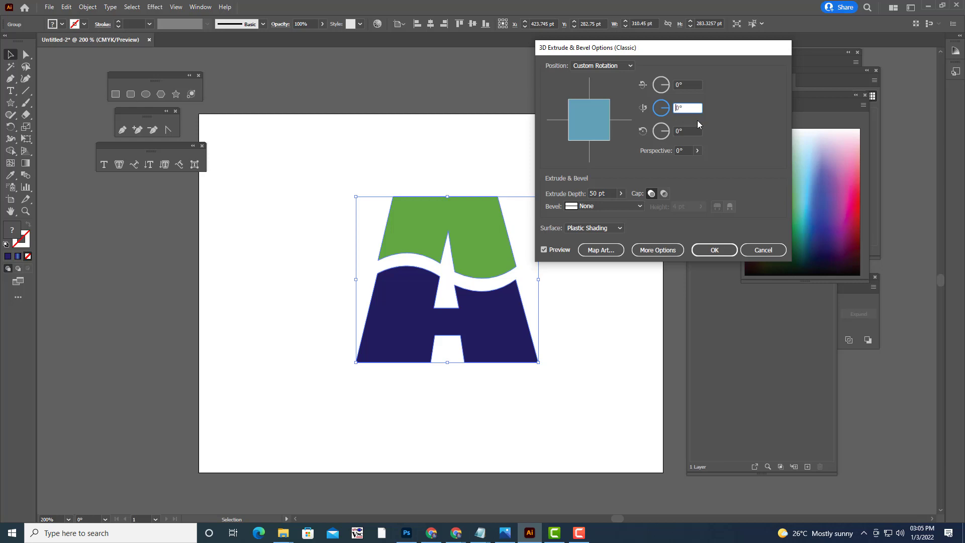
{"action": "type", "text": "-24"}
{"action": "key", "text": "Tab"}
{"action": "key", "text": "shift+Tab"}
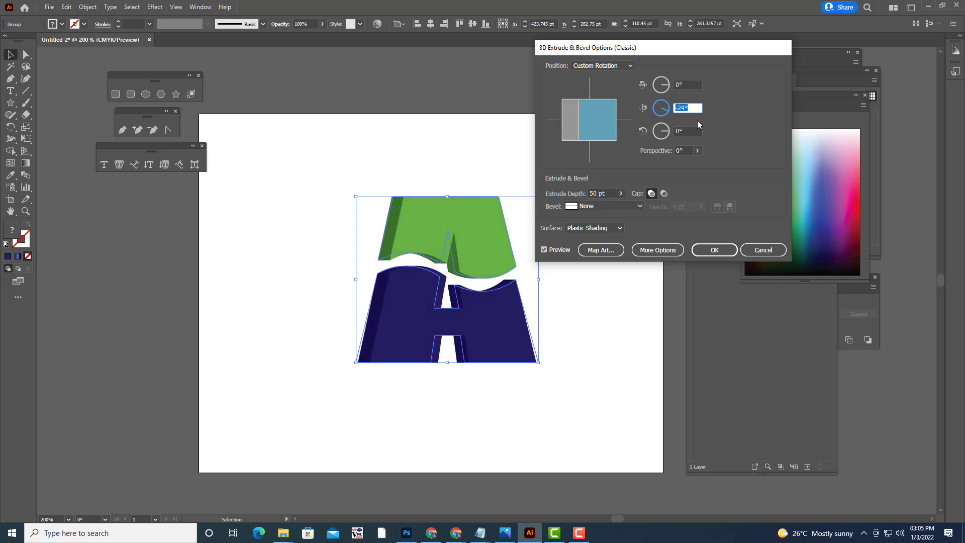
Step: Step the vertical-axis rotation with the arrow keys, settle on -24°, and confirm the 50 pt extrusion
{"action": "key", "text": "Down"}
{"action": "key", "text": "Down"}
{"action": "key", "text": "Down"}
{"action": "key", "text": "Down"}
{"action": "key", "text": "Down"}
{"action": "key", "text": "Down"}
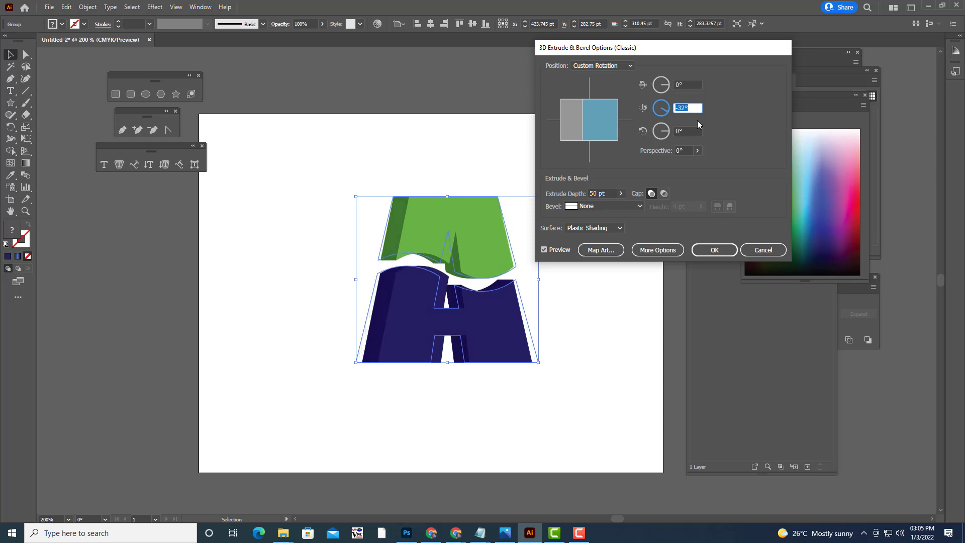
{"action": "key", "text": "Down"}
{"action": "key", "text": "Down"}
{"action": "key", "text": "Down"}
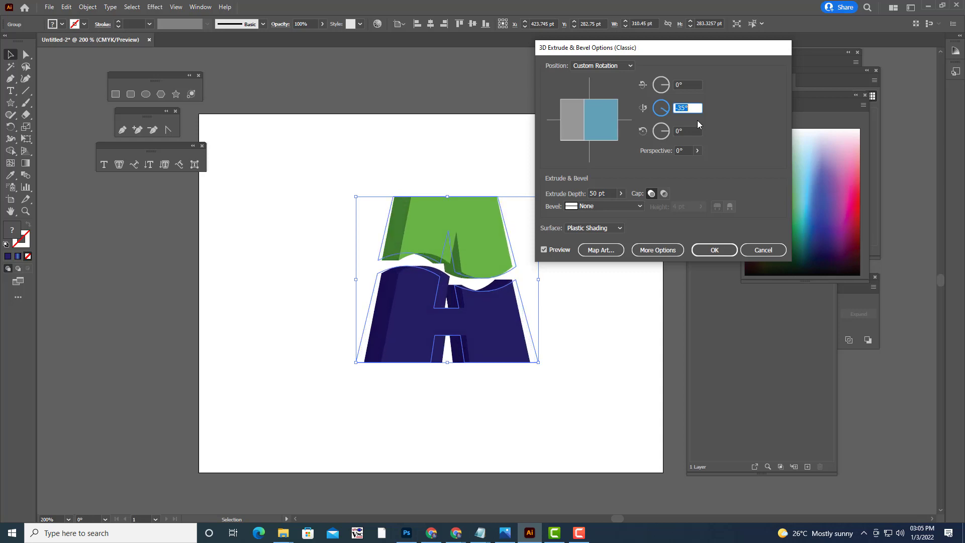
{"action": "key", "text": "Down"}
{"action": "key", "text": "Down"}
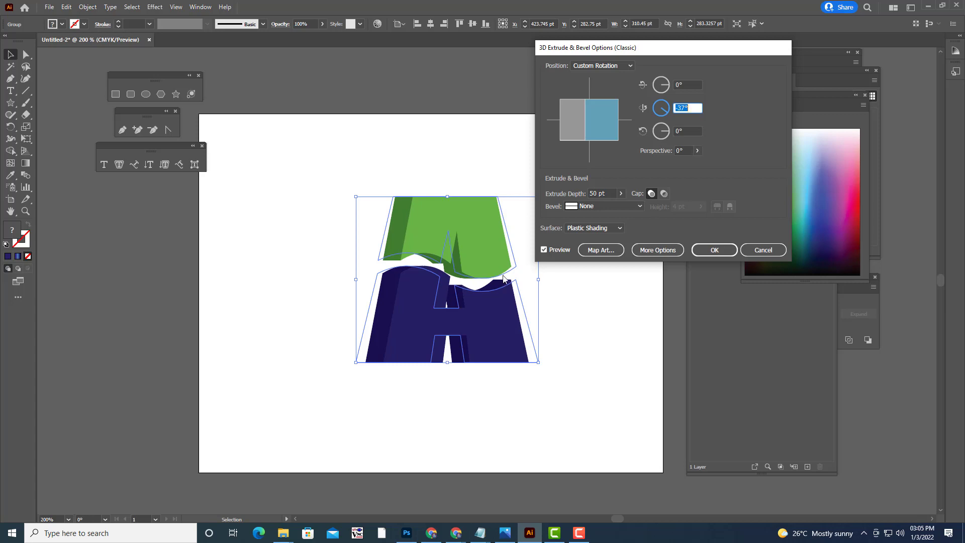
{"action": "key", "text": "Down"}
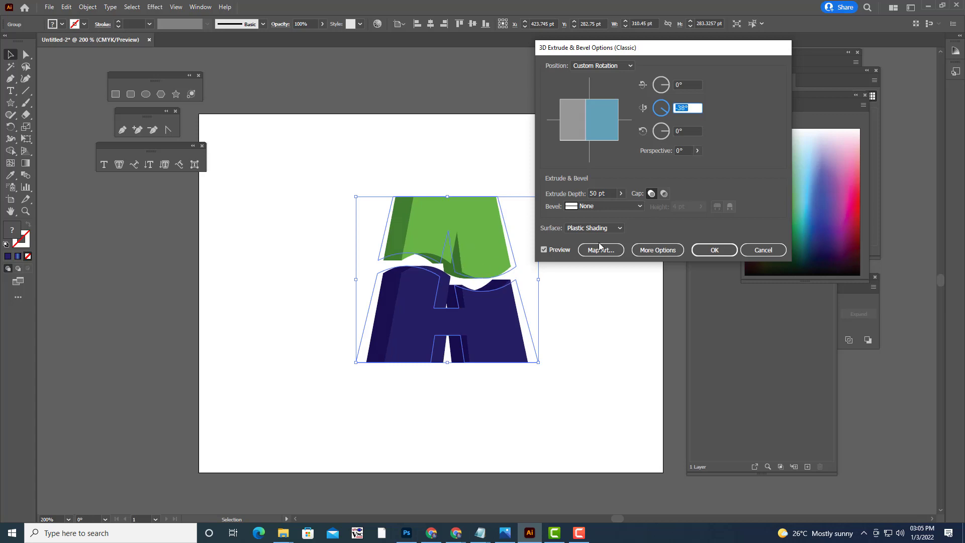
{"action": "key", "text": "Down"}
{"action": "key", "text": "Up"}
{"action": "key", "text": "Up"}
{"action": "key", "text": "Up"}
{"action": "key", "text": "Up"}
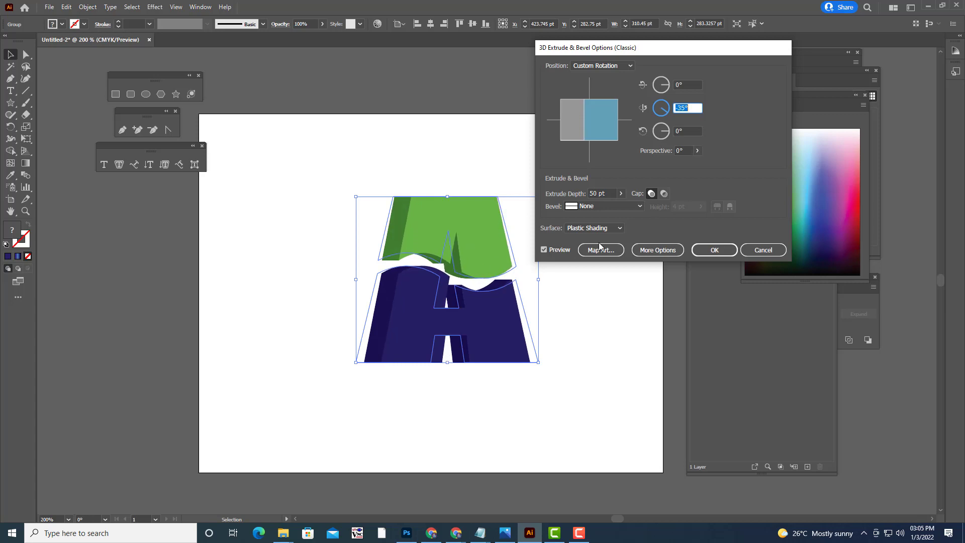
{"action": "key", "text": "Up"}
{"action": "key", "text": "Up"}
{"action": "key", "text": "Up"}
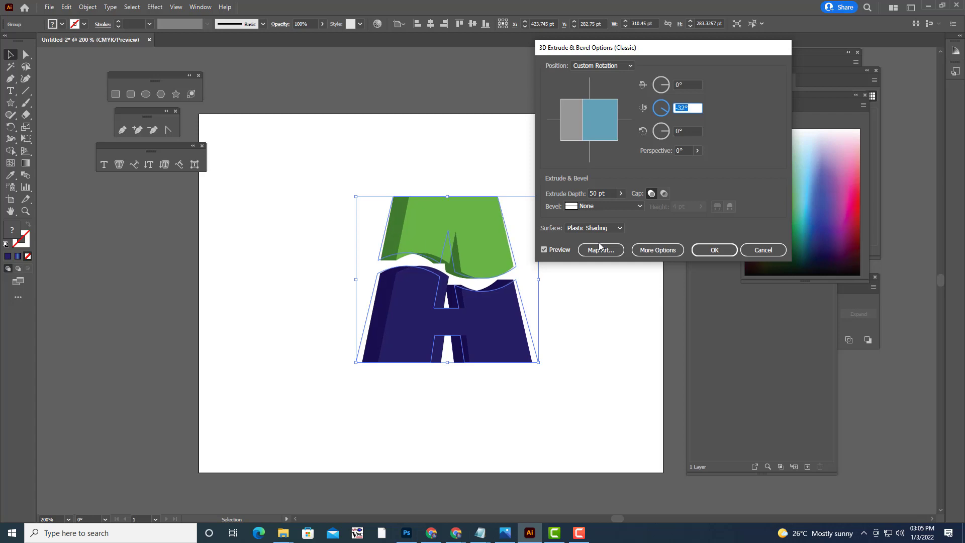
{"action": "key", "text": "Up"}
{"action": "key", "text": "Up"}
{"action": "key", "text": "Up"}
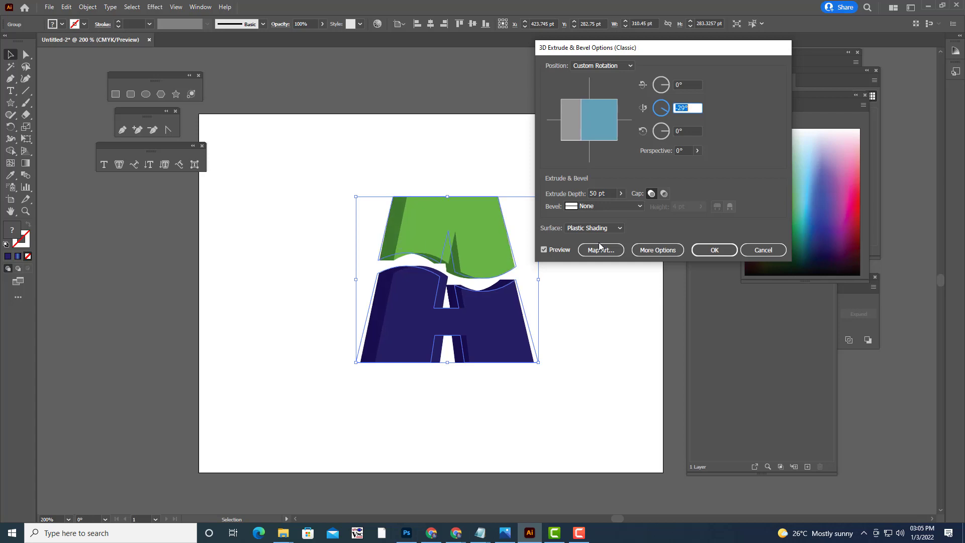
{"action": "key", "text": "Up"}
{"action": "key", "text": "Up"}
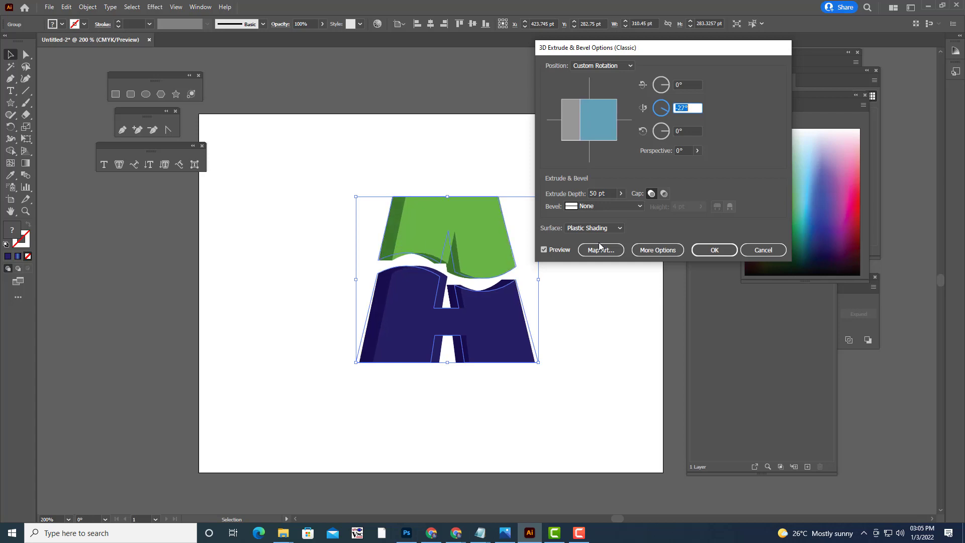
{"action": "key", "text": "Up"}
{"action": "key", "text": "Up"}
{"action": "key", "text": "Up"}
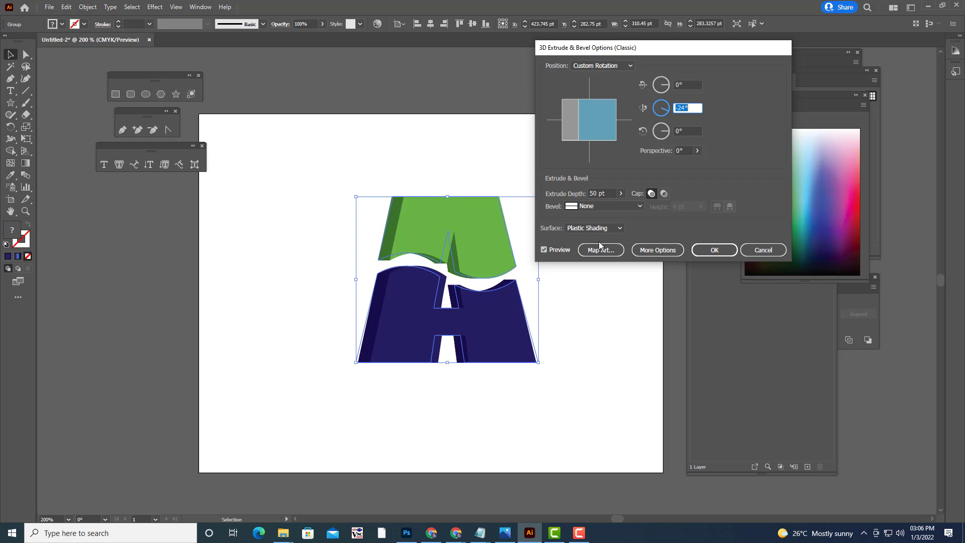
{"action": "left_click", "coordinate": [714, 250]}
Step: Expand the 3D letter's appearance into plain shapes with Object > Expand Appearance
{"action": "left_click", "coordinate": [614, 242]}
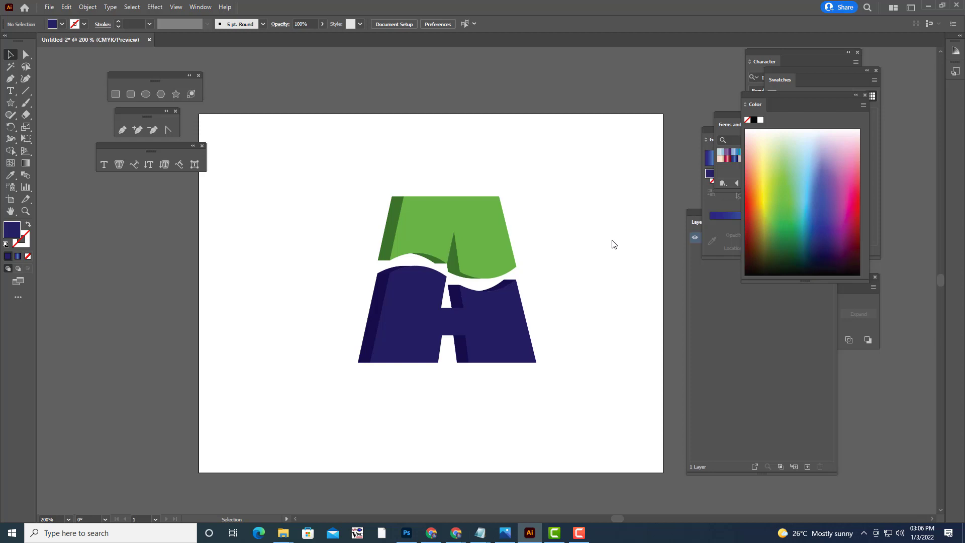
{"action": "left_click", "coordinate": [469, 222]}
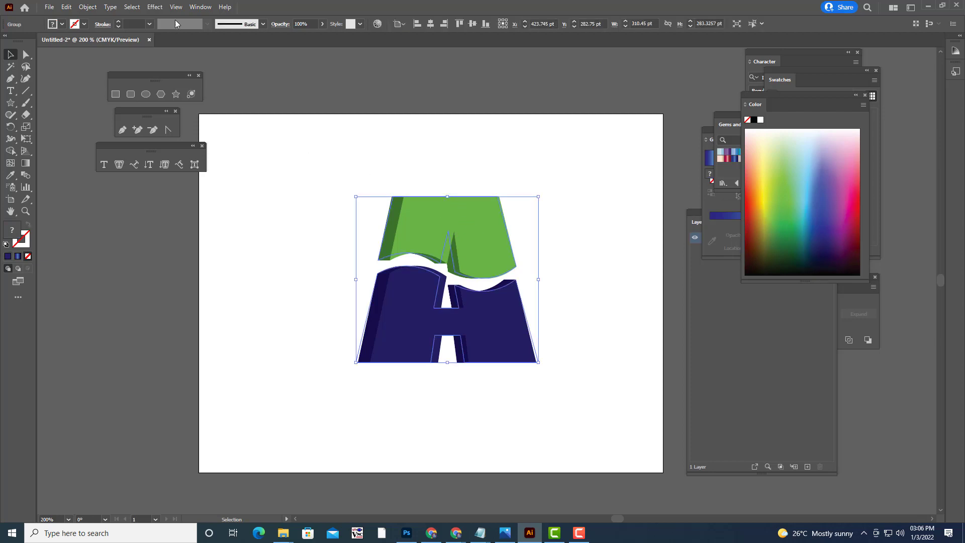
{"action": "left_click", "coordinate": [87, 7]}
{"action": "left_click", "coordinate": [141, 132]}
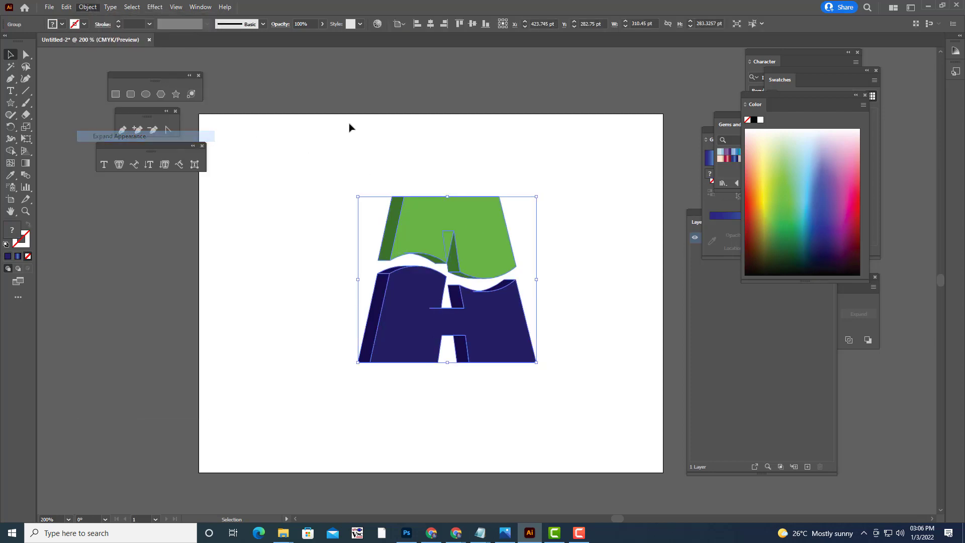
{"action": "left_click", "coordinate": [415, 123]}
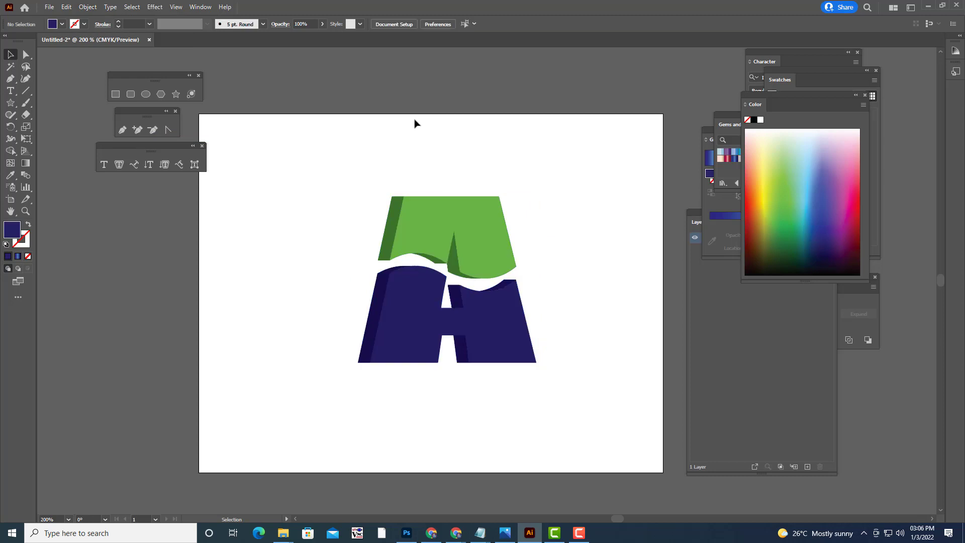
Step: Zoom in and try removing anchor points from the letter, dismissing the warnings
{"action": "key", "text": "ctrl+equal"}
{"action": "key", "text": "ctrl+equal"}
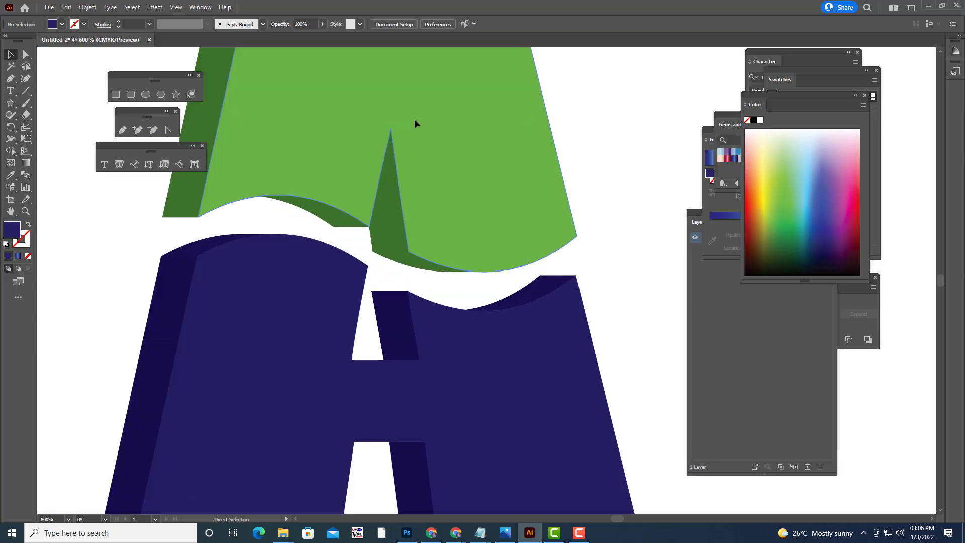
{"action": "key", "text": "ctrl+equal"}
{"action": "key", "text": "minus"}
{"action": "key", "text": "ctrl+minus"}
{"action": "key", "text": "ctrl+minus"}
{"action": "key", "text": "ctrl+minus"}
{"action": "key", "text": "ctrl+equal"}
{"action": "key", "text": "ctrl+equal"}
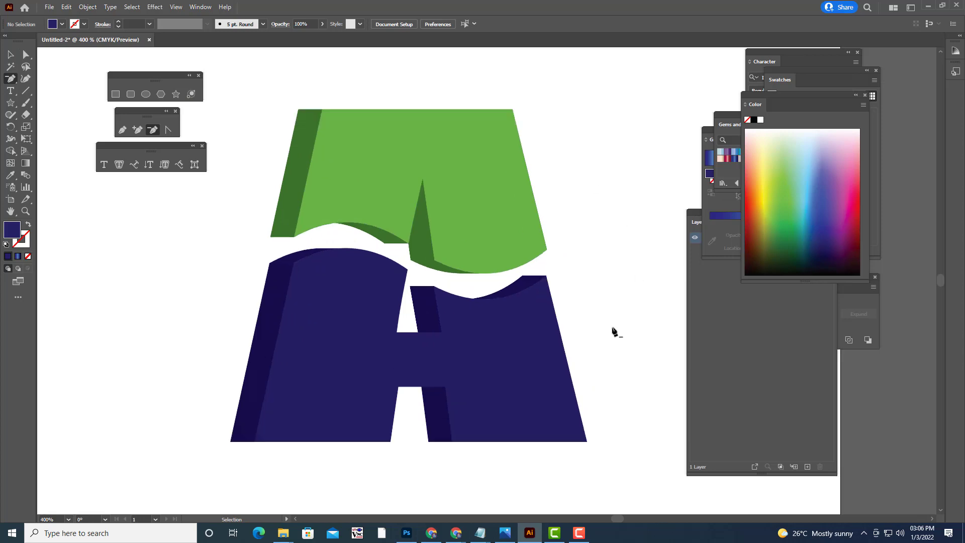
{"action": "left_click", "coordinate": [531, 370]}
{"action": "left_click", "coordinate": [561, 279]}
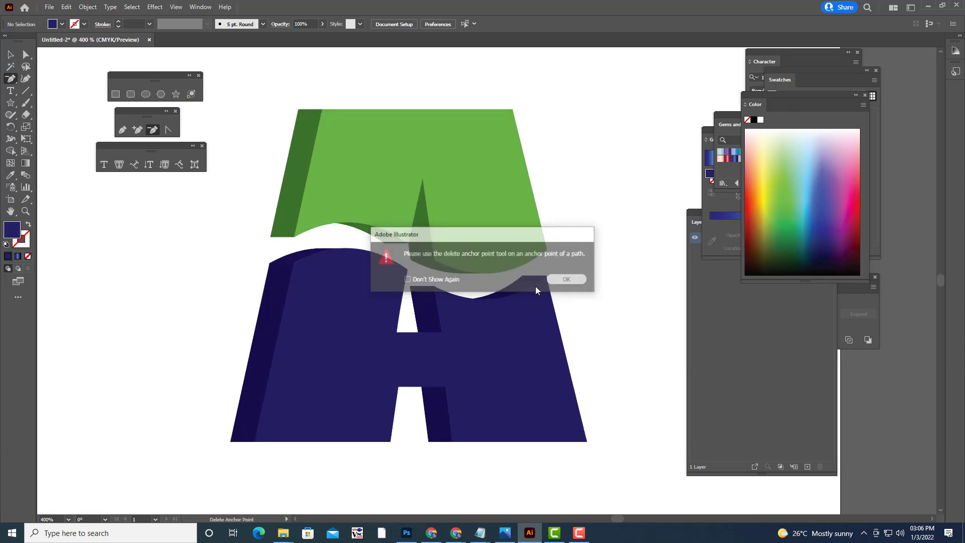
{"action": "left_click", "coordinate": [495, 322]}
{"action": "left_click", "coordinate": [567, 280]}
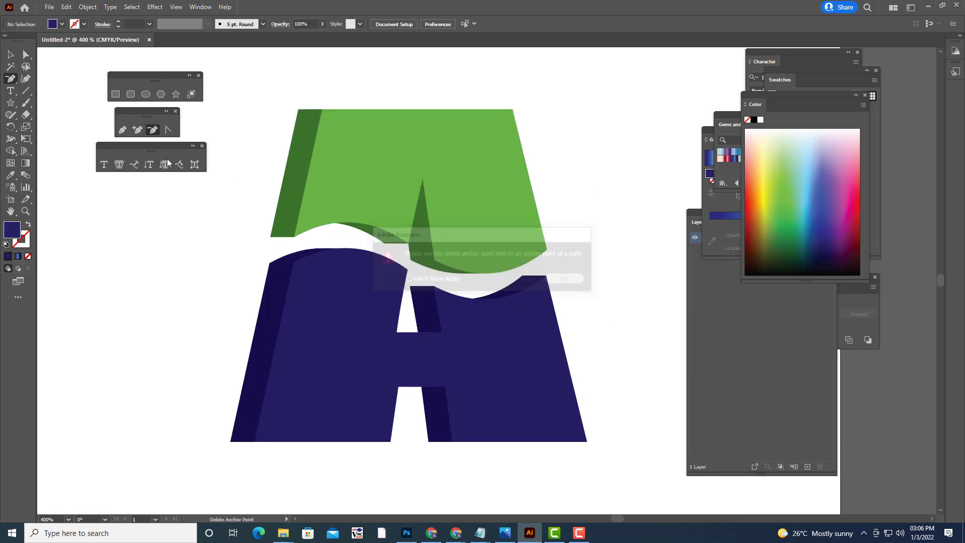
Step: Select the expanded letter artwork and ungroup it
{"action": "left_click", "coordinate": [10, 54]}
{"action": "left_click", "coordinate": [532, 352]}
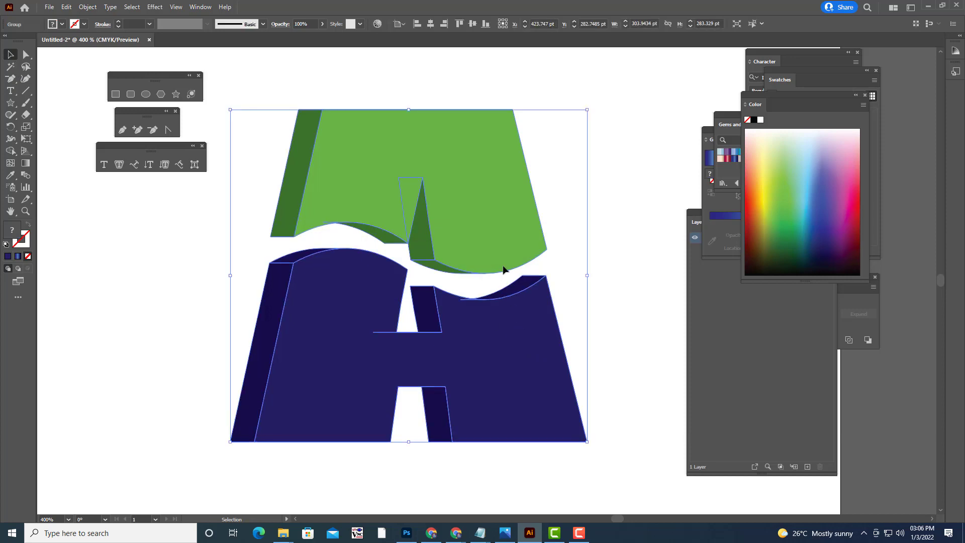
{"action": "right_click", "coordinate": [501, 235]}
{"action": "left_click", "coordinate": [555, 315]}
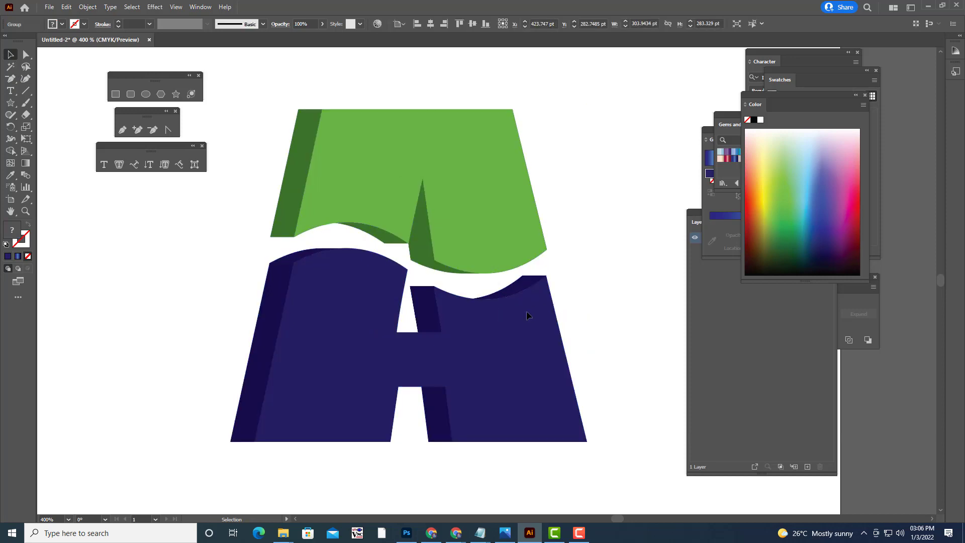
Step: Ungroup the expanded A again, then test-move the green top piece and undo
{"action": "right_click", "coordinate": [527, 312]}
{"action": "left_click", "coordinate": [554, 397]}
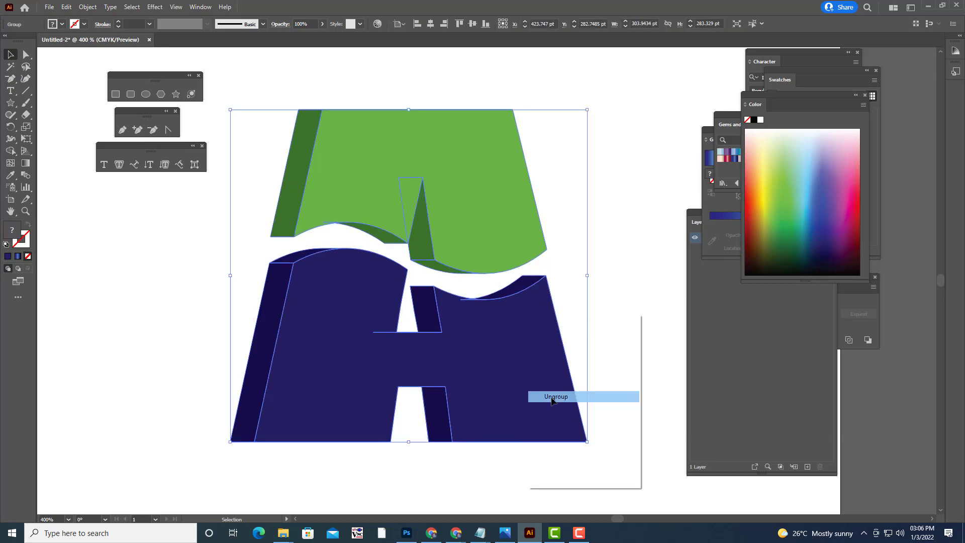
{"action": "left_click", "coordinate": [492, 214]}
{"action": "right_click", "coordinate": [492, 214]}
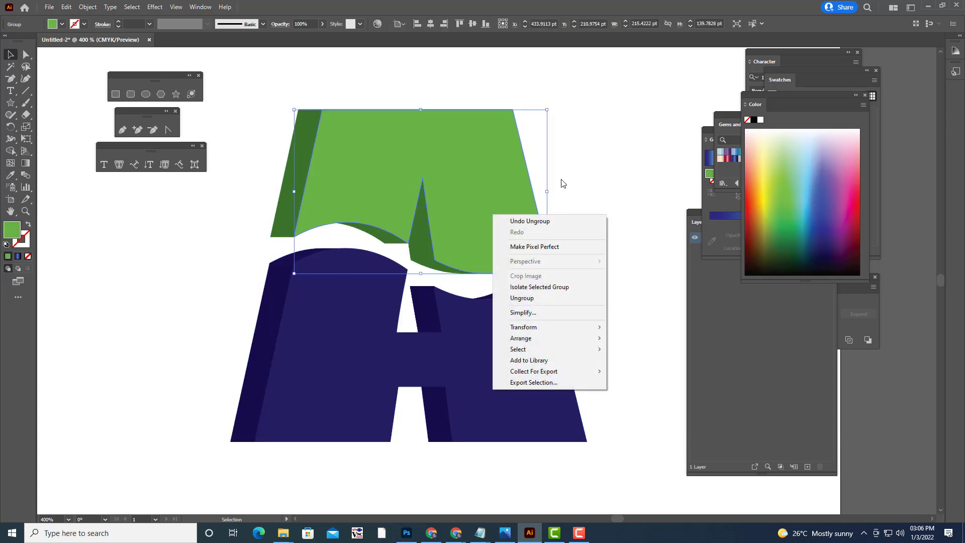
{"action": "left_click_drag", "start_coordinate": [483, 177], "coordinate": [504, 173]}
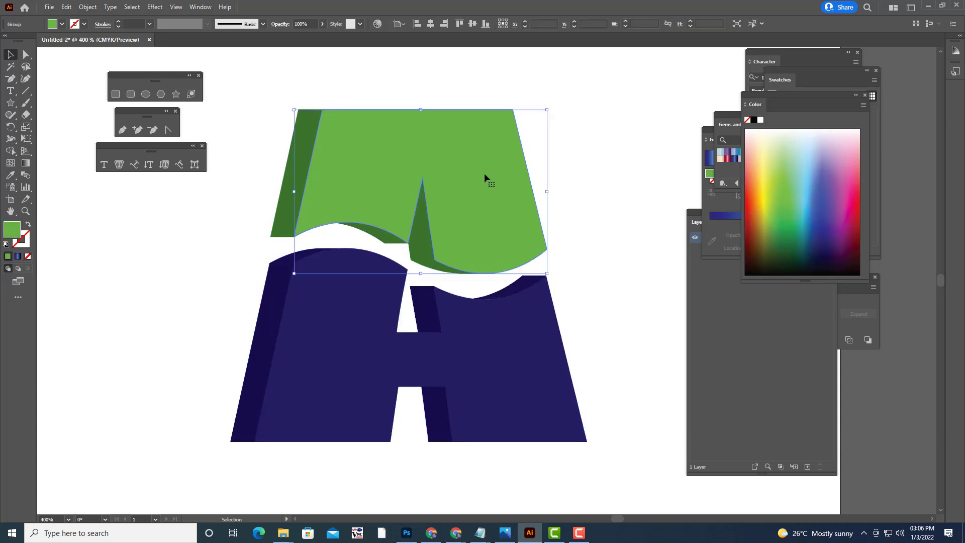
{"action": "key", "text": "ctrl+z"}
Step: Check the navy bottom piece selects separately, then deselect everything
{"action": "left_click", "coordinate": [601, 187]}
{"action": "left_click", "coordinate": [515, 306]}
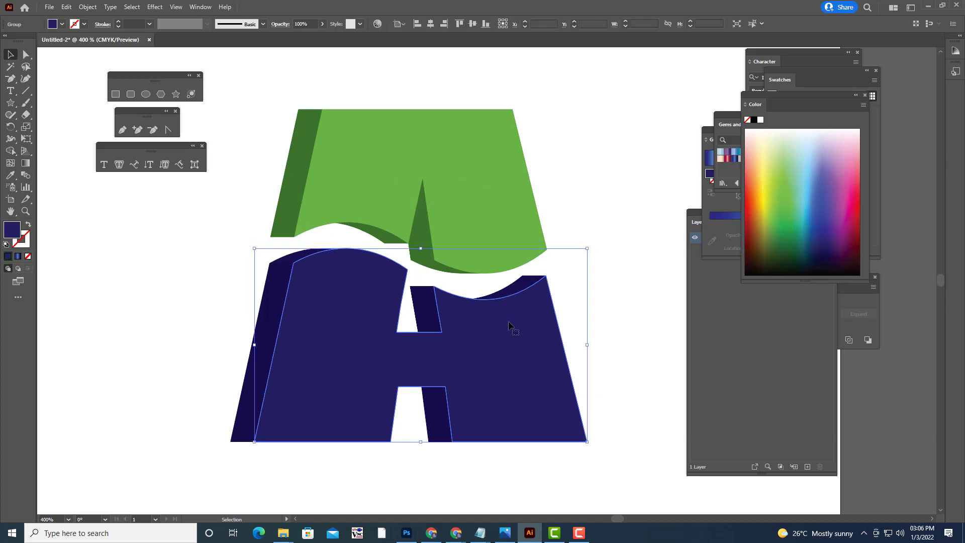
{"action": "left_click", "coordinate": [580, 193]}
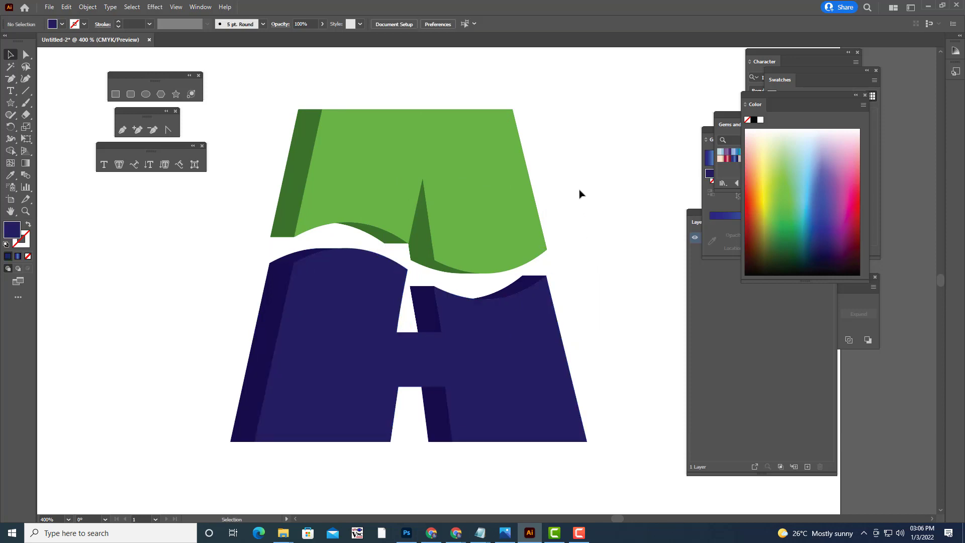
{"action": "scroll", "coordinate": [578, 192], "scroll_direction": "down", "scroll_amount": 1}
{"action": "scroll", "coordinate": [577, 191], "scroll_direction": "up", "scroll_amount": 4}
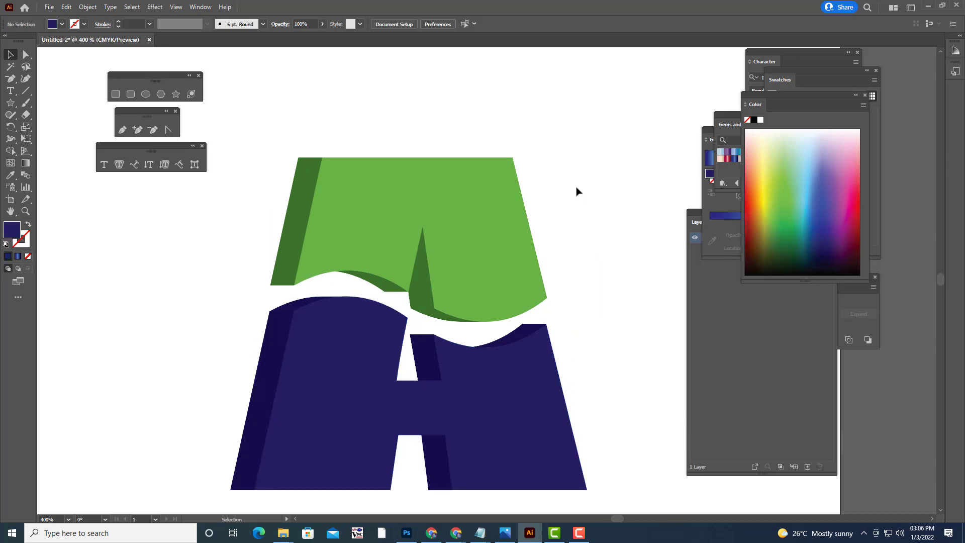
{"action": "scroll", "coordinate": [578, 192], "scroll_direction": "down", "scroll_amount": 4}
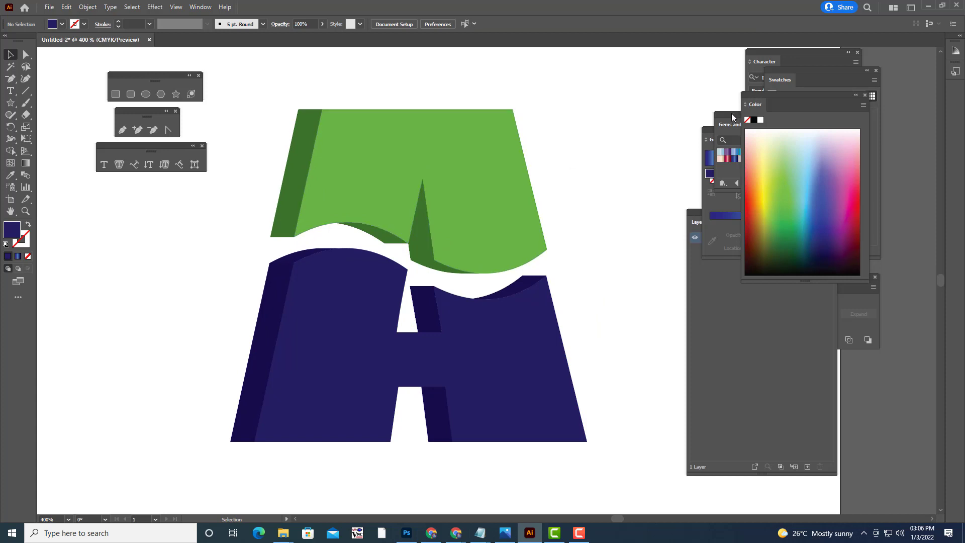
Step: Open the Gems and Jewels gradient swatch library as a floating panel
{"action": "left_click_drag", "start_coordinate": [731, 117], "coordinate": [641, 110]}
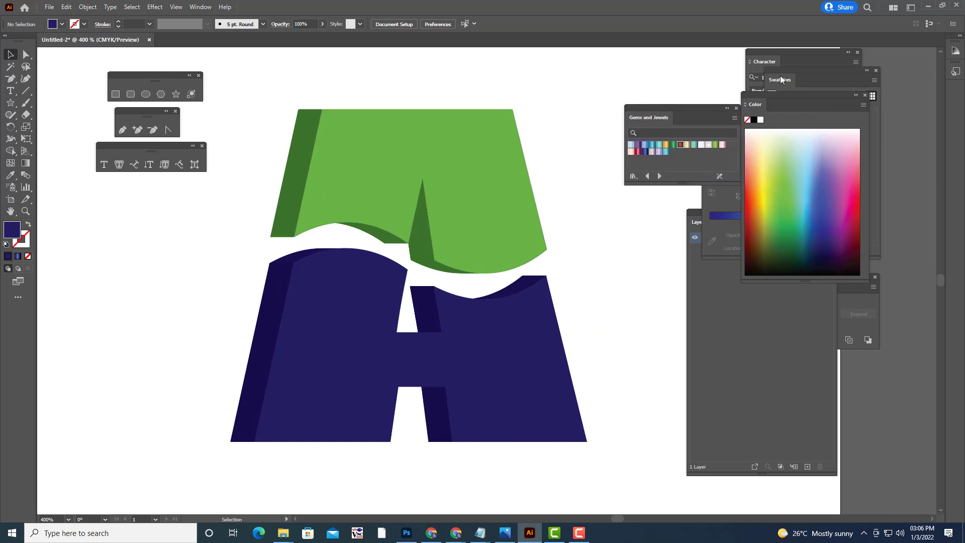
{"action": "left_click_drag", "start_coordinate": [780, 80], "coordinate": [634, 89]}
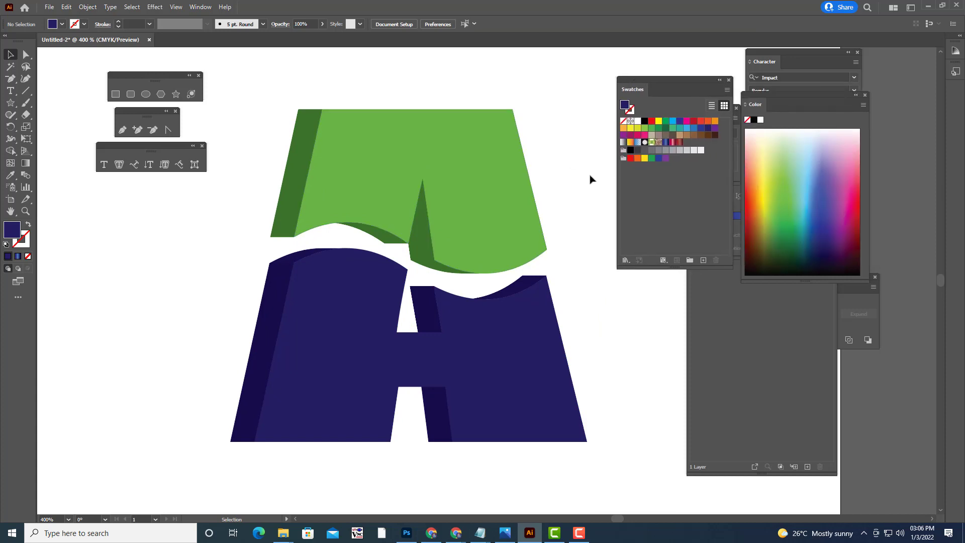
{"action": "key", "text": "ctrl+minus"}
{"action": "key", "text": "ctrl+minus"}
{"action": "key", "text": "ctrl+minus"}
{"action": "key", "text": "ctrl+minus"}
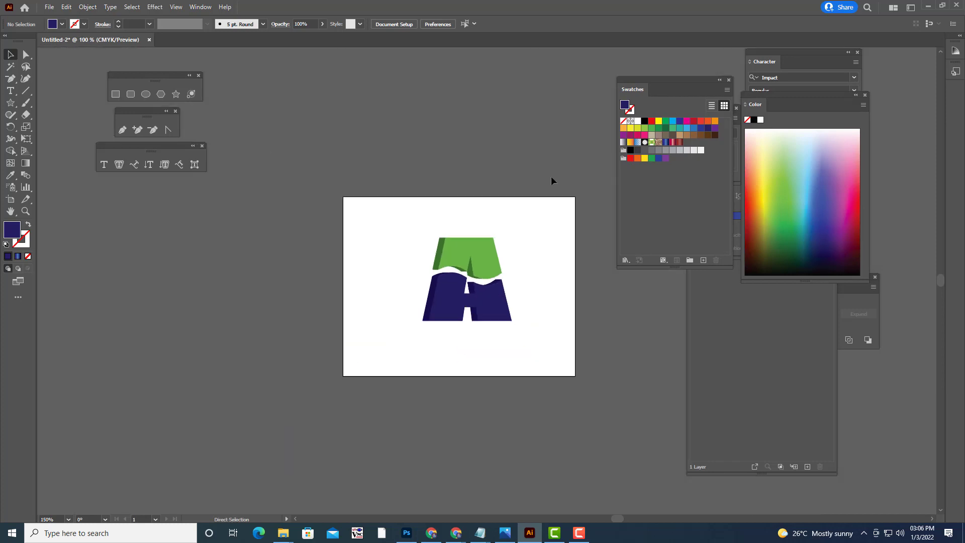
{"action": "key", "text": "ctrl+plus"}
{"action": "key", "text": "ctrl+plus"}
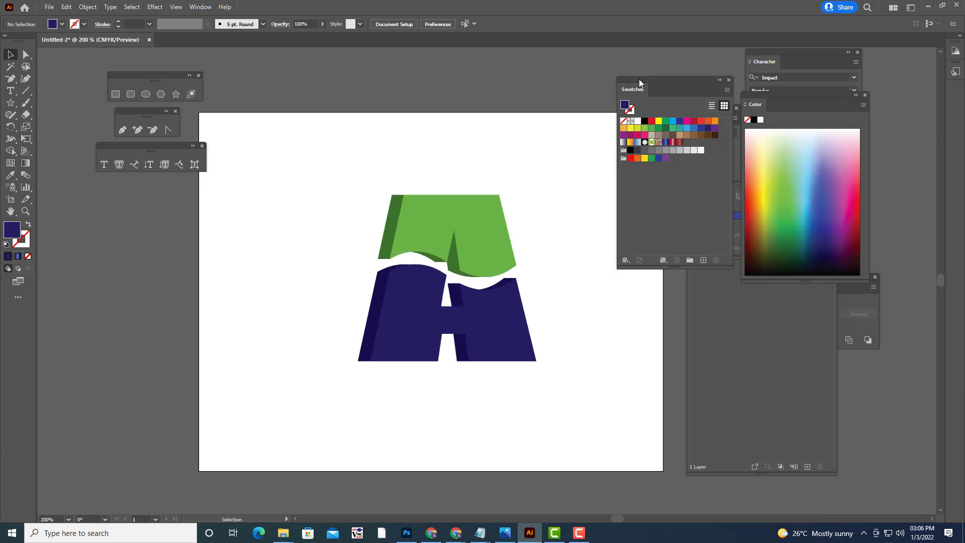
{"action": "left_click_drag", "start_coordinate": [638, 80], "coordinate": [651, 70]}
{"action": "left_click", "coordinate": [637, 251]}
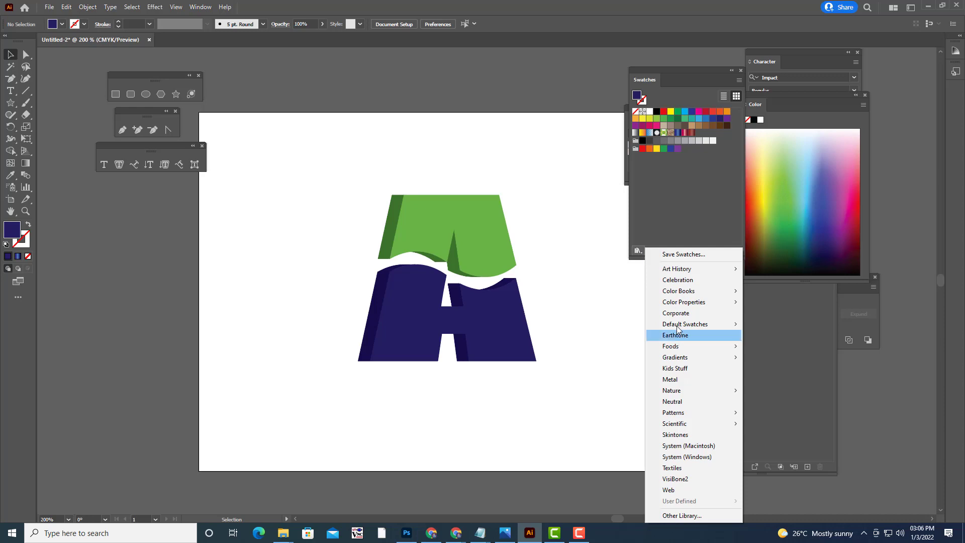
{"action": "mouse_move", "coordinate": [692, 357]}
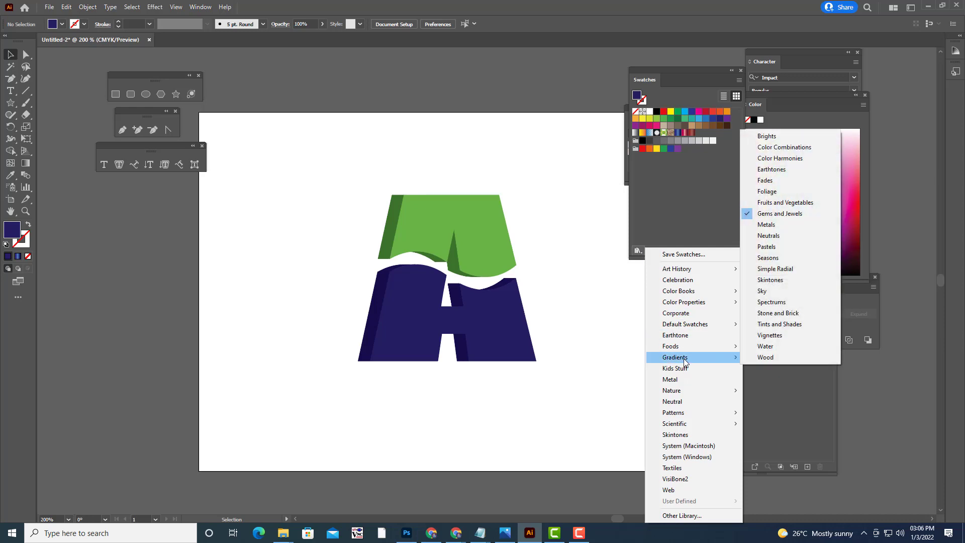
{"action": "left_click", "coordinate": [780, 214]}
{"action": "left_click_drag", "start_coordinate": [650, 109], "coordinate": [585, 157]}
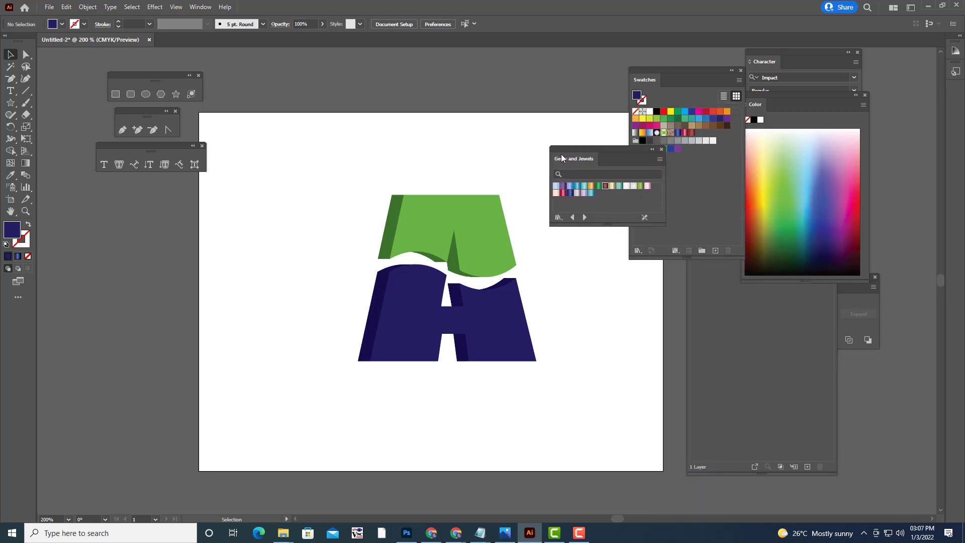
Step: Fill the lower H-shaped half with the Sapphire gradient and the upper half with a green gradient
{"action": "left_click", "coordinate": [505, 314]}
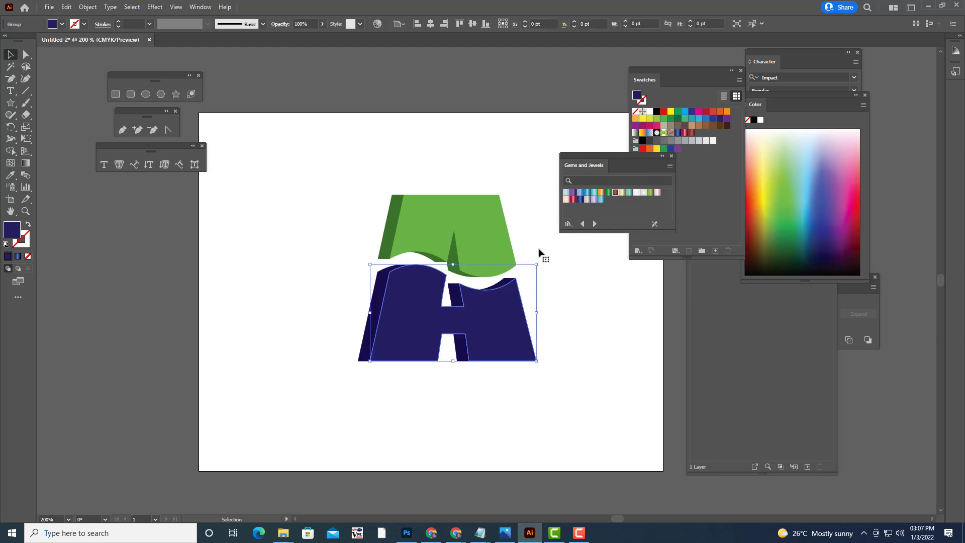
{"action": "left_click", "coordinate": [580, 199]}
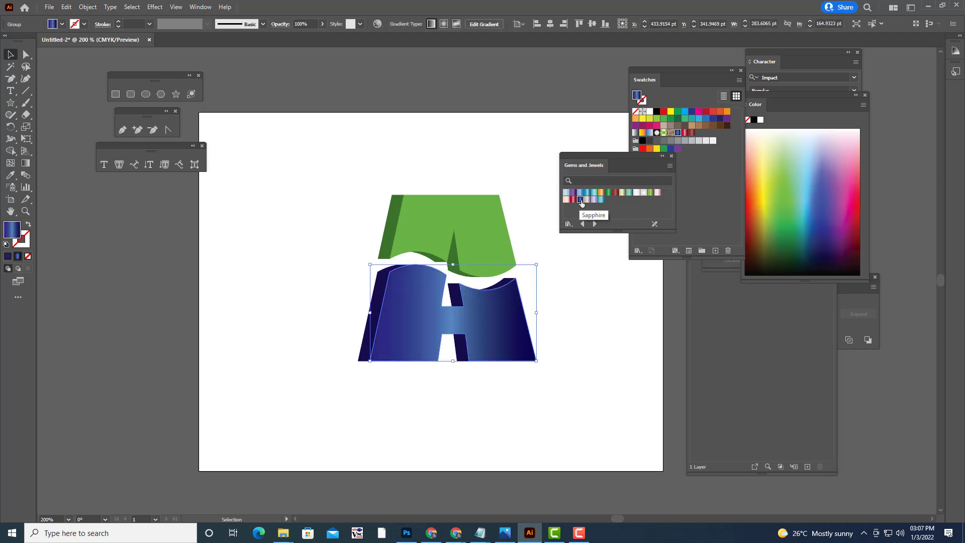
{"action": "left_click", "coordinate": [480, 210]}
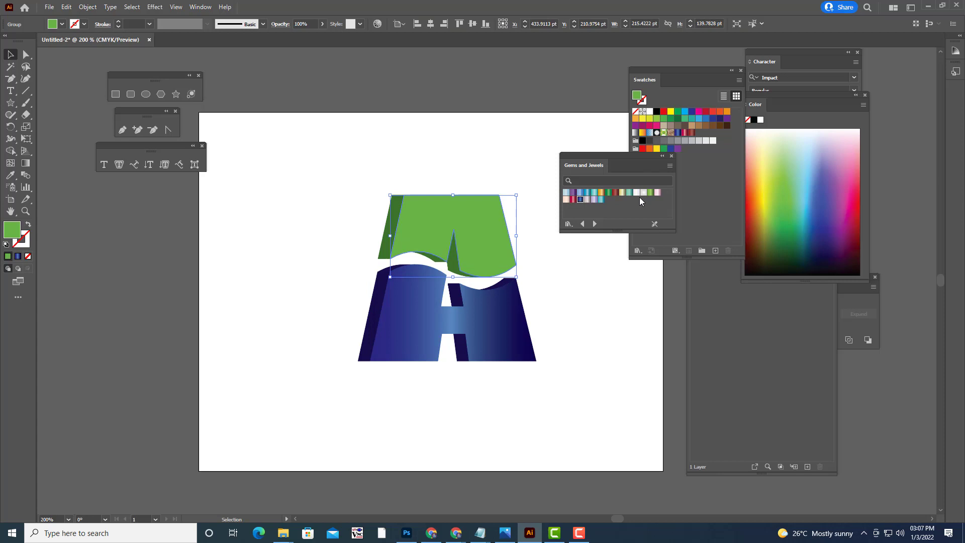
{"action": "left_click", "coordinate": [608, 193]}
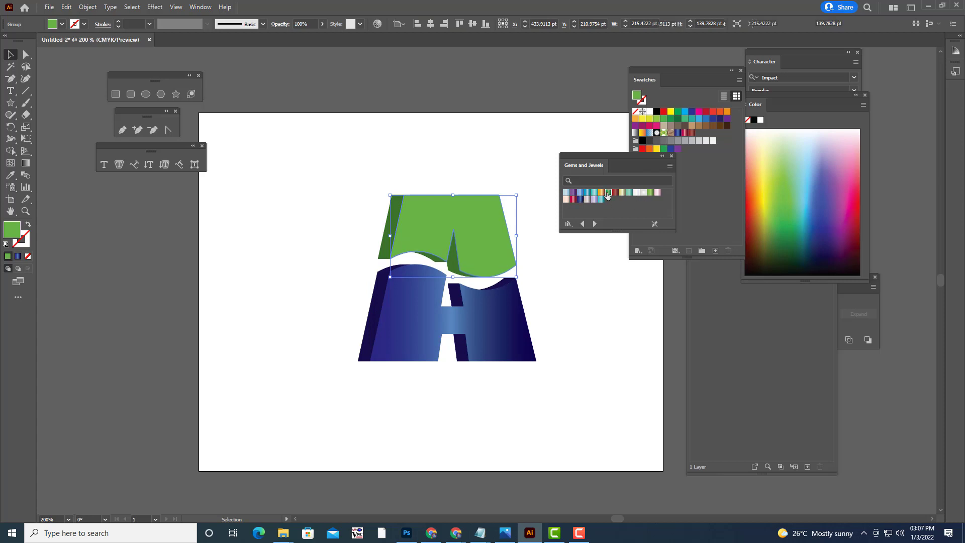
{"action": "left_click", "coordinate": [532, 155]}
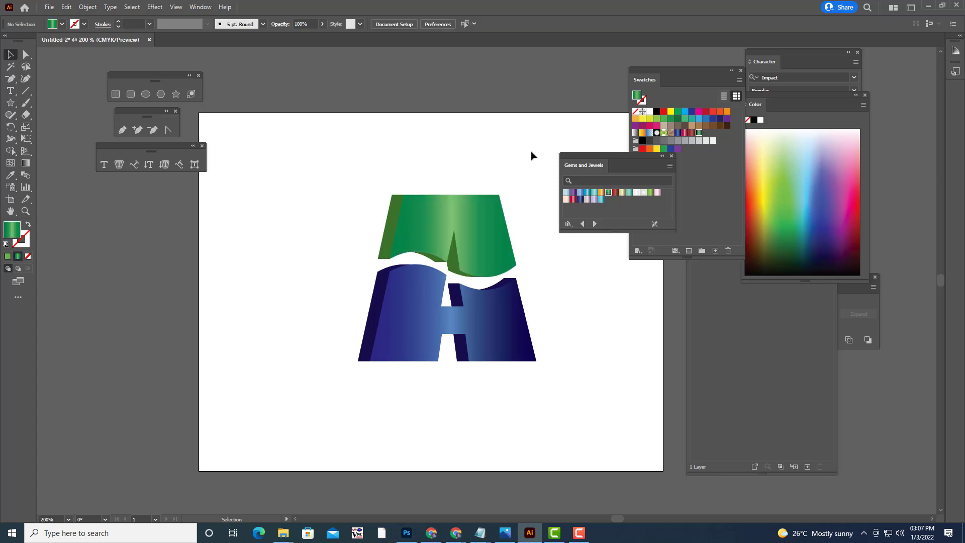
{"action": "key", "text": "ctrl+plus"}
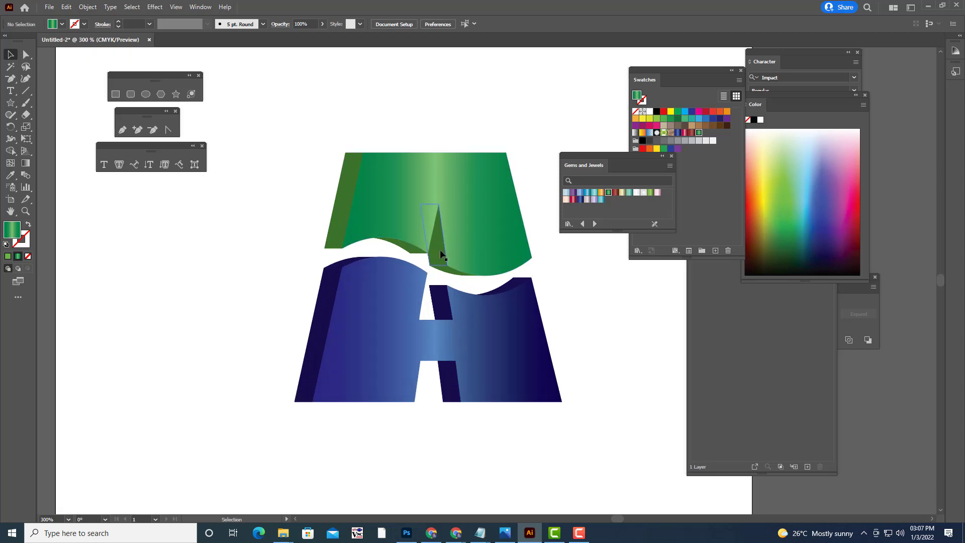
Step: Fill the inner triangle and the curved wave-edge side pieces with the red gem gradient
{"action": "left_click", "coordinate": [439, 249]}
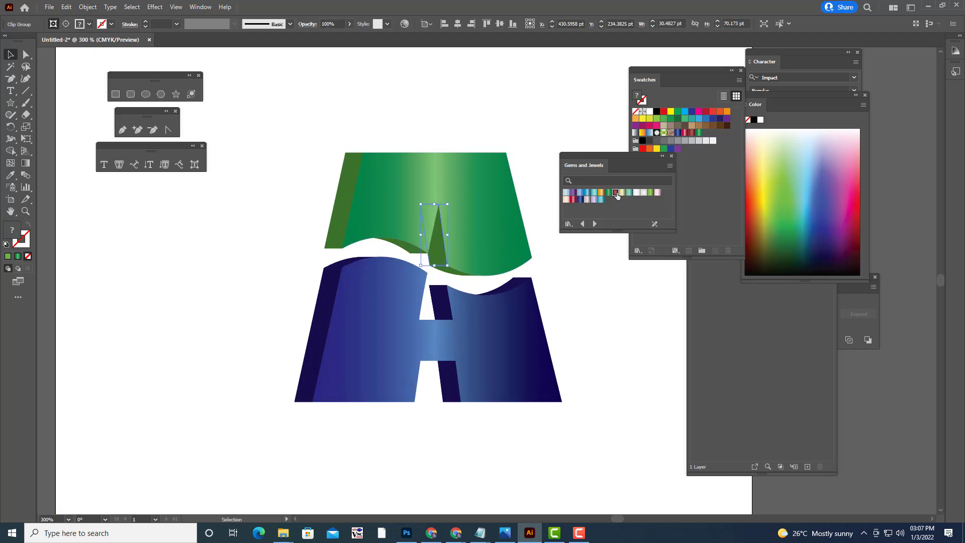
{"action": "left_click", "coordinate": [617, 195]}
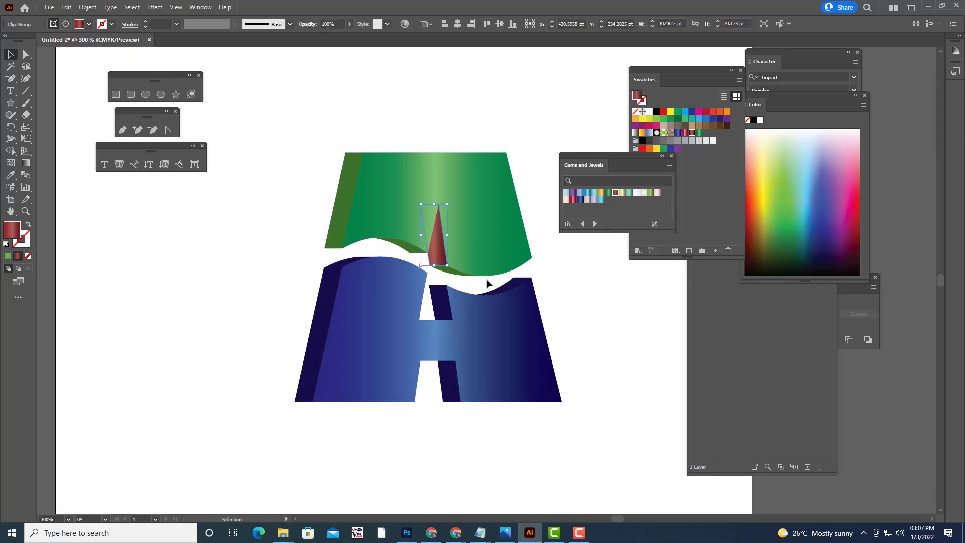
{"action": "left_click", "coordinate": [456, 275]}
{"action": "left_click", "coordinate": [615, 194]}
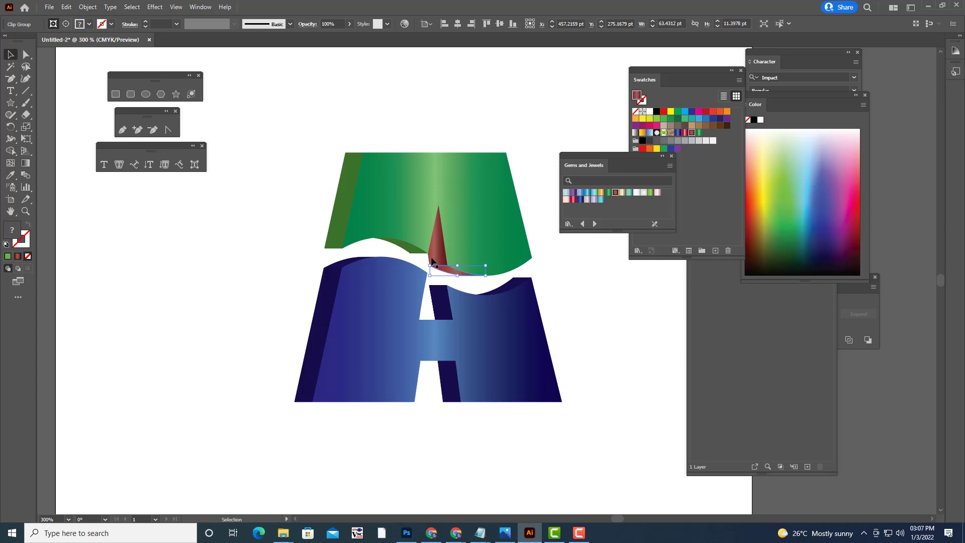
{"action": "left_click", "coordinate": [412, 253]}
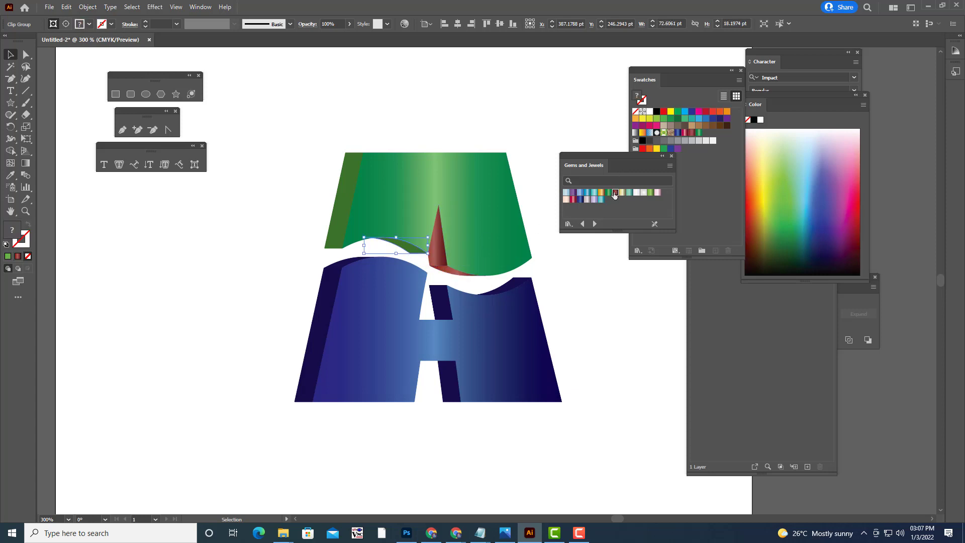
{"action": "left_click", "coordinate": [615, 192]}
{"action": "left_click", "coordinate": [593, 282]}
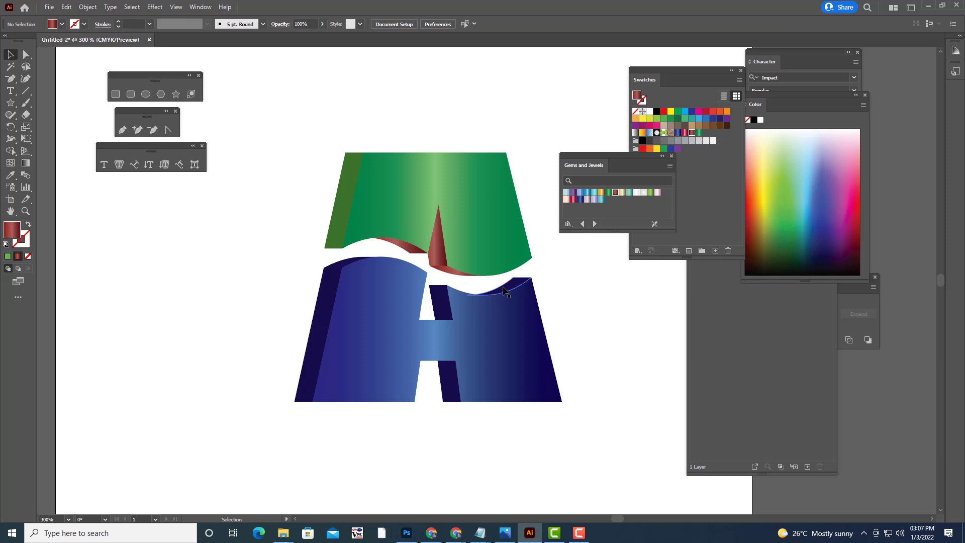
{"action": "left_click", "coordinate": [510, 286]}
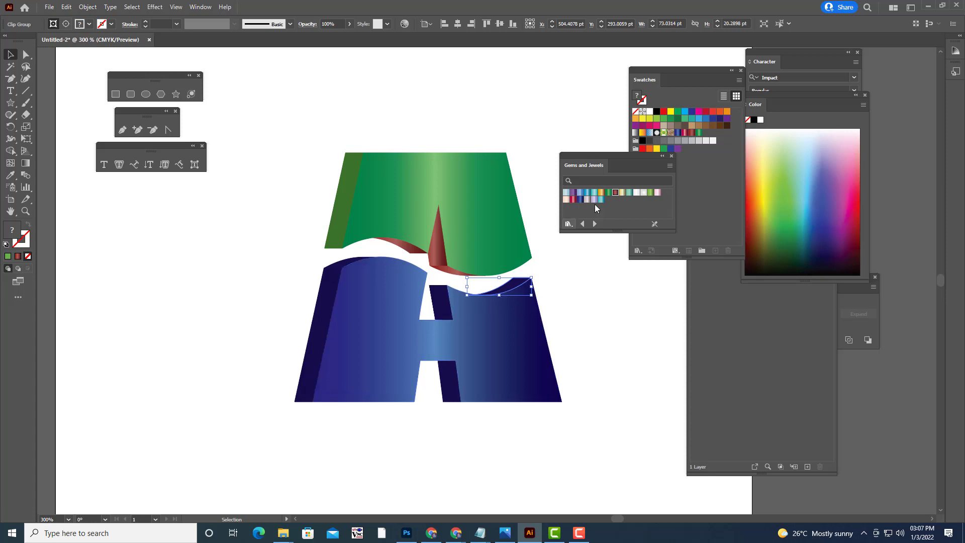
{"action": "left_click", "coordinate": [615, 193]}
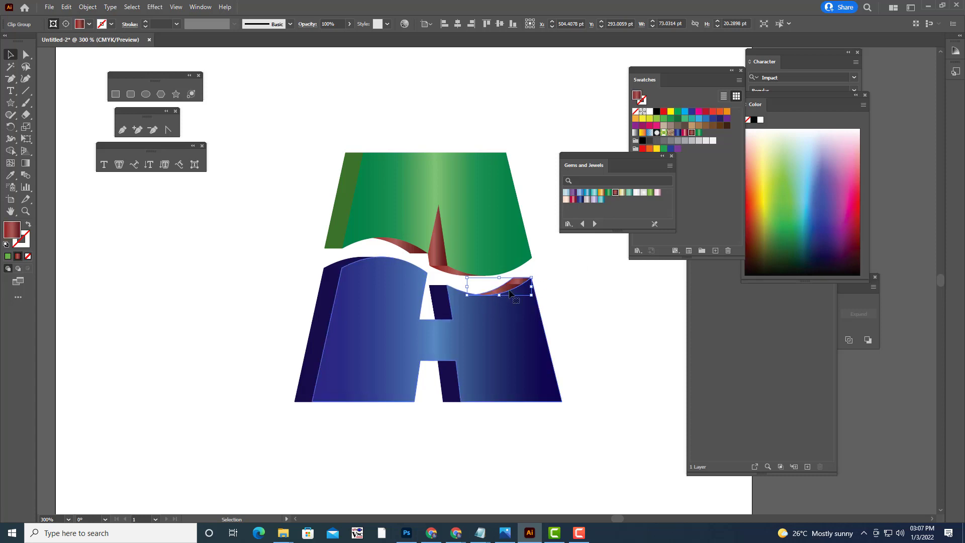
Step: Merge the right curved piece with Pathfinder Unite and give the top-left edge piece the red gradient
{"action": "key", "text": "ctrl+equal"}
{"action": "key", "text": "ctrl+equal"}
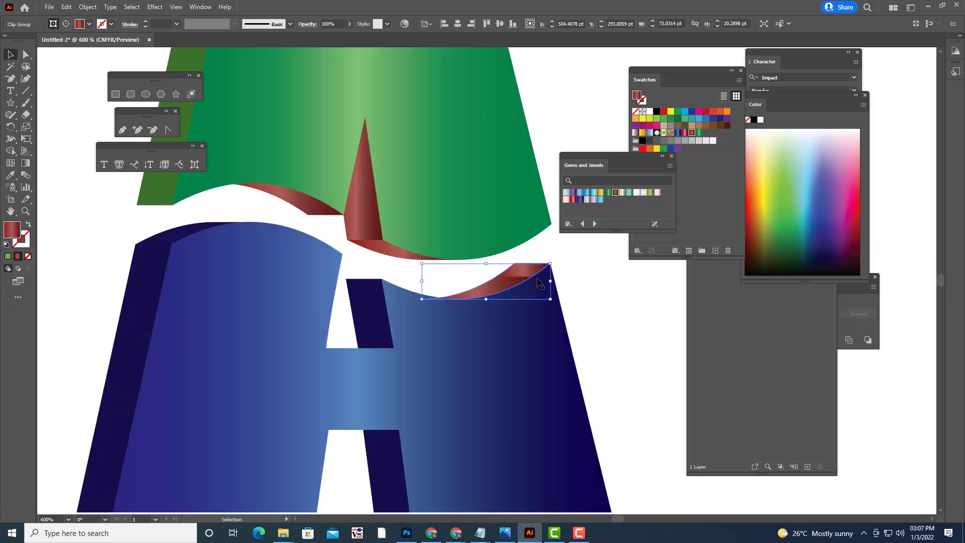
{"action": "left_click", "coordinate": [200, 7]}
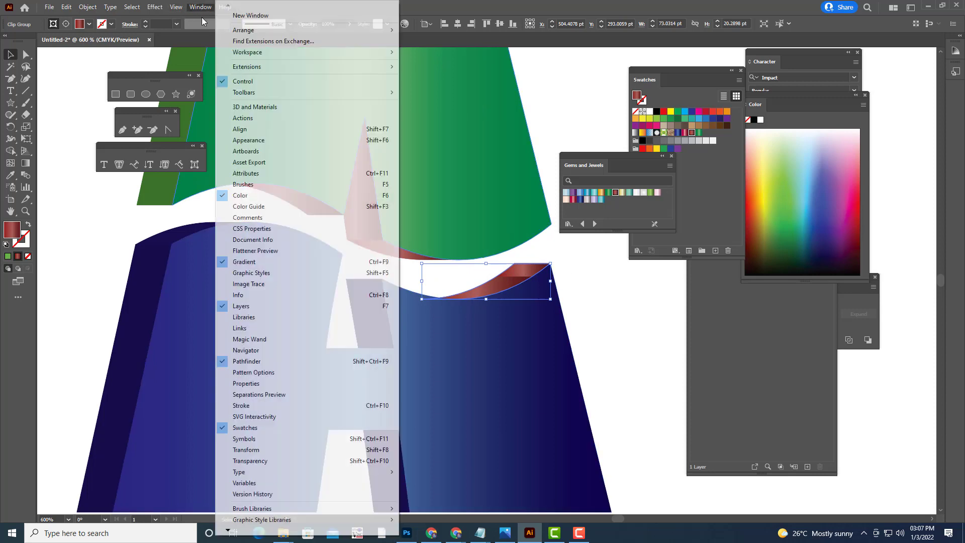
{"action": "left_click", "coordinate": [246, 361]}
{"action": "left_click", "coordinate": [776, 316]}
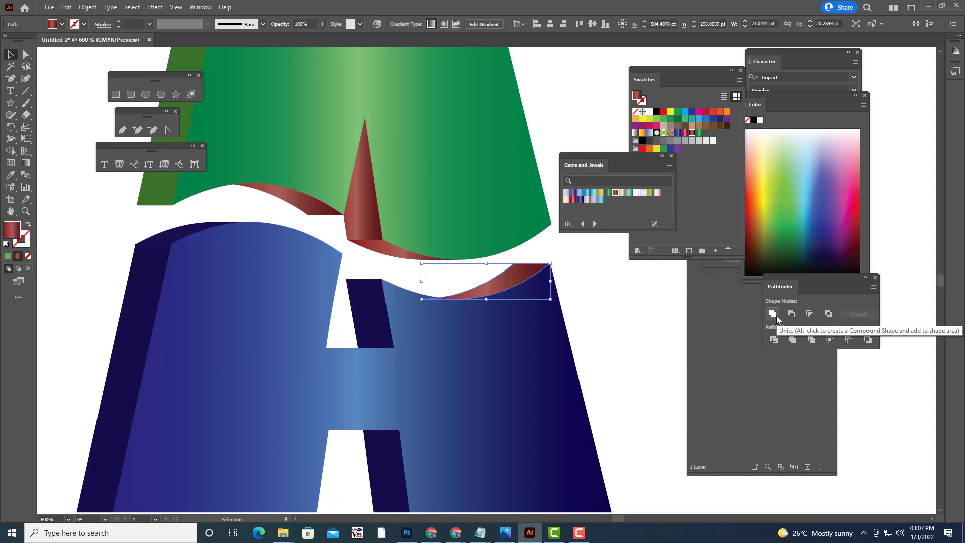
{"action": "left_click", "coordinate": [189, 226]}
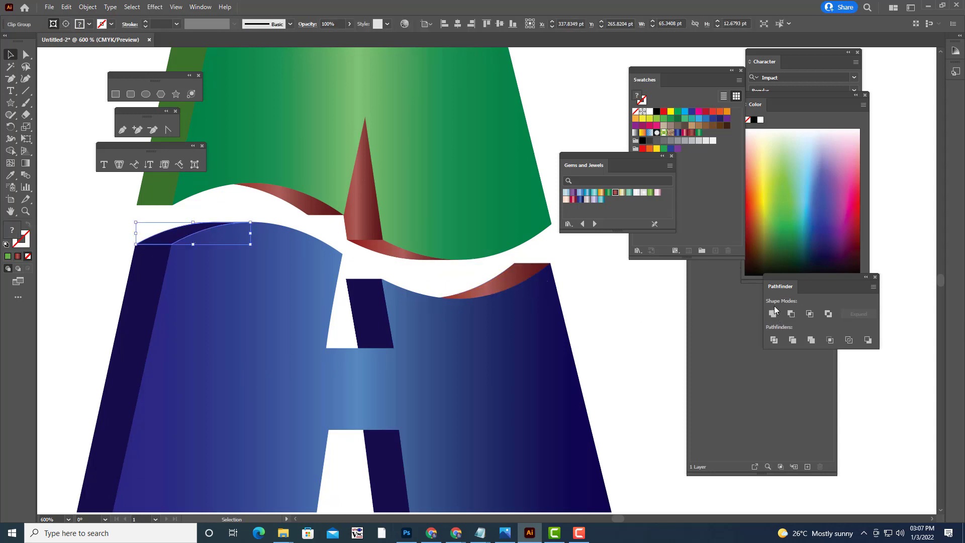
{"action": "left_click", "coordinate": [616, 195]}
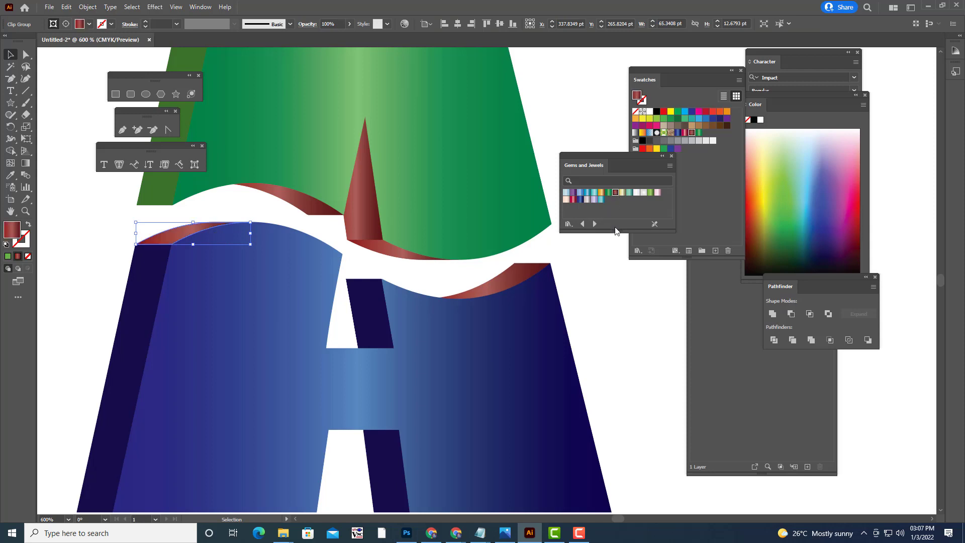
{"action": "left_click", "coordinate": [626, 293]}
{"action": "key", "text": "ctrl+minus"}
{"action": "key", "text": "ctrl+minus"}
{"action": "key", "text": "ctrl+minus"}
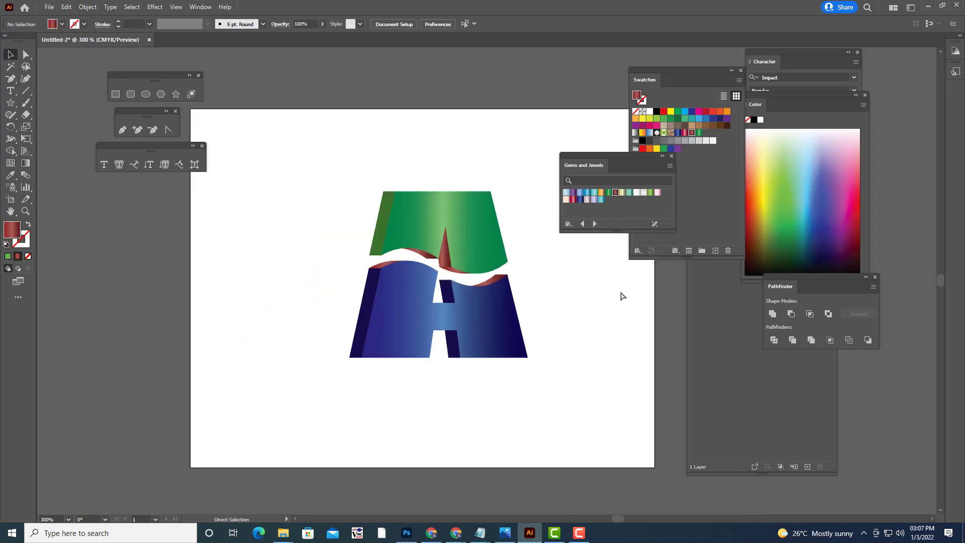
Step: Fill the H's upper and lower inner gap pieces with the red gradient from Gems and Jewels
{"action": "key", "text": "ctrl+plus"}
{"action": "key", "text": "ctrl+plus"}
{"action": "left_click", "coordinate": [407, 312]}
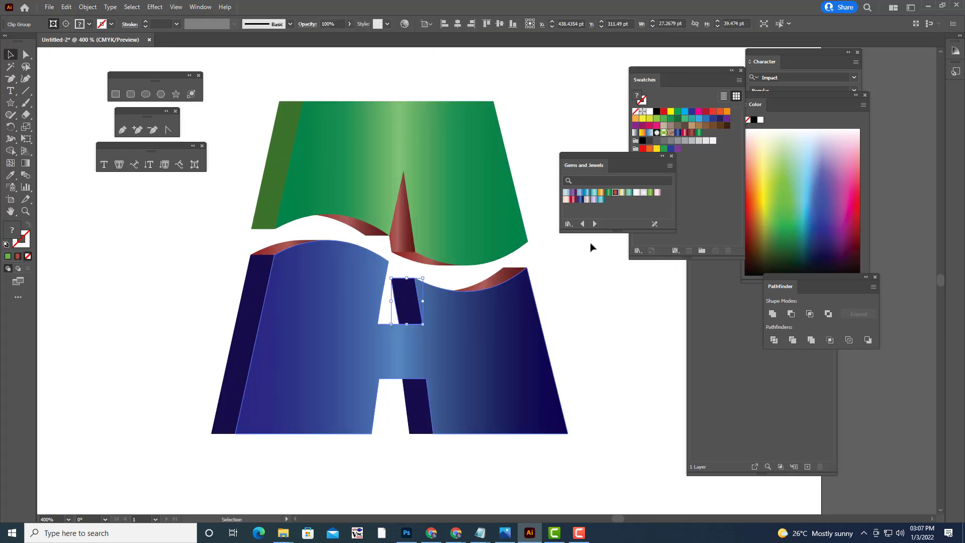
{"action": "left_click", "coordinate": [614, 195]}
{"action": "left_click", "coordinate": [417, 397]}
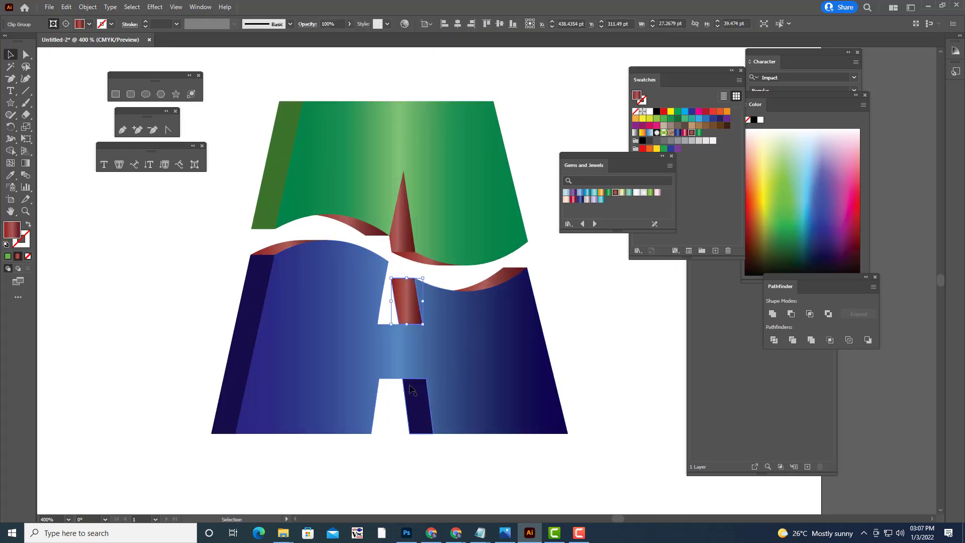
{"action": "left_click", "coordinate": [614, 193]}
Step: Apply the red gradient to the dark left side faces of both halves
{"action": "left_click", "coordinate": [252, 318]}
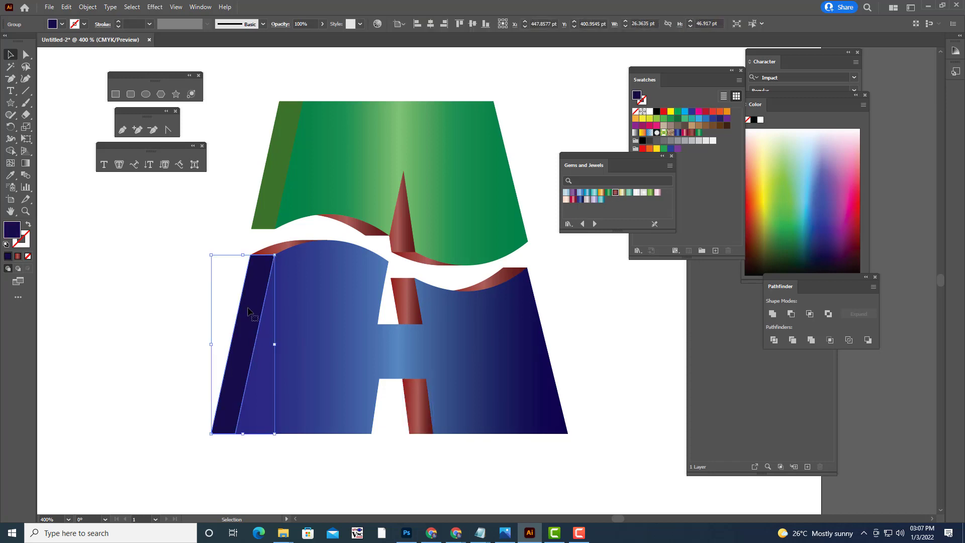
{"action": "left_click", "coordinate": [614, 195]}
{"action": "left_click", "coordinate": [605, 331]}
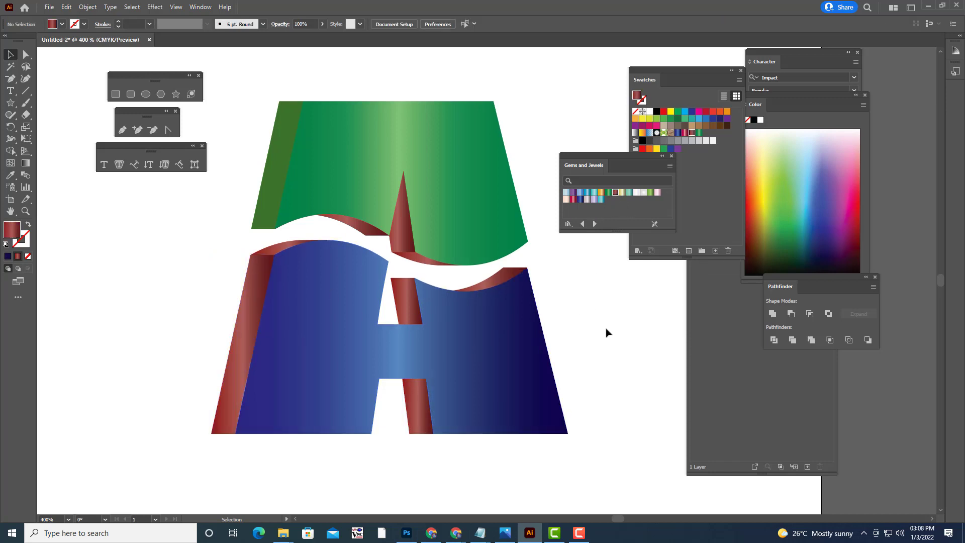
{"action": "left_click", "coordinate": [276, 190]}
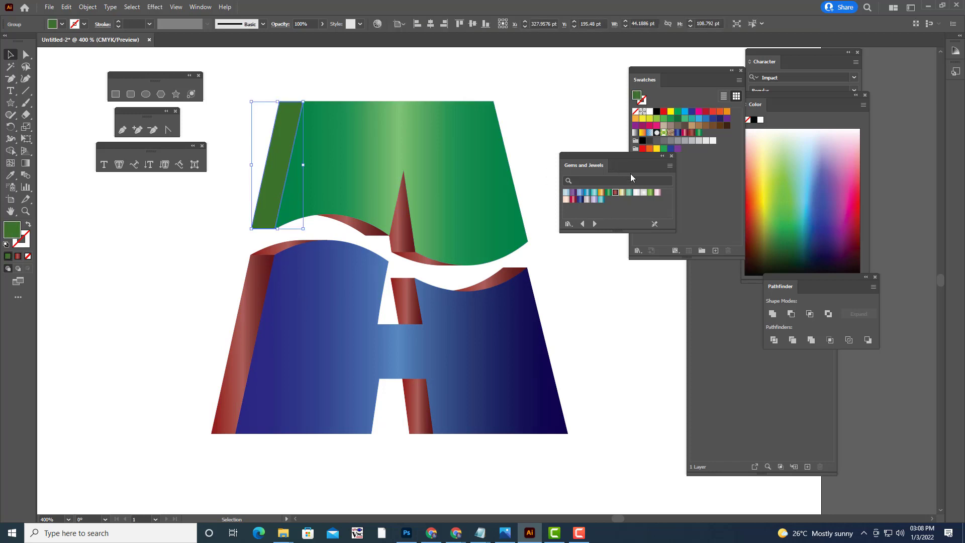
{"action": "left_click", "coordinate": [614, 194]}
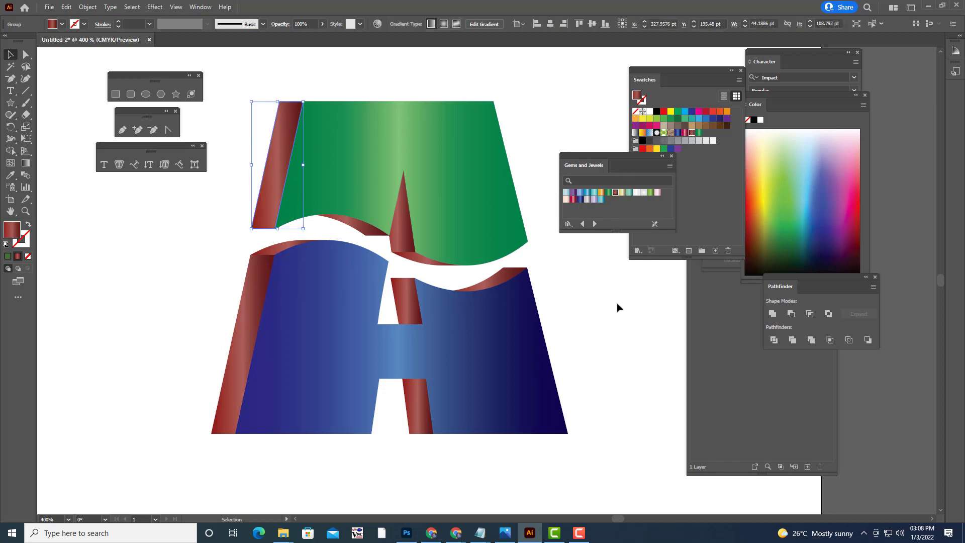
{"action": "left_click", "coordinate": [617, 304]}
{"action": "key", "text": "ctrl+minus"}
{"action": "key", "text": "ctrl+minus"}
{"action": "key", "text": "ctrl+minus"}
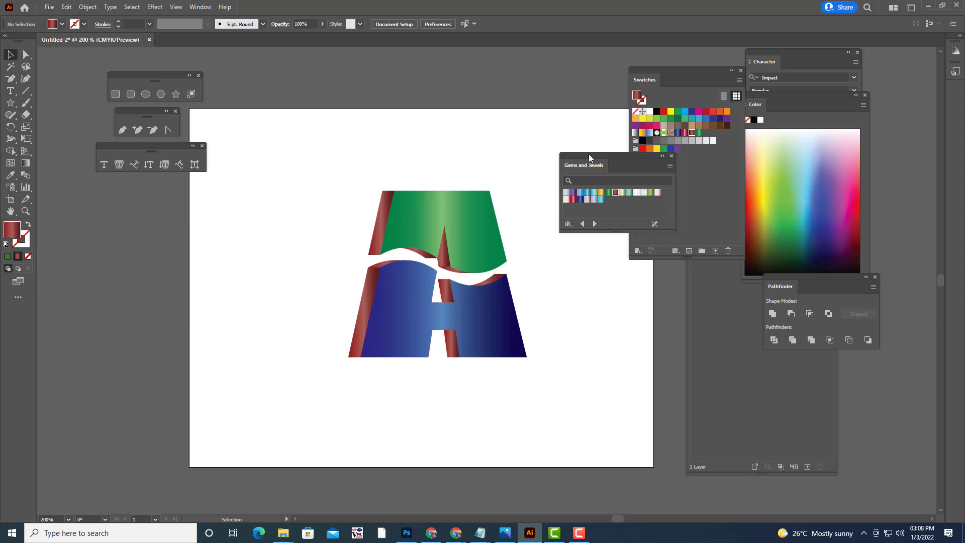
Step: Move the Gems and Jewels panel aside, zoom in, and ready the Pen tool with Stroke active
{"action": "left_click_drag", "start_coordinate": [589, 154], "coordinate": [666, 152]}
{"action": "key", "text": "ctrl+plus"}
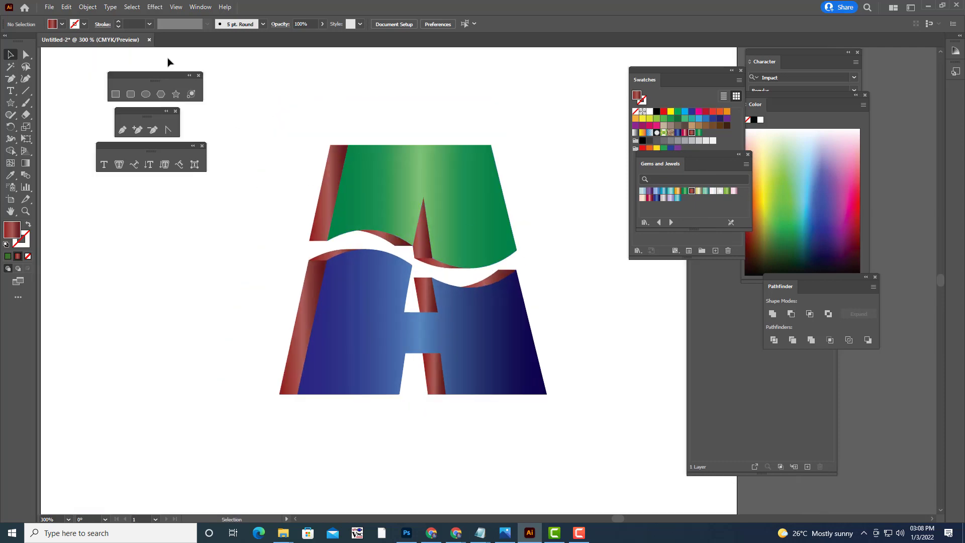
{"action": "left_click", "coordinate": [123, 130]}
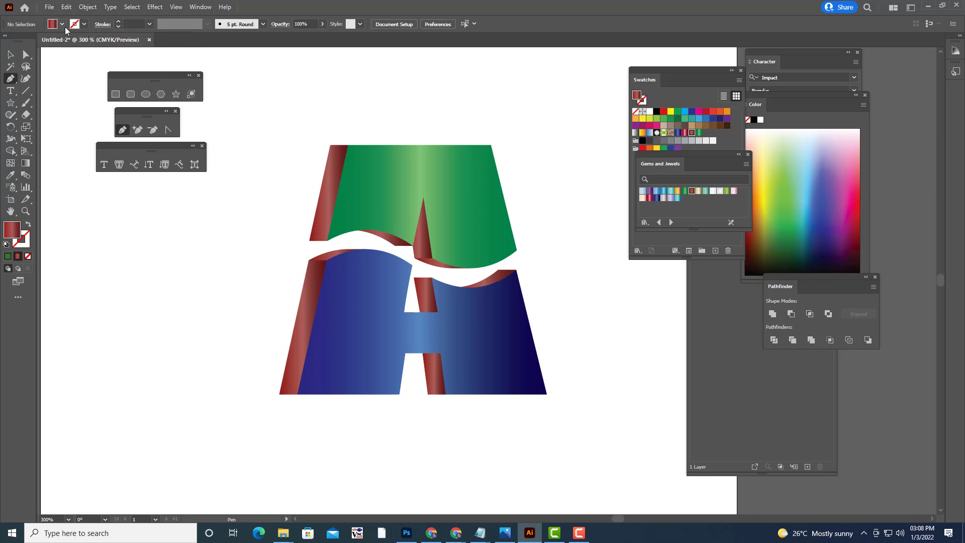
{"action": "left_click", "coordinate": [21, 239]}
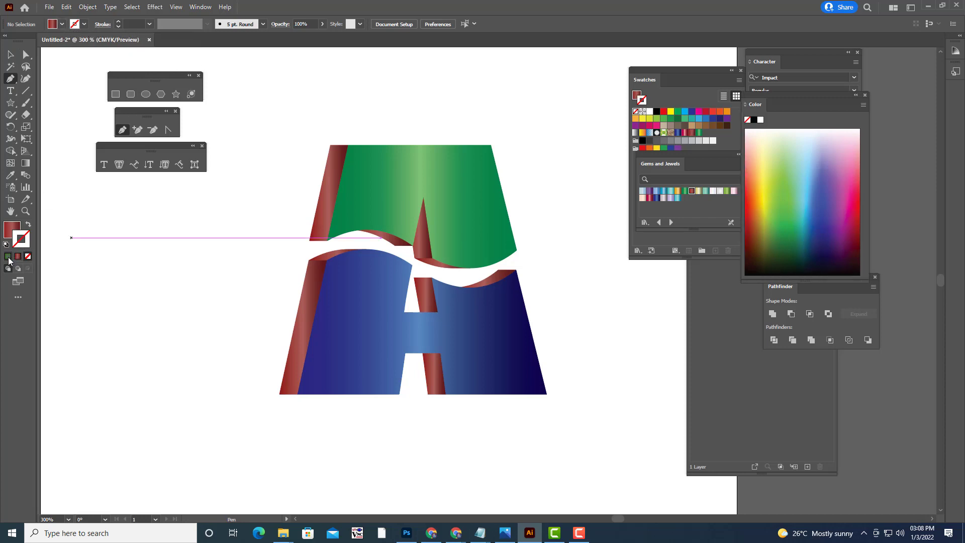
Step: Set fill to None and the stroke to bright yellow EDFF00 in the Color Picker
{"action": "left_click", "coordinate": [7, 255]}
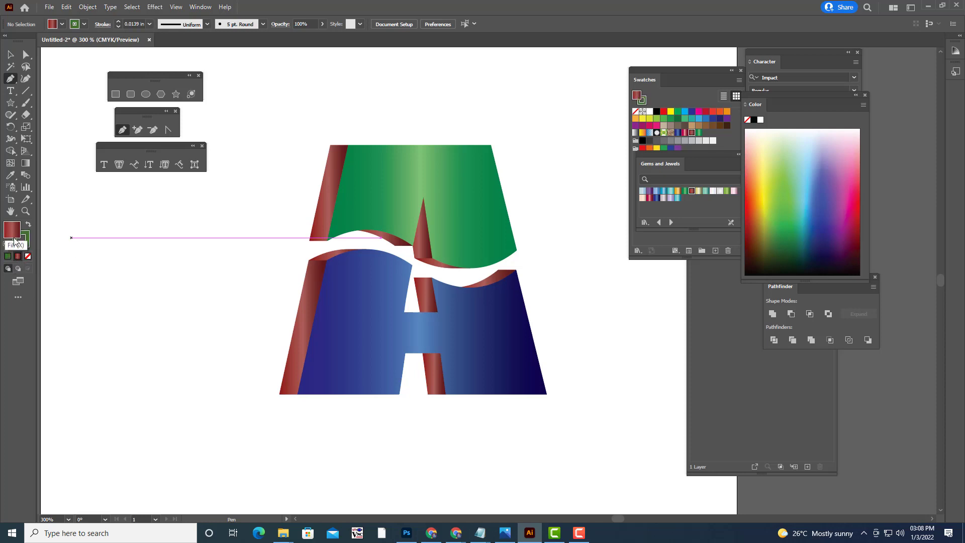
{"action": "left_click", "coordinate": [28, 256]}
{"action": "left_click", "coordinate": [21, 239]}
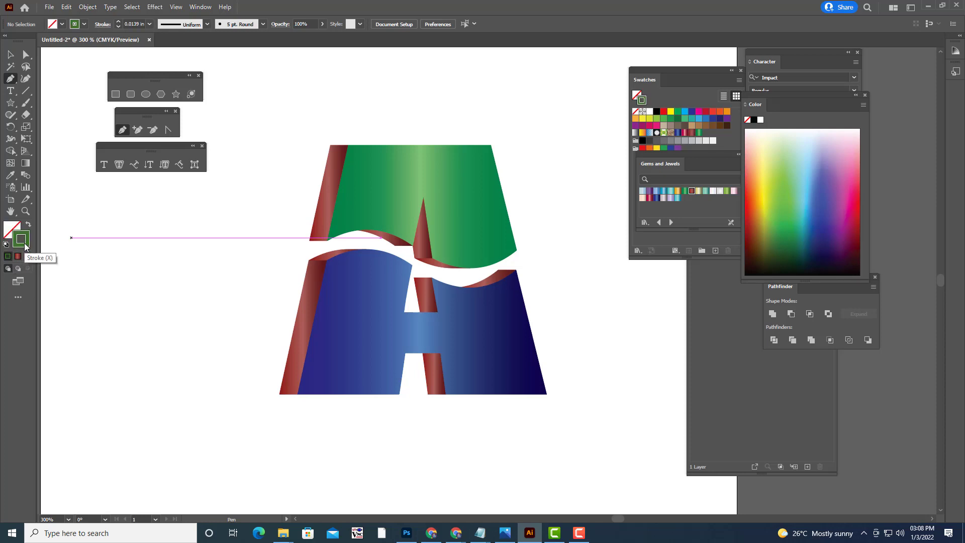
{"action": "double_click", "coordinate": [21, 239]}
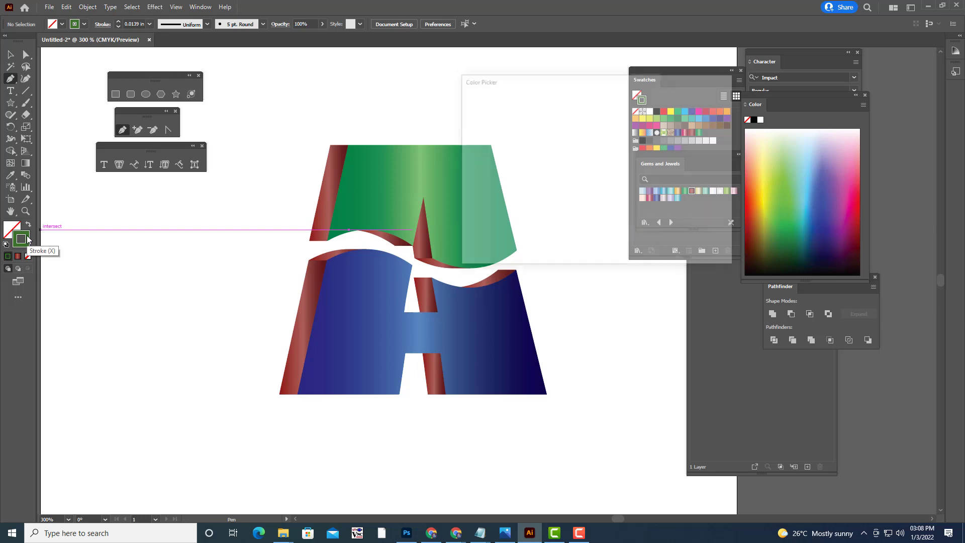
{"action": "left_click", "coordinate": [610, 213]}
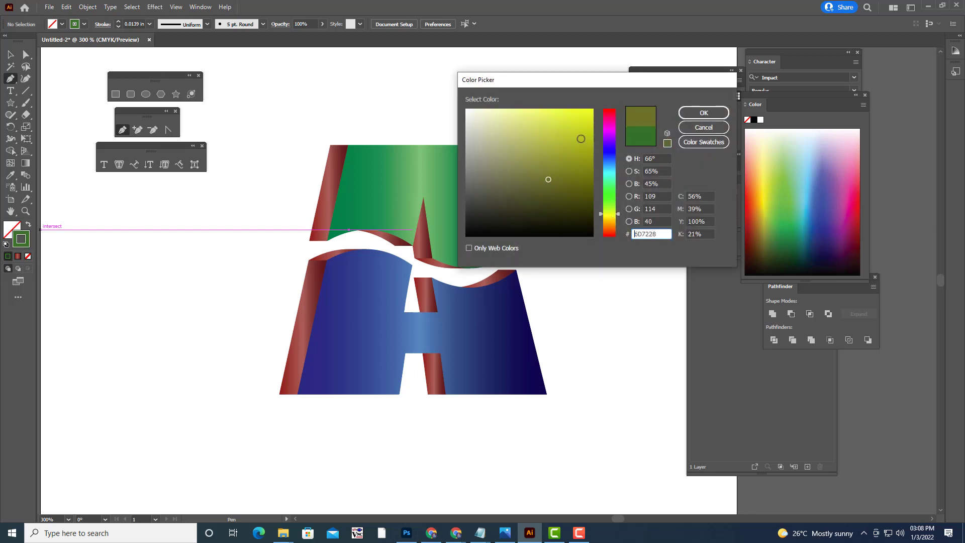
{"action": "left_click_drag", "start_coordinate": [577, 140], "coordinate": [594, 109]}
{"action": "left_click", "coordinate": [721, 113]}
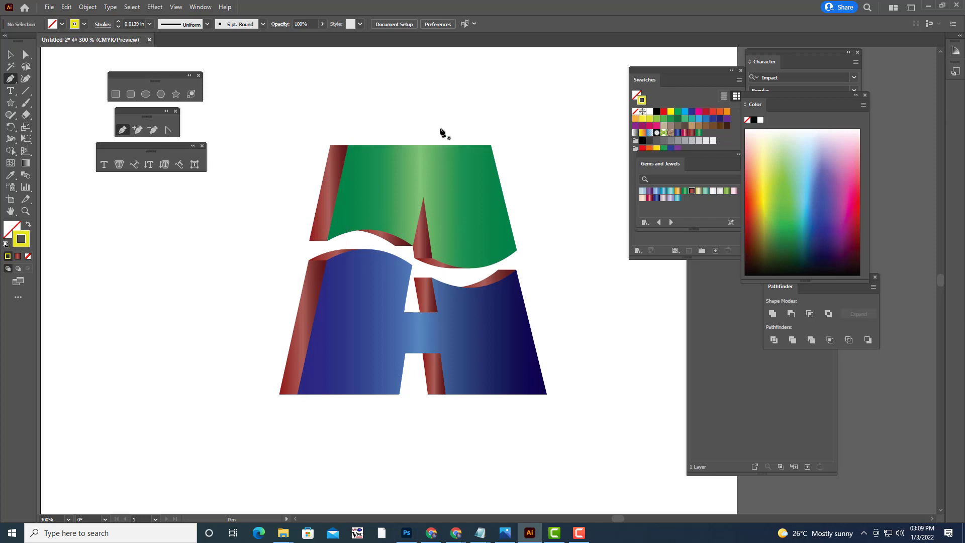
Step: Turn off Snap to Point and trace a closed path around the green top piece's corners
{"action": "left_click", "coordinate": [207, 9]}
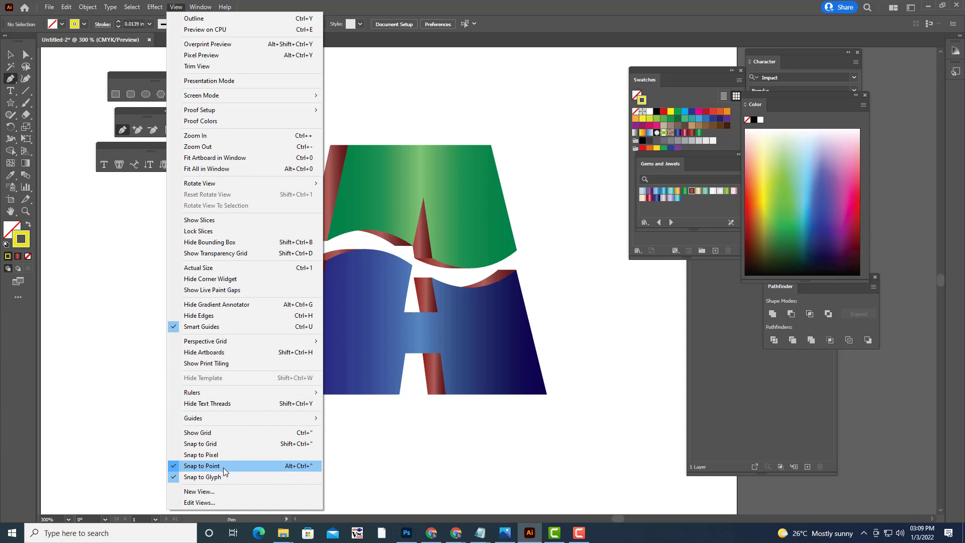
{"action": "left_click", "coordinate": [243, 465]}
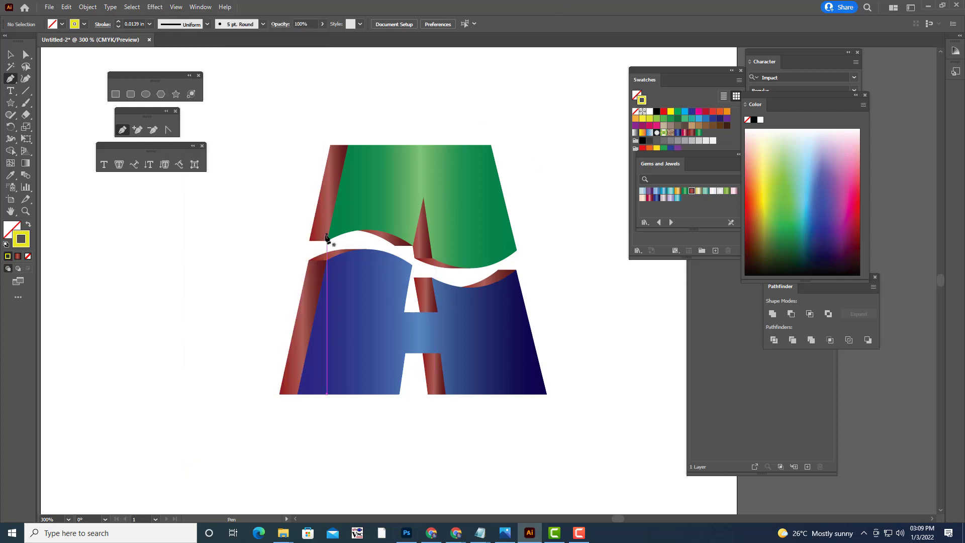
{"action": "left_click", "coordinate": [326, 240]}
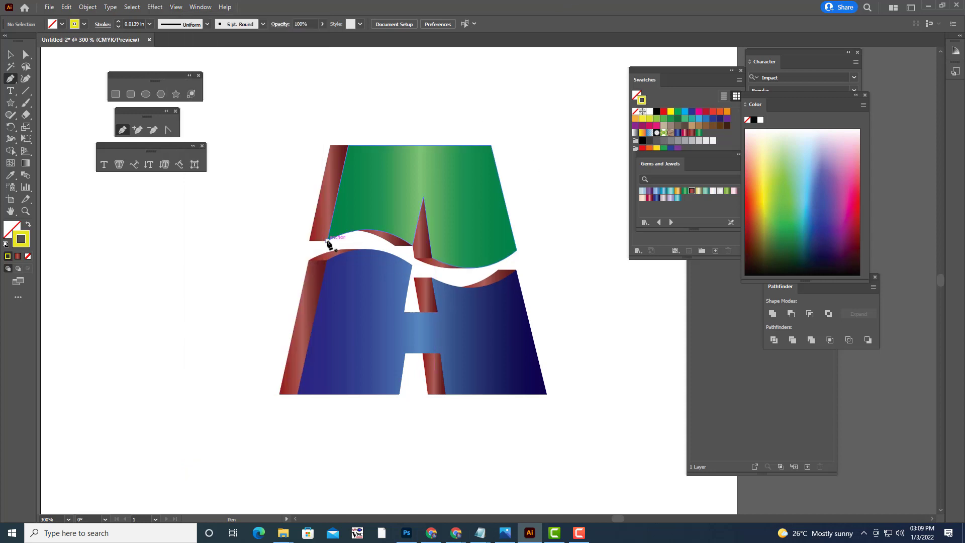
{"action": "left_click", "coordinate": [348, 145]}
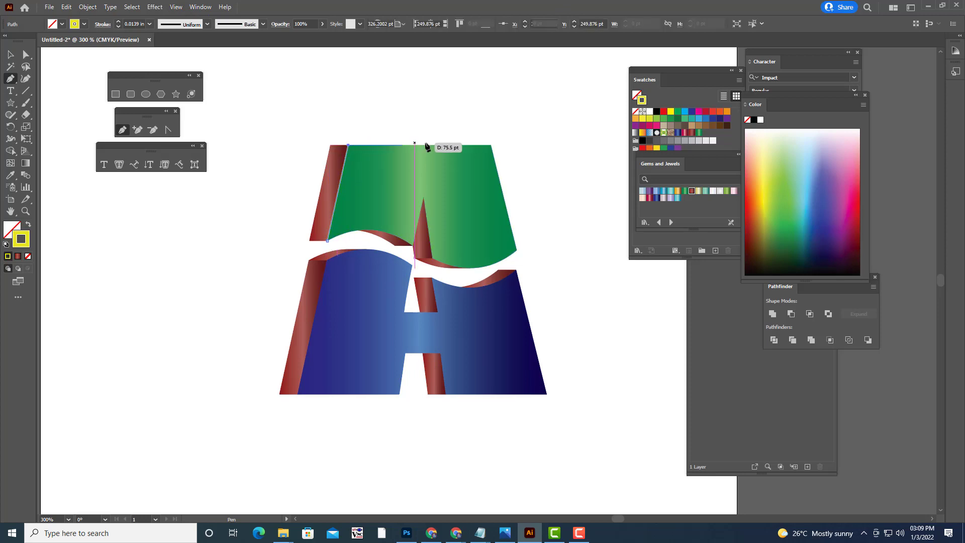
{"action": "left_click", "coordinate": [491, 145]}
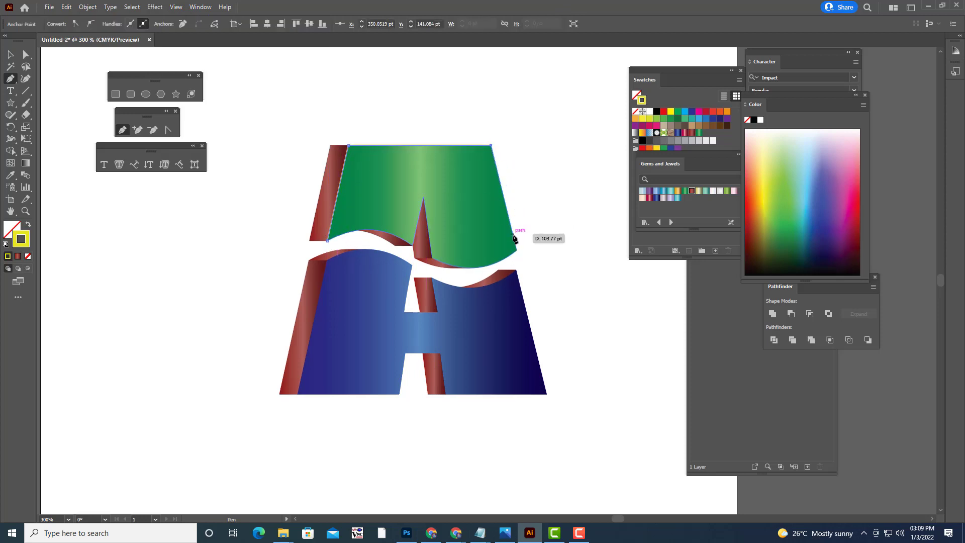
{"action": "left_click", "coordinate": [516, 249]}
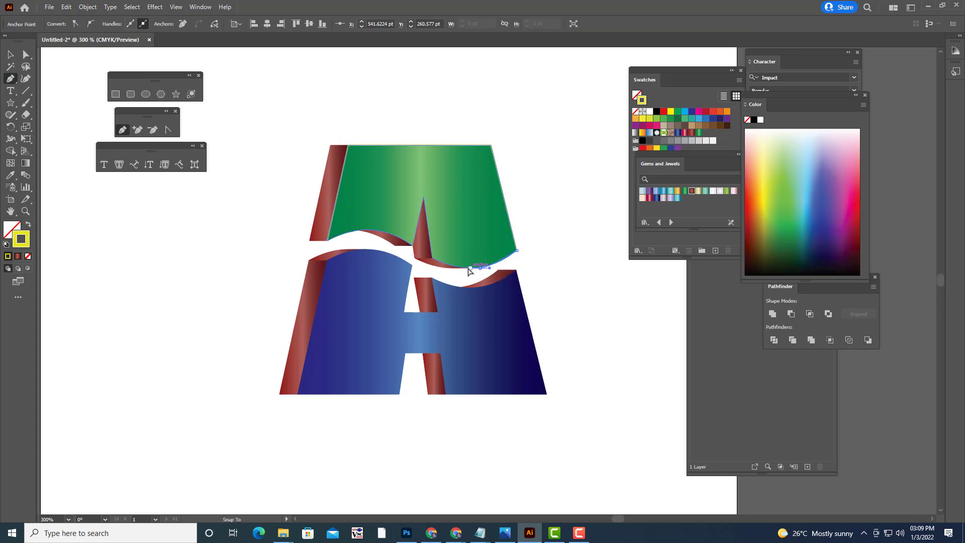
{"action": "left_click", "coordinate": [470, 268]}
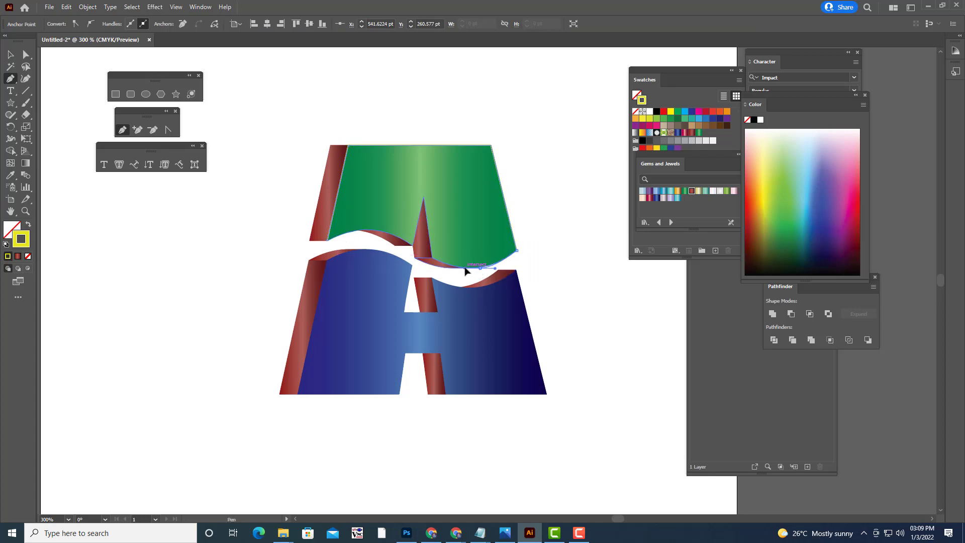
{"action": "left_click", "coordinate": [432, 259]}
{"action": "left_click", "coordinate": [432, 259]}
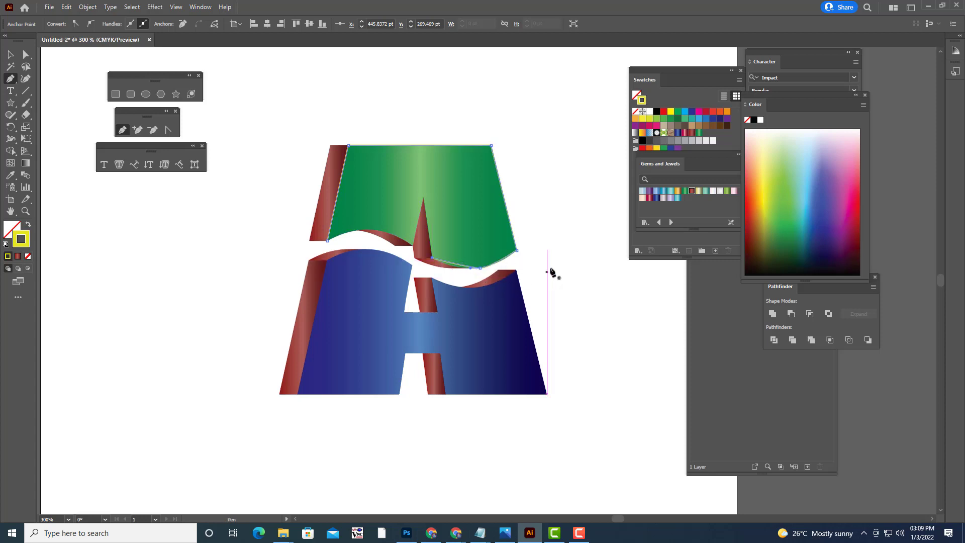
Step: Drag the bottom anchor's handles so the outline follows the green piece's wavy lower edge
{"action": "key", "text": "ctrl+equal"}
{"action": "key", "text": "ctrl+equal"}
{"action": "key", "text": "ctrl+equal"}
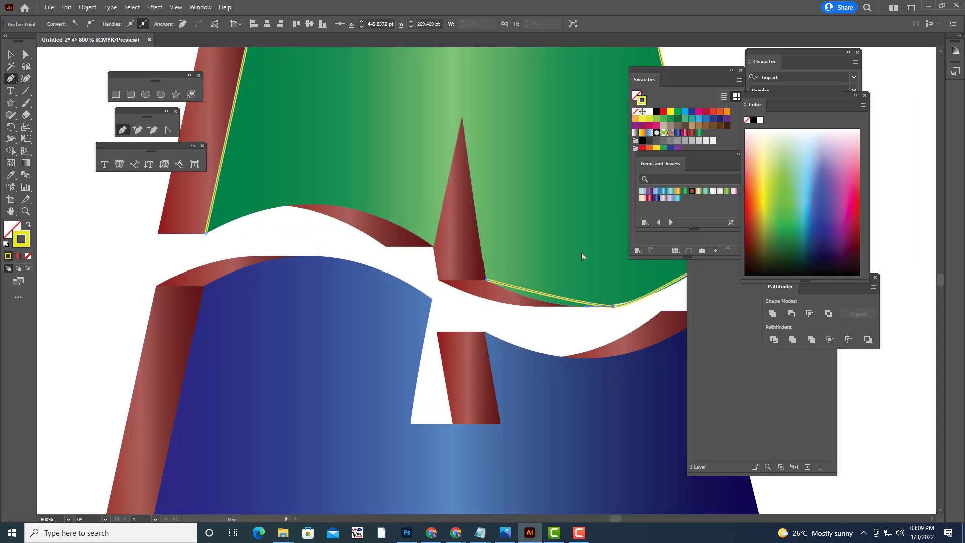
{"action": "left_click_drag", "start_coordinate": [509, 247], "coordinate": [418, 216]}
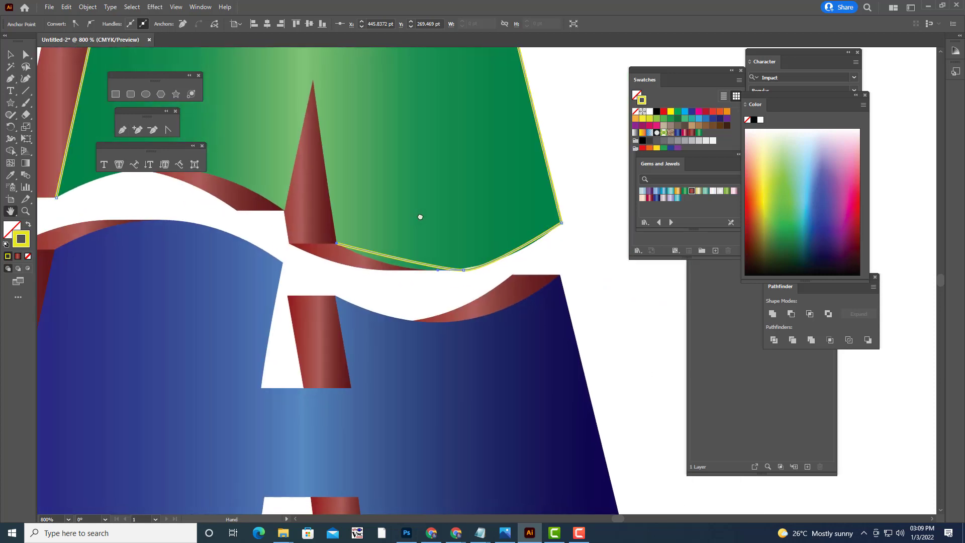
{"action": "key", "text": "ctrl+equal"}
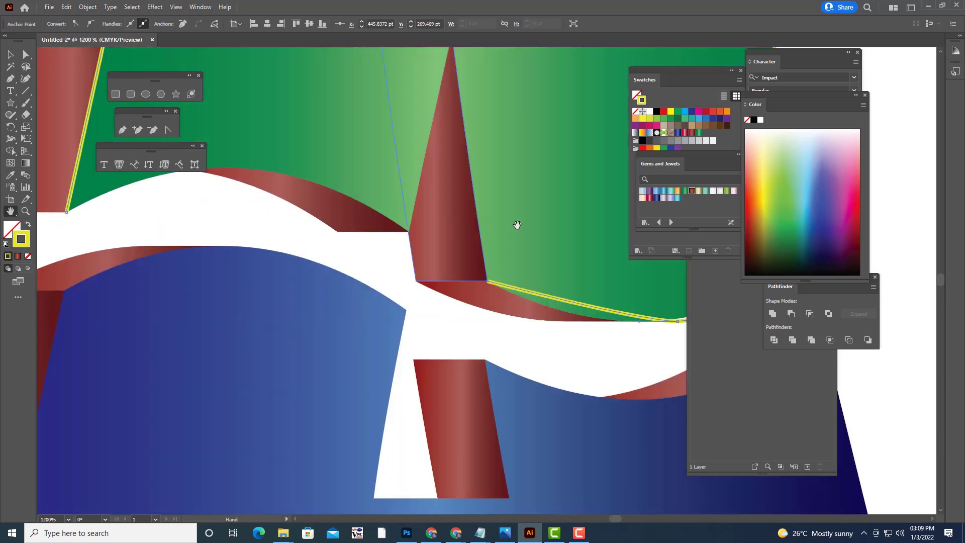
{"action": "left_click_drag", "start_coordinate": [516, 224], "coordinate": [295, 196]}
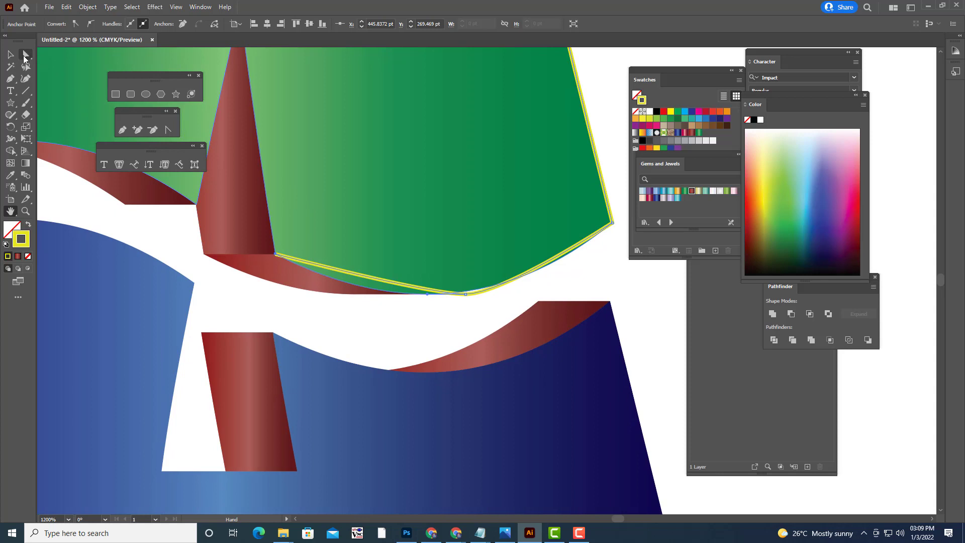
{"action": "left_click", "coordinate": [24, 59]}
{"action": "left_click_drag", "start_coordinate": [463, 297], "coordinate": [363, 301]}
{"action": "left_click_drag", "start_coordinate": [504, 292], "coordinate": [539, 284]}
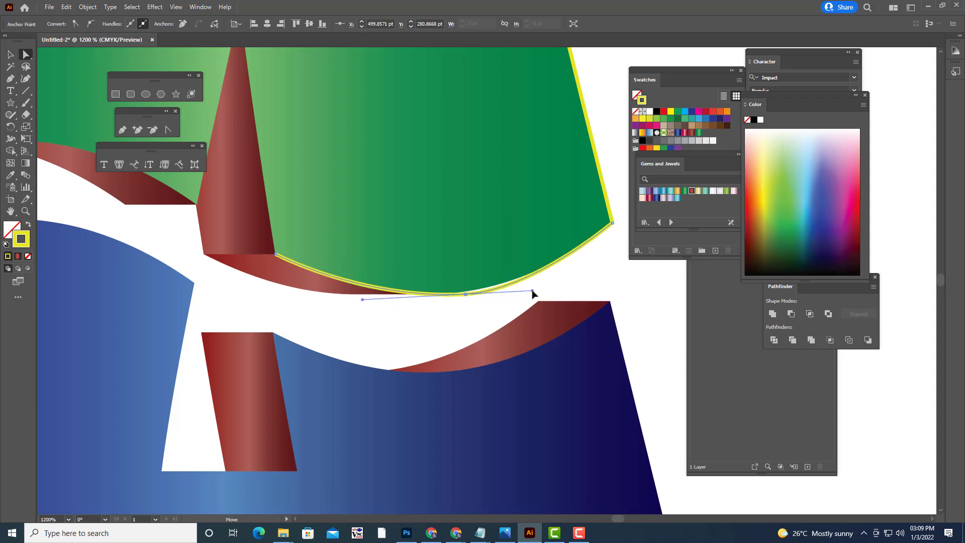
{"action": "left_click_drag", "start_coordinate": [467, 294], "coordinate": [466, 292]}
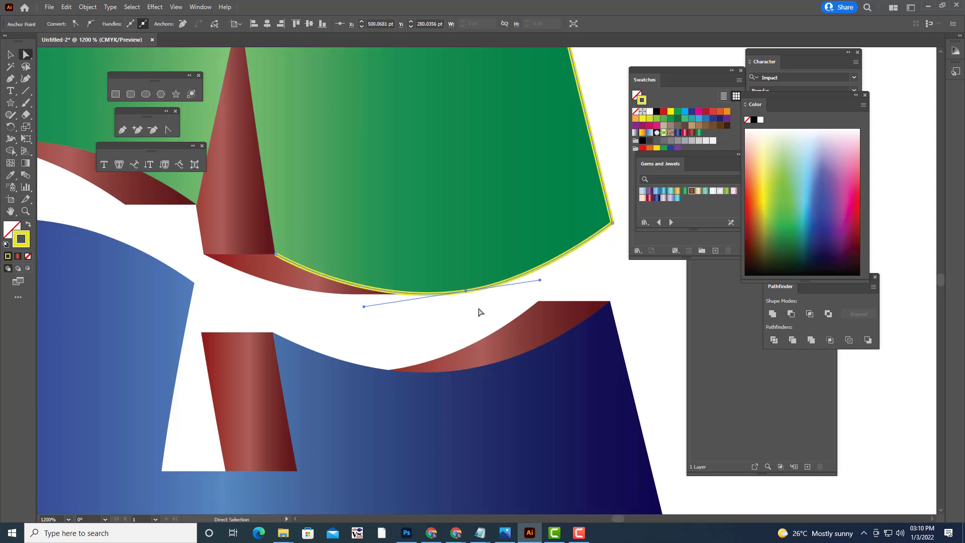
{"action": "left_click", "coordinate": [478, 312]}
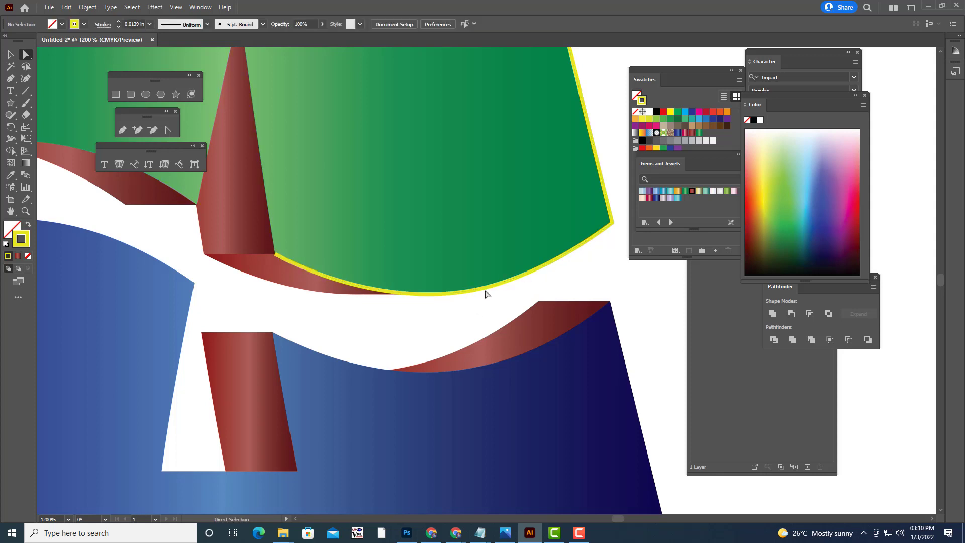
Step: Select the yellow outline around the green piece and apply Width Profile 5
{"action": "key", "text": "ctrl+minus"}
{"action": "key", "text": "ctrl+minus"}
{"action": "key", "text": "ctrl+minus"}
{"action": "key", "text": "ctrl+minus"}
{"action": "key", "text": "ctrl+plus"}
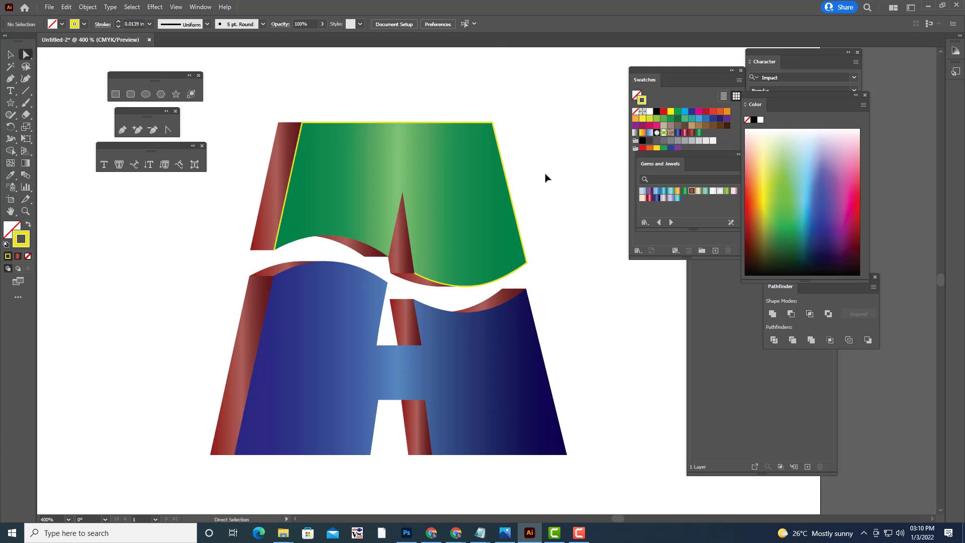
{"action": "scroll", "coordinate": [547, 177], "scroll_direction": "up", "scroll_amount": 2}
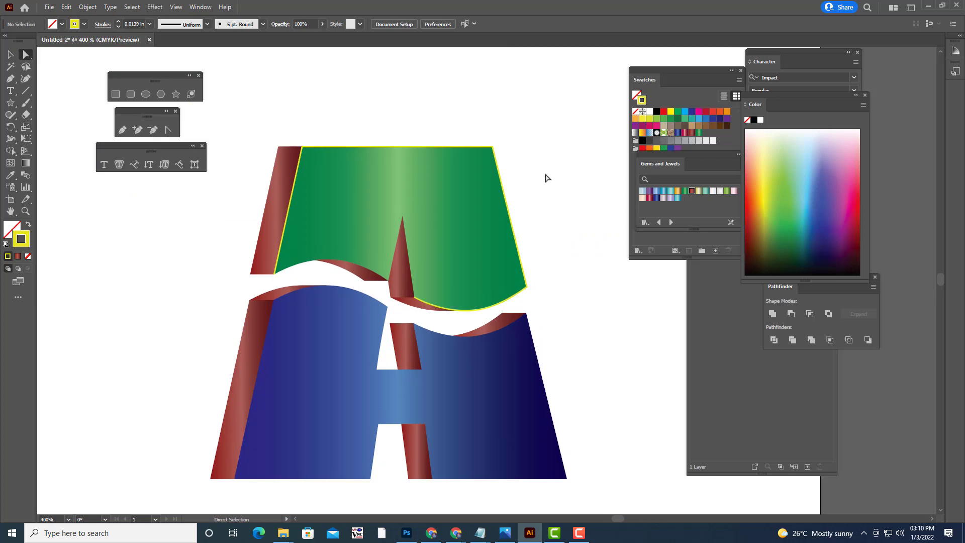
{"action": "scroll", "coordinate": [542, 177], "scroll_direction": "down", "scroll_amount": 4}
{"action": "scroll", "coordinate": [542, 178], "scroll_direction": "down", "scroll_amount": 3}
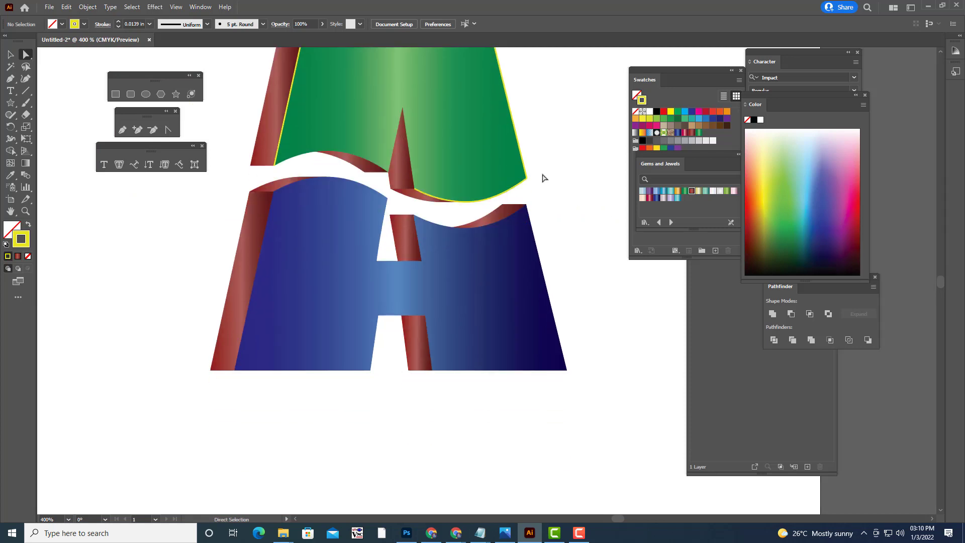
{"action": "scroll", "coordinate": [564, 141], "scroll_direction": "up", "scroll_amount": 2}
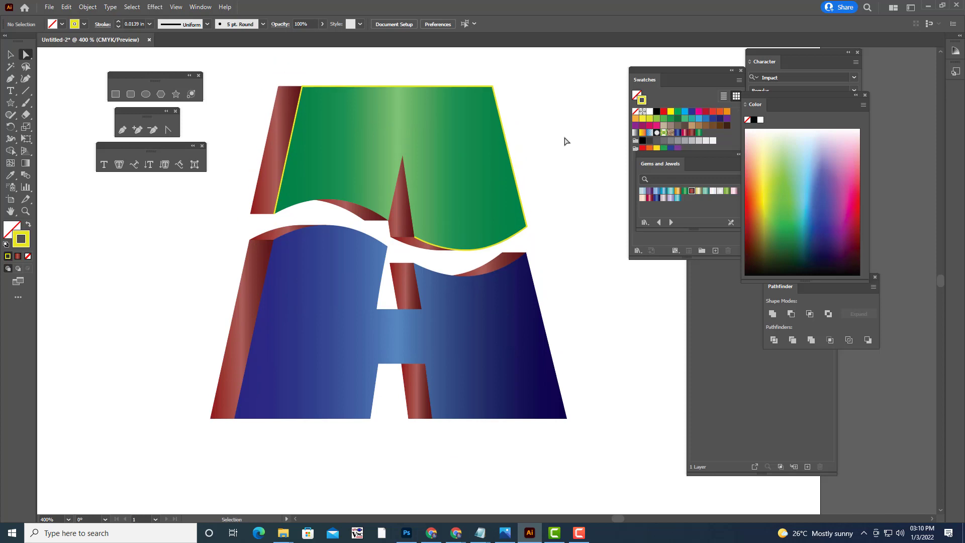
{"action": "key", "text": "ctrl+minus"}
{"action": "key", "text": "ctrl+minus"}
{"action": "key", "text": "ctrl+plus"}
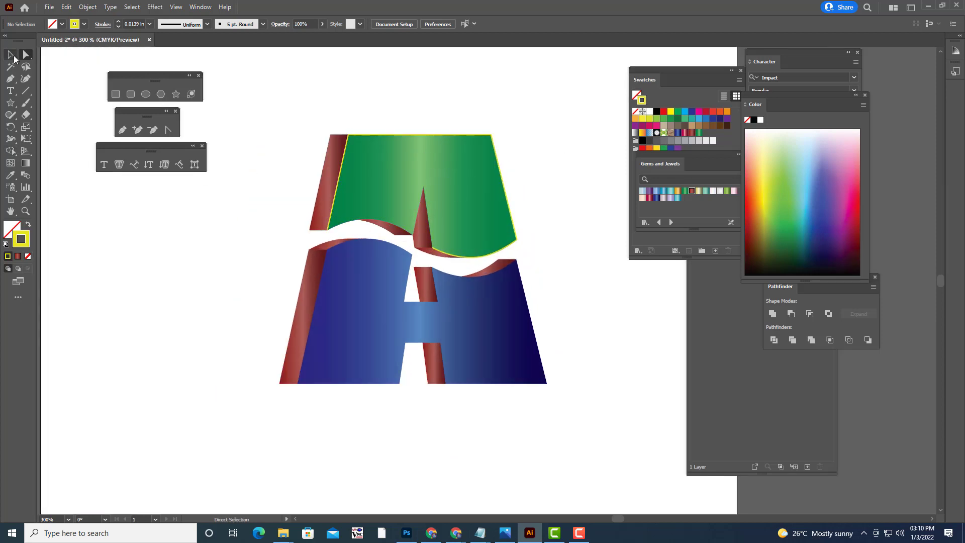
{"action": "left_click", "coordinate": [10, 54]}
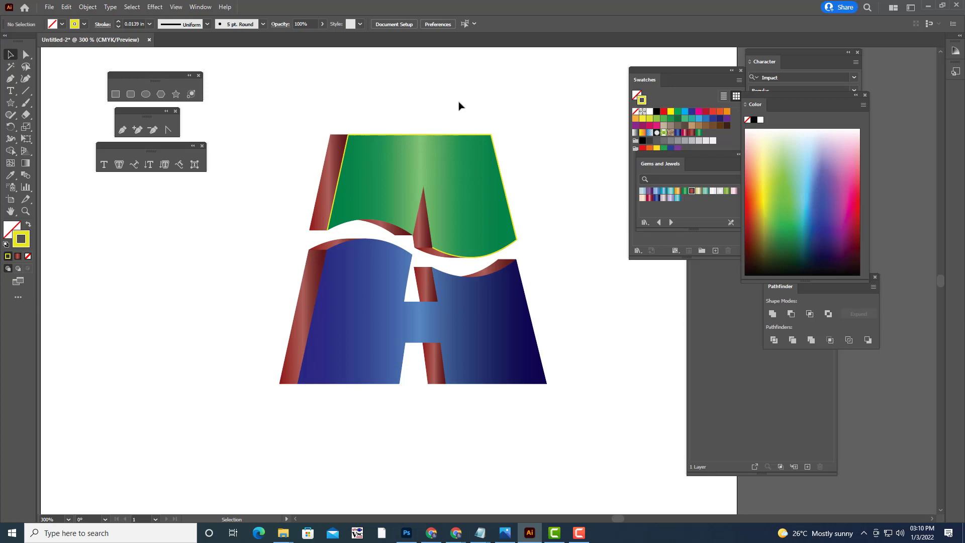
{"action": "left_click", "coordinate": [504, 187]}
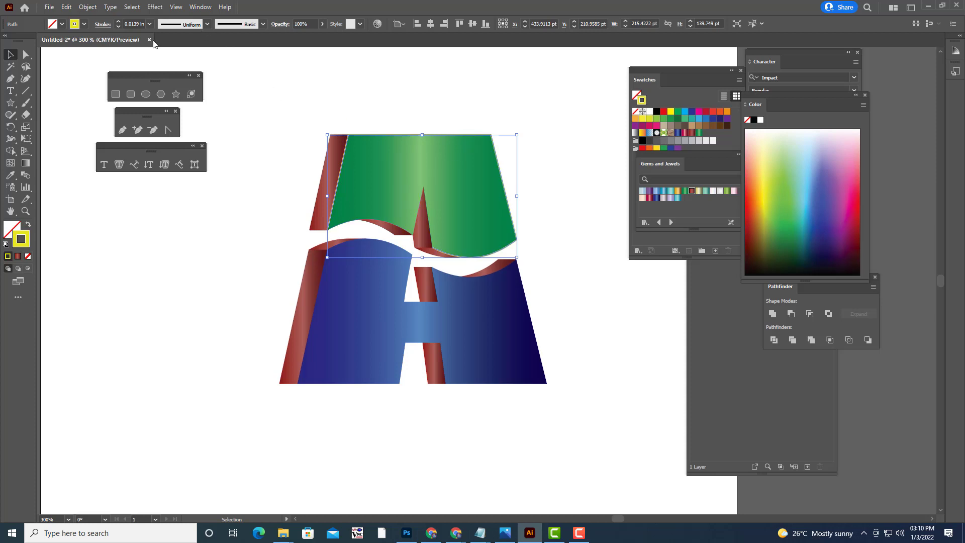
{"action": "left_click", "coordinate": [207, 25]}
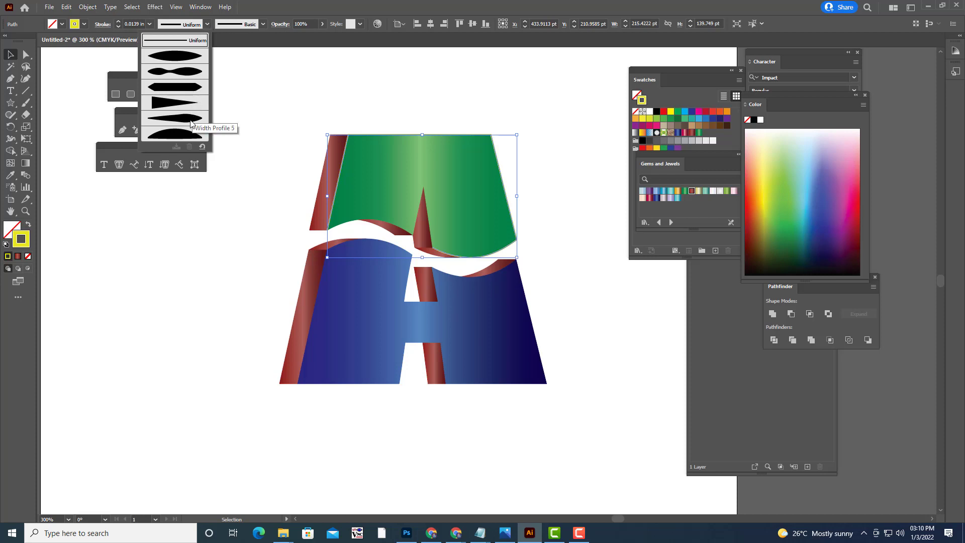
{"action": "left_click", "coordinate": [191, 122]}
Step: Select the green top shape and set its outline stroke weight to 0.0625 in
{"action": "left_click", "coordinate": [405, 102]}
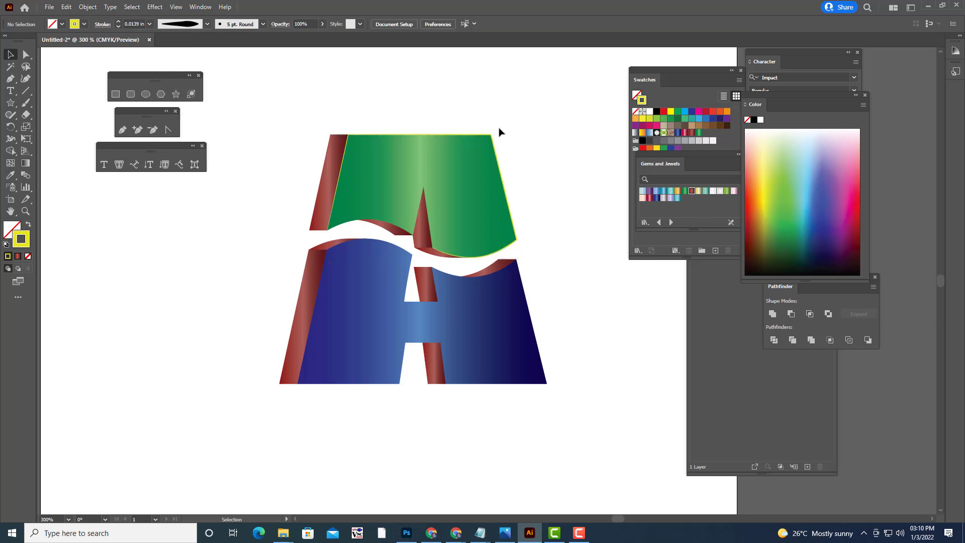
{"action": "scroll", "coordinate": [663, 282], "scroll_direction": "up", "scroll_amount": 1}
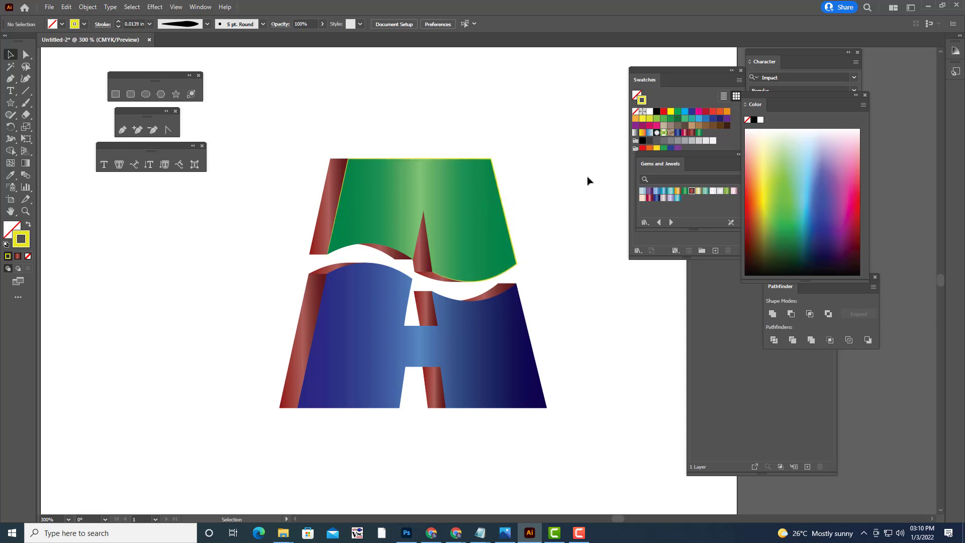
{"action": "key", "text": "ctrl+plus"}
{"action": "key", "text": "ctrl+plus"}
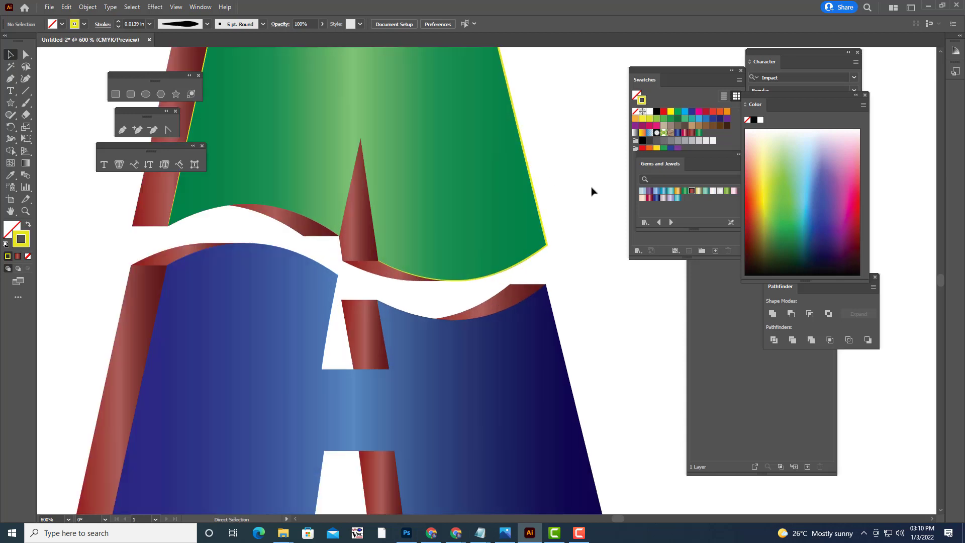
{"action": "left_click", "coordinate": [548, 244]}
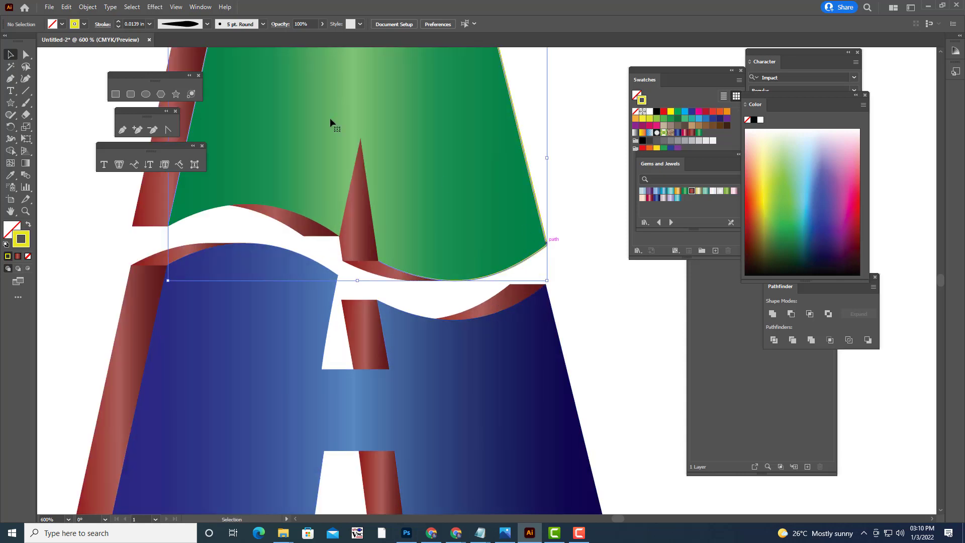
{"action": "left_click", "coordinate": [149, 23]}
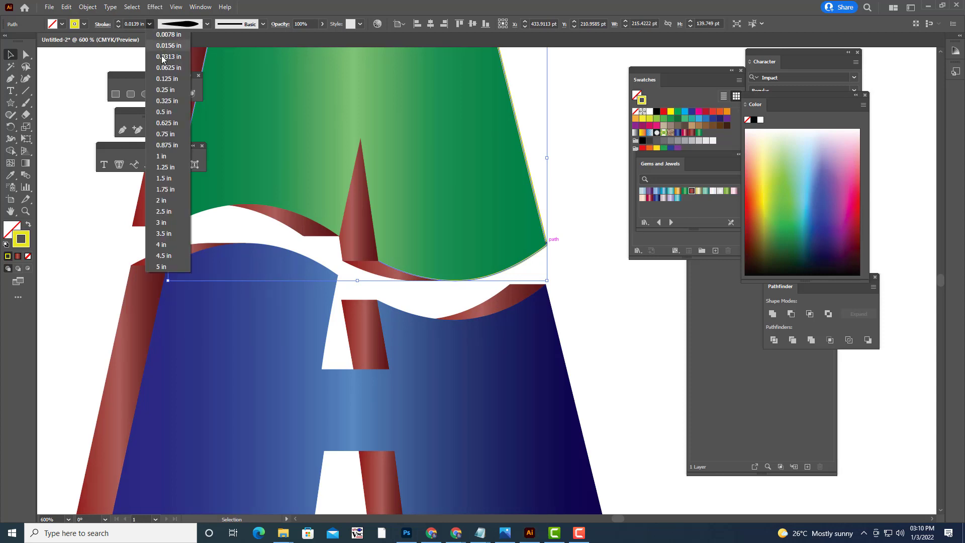
{"action": "left_click", "coordinate": [168, 68]}
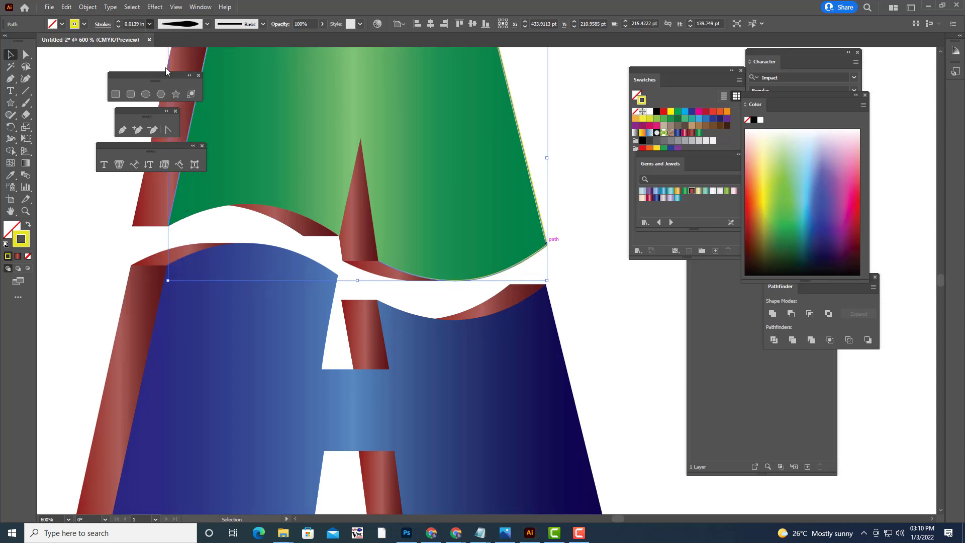
{"action": "key", "text": "minus"}
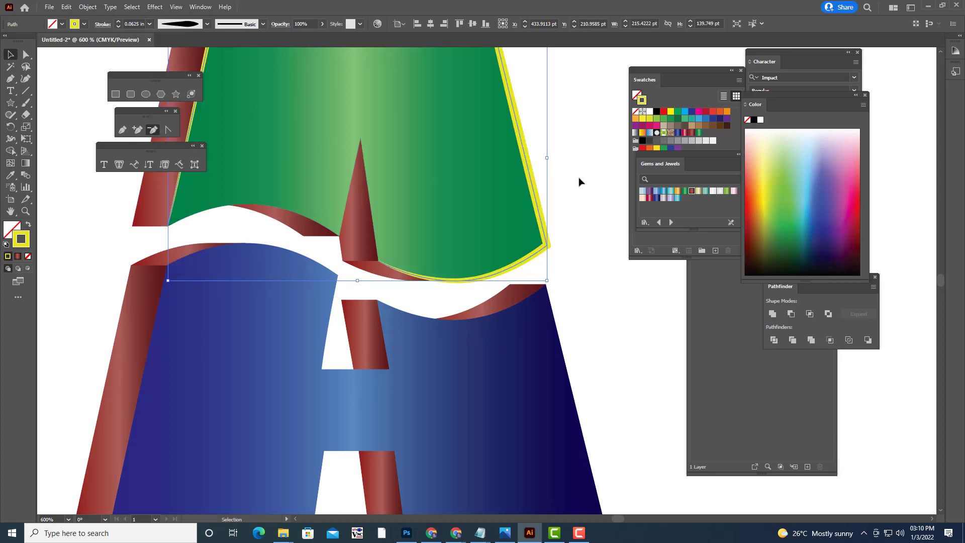
{"action": "scroll", "coordinate": [578, 181], "scroll_direction": "up", "scroll_amount": 1}
Step: Reduce the green shape's outline stroke weight to 0.0313 in and preview it
{"action": "left_click", "coordinate": [12, 62]}
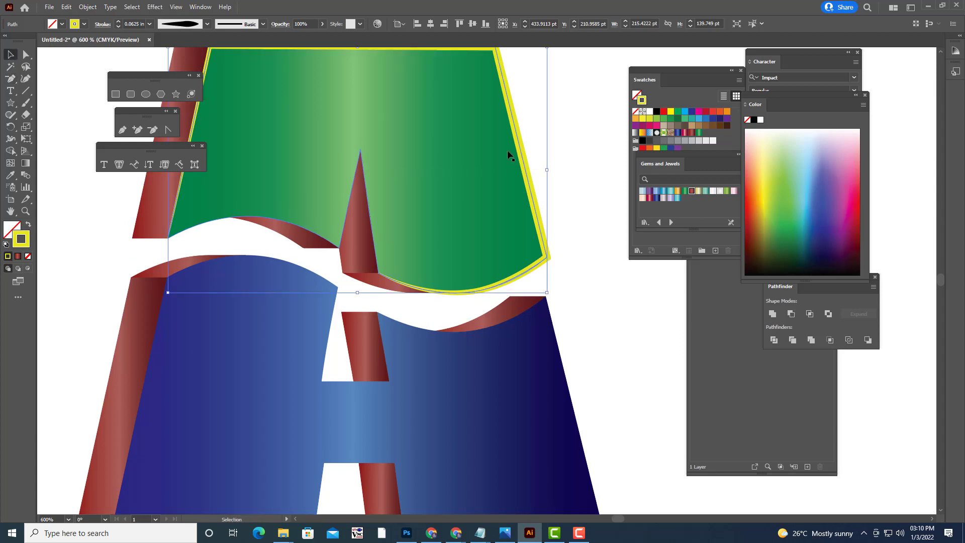
{"action": "left_click", "coordinate": [598, 134]}
{"action": "key", "text": "ctrl+minus"}
{"action": "key", "text": "ctrl+minus"}
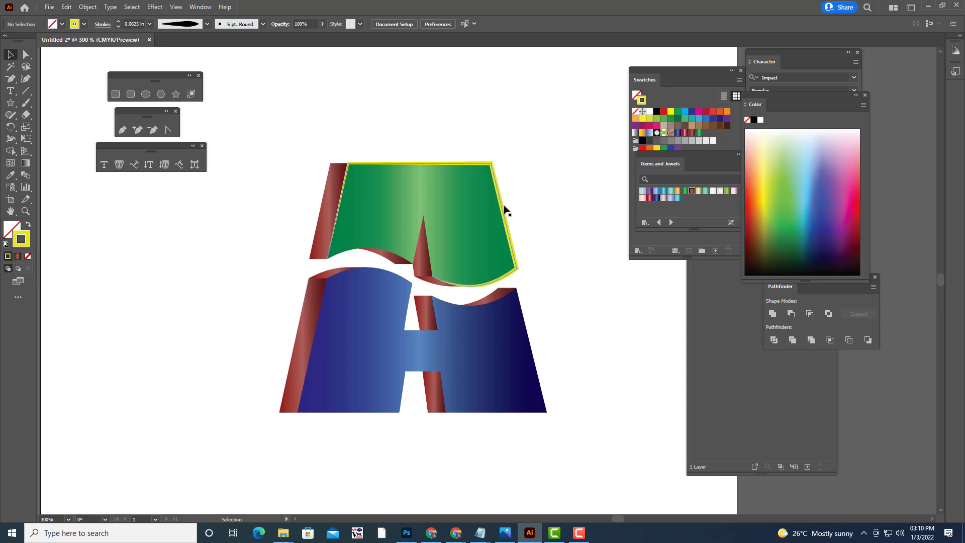
{"action": "left_click", "coordinate": [505, 208]}
{"action": "left_click", "coordinate": [149, 24]}
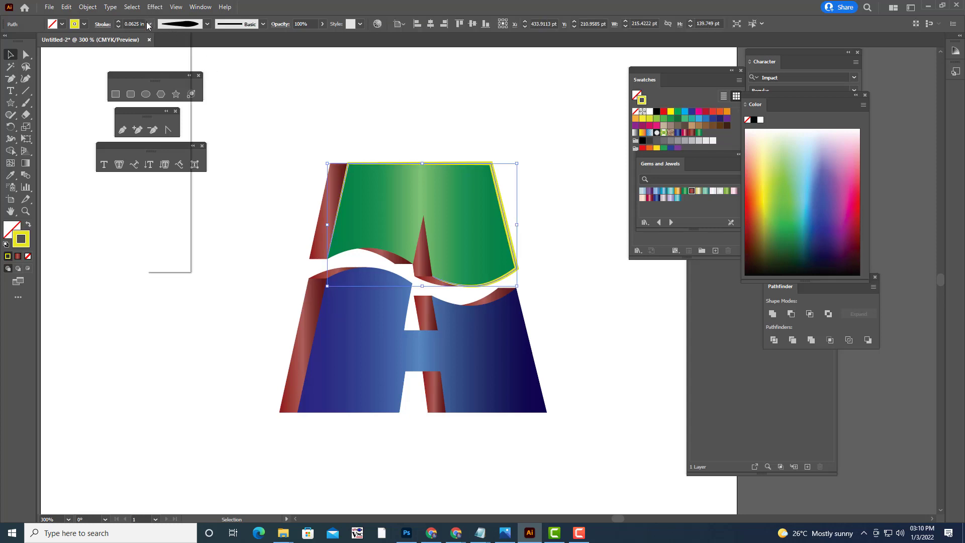
{"action": "left_click", "coordinate": [178, 57]}
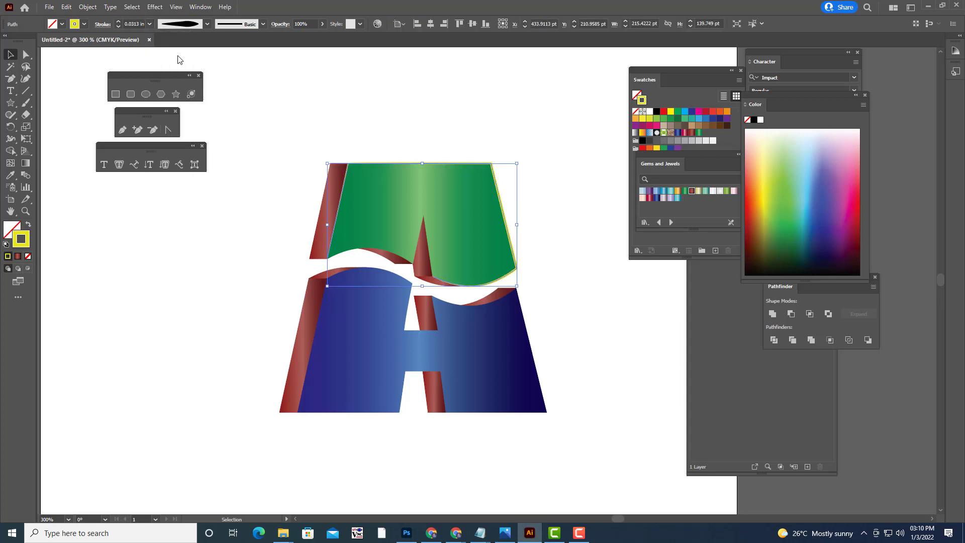
{"action": "left_click", "coordinate": [420, 103]}
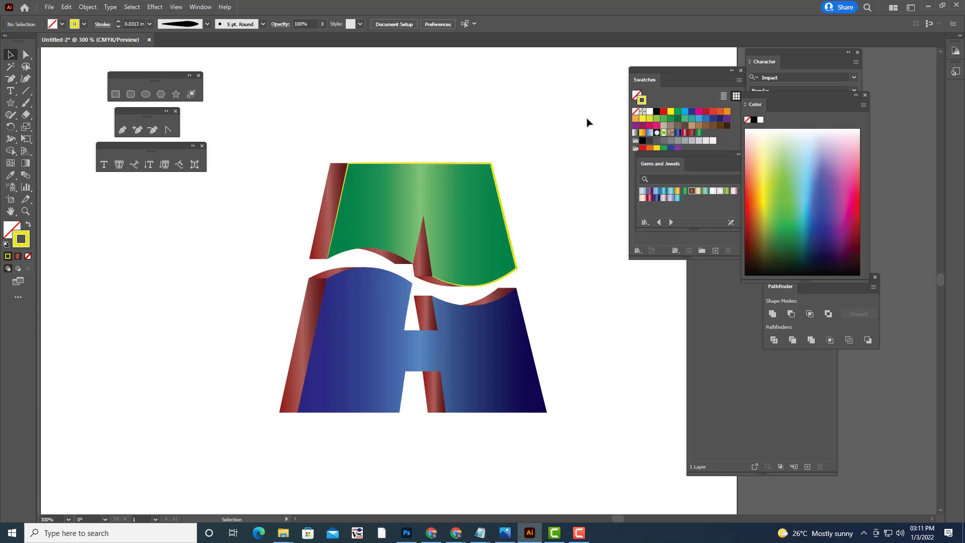
Step: Thin the green shape's outline further to 0.0156 in and check the result
{"action": "left_click", "coordinate": [506, 224]}
{"action": "left_click", "coordinate": [150, 25]}
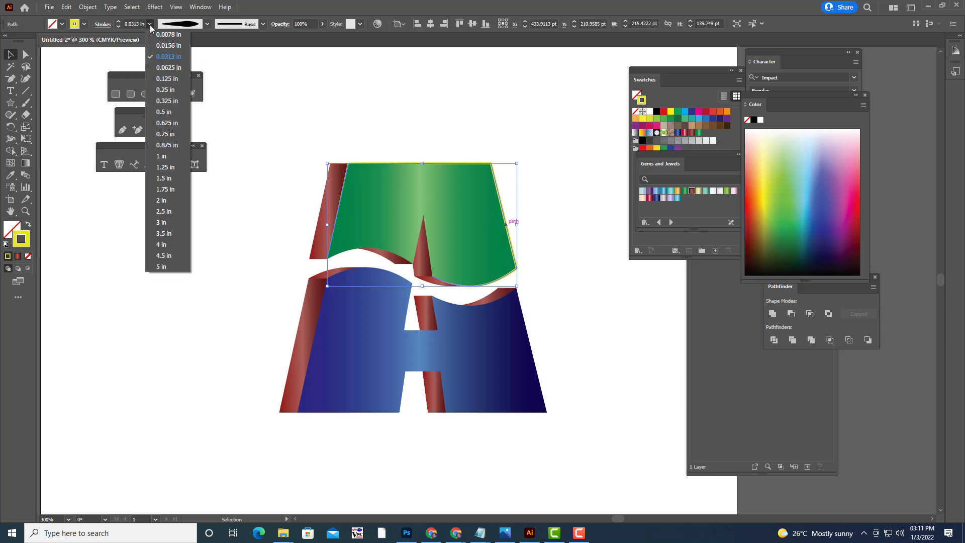
{"action": "left_click", "coordinate": [169, 46]}
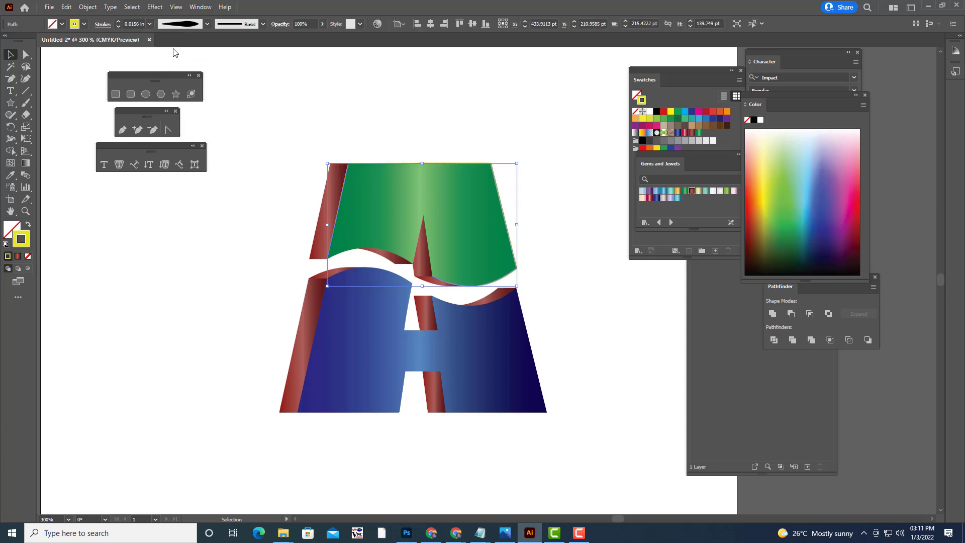
{"action": "left_click", "coordinate": [414, 99]}
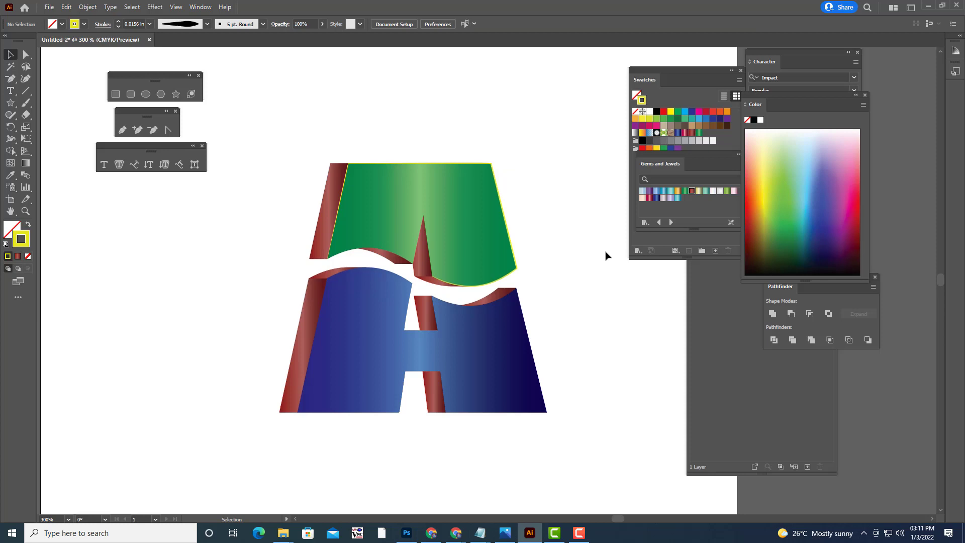
{"action": "scroll", "coordinate": [605, 256], "scroll_direction": "down", "scroll_amount": 2}
{"action": "scroll", "coordinate": [601, 256], "scroll_direction": "down", "scroll_amount": 2}
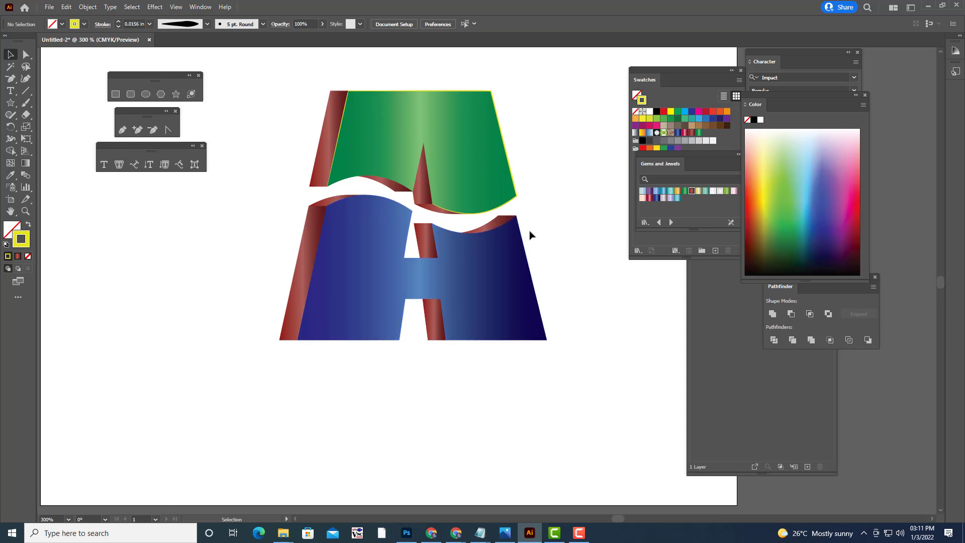
{"action": "scroll", "coordinate": [530, 233], "scroll_direction": "up", "scroll_amount": 1}
Step: Draw a Pen path along the blue piece's top curve down to its bottom-left corner
{"action": "left_click", "coordinate": [123, 130]}
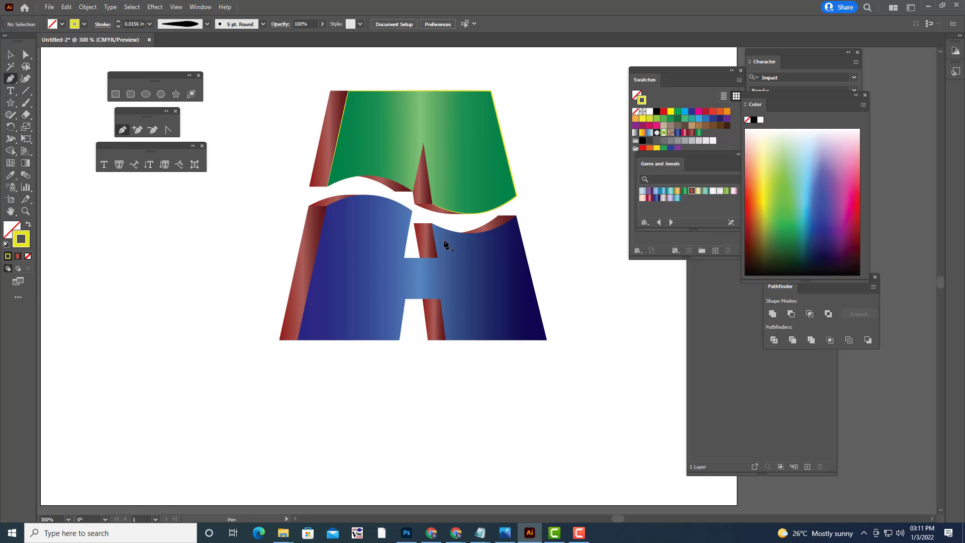
{"action": "left_click", "coordinate": [413, 212]}
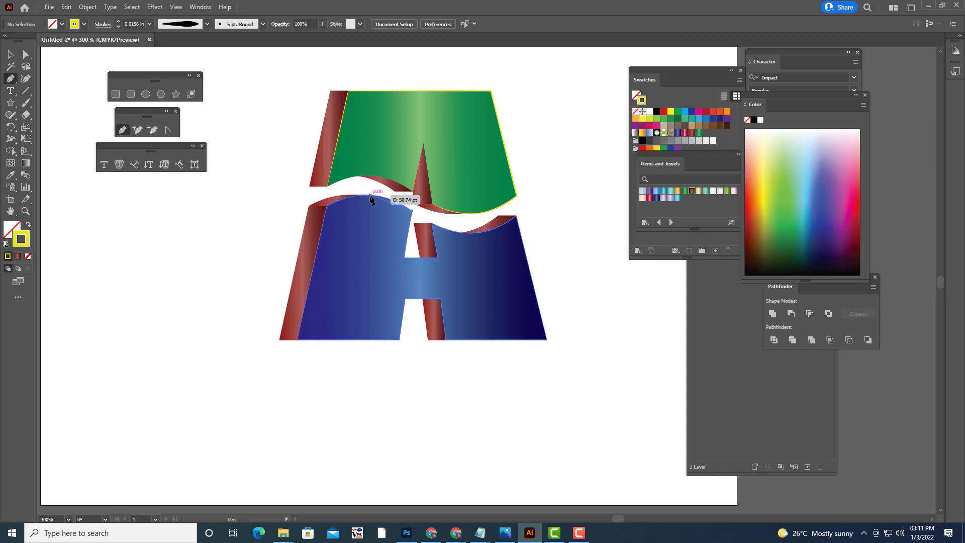
{"action": "left_click_drag", "start_coordinate": [374, 195], "coordinate": [357, 199]}
{"action": "left_click", "coordinate": [326, 206]}
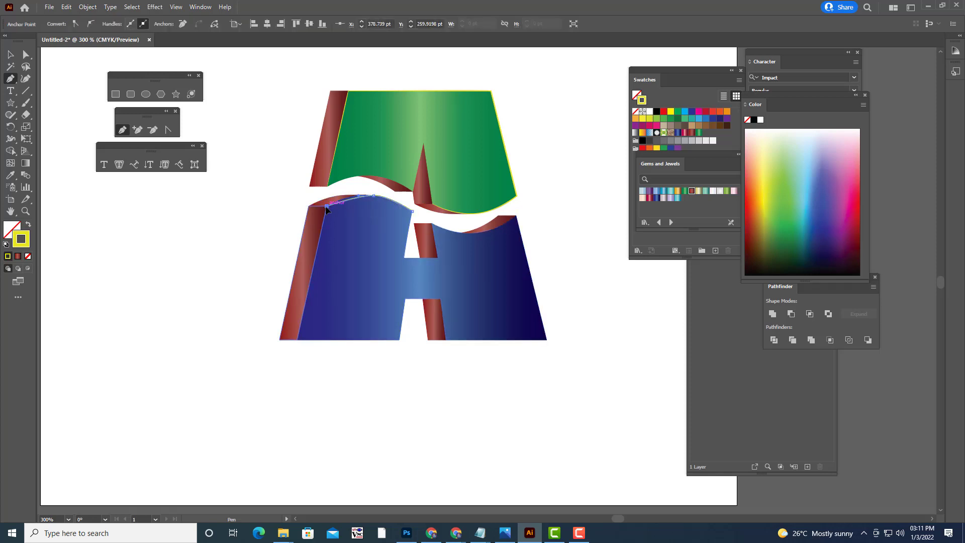
{"action": "left_click", "coordinate": [297, 341]}
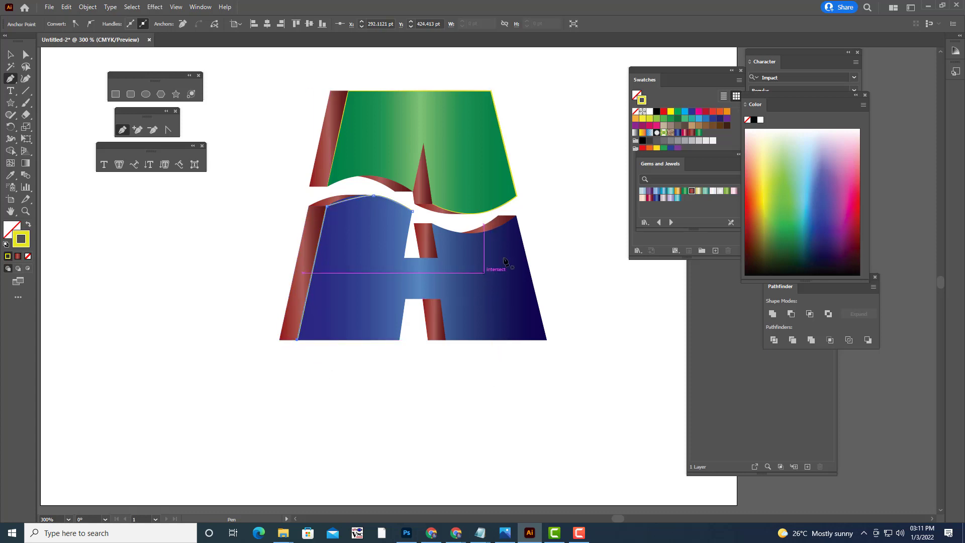
Step: Adjust the top anchor's handles so the curve follows the blue piece's wavy edge
{"action": "key", "text": "ctrl+equal"}
{"action": "key", "text": "ctrl+equal"}
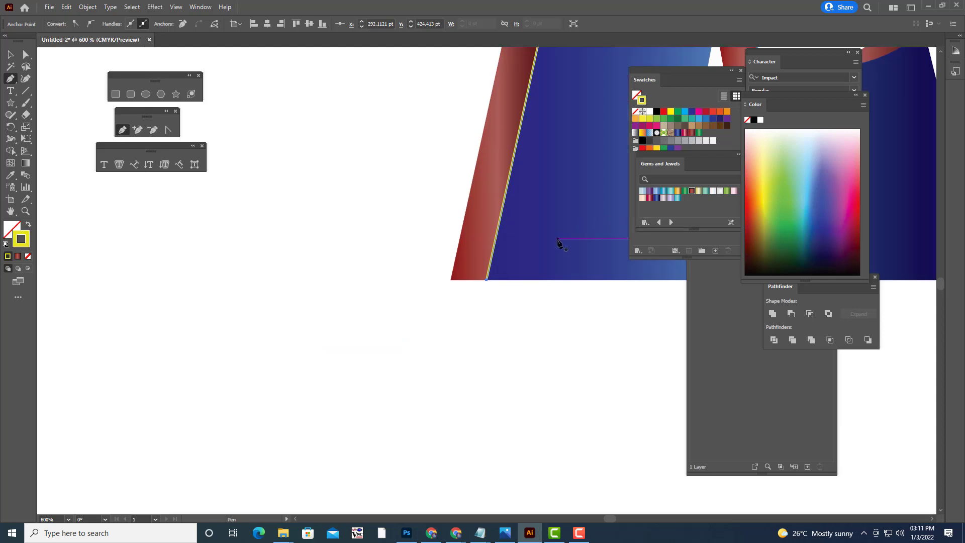
{"action": "key", "text": "ctrl+equal"}
{"action": "scroll", "coordinate": [302, 387], "scroll_direction": "up", "scroll_amount": 5}
{"action": "scroll", "coordinate": [301, 386], "scroll_direction": "right", "scroll_amount": 5}
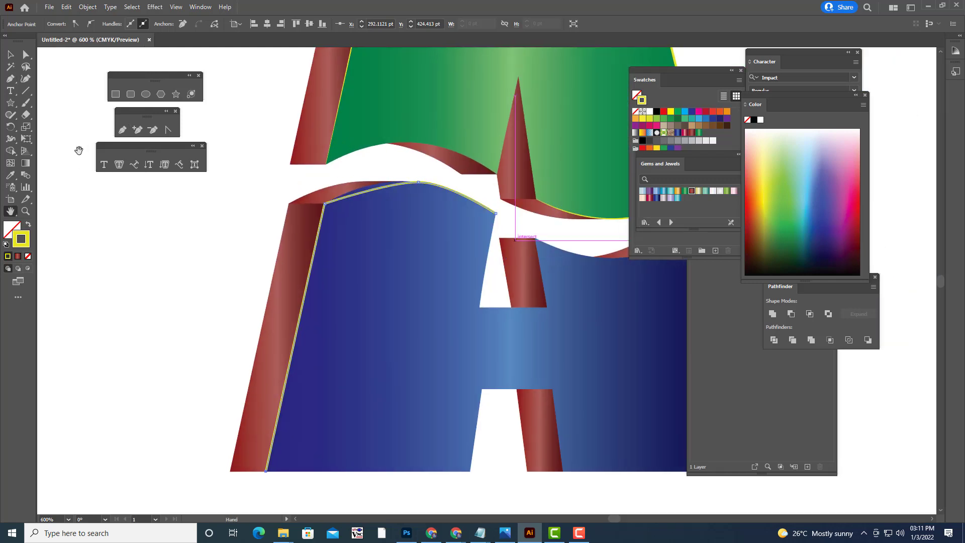
{"action": "left_click_drag", "start_coordinate": [420, 182], "coordinate": [381, 177]}
{"action": "left_click_drag", "start_coordinate": [450, 188], "coordinate": [457, 187]}
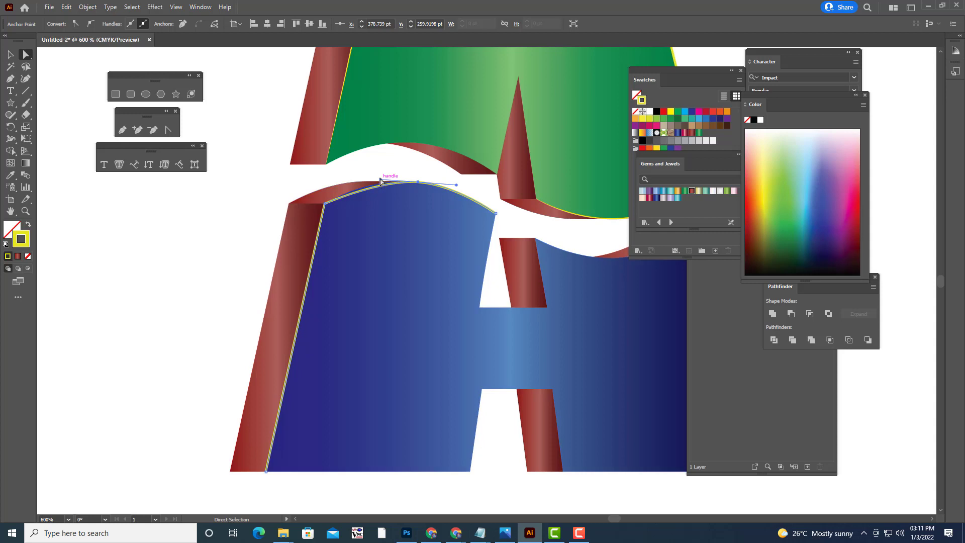
{"action": "left_click_drag", "start_coordinate": [381, 180], "coordinate": [371, 178]}
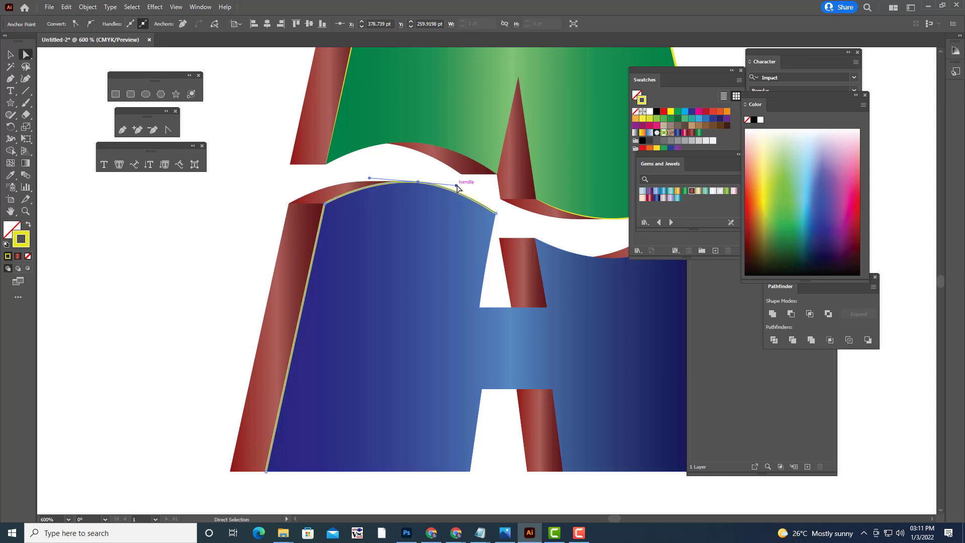
{"action": "left_click_drag", "start_coordinate": [457, 185], "coordinate": [460, 187]}
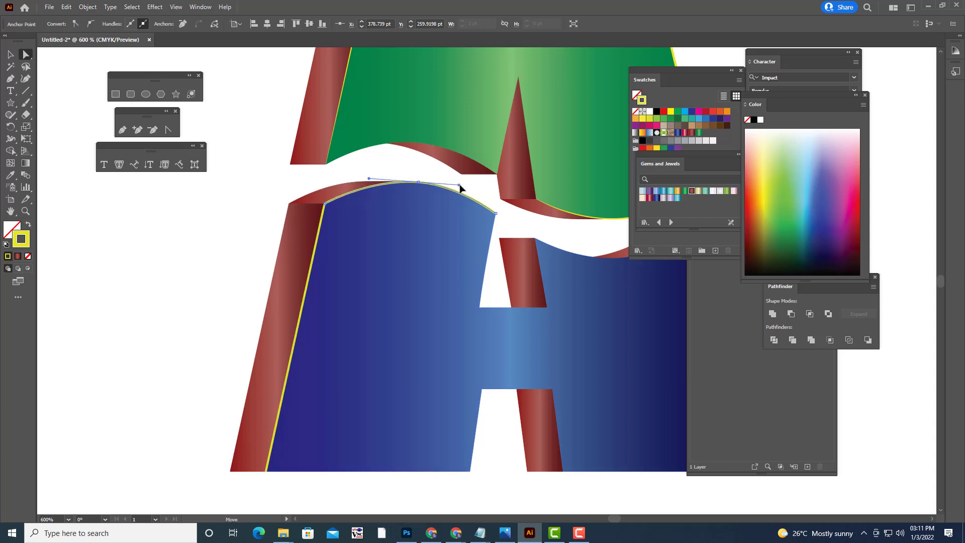
{"action": "left_click", "coordinate": [267, 205]}
{"action": "scroll", "coordinate": [270, 203], "scroll_direction": "down", "scroll_amount": 2}
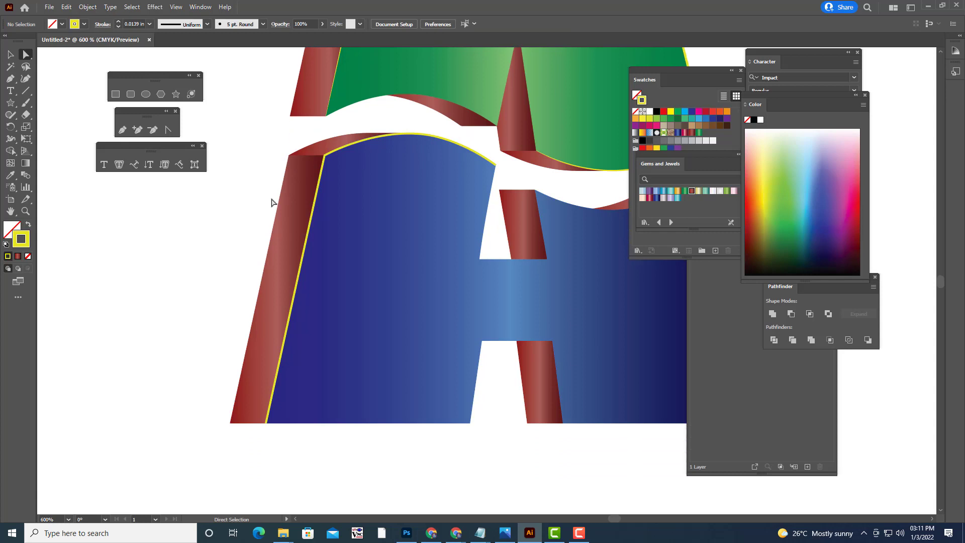
{"action": "key", "text": "ctrl+0"}
{"action": "key", "text": "ctrl+equal"}
{"action": "key", "text": "ctrl+equal"}
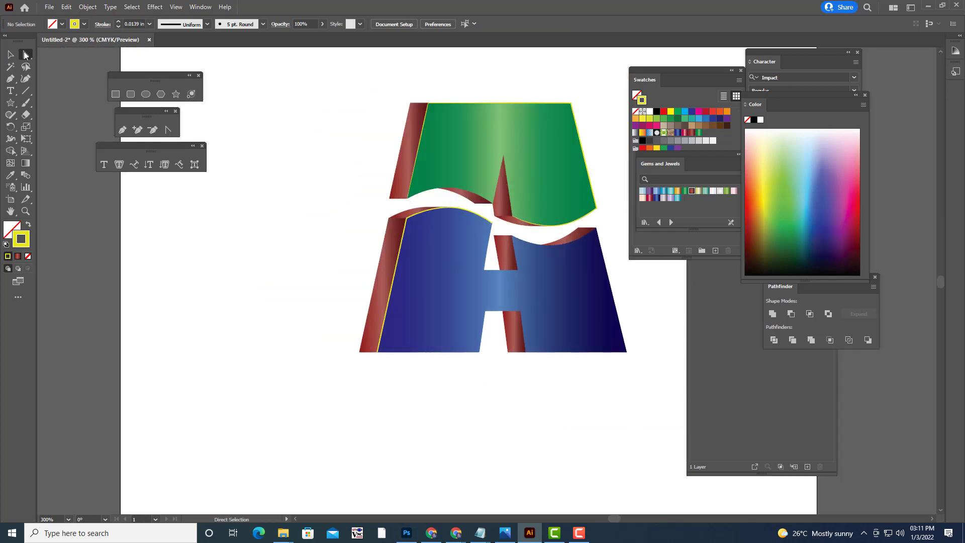
Step: Give the left blue piece's yellow line a tapered width profile and 0.0313 in stroke
{"action": "left_click", "coordinate": [11, 54]}
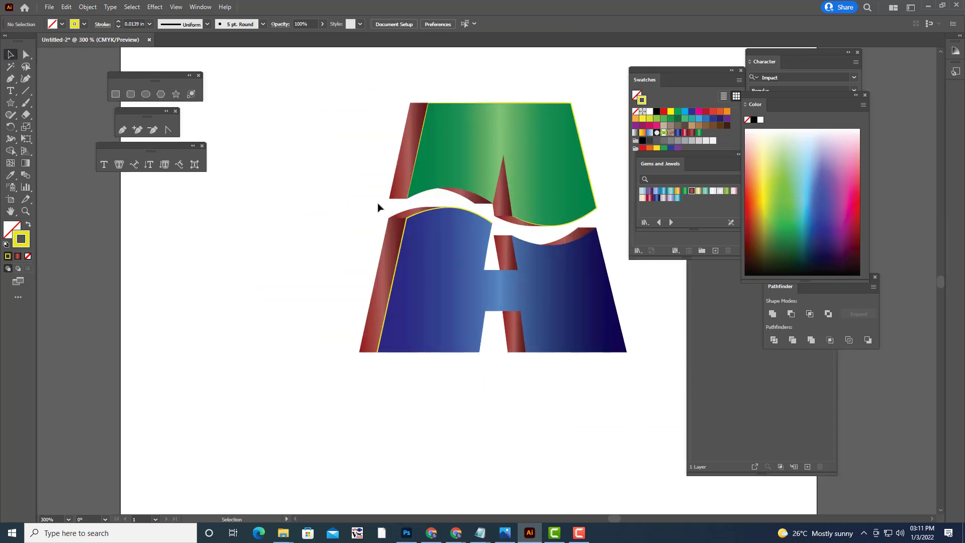
{"action": "left_click", "coordinate": [407, 227]}
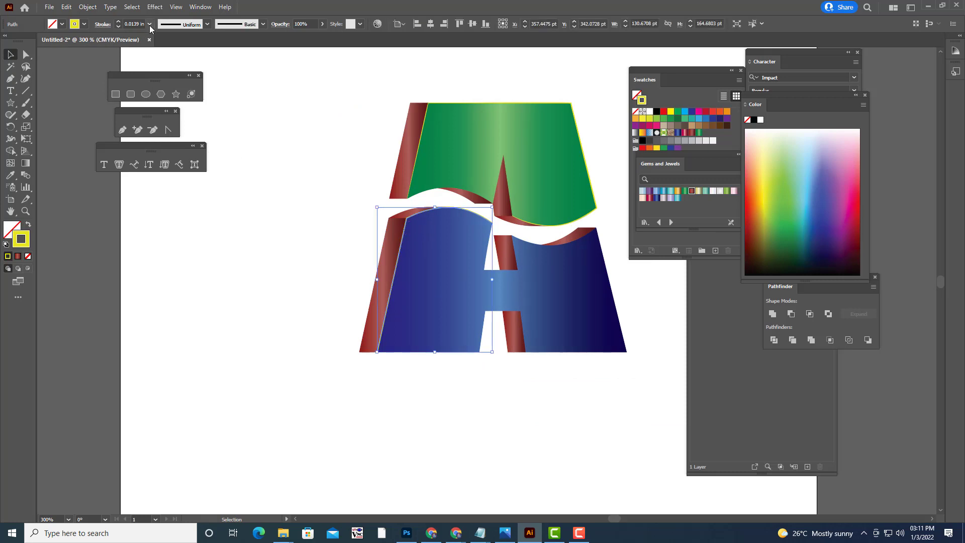
{"action": "left_click", "coordinate": [205, 25]}
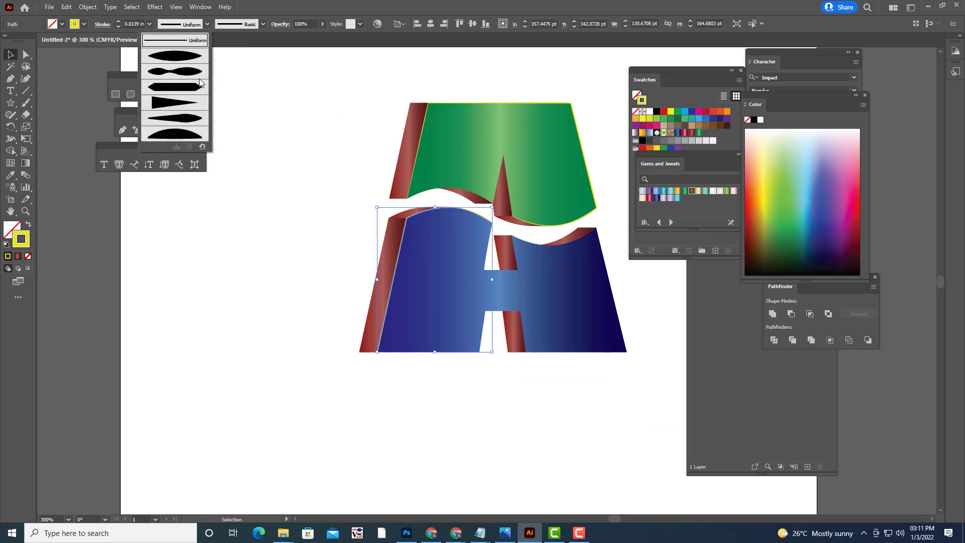
{"action": "left_click", "coordinate": [191, 121]}
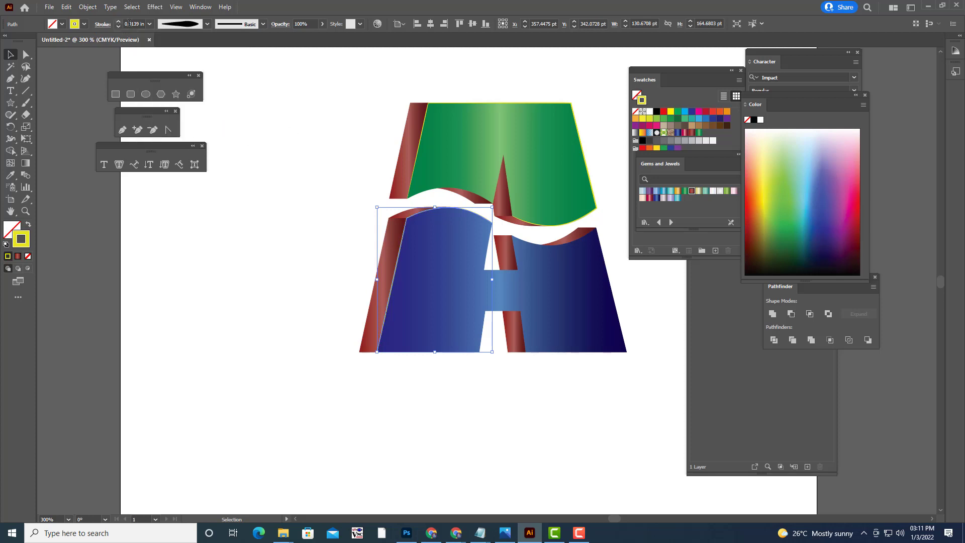
{"action": "left_click", "coordinate": [150, 25]}
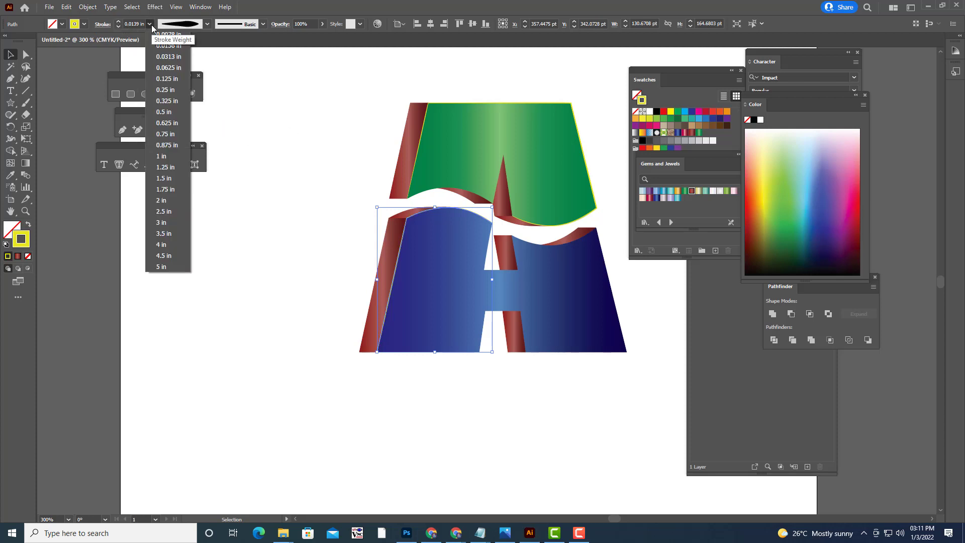
{"action": "left_click", "coordinate": [178, 67]}
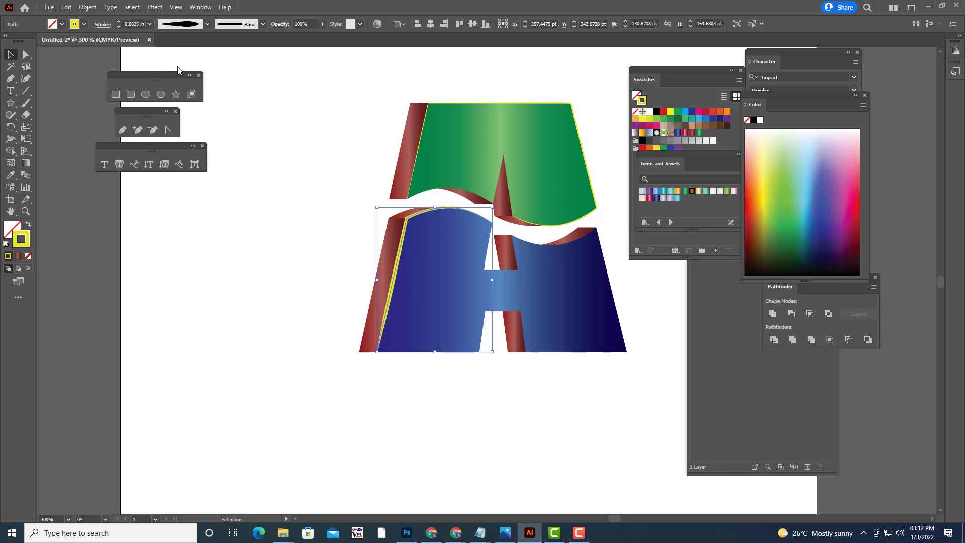
{"action": "left_click", "coordinate": [149, 23]}
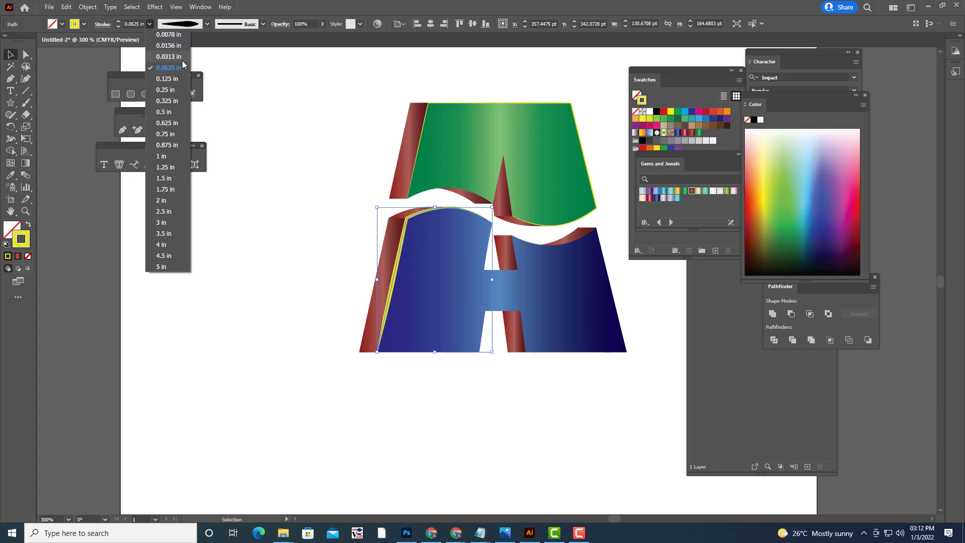
{"action": "left_click", "coordinate": [179, 57]}
{"action": "left_click", "coordinate": [301, 138]}
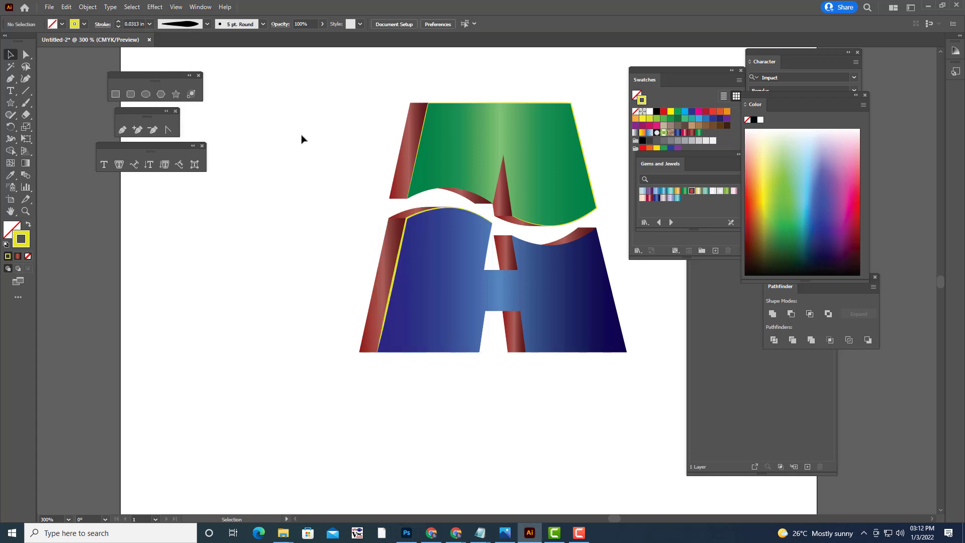
Step: Trace a Pen line along the right blue piece's top curve down to its bottom-right corner
{"action": "key", "text": "ctrl+minus"}
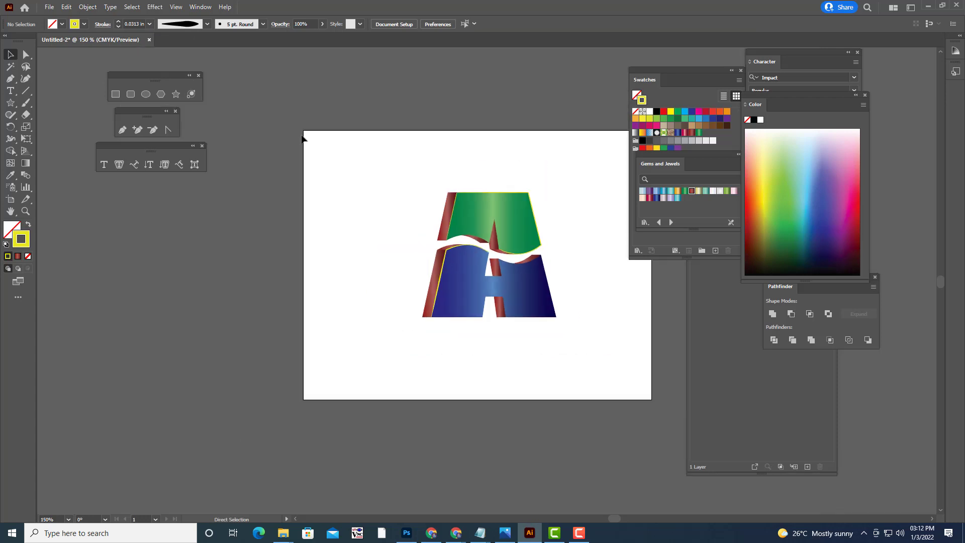
{"action": "key", "text": "ctrl+plus"}
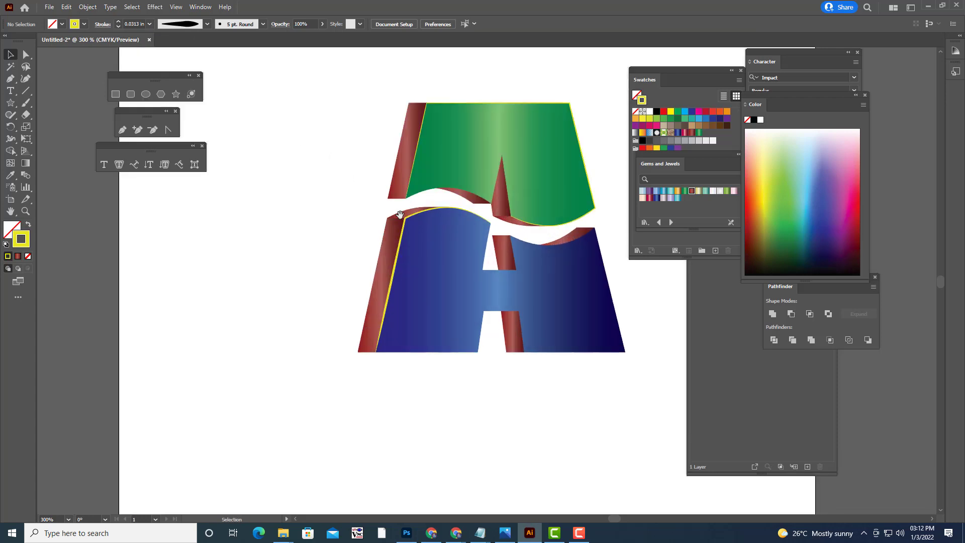
{"action": "left_click_drag", "start_coordinate": [424, 212], "coordinate": [258, 181]}
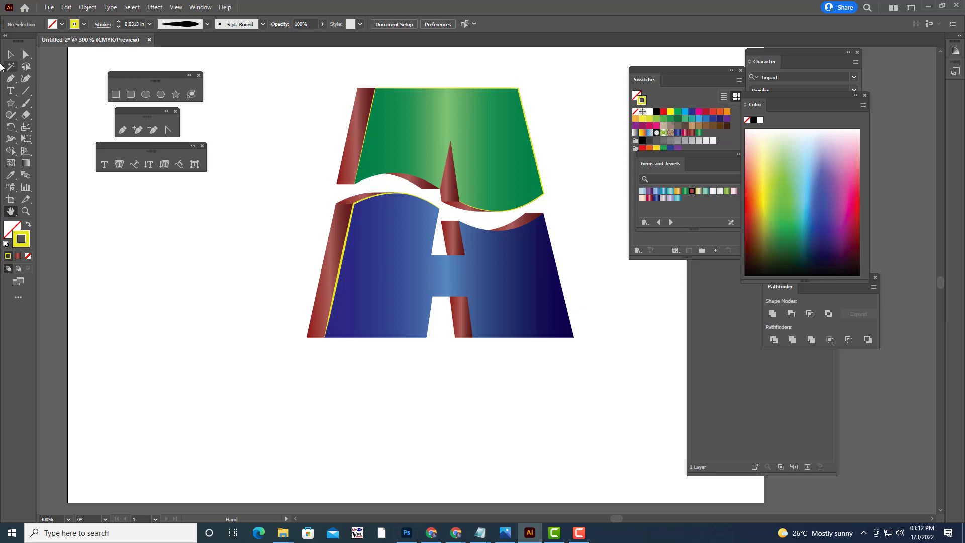
{"action": "left_click", "coordinate": [11, 55]}
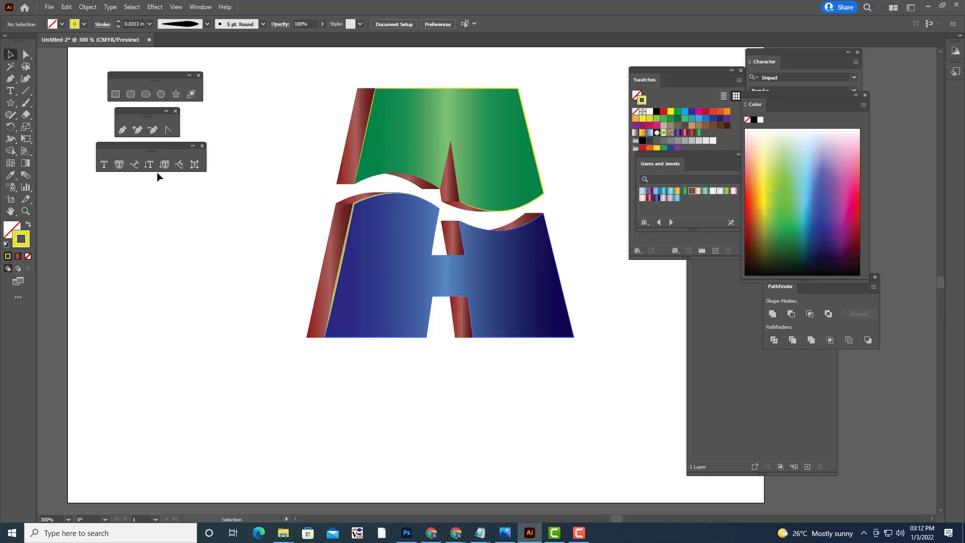
{"action": "left_click", "coordinate": [122, 129]}
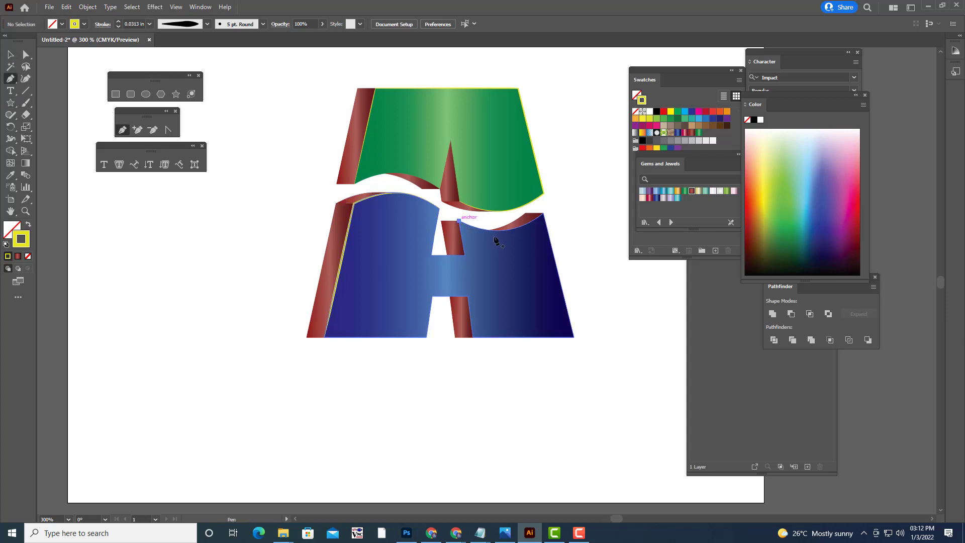
{"action": "left_click_drag", "start_coordinate": [459, 221], "coordinate": [505, 233]}
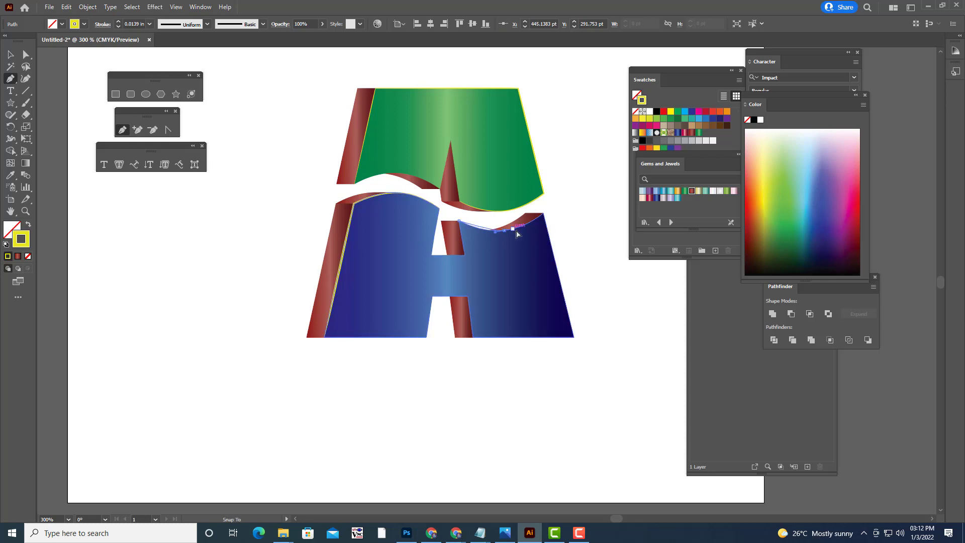
{"action": "left_click", "coordinate": [525, 225]}
{"action": "left_click", "coordinate": [524, 229]}
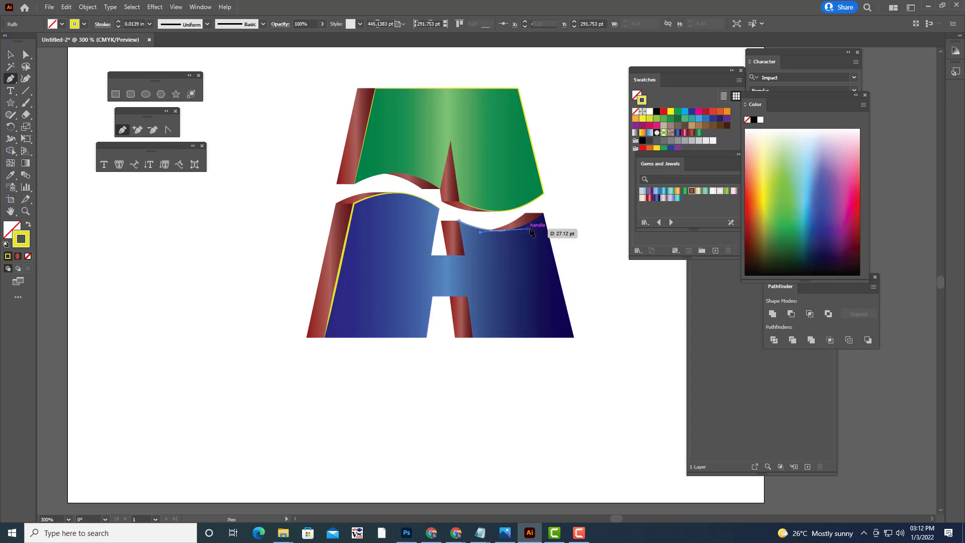
{"action": "left_click", "coordinate": [544, 213]}
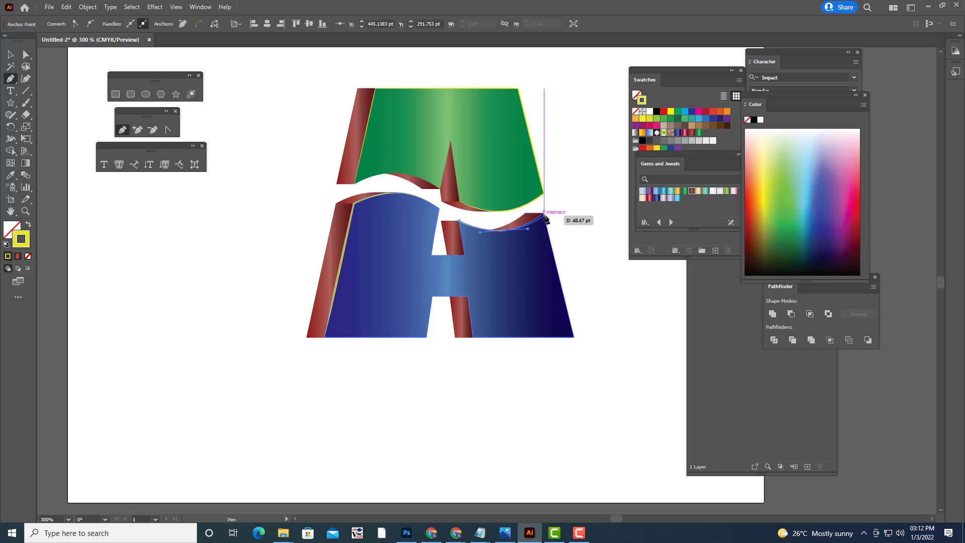
{"action": "left_click", "coordinate": [573, 336]}
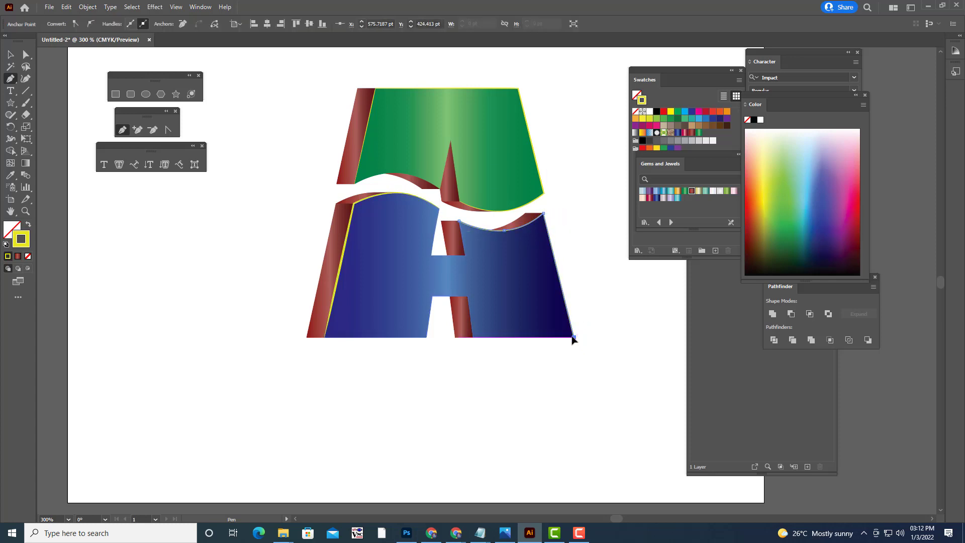
Step: Reshape the new line's middle point so the curve follows the blue edge
{"action": "key", "text": "a"}
{"action": "left_click", "coordinate": [534, 235]}
{"action": "left_click", "coordinate": [503, 230]}
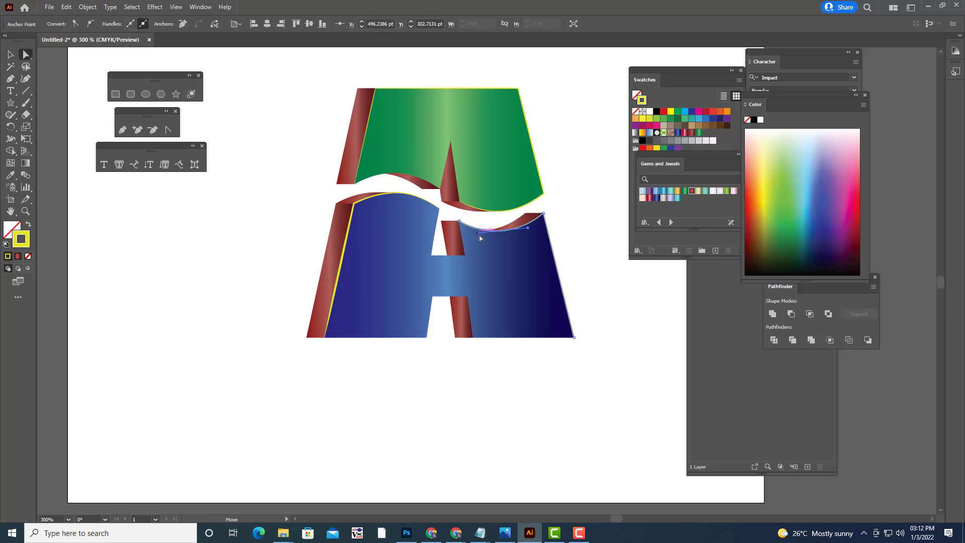
{"action": "left_click_drag", "start_coordinate": [527, 230], "coordinate": [533, 230]}
{"action": "left_click", "coordinate": [10, 54]}
{"action": "left_click", "coordinate": [565, 144]}
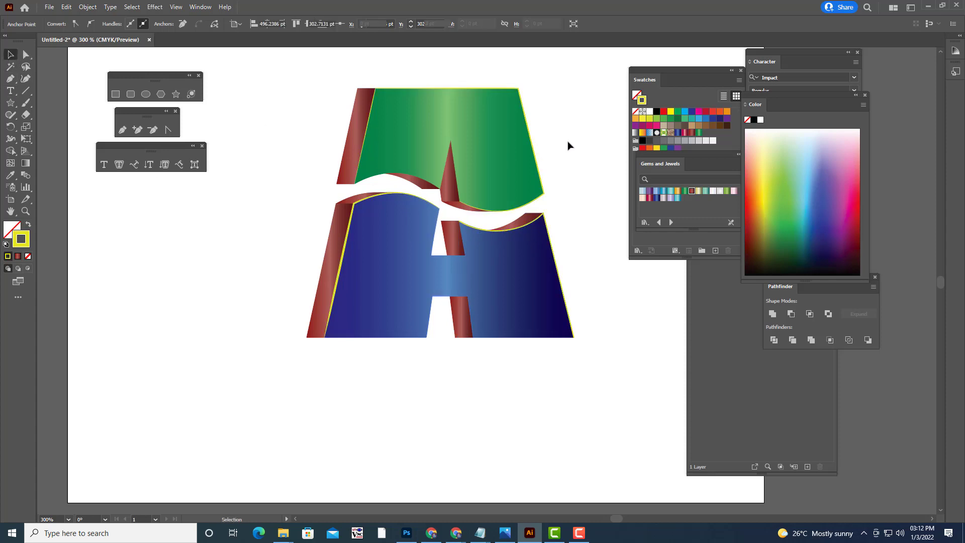
Step: Give the right blue piece's new yellow line a tapered profile and 0.0313 in weight
{"action": "left_click", "coordinate": [549, 233]}
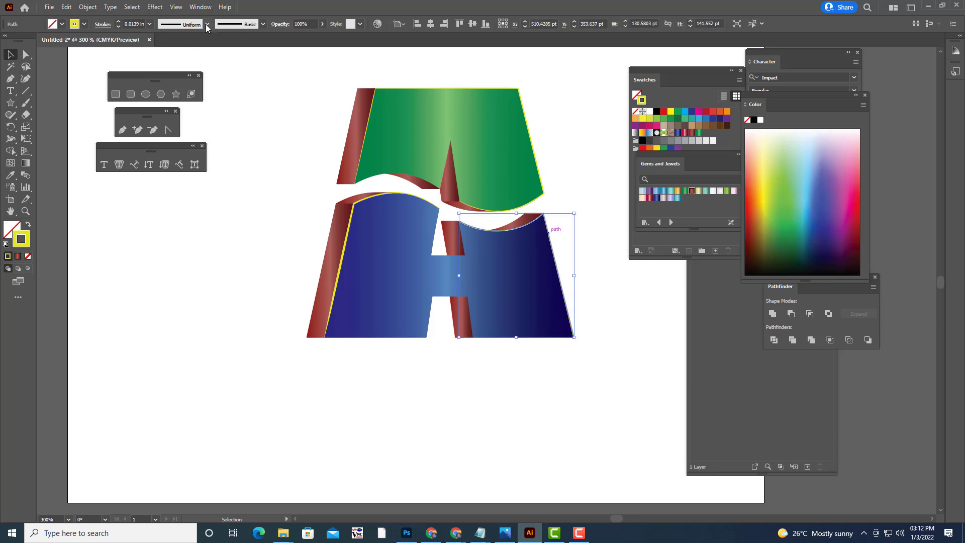
{"action": "left_click", "coordinate": [206, 24]}
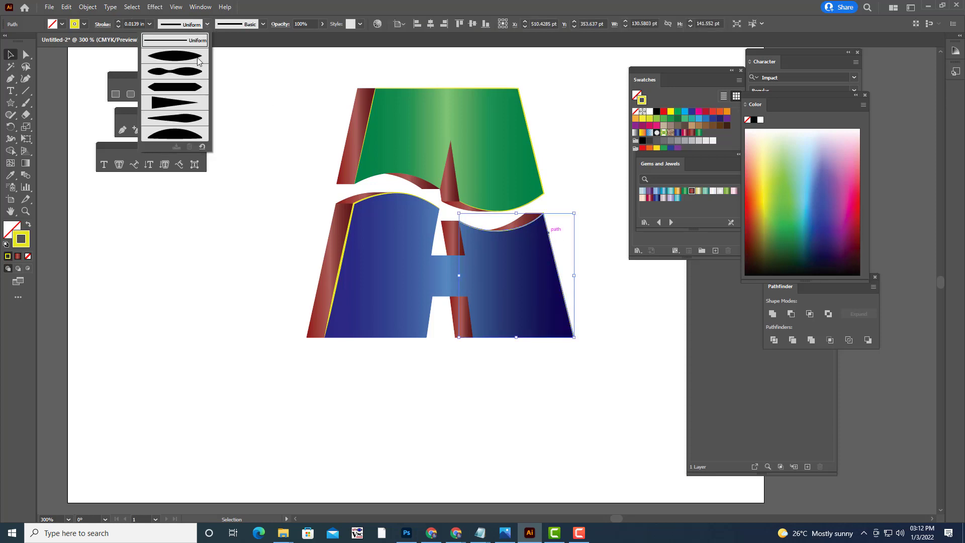
{"action": "left_click", "coordinate": [186, 118]}
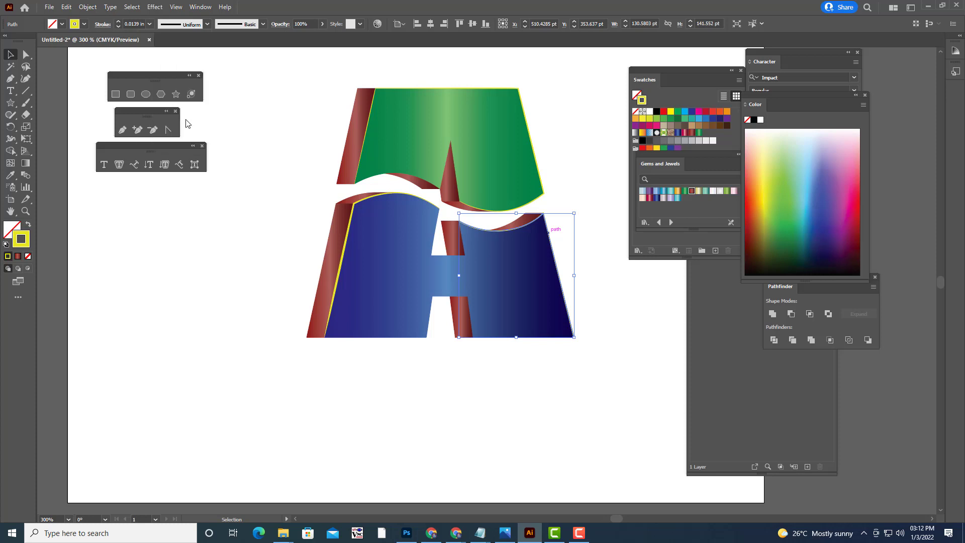
{"action": "left_click", "coordinate": [150, 24]}
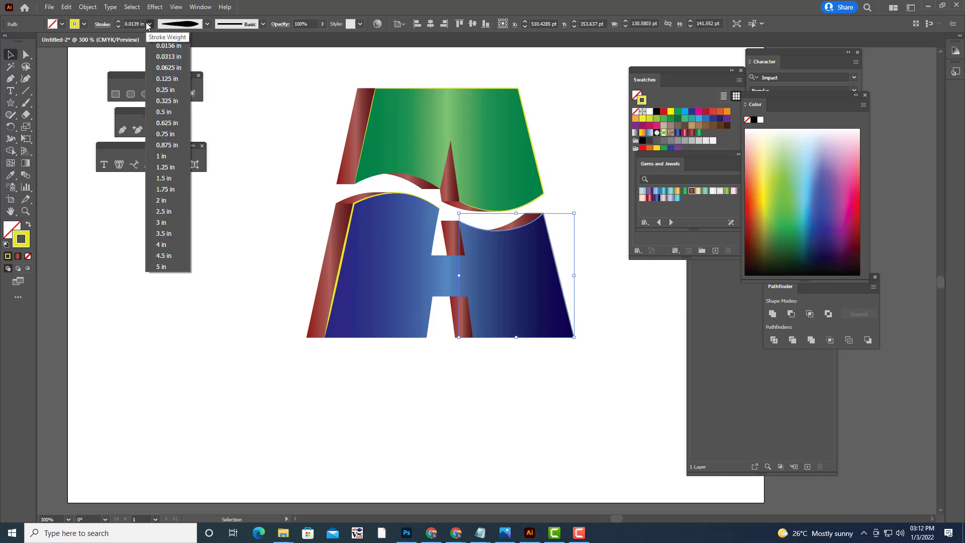
{"action": "left_click", "coordinate": [174, 57]}
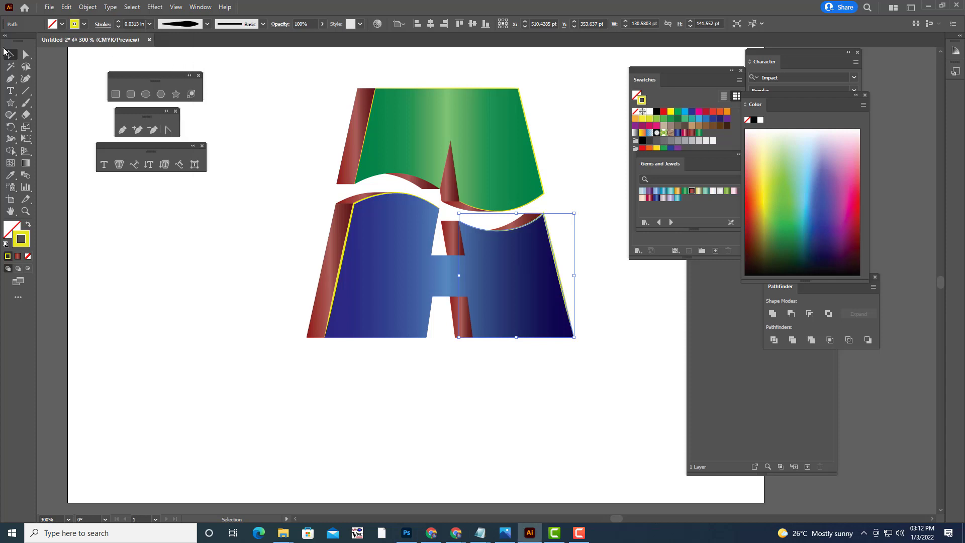
{"action": "left_click", "coordinate": [309, 100]}
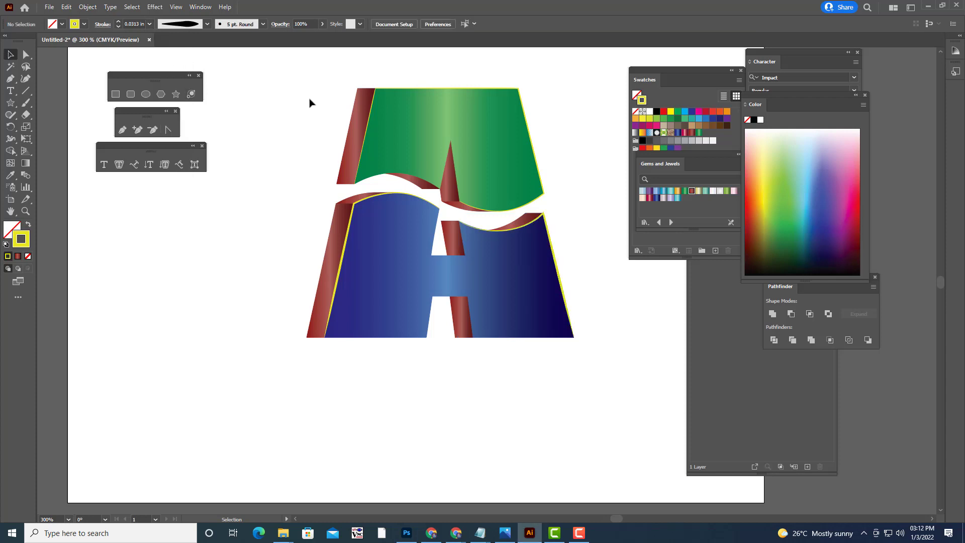
{"action": "key", "text": "ctrl+minus"}
{"action": "key", "text": "ctrl+minus"}
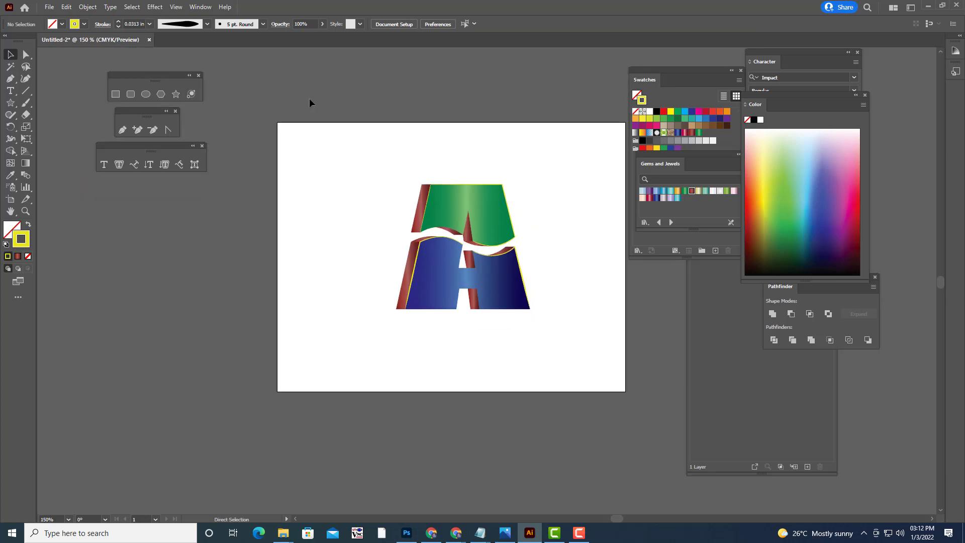
Step: Expand the left blue piece's tapered yellow outline into a filled shape with Expand Appearance
{"action": "key", "text": "ctrl+plus"}
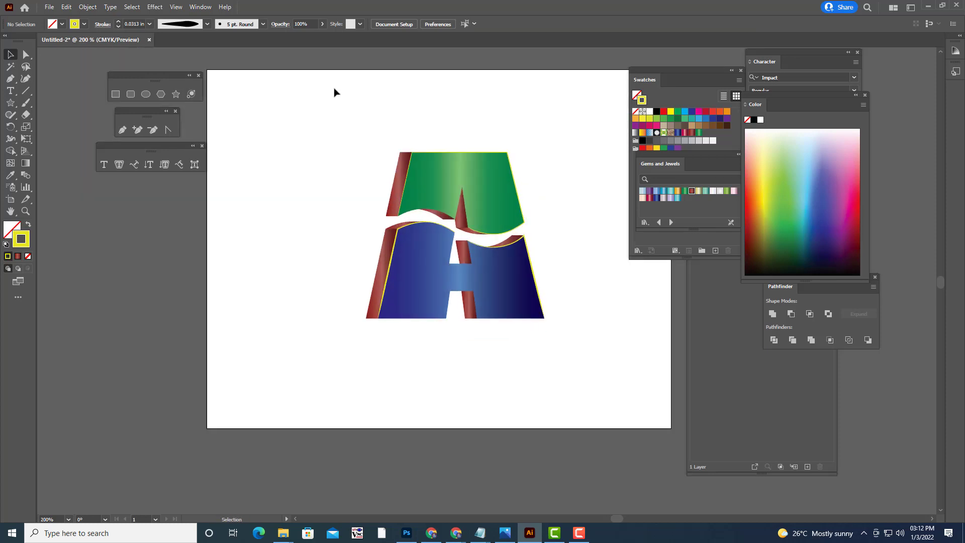
{"action": "left_click", "coordinate": [396, 239]}
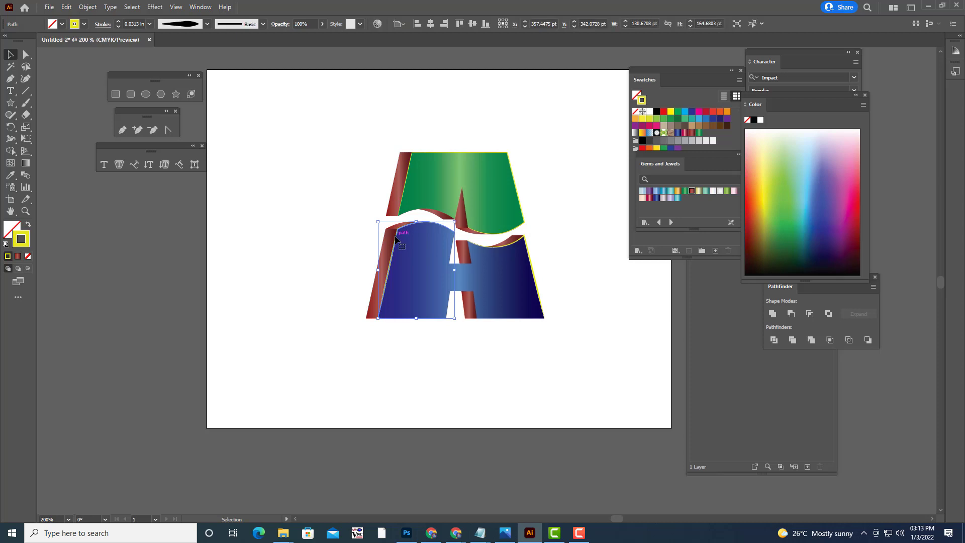
{"action": "left_click", "coordinate": [87, 8]}
{"action": "left_click", "coordinate": [129, 136]}
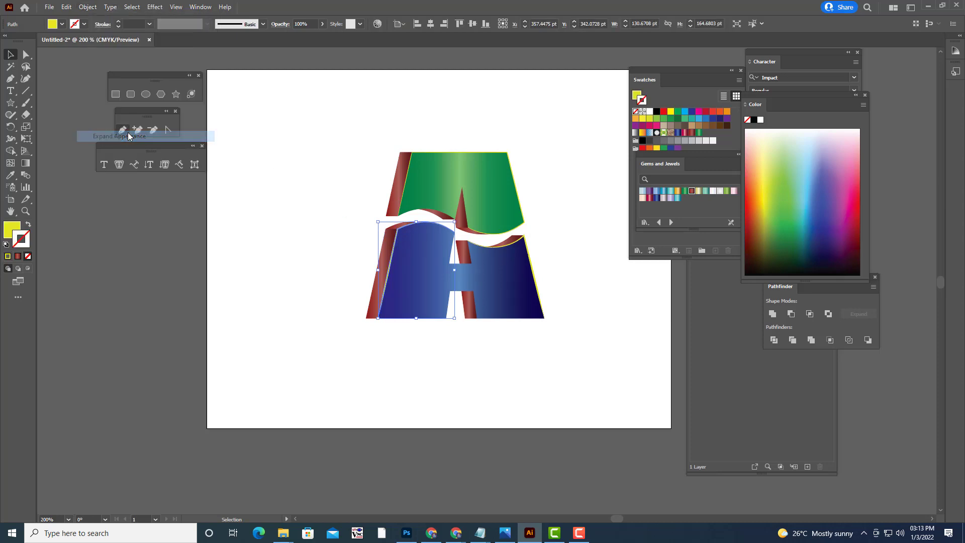
Step: Expand the right blue piece's yellow outline into a filled shape
{"action": "left_click", "coordinate": [315, 173]}
{"action": "left_click", "coordinate": [527, 241]}
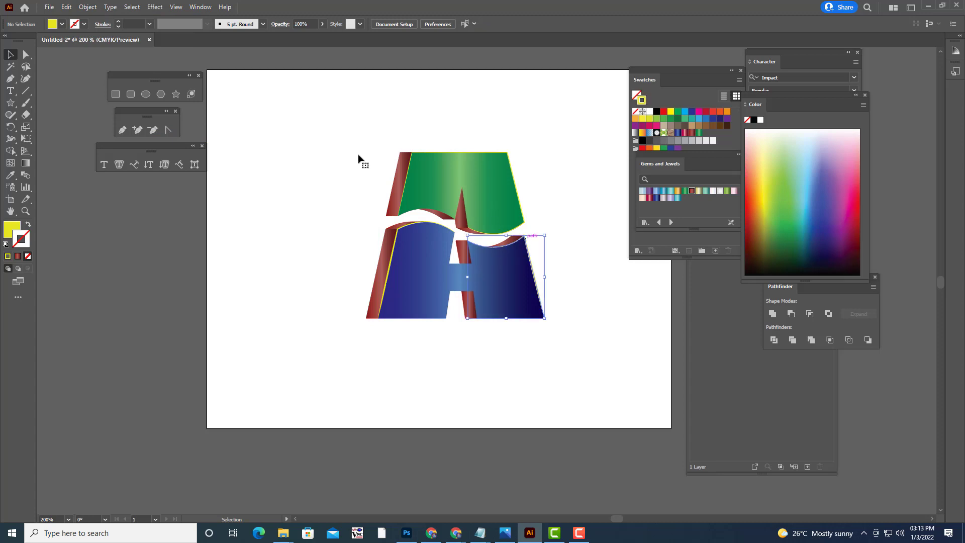
{"action": "left_click", "coordinate": [87, 7]}
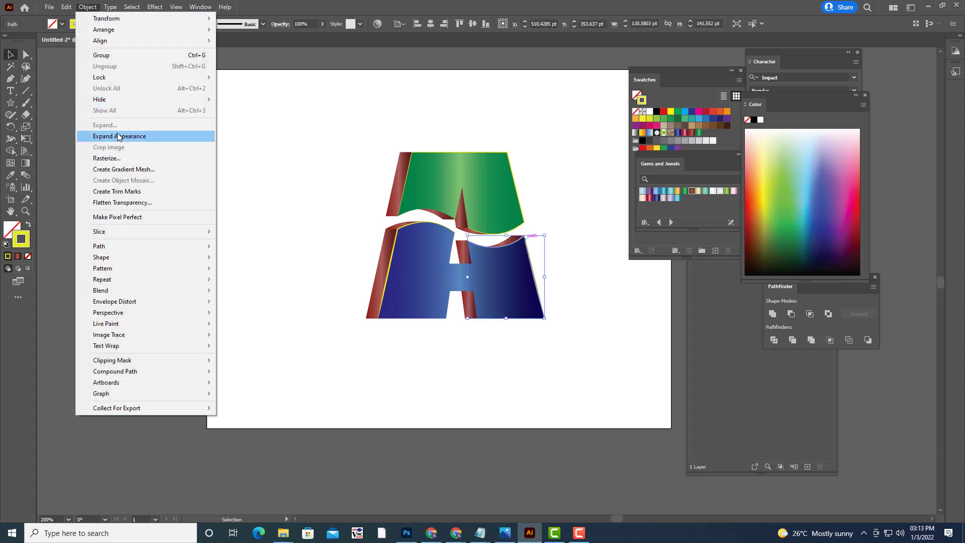
{"action": "left_click", "coordinate": [119, 136]}
{"action": "left_click", "coordinate": [546, 212]}
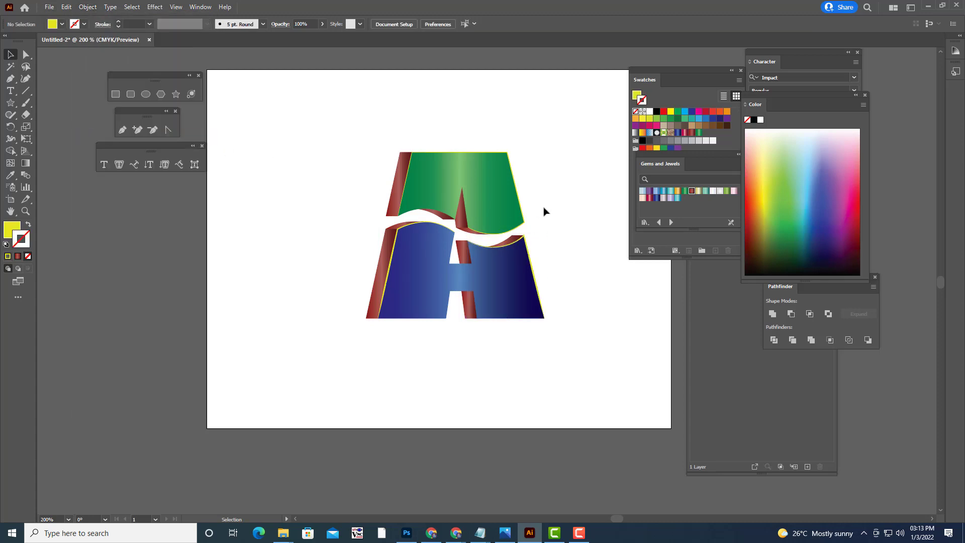
Step: Expand the green piece's yellow outline into a filled shape, then reselect the green top piece
{"action": "left_click", "coordinate": [516, 176]}
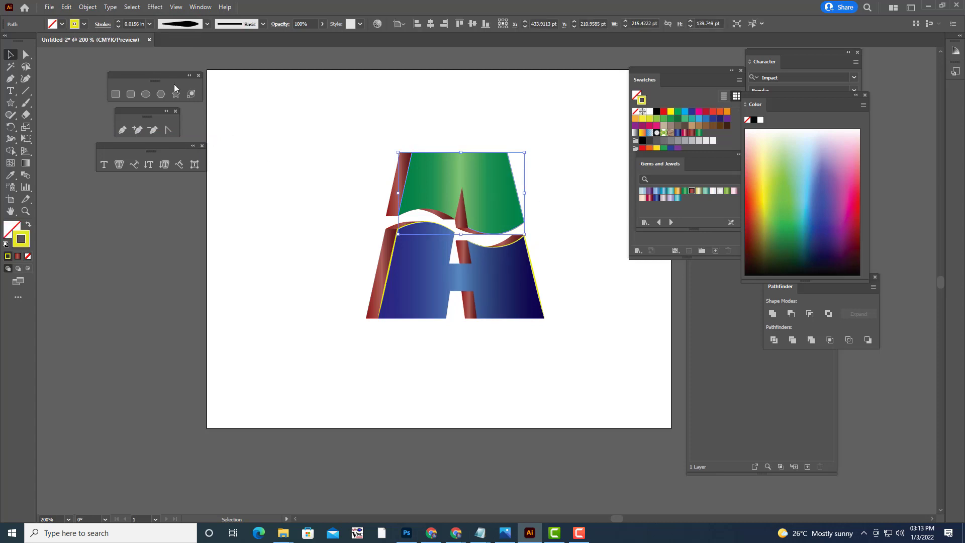
{"action": "left_click", "coordinate": [88, 7]}
{"action": "left_click", "coordinate": [118, 133]}
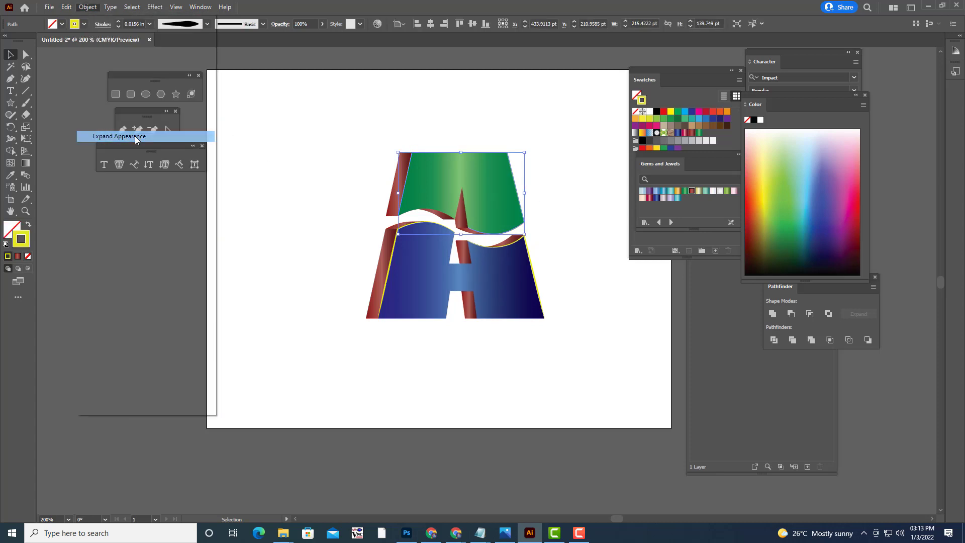
{"action": "left_click", "coordinate": [255, 180]}
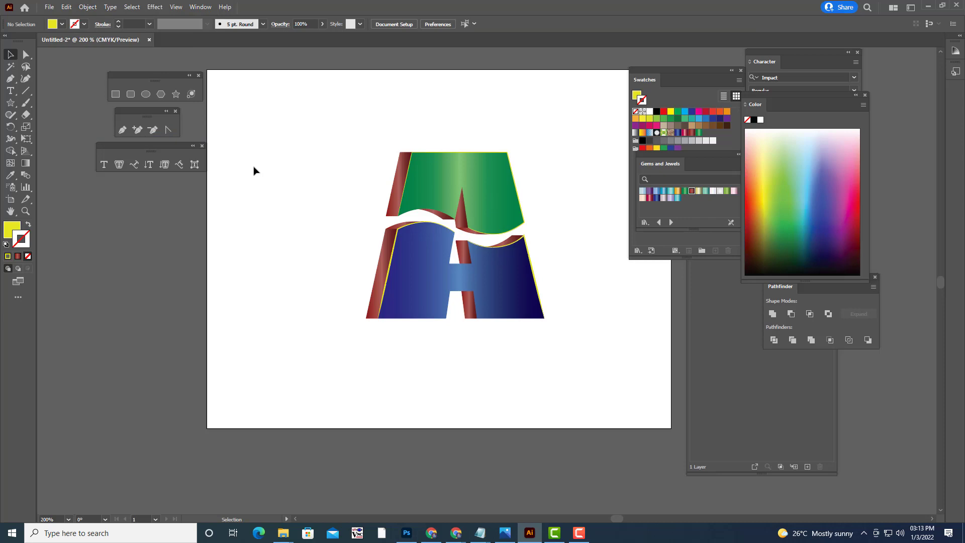
{"action": "key", "text": "ctrl+minus"}
{"action": "key", "text": "ctrl+minus"}
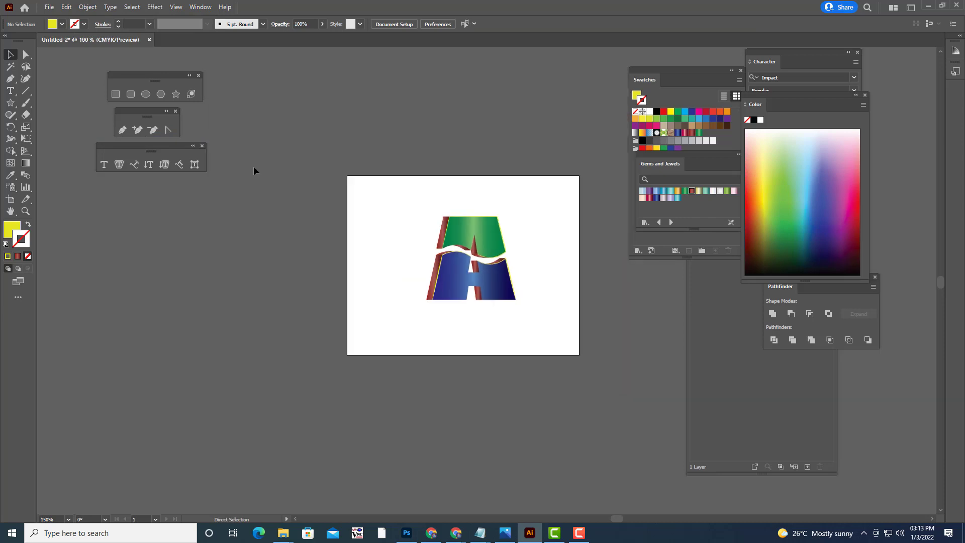
{"action": "key", "text": "ctrl+plus"}
{"action": "key", "text": "ctrl+plus"}
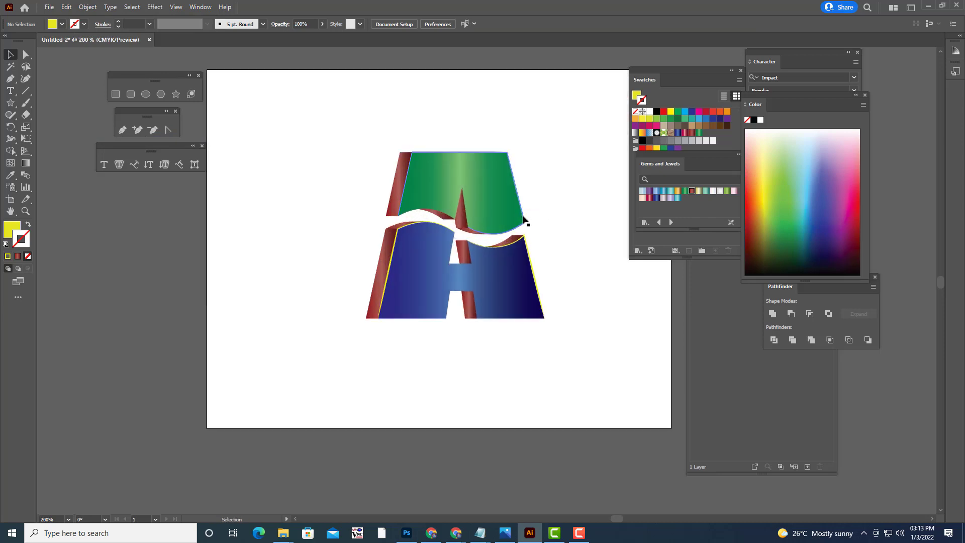
{"action": "left_click", "coordinate": [521, 221]}
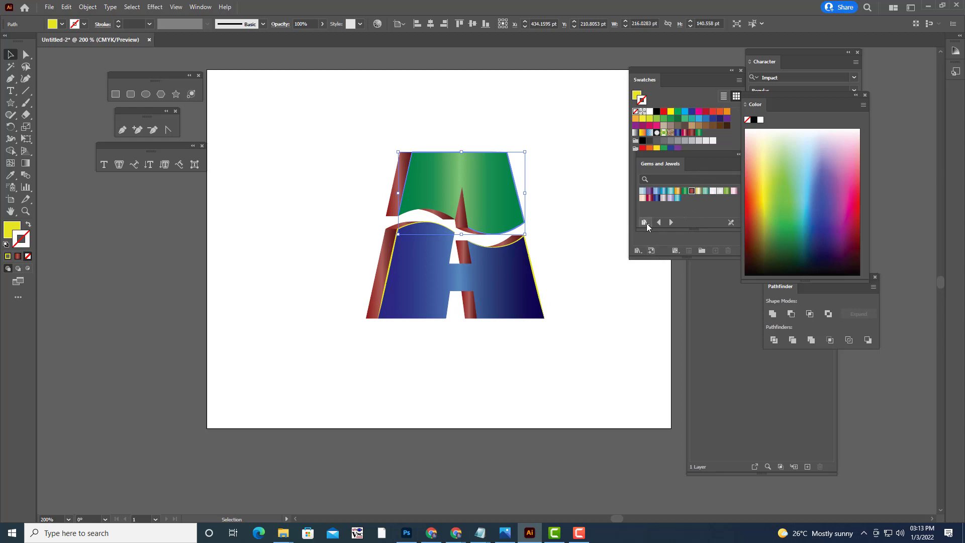
Step: Load the Metals gradient swatch library and float it as its own panel
{"action": "left_click_drag", "start_coordinate": [657, 159], "coordinate": [784, 160]}
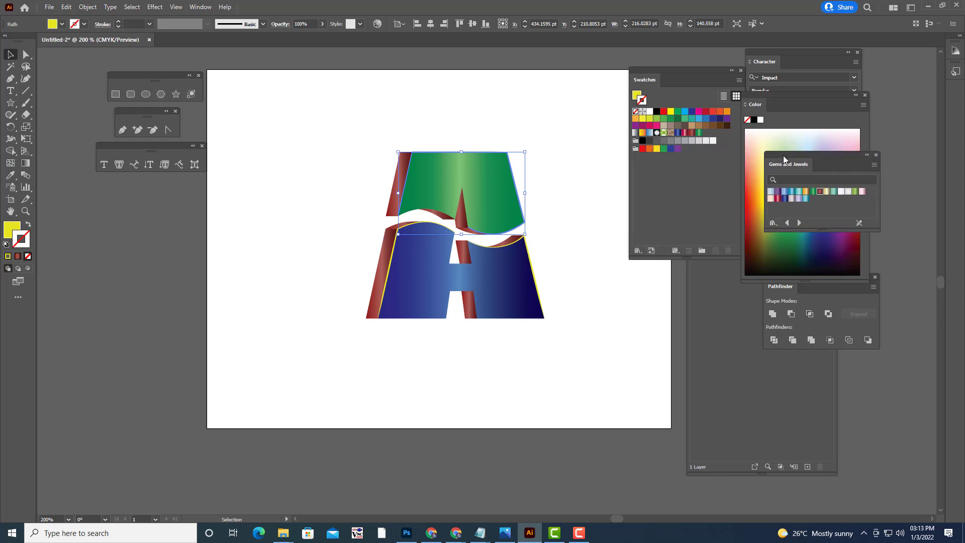
{"action": "left_click", "coordinate": [638, 251]}
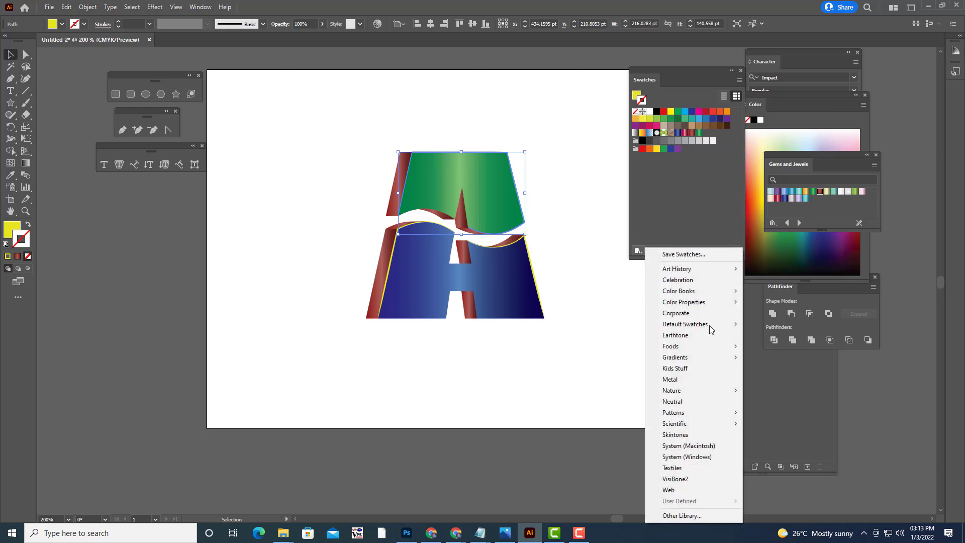
{"action": "mouse_move", "coordinate": [676, 357]}
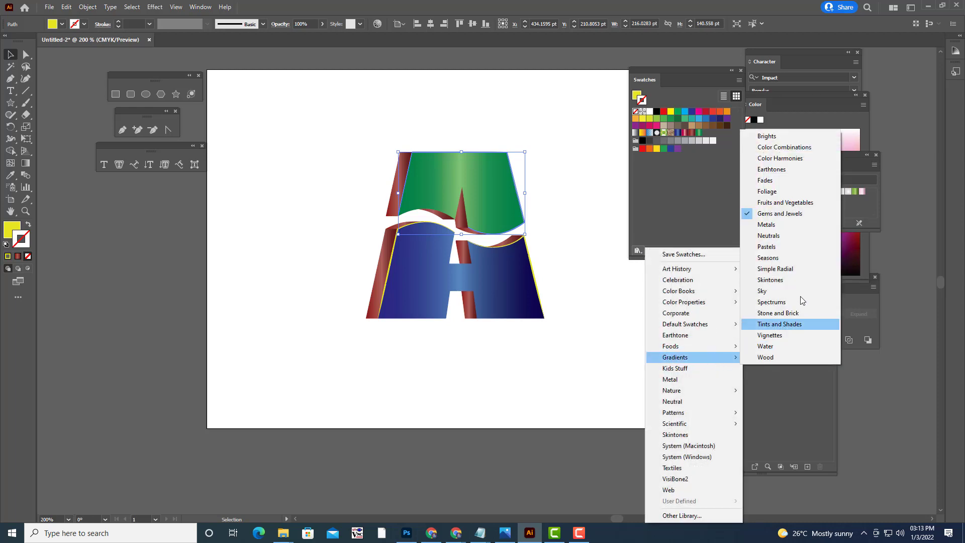
{"action": "left_click", "coordinate": [796, 230]}
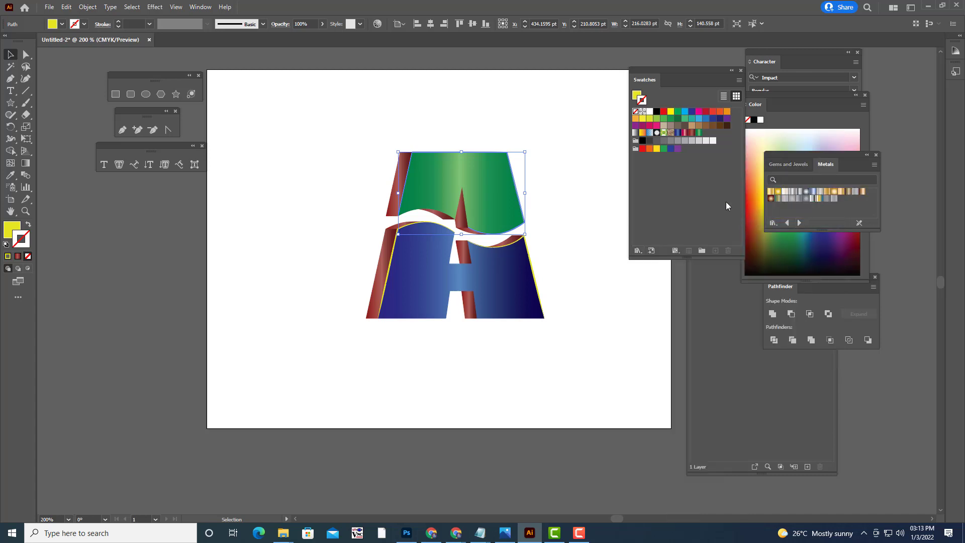
{"action": "left_click_drag", "start_coordinate": [824, 168], "coordinate": [555, 151]}
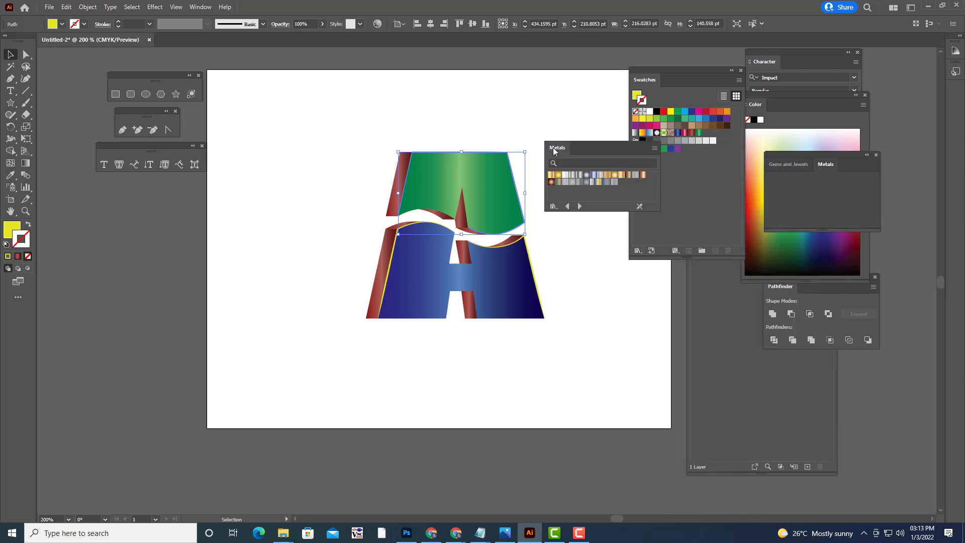
Step: Stroke the green top and both blue pieces with the gold Metals gradient
{"action": "left_click", "coordinate": [550, 180]}
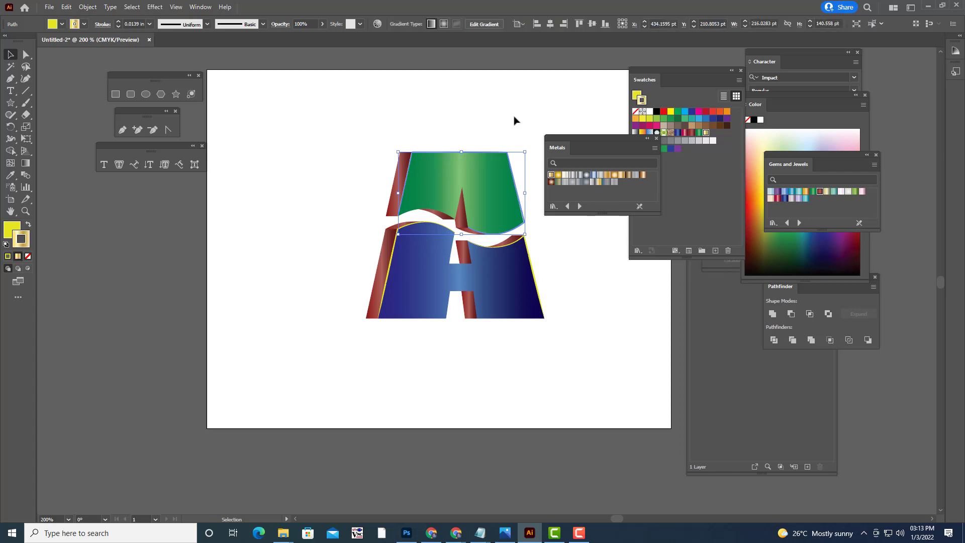
{"action": "left_click", "coordinate": [515, 121]}
{"action": "left_click", "coordinate": [534, 272]}
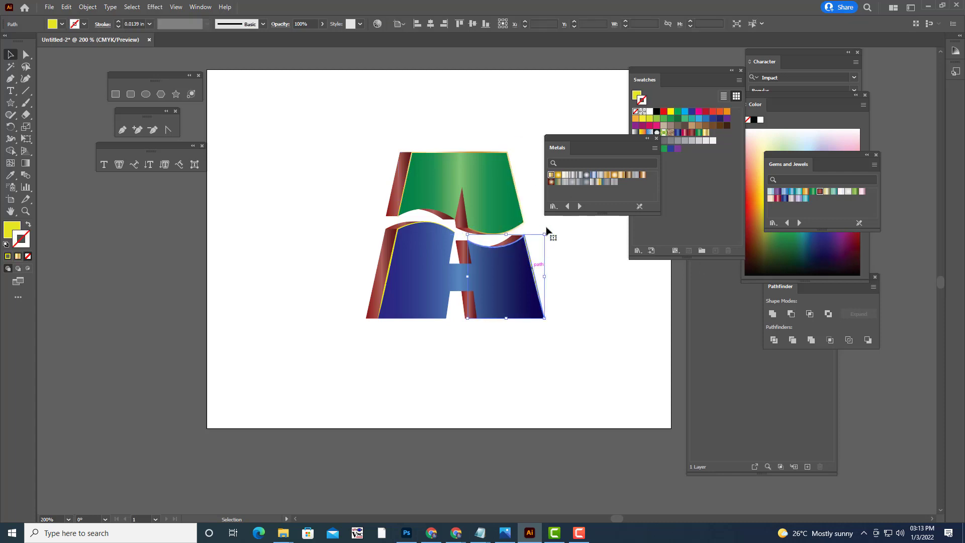
{"action": "left_click", "coordinate": [550, 175]}
{"action": "left_click", "coordinate": [577, 273]}
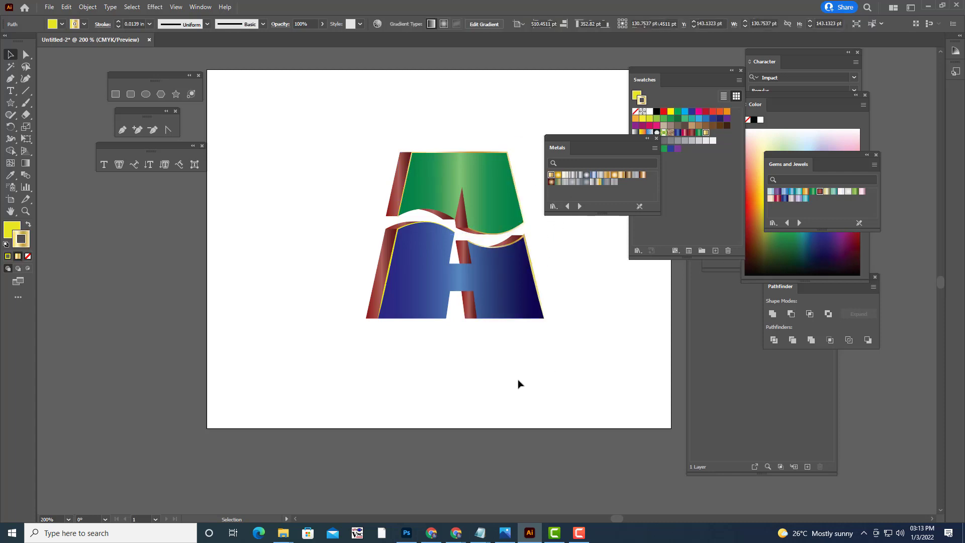
{"action": "left_click", "coordinate": [390, 272]}
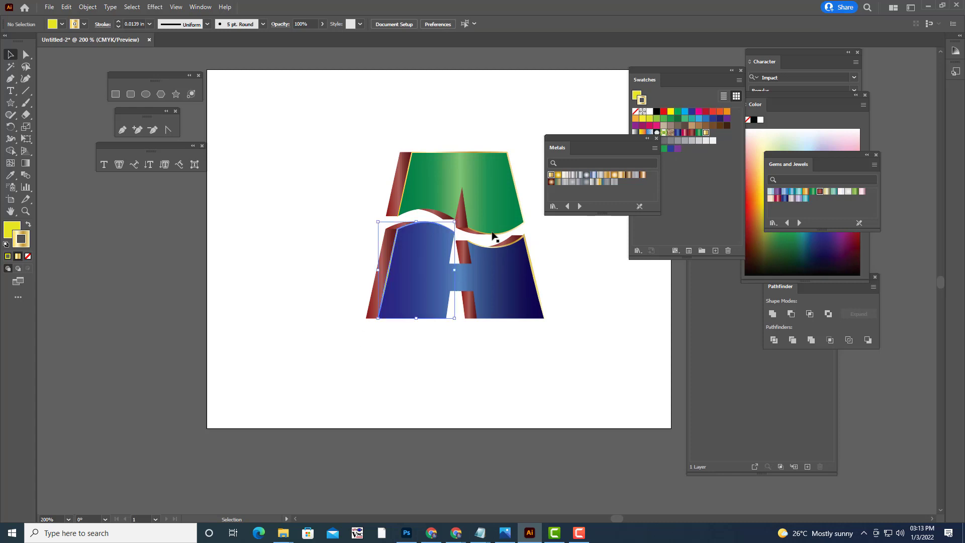
{"action": "left_click", "coordinate": [551, 174]}
{"action": "left_click_drag", "start_coordinate": [569, 147], "coordinate": [633, 130]}
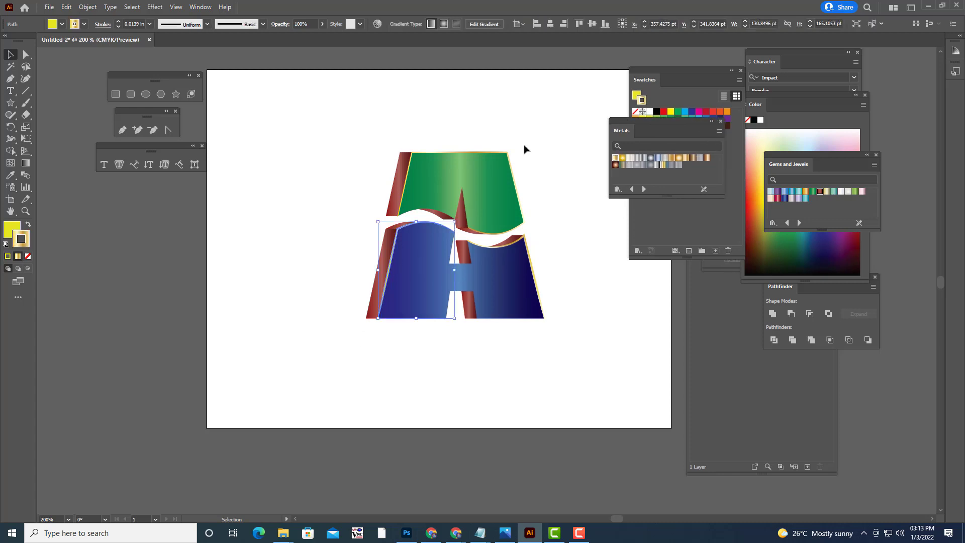
{"action": "left_click", "coordinate": [551, 142]}
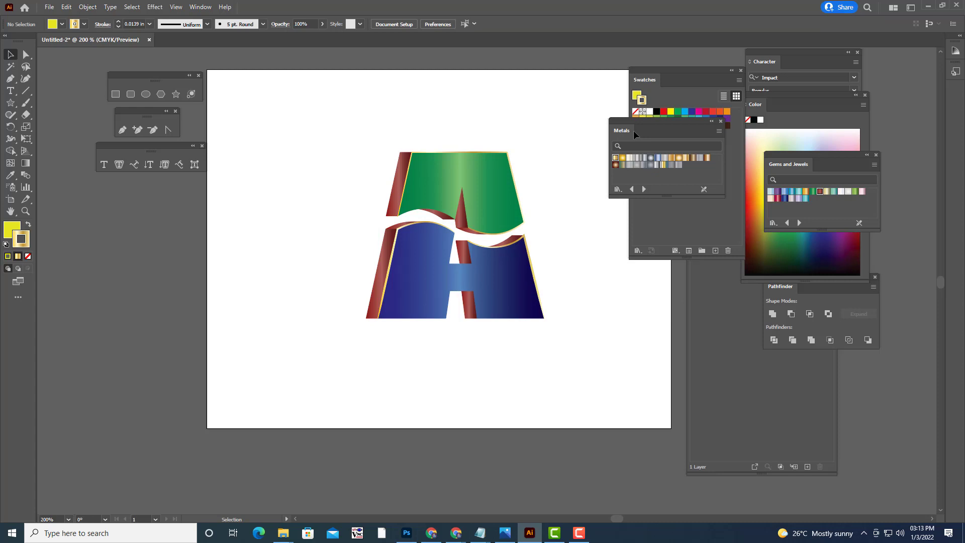
Step: Check the artwork at 200% and move the Metals and swatch panels aside
{"action": "key", "text": "ctrl+minus"}
{"action": "key", "text": "ctrl+minus"}
{"action": "key", "text": "ctrl+minus"}
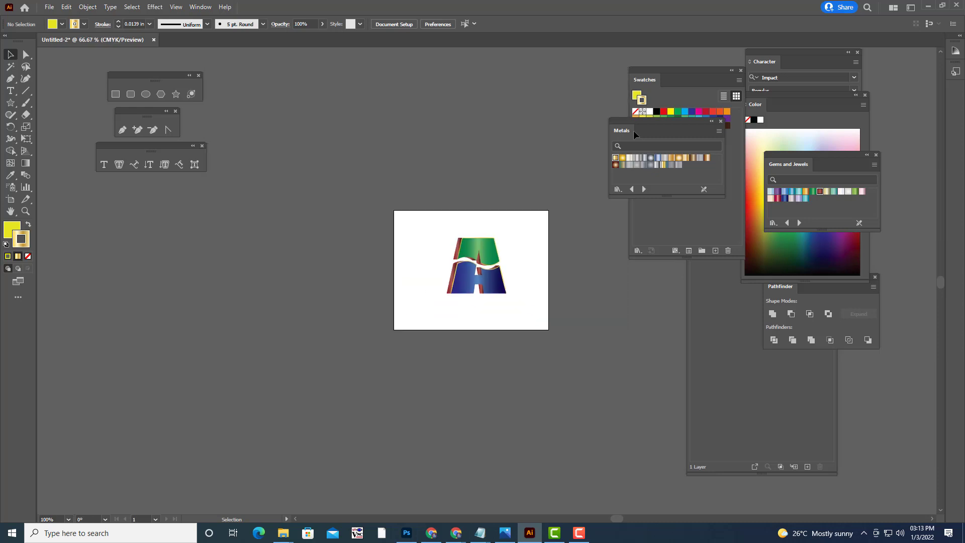
{"action": "key", "text": "ctrl+plus"}
{"action": "key", "text": "ctrl+plus"}
{"action": "key", "text": "ctrl+plus"}
{"action": "key", "text": "ctrl+minus"}
{"action": "key", "text": "ctrl+plus"}
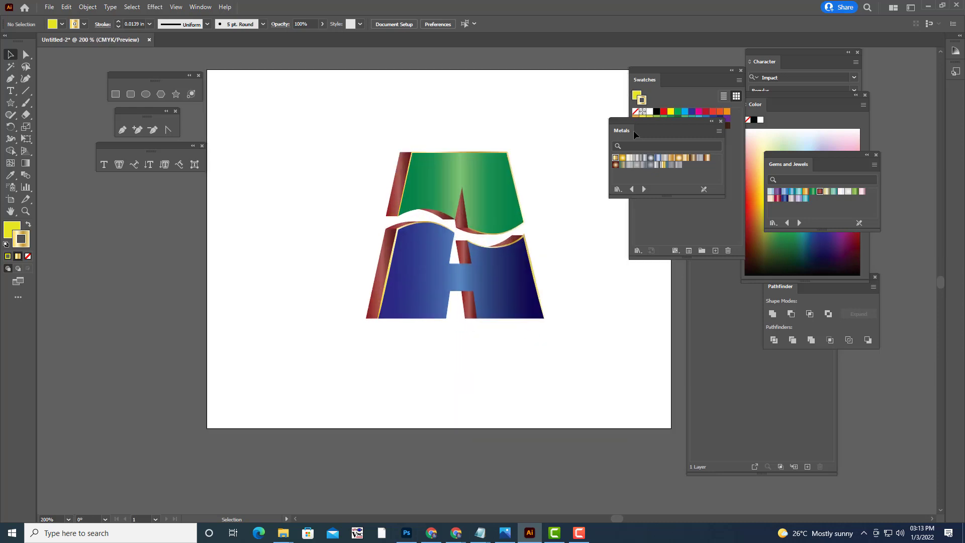
{"action": "left_click_drag", "start_coordinate": [622, 120], "coordinate": [661, 121]}
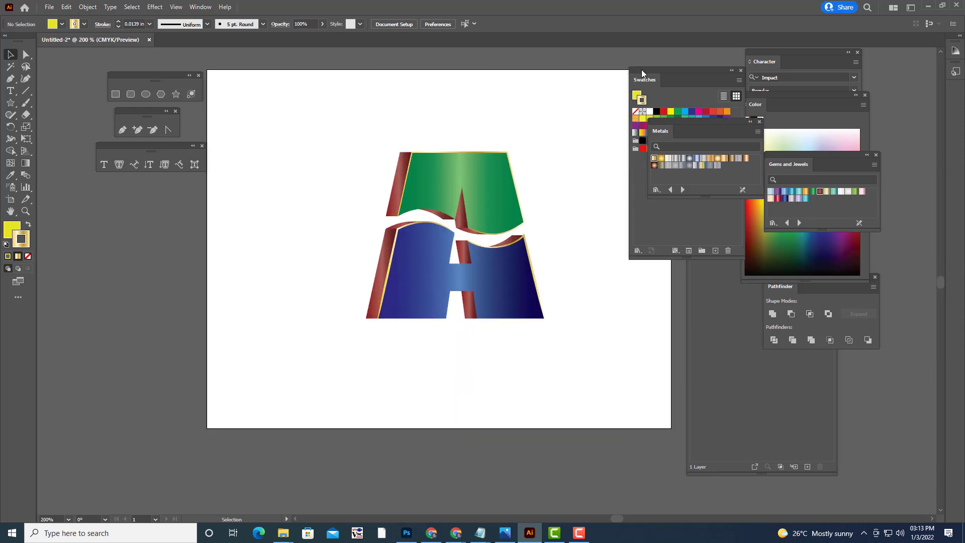
{"action": "left_click_drag", "start_coordinate": [641, 73], "coordinate": [665, 73]}
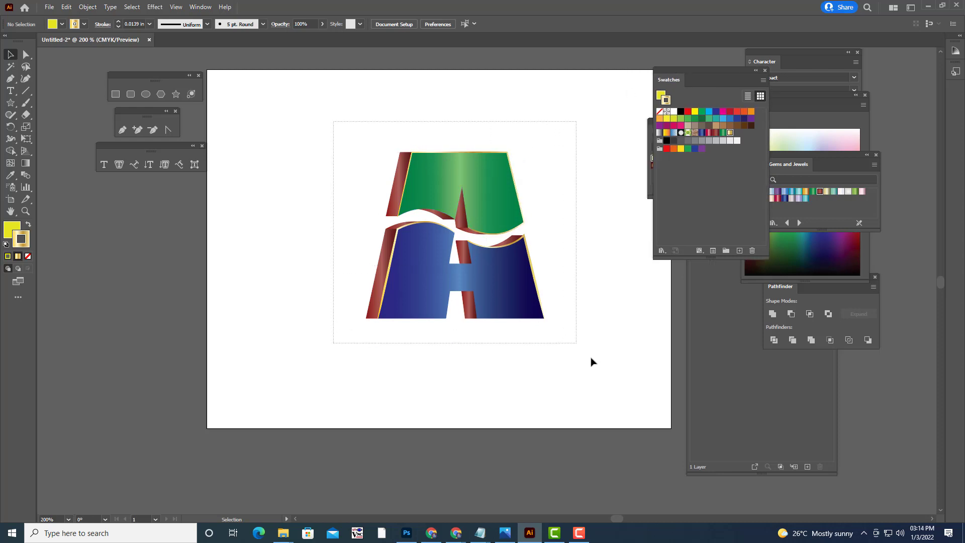
Step: Scale the whole letter artwork down proportionally to about 225 pt square
{"action": "key", "text": "ctrl+a"}
{"action": "key", "text": "a"}
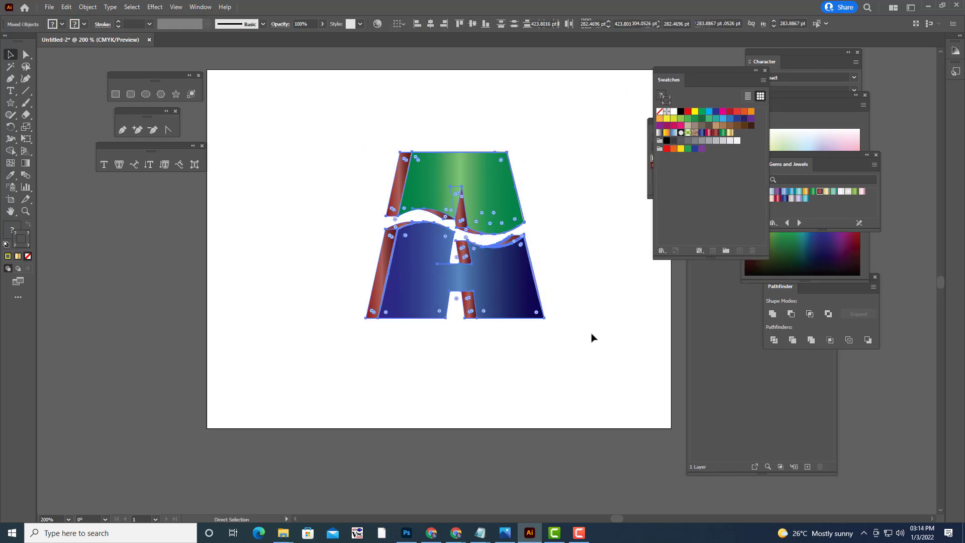
{"action": "key", "text": "v"}
{"action": "left_click_drag", "start_coordinate": [530, 162], "coordinate": [520, 173]}
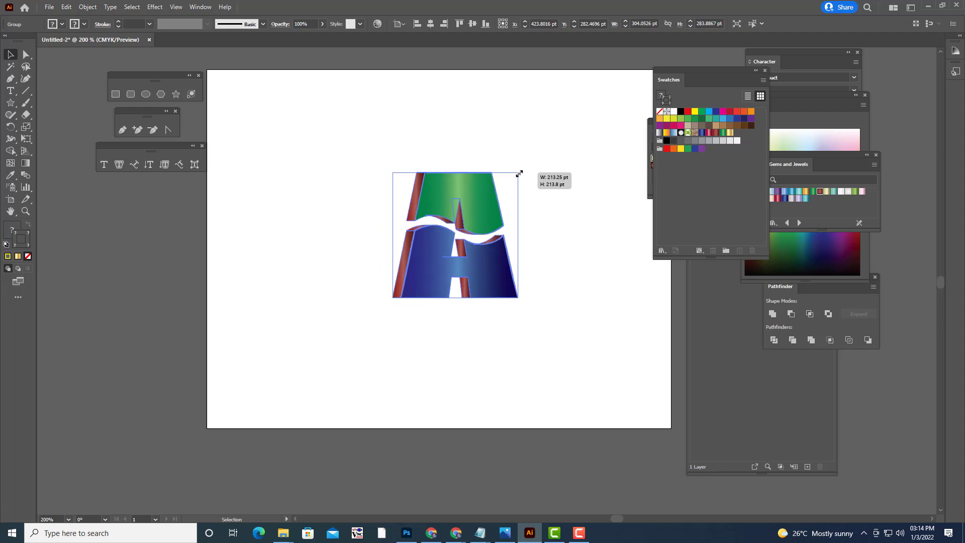
{"action": "key", "text": "ctrl+z"}
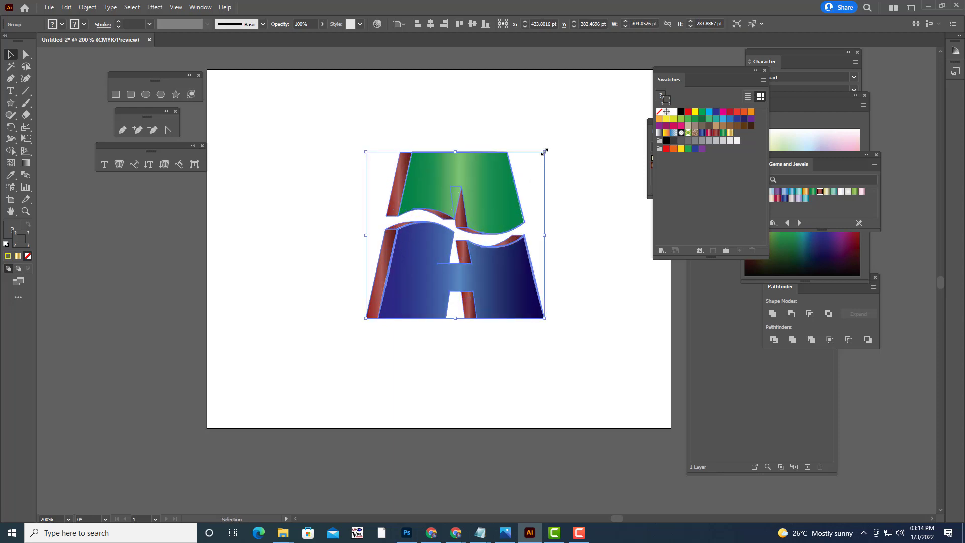
{"action": "left_click_drag", "start_coordinate": [540, 155], "coordinate": [524, 171]}
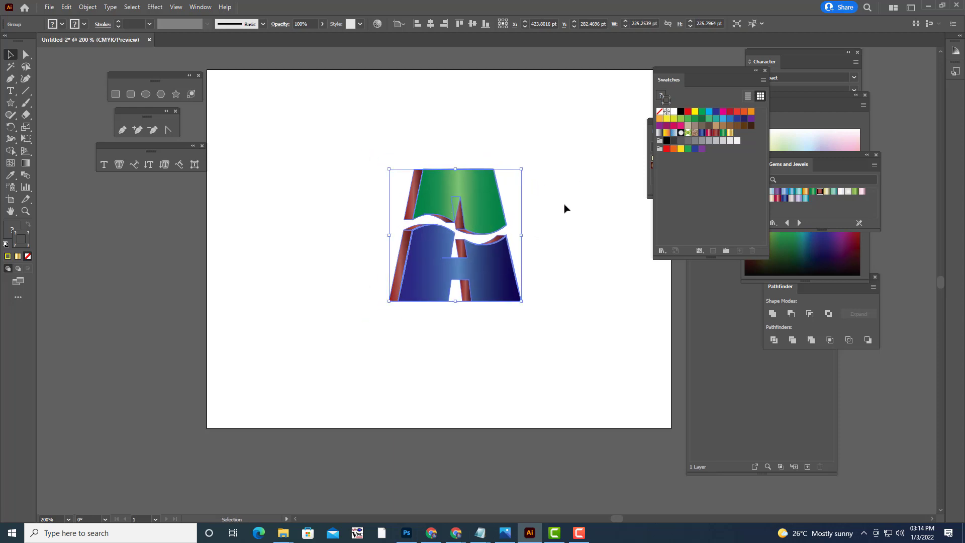
{"action": "left_click", "coordinate": [563, 208]}
Step: Marquee-select the letter and nudge it slightly left
{"action": "key", "text": "ctrl+minus"}
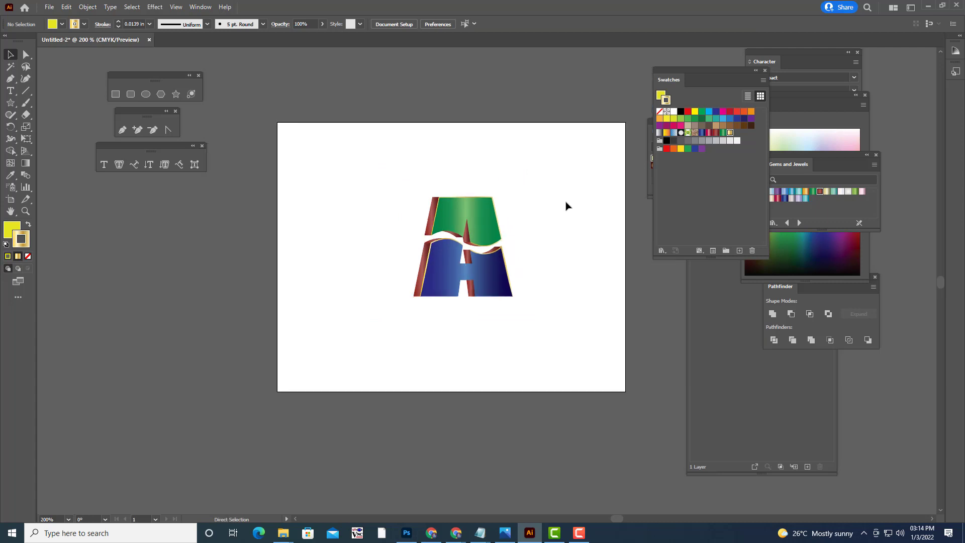
{"action": "key", "text": "ctrl+plus"}
{"action": "left_click_drag", "start_coordinate": [338, 152], "coordinate": [543, 352]}
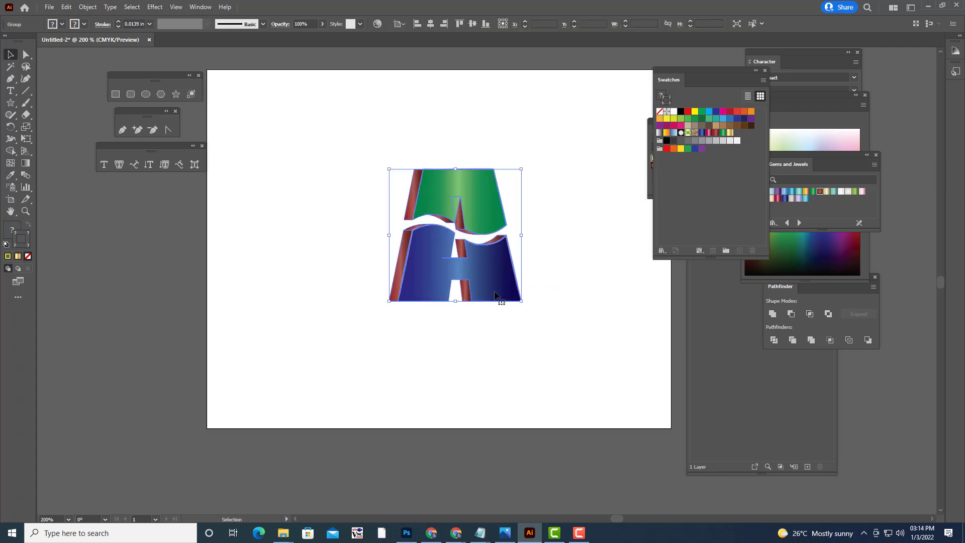
{"action": "left_click_drag", "start_coordinate": [503, 292], "coordinate": [499, 291]}
{"action": "left_click", "coordinate": [287, 186]}
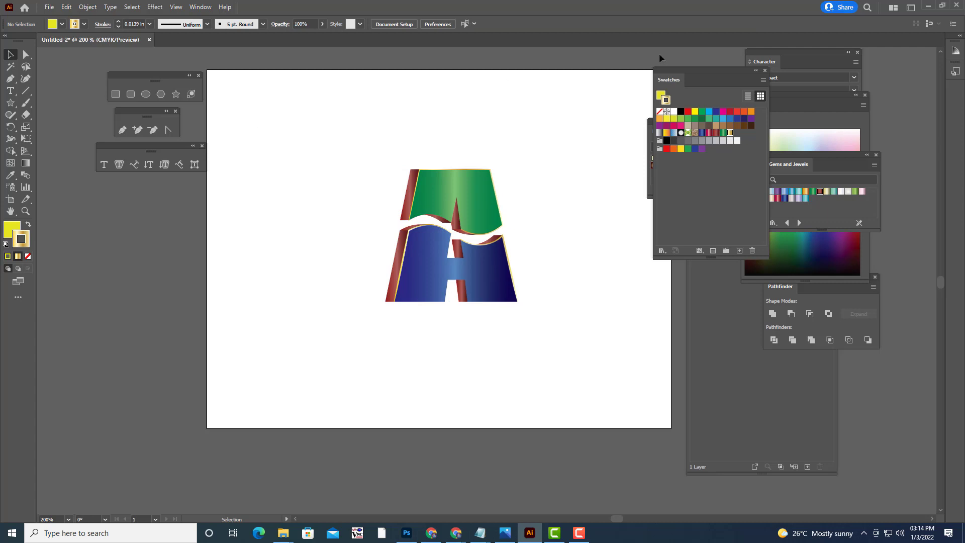
{"action": "left_click_drag", "start_coordinate": [691, 74], "coordinate": [758, 74]}
Step: Draw a yellow circle about 342 pt across left of the letter
{"action": "left_click_drag", "start_coordinate": [689, 121], "coordinate": [756, 121]}
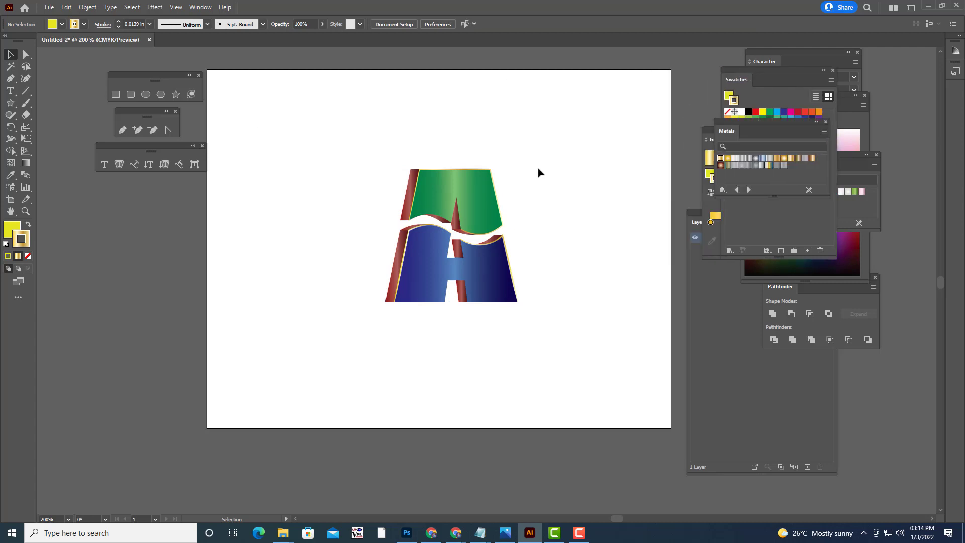
{"action": "left_click", "coordinate": [146, 94]}
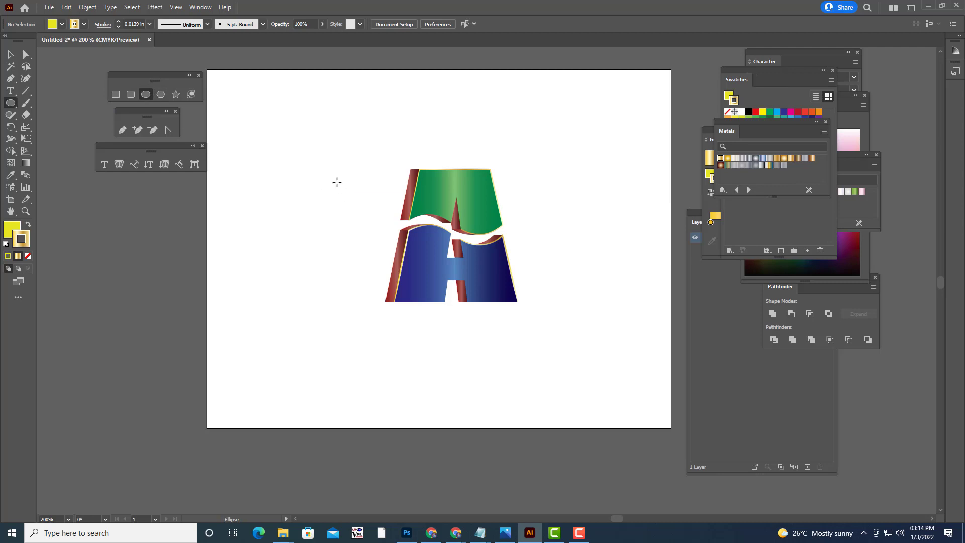
{"action": "left_click_drag", "start_coordinate": [263, 132], "coordinate": [463, 331]}
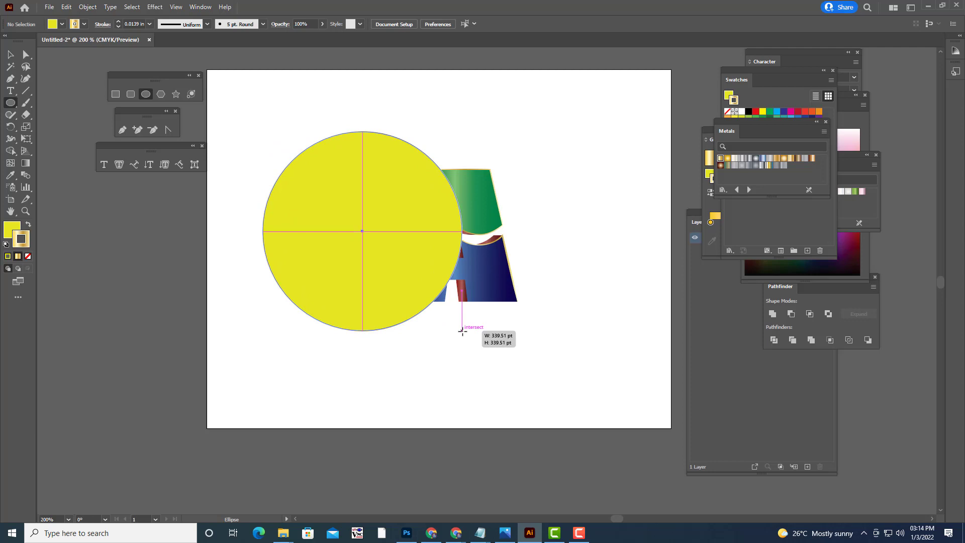
{"action": "left_click_drag", "start_coordinate": [463, 331], "coordinate": [464, 332]}
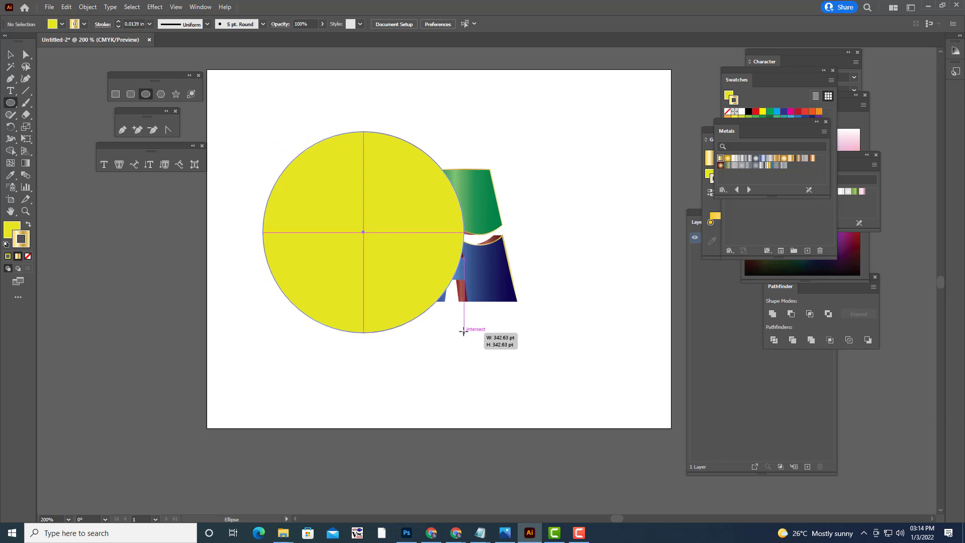
{"action": "left_click_drag", "start_coordinate": [463, 331], "coordinate": [464, 333]}
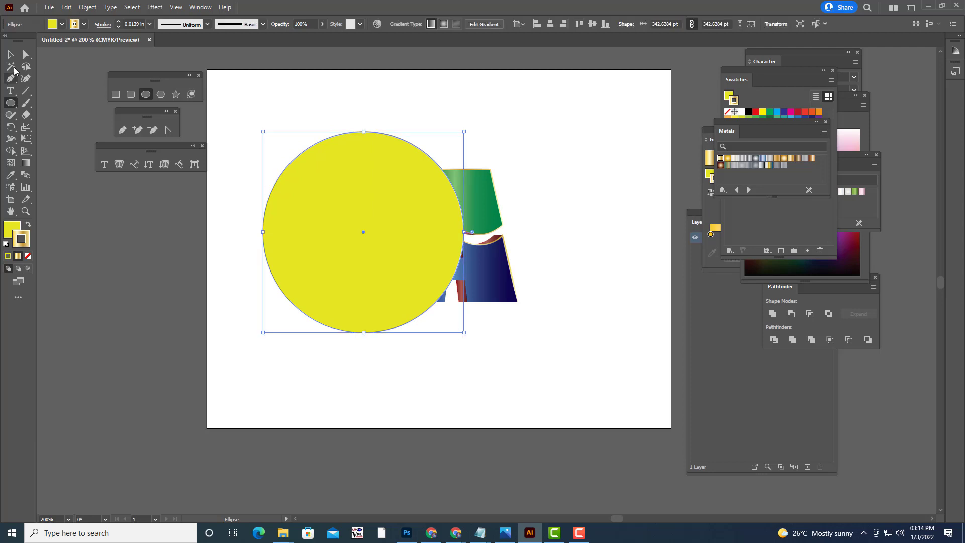
Step: Move the circle to the artboard centre and enlarge it from its centre to 395.22 pt
{"action": "left_click", "coordinate": [11, 55]}
{"action": "left_click_drag", "start_coordinate": [383, 209], "coordinate": [475, 215]}
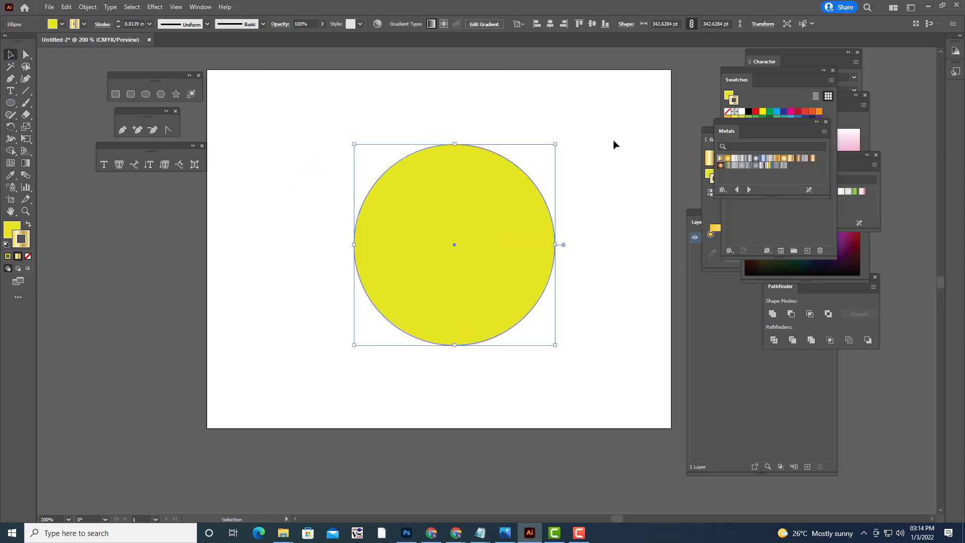
{"action": "left_click", "coordinate": [557, 143]}
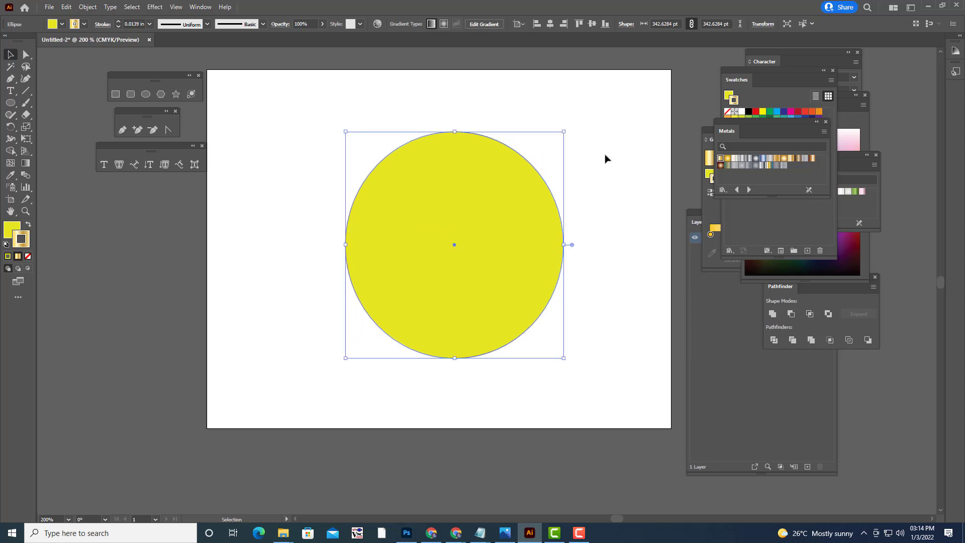
{"action": "key", "text": "a"}
{"action": "key", "text": "v"}
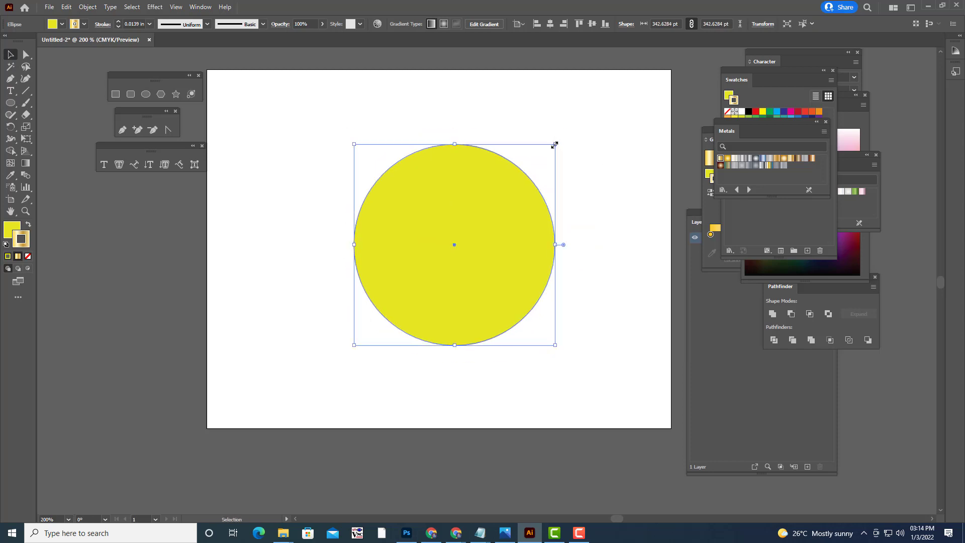
{"action": "left_click_drag", "start_coordinate": [555, 145], "coordinate": [570, 128]}
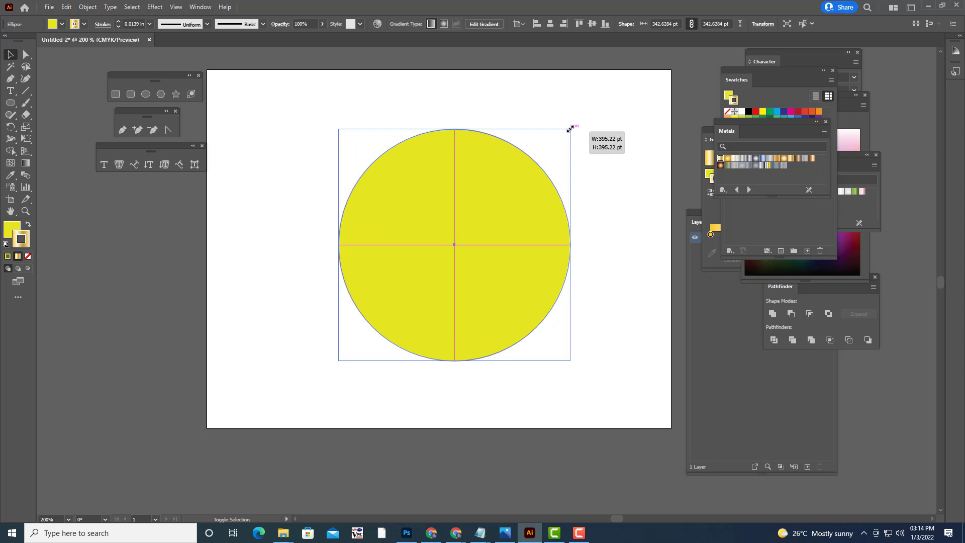
{"action": "left_click", "coordinate": [596, 157]}
Step: Choose the orange-to-red preset in the Gradient panel for the circle
{"action": "left_click", "coordinate": [526, 204]}
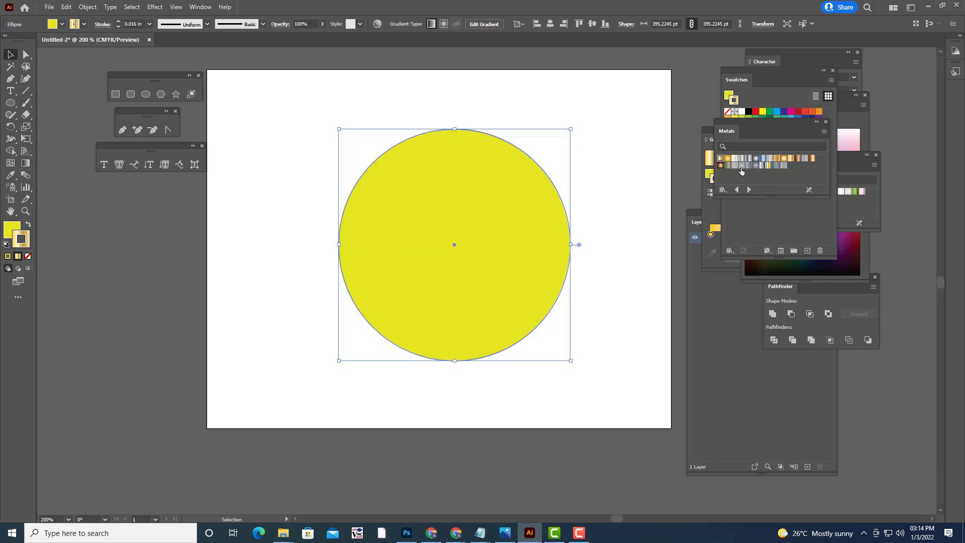
{"action": "left_click_drag", "start_coordinate": [725, 123], "coordinate": [791, 131]}
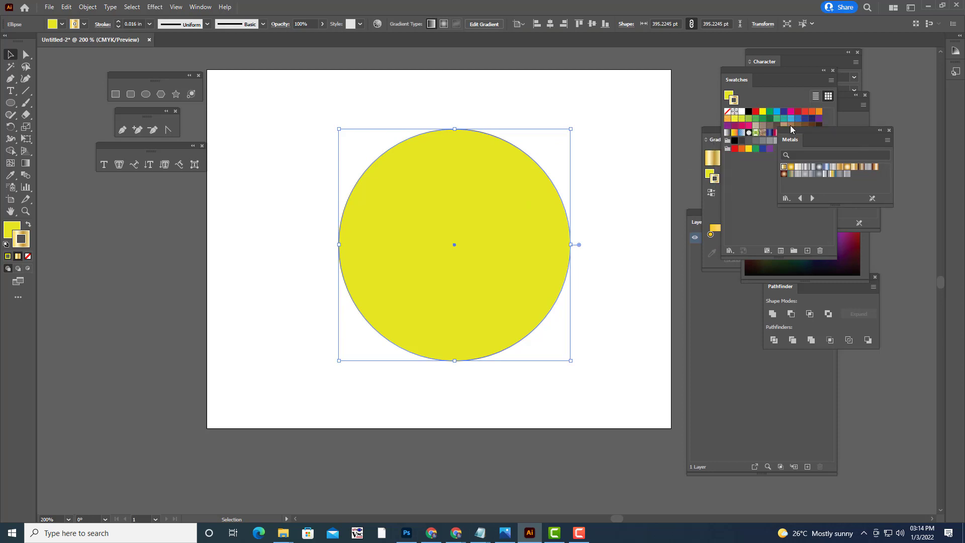
{"action": "left_click_drag", "start_coordinate": [708, 140], "coordinate": [681, 159]}
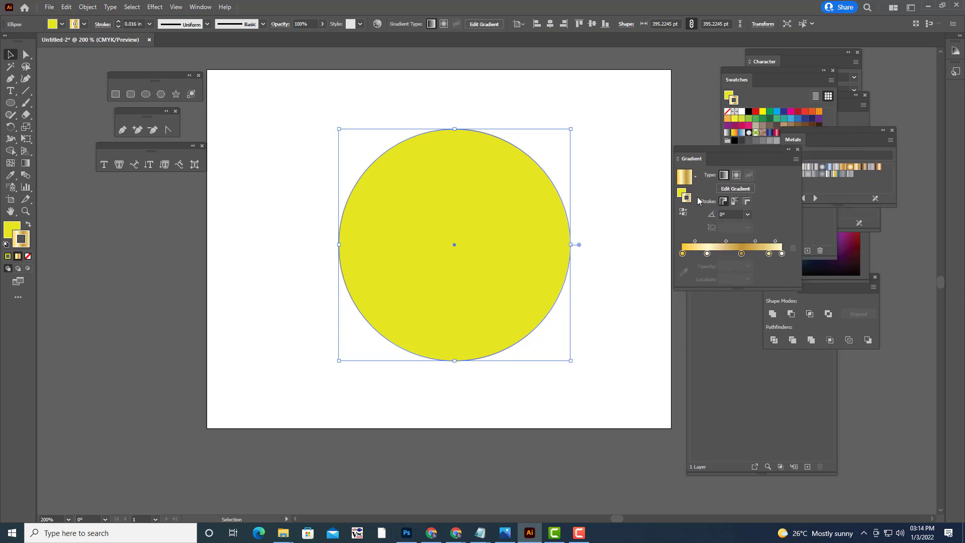
{"action": "left_click", "coordinate": [694, 181]}
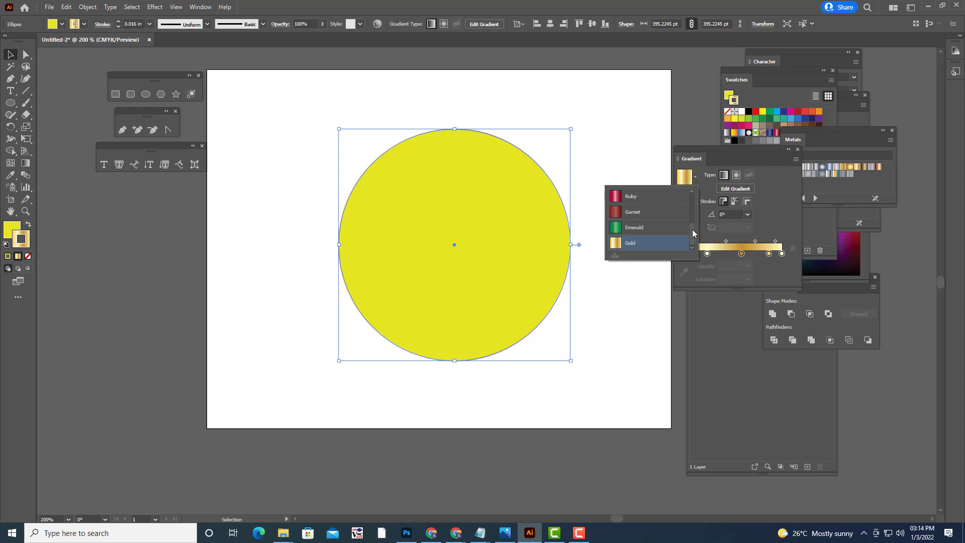
{"action": "left_click_drag", "start_coordinate": [694, 229], "coordinate": [692, 242]}
{"action": "scroll", "coordinate": [692, 201], "scroll_direction": "up", "scroll_amount": 3}
{"action": "left_click", "coordinate": [656, 211]}
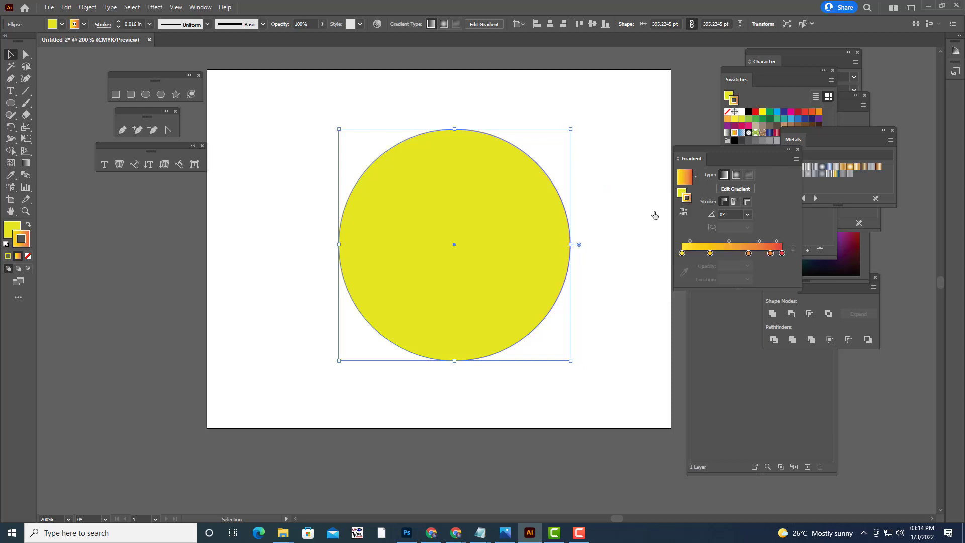
Step: Give the circle no stroke and a radial gradient fill brightest at the centre
{"action": "left_click", "coordinate": [319, 267]}
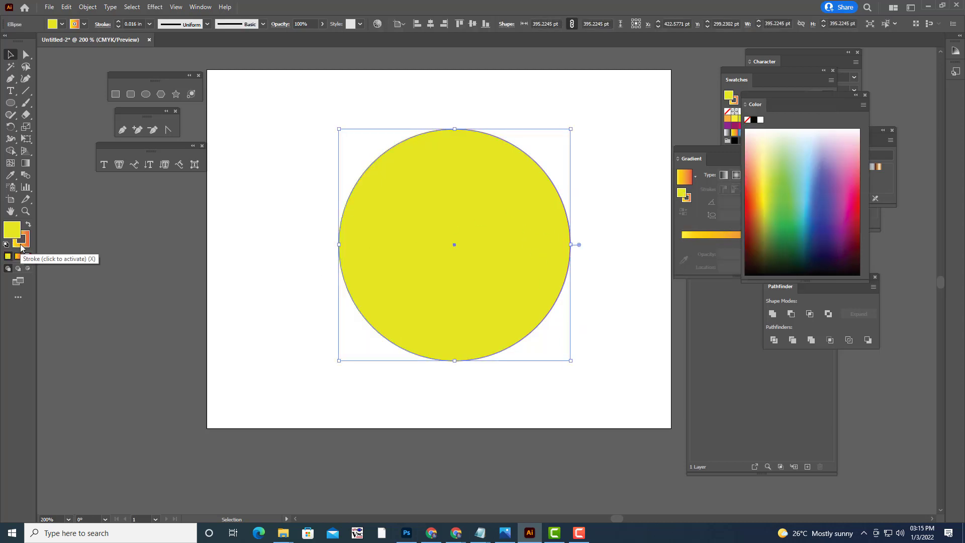
{"action": "left_click", "coordinate": [29, 257]}
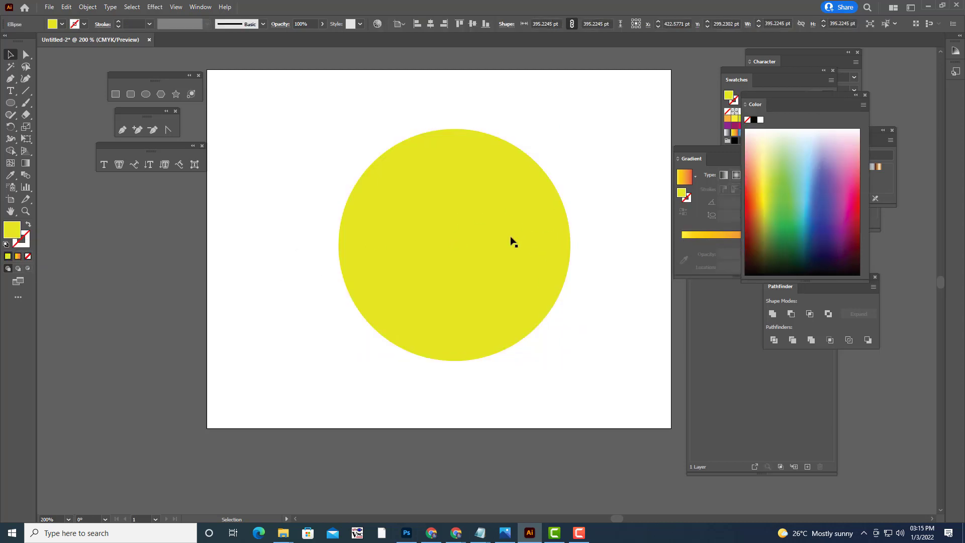
{"action": "left_click", "coordinate": [723, 175]}
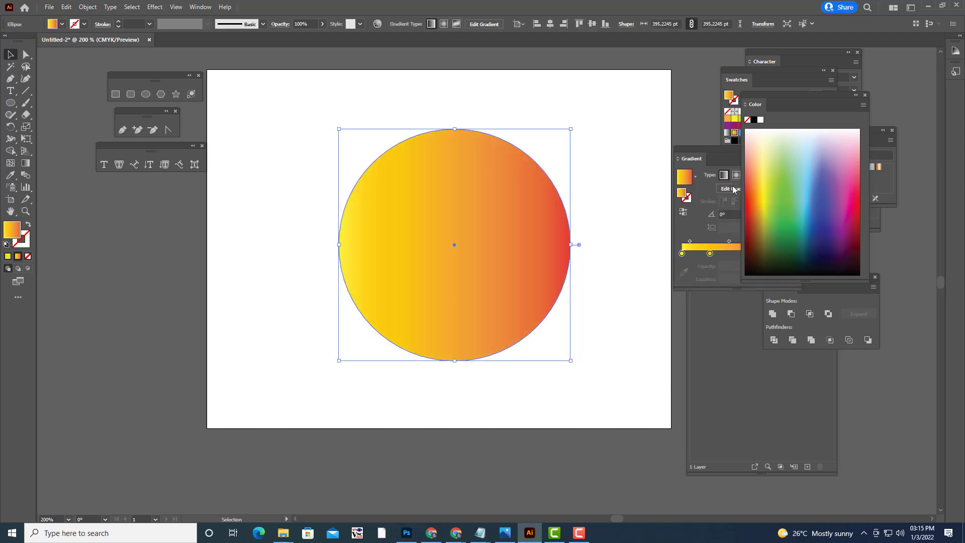
{"action": "left_click_drag", "start_coordinate": [704, 149], "coordinate": [690, 155]}
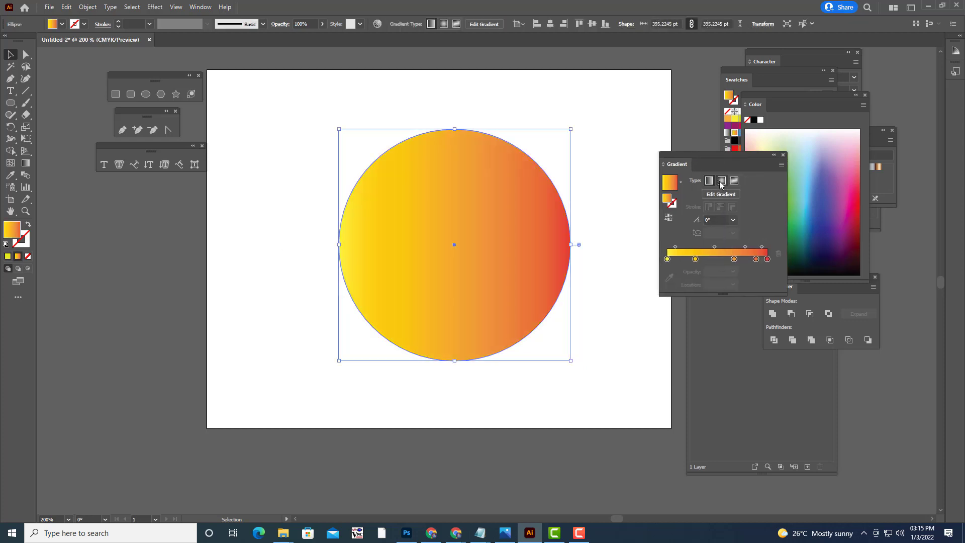
{"action": "left_click", "coordinate": [720, 182]}
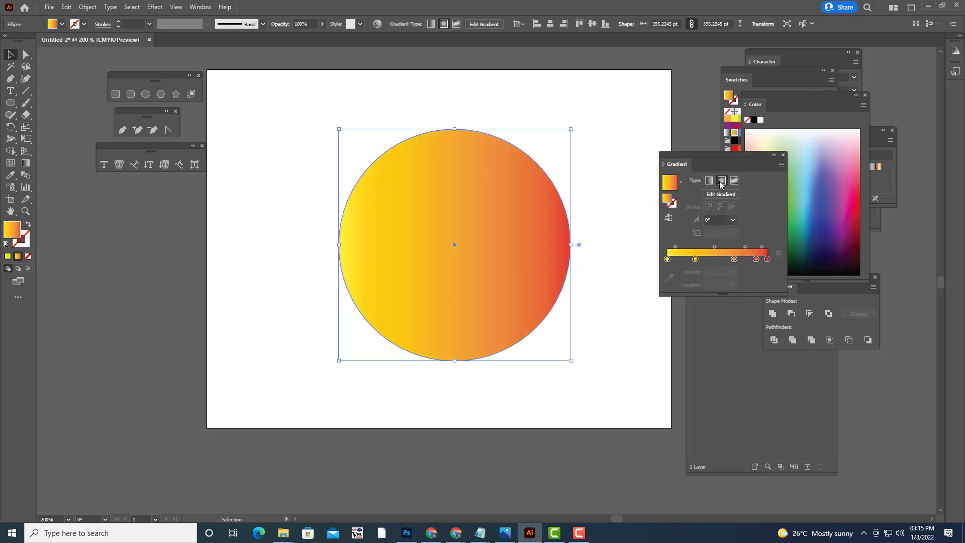
{"action": "left_click", "coordinate": [597, 113]}
Step: Send the gradient circle to the back behind the letter A
{"action": "left_click", "coordinate": [505, 217]}
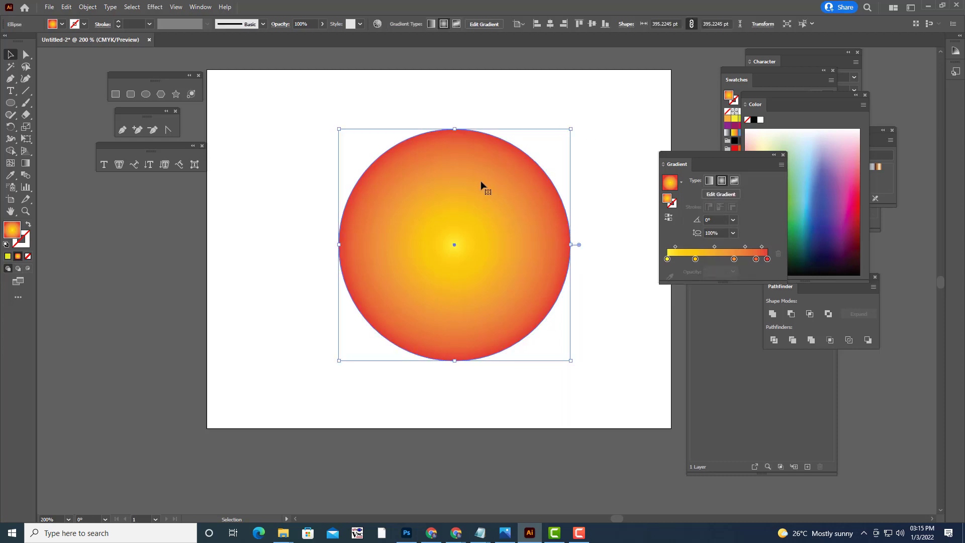
{"action": "right_click", "coordinate": [481, 181]}
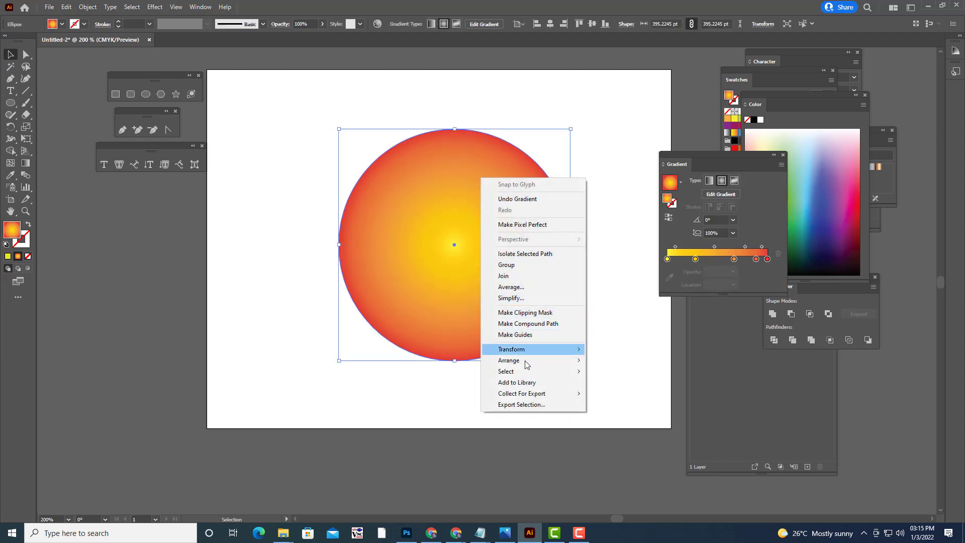
{"action": "mouse_move", "coordinate": [510, 361]}
{"action": "left_click", "coordinate": [620, 394]}
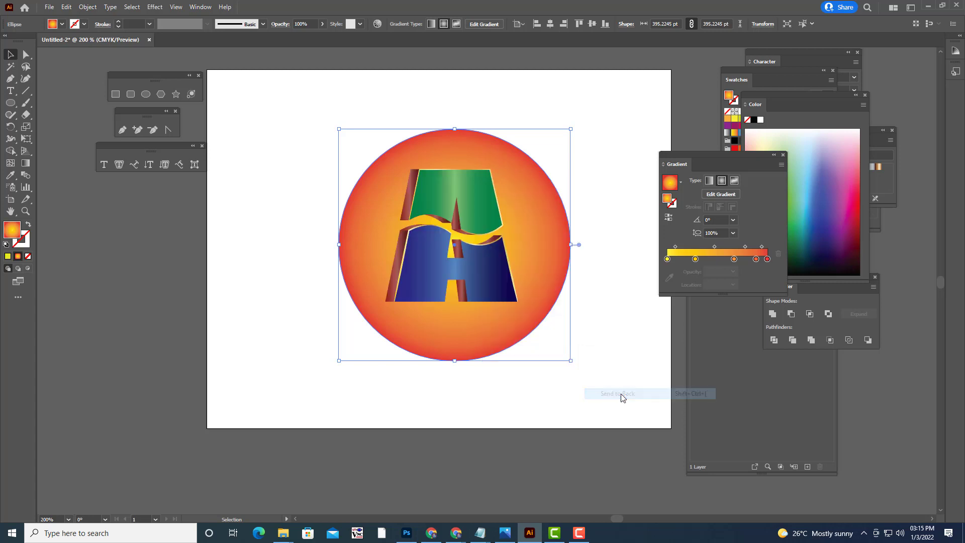
{"action": "left_click", "coordinate": [619, 351]}
Step: Enlarge the circle to 487.8 pt and centre it horizontally on the artboard
{"action": "left_click", "coordinate": [557, 272]}
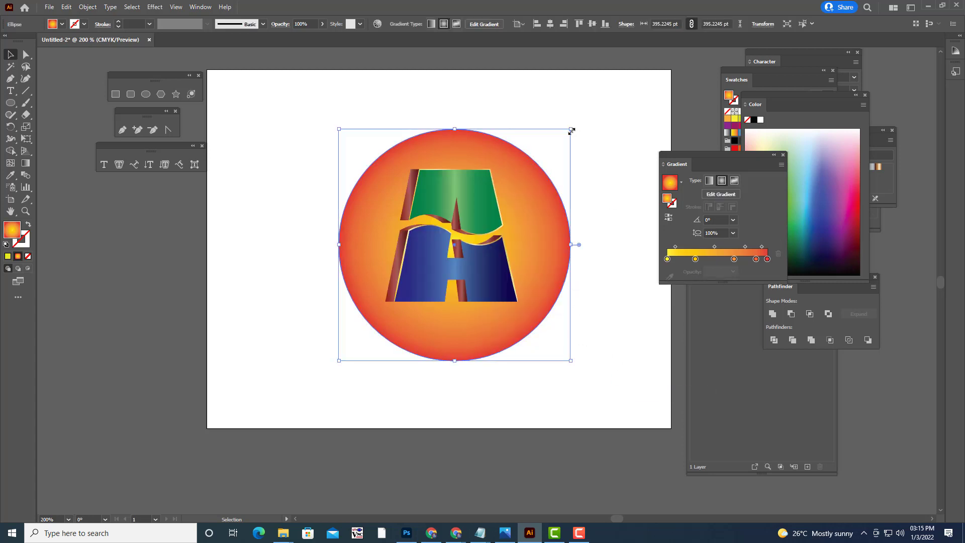
{"action": "left_click_drag", "start_coordinate": [571, 129], "coordinate": [563, 123]}
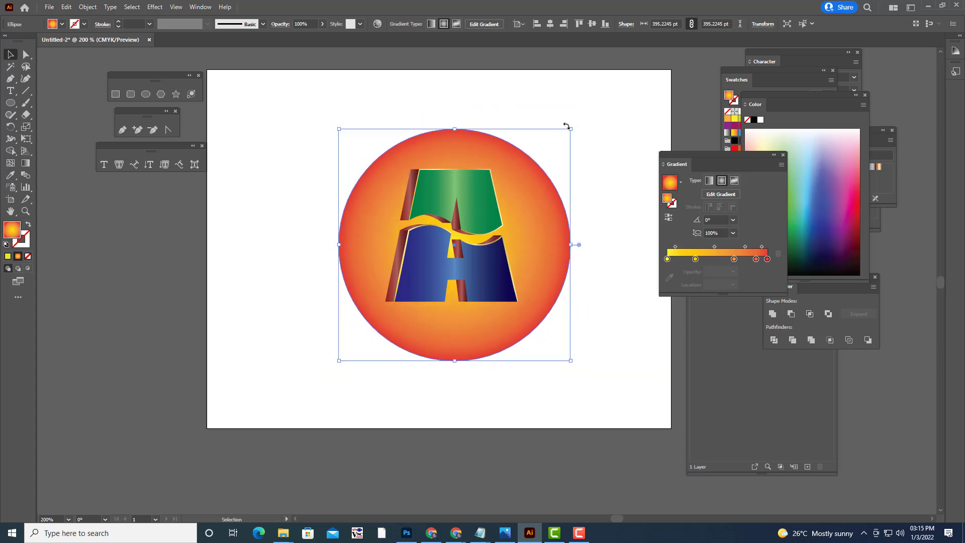
{"action": "left_click_drag", "start_coordinate": [570, 129], "coordinate": [598, 103]}
{"action": "mouse_move", "coordinate": [562, 181]}
{"action": "left_mouse_down"}
{"action": "mouse_move", "coordinate": [558, 162]}
{"action": "mouse_move", "coordinate": [561, 176]}
{"action": "left_mouse_up"}
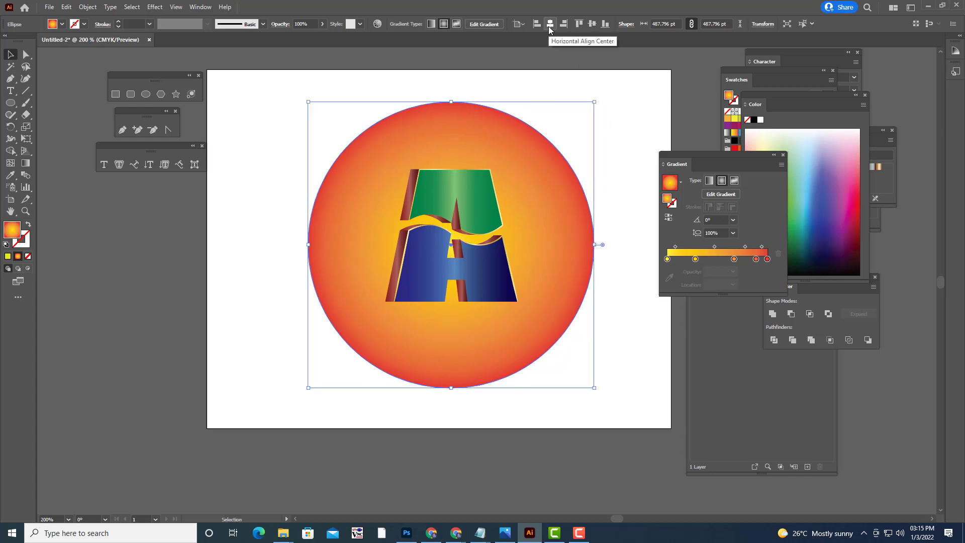
{"action": "left_click", "coordinate": [549, 24]}
Step: Centre the letter A group horizontally on the artboard
{"action": "left_click", "coordinate": [469, 197]}
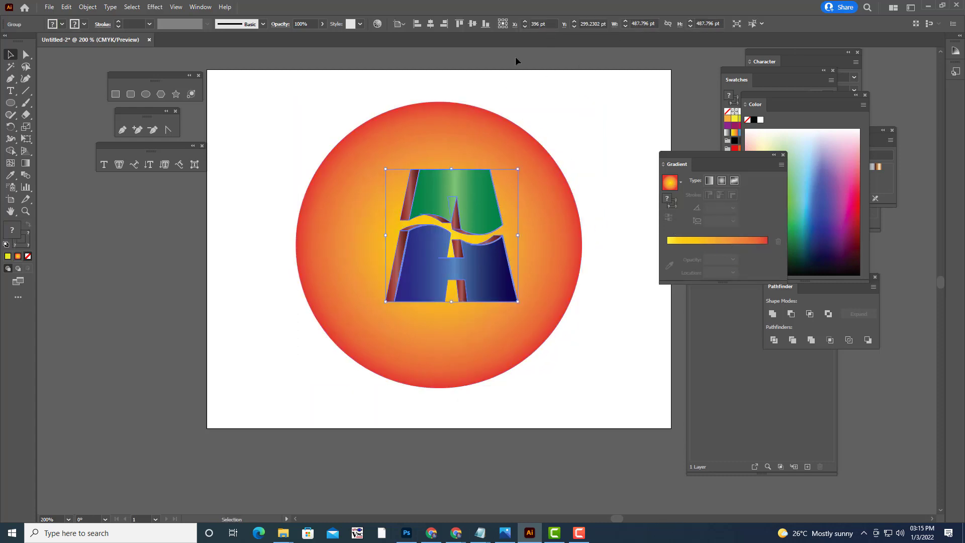
{"action": "left_click", "coordinate": [430, 24]}
{"action": "left_click", "coordinate": [613, 146]}
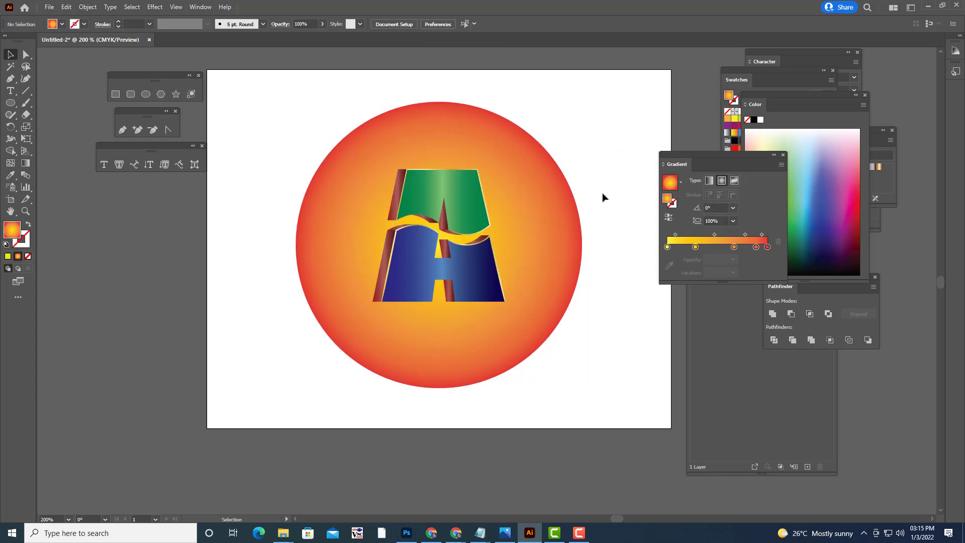
{"action": "left_click", "coordinate": [479, 219]}
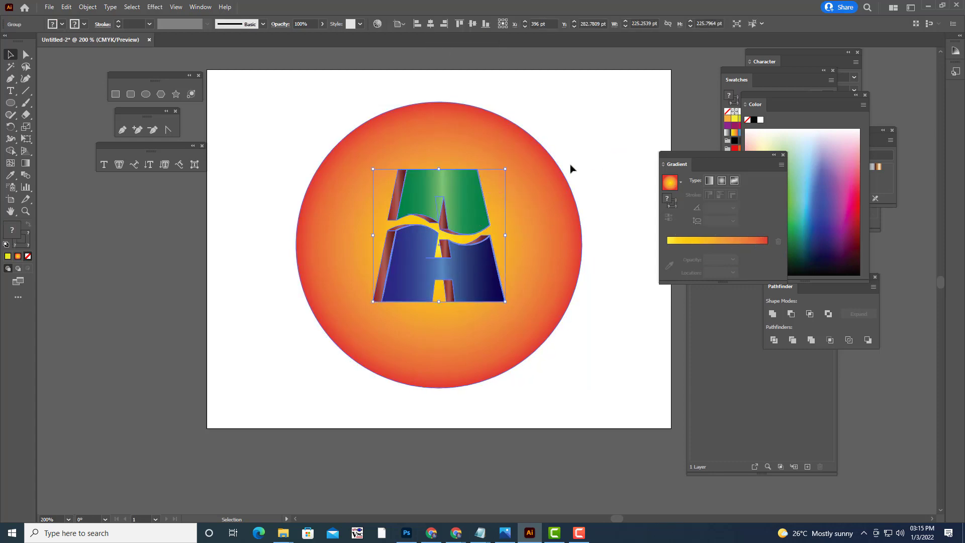
{"action": "left_click", "coordinate": [582, 147]}
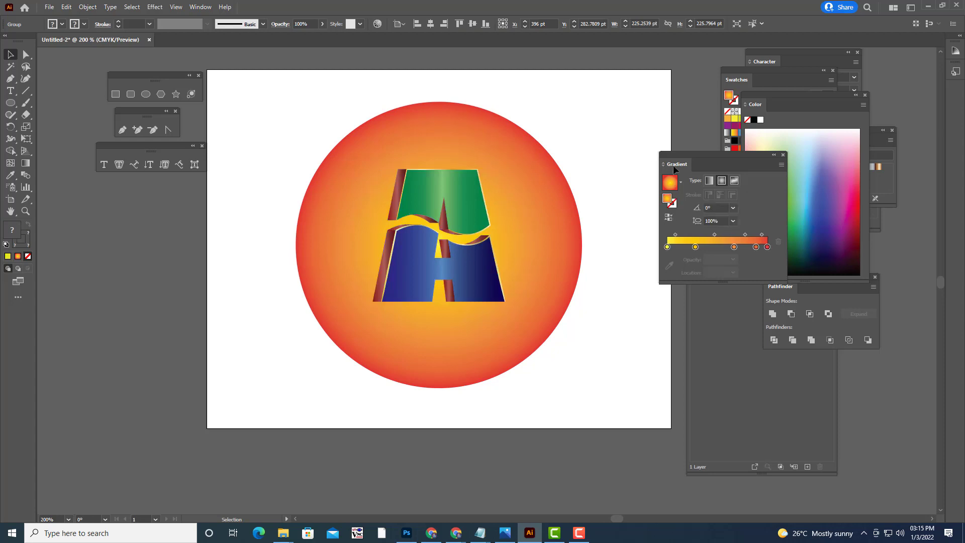
Step: Shrink the letter A group to about 186.5 pt square
{"action": "left_click", "coordinate": [461, 252]}
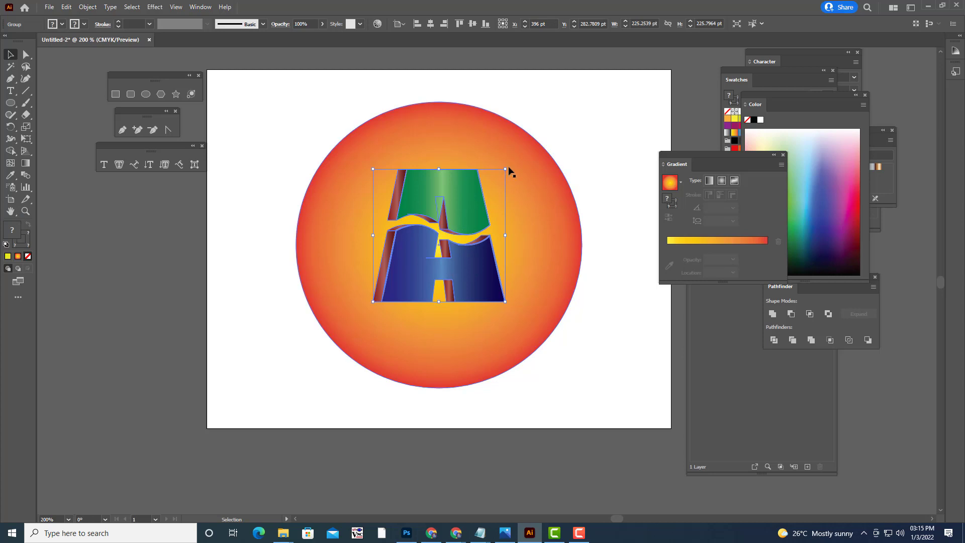
{"action": "left_click_drag", "start_coordinate": [506, 167], "coordinate": [473, 199]}
{"action": "left_click", "coordinate": [595, 152]}
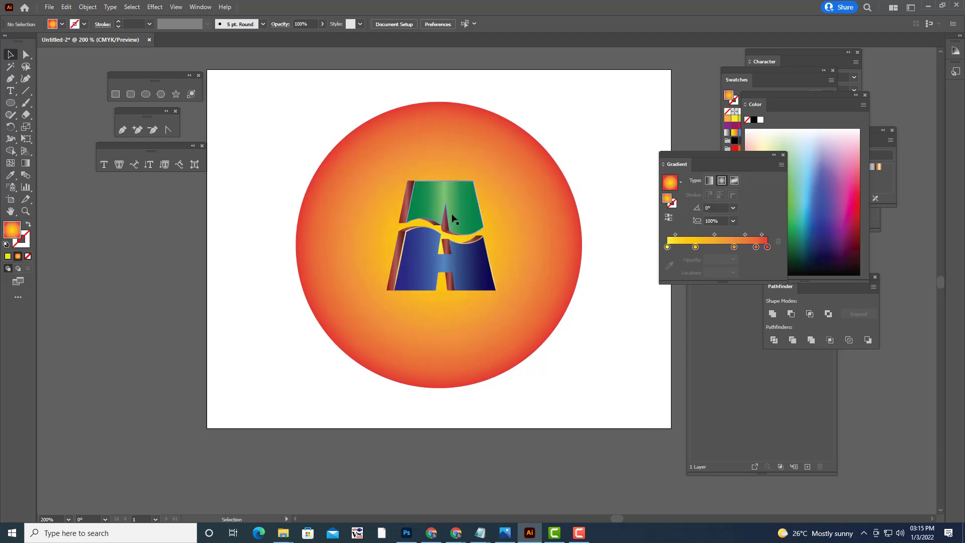
{"action": "left_click", "coordinate": [470, 197]}
Step: Add a Drop Shadow effect to the letter A with -5 pt horizontal offset
{"action": "left_click", "coordinate": [152, 7]}
{"action": "mouse_move", "coordinate": [168, 121]}
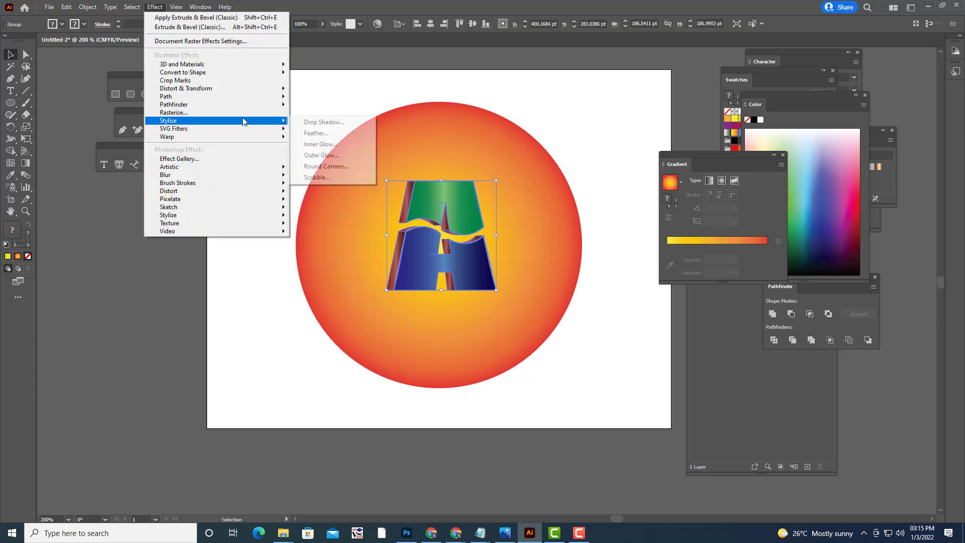
{"action": "left_click", "coordinate": [309, 122]}
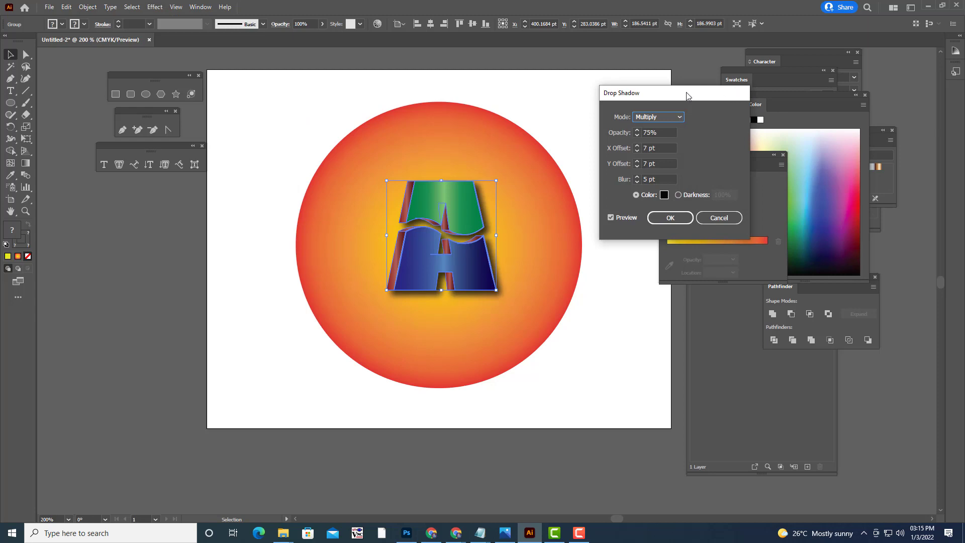
{"action": "left_click_drag", "start_coordinate": [685, 95], "coordinate": [673, 97]}
{"action": "left_click", "coordinate": [633, 149]}
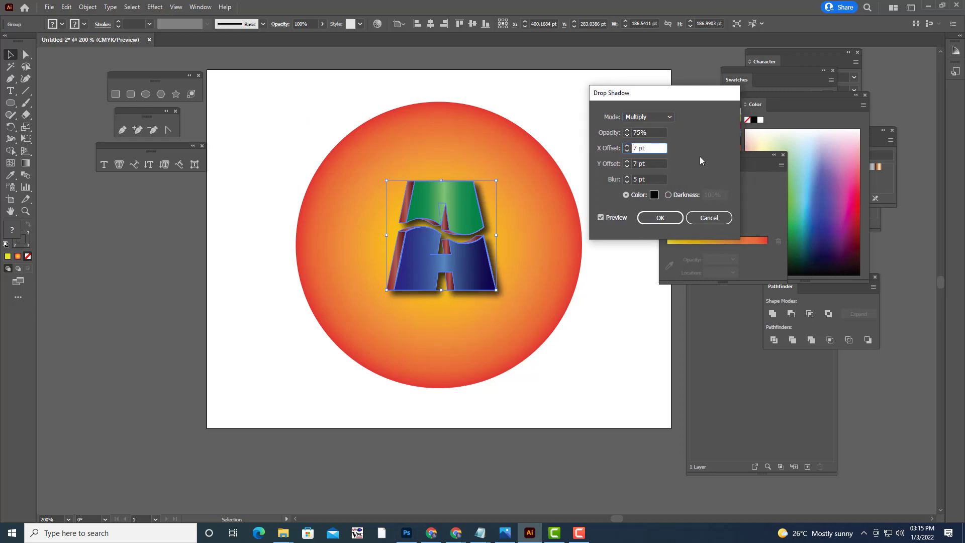
{"action": "key", "text": "Down"}
{"action": "key", "text": "Down"}
{"action": "key", "text": "Down"}
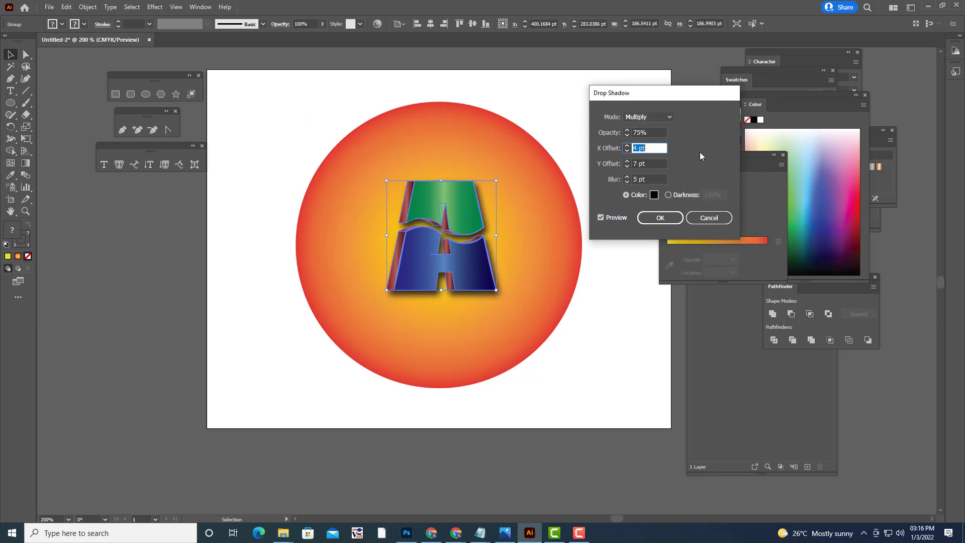
{"action": "key", "text": "Down"}
{"action": "key", "text": "Down"}
{"action": "key", "text": "Down"}
{"action": "key", "text": "Down"}
{"action": "key", "text": "Down"}
{"action": "key", "text": "Down"}
{"action": "key", "text": "Down"}
{"action": "key", "text": "Down"}
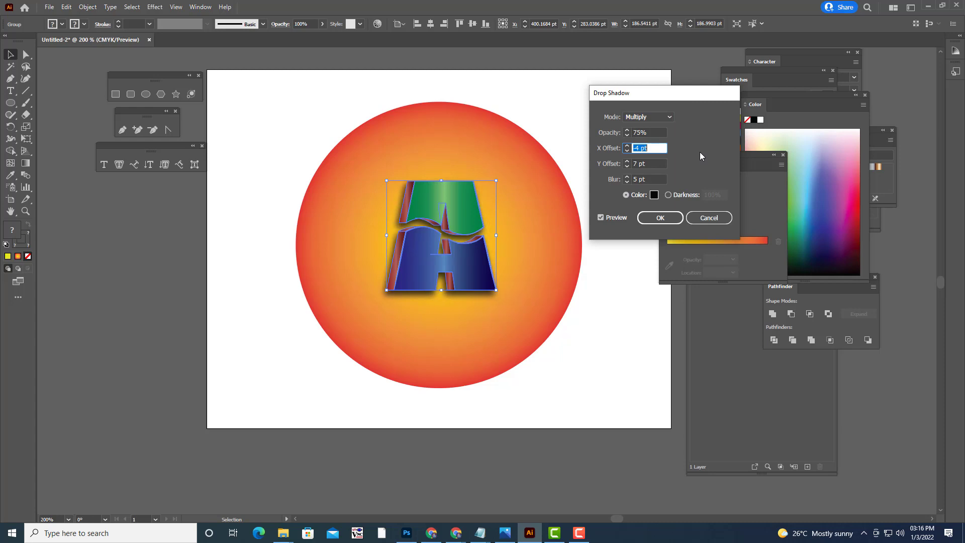
{"action": "key", "text": "Down"}
{"action": "key", "text": "Down"}
{"action": "key", "text": "Up"}
Step: Set the shadow to 40% opacity and 3 pt vertical offset, and apply it
{"action": "left_click", "coordinate": [652, 132]}
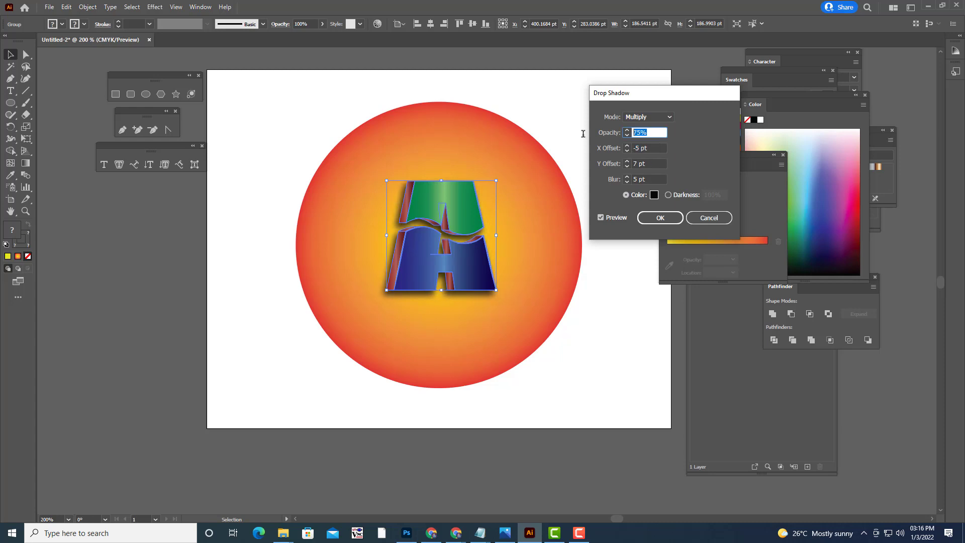
{"action": "type", "text": "4"}
{"action": "type", "text": "0"}
{"action": "left_click", "coordinate": [656, 148]}
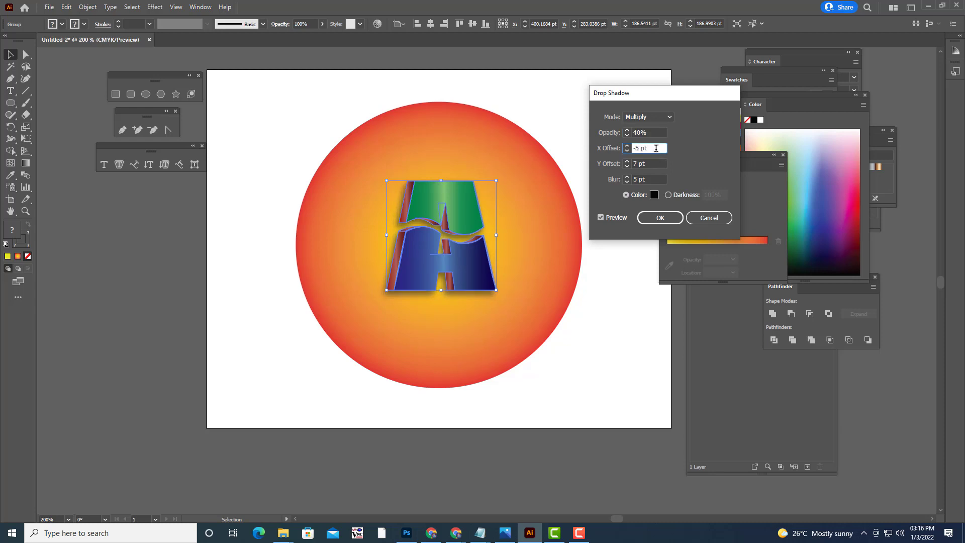
{"action": "left_click", "coordinate": [634, 163]}
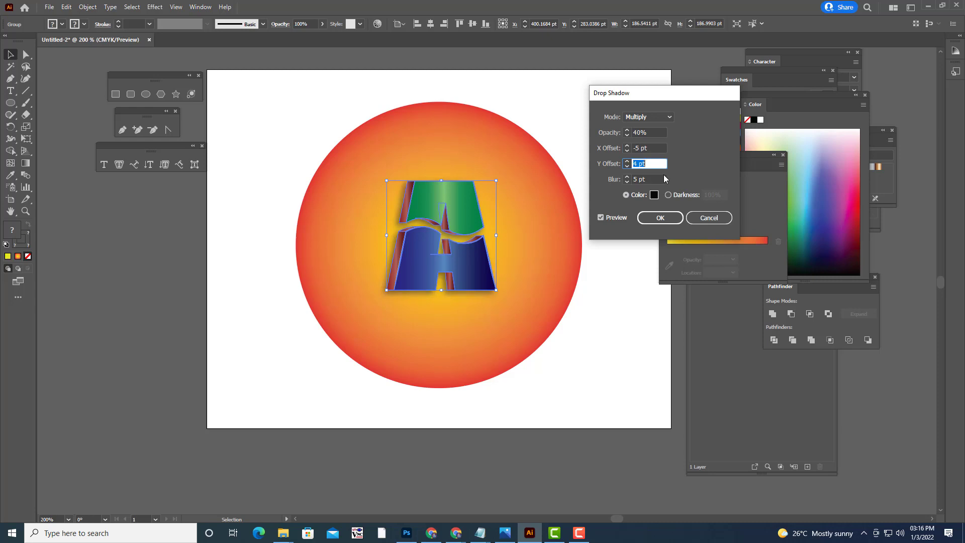
{"action": "left_click", "coordinate": [660, 218]}
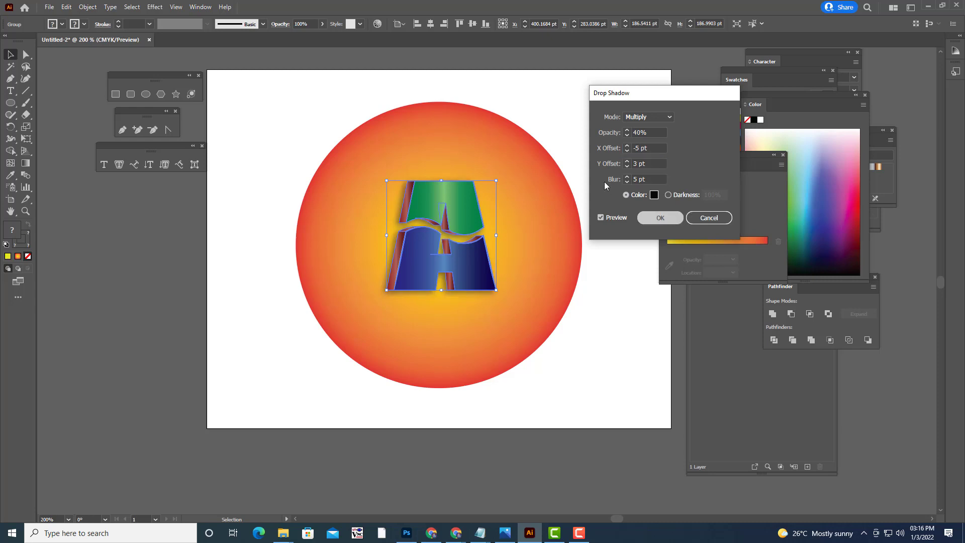
{"action": "left_click", "coordinate": [603, 177]}
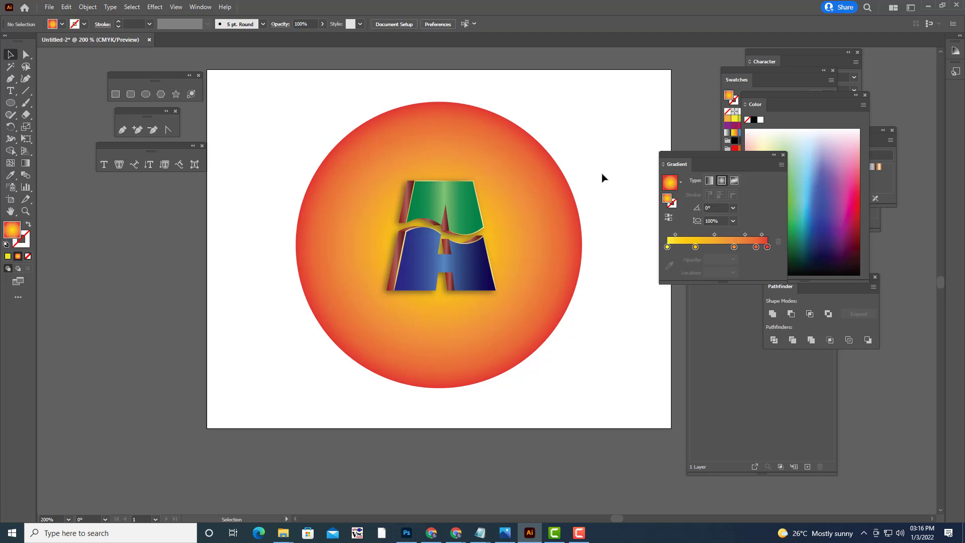
Step: Nudge the blue lower part of the letter A right under the green top
{"action": "scroll", "coordinate": [603, 177], "scroll_direction": "up", "scroll_amount": 1}
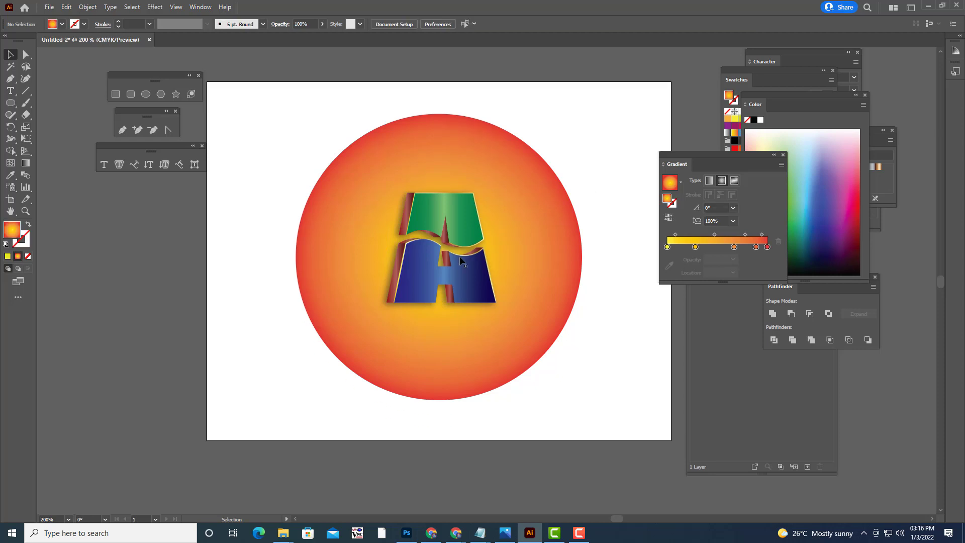
{"action": "left_click", "coordinate": [453, 253]}
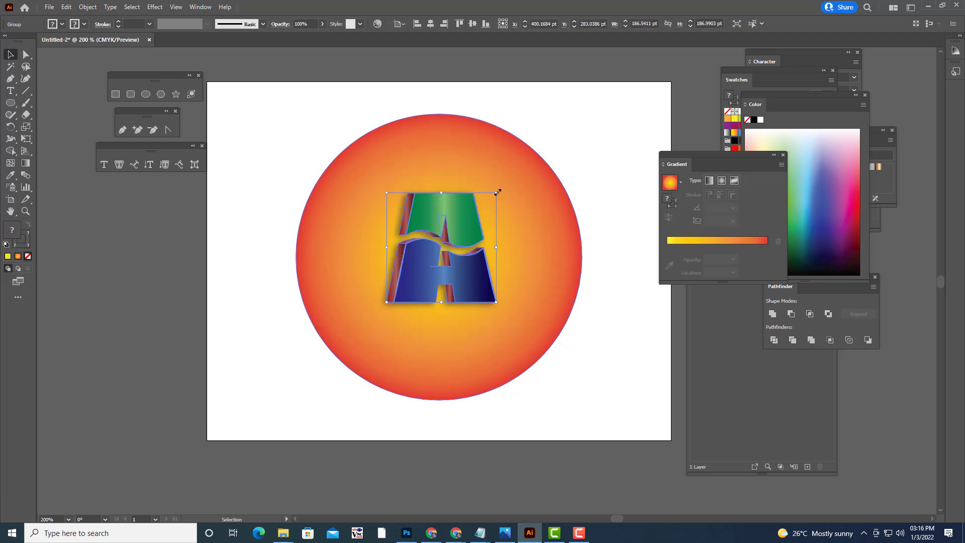
{"action": "left_click_drag", "start_coordinate": [496, 192], "coordinate": [496, 188]}
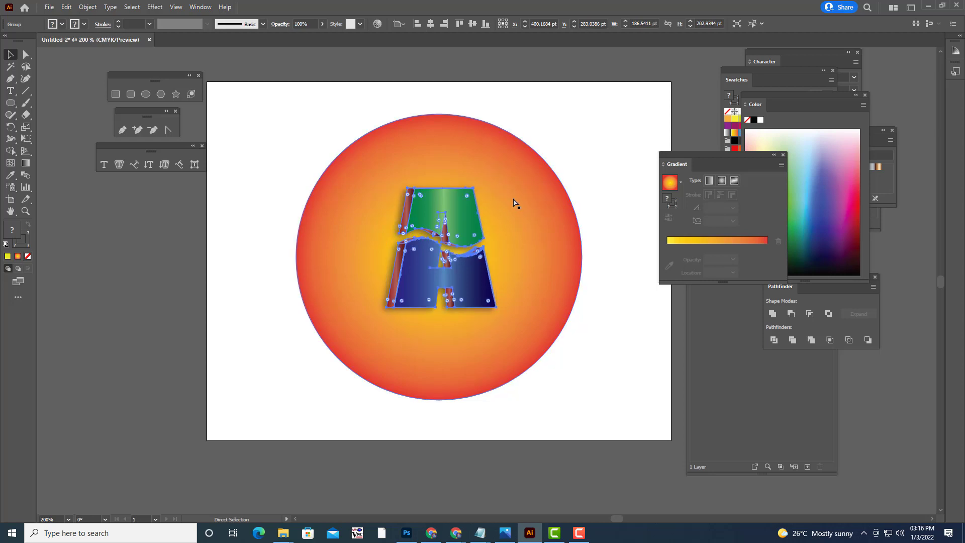
{"action": "left_click", "coordinate": [603, 155]}
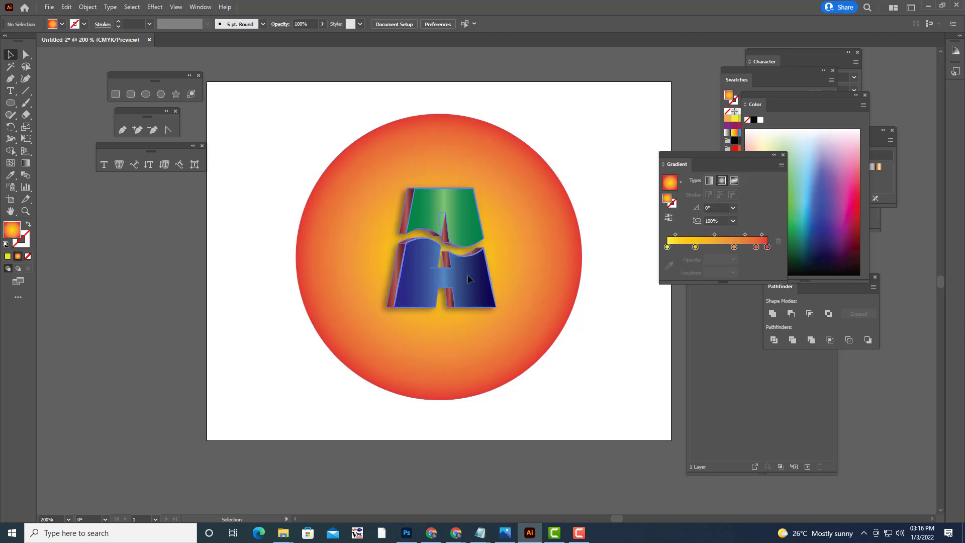
{"action": "left_click_drag", "start_coordinate": [460, 278], "coordinate": [467, 274]}
{"action": "left_click", "coordinate": [576, 147]}
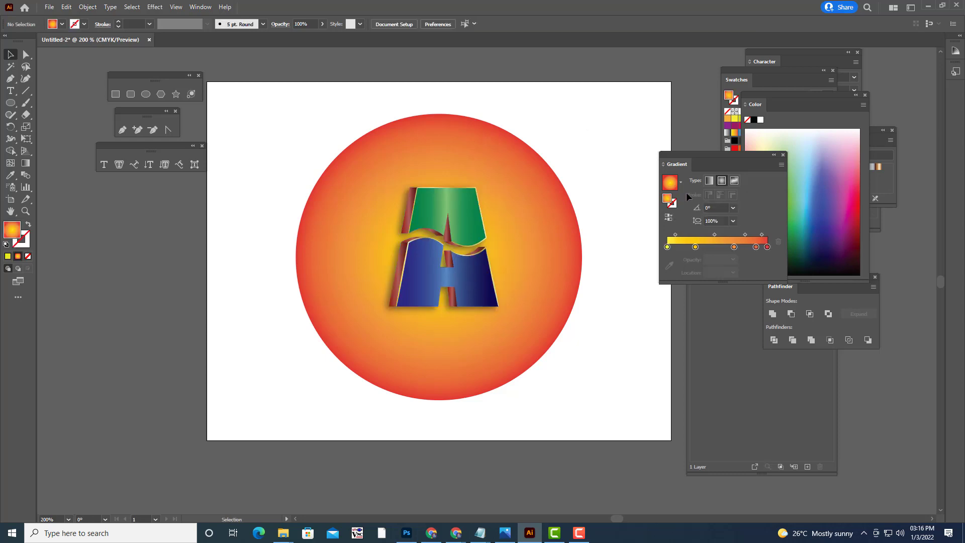
Step: Draw a test circle over the logo and delete it
{"action": "left_click", "coordinate": [146, 94]}
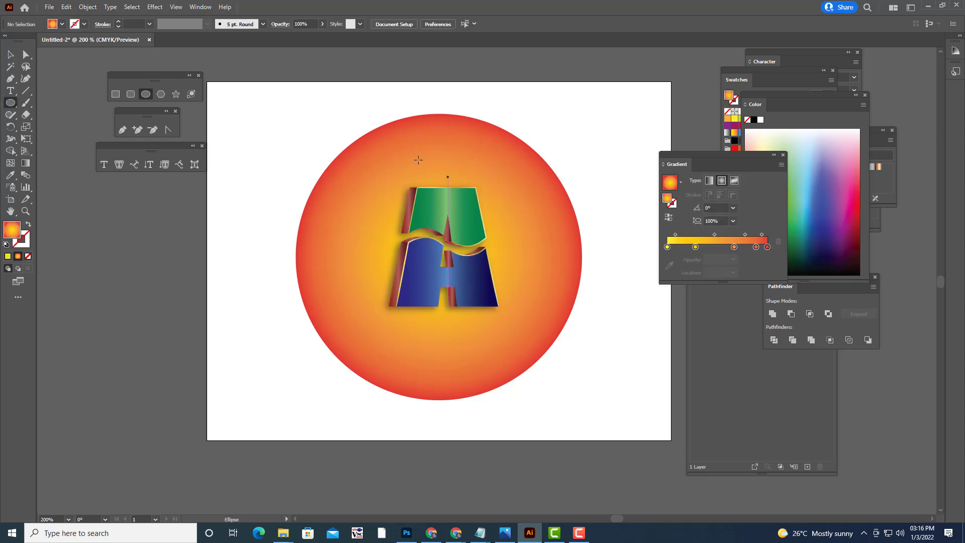
{"action": "mouse_move", "coordinate": [375, 155]}
{"action": "left_mouse_down"}
{"action": "mouse_move", "coordinate": [590, 344]}
{"action": "mouse_move", "coordinate": [596, 378]}
{"action": "left_mouse_up"}
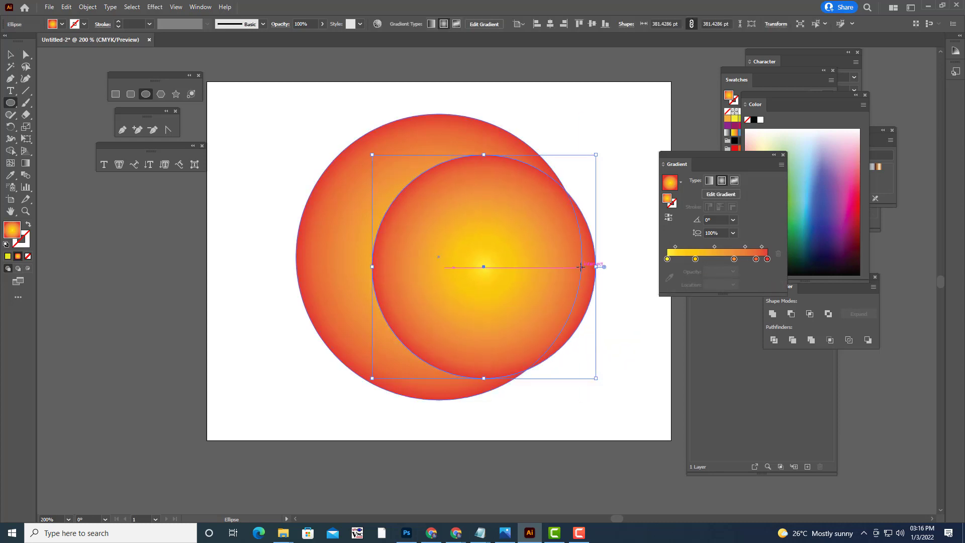
{"action": "key", "text": "Delete"}
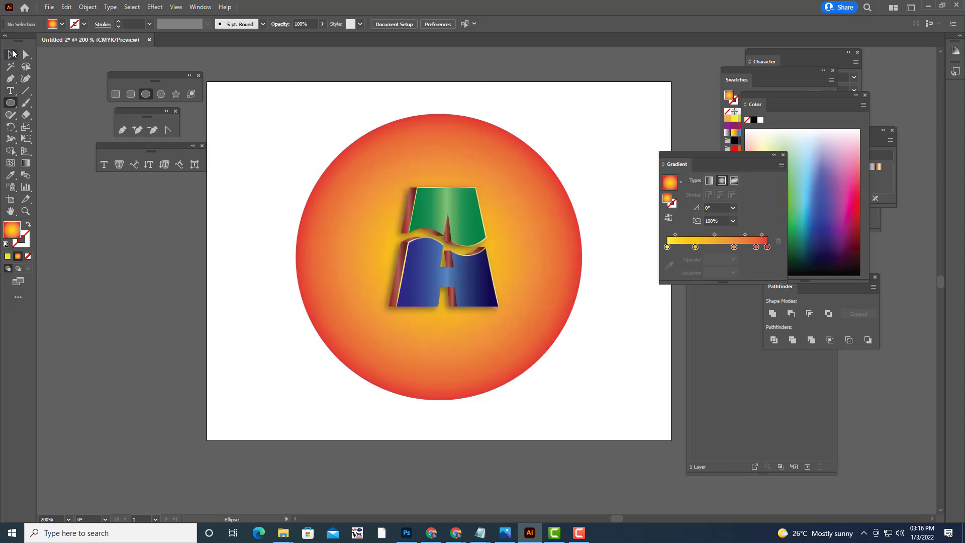
Step: Duplicate the gradient circle in front and shrink the copy around its centre to 370 pt
{"action": "left_click", "coordinate": [10, 55]}
{"action": "left_click", "coordinate": [463, 144]}
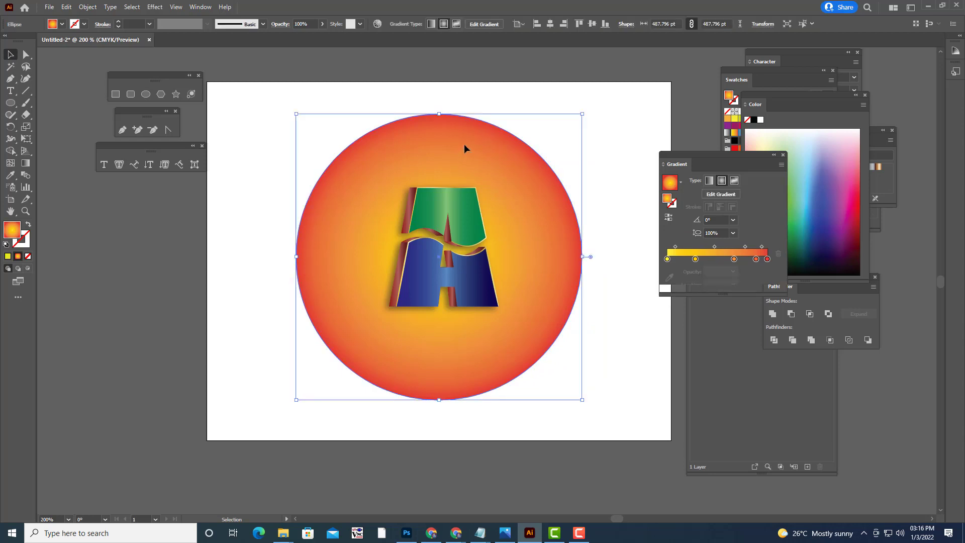
{"action": "key", "text": "a"}
{"action": "key", "text": "v"}
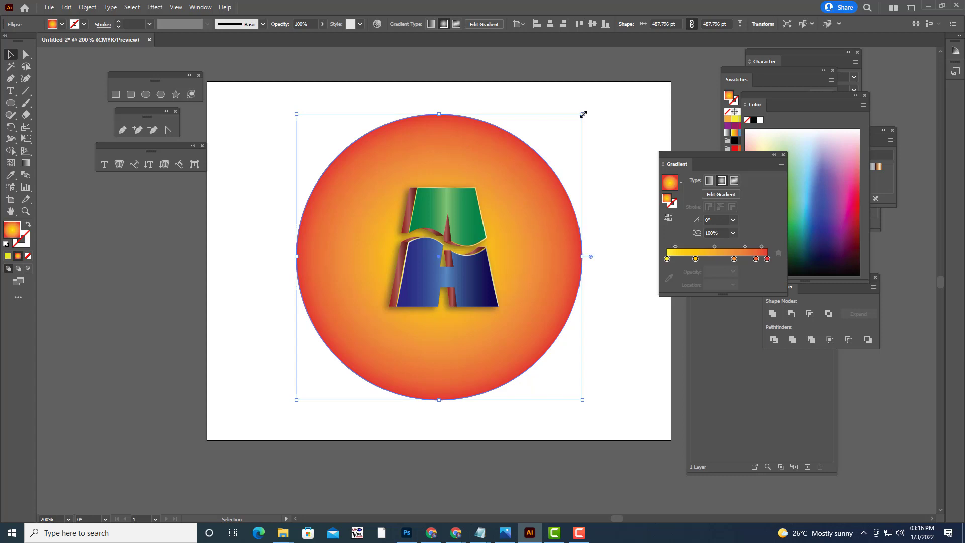
{"action": "left_click_drag", "start_coordinate": [583, 114], "coordinate": [564, 137]}
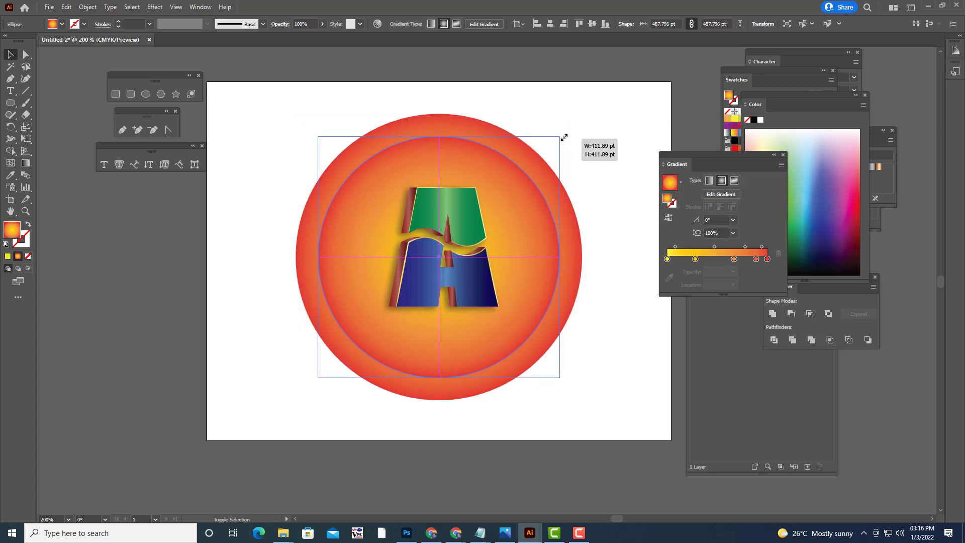
{"action": "mouse_move", "coordinate": [564, 137]}
{"action": "left_mouse_down"}
{"action": "mouse_move", "coordinate": [547, 152]}
{"action": "mouse_move", "coordinate": [554, 144]}
{"action": "left_mouse_up"}
{"action": "key", "text": "ctrl+h"}
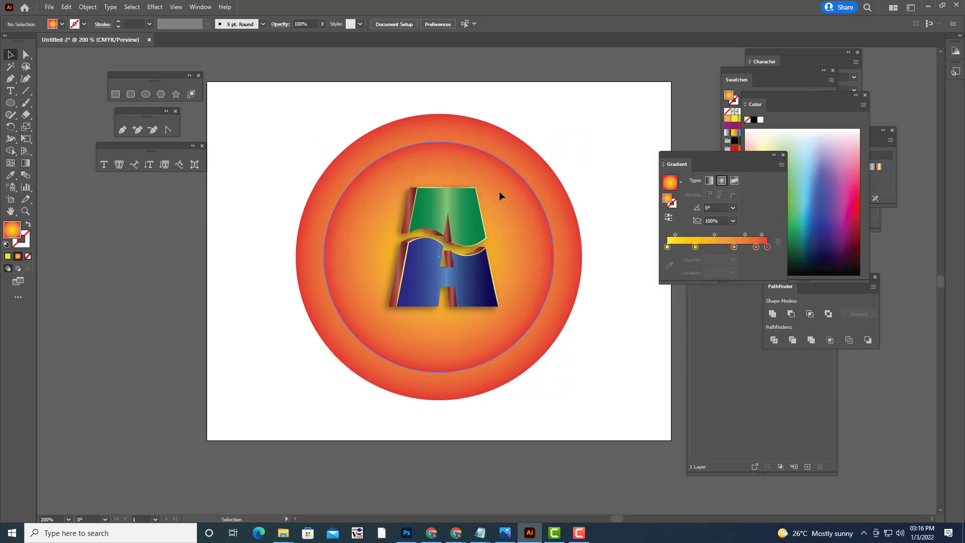
{"action": "left_click", "coordinate": [499, 191]}
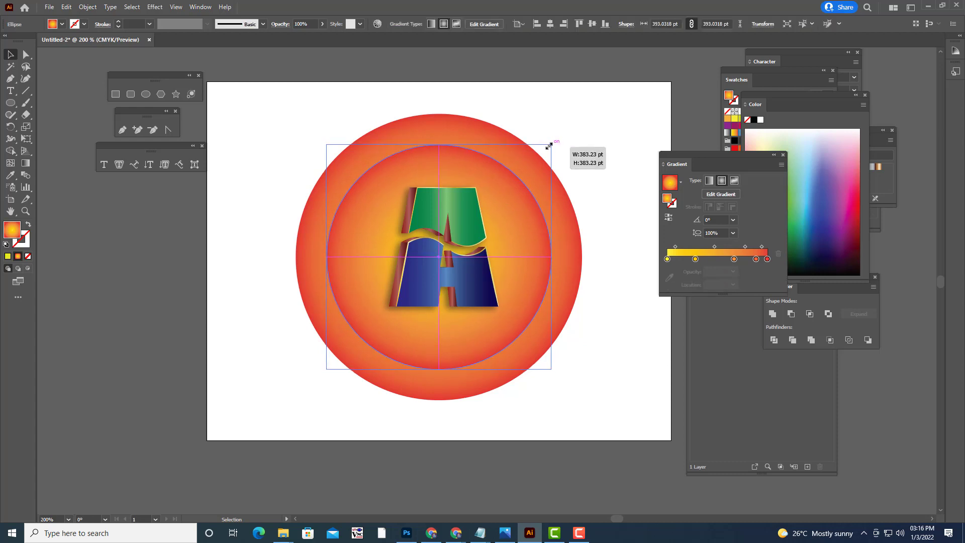
{"action": "left_click_drag", "start_coordinate": [555, 141], "coordinate": [547, 148]}
{"action": "left_click", "coordinate": [620, 150]}
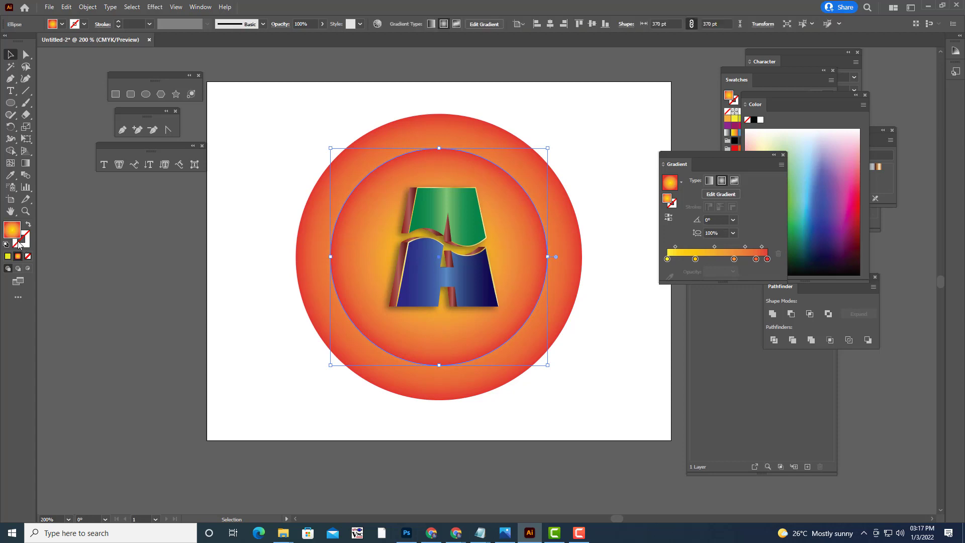
Step: Give the inner circle no fill and a thin yellow outline
{"action": "left_click", "coordinate": [27, 256]}
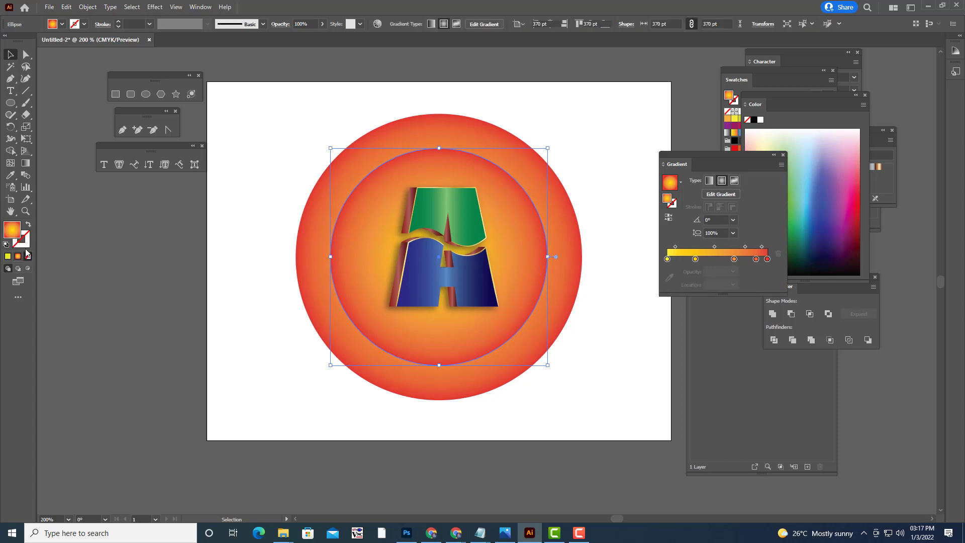
{"action": "left_click", "coordinate": [7, 256]}
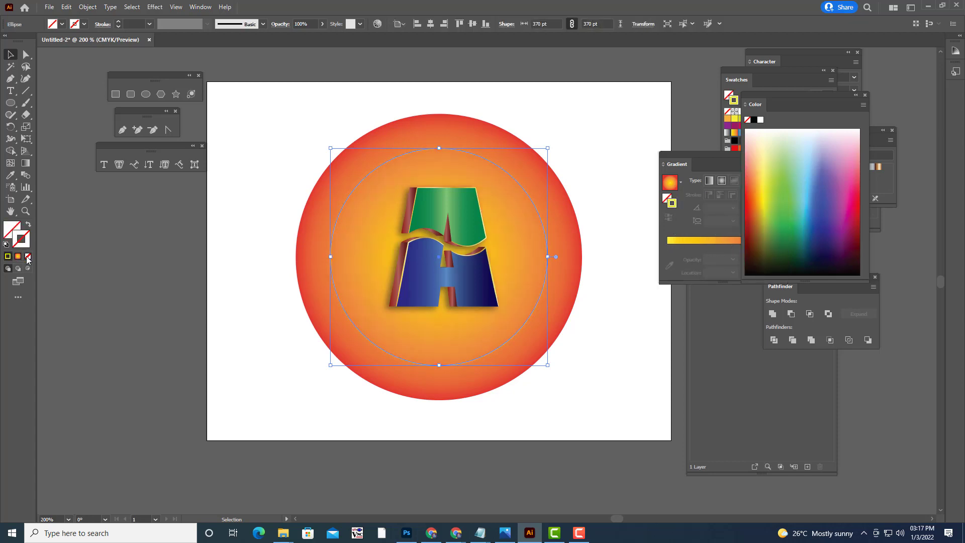
{"action": "left_click", "coordinate": [128, 270]}
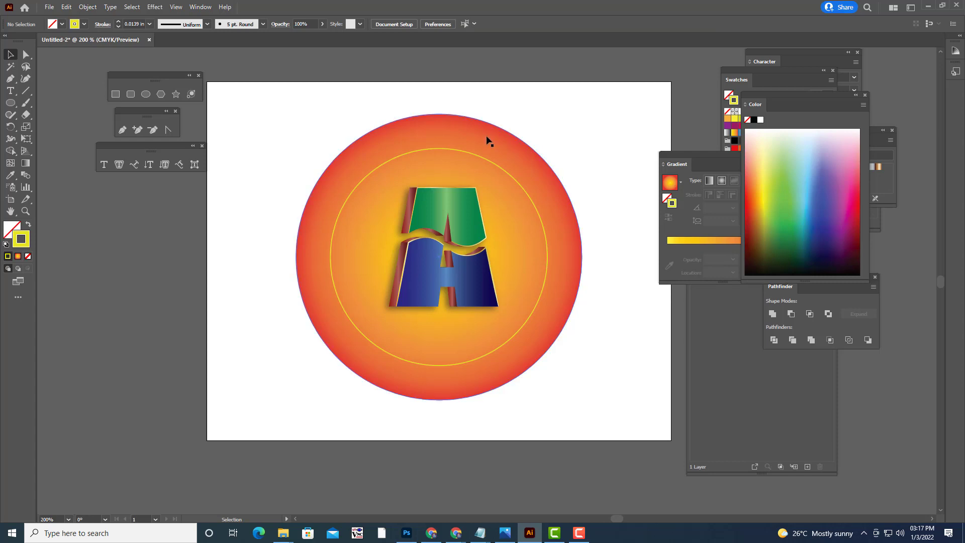
{"action": "left_click", "coordinate": [478, 155]}
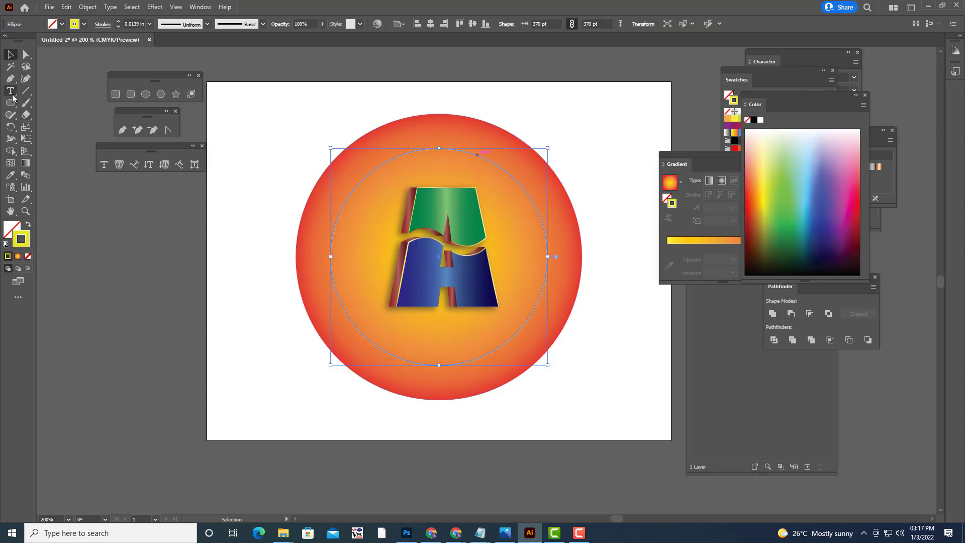
Step: Set 'AMAZON TRADING SERVICES' in Impact along the inner circle, enlarged to about 0.72 in
{"action": "left_click", "coordinate": [134, 164]}
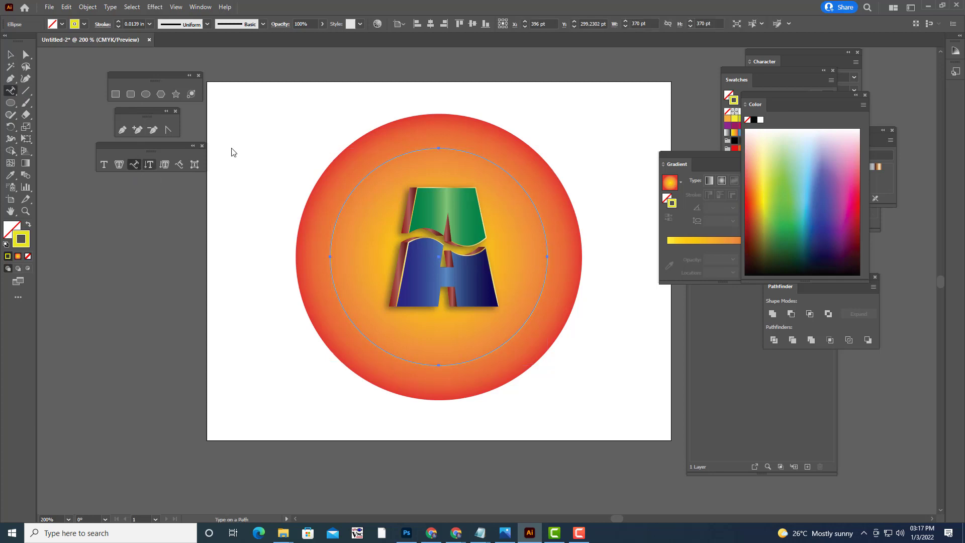
{"action": "left_click", "coordinate": [448, 148]}
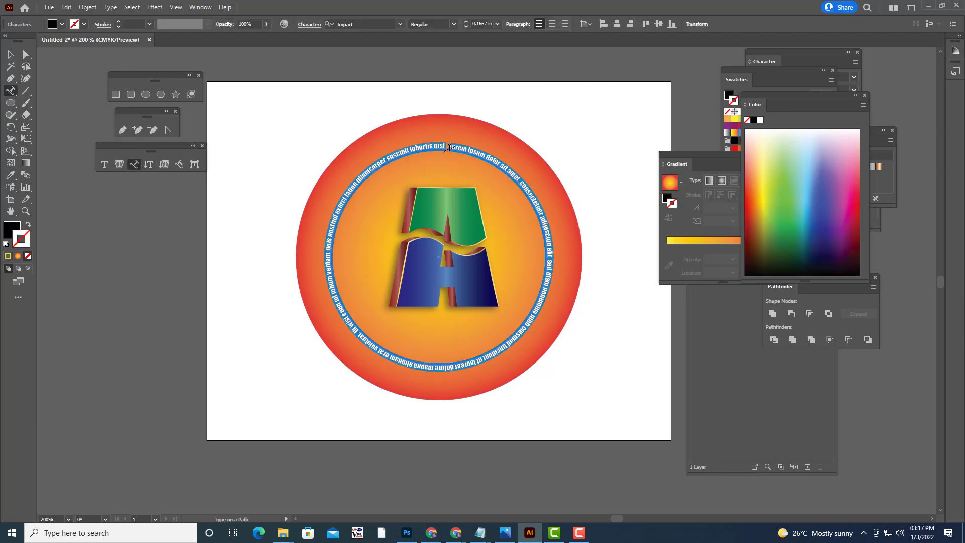
{"action": "key", "text": "BackSpace"}
{"action": "type", "text": "AMAZON TRADING SERVICES"}
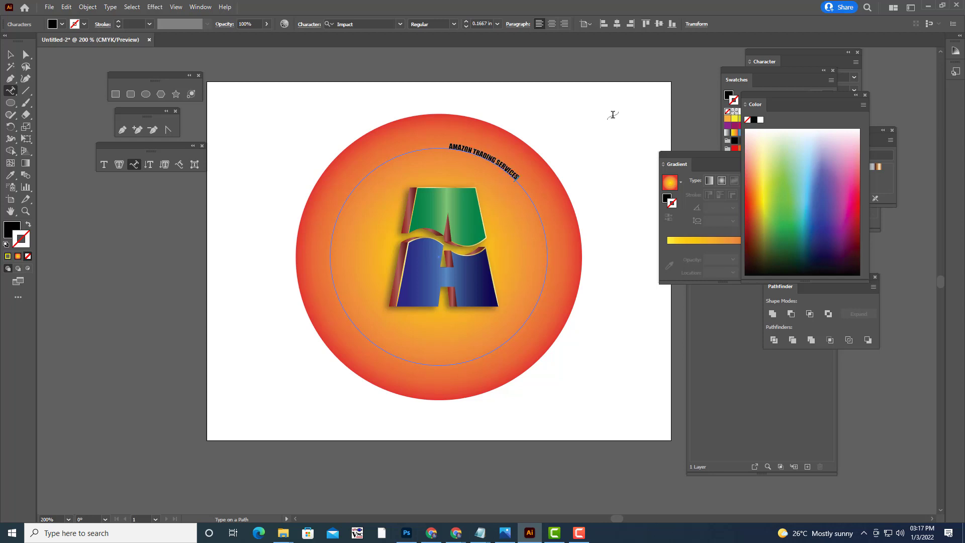
{"action": "key", "text": "shift+Left"}
{"action": "key", "text": "shift+Left"}
{"action": "key", "text": "shift+Left"}
{"action": "key", "text": "shift+Left"}
{"action": "key", "text": "shift+Left"}
{"action": "key", "text": "shift+Left"}
{"action": "key", "text": "ctrl"}
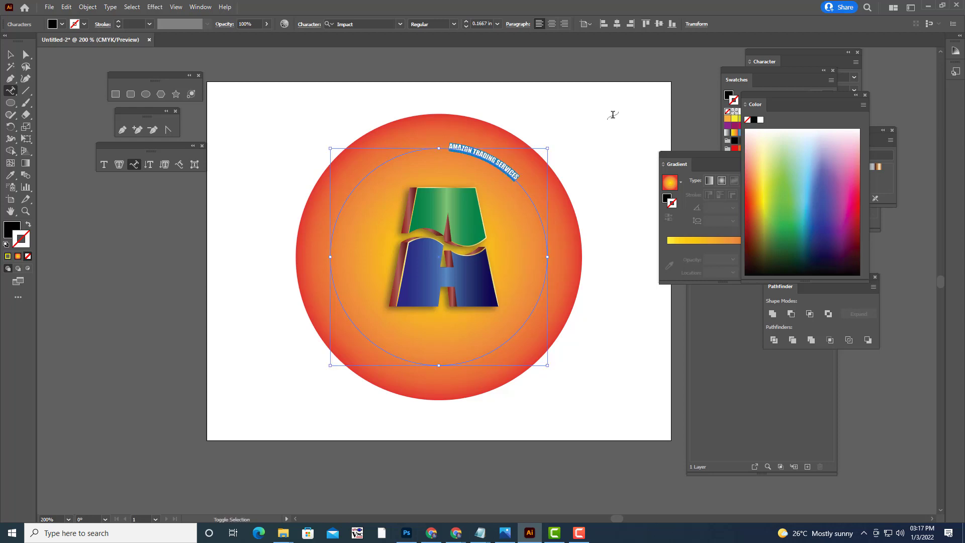
{"action": "key", "text": "ctrl+shift+period"}
{"action": "key", "text": "ctrl+shift+period"}
{"action": "key", "text": "ctrl+shift+period"}
{"action": "key", "text": "ctrl+shift+period"}
{"action": "key", "text": "ctrl+shift+period"}
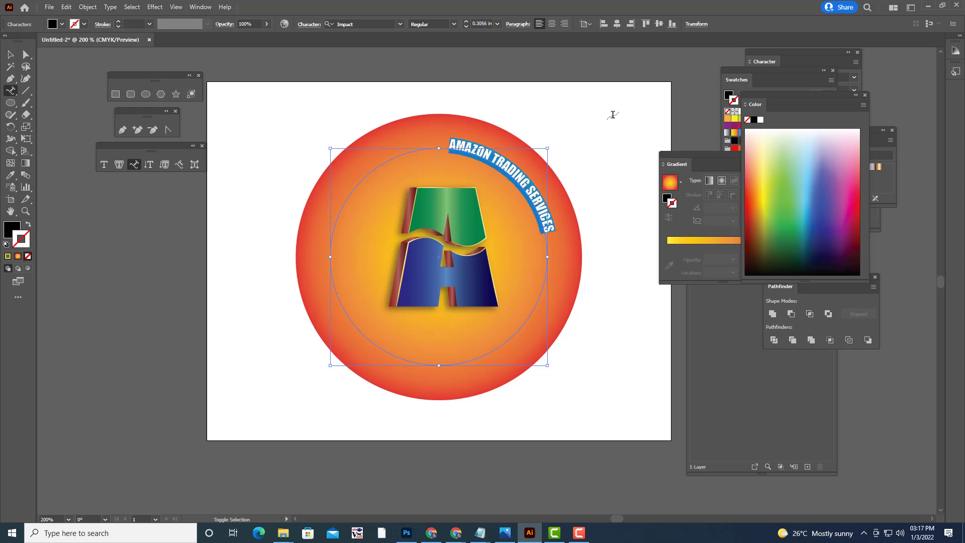
{"action": "key", "text": "ctrl+shift+period"}
{"action": "key", "text": "ctrl+shift+period"}
{"action": "key", "text": "ctrl+shift+period"}
{"action": "key", "text": "ctrl+shift+period"}
{"action": "key", "text": "ctrl+shift+period"}
{"action": "key", "text": "ctrl+shift+period"}
{"action": "key", "text": "ctrl+shift+period"}
{"action": "key", "text": "ctrl+shift+period"}
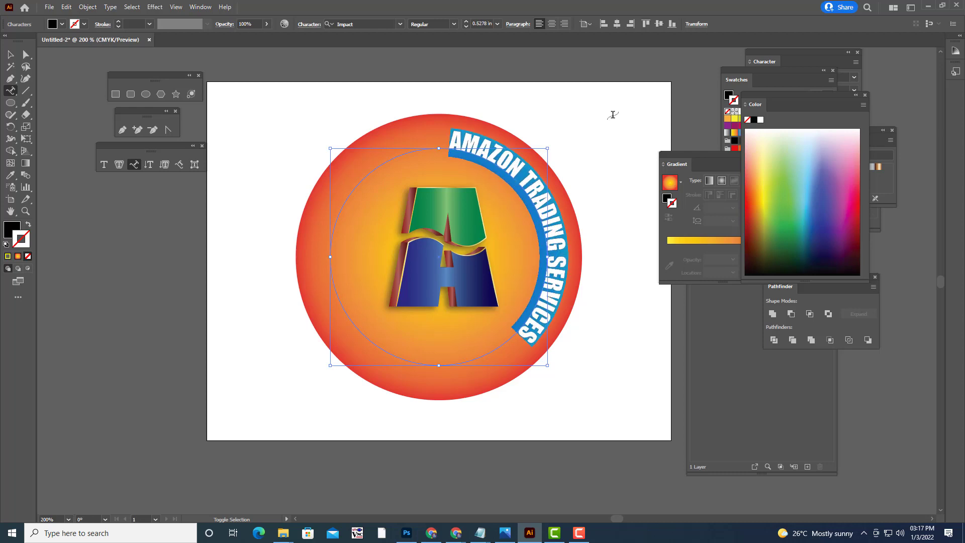
{"action": "key", "text": "ctrl+shift+period"}
{"action": "key", "text": "ctrl+shift+period"}
{"action": "key", "text": "ctrl+shift+period"}
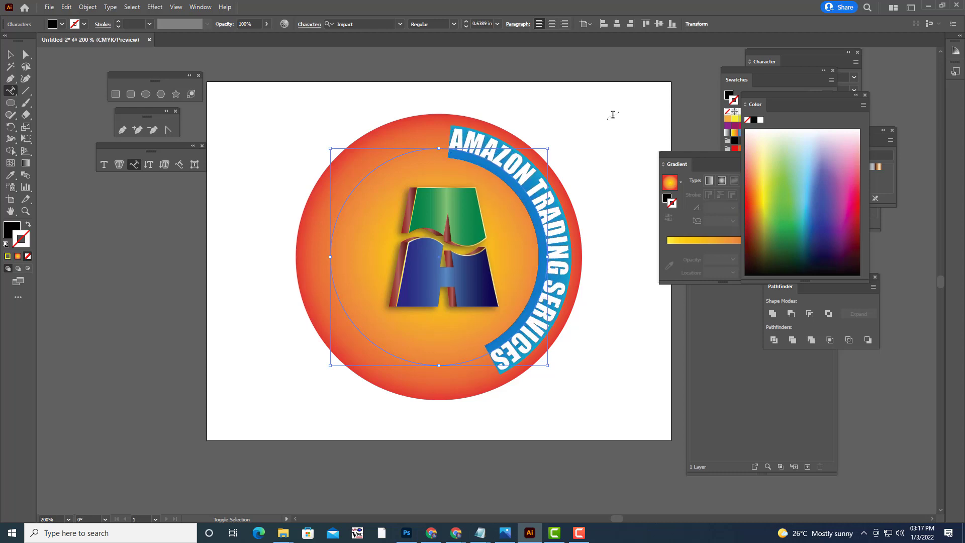
{"action": "key", "text": "ctrl+shift+period"}
{"action": "key", "text": "ctrl+shift+period"}
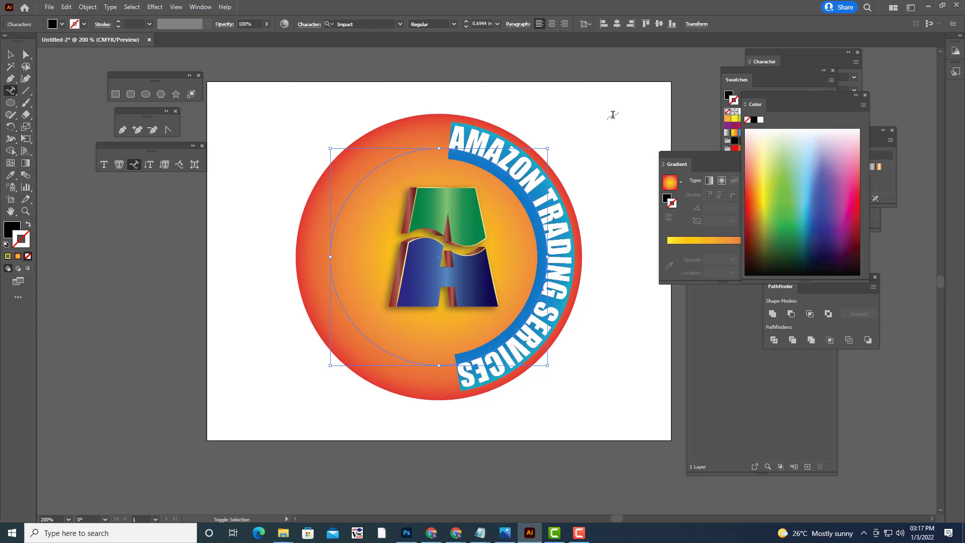
{"action": "left_click", "coordinate": [613, 114], "text": "ctrl"}
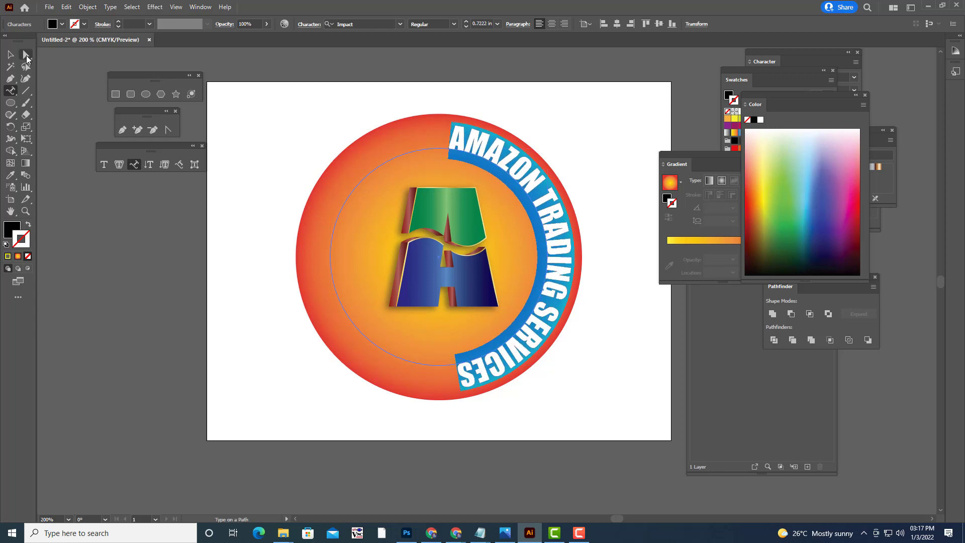
Step: Slide the AMAZON TRADING SERVICES text along the circle to the top
{"action": "left_click", "coordinate": [27, 55]}
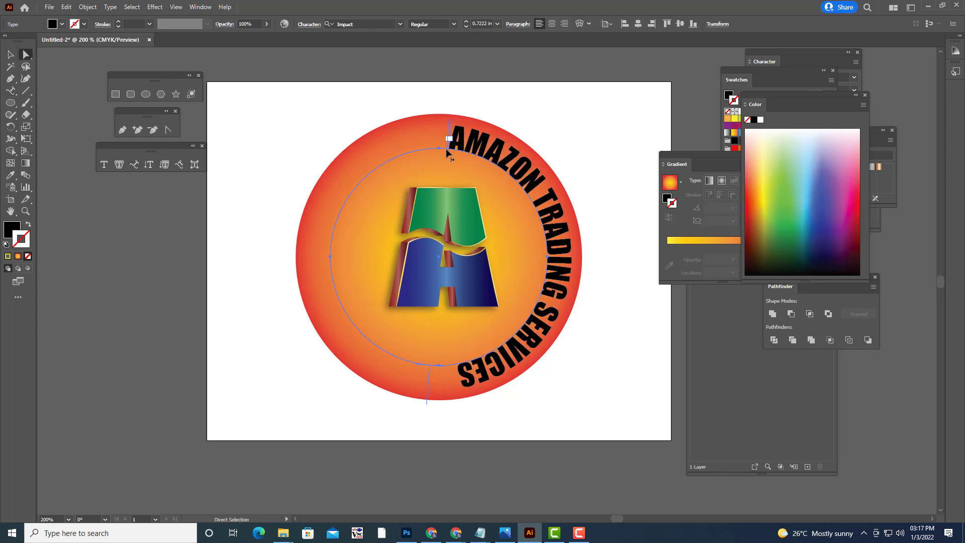
{"action": "left_click_drag", "start_coordinate": [446, 153], "coordinate": [411, 163]}
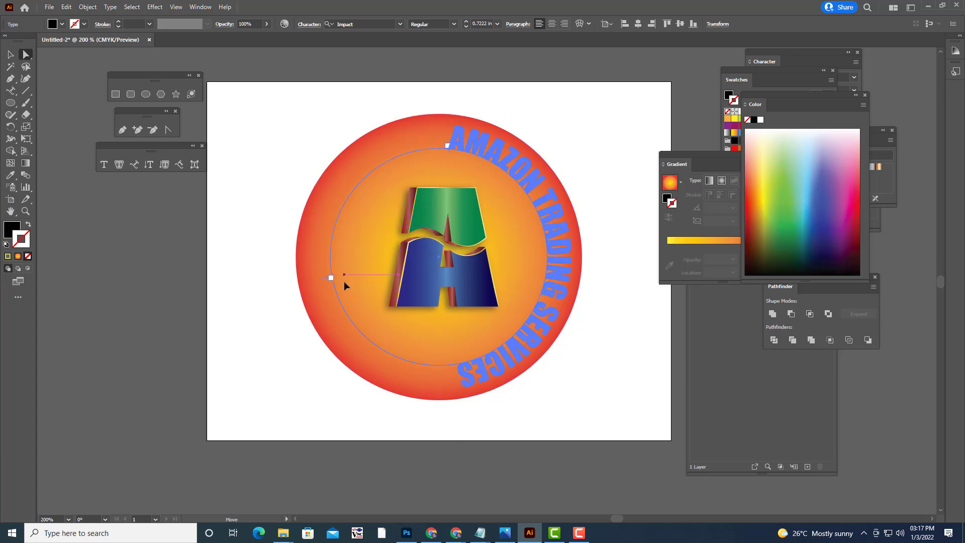
{"action": "left_click_drag", "start_coordinate": [349, 219], "coordinate": [344, 282]}
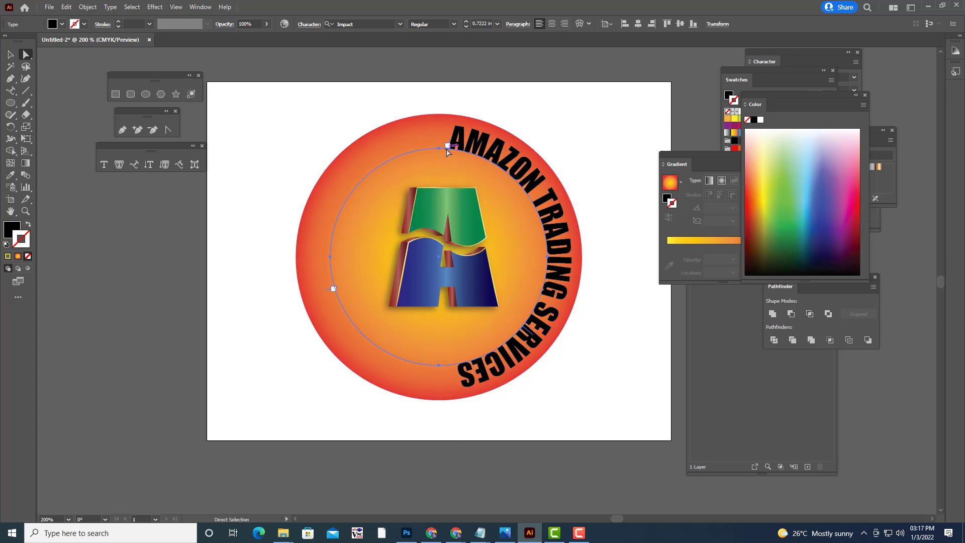
{"action": "mouse_move", "coordinate": [447, 151]}
{"action": "left_mouse_down"}
{"action": "mouse_move", "coordinate": [479, 173]}
{"action": "mouse_move", "coordinate": [336, 247]}
{"action": "left_mouse_up"}
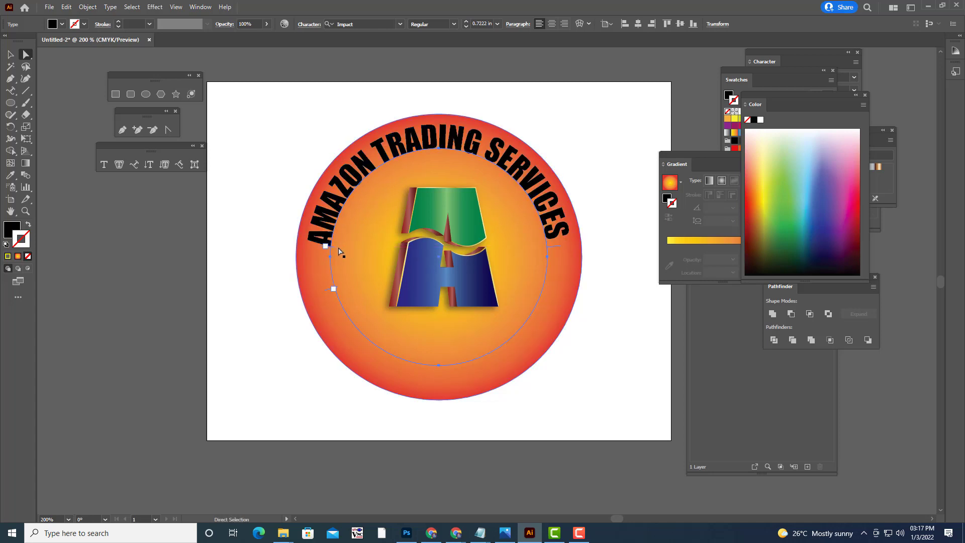
Step: Scale the arched text up so it wraps further down both sides
{"action": "key", "text": "v"}
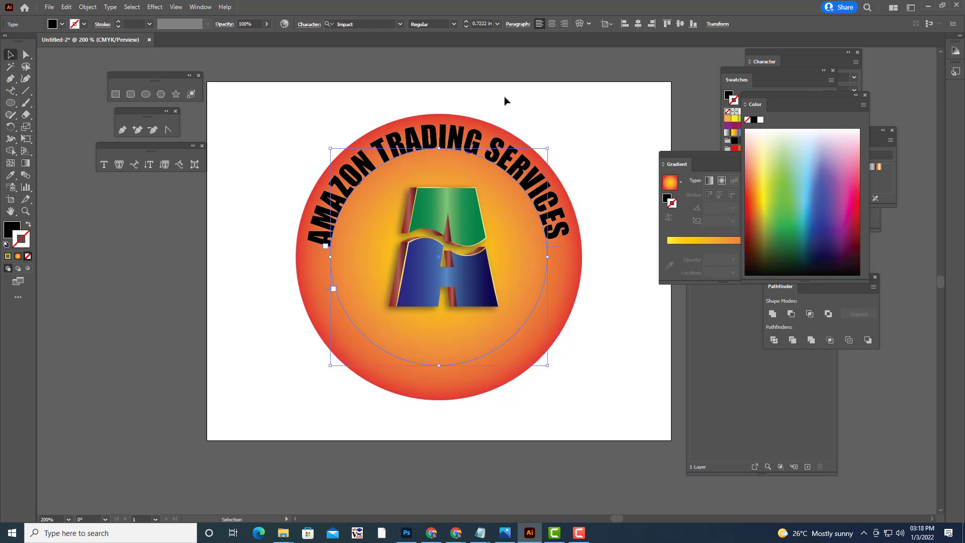
{"action": "left_click", "coordinate": [504, 99]}
{"action": "left_click", "coordinate": [520, 172]}
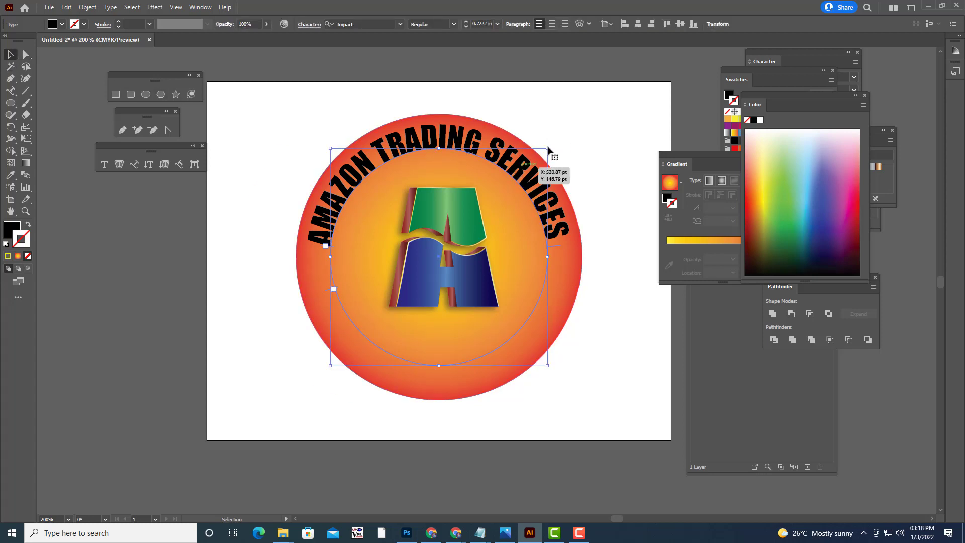
{"action": "left_click_drag", "start_coordinate": [547, 148], "coordinate": [562, 144]}
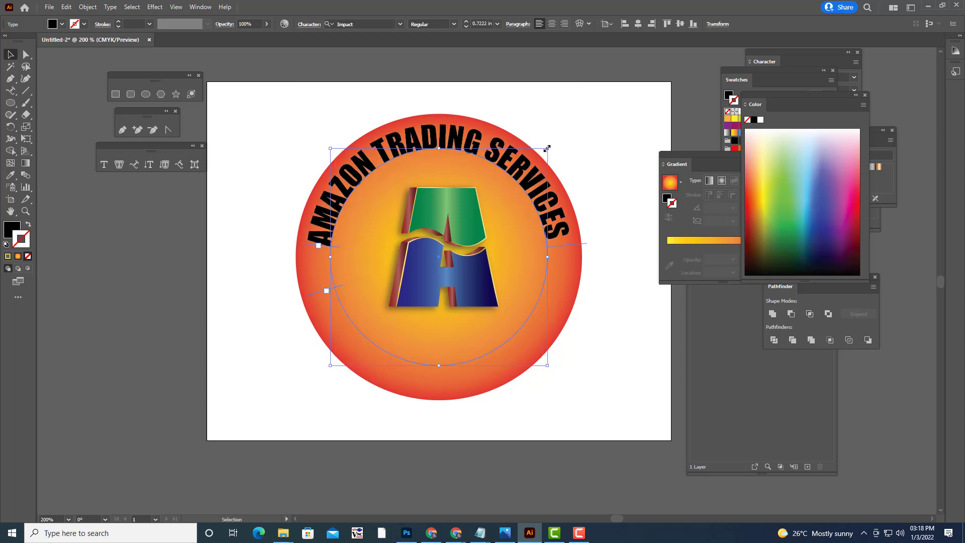
{"action": "left_click_drag", "start_coordinate": [547, 149], "coordinate": [539, 156]}
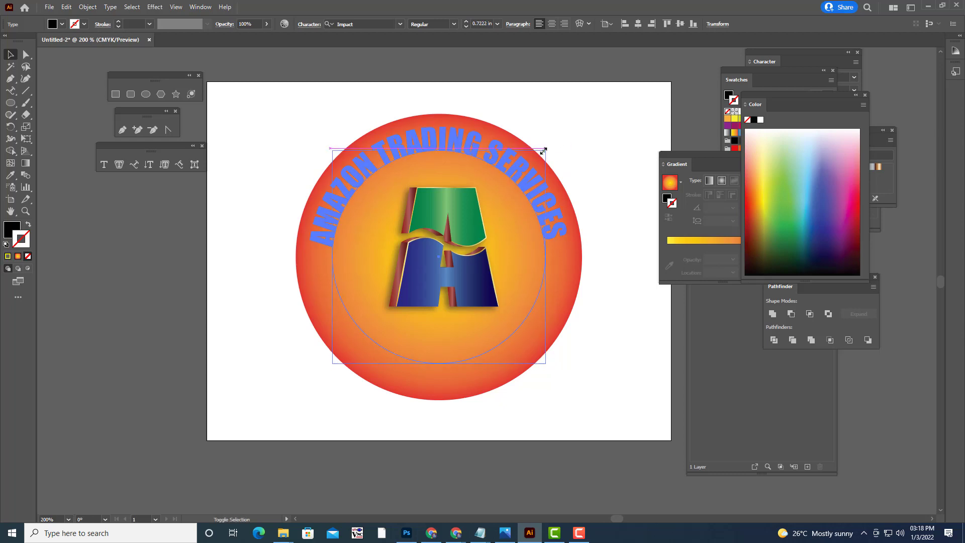
{"action": "left_click", "coordinate": [580, 131]}
{"action": "left_click", "coordinate": [535, 165]}
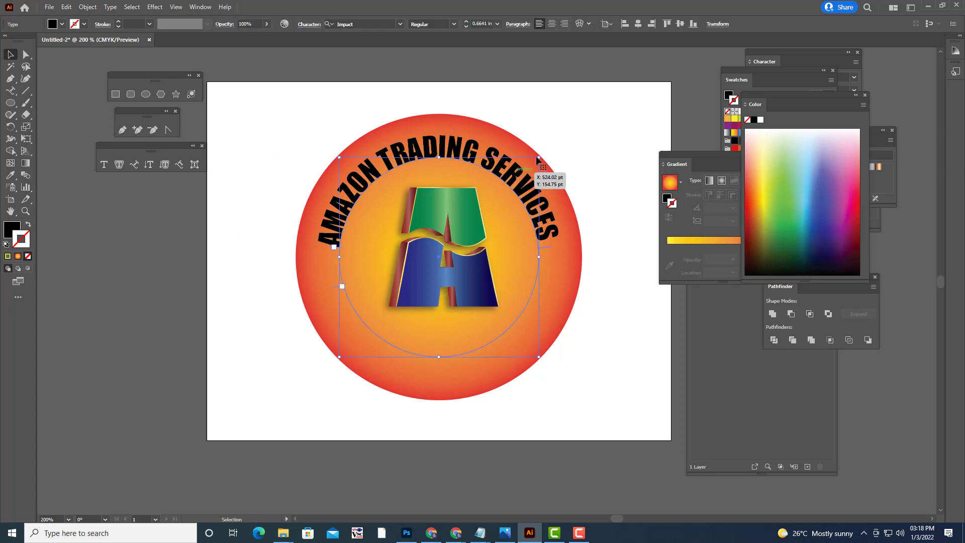
{"action": "left_click_drag", "start_coordinate": [539, 160], "coordinate": [545, 151]}
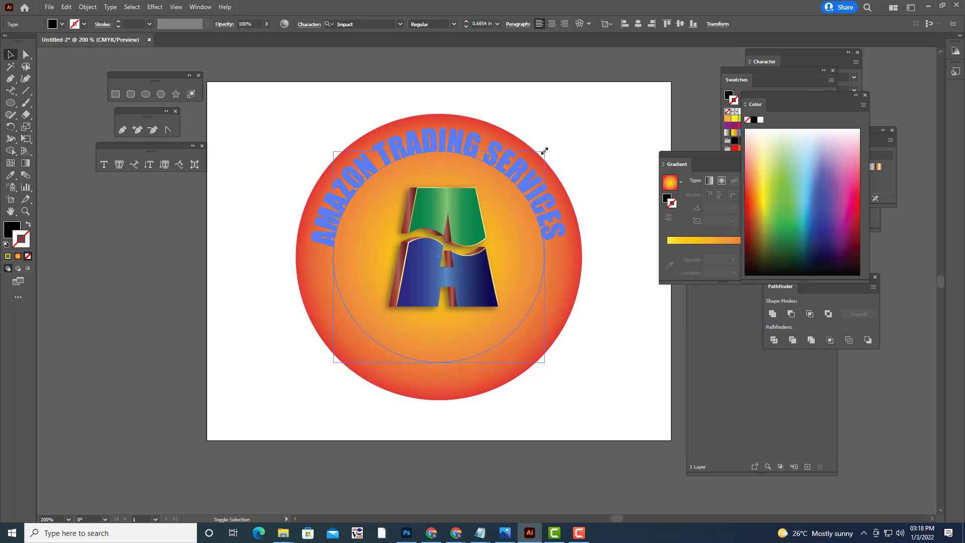
{"action": "left_click", "coordinate": [633, 146]}
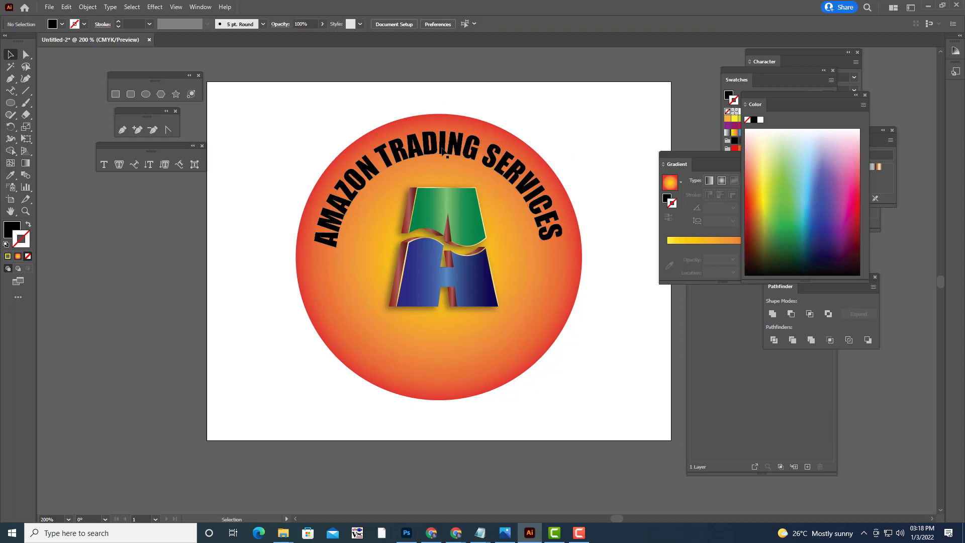
{"action": "left_click", "coordinate": [477, 156]}
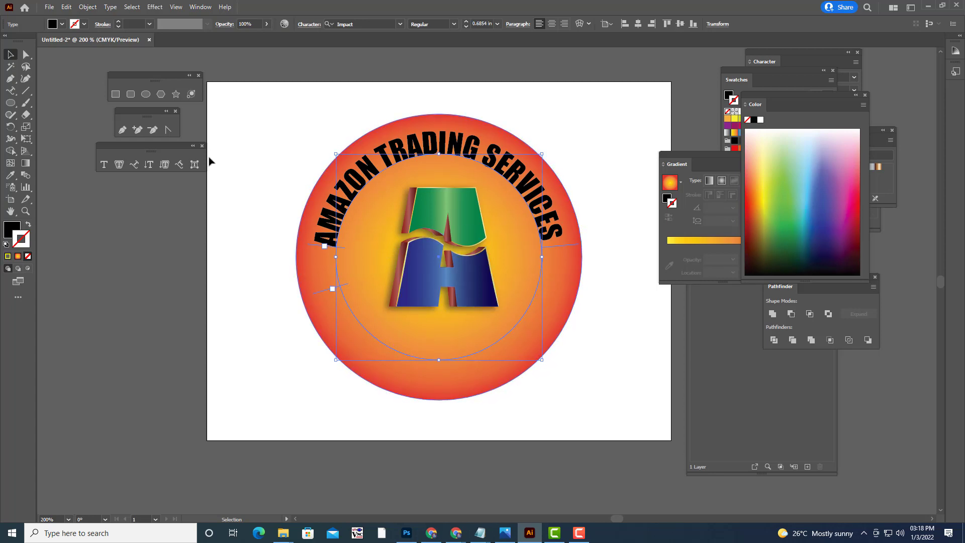
Step: Expand the AMAZON TRADING SERVICES type into filled outline shapes with Object > Expand
{"action": "left_click", "coordinate": [86, 7]}
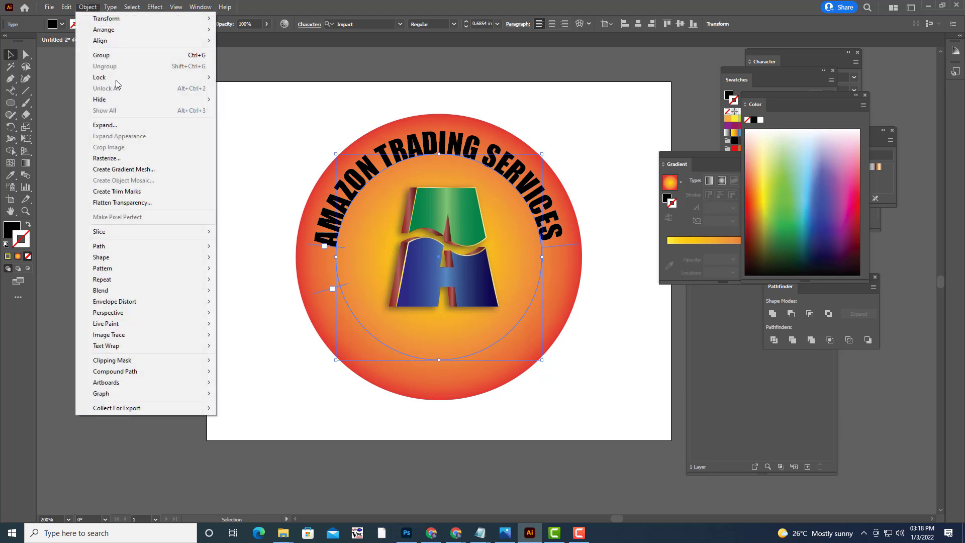
{"action": "left_click", "coordinate": [124, 126]}
{"action": "left_click", "coordinate": [499, 162]}
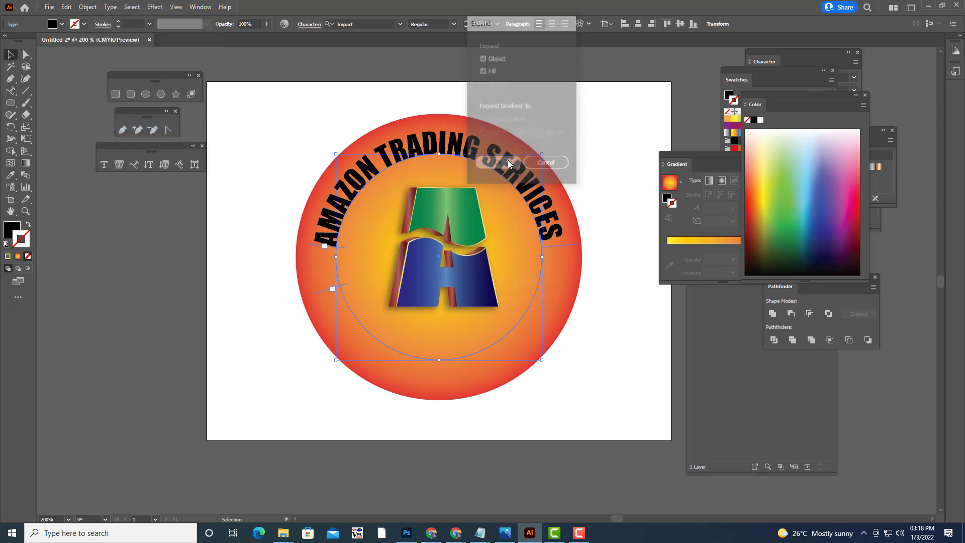
{"action": "left_click", "coordinate": [616, 145]}
{"action": "key", "text": "ctrl+z"}
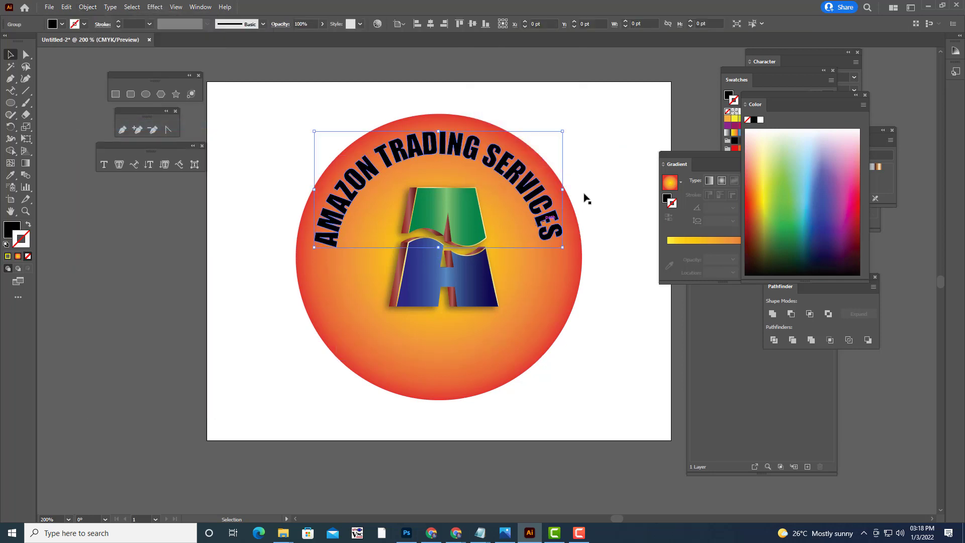
{"action": "left_click", "coordinate": [631, 161]}
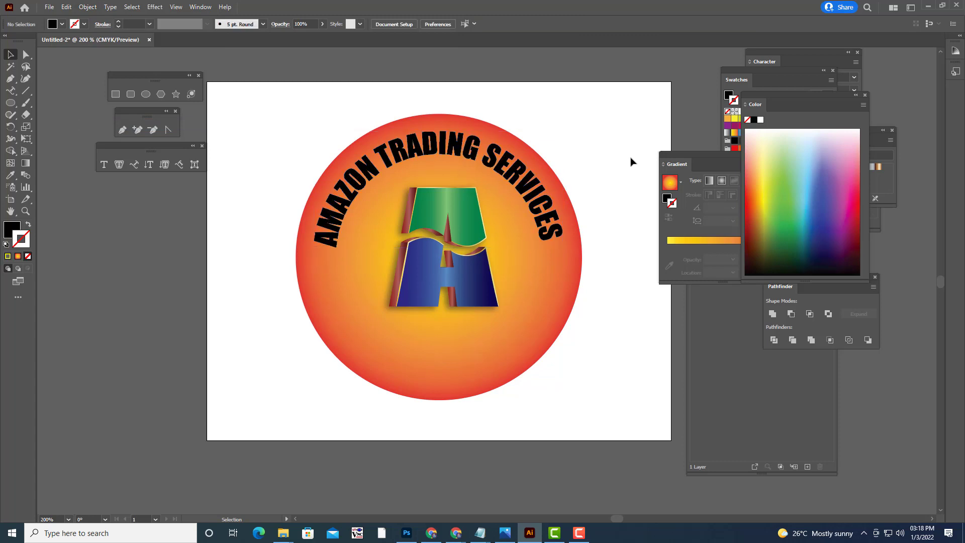
{"action": "left_click", "coordinate": [146, 94]}
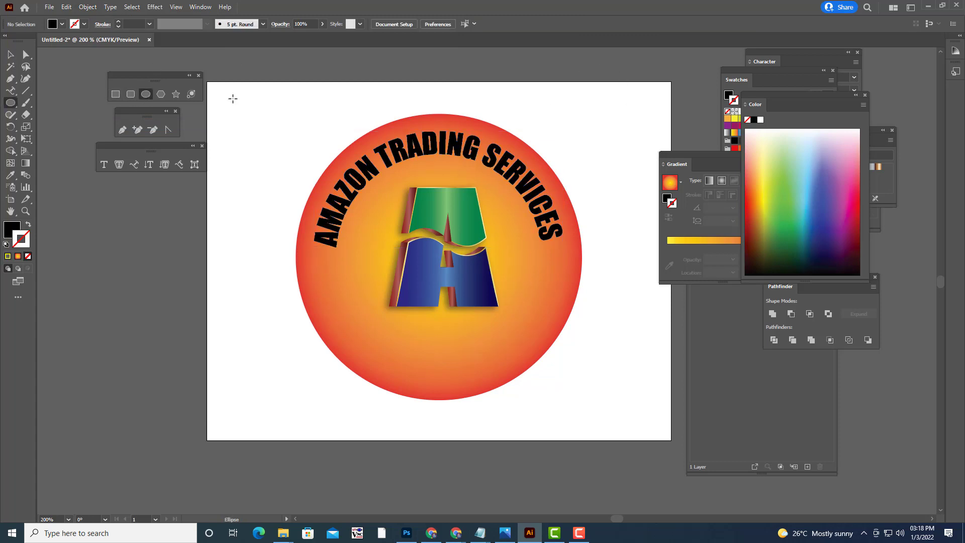
{"action": "left_click", "coordinate": [10, 53]}
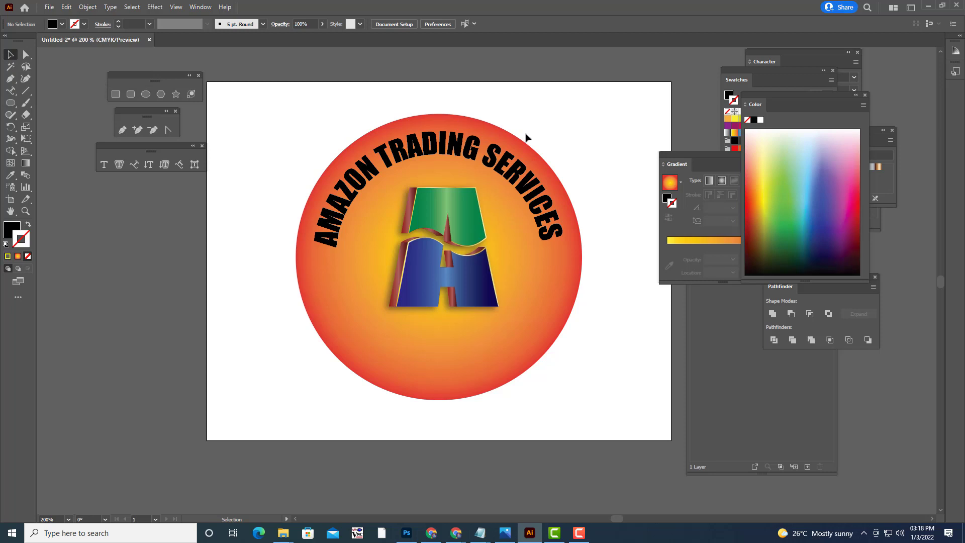
Step: Duplicate the orange gradient circle in front and shrink the copy to 401.73 pt
{"action": "left_click", "coordinate": [485, 129]}
{"action": "key", "text": "a"}
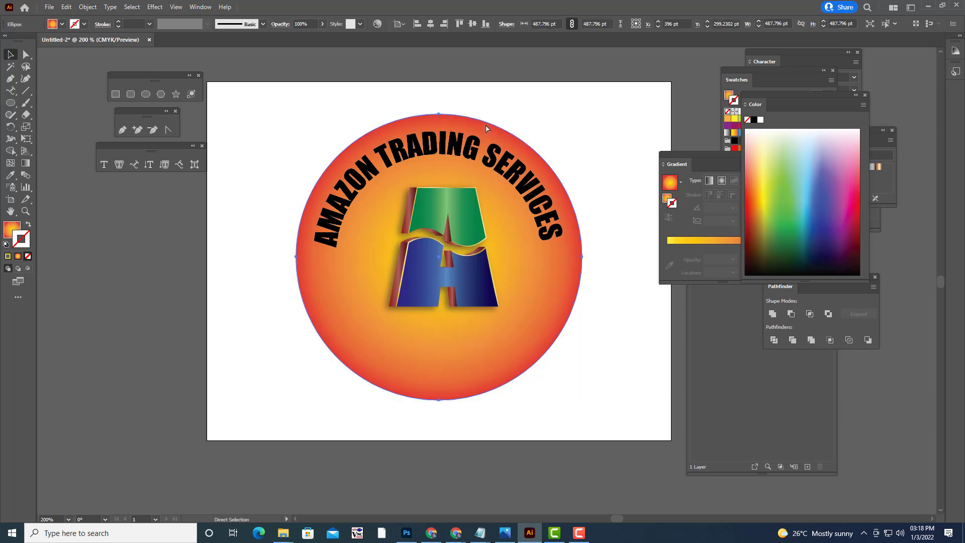
{"action": "key", "text": "v"}
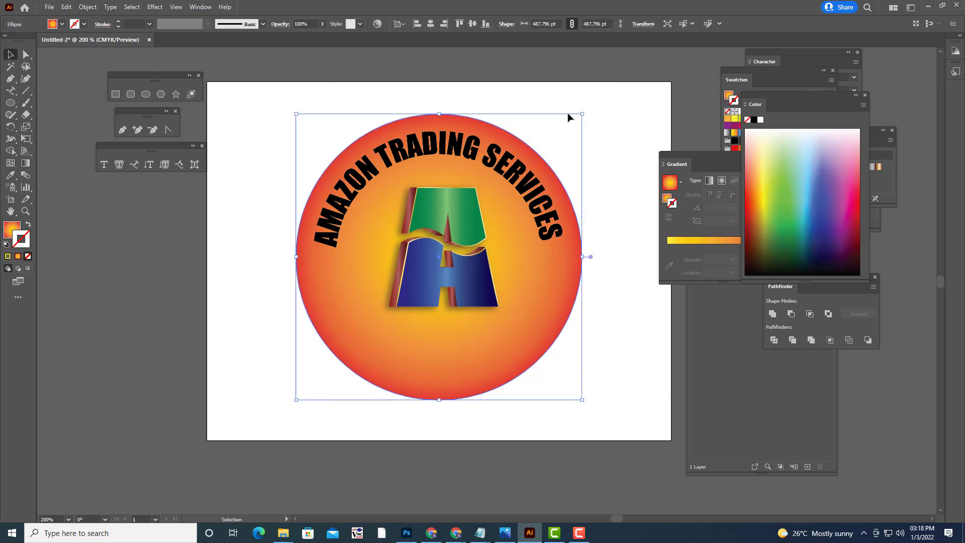
{"action": "left_click_drag", "start_coordinate": [583, 114], "coordinate": [557, 138]}
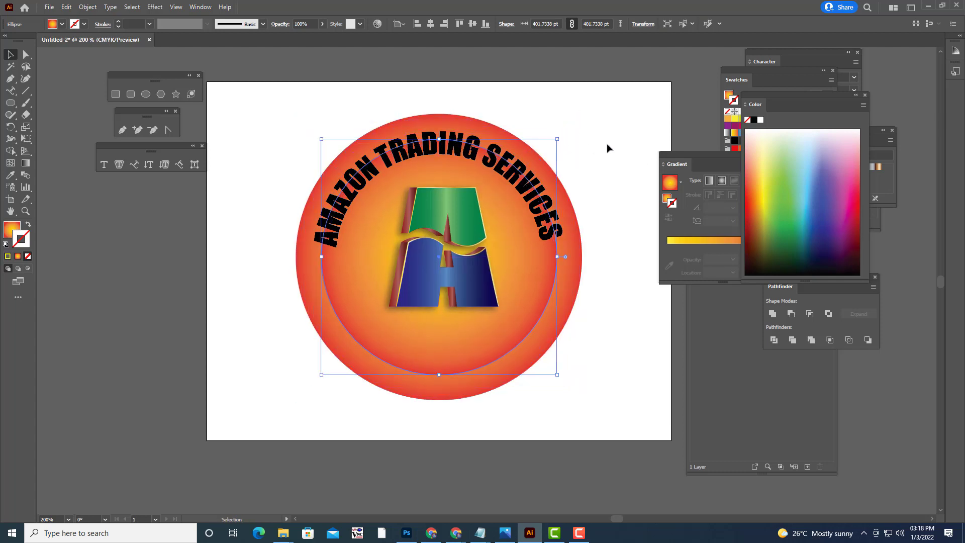
{"action": "left_click", "coordinate": [599, 300]}
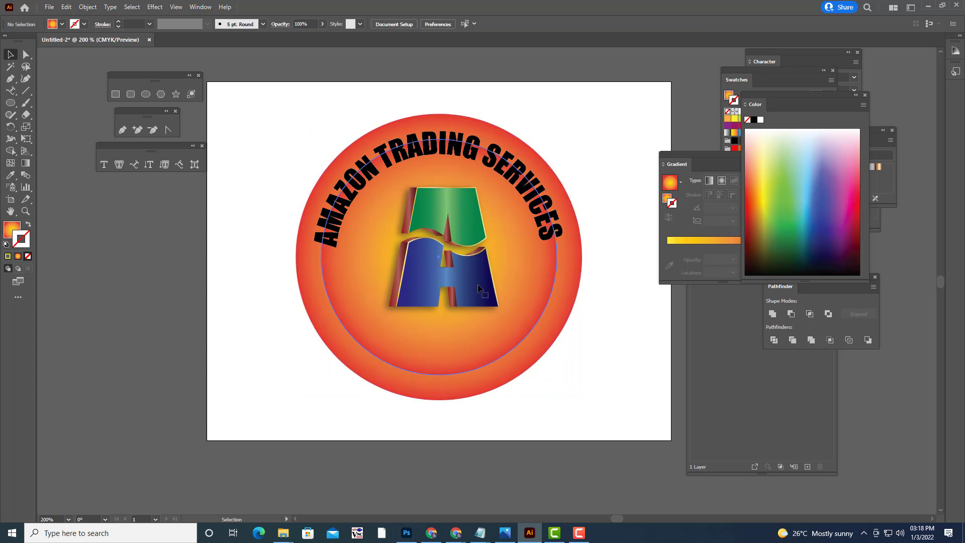
Step: Give the inner circle a yellow stroke and no fill
{"action": "left_click", "coordinate": [553, 288]}
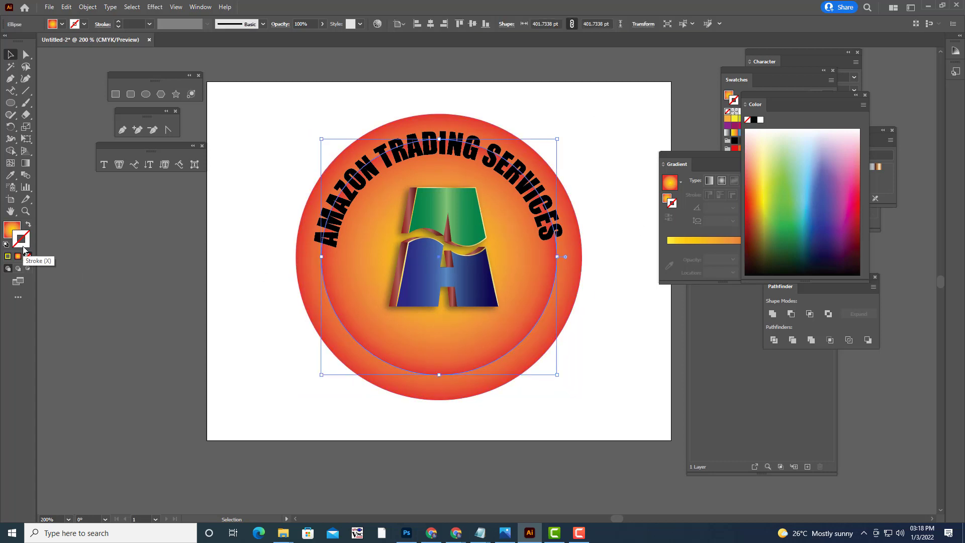
{"action": "left_click", "coordinate": [7, 256]}
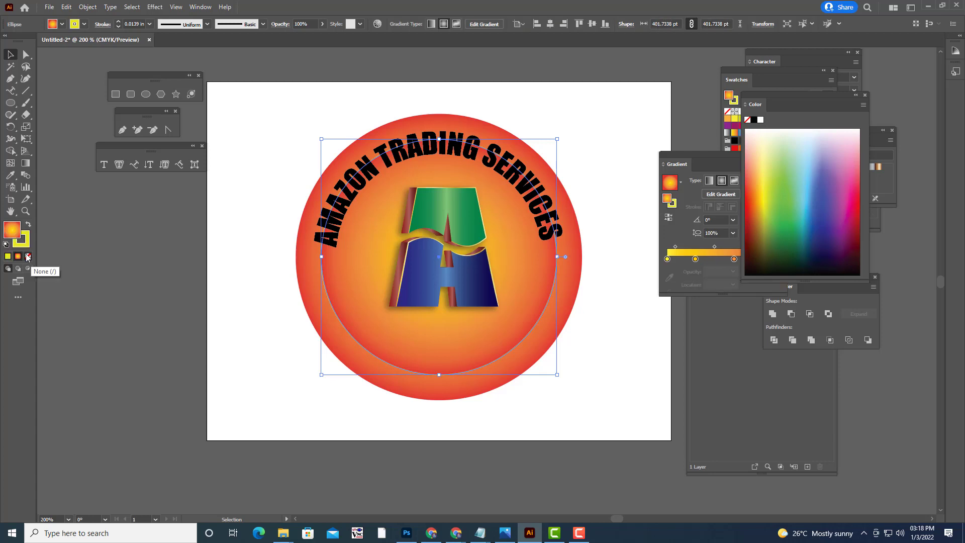
{"action": "left_click", "coordinate": [28, 256]}
{"action": "left_click", "coordinate": [112, 284]}
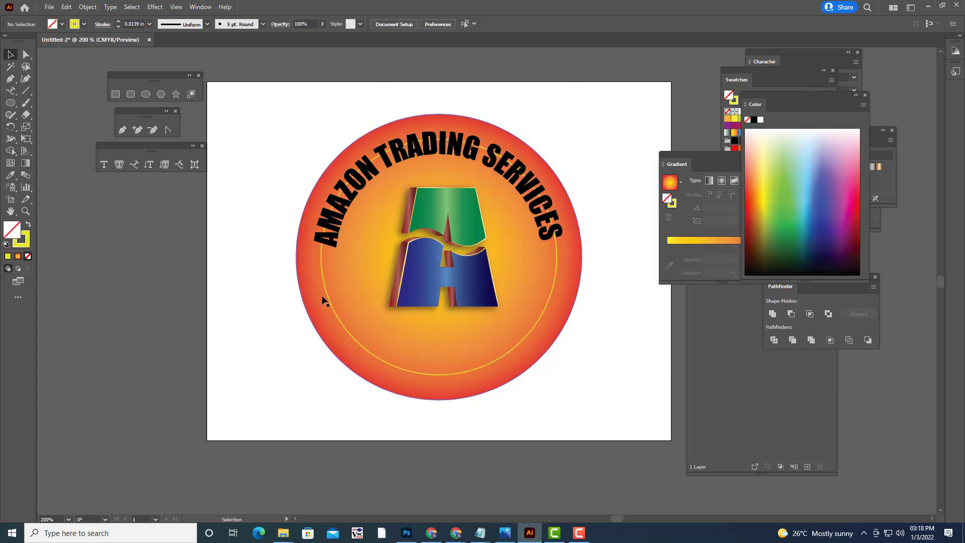
Step: Add an anchor point on the left side of the yellow circle
{"action": "left_click", "coordinate": [137, 131]}
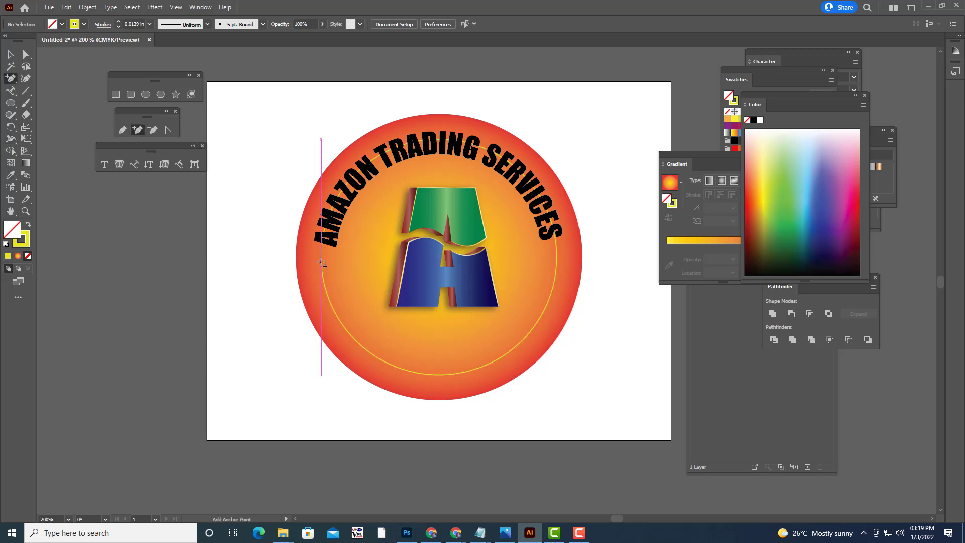
{"action": "left_click", "coordinate": [321, 259]}
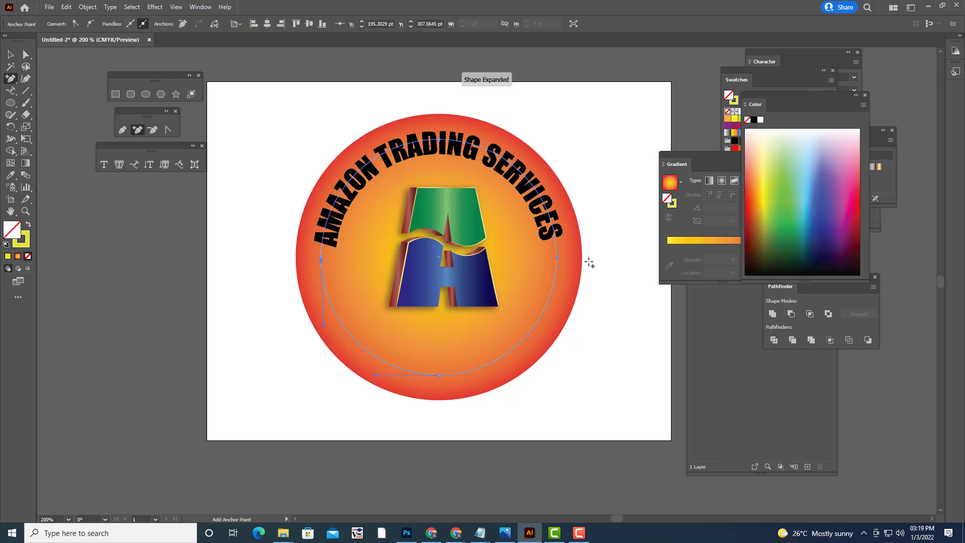
{"action": "left_click", "coordinate": [557, 257]}
{"action": "left_click", "coordinate": [557, 278]}
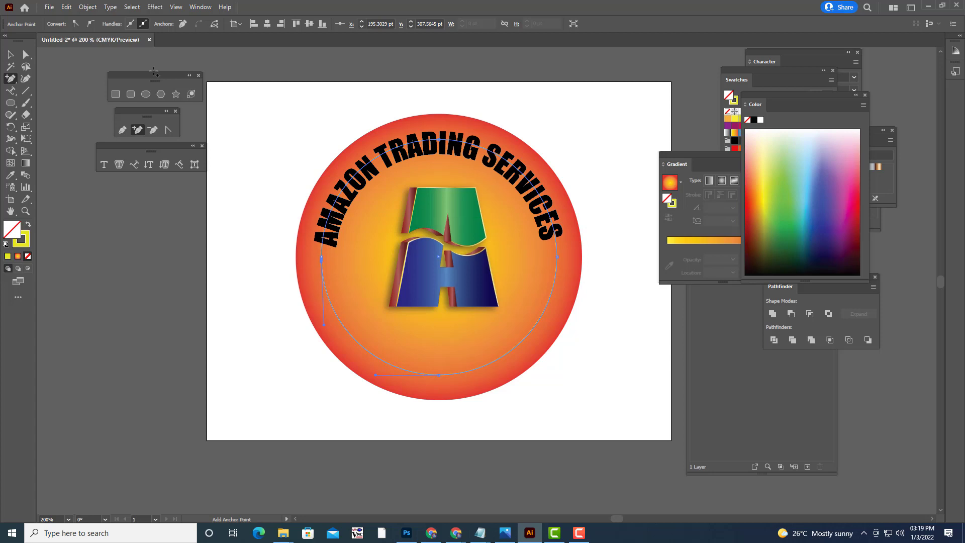
Step: Cut the yellow circle path at its right and left side anchors
{"action": "left_click", "coordinate": [26, 54]}
{"action": "left_click", "coordinate": [172, 217]}
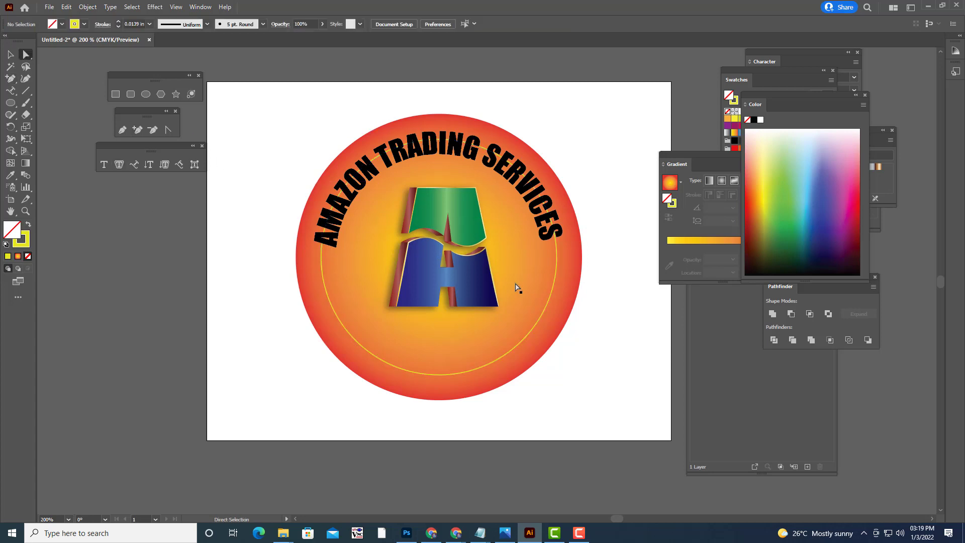
{"action": "left_click", "coordinate": [557, 265]}
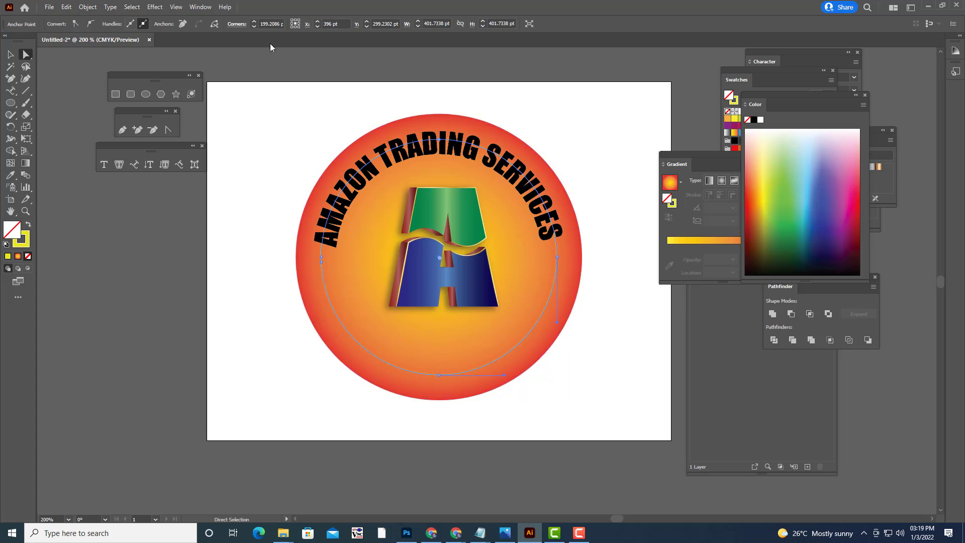
{"action": "left_click", "coordinate": [557, 258]}
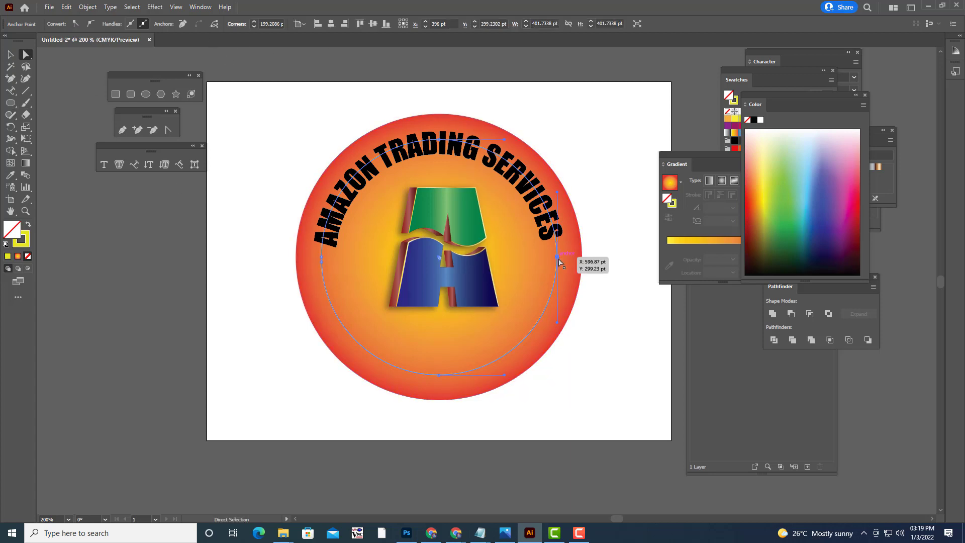
{"action": "left_click", "coordinate": [214, 24]}
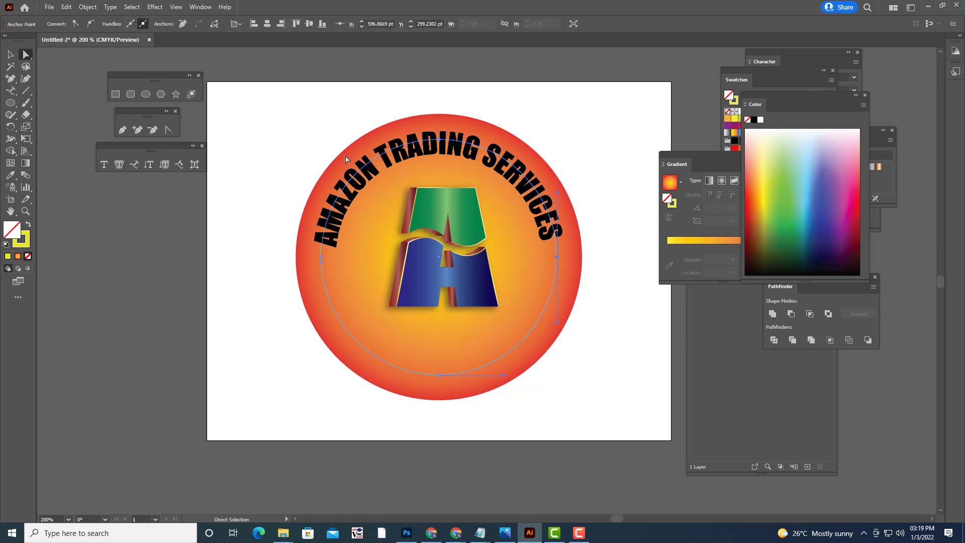
{"action": "left_click", "coordinate": [321, 260]}
Step: Delete the top arc, leaving a yellow arc beneath the letter A
{"action": "key", "text": "v"}
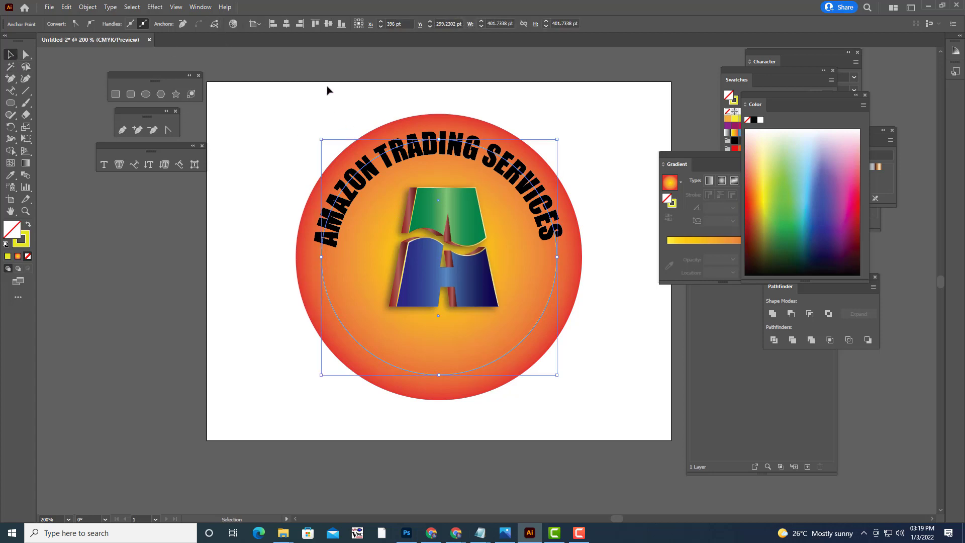
{"action": "left_click", "coordinate": [326, 90]}
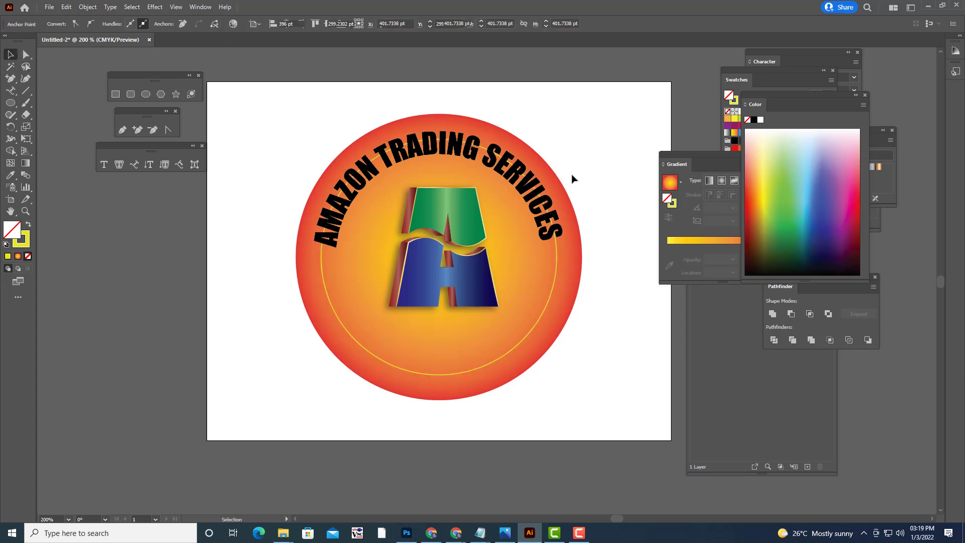
{"action": "left_click", "coordinate": [500, 159]}
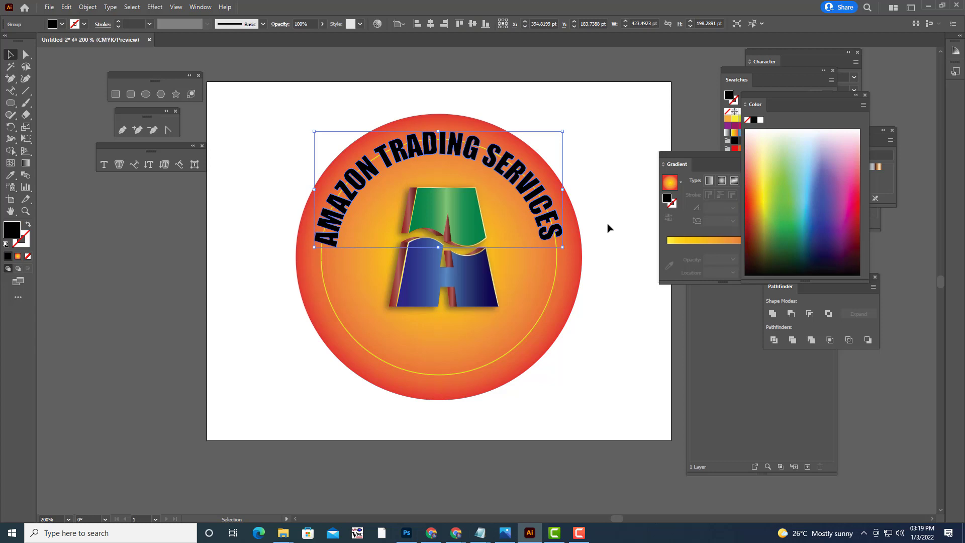
{"action": "key", "text": "Delete"}
{"action": "key", "text": "ctrl+z"}
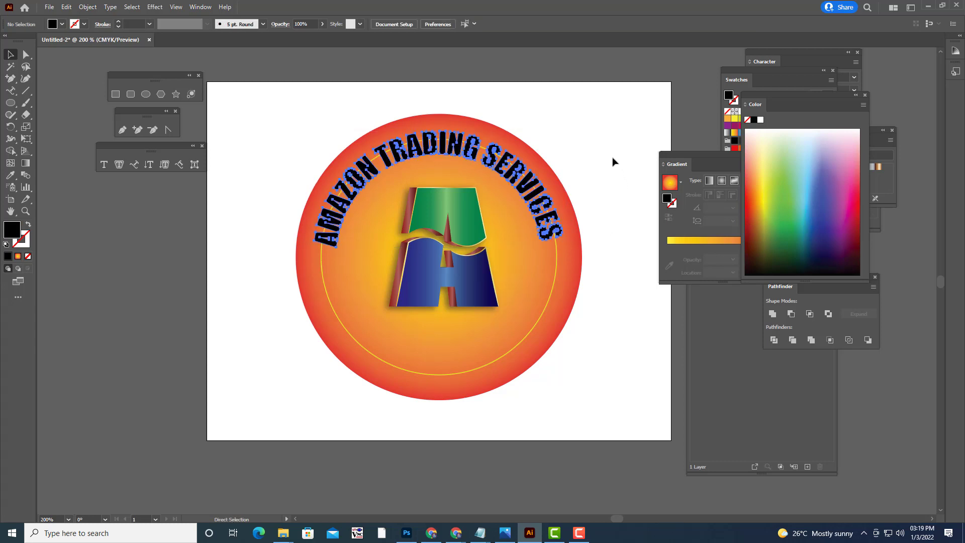
{"action": "left_click", "coordinate": [612, 211]}
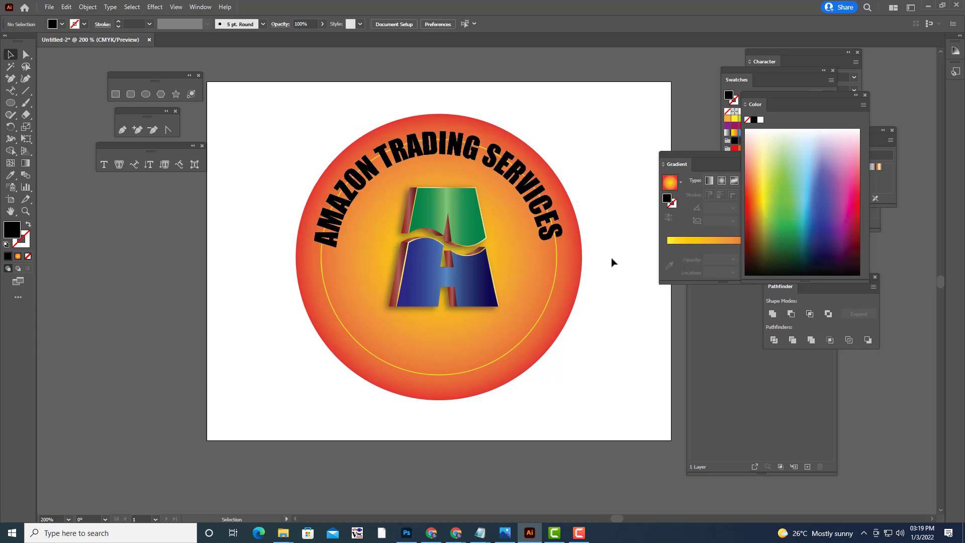
{"action": "left_click", "coordinate": [556, 239]}
{"action": "left_click", "coordinate": [606, 161]}
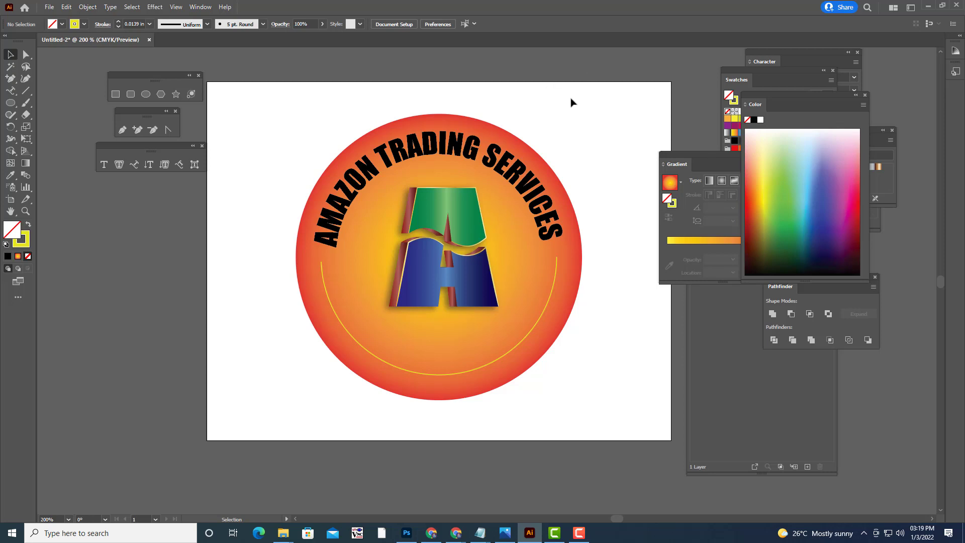
Step: Draw a small yellow star and place it on the circle's left edge
{"action": "left_click", "coordinate": [176, 94]}
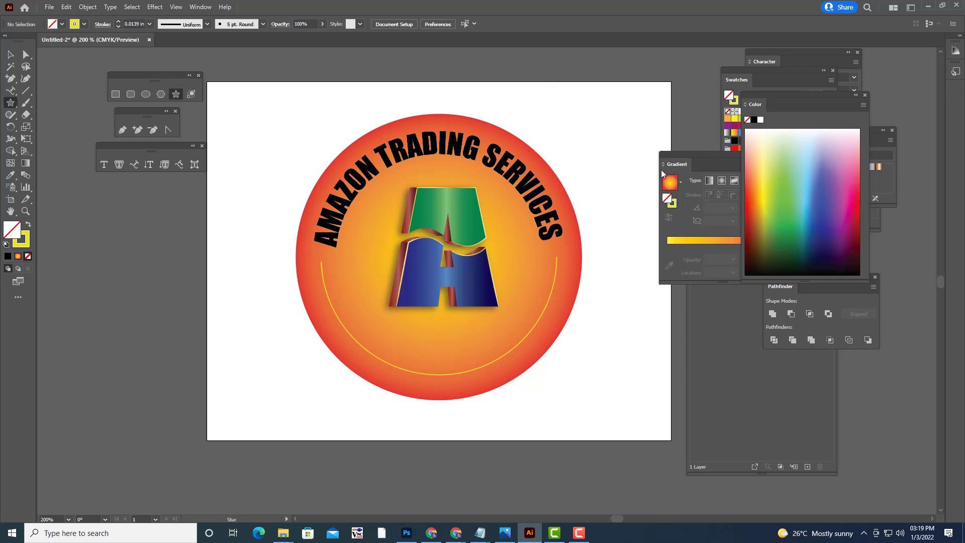
{"action": "left_click_drag", "start_coordinate": [608, 133], "coordinate": [622, 144]}
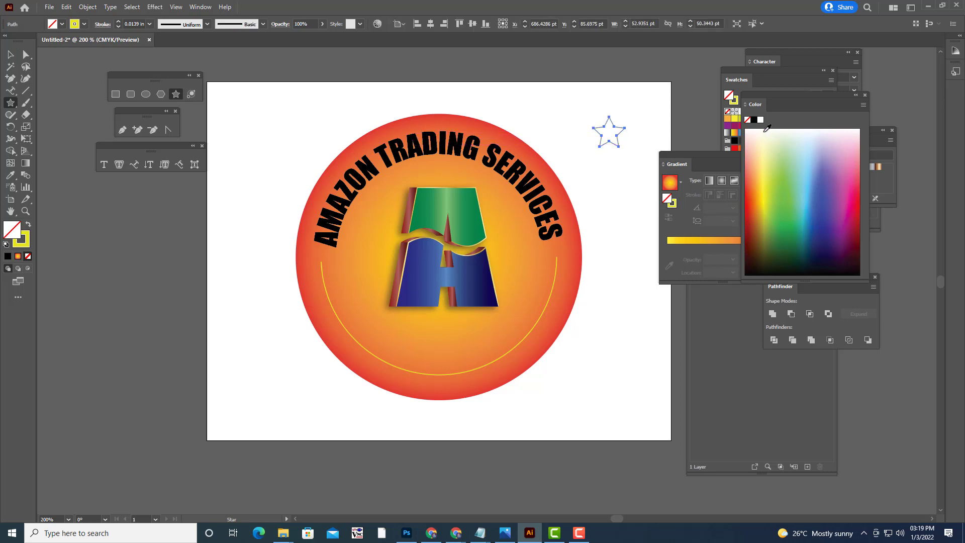
{"action": "left_click", "coordinate": [765, 179]}
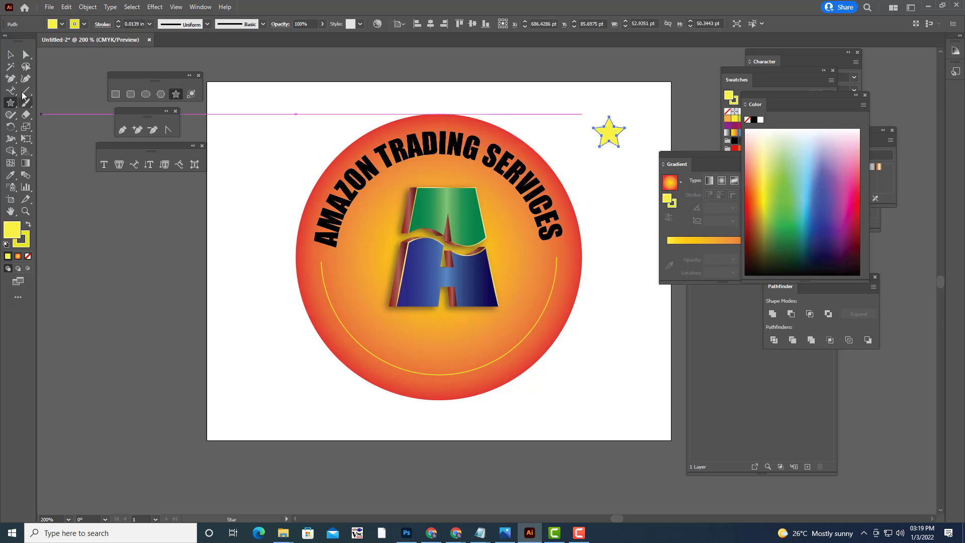
{"action": "left_click", "coordinate": [10, 54]}
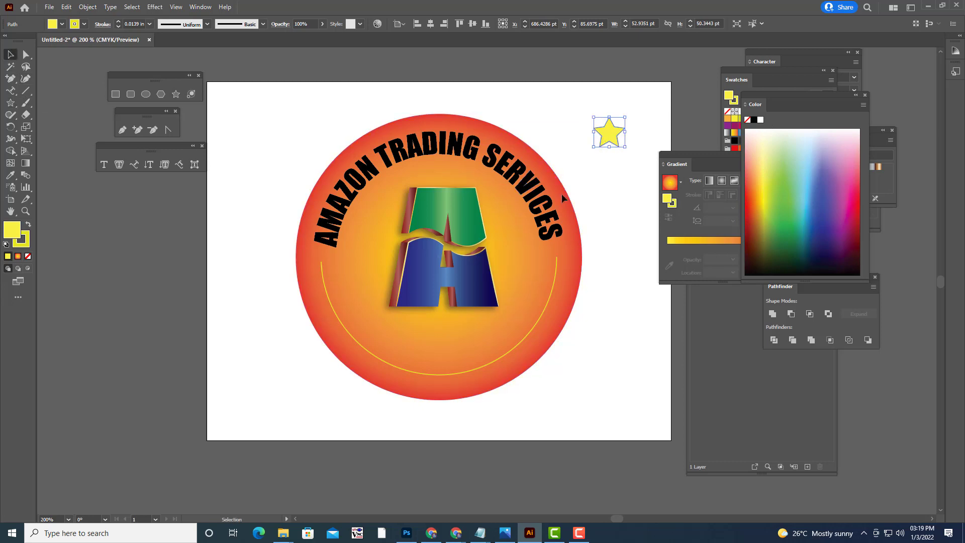
{"action": "mouse_move", "coordinate": [609, 131]}
{"action": "left_mouse_down"}
{"action": "mouse_move", "coordinate": [320, 267]}
{"action": "mouse_move", "coordinate": [330, 254]}
{"action": "left_mouse_up"}
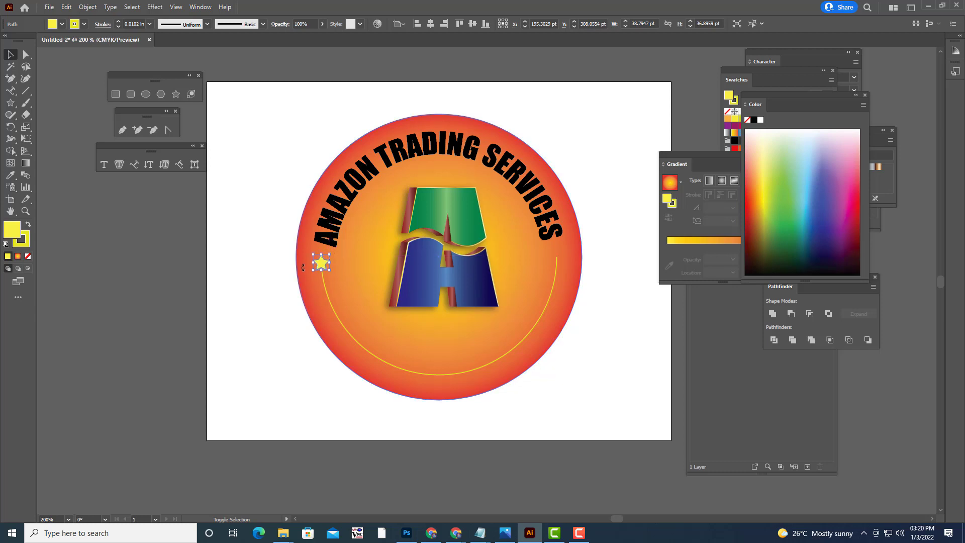
Step: Alt-drag a copy of the star to the circle's right edge and select both stars
{"action": "left_click", "coordinate": [270, 273]}
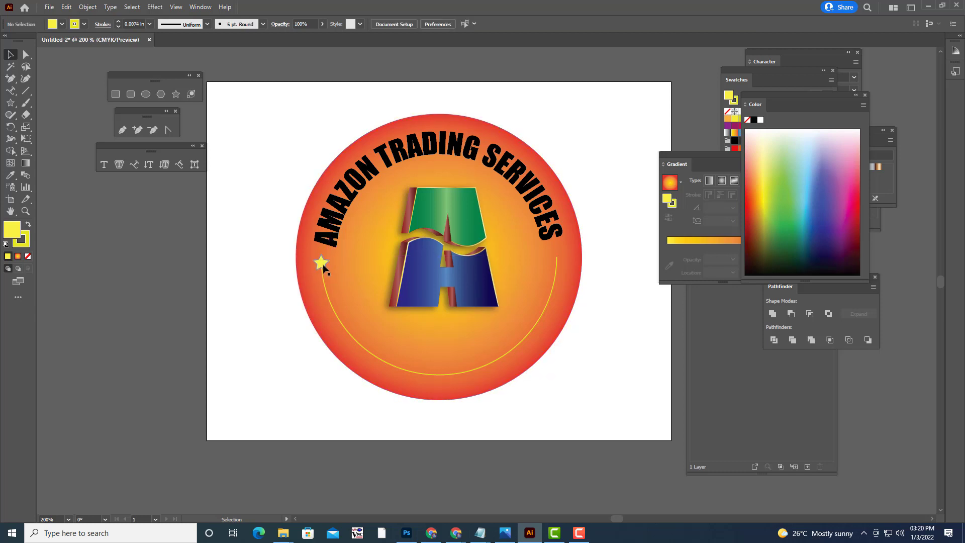
{"action": "left_click_drag", "start_coordinate": [324, 270], "coordinate": [557, 262]}
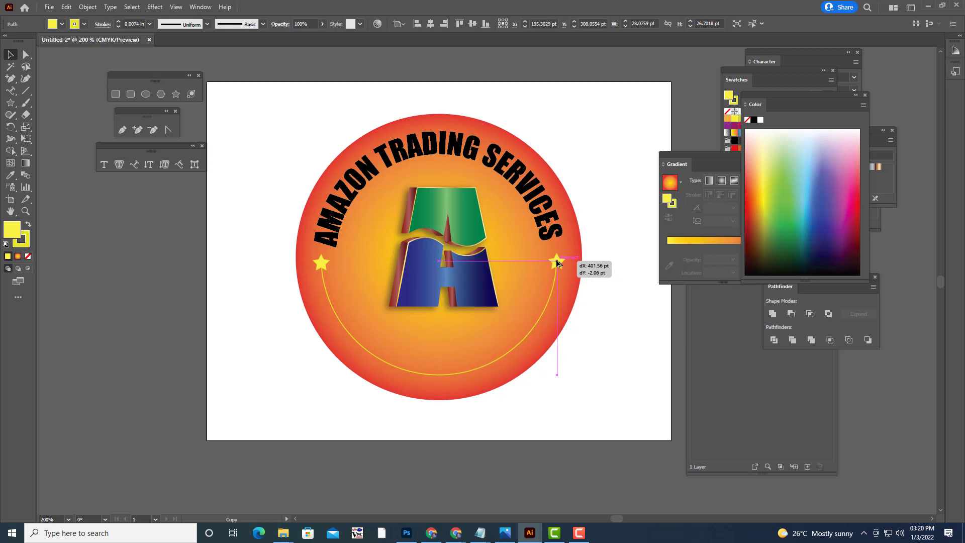
{"action": "left_click", "coordinate": [634, 301]}
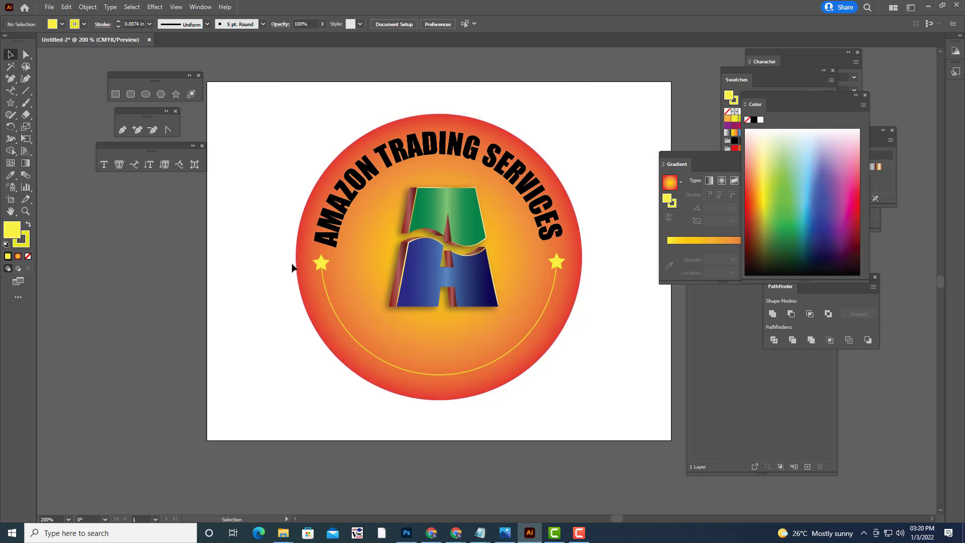
{"action": "left_click", "coordinate": [320, 263]}
{"action": "left_click", "coordinate": [556, 262], "text": "shift"}
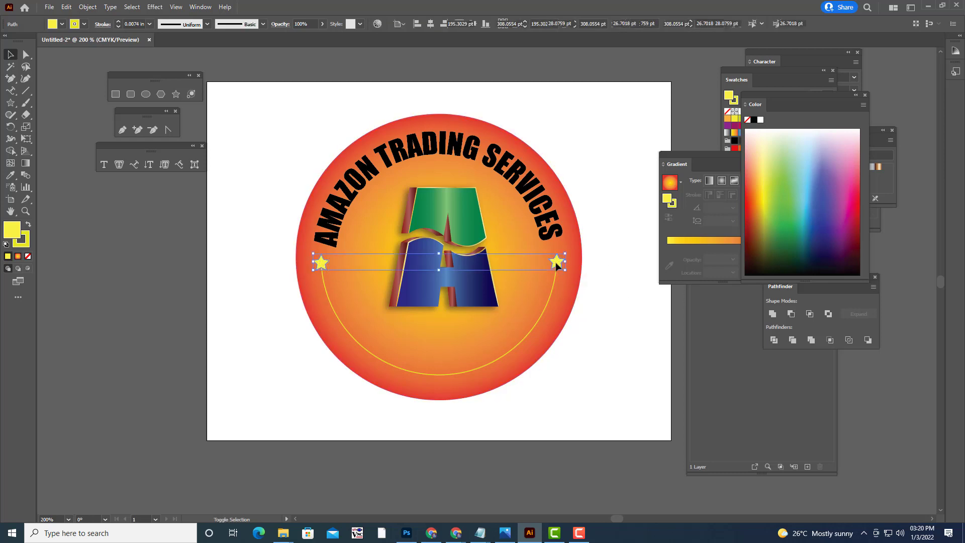
Step: Set the Blend Options to 20 Specified Steps
{"action": "left_click", "coordinate": [87, 7]}
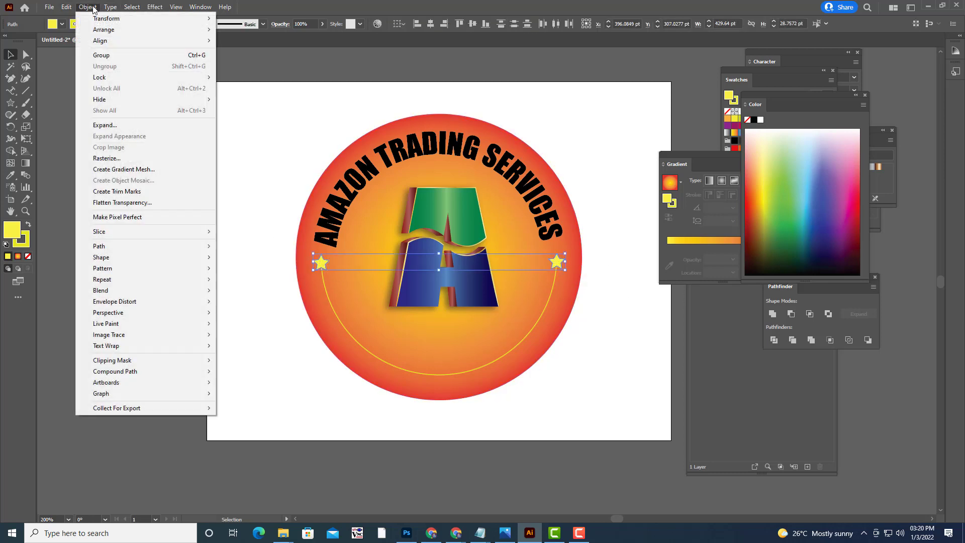
{"action": "mouse_move", "coordinate": [101, 291]}
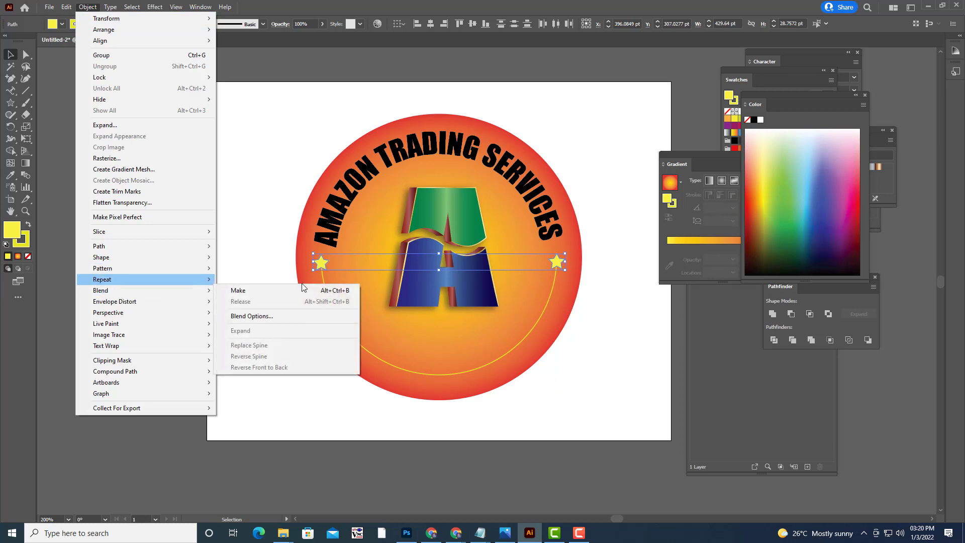
{"action": "left_click", "coordinate": [283, 315]}
{"action": "left_click", "coordinate": [550, 71]}
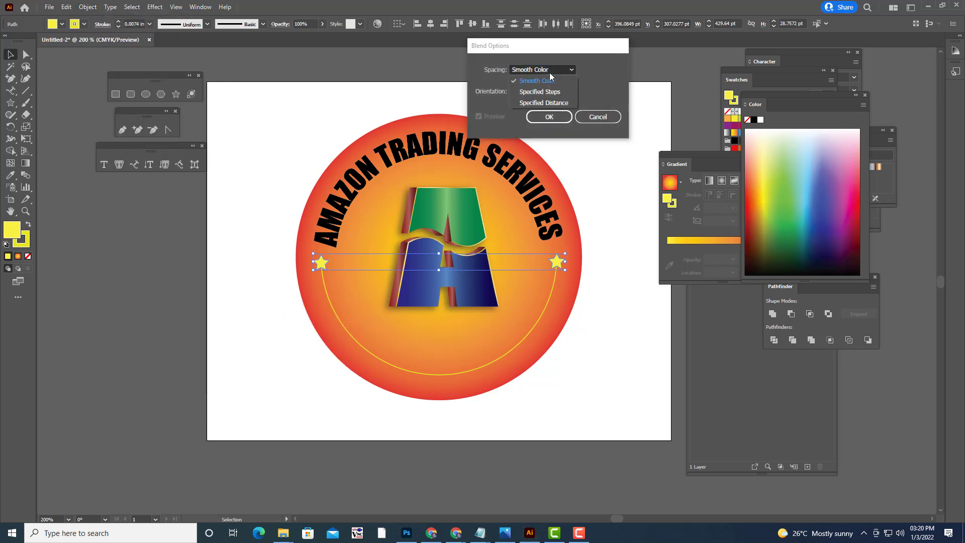
{"action": "left_click", "coordinate": [574, 89]}
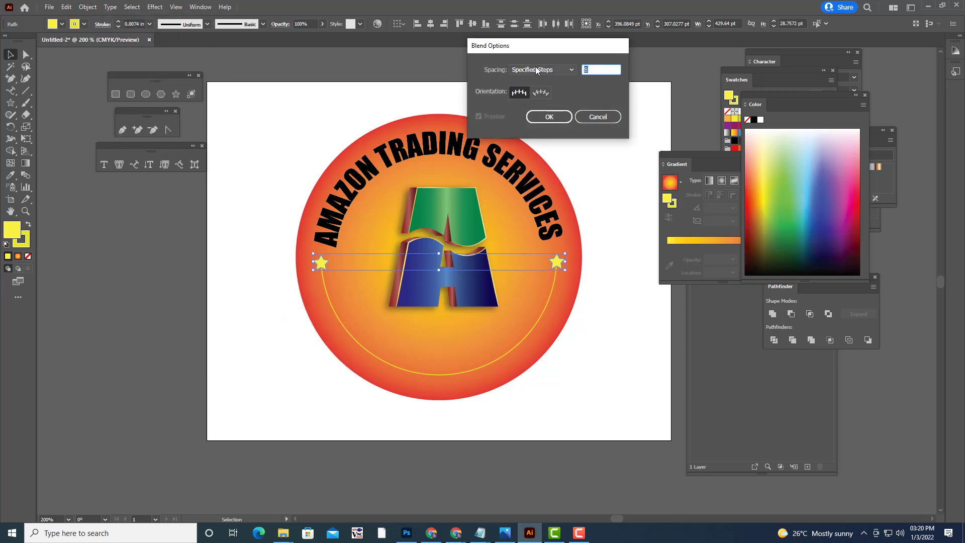
{"action": "type", "text": "0"}
{"action": "left_click", "coordinate": [548, 117]}
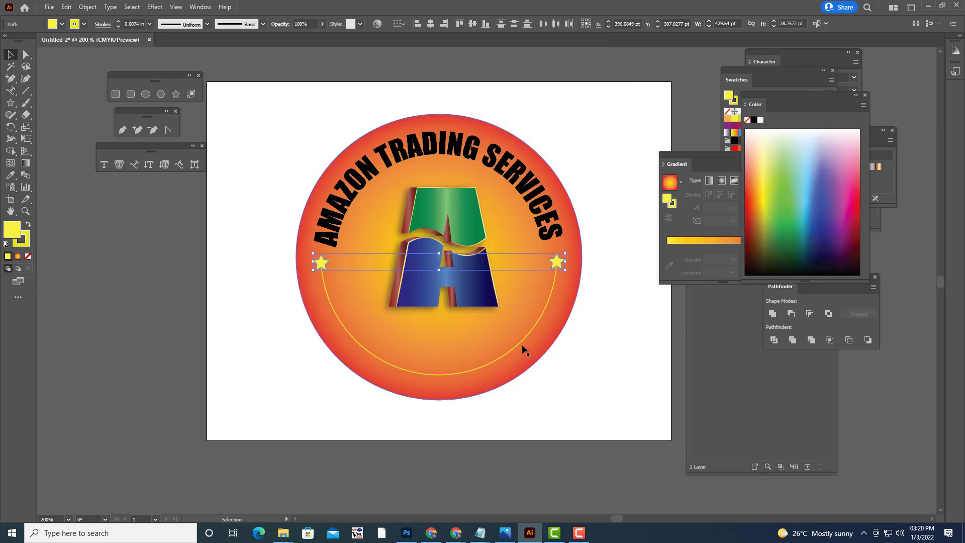
Step: Blend the two stars and replace the blend's spine with the lower yellow arc
{"action": "left_click", "coordinate": [87, 6]}
{"action": "mouse_move", "coordinate": [101, 290]}
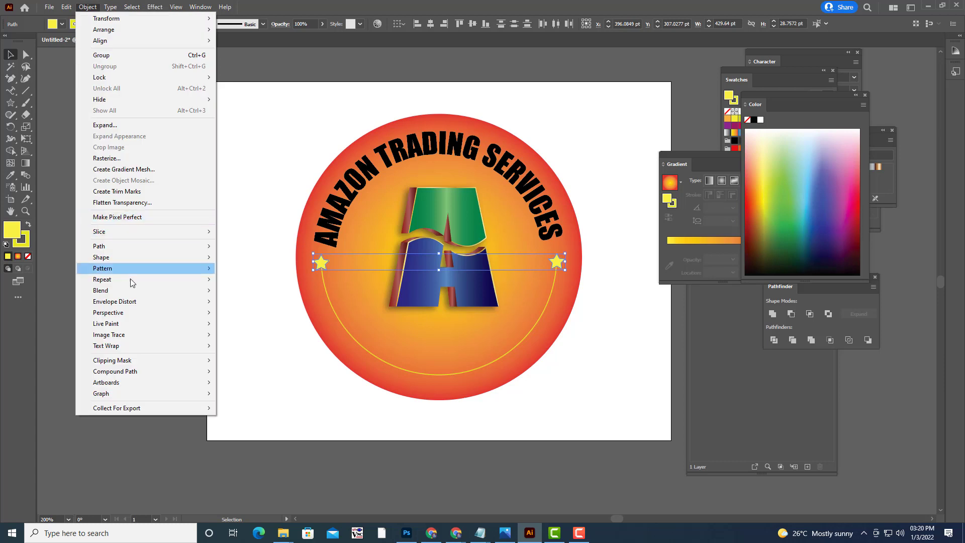
{"action": "left_click", "coordinate": [237, 290]}
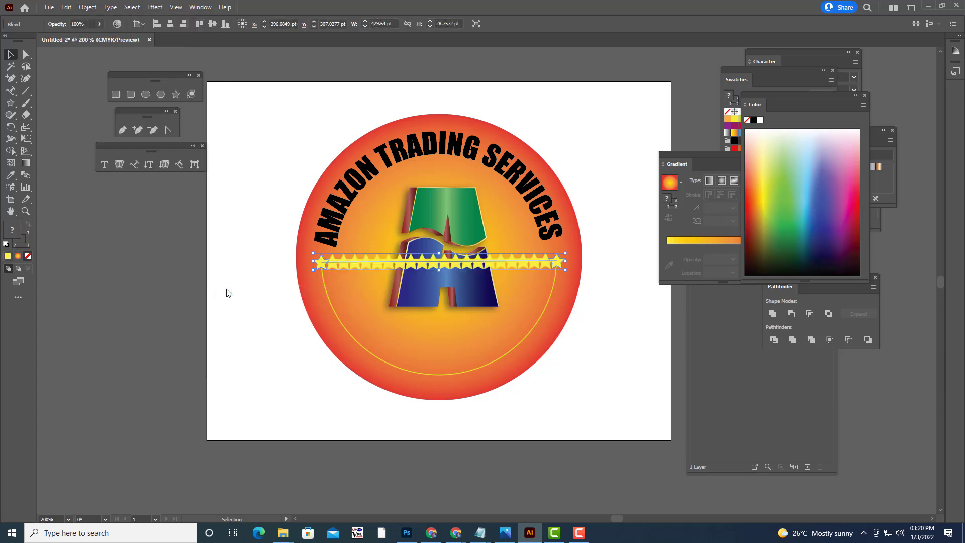
{"action": "left_click", "coordinate": [495, 360], "text": "shift"}
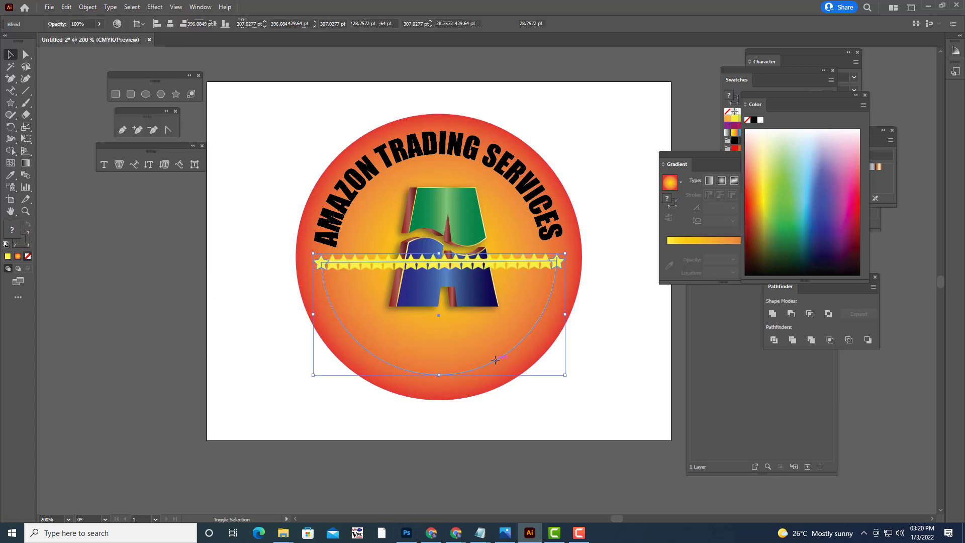
{"action": "left_click", "coordinate": [87, 7]}
{"action": "mouse_move", "coordinate": [100, 291]}
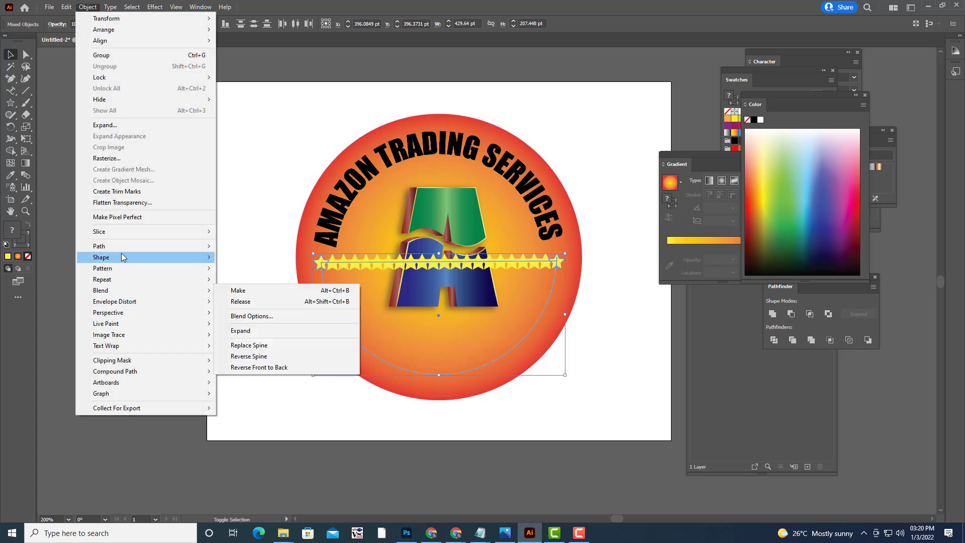
{"action": "left_click", "coordinate": [270, 346]}
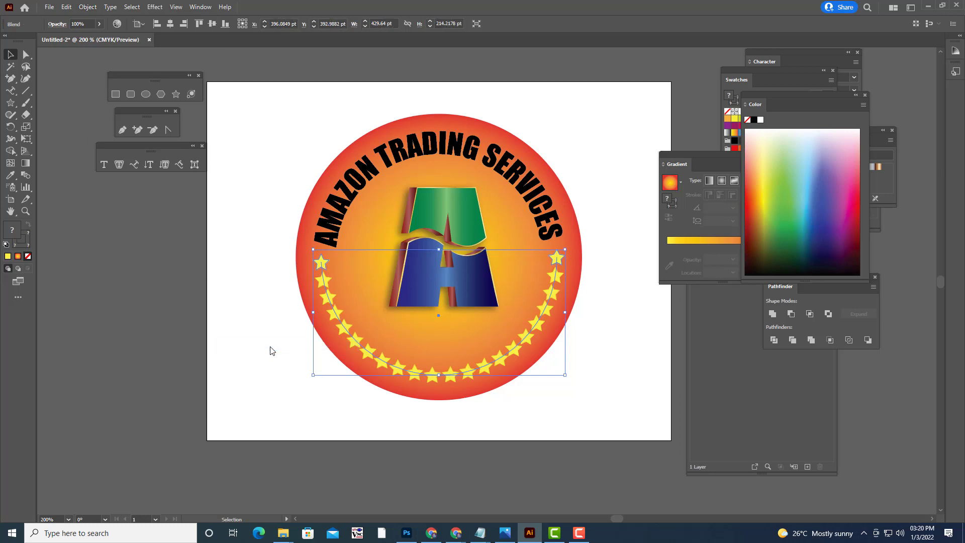
{"action": "left_click", "coordinate": [262, 290]}
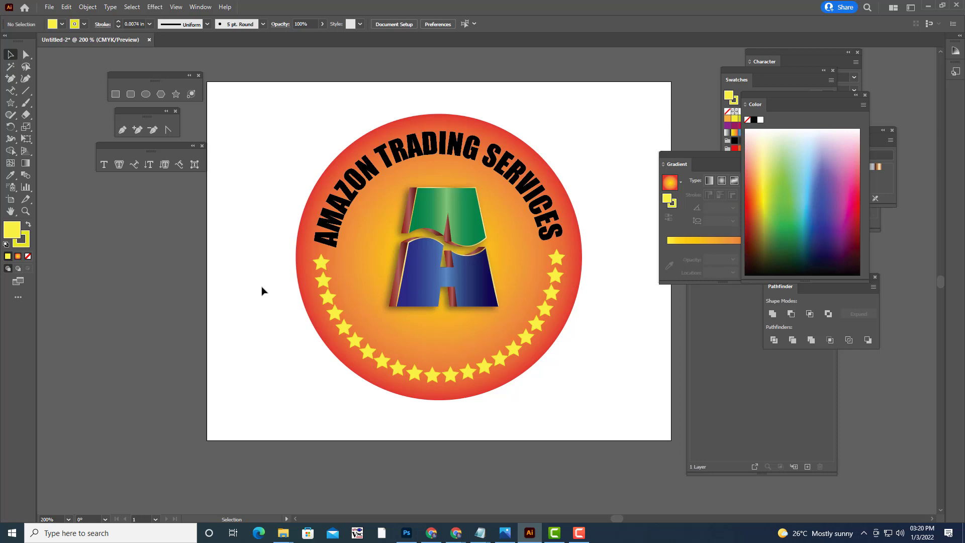
Step: Fill the curved AMAZON TRADING SERVICES text with the white swatch
{"action": "left_click", "coordinate": [360, 174]}
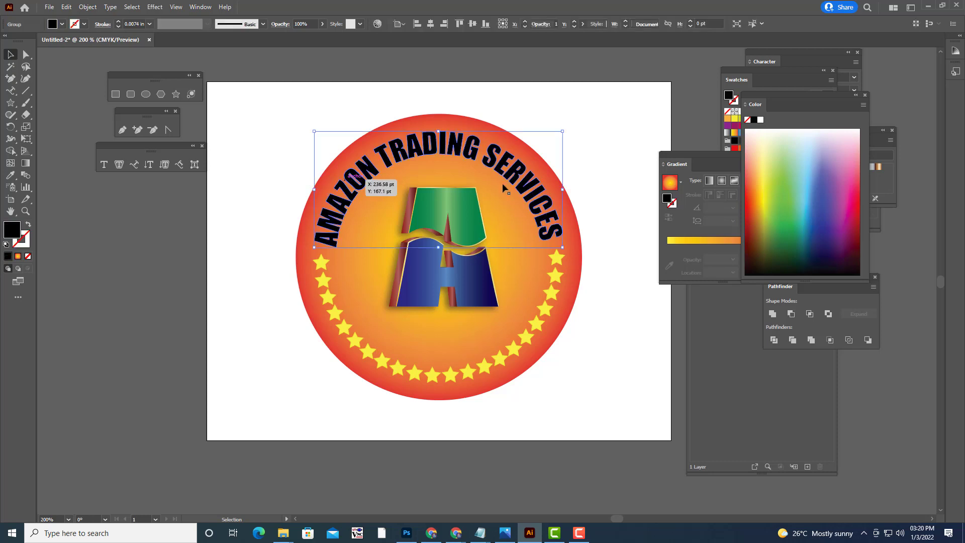
{"action": "left_click", "coordinate": [761, 120]}
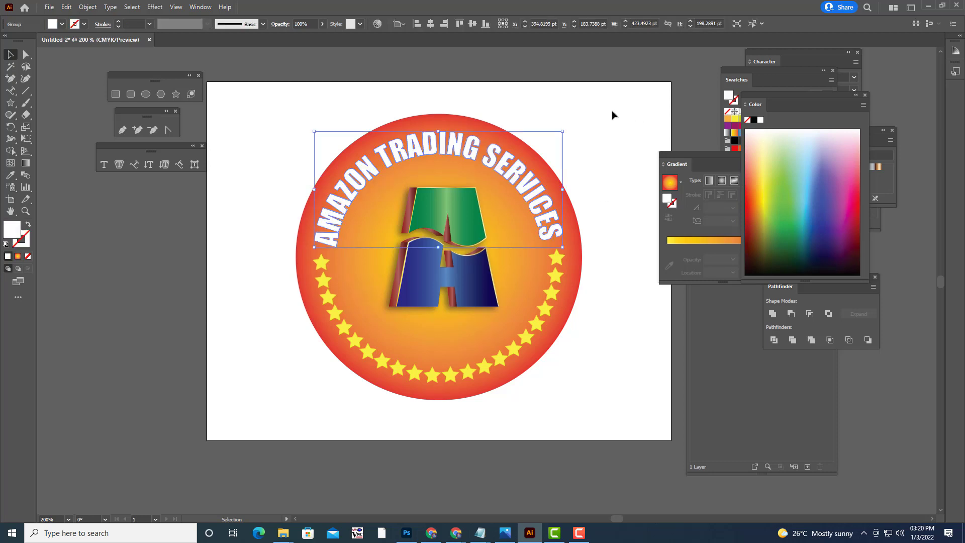
{"action": "left_click", "coordinate": [577, 109]}
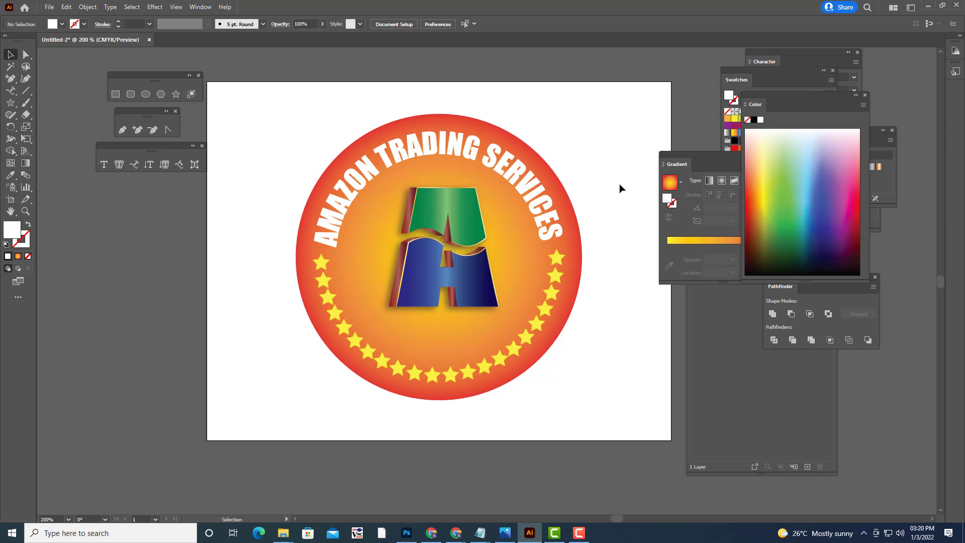
Step: Shift-scale the gradient circle down to form the inner circle behind the letter
{"action": "left_click", "coordinate": [434, 125]}
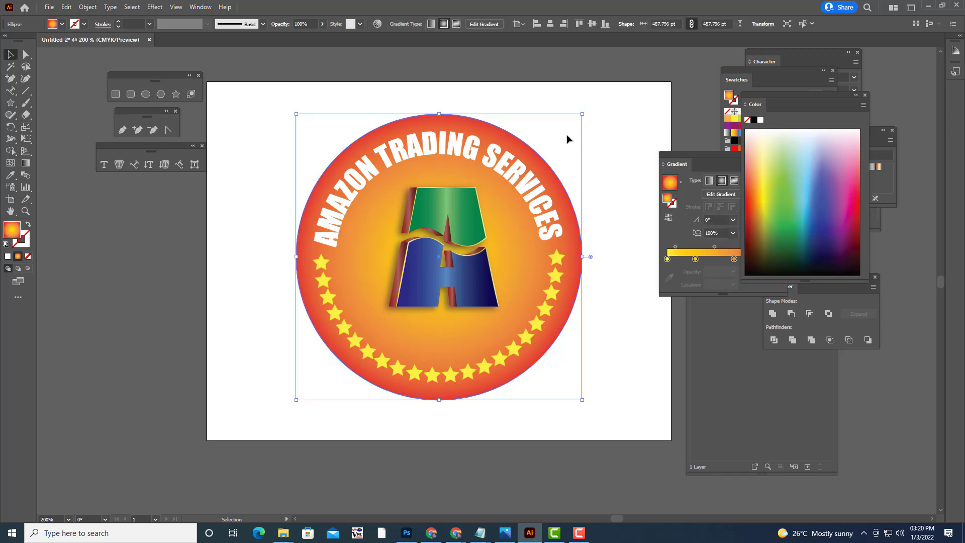
{"action": "key", "text": "a"}
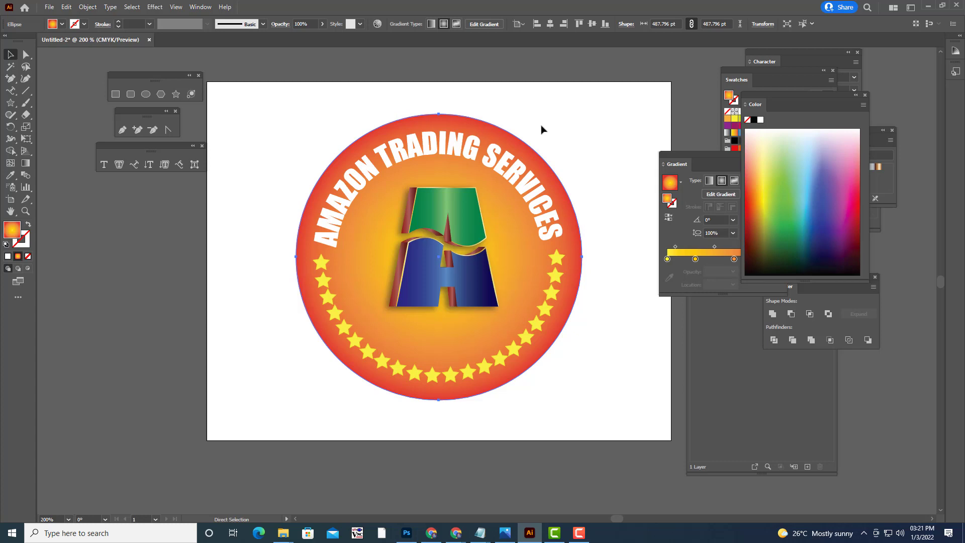
{"action": "key", "text": "v"}
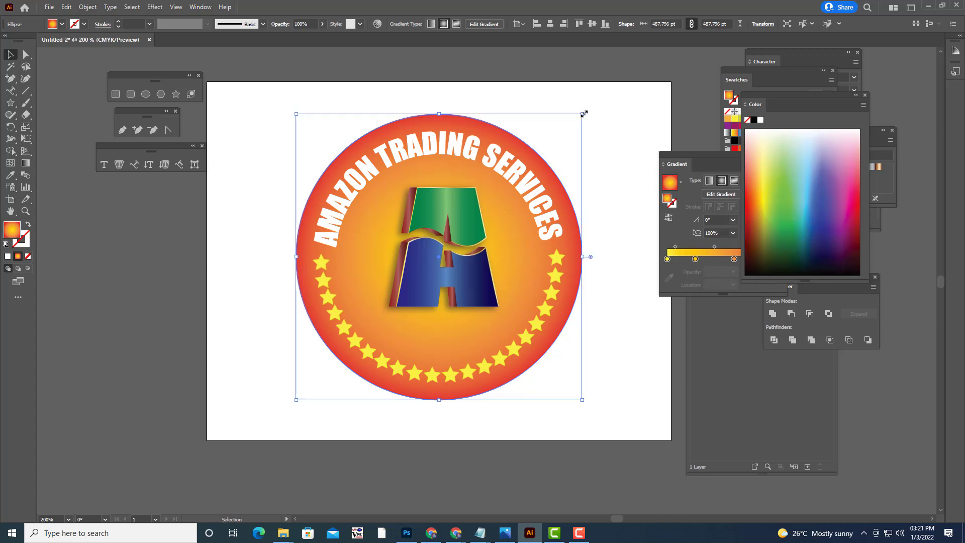
{"action": "key", "text": "shift"}
{"action": "left_click_drag", "start_coordinate": [583, 112], "coordinate": [538, 162]}
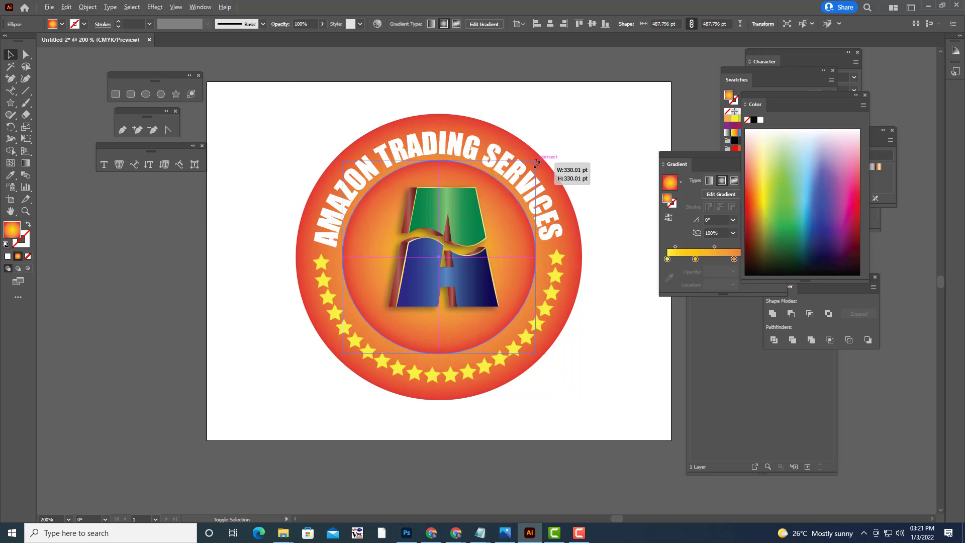
{"action": "left_click_drag", "start_coordinate": [537, 162], "coordinate": [544, 171]}
{"action": "left_click", "coordinate": [605, 114]}
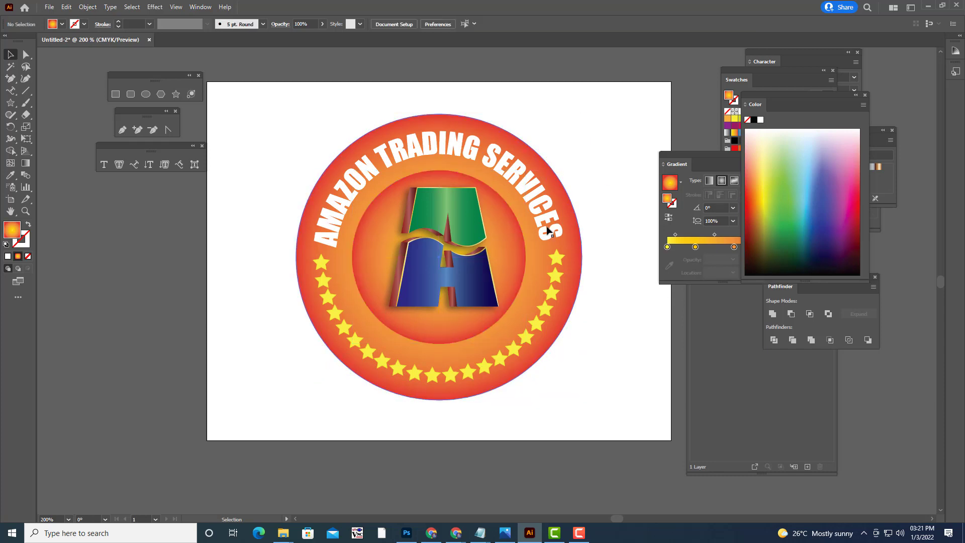
Step: Slightly enlarge the inner circle behind the letter
{"action": "left_click", "coordinate": [516, 223]}
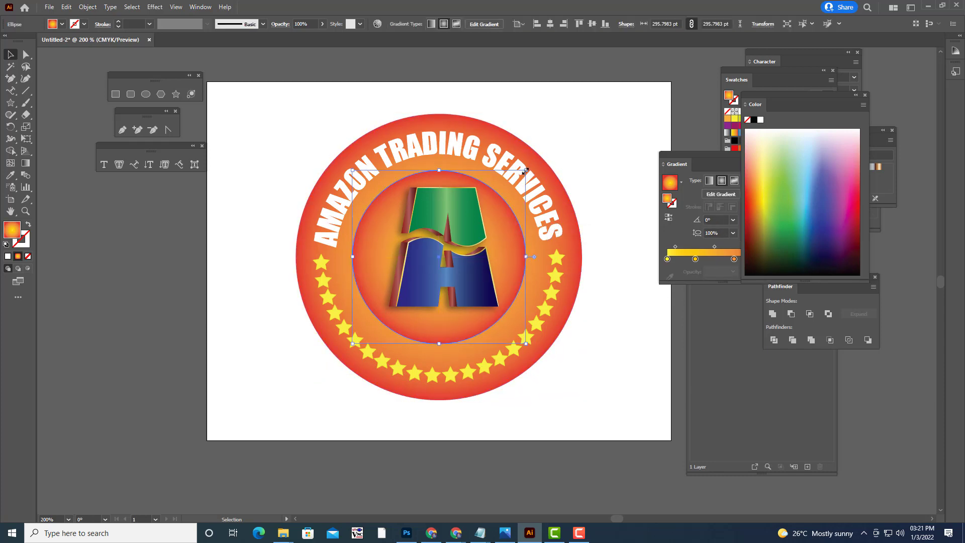
{"action": "left_click_drag", "start_coordinate": [525, 171], "coordinate": [531, 166]}
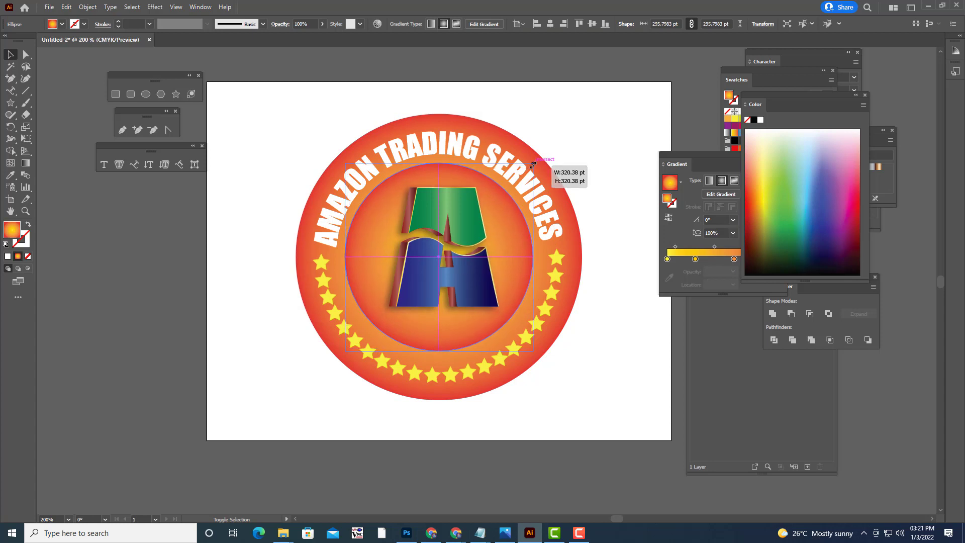
{"action": "left_click_drag", "start_coordinate": [542, 163], "coordinate": [532, 171]}
{"action": "left_click", "coordinate": [534, 168]}
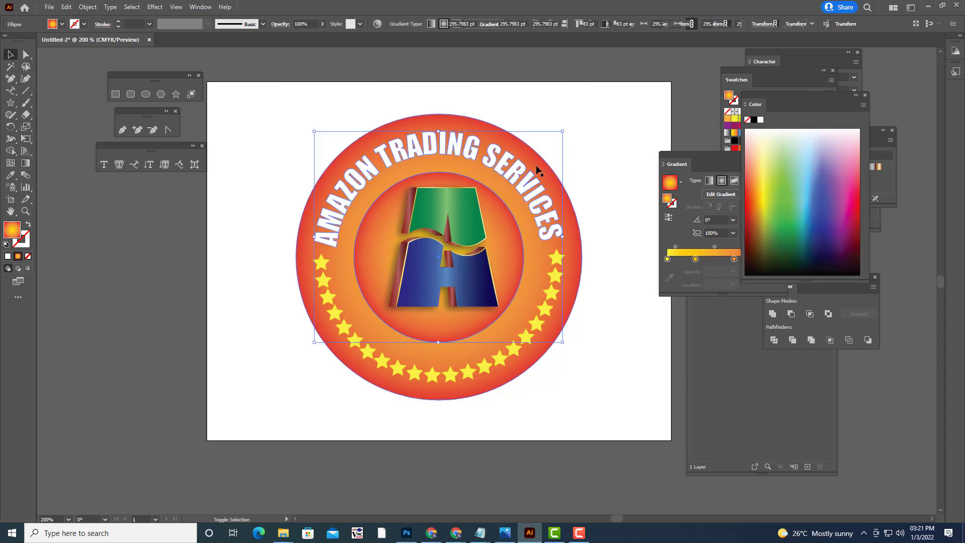
{"action": "left_click", "coordinate": [612, 150]}
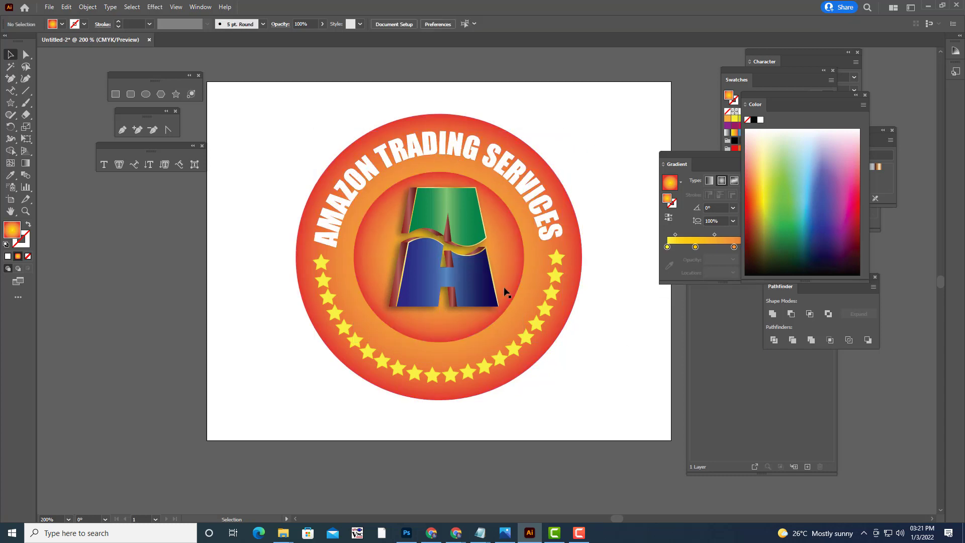
{"action": "left_click", "coordinate": [509, 268]}
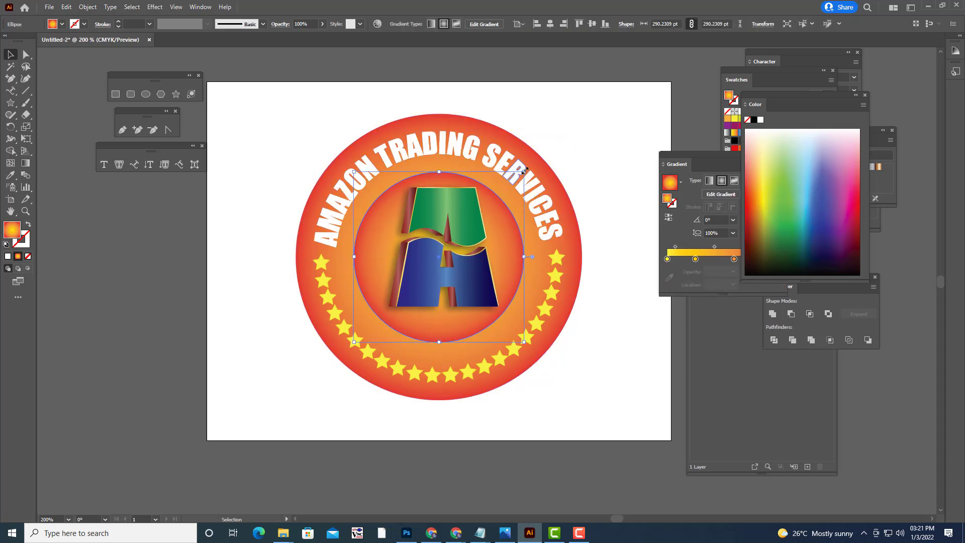
{"action": "left_click_drag", "start_coordinate": [524, 171], "coordinate": [530, 165]}
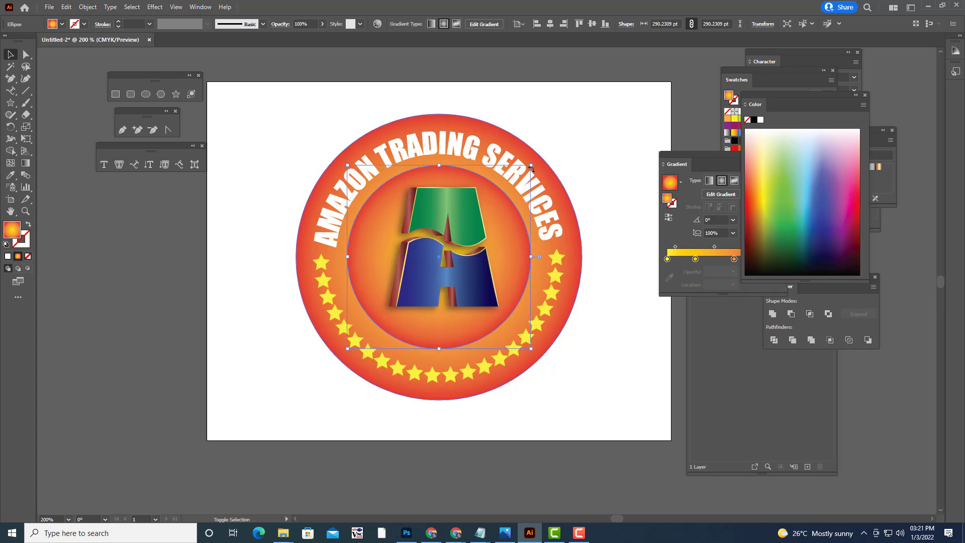
{"action": "left_click", "coordinate": [583, 152]}
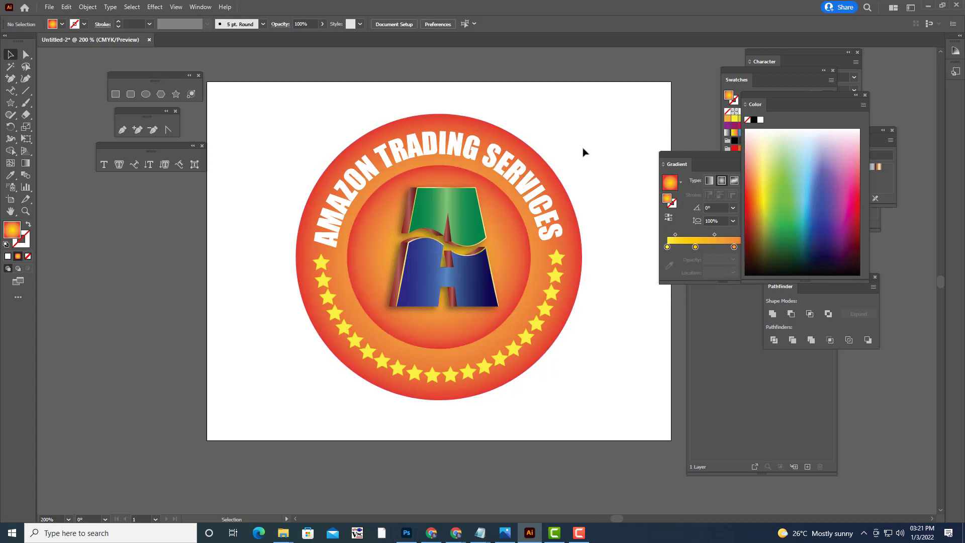
{"action": "left_click", "coordinate": [513, 266]}
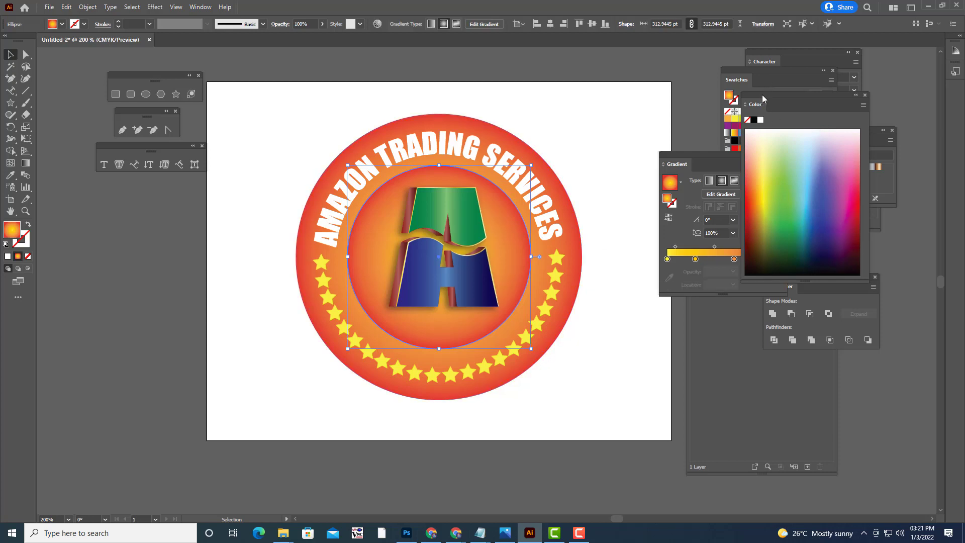
Step: Remove the extra red and yellow gradient stops and make the right stop blue
{"action": "left_click_drag", "start_coordinate": [761, 101], "coordinate": [704, 344]}
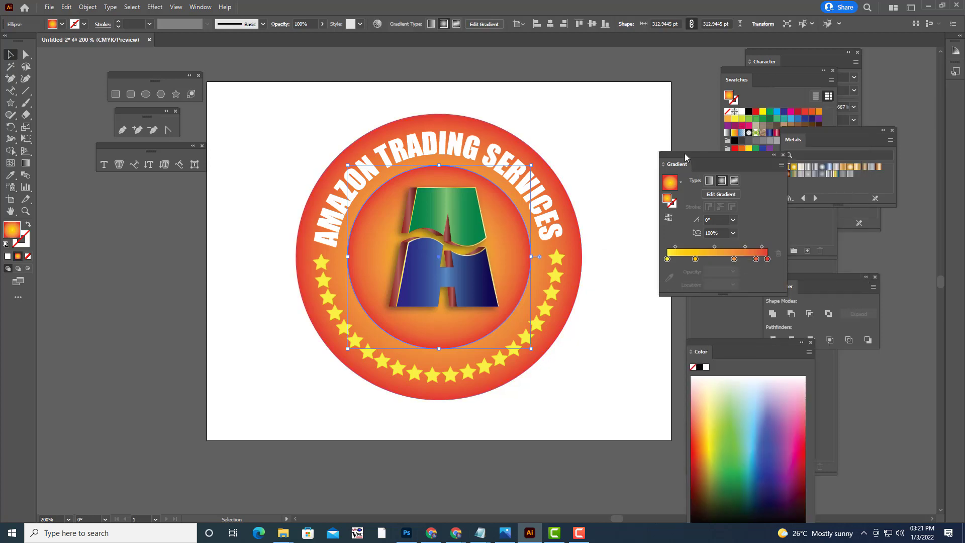
{"action": "left_click", "coordinate": [734, 259]}
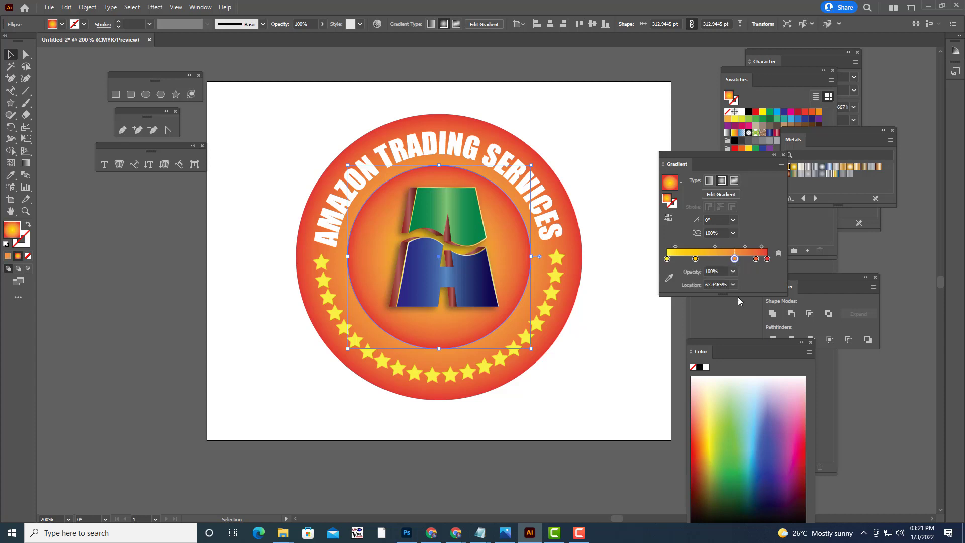
{"action": "left_click_drag", "start_coordinate": [734, 259], "coordinate": [748, 352]}
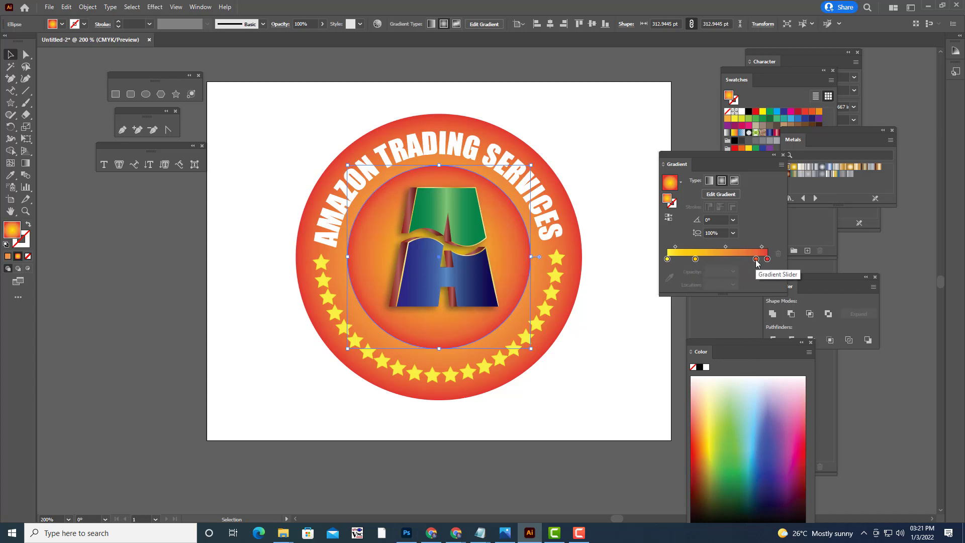
{"action": "left_click_drag", "start_coordinate": [756, 259], "coordinate": [761, 323]}
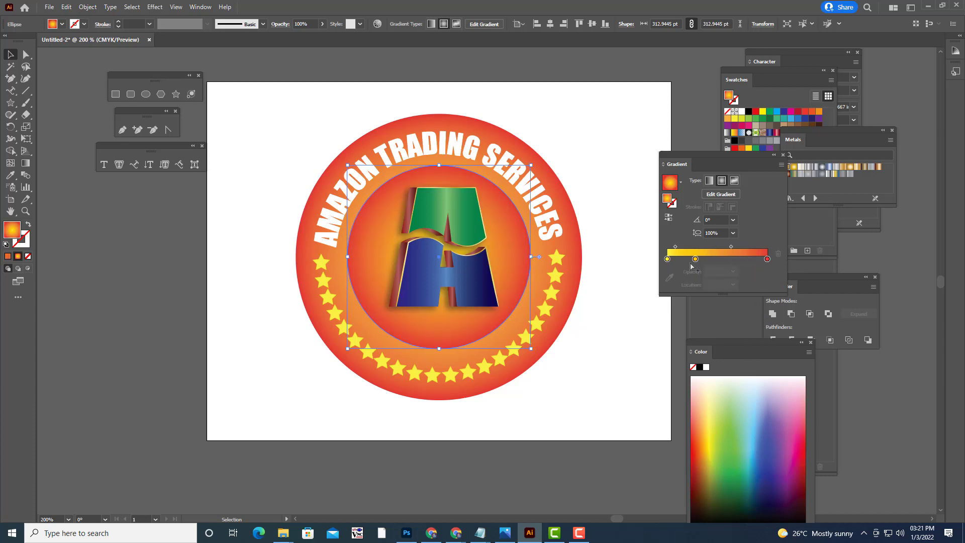
{"action": "left_click_drag", "start_coordinate": [695, 259], "coordinate": [720, 281]}
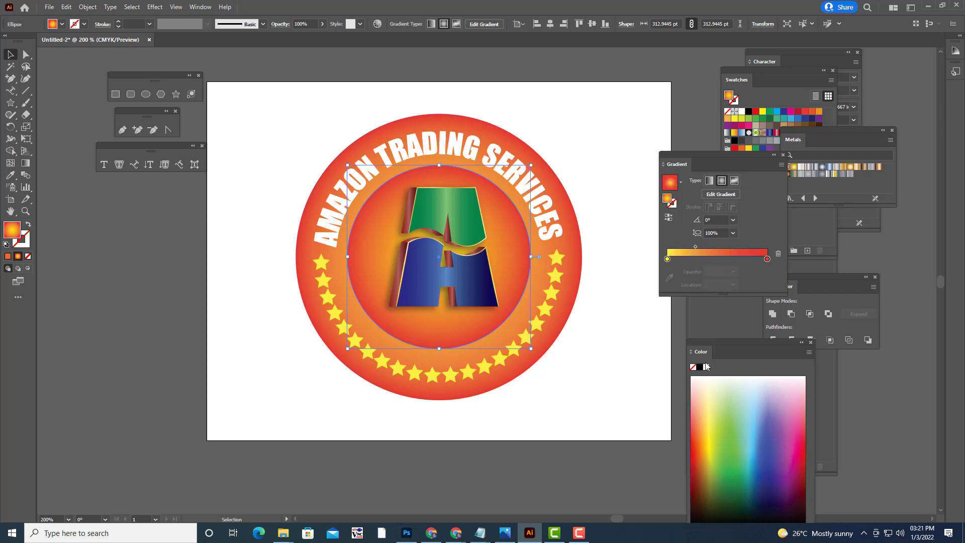
{"action": "left_click", "coordinate": [767, 259]}
{"action": "double_click", "coordinate": [767, 259]}
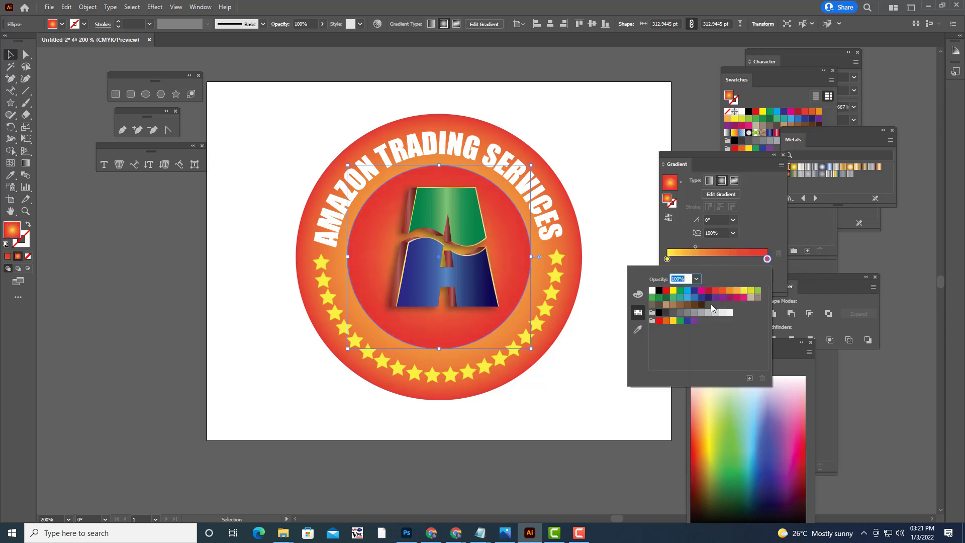
{"action": "left_click", "coordinate": [694, 297]}
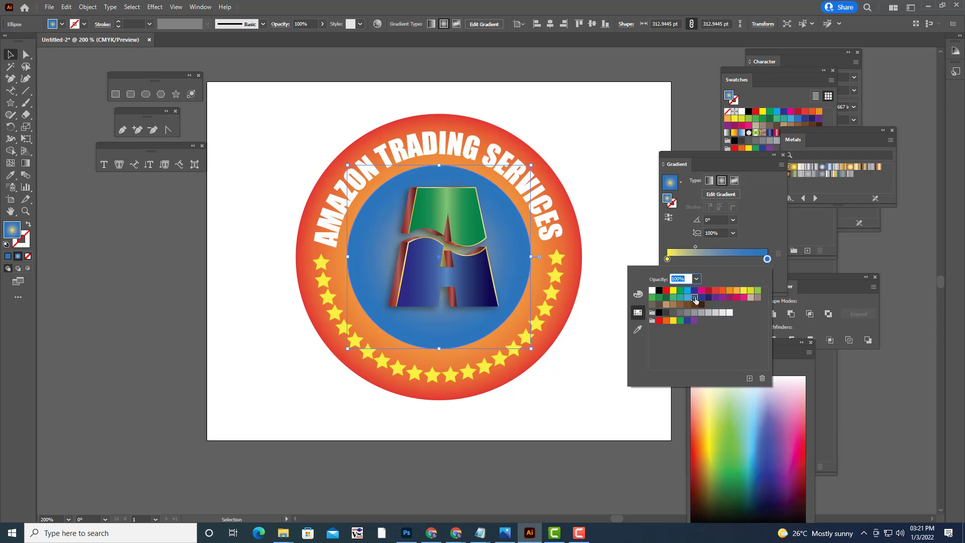
Step: Make the left gradient stop light cyan-blue and shift the midpoint to the right
{"action": "left_click", "coordinate": [668, 259]}
{"action": "double_click", "coordinate": [667, 259]}
{"action": "left_click", "coordinate": [695, 298]}
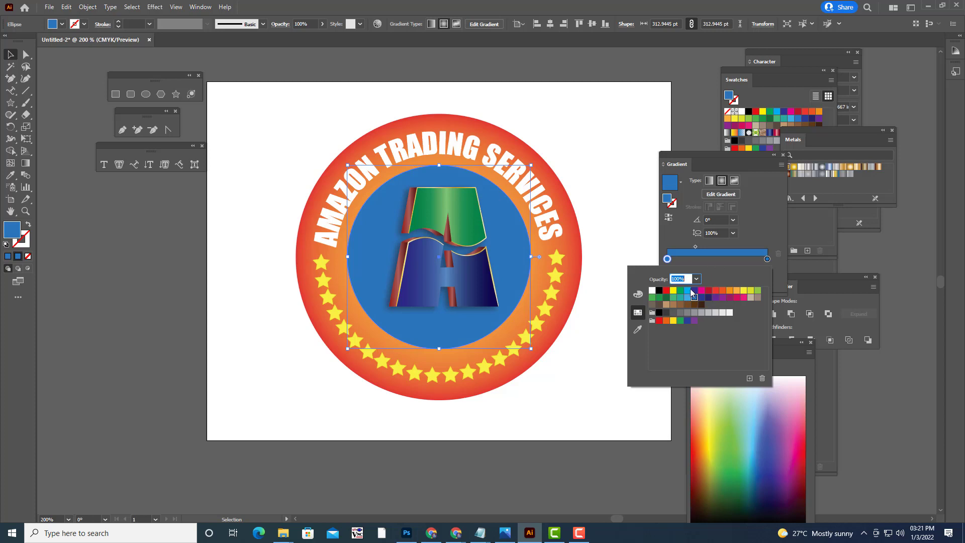
{"action": "left_click", "coordinate": [687, 294]}
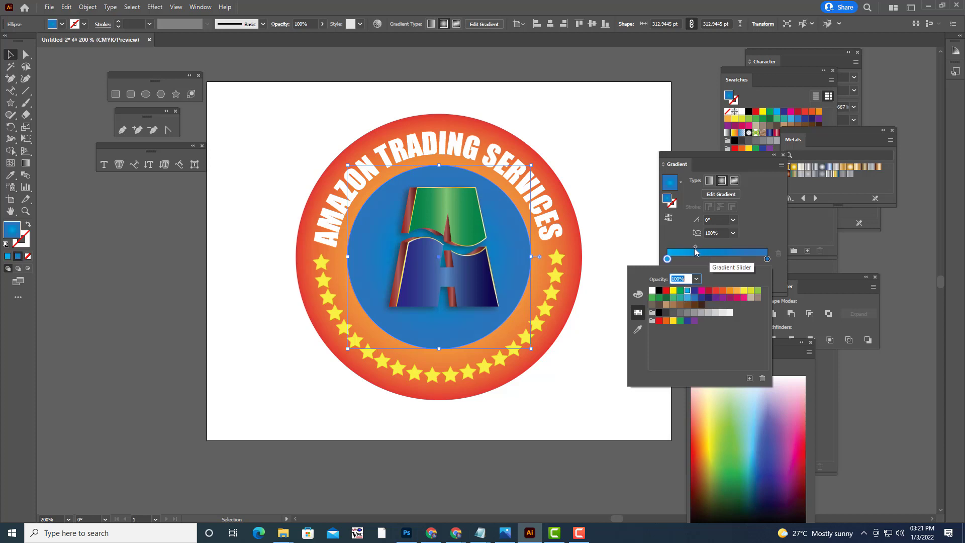
{"action": "left_click_drag", "start_coordinate": [696, 252], "coordinate": [743, 247]}
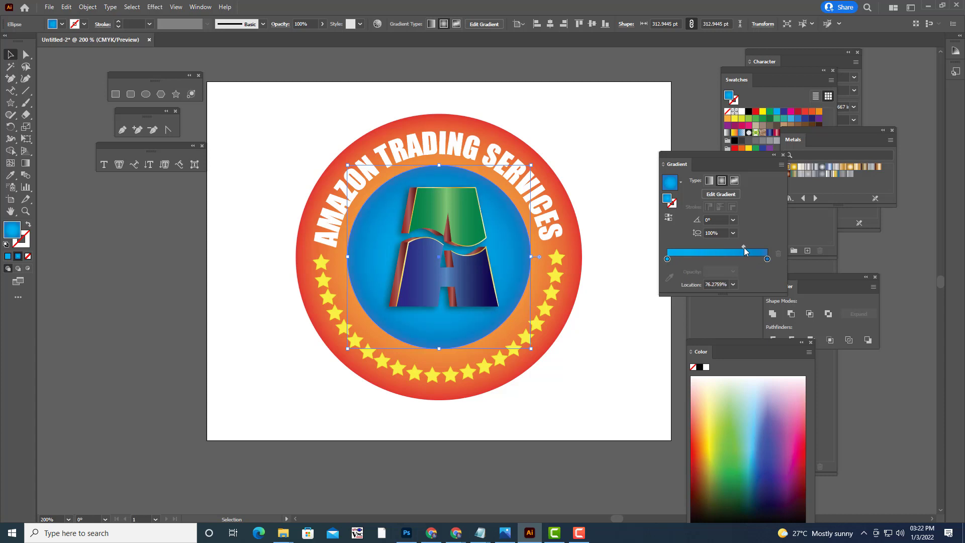
{"action": "left_click", "coordinate": [600, 155]}
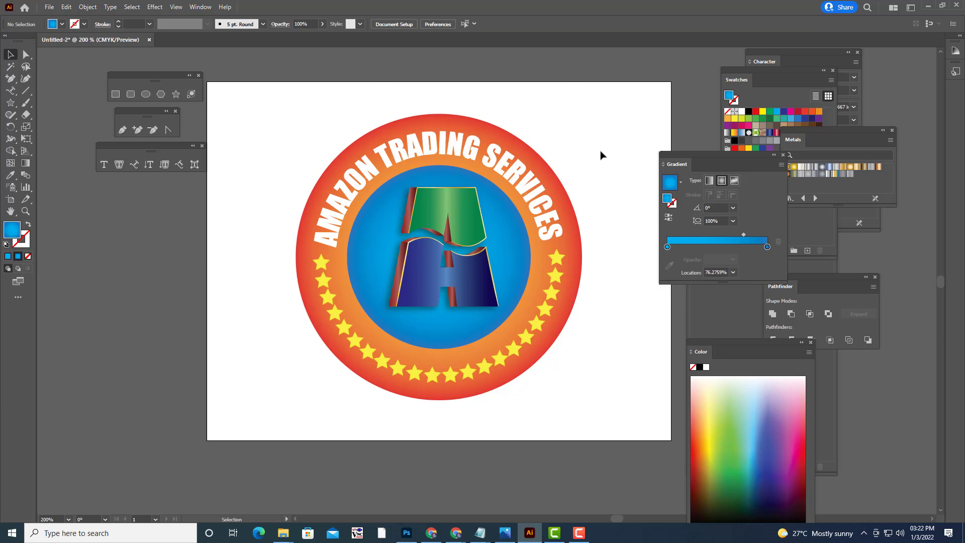
Step: Give the blue inner circle a white stroke
{"action": "left_click", "coordinate": [502, 222]}
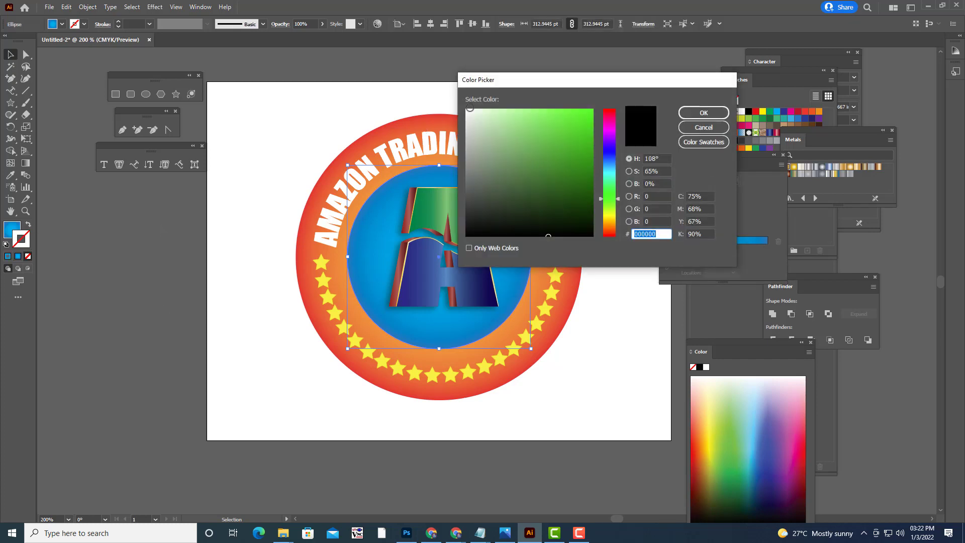
{"action": "left_click", "coordinate": [467, 109]}
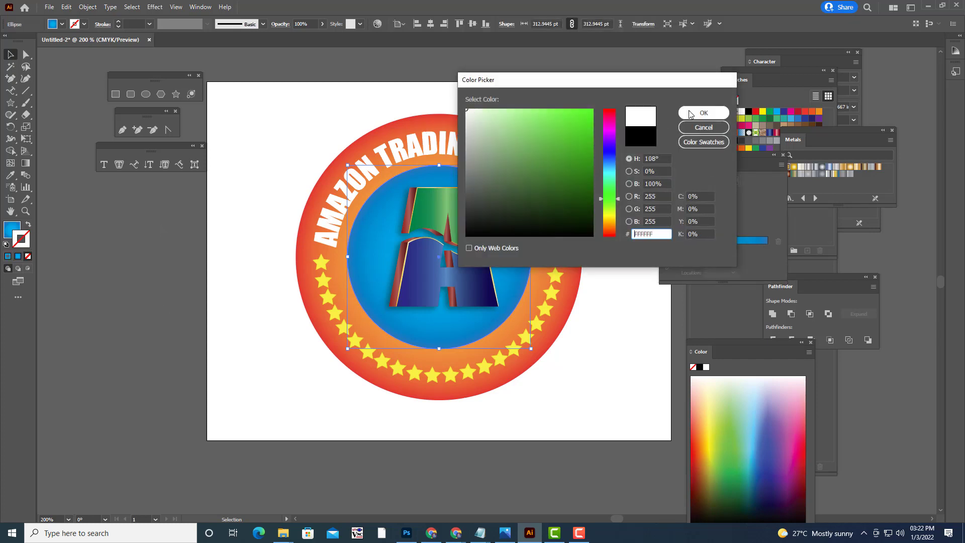
{"action": "left_click", "coordinate": [699, 112]}
{"action": "left_click", "coordinate": [650, 135]}
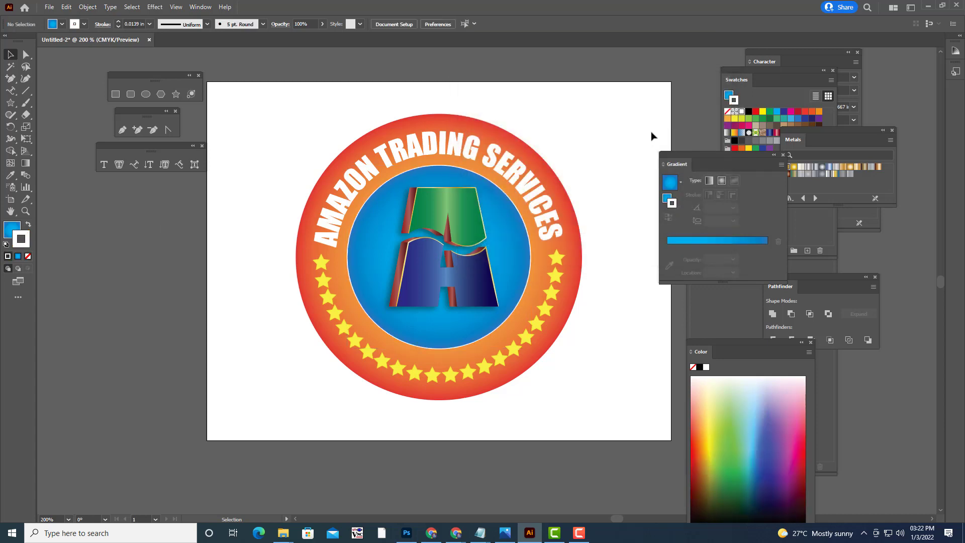
Step: Set the inner circle's stroke weight to 0.0313 in
{"action": "left_click", "coordinate": [525, 248]}
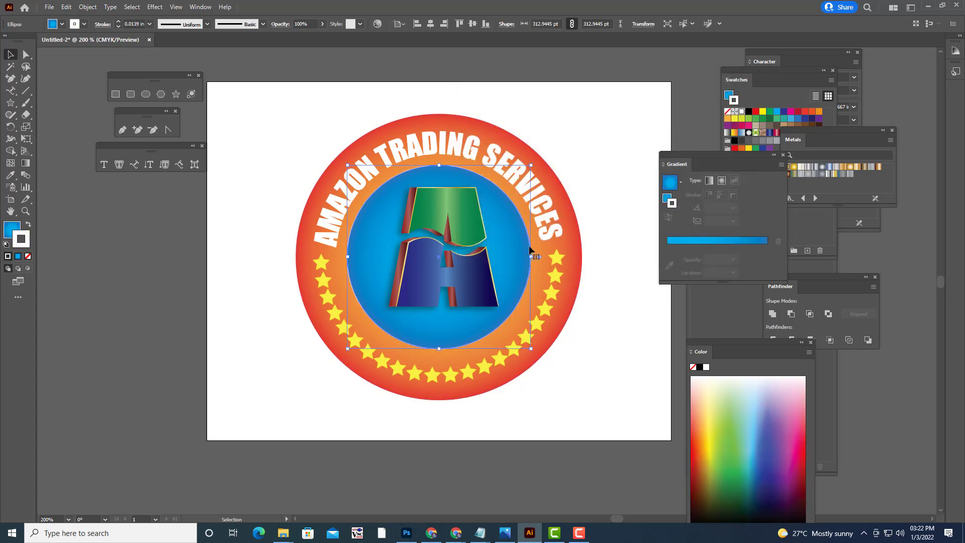
{"action": "left_click", "coordinate": [119, 22]}
{"action": "left_click", "coordinate": [118, 26]}
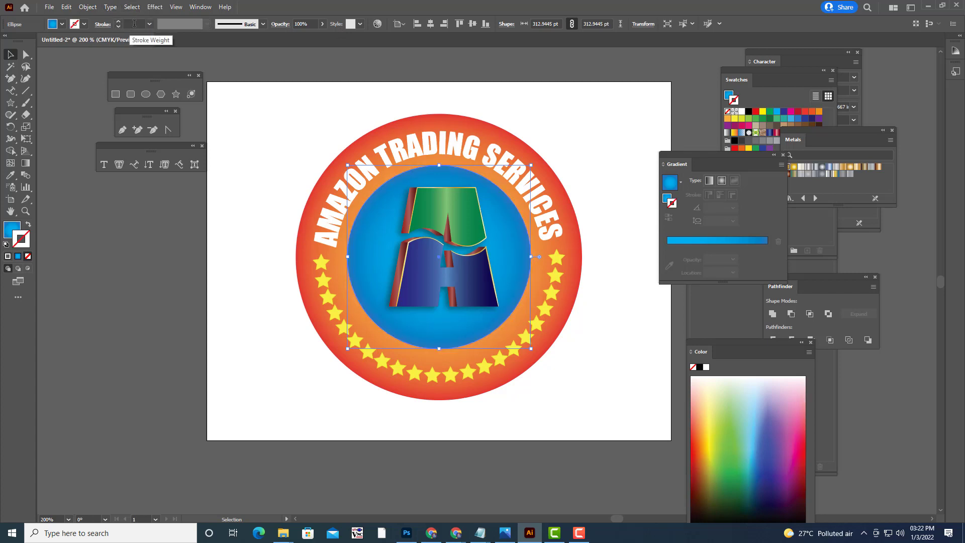
{"action": "left_click", "coordinate": [149, 25]}
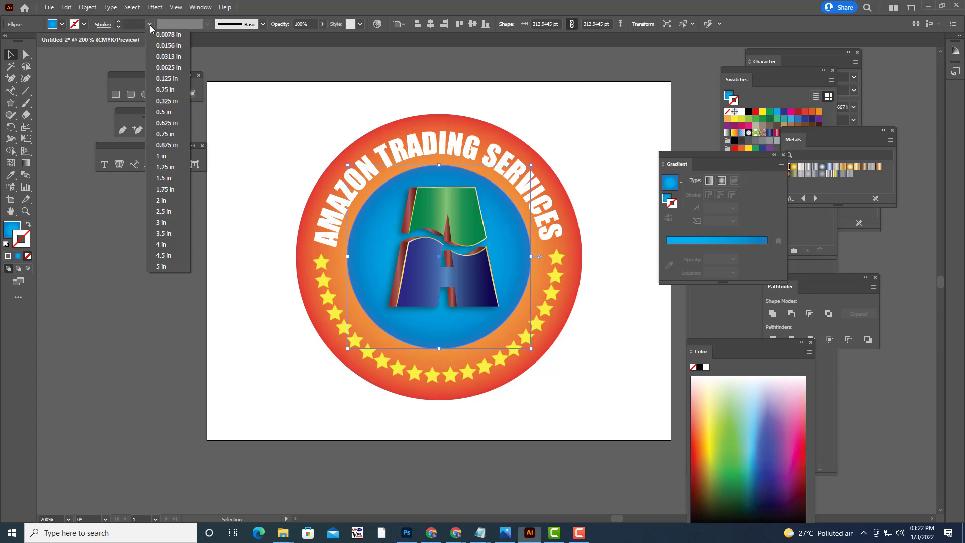
{"action": "left_click", "coordinate": [169, 56]}
{"action": "left_click", "coordinate": [447, 105]}
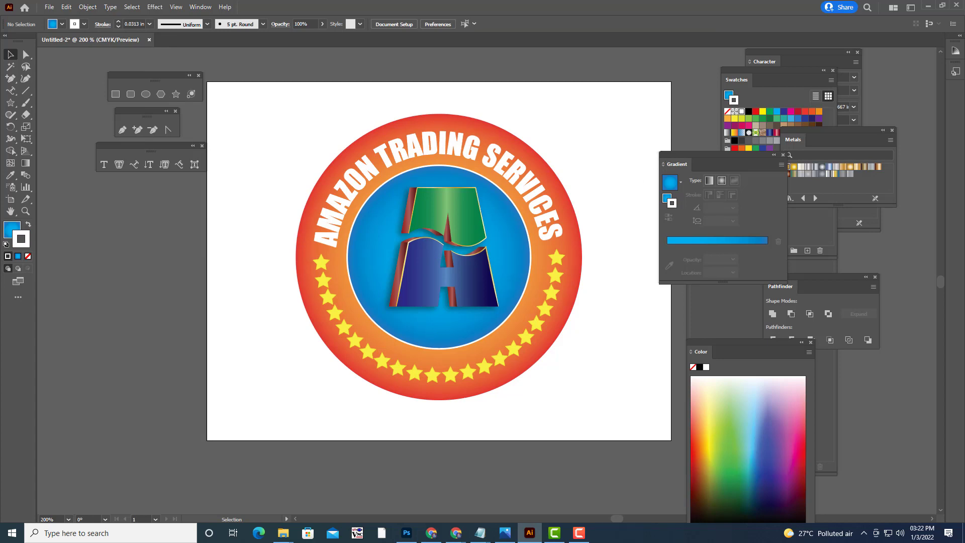
Step: Draw a rectangle spanning the full 792 × 612 pt artboard
{"action": "left_click", "coordinate": [441, 115]}
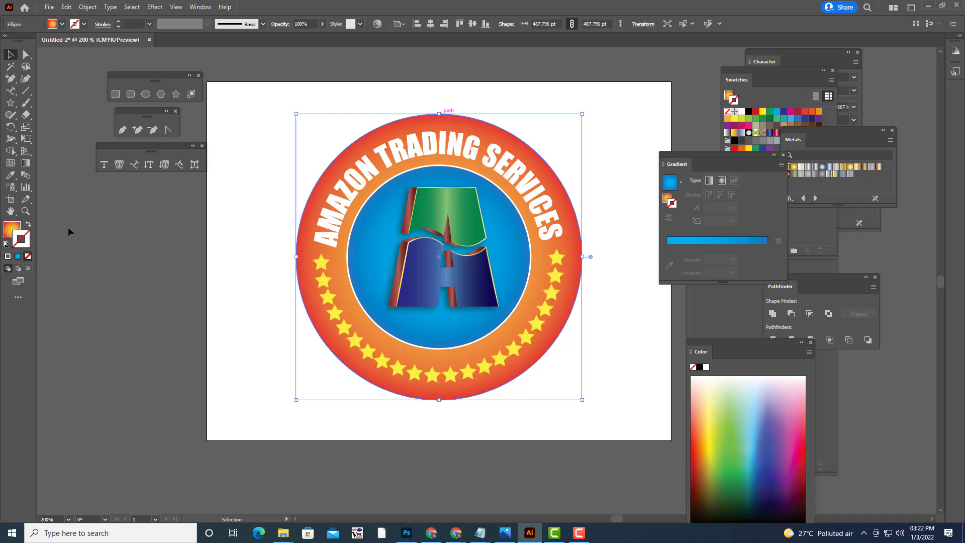
{"action": "left_click", "coordinate": [218, 252]}
{"action": "key", "text": "ctrl+minus"}
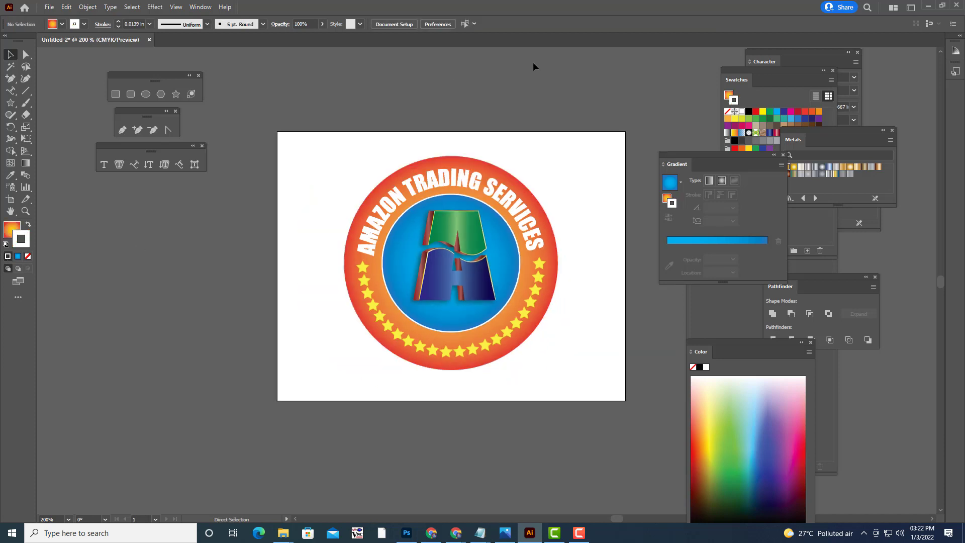
{"action": "key", "text": "ctrl+equal"}
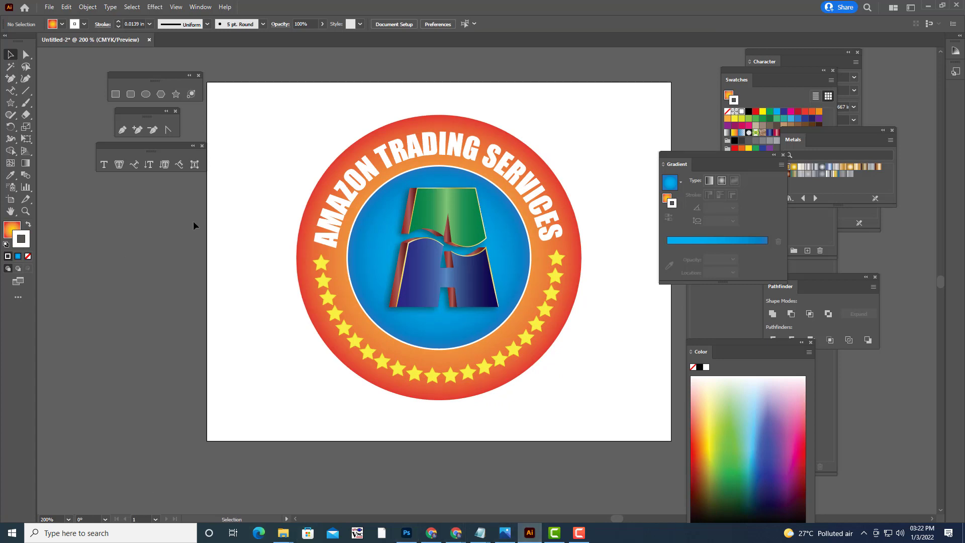
{"action": "left_click", "coordinate": [116, 94]}
{"action": "mouse_move", "coordinate": [207, 82]}
{"action": "left_mouse_down"}
{"action": "mouse_move", "coordinate": [316, 134]}
{"action": "mouse_move", "coordinate": [672, 441]}
{"action": "left_mouse_up"}
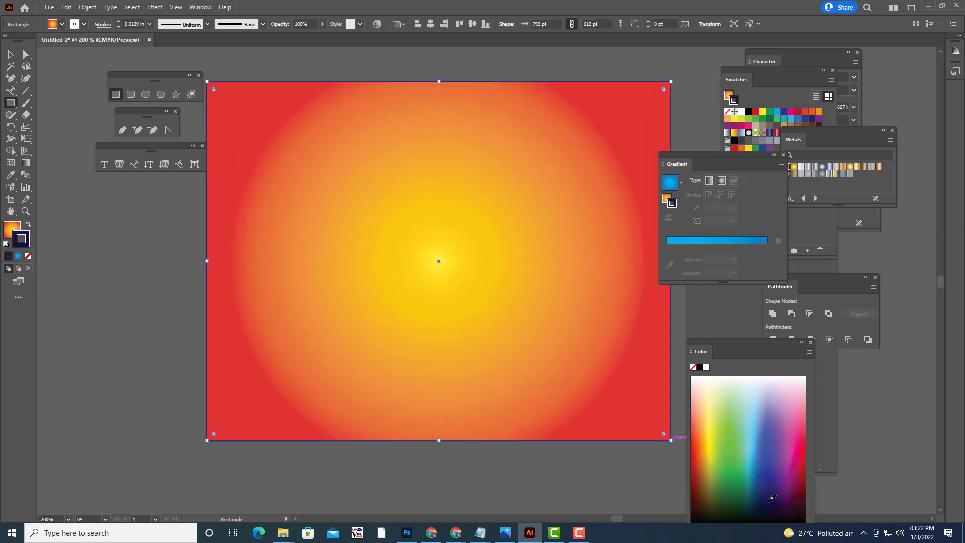
{"action": "left_click", "coordinate": [28, 256]}
{"action": "left_click", "coordinate": [11, 230]}
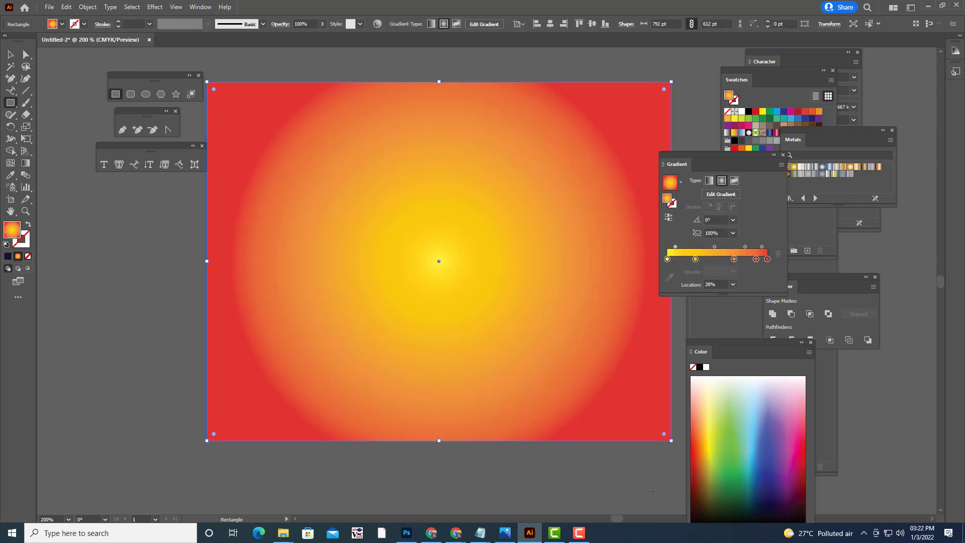
{"action": "left_click", "coordinate": [772, 504]}
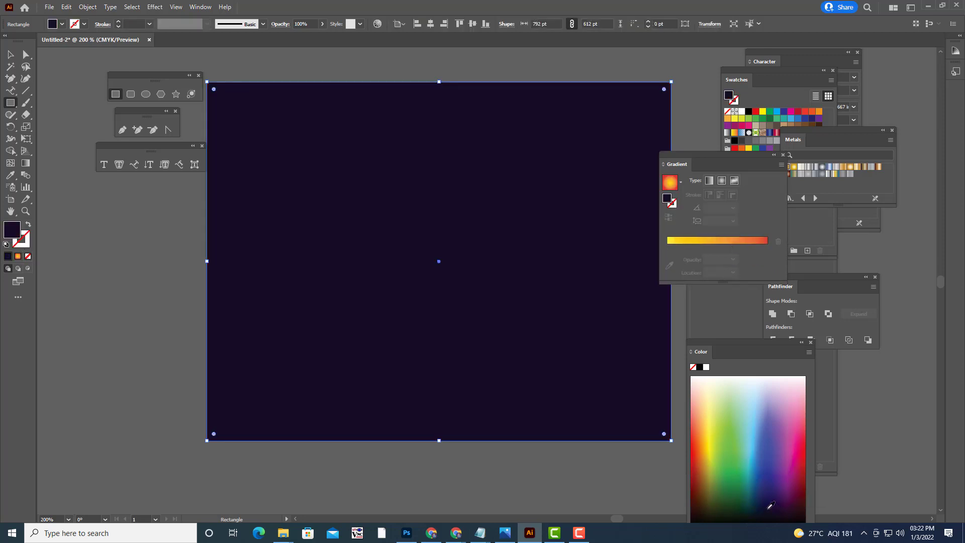
{"action": "left_click", "coordinate": [11, 54]}
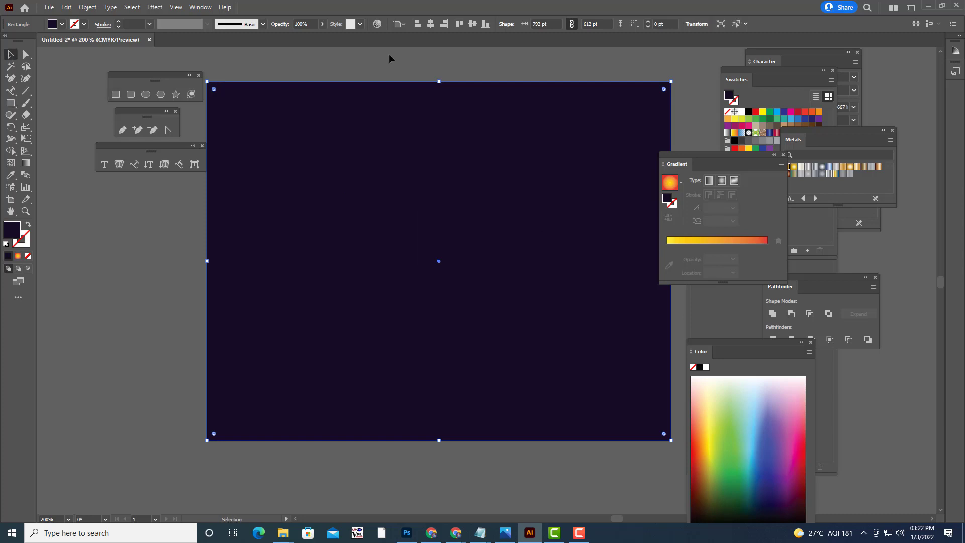
{"action": "left_click", "coordinate": [390, 59]}
{"action": "left_click", "coordinate": [493, 143]}
{"action": "right_click", "coordinate": [538, 124]}
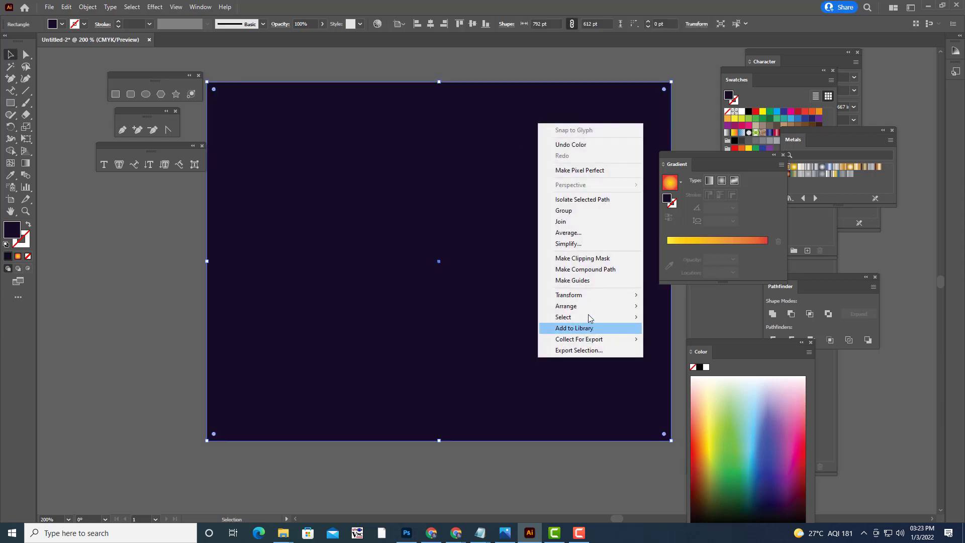
{"action": "mouse_move", "coordinate": [566, 306]}
{"action": "left_click", "coordinate": [699, 345]}
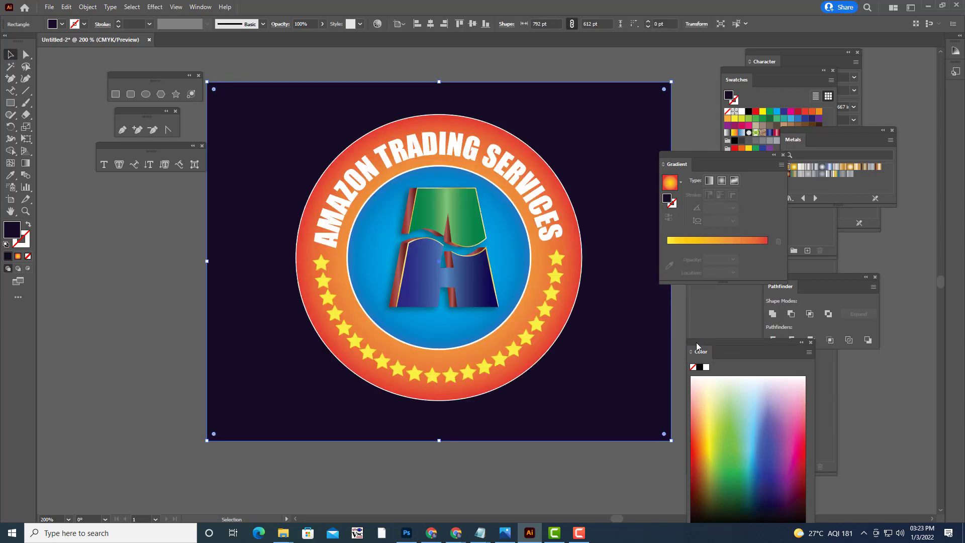
{"action": "left_click", "coordinate": [504, 70]}
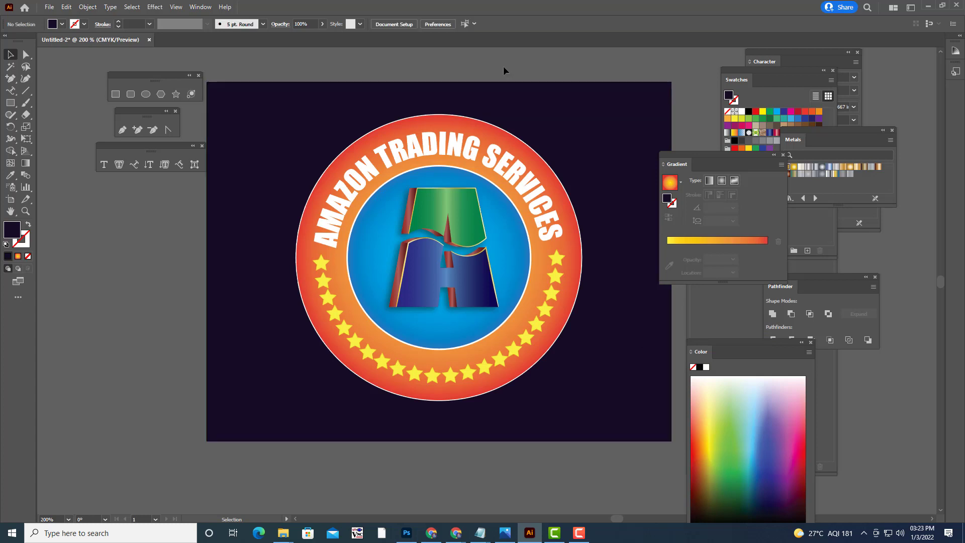
{"action": "key", "text": "ctrl+minus"}
{"action": "key", "text": "ctrl+minus"}
{"action": "key", "text": "ctrl+plus"}
{"action": "key", "text": "ctrl+plus"}
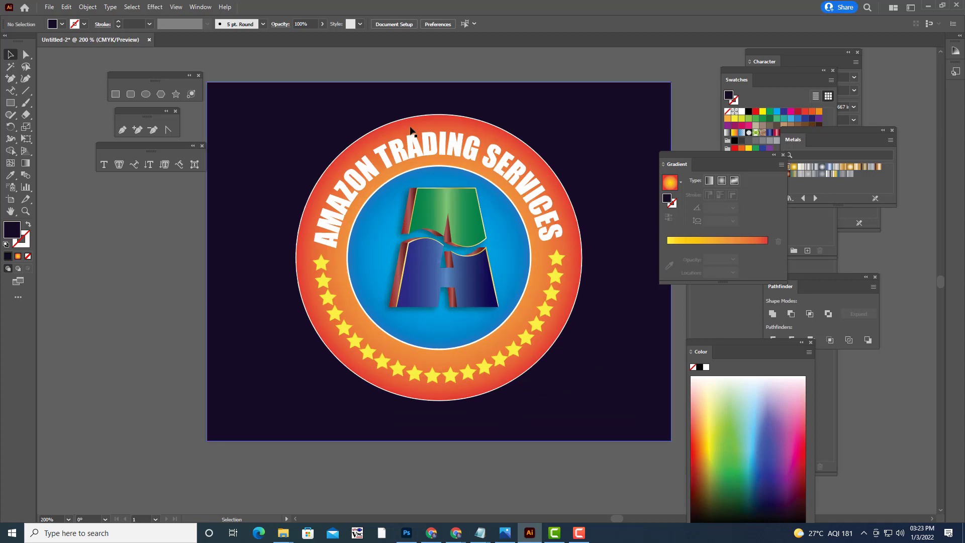
Step: Add a default drop shadow (Multiply, 40% opacity, 5 pt blur) to the curved title text
{"action": "left_click", "coordinate": [431, 151]}
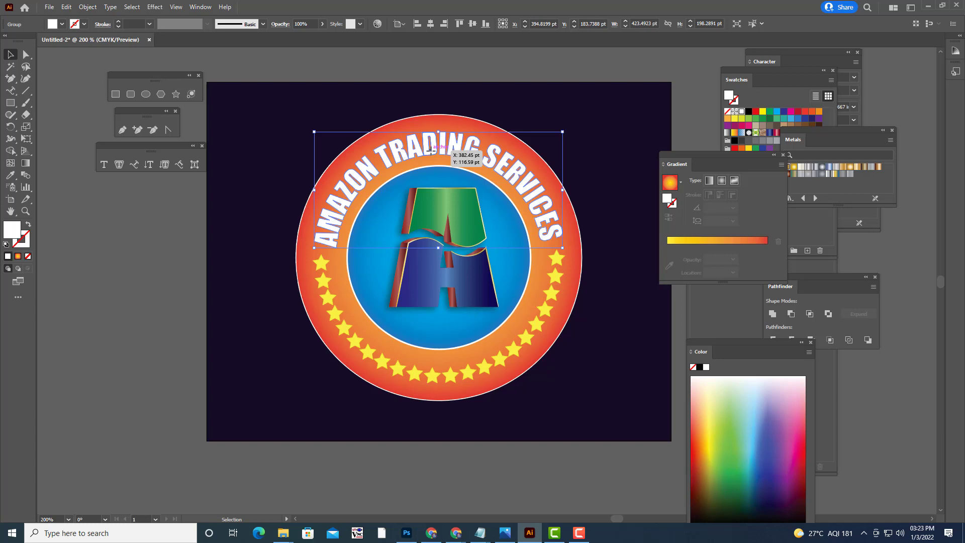
{"action": "left_click", "coordinate": [132, 7]}
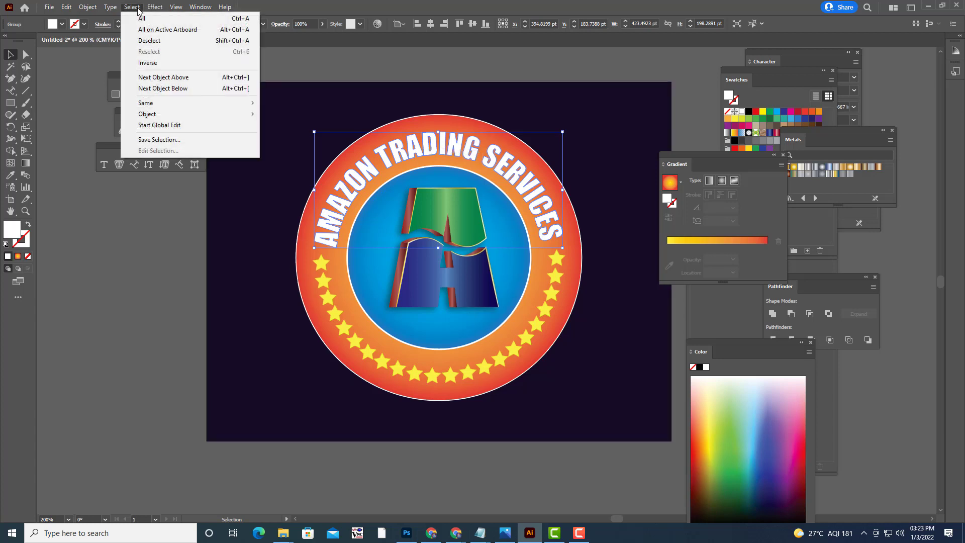
{"action": "mouse_move", "coordinate": [168, 120]}
{"action": "left_click", "coordinate": [312, 125]}
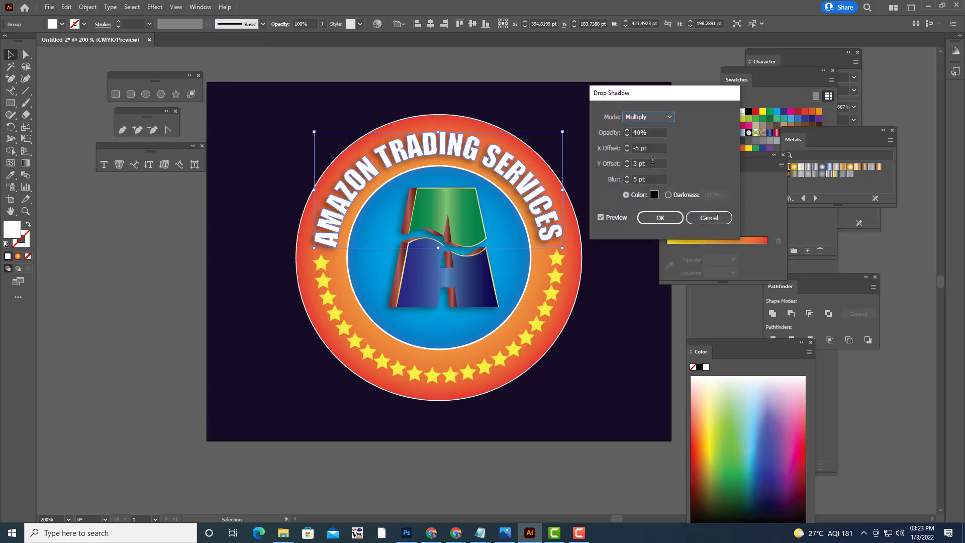
{"action": "left_click", "coordinate": [661, 217]}
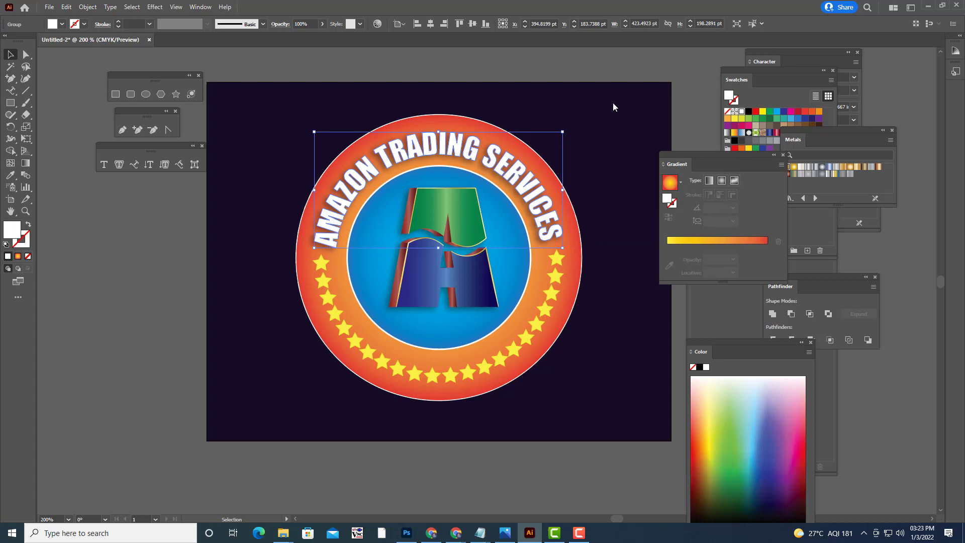
{"action": "left_click", "coordinate": [622, 70]}
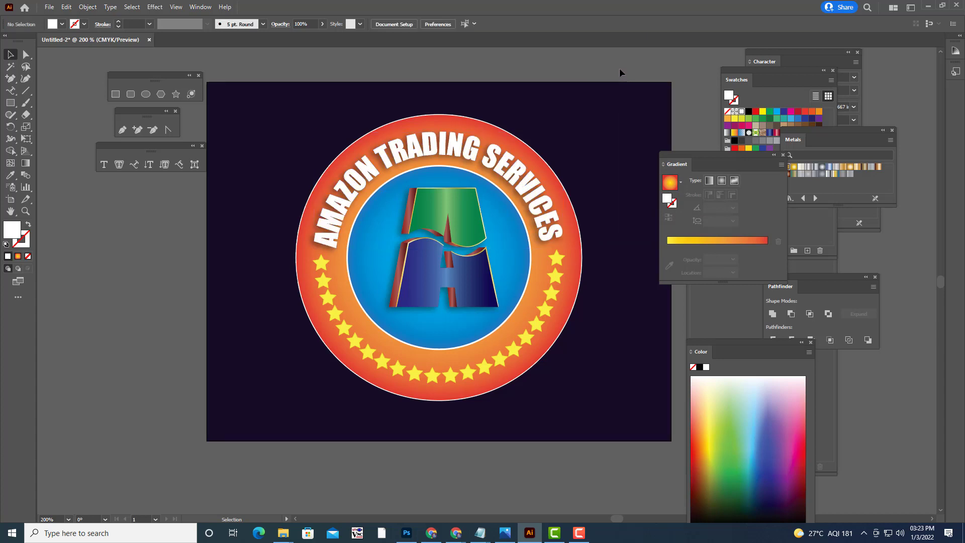
Step: Expand the star blend into ordinary shapes
{"action": "left_click", "coordinate": [556, 277]}
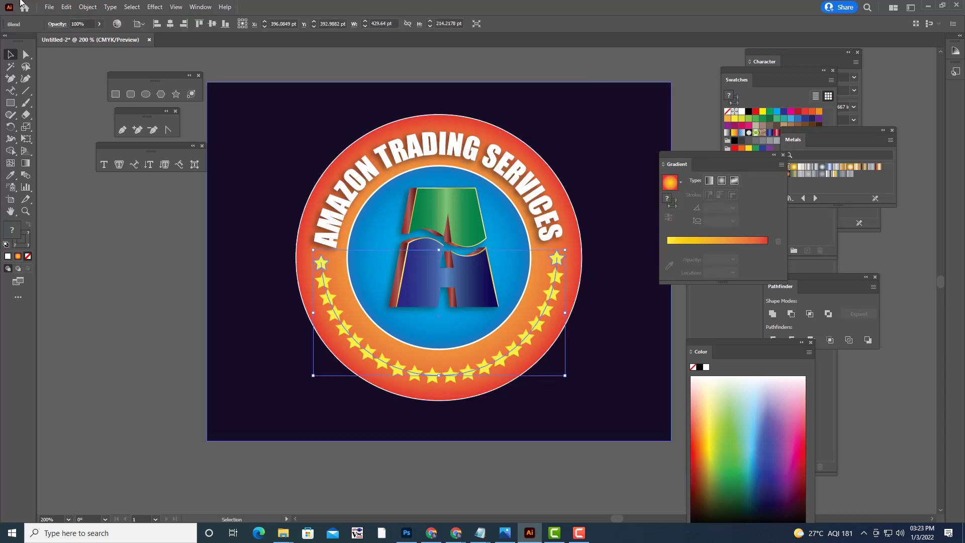
{"action": "left_click", "coordinate": [88, 7]}
{"action": "left_click", "coordinate": [127, 128]}
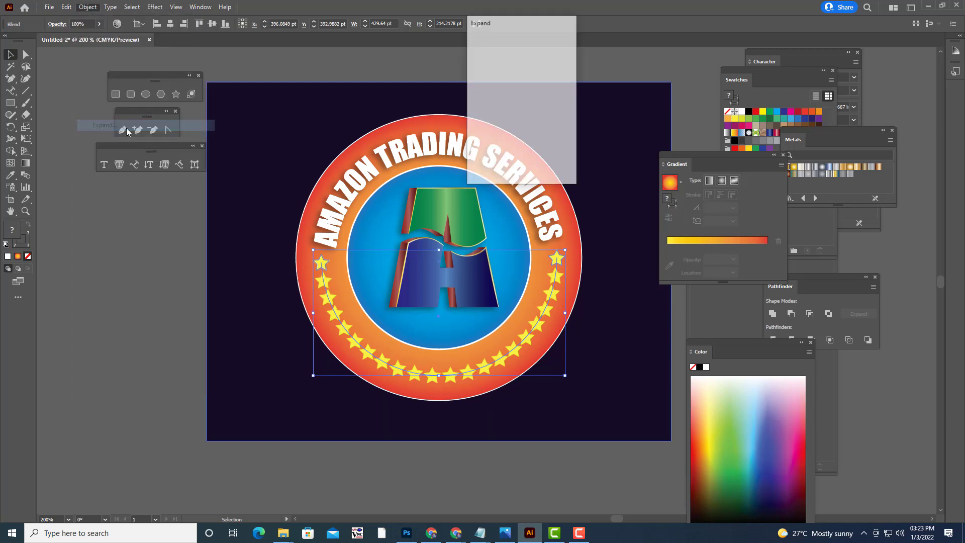
{"action": "left_click", "coordinate": [500, 164]}
{"action": "left_click", "coordinate": [133, 230]}
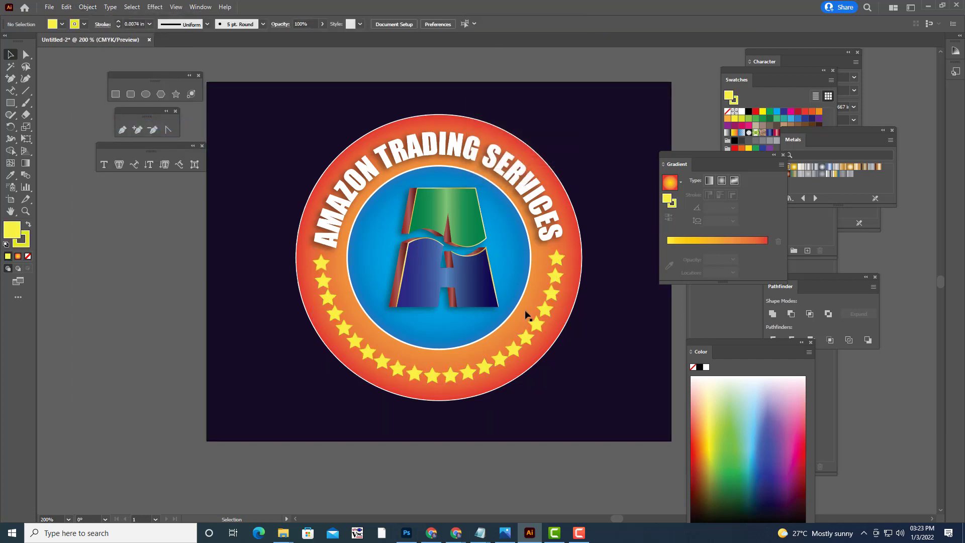
{"action": "left_click", "coordinate": [555, 276]}
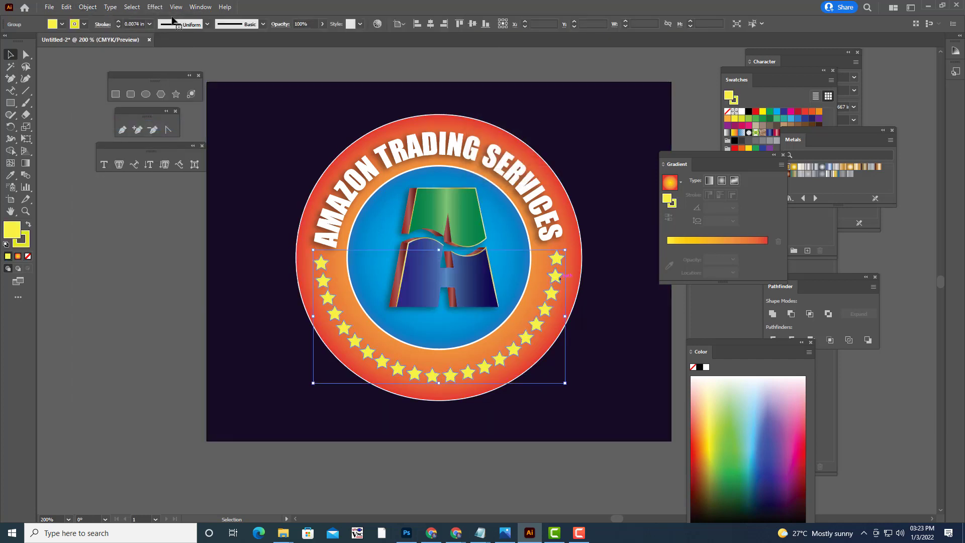
Step: Give the expanded stars a drop shadow at 20% opacity
{"action": "left_click", "coordinate": [132, 6]}
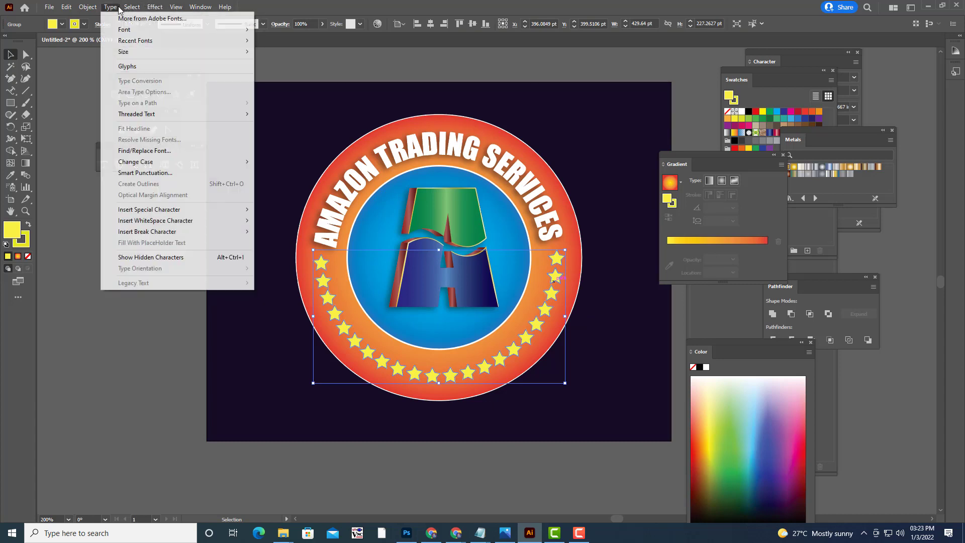
{"action": "mouse_move", "coordinate": [169, 121]}
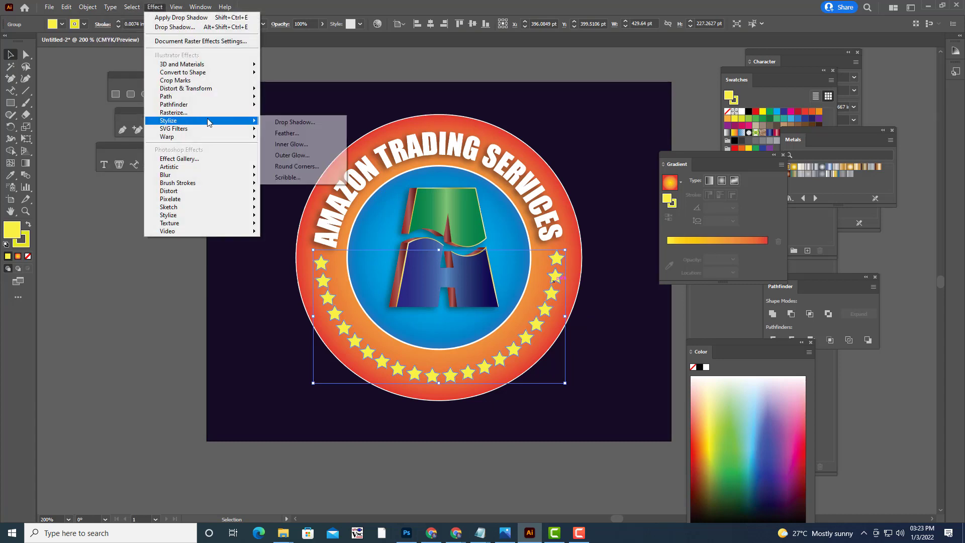
{"action": "left_click", "coordinate": [301, 120]}
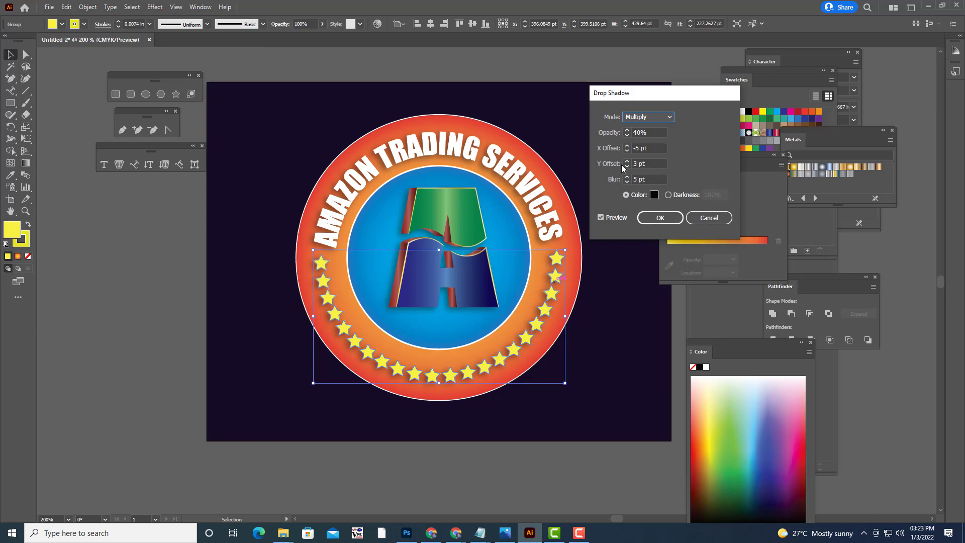
{"action": "double_click", "coordinate": [648, 132]}
{"action": "type", "text": "2"}
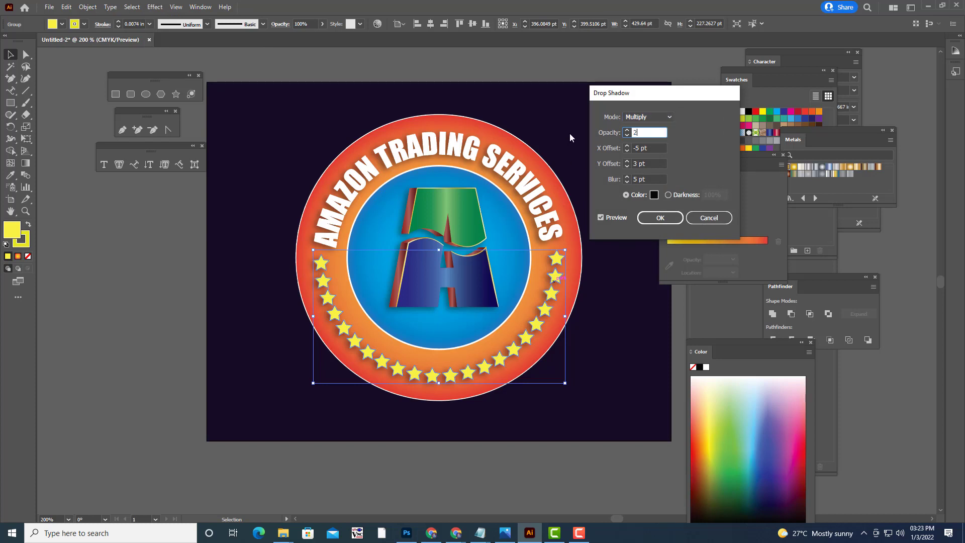
{"action": "type", "text": "0"}
{"action": "left_click", "coordinate": [652, 145]}
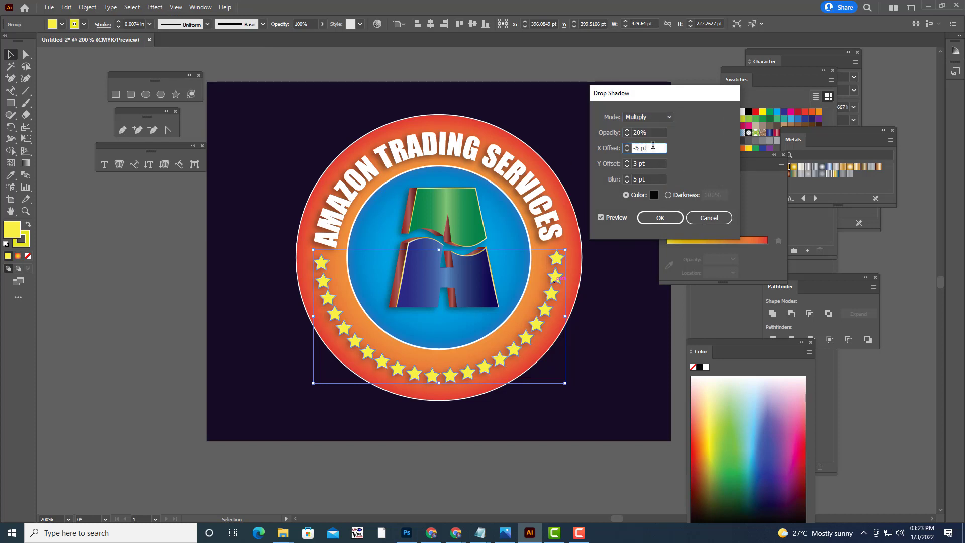
{"action": "left_click", "coordinate": [670, 218]}
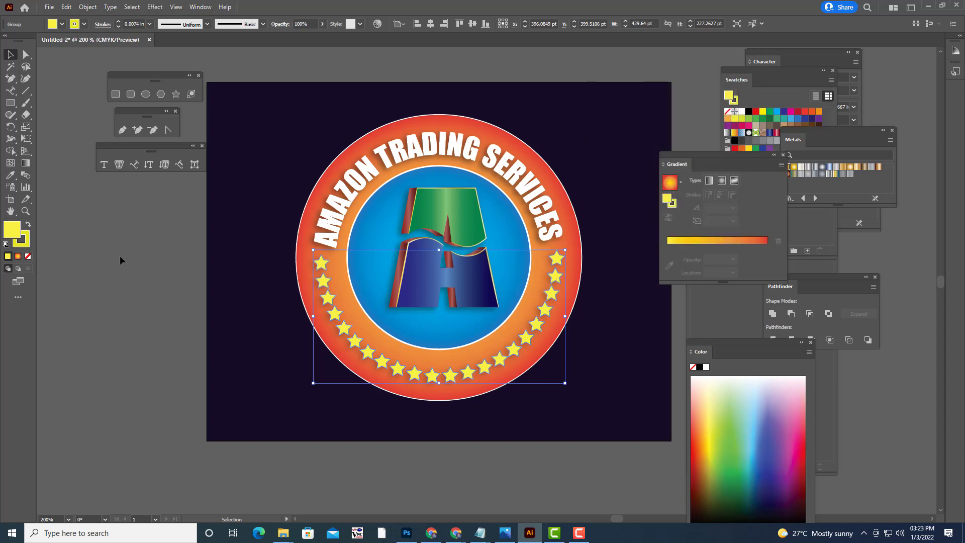
{"action": "left_click", "coordinate": [120, 257]}
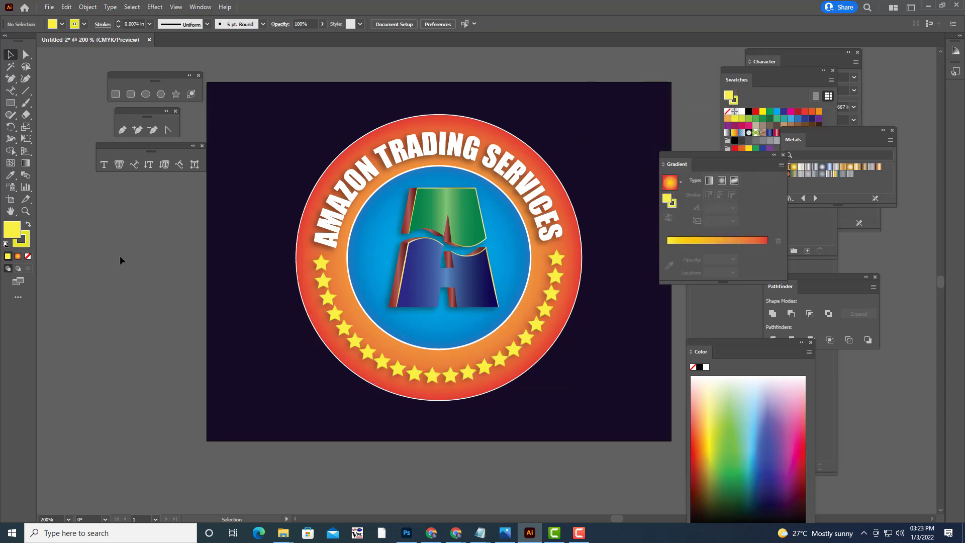
Step: Move the Gradient panel aside and bring the Layers panel forward, expanded to show Layer 1
{"action": "key", "text": "ctrl+minus"}
{"action": "key", "text": "ctrl+minus"}
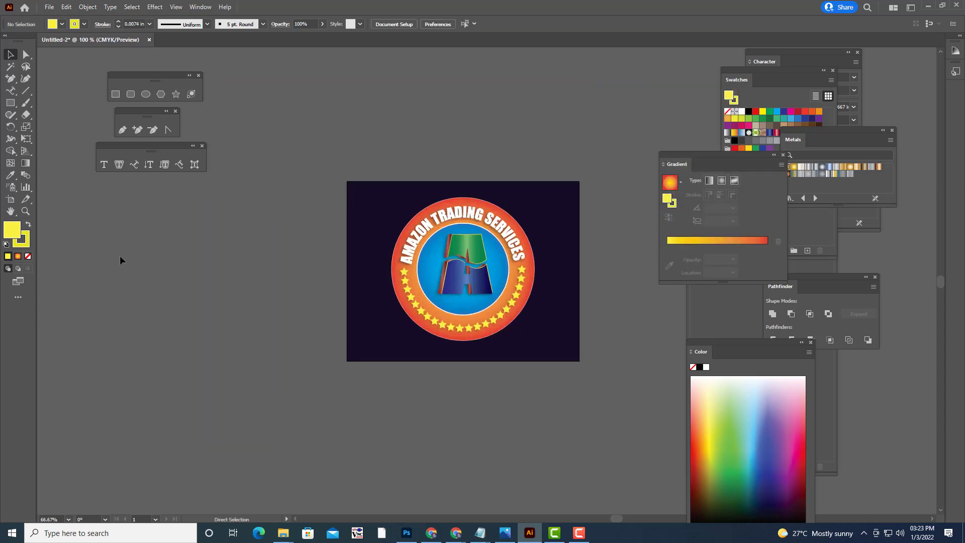
{"action": "key", "text": "ctrl+equal"}
{"action": "key", "text": "ctrl+equal"}
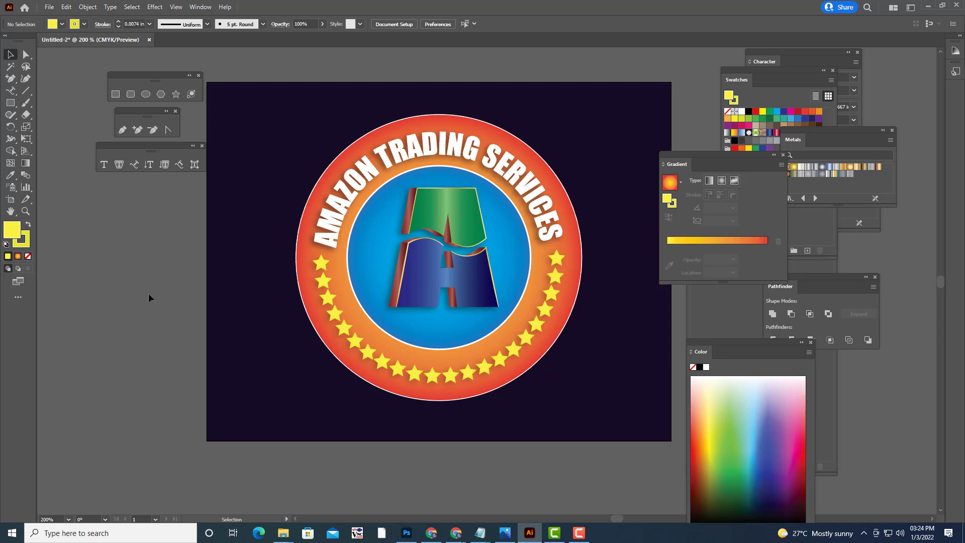
{"action": "scroll", "coordinate": [621, 229], "scroll_direction": "up", "scroll_amount": 2}
{"action": "scroll", "coordinate": [621, 229], "scroll_direction": "down", "scroll_amount": 3}
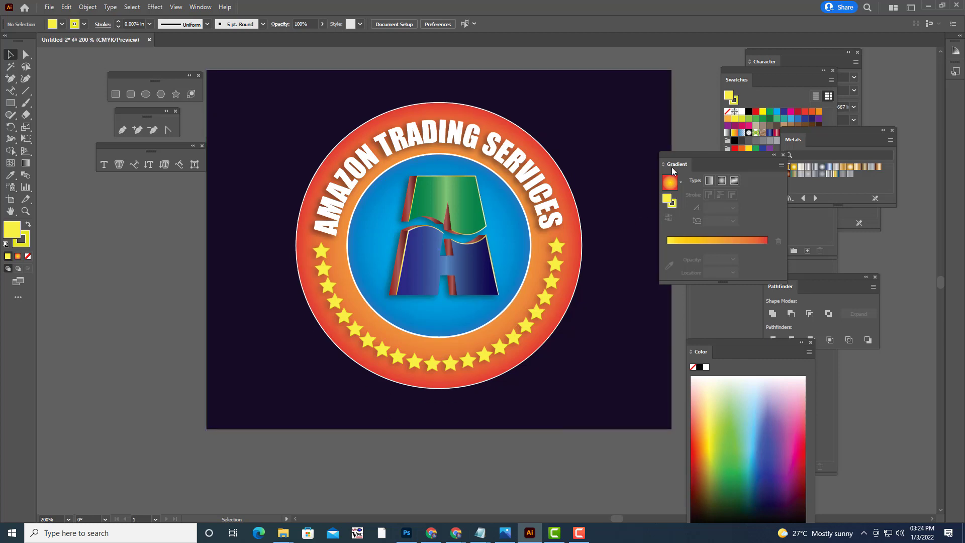
{"action": "left_click_drag", "start_coordinate": [681, 156], "coordinate": [762, 174]}
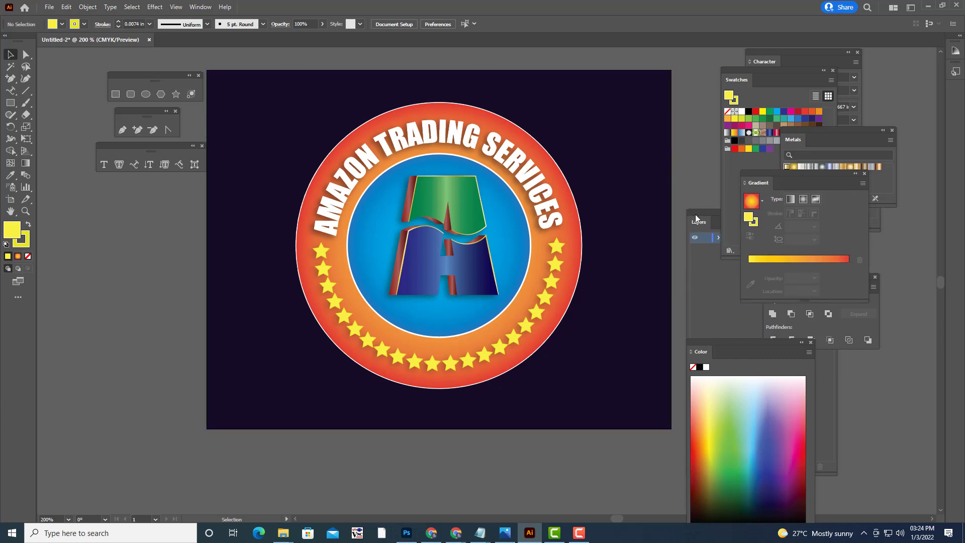
{"action": "left_click_drag", "start_coordinate": [695, 214], "coordinate": [720, 210]}
{"action": "key", "text": "ctrl+minus"}
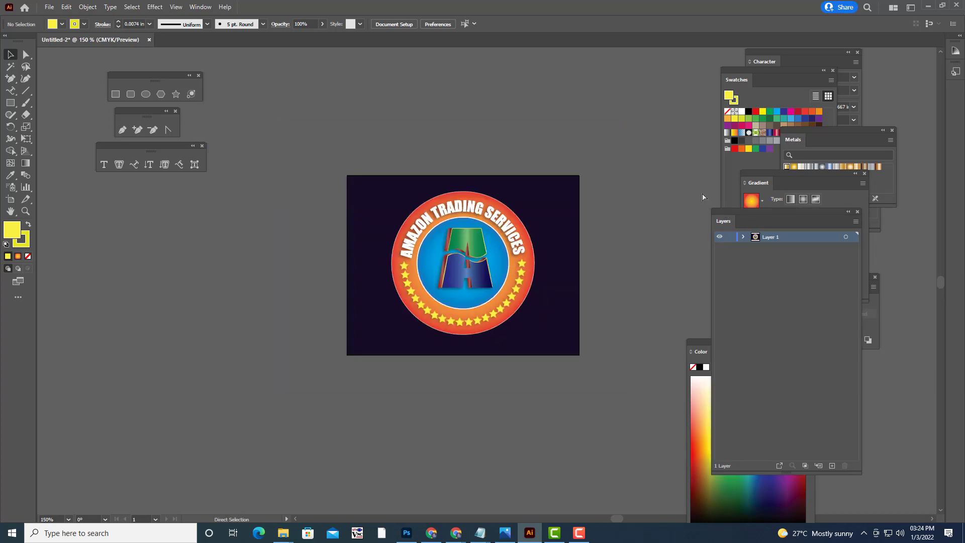
{"action": "key", "text": "ctrl+plus"}
{"action": "key", "text": "ctrl+plus"}
{"action": "key", "text": "ctrl+0"}
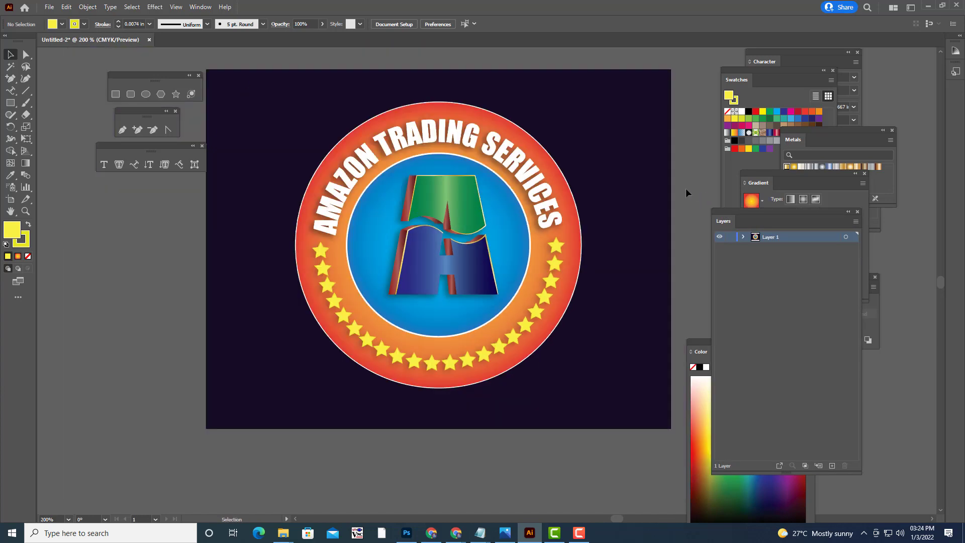
{"action": "key", "text": "ctrl+minus"}
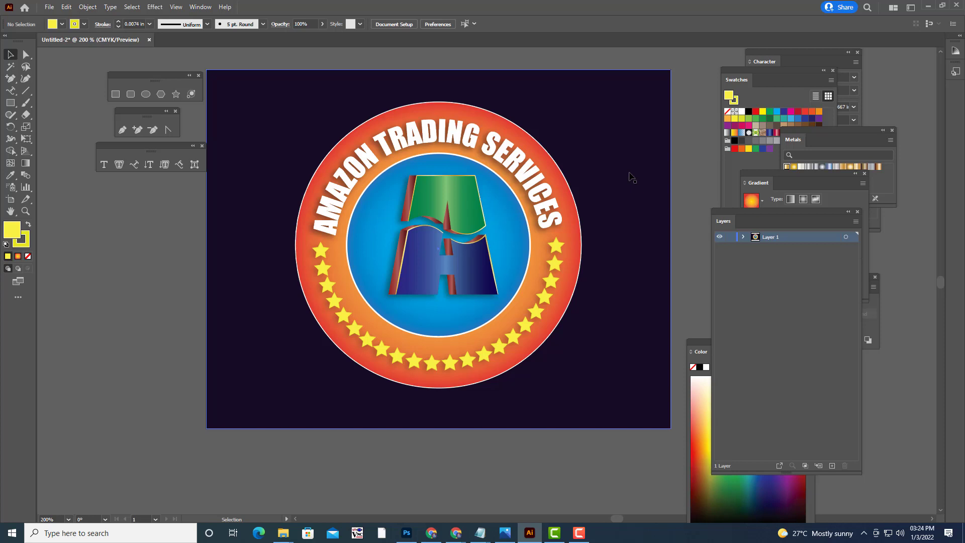
{"action": "scroll", "coordinate": [603, 181], "scroll_direction": "up", "scroll_amount": 1}
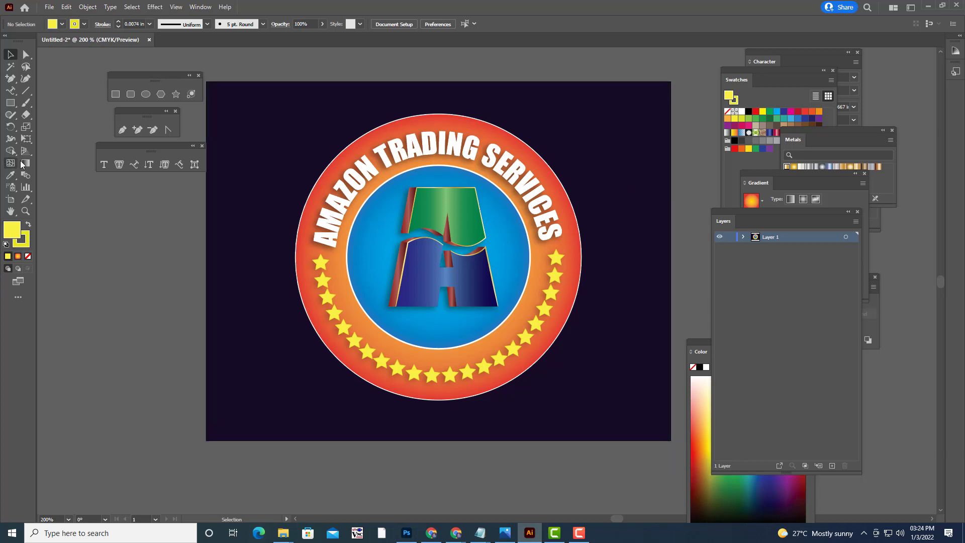
Step: Set up an export to the Desktop under the name AMAZONTRADINGSERVICE
{"action": "left_click", "coordinate": [49, 7]}
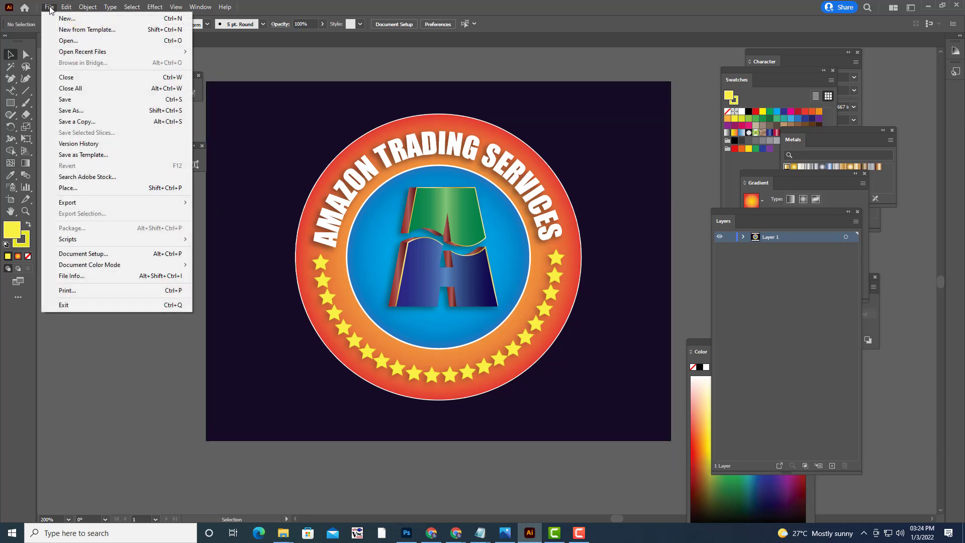
{"action": "mouse_move", "coordinate": [67, 202]}
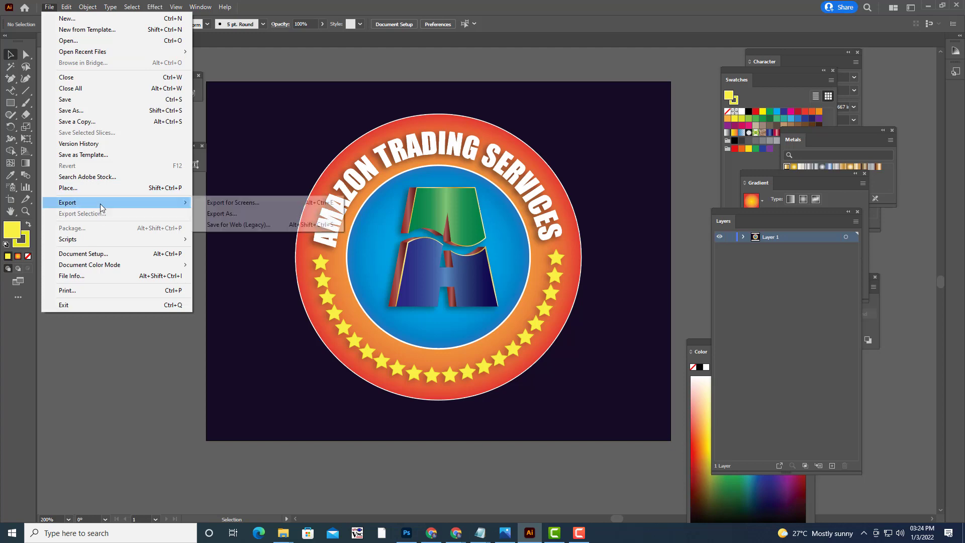
{"action": "left_click", "coordinate": [248, 212]}
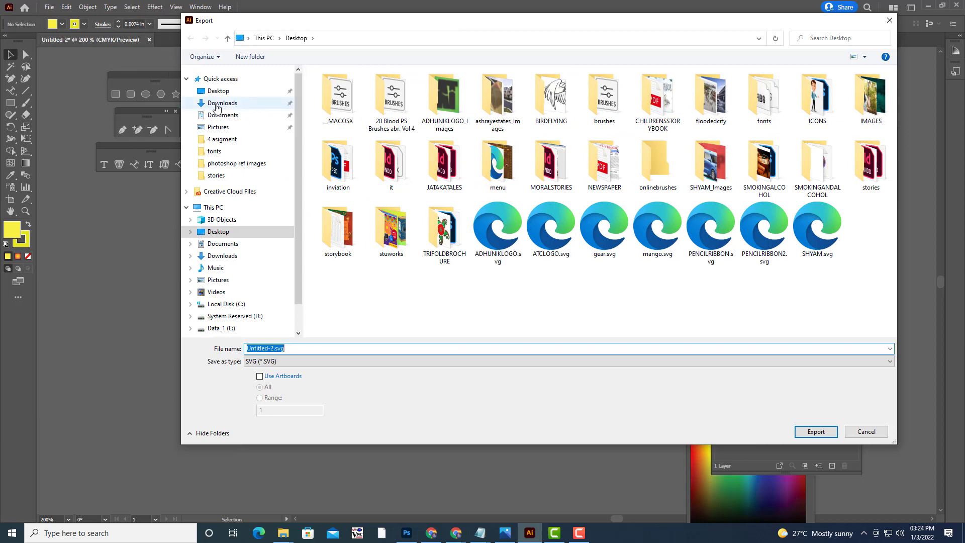
{"action": "left_click", "coordinate": [218, 90]}
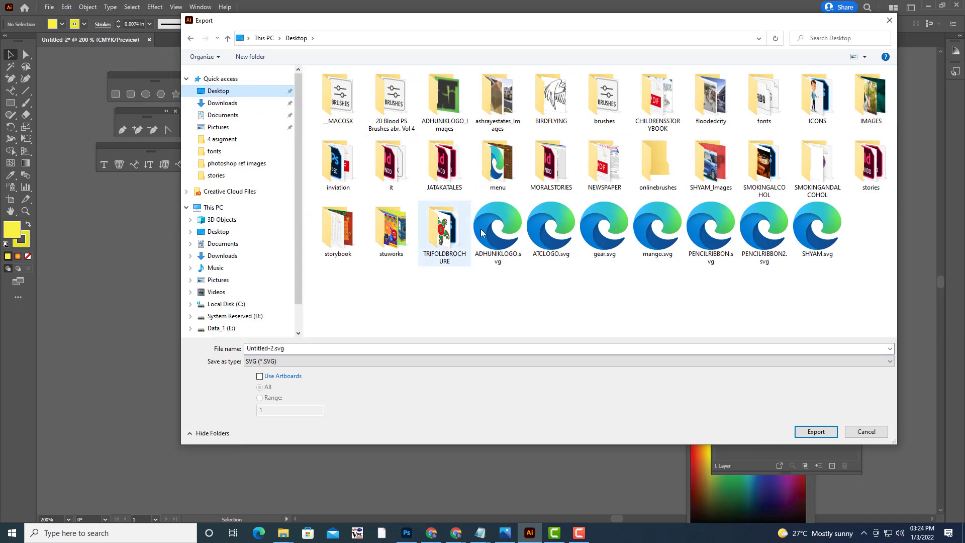
{"action": "left_click", "coordinate": [295, 349]}
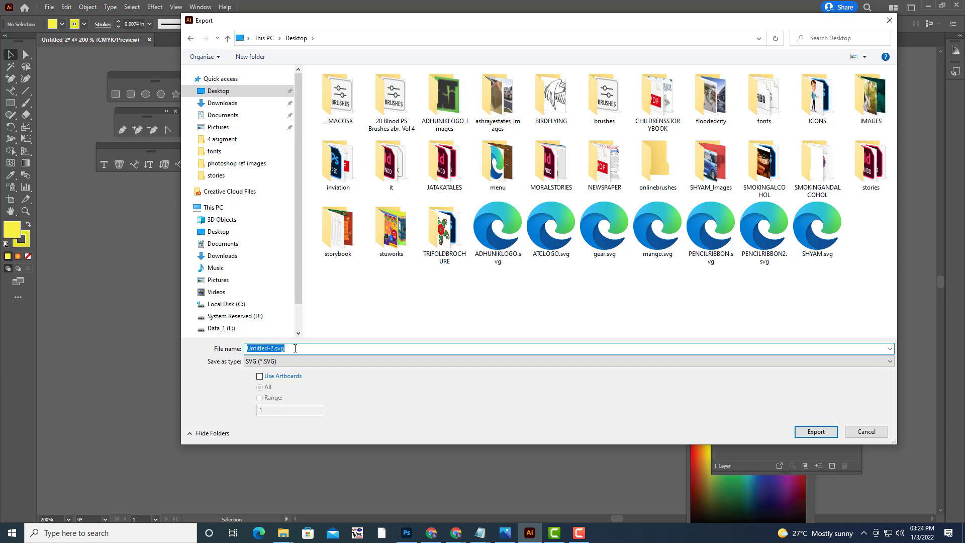
{"action": "type", "text": "A"}
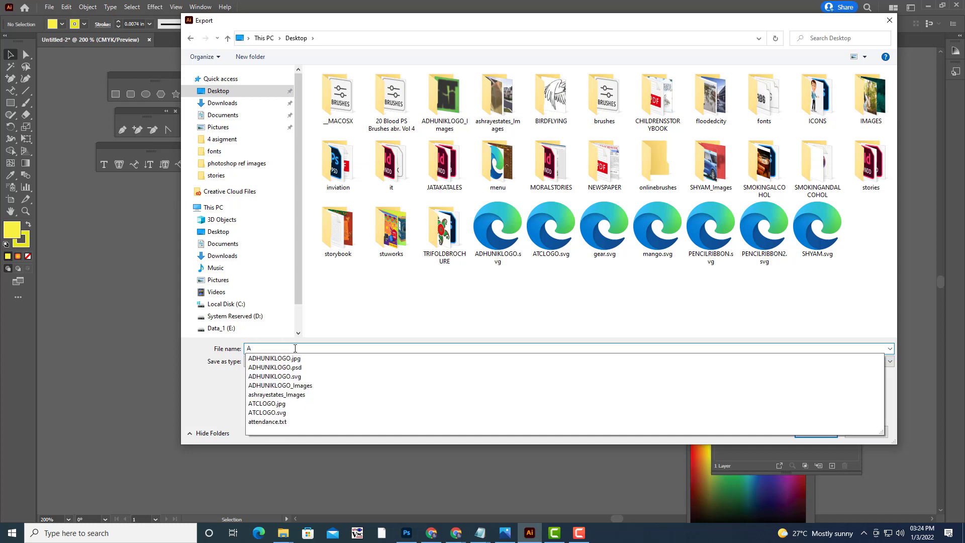
{"action": "type", "text": "MAZONTR"}
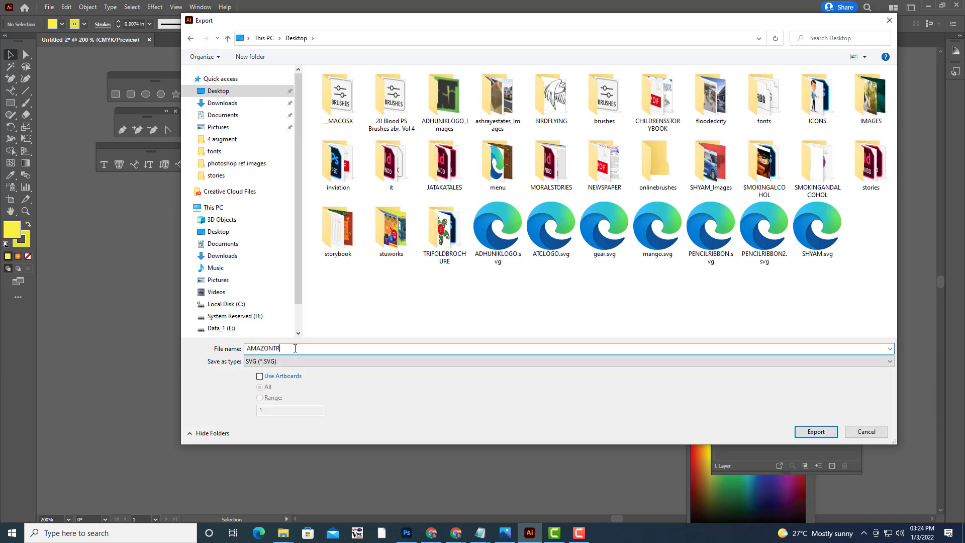
{"action": "type", "text": "ADINGC"}
{"action": "type", "text": "SERVICE"}
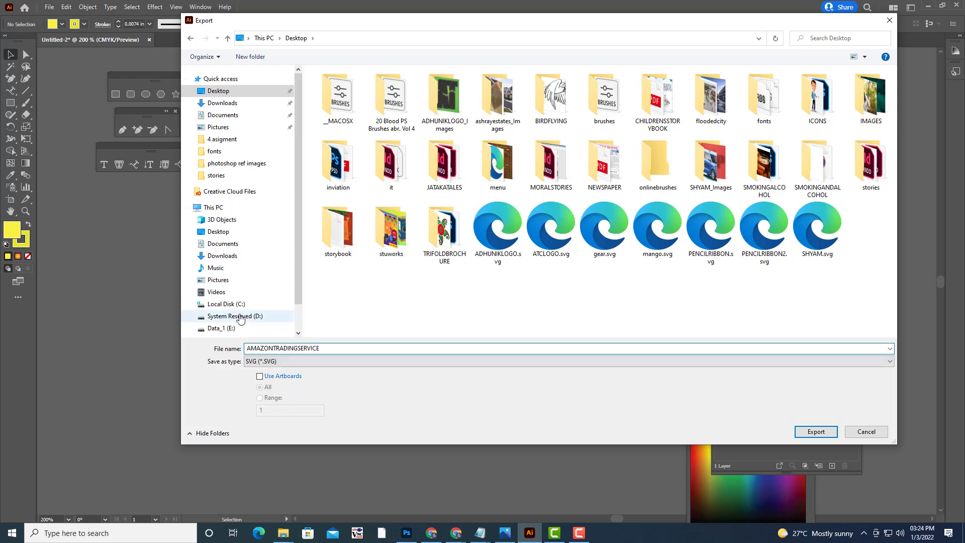
Step: Export the logo as SVG, accepting the default SVG options
{"action": "left_click", "coordinate": [816, 431]}
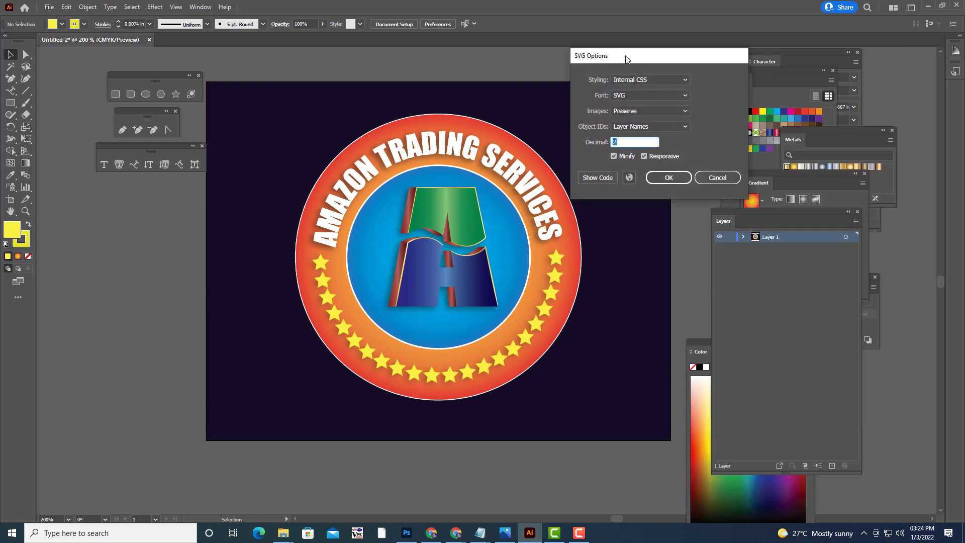
{"action": "left_click_drag", "start_coordinate": [625, 56], "coordinate": [587, 59]}
{"action": "left_click", "coordinate": [625, 182]}
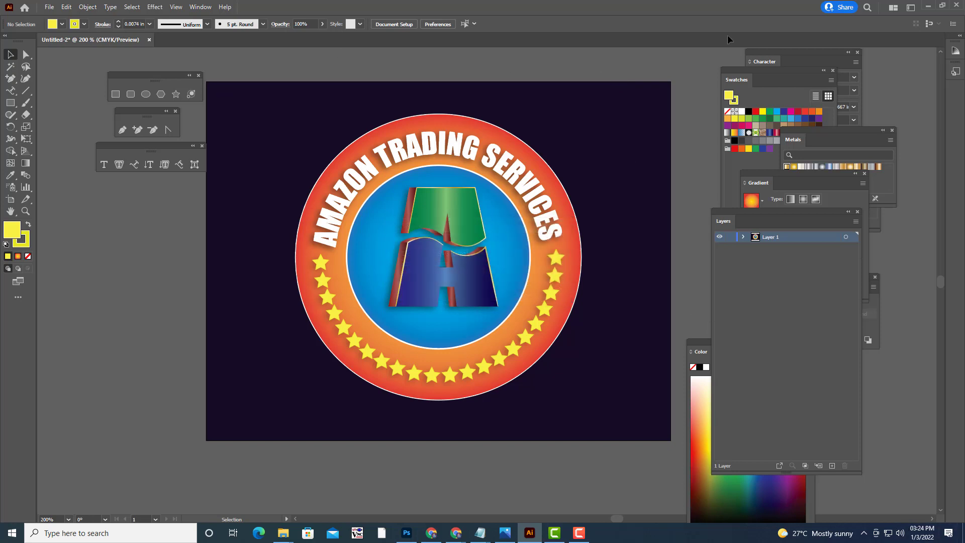
{"action": "scroll", "coordinate": [605, 107], "scroll_direction": "up", "scroll_amount": 2}
{"action": "scroll", "coordinate": [604, 107], "scroll_direction": "down", "scroll_amount": 2}
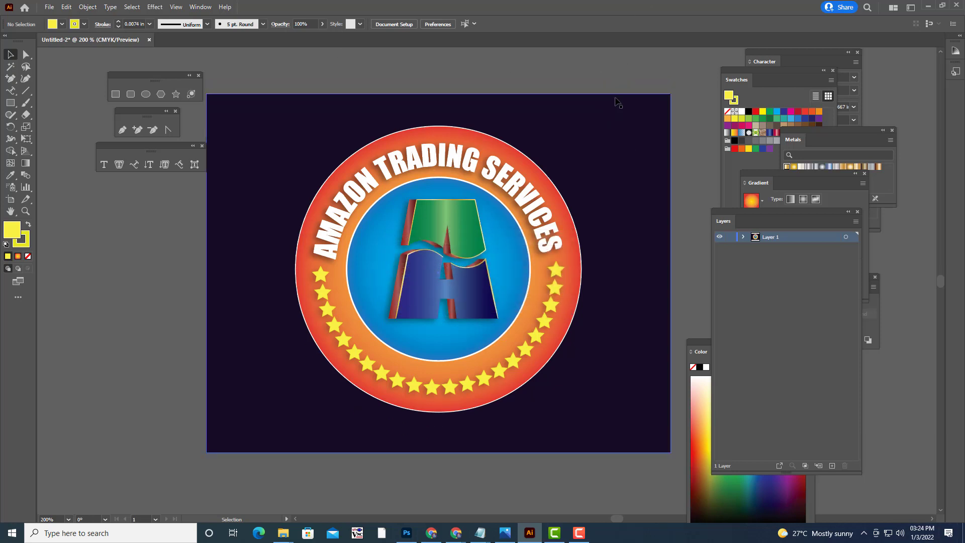
Step: Preview the exported AMAZONTRADINGSERVICE.svg in Microsoft Edge, then return to Illustrator
{"action": "left_click", "coordinate": [929, 6]}
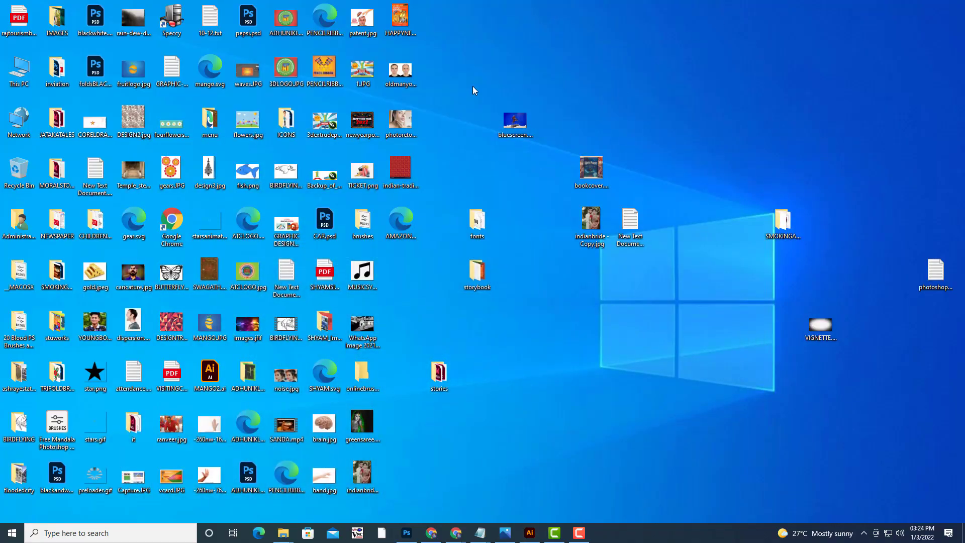
{"action": "double_click", "coordinate": [400, 231]}
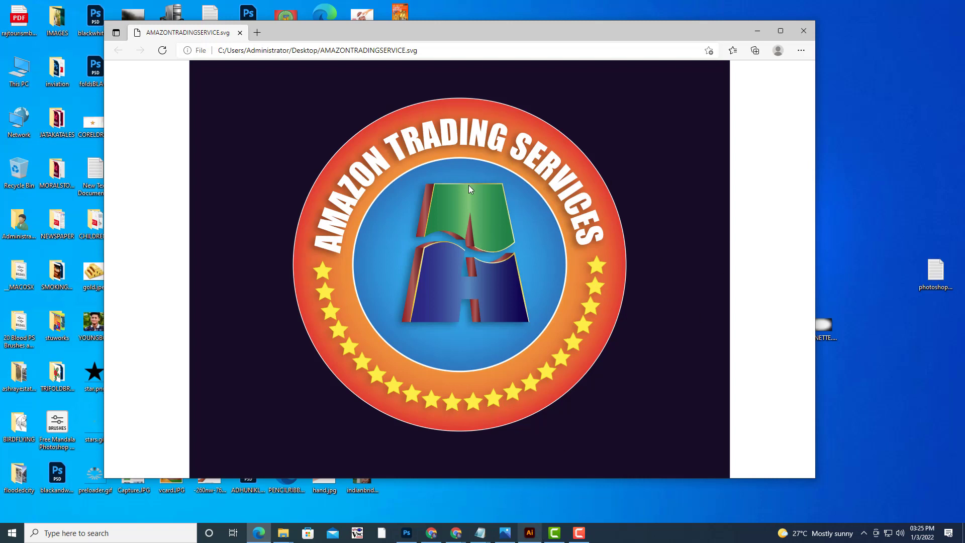
{"action": "left_click", "coordinate": [528, 532]}
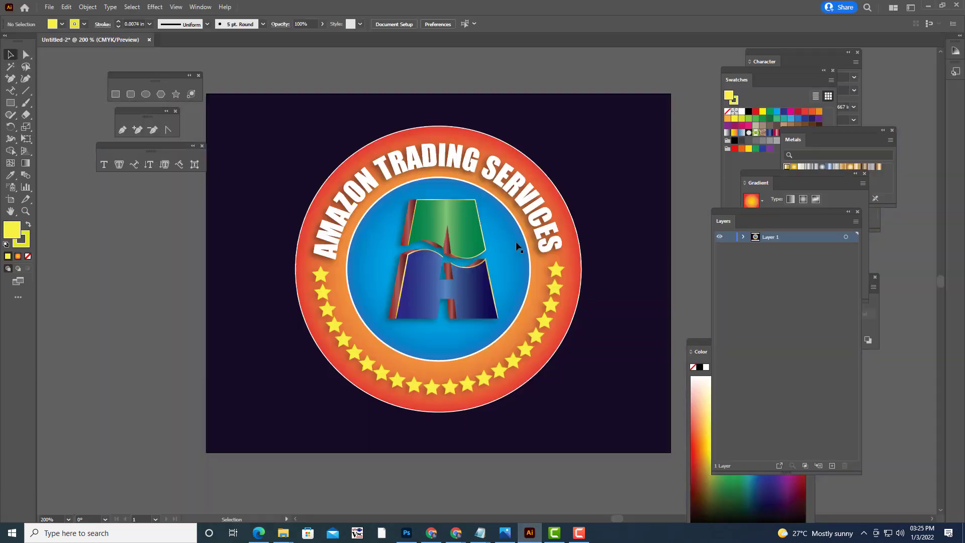
Step: Nudge the A emblem group slightly to fine-tune its position in the logo
{"action": "left_click", "coordinate": [466, 226]}
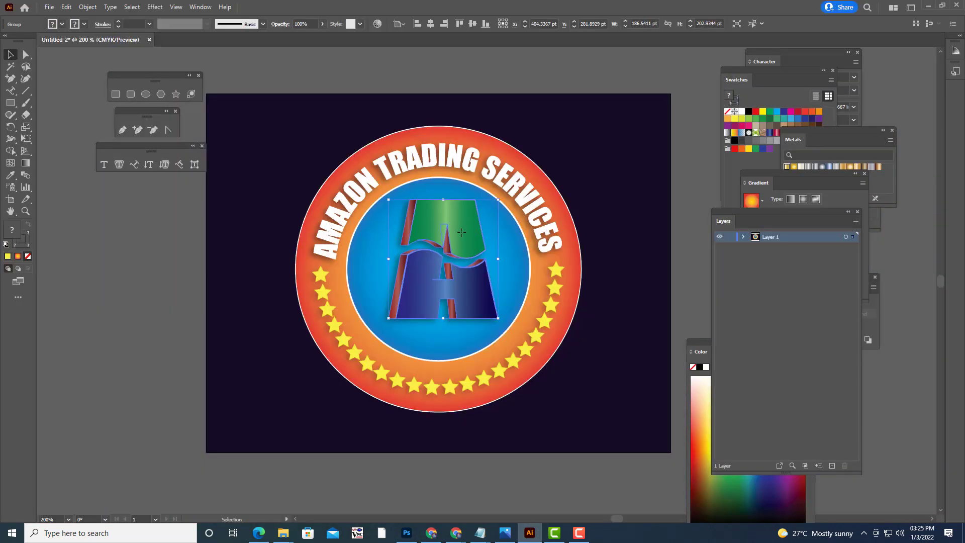
{"action": "left_click_drag", "start_coordinate": [462, 231], "coordinate": [463, 235]}
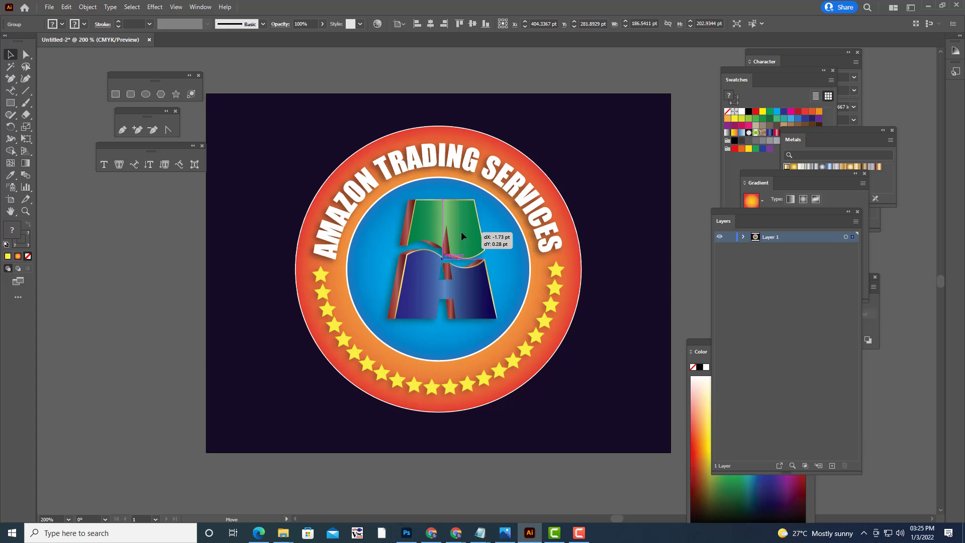
{"action": "left_click_drag", "start_coordinate": [461, 235], "coordinate": [461, 235]}
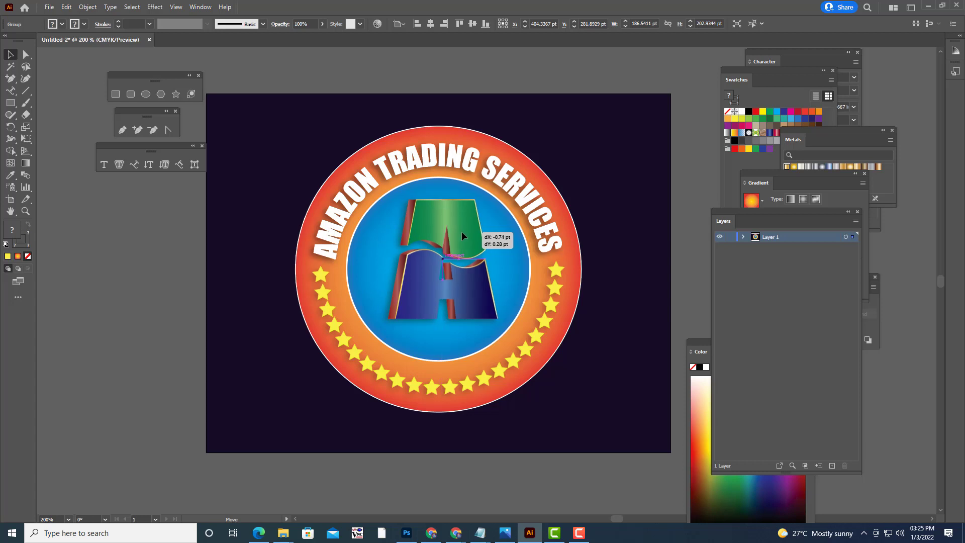
{"action": "left_click_drag", "start_coordinate": [461, 232], "coordinate": [460, 233]}
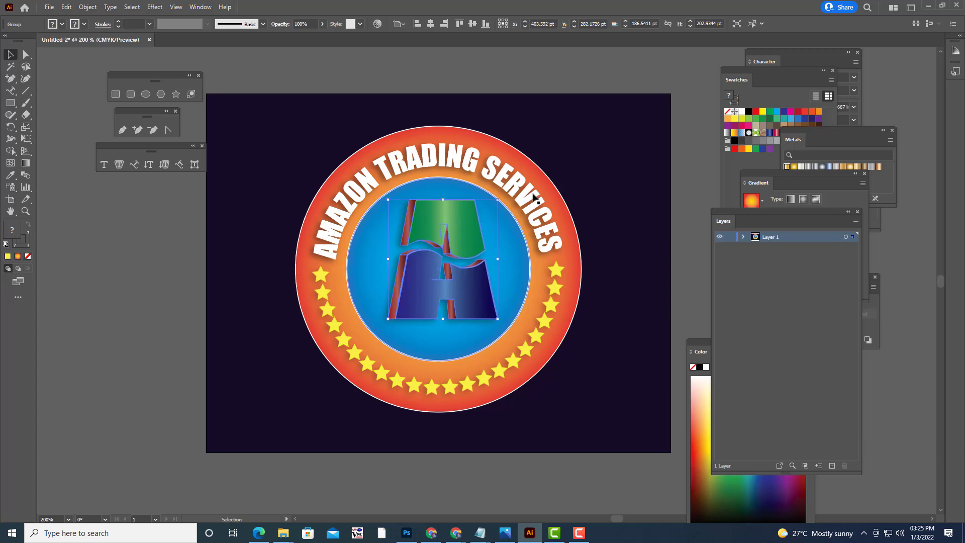
{"action": "left_click", "coordinate": [576, 77]}
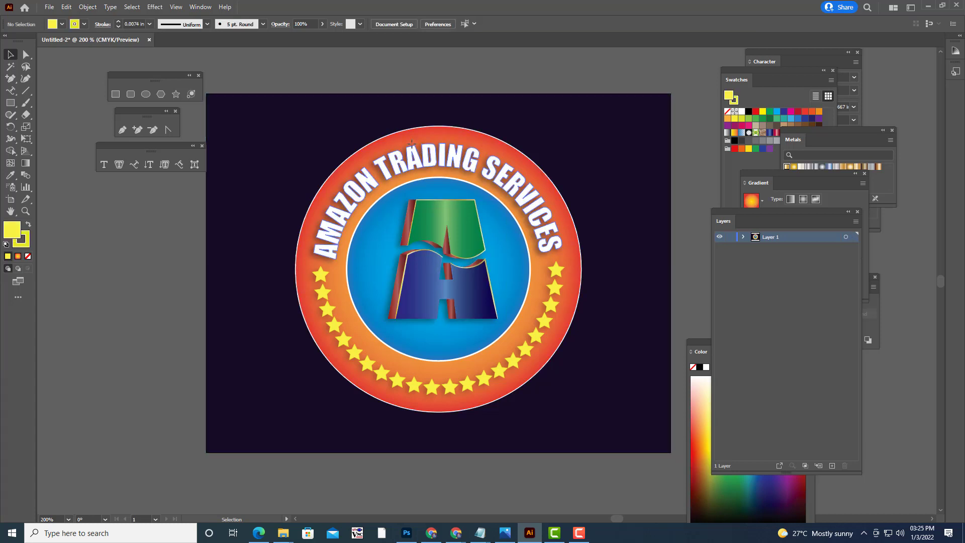
Step: Inspect the curved AMAZON TRADING SERVICES text and dark background, then create new document Untitled-3
{"action": "left_click", "coordinate": [415, 150]}
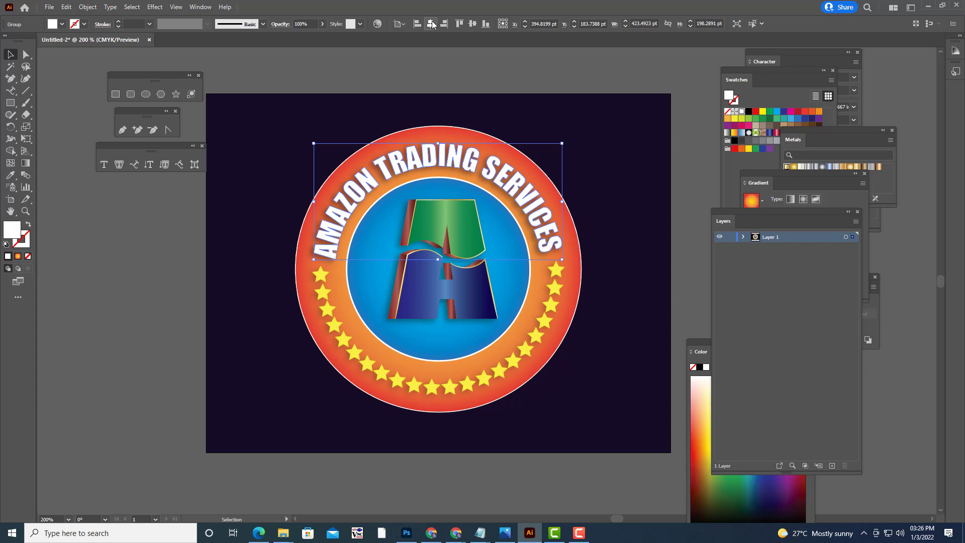
{"action": "left_click", "coordinate": [567, 75]}
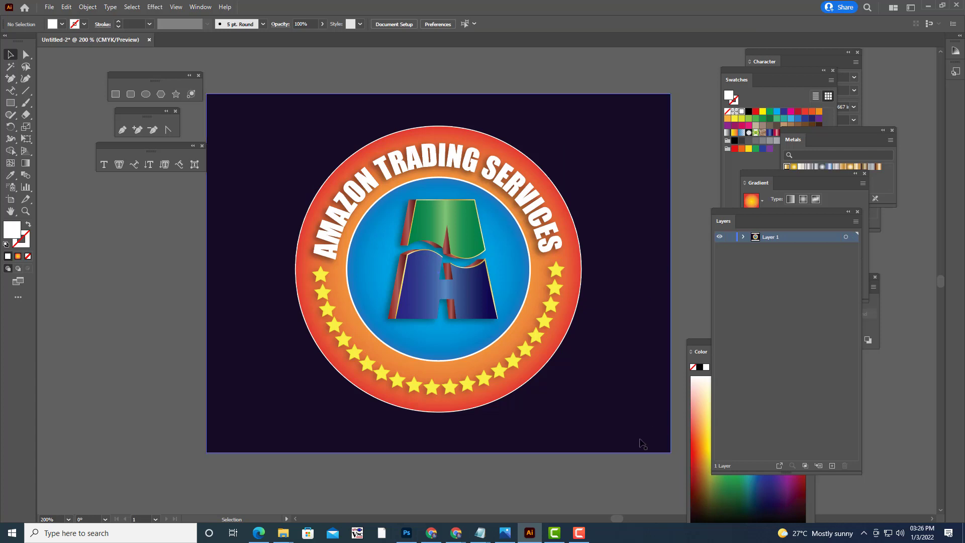
{"action": "left_click", "coordinate": [599, 346]}
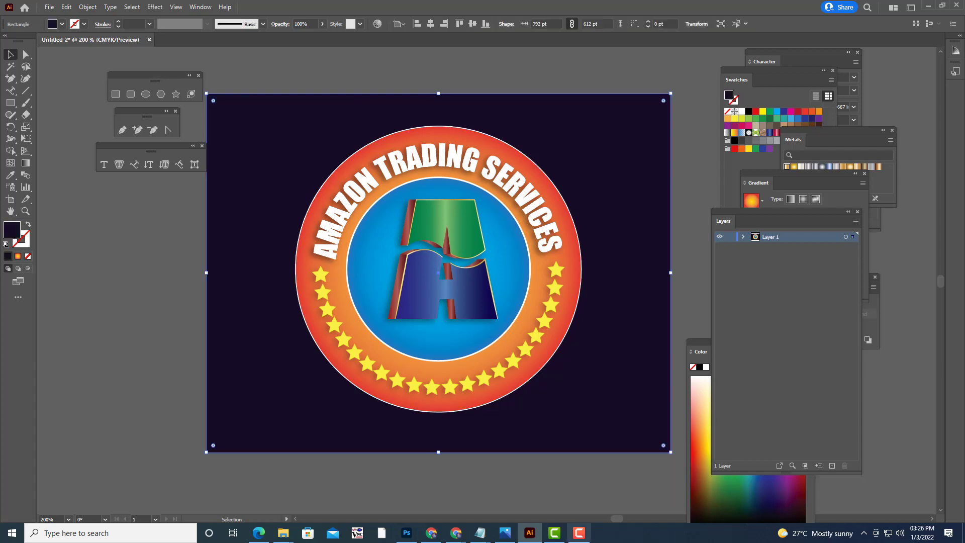
{"action": "left_click", "coordinate": [579, 533]}
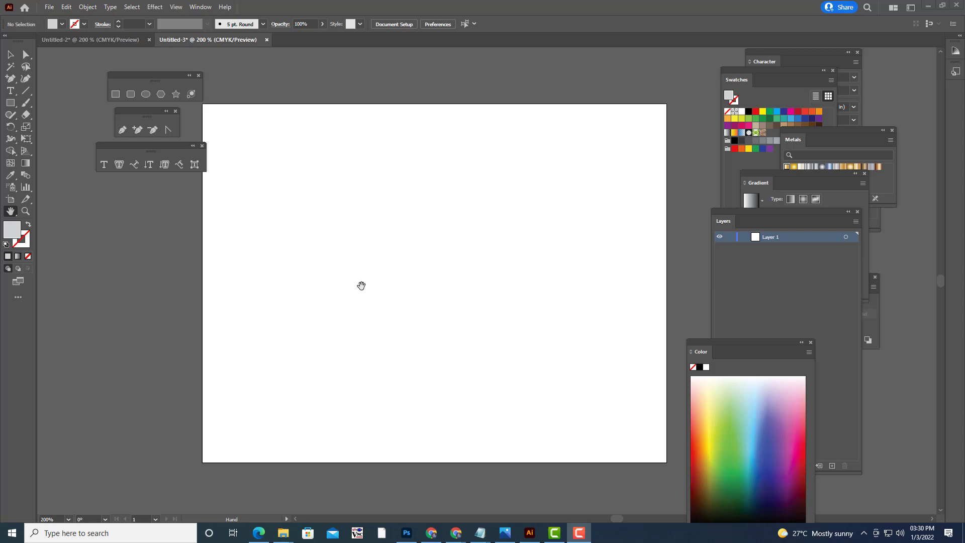
Step: Set up the Pen tool with a black stroke and no fill
{"action": "left_click", "coordinate": [122, 130]}
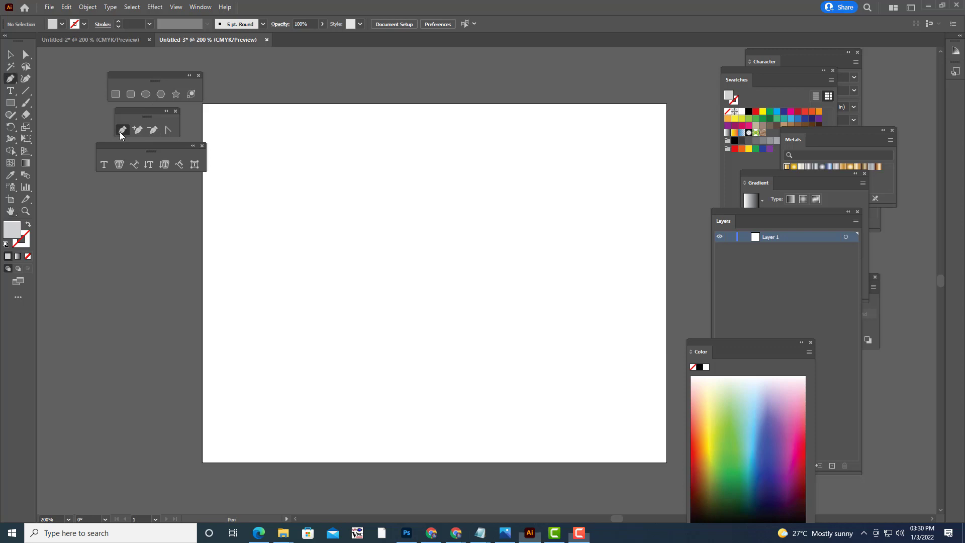
{"action": "left_click", "coordinate": [20, 246]}
{"action": "double_click", "coordinate": [20, 247]}
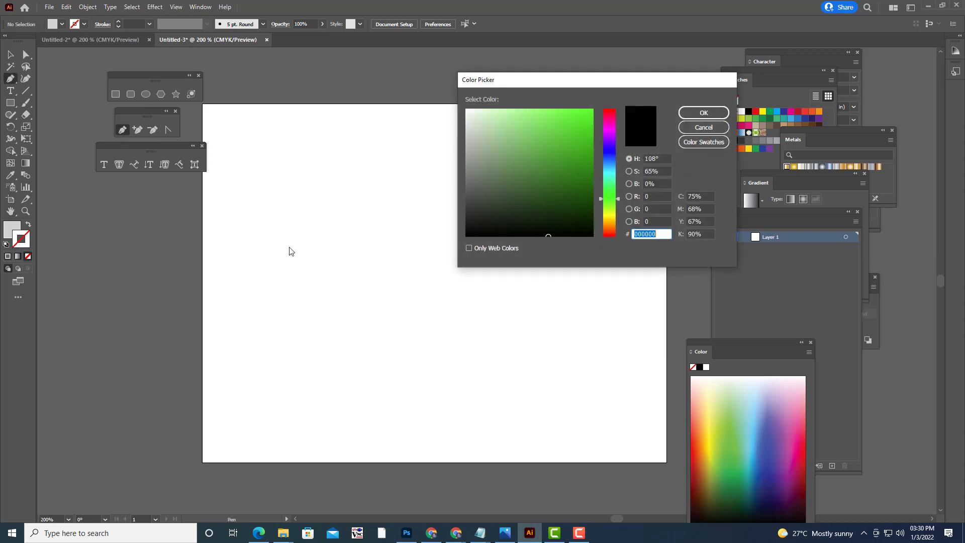
{"action": "left_click", "coordinate": [690, 114]}
{"action": "left_click", "coordinate": [9, 230]}
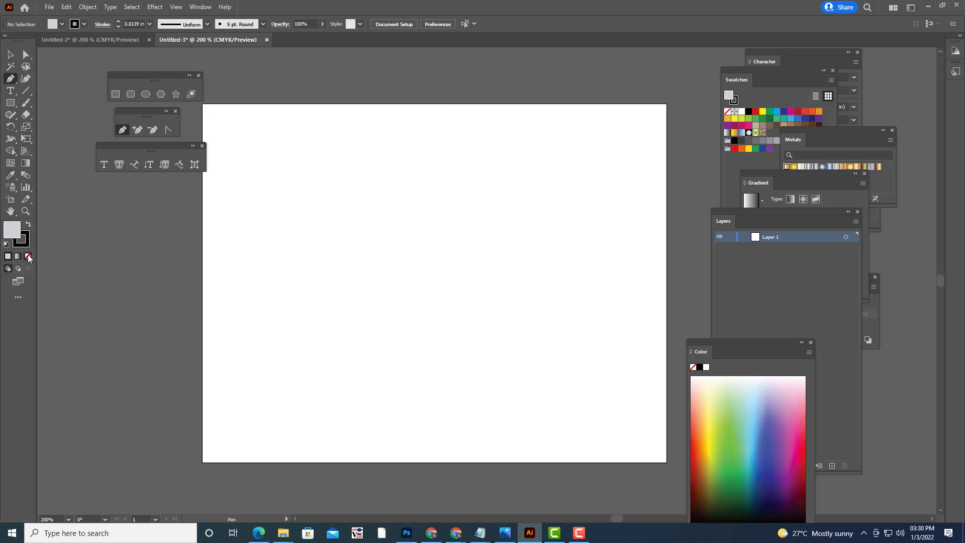
{"action": "left_click", "coordinate": [28, 255]}
{"action": "left_click", "coordinate": [26, 243]}
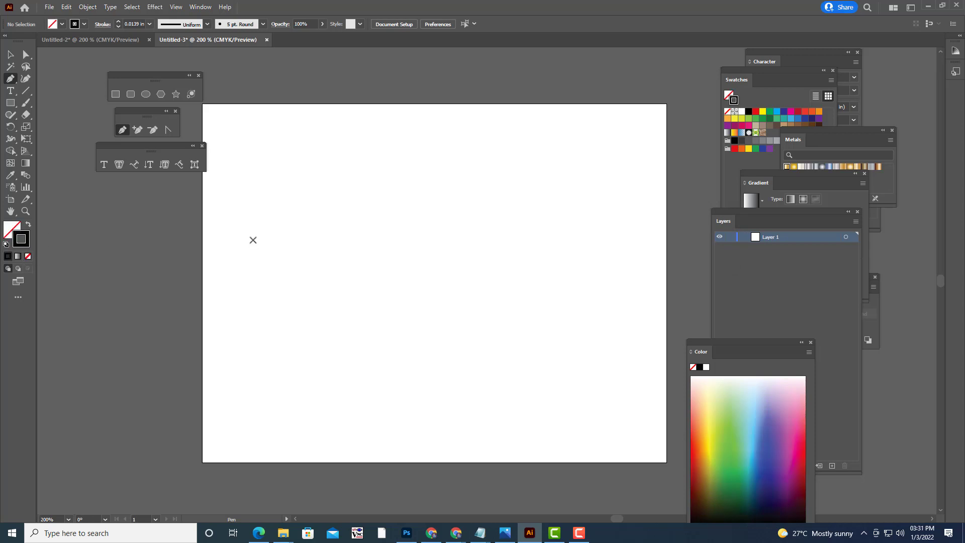
Step: Draw a wavy line with curved bends across the artboard
{"action": "left_click", "coordinate": [228, 227]}
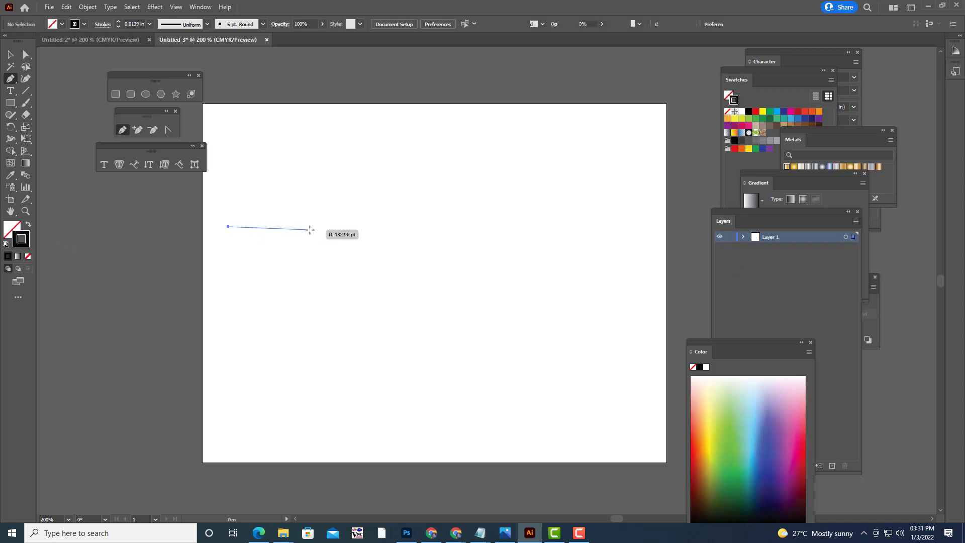
{"action": "left_click_drag", "start_coordinate": [314, 229], "coordinate": [309, 281]}
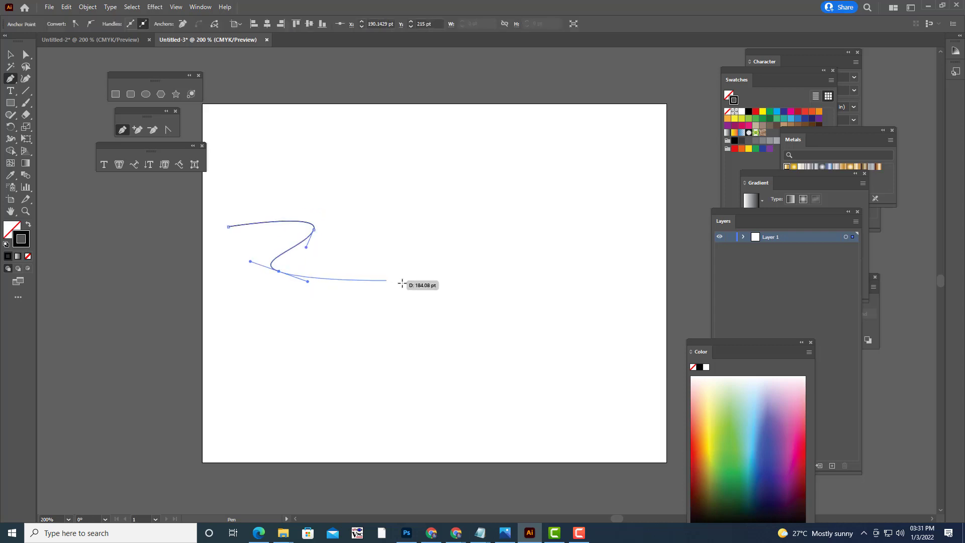
{"action": "mouse_move", "coordinate": [409, 282]}
{"action": "left_mouse_down"}
{"action": "mouse_move", "coordinate": [387, 295]}
{"action": "mouse_move", "coordinate": [406, 323]}
{"action": "left_mouse_up"}
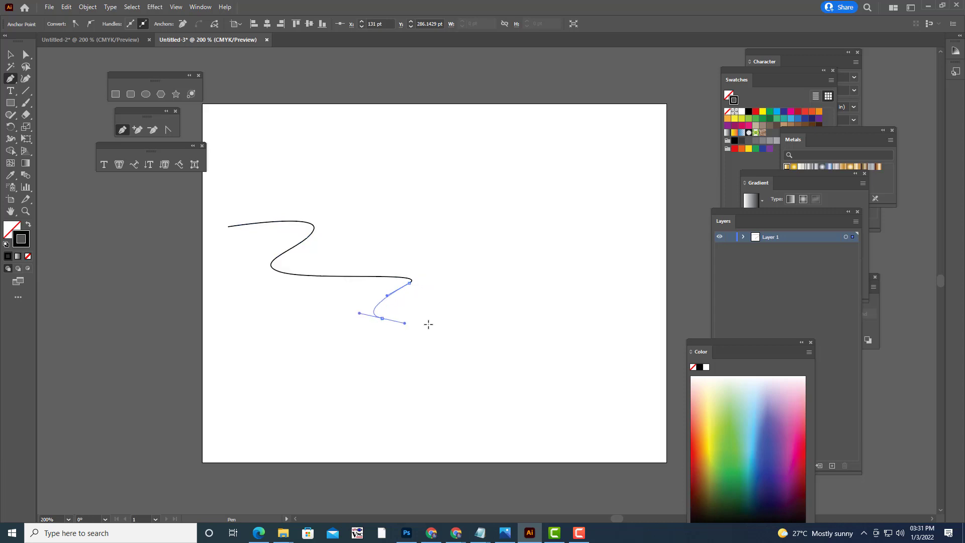
{"action": "left_click", "coordinate": [510, 318]}
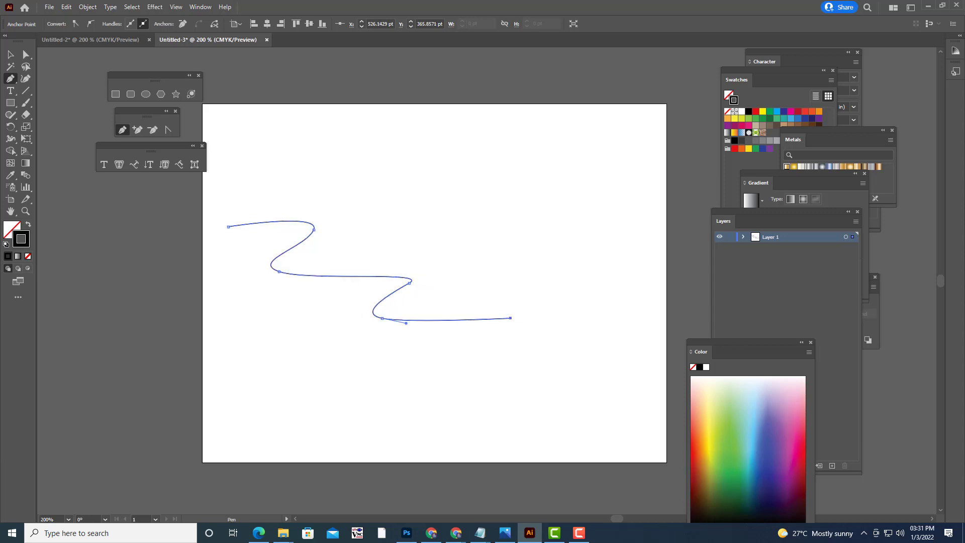
{"action": "left_click", "coordinate": [26, 54]}
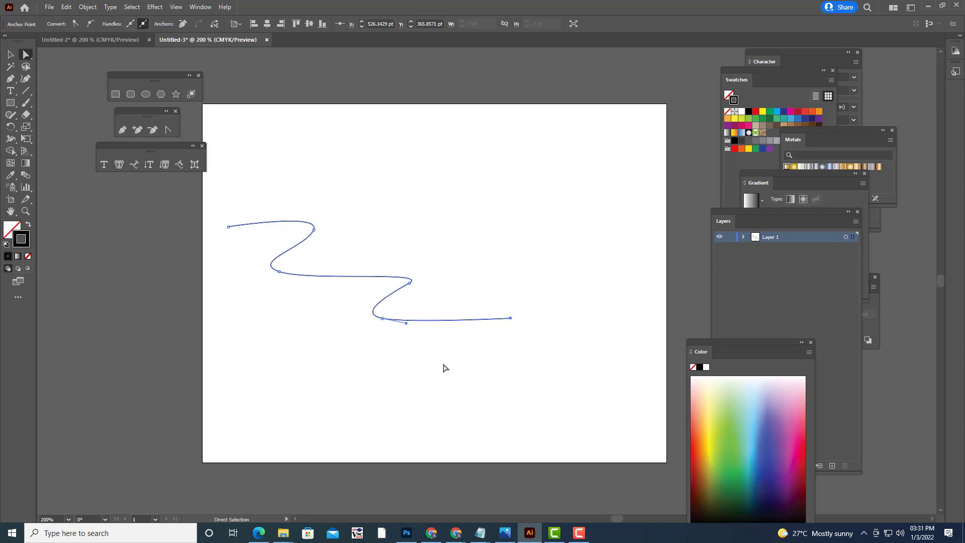
Step: Zoom in and widen the lower bend's handle and smooth the upper bend
{"action": "key", "text": "ctrl+plus"}
{"action": "key", "text": "ctrl+plus"}
{"action": "key", "text": "minus"}
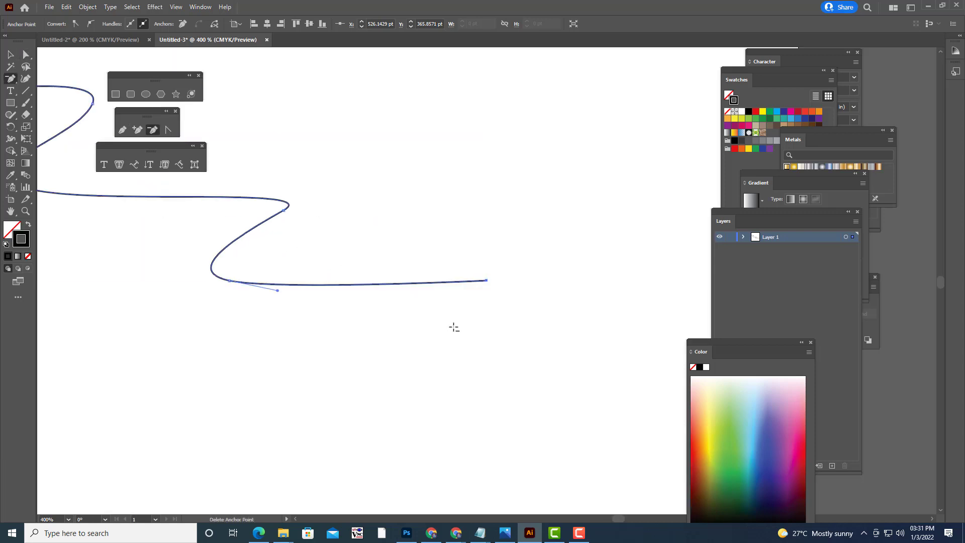
{"action": "key", "text": "h"}
{"action": "left_click_drag", "start_coordinate": [439, 308], "coordinate": [636, 418]}
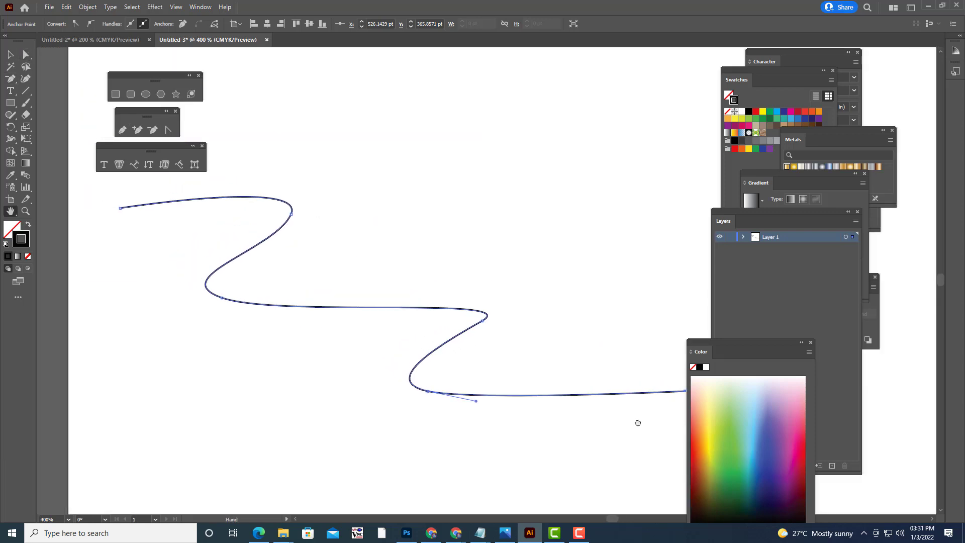
{"action": "left_click", "coordinate": [26, 55]}
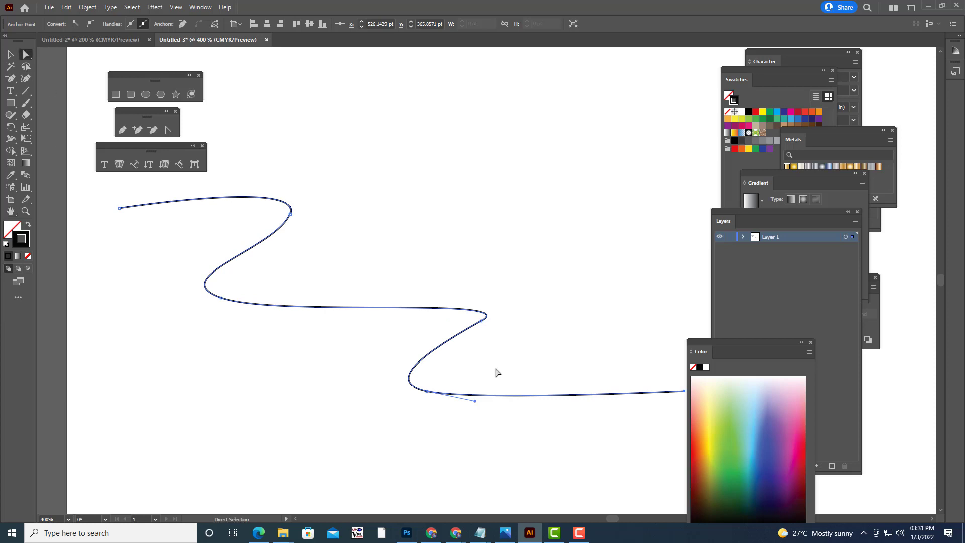
{"action": "left_click", "coordinate": [482, 321]}
{"action": "left_click_drag", "start_coordinate": [525, 297], "coordinate": [608, 253]}
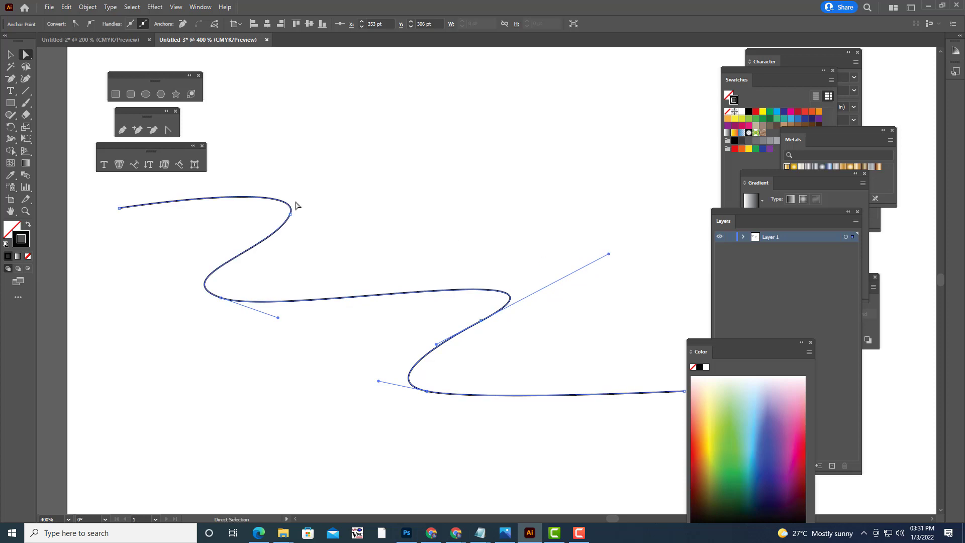
{"action": "left_click_drag", "start_coordinate": [290, 215], "coordinate": [307, 227]}
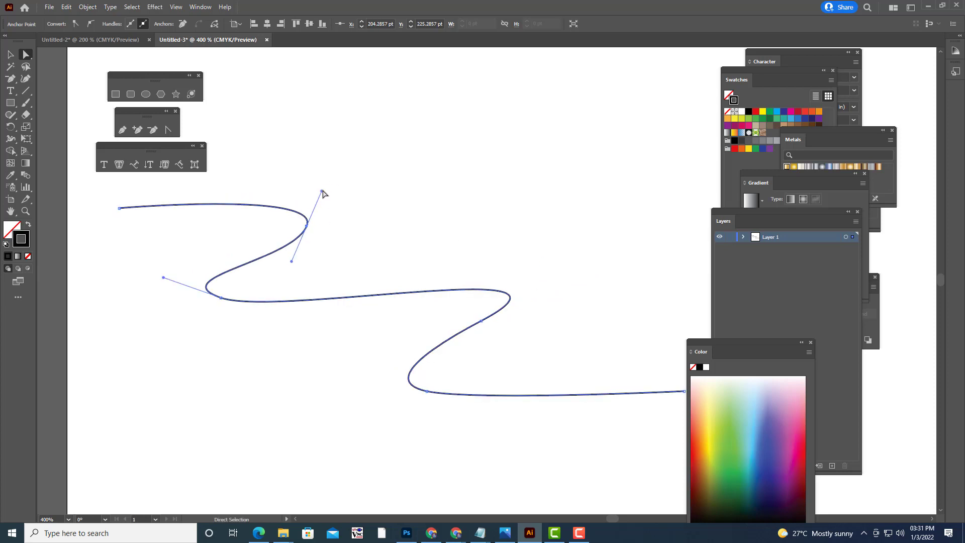
{"action": "left_click_drag", "start_coordinate": [323, 195], "coordinate": [314, 204]}
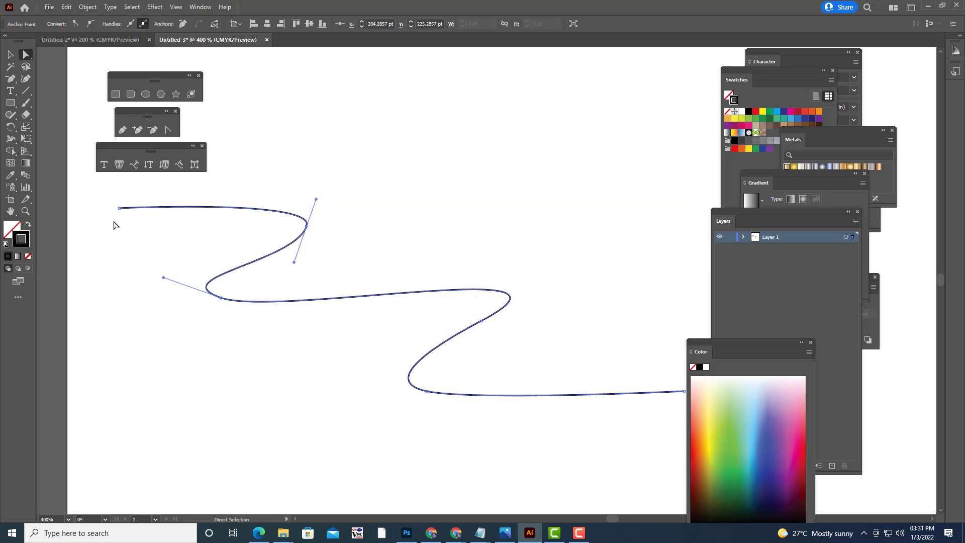
Step: Move the left endpoint further left and lengthen the lower-left anchor's handles
{"action": "left_click_drag", "start_coordinate": [118, 208], "coordinate": [96, 206]}
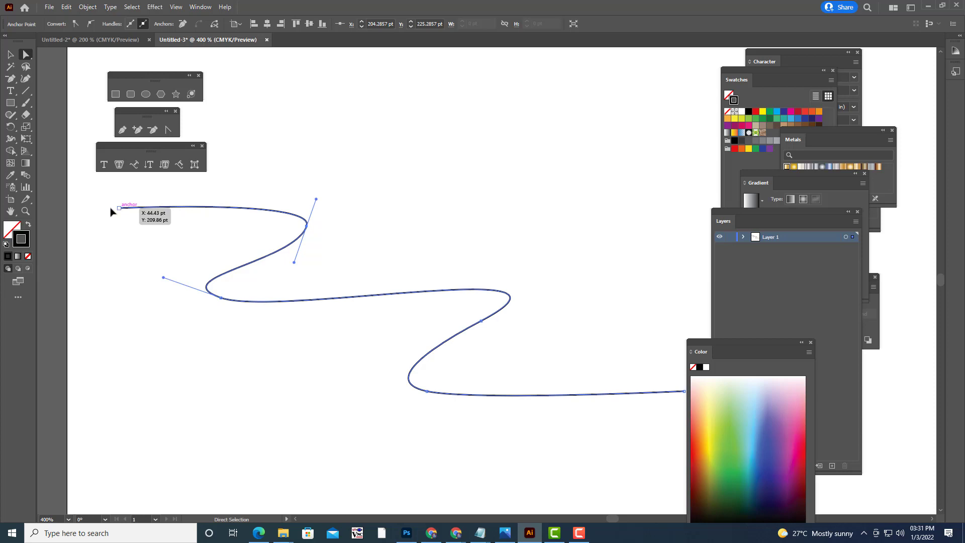
{"action": "left_click", "coordinate": [221, 299]}
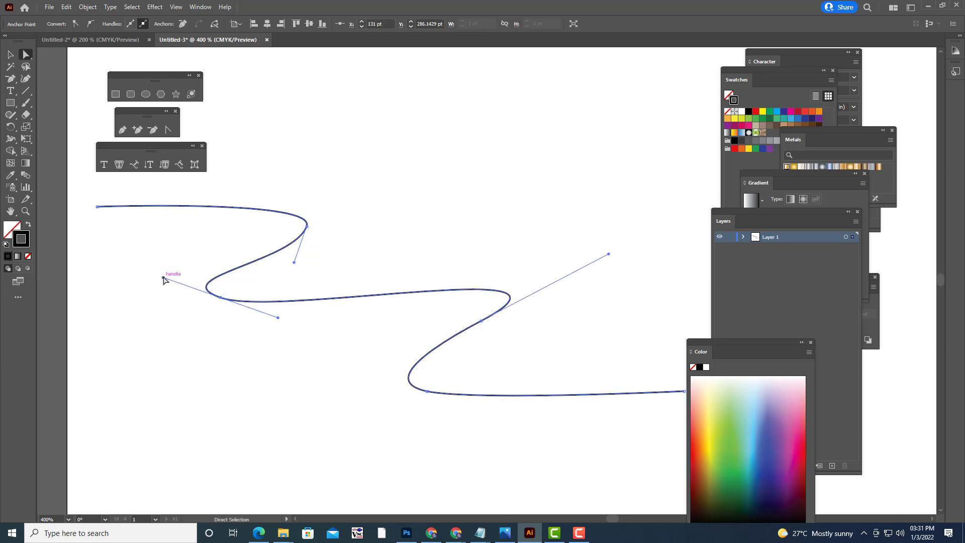
{"action": "mouse_move", "coordinate": [163, 276]}
{"action": "left_mouse_down"}
{"action": "mouse_move", "coordinate": [165, 290]}
{"action": "mouse_move", "coordinate": [138, 278]}
{"action": "left_mouse_up"}
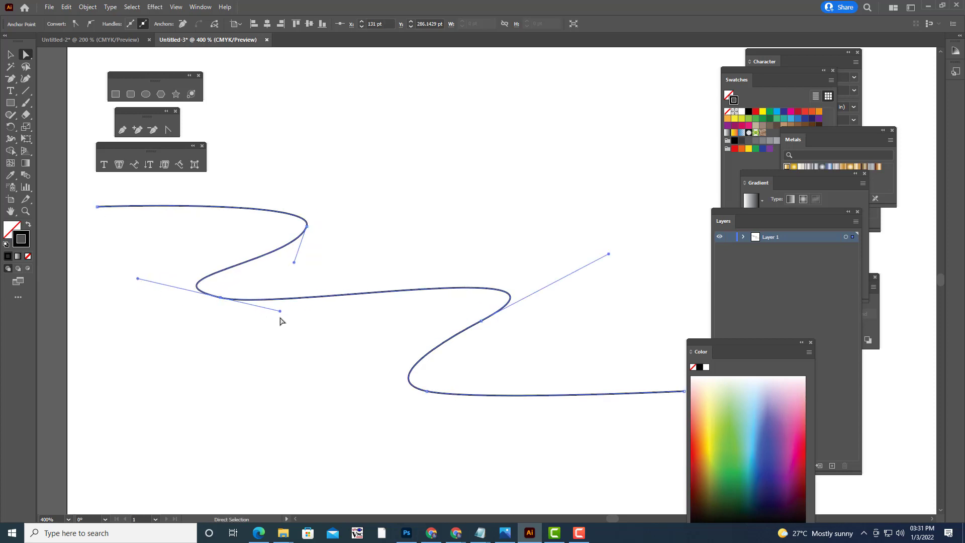
{"action": "mouse_move", "coordinate": [280, 311]}
{"action": "left_mouse_down"}
{"action": "mouse_move", "coordinate": [306, 318]}
{"action": "mouse_move", "coordinate": [324, 309]}
{"action": "left_mouse_up"}
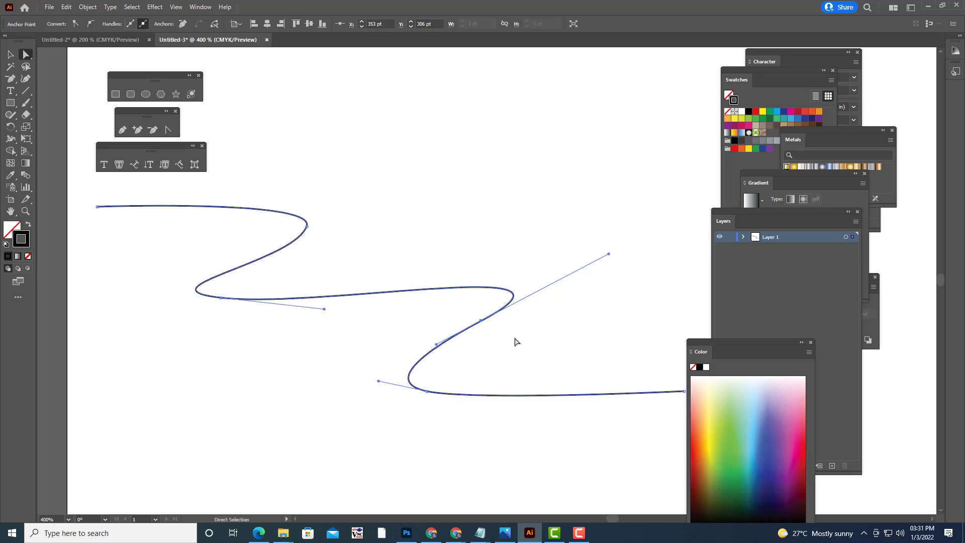
Step: Extend the right endpoint, lower the bottom bend, round the left bend, and level the left end
{"action": "key", "text": "ctrl"}
{"action": "key", "text": "ctrl+minus"}
{"action": "key", "text": "ctrl+minus"}
{"action": "left_click", "coordinate": [565, 350]}
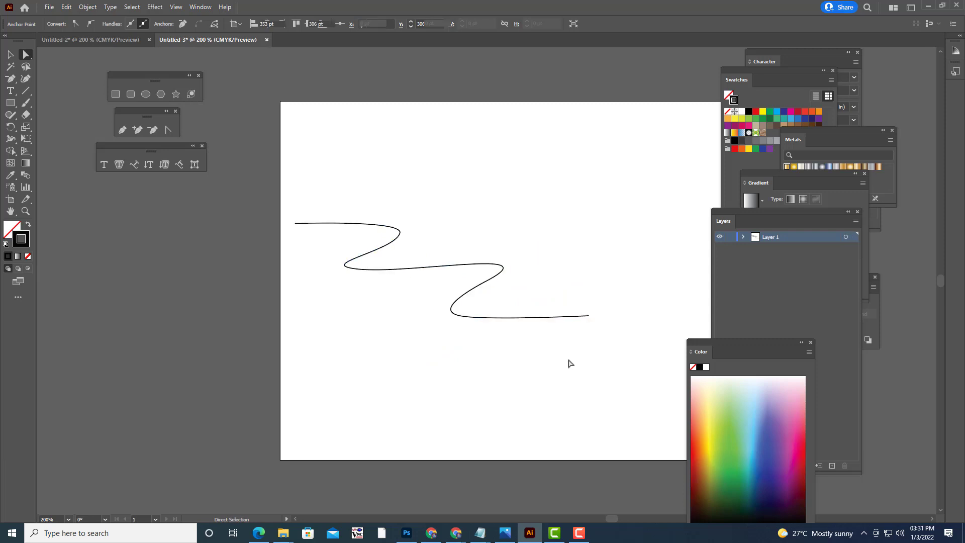
{"action": "left_click_drag", "start_coordinate": [589, 317], "coordinate": [603, 317]}
{"action": "left_click", "coordinate": [488, 281]}
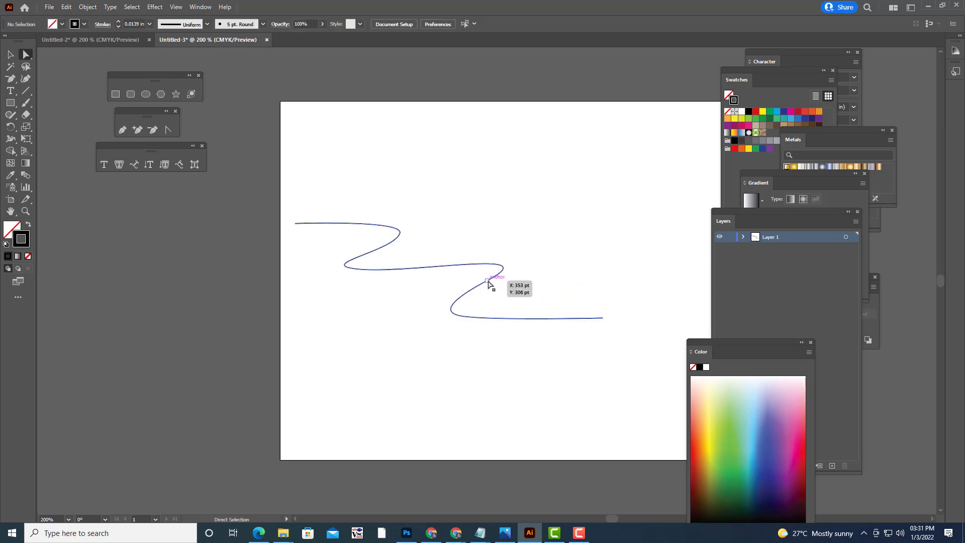
{"action": "left_click_drag", "start_coordinate": [488, 283], "coordinate": [488, 289]}
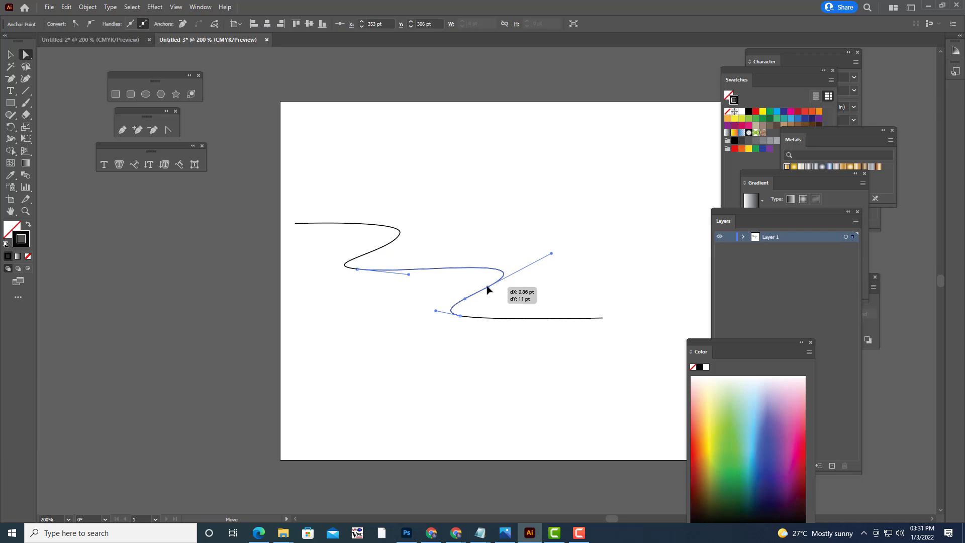
{"action": "left_click", "coordinate": [357, 269]}
{"action": "left_click_drag", "start_coordinate": [316, 264], "coordinate": [303, 269]}
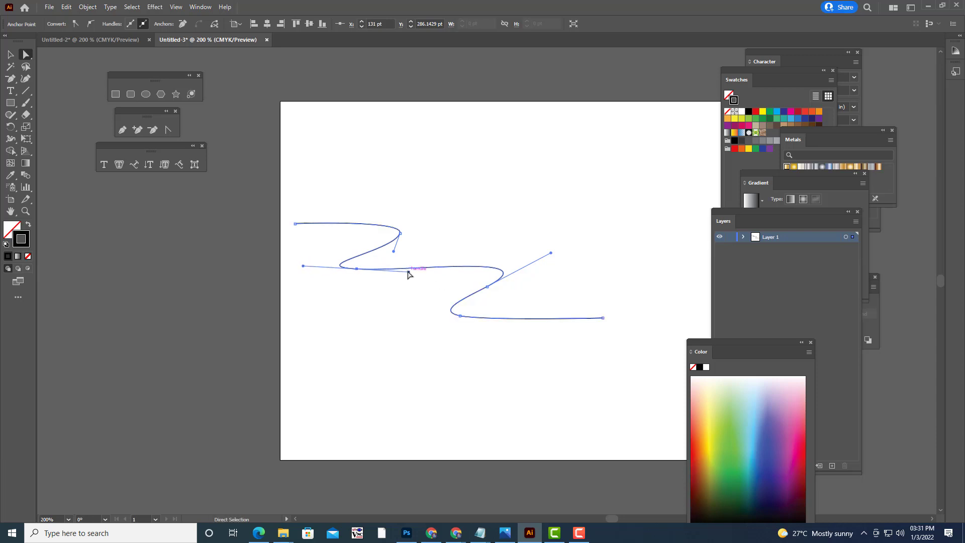
{"action": "left_click_drag", "start_coordinate": [409, 272], "coordinate": [413, 272]}
{"action": "left_click_drag", "start_coordinate": [295, 224], "coordinate": [271, 226]}
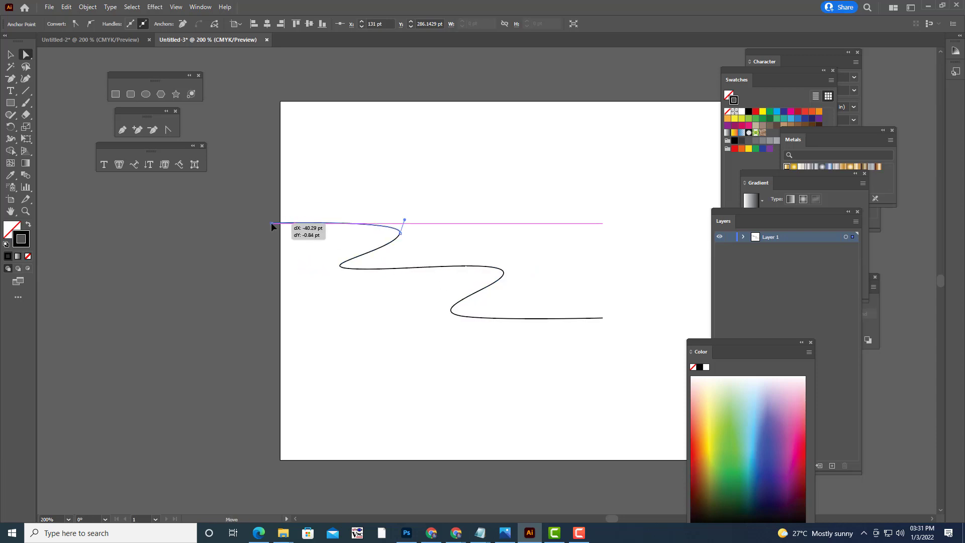
{"action": "left_click", "coordinate": [228, 248]}
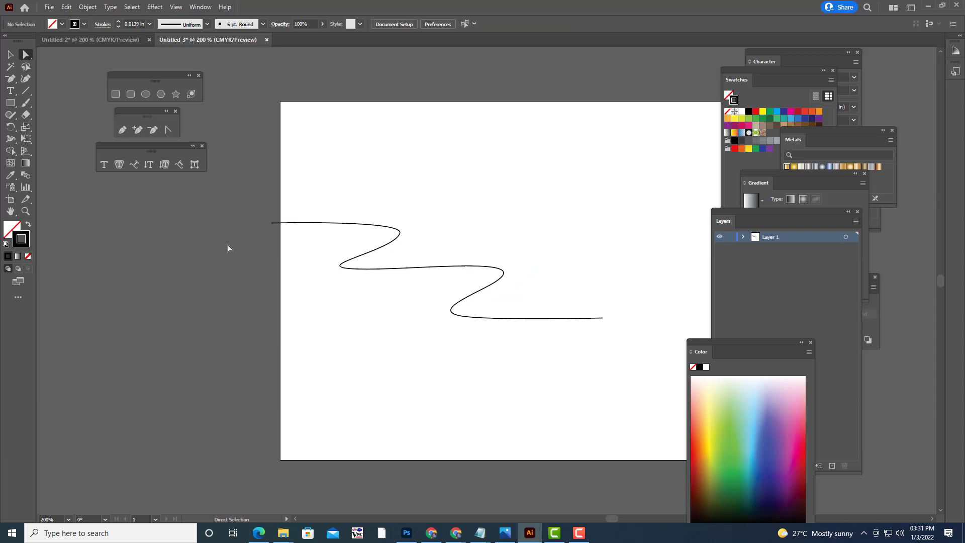
Step: Move the whole wavy line further right on the artboard
{"action": "left_click", "coordinate": [401, 232]}
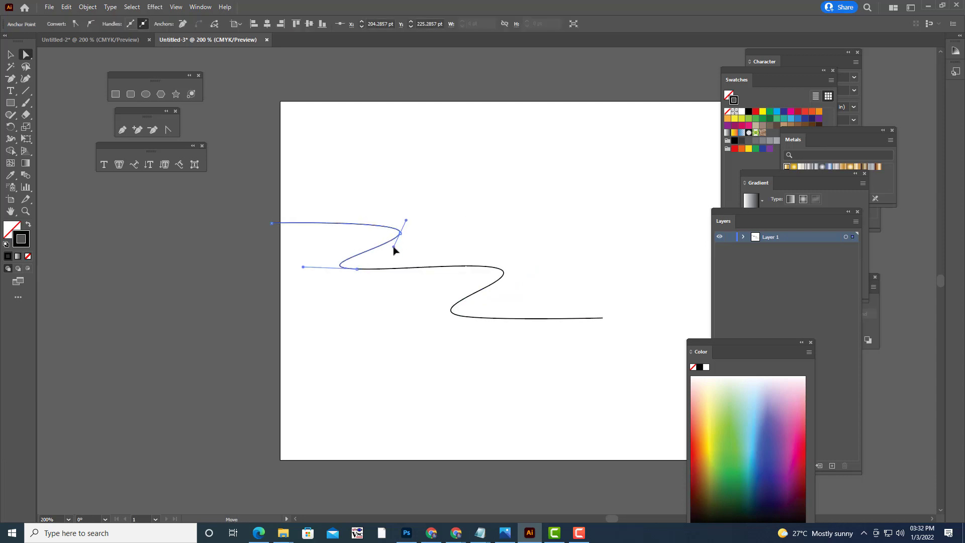
{"action": "left_click", "coordinate": [10, 54]}
{"action": "left_click_drag", "start_coordinate": [503, 269], "coordinate": [536, 271]}
{"action": "left_click", "coordinate": [519, 172]}
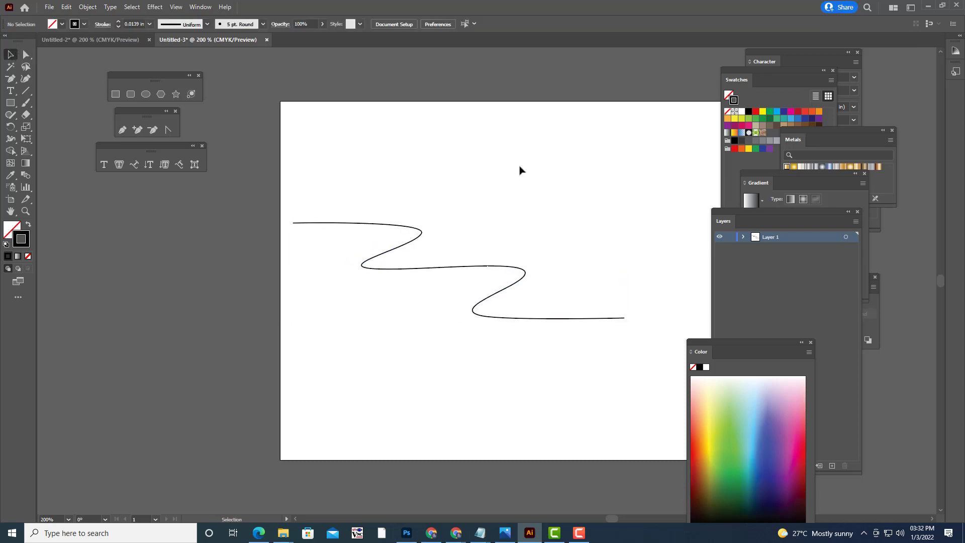
Step: Nudge the wavy line right and set all three Extrude & Bevel rotations to 0°
{"action": "left_click", "coordinate": [522, 272]}
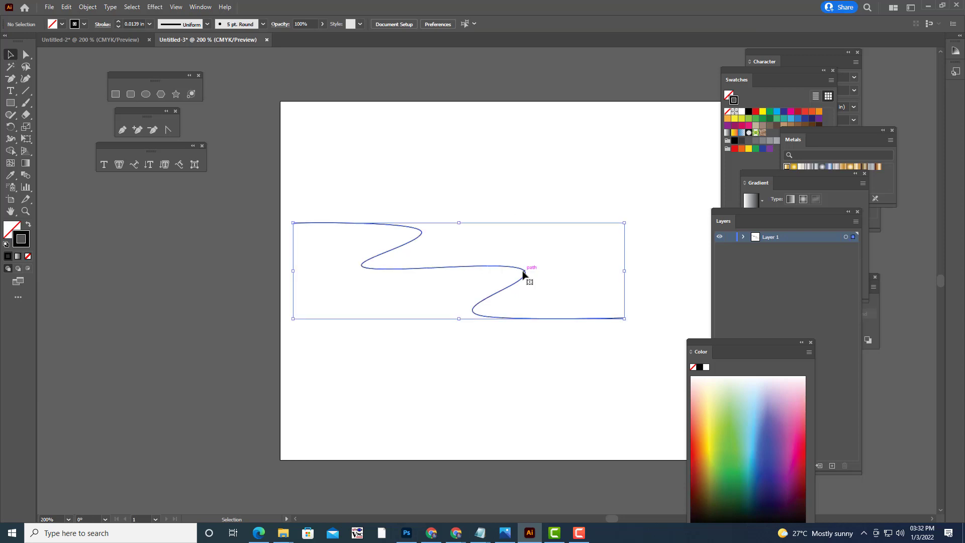
{"action": "left_click_drag", "start_coordinate": [525, 272], "coordinate": [543, 272]}
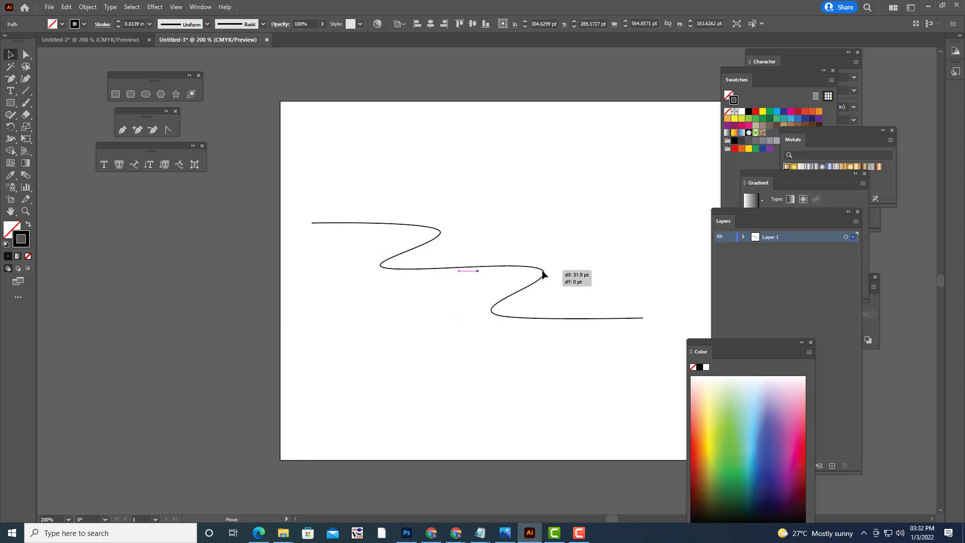
{"action": "left_click", "coordinate": [154, 7]}
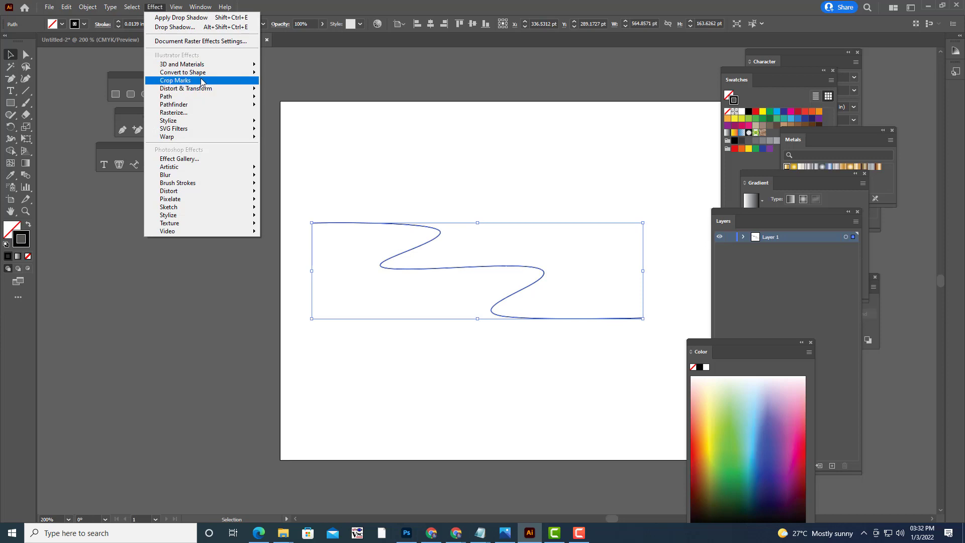
{"action": "mouse_move", "coordinate": [182, 65]}
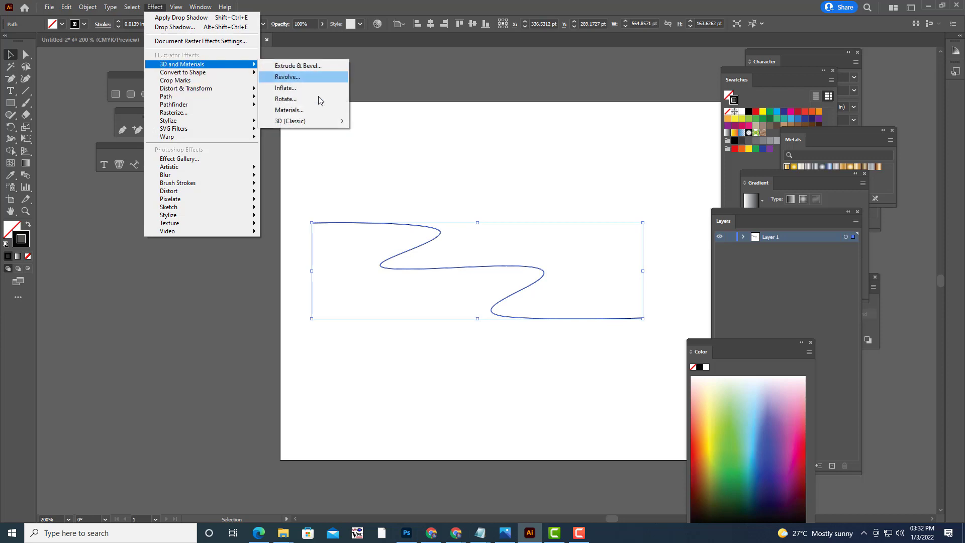
{"action": "mouse_move", "coordinate": [291, 120]}
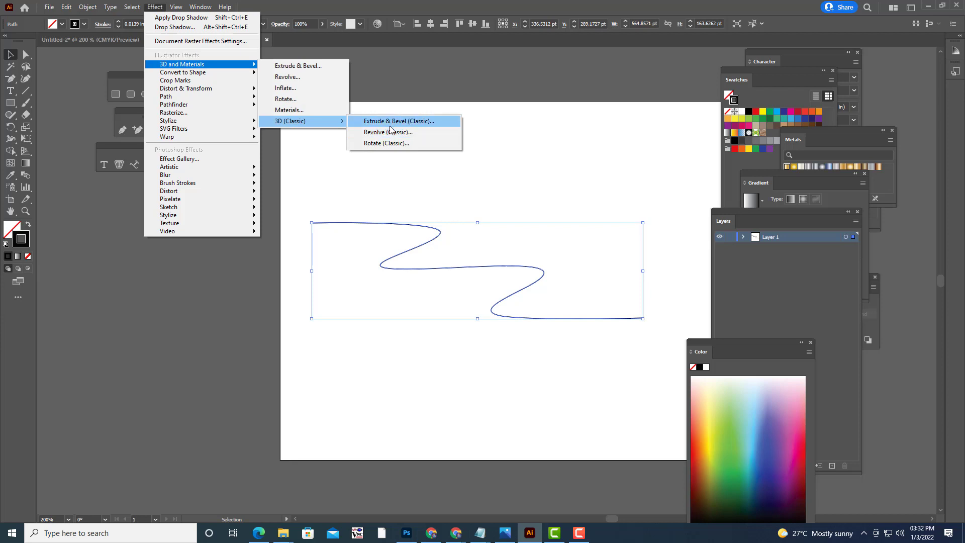
{"action": "left_click", "coordinate": [423, 124]}
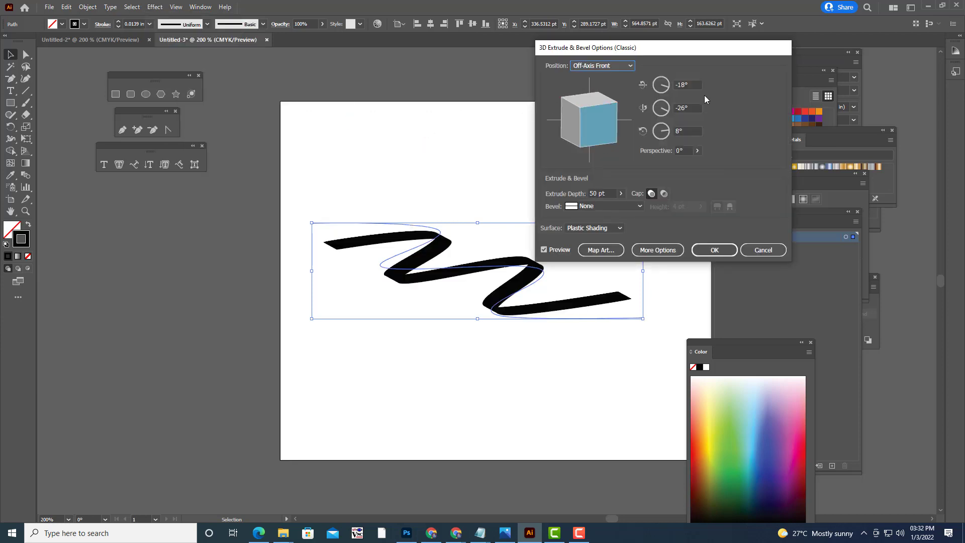
{"action": "key", "text": "Tab"}
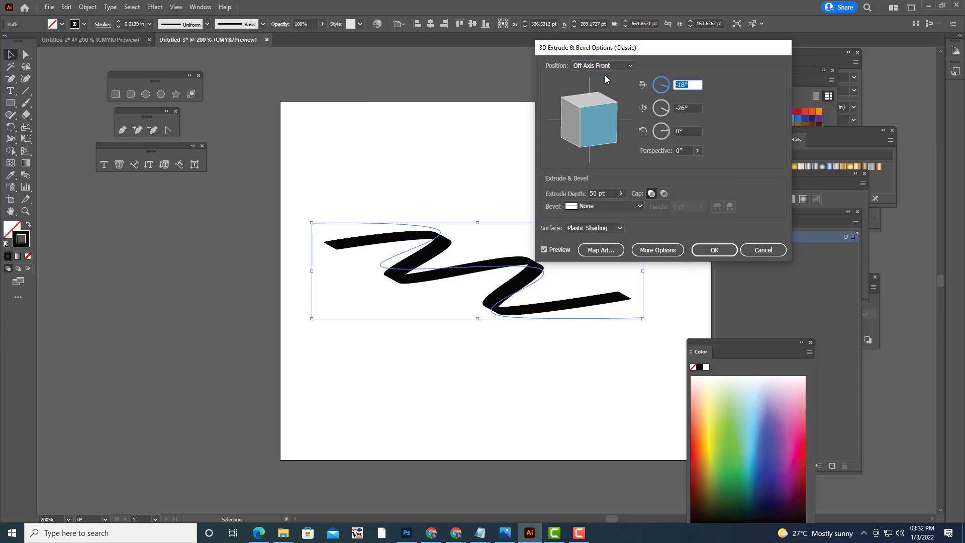
{"action": "type", "text": "-"}
{"action": "key", "text": "Tab"}
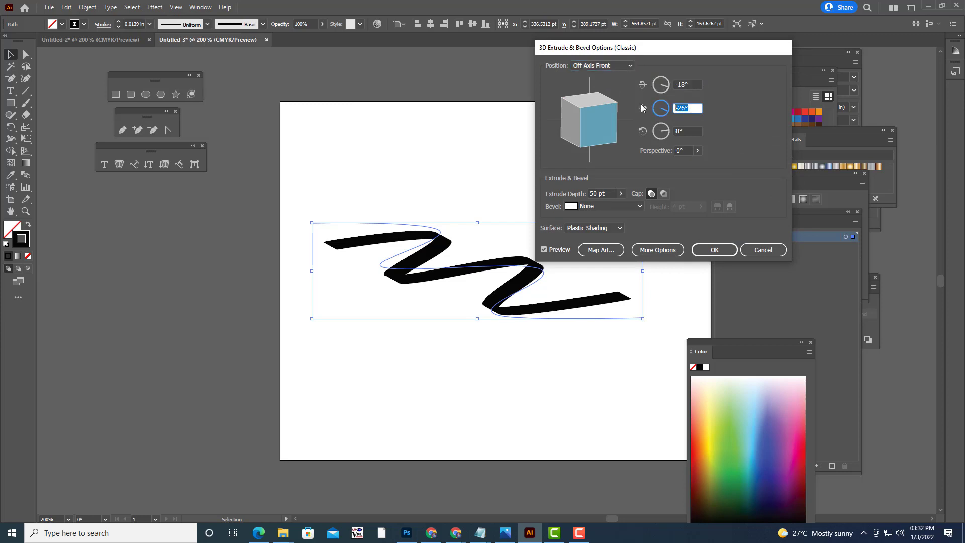
{"action": "key", "text": "shift+Tab"}
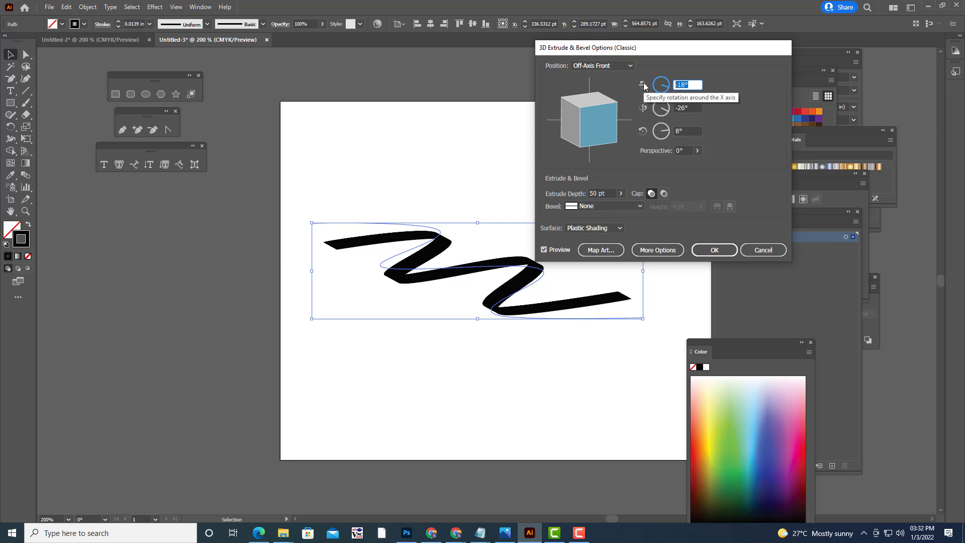
{"action": "type", "text": "0"}
{"action": "key", "text": "Tab"}
{"action": "type", "text": "0"}
{"action": "key", "text": "Tab"}
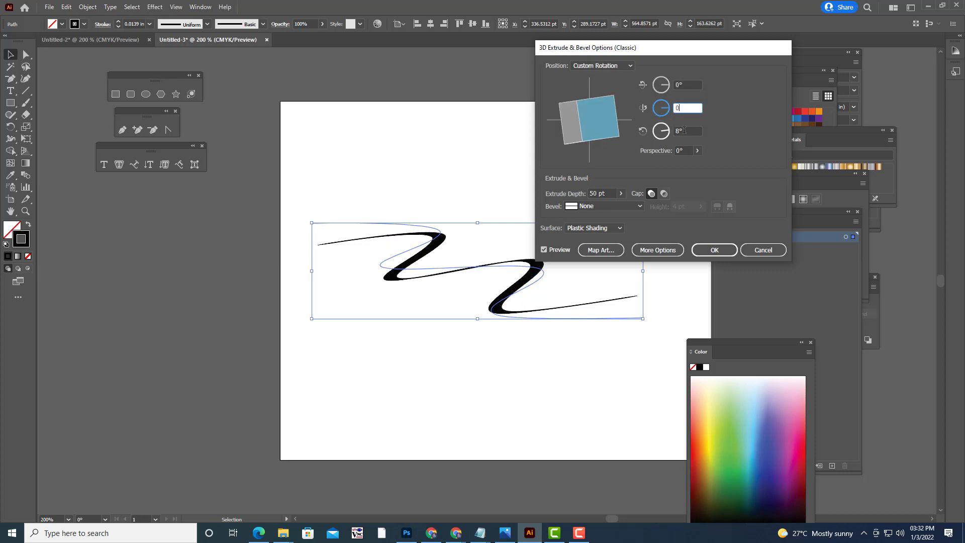
{"action": "type", "text": "0"}
{"action": "key", "text": "Tab"}
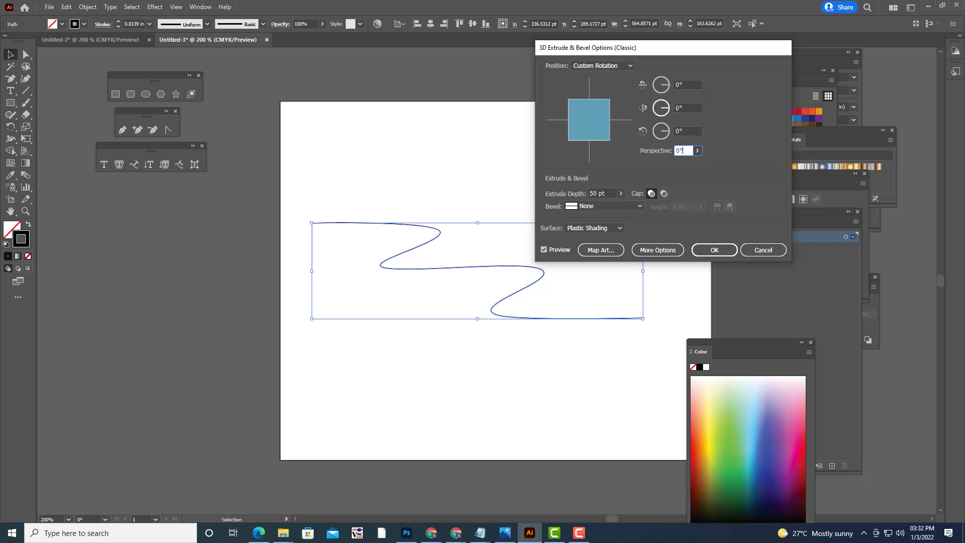
Step: Preview a 21° Y rotation, reset it to 0°, and cancel the 3D extrude
{"action": "left_click", "coordinate": [675, 108]}
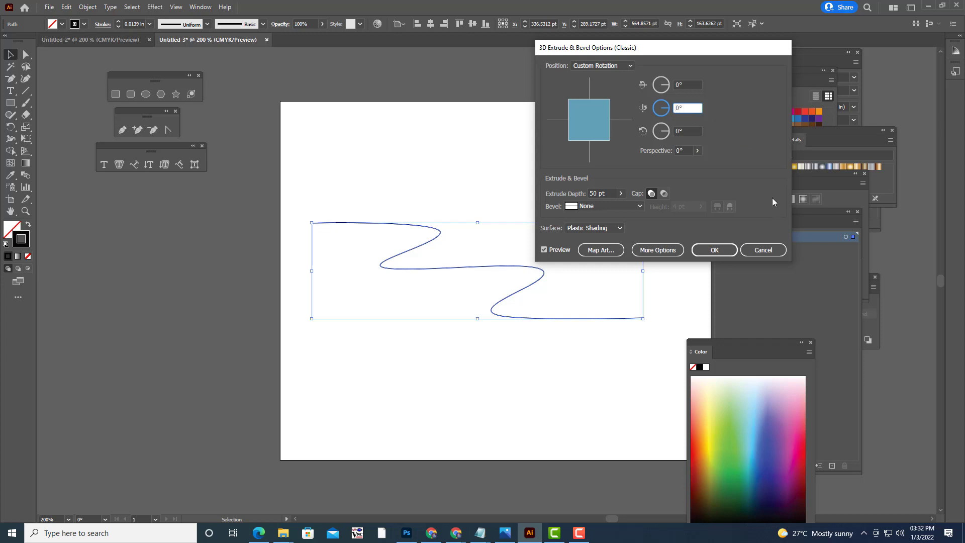
{"action": "key", "text": "Up"}
{"action": "key", "text": "Up"}
{"action": "key", "text": "Up"}
{"action": "key", "text": "Up"}
{"action": "key", "text": "Up"}
{"action": "key", "text": "Up"}
{"action": "key", "text": "Up"}
{"action": "key", "text": "Up"}
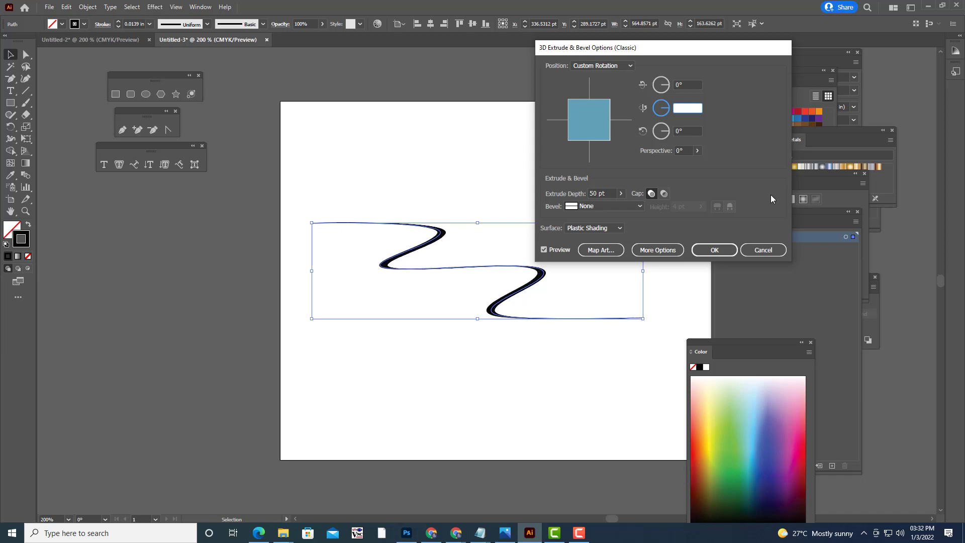
{"action": "key", "text": "Up"}
{"action": "key", "text": "Up"}
{"action": "key", "text": "Up"}
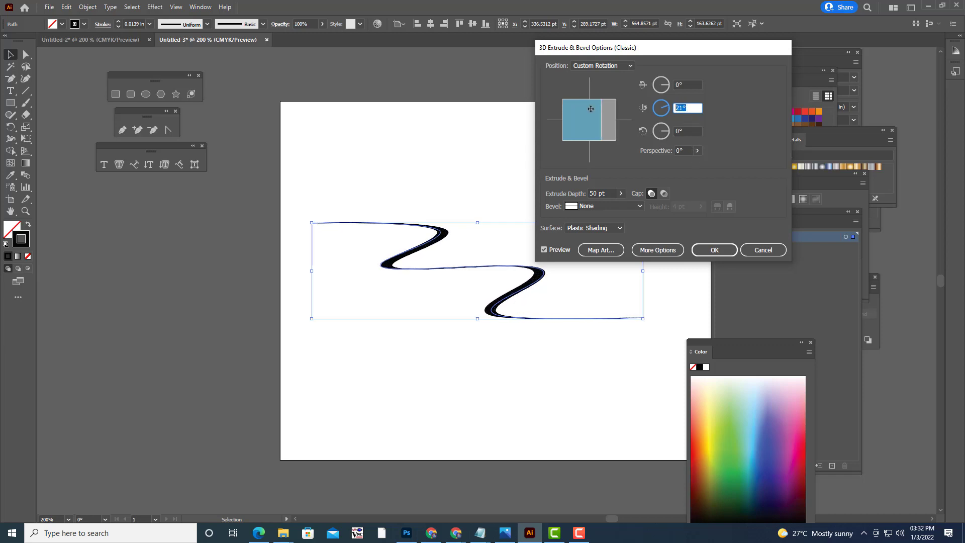
{"action": "type", "text": "0"}
{"action": "left_click", "coordinate": [675, 86]}
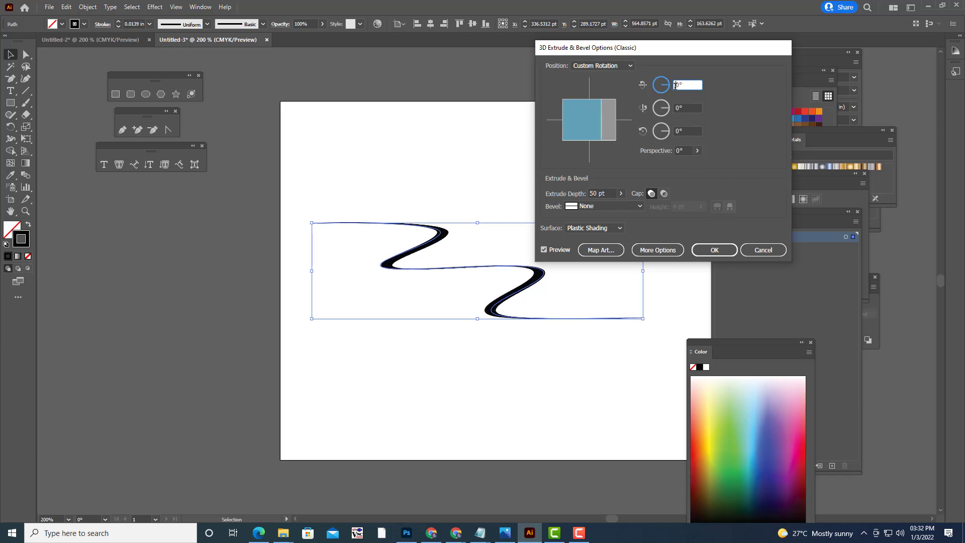
{"action": "left_click", "coordinate": [751, 246]}
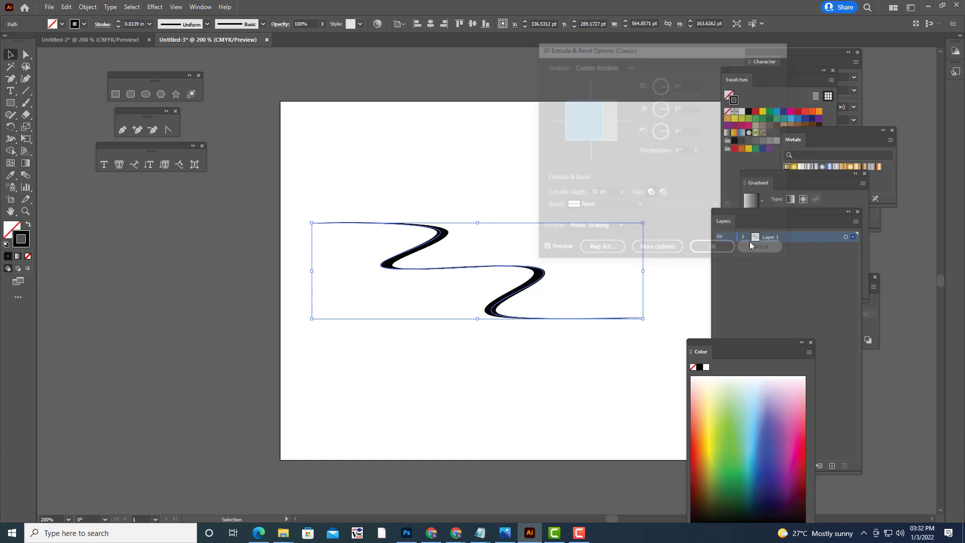
Step: Reopen 3D (Classic) Extrude & Bevel and zero all three rotation angles
{"action": "left_click", "coordinate": [155, 7]}
{"action": "mouse_move", "coordinate": [291, 120]}
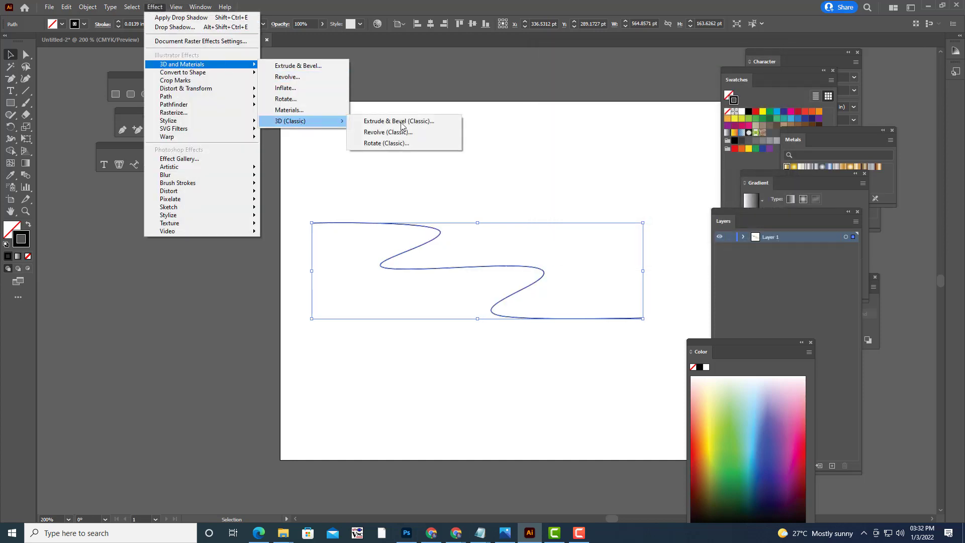
{"action": "left_click", "coordinate": [400, 121]}
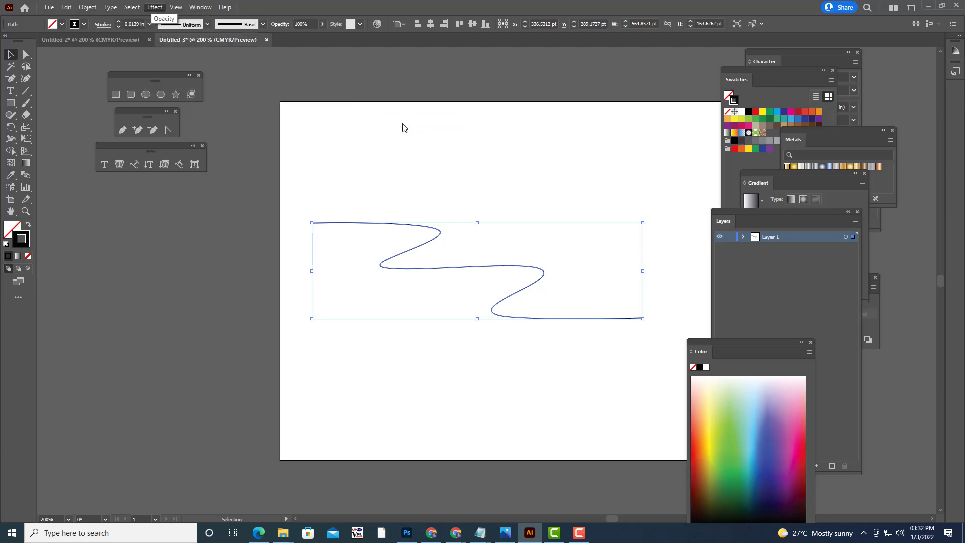
{"action": "key", "text": "Tab"}
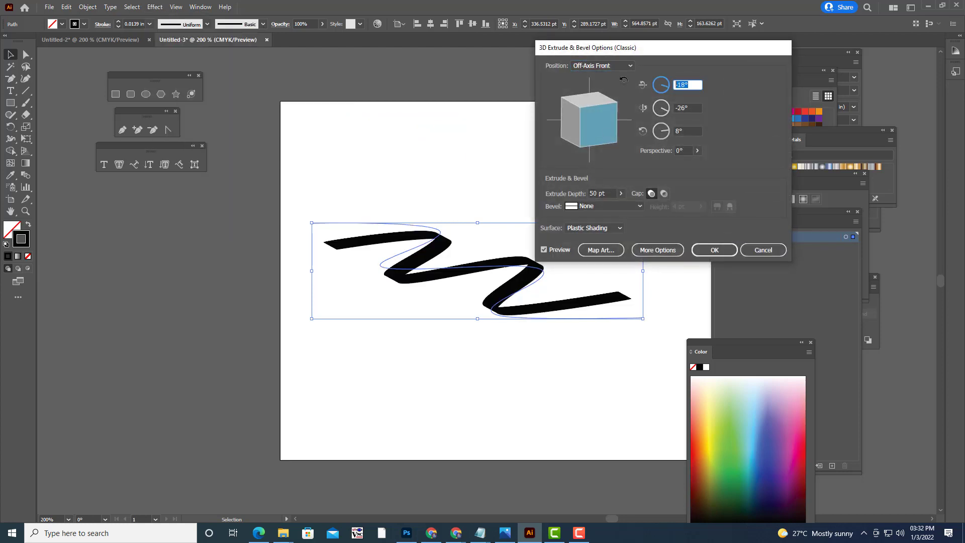
{"action": "type", "text": "0"}
{"action": "key", "text": "Tab"}
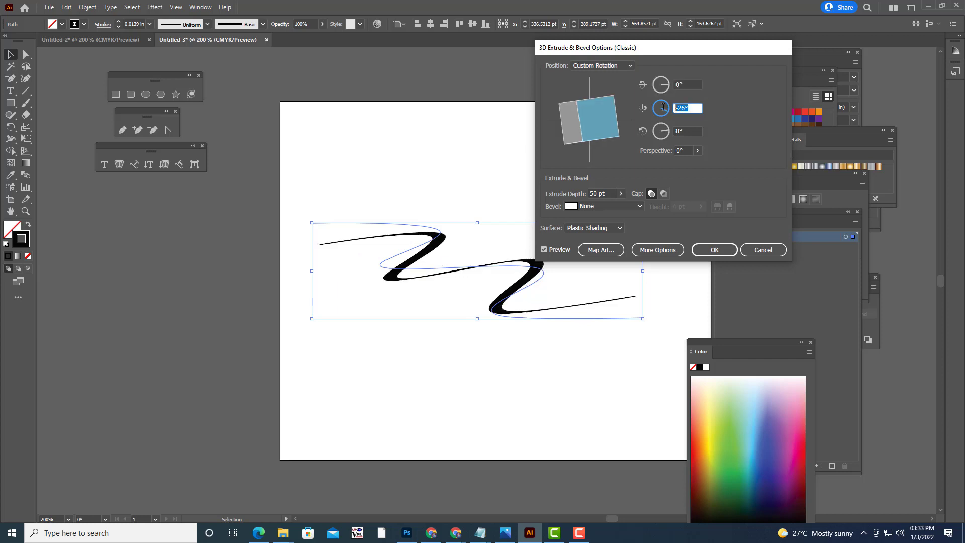
{"action": "type", "text": "0"}
{"action": "key", "text": "Tab"}
{"action": "type", "text": "0"}
Step: Raise the X rotation from 38° to about 64° and apply the extrusion
{"action": "left_click", "coordinate": [696, 108]}
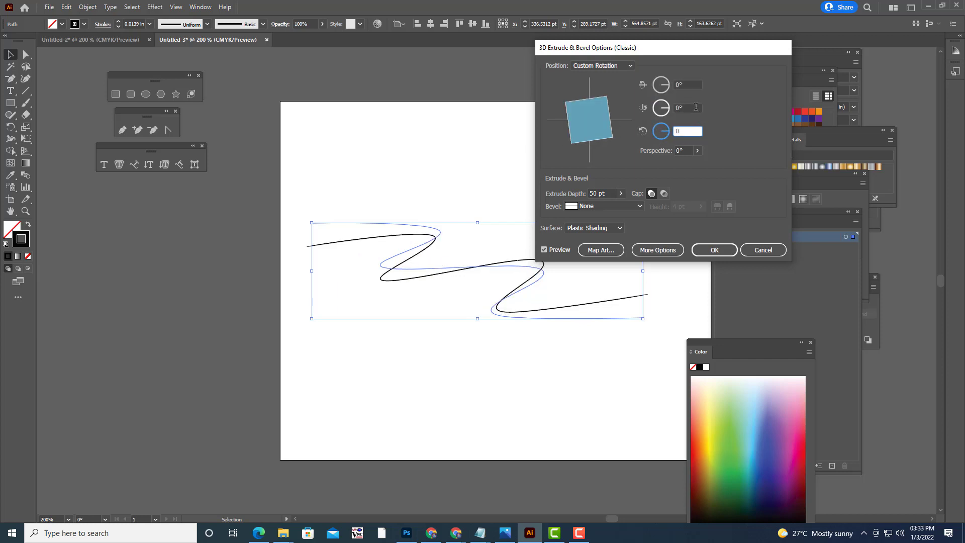
{"action": "left_click", "coordinate": [677, 85]}
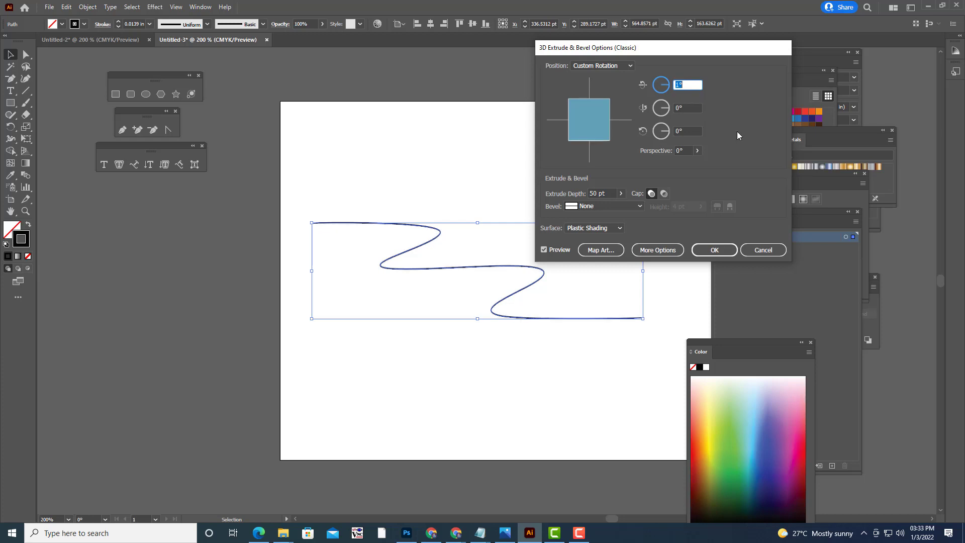
{"action": "type", "text": "38"}
{"action": "key", "text": "Up"}
{"action": "key", "text": "Up"}
{"action": "key", "text": "Up"}
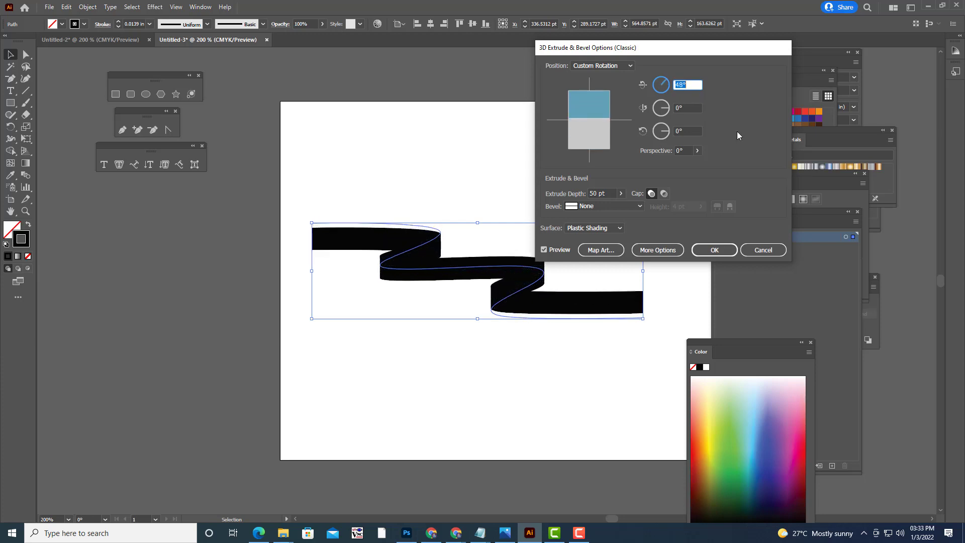
{"action": "key", "text": "Up"}
{"action": "key", "text": "Up"}
{"action": "key", "text": "Up"}
{"action": "key", "text": "Up"}
{"action": "key", "text": "Up"}
{"action": "key", "text": "Up"}
{"action": "key", "text": "Up"}
{"action": "key", "text": "Up"}
{"action": "key", "text": "Up"}
{"action": "key", "text": "Up"}
{"action": "key", "text": "Up"}
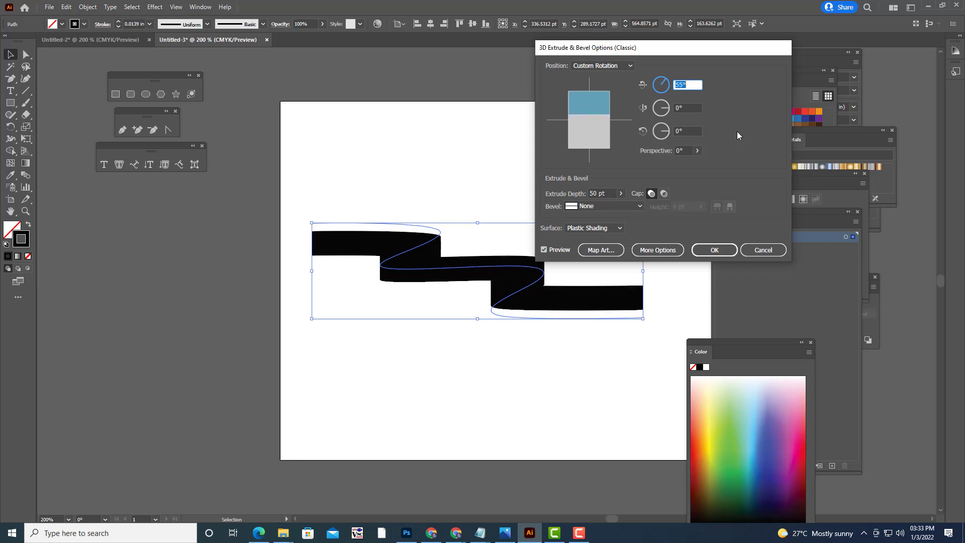
{"action": "key", "text": "Up"}
{"action": "key", "text": "Up"}
{"action": "key", "text": "Up"}
{"action": "key", "text": "Up"}
{"action": "key", "text": "Up"}
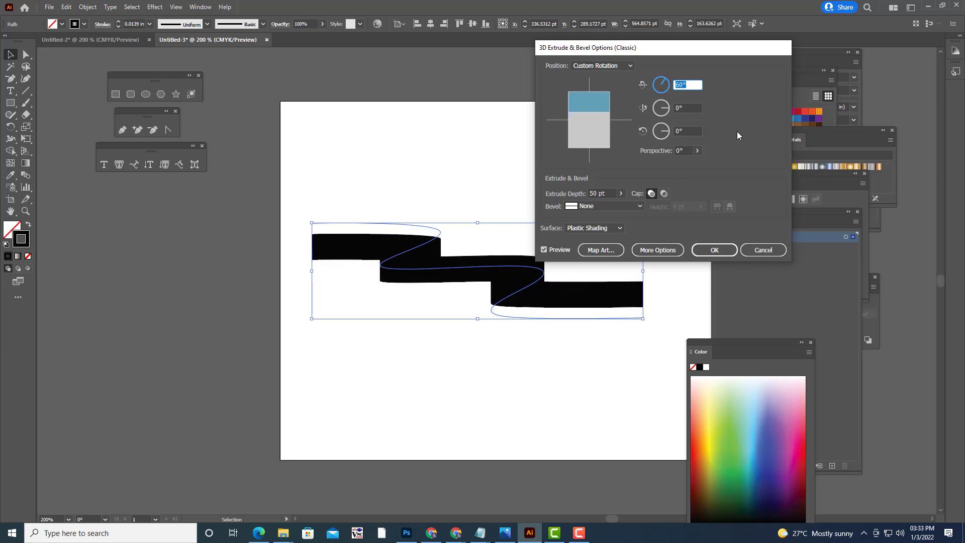
{"action": "key", "text": "Up"}
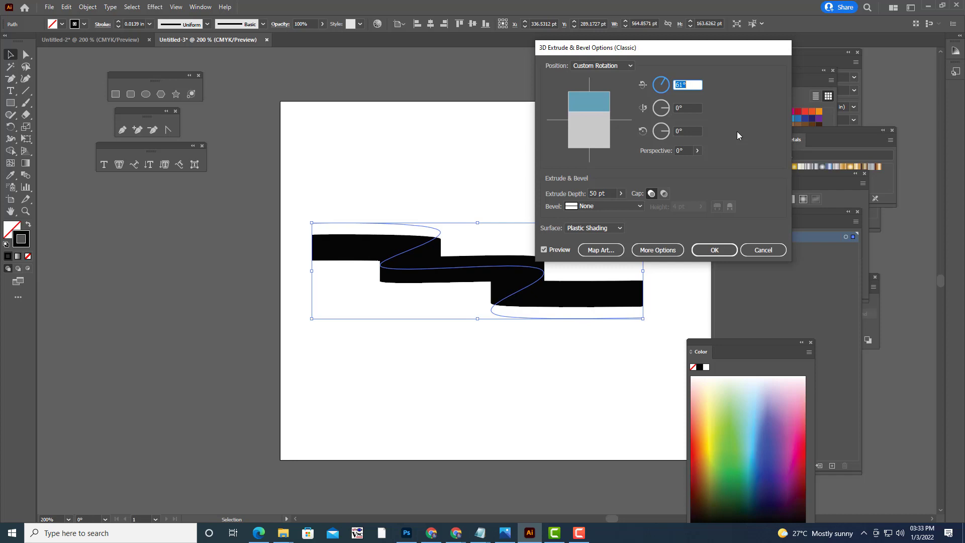
{"action": "key", "text": "Up"}
{"action": "key", "text": "Up"}
{"action": "key", "text": "Up"}
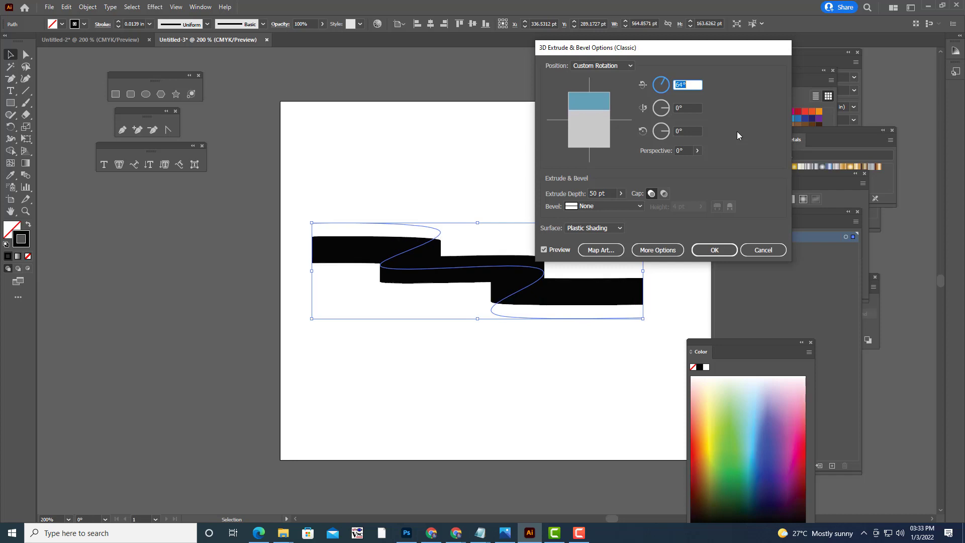
{"action": "key", "text": "Up"}
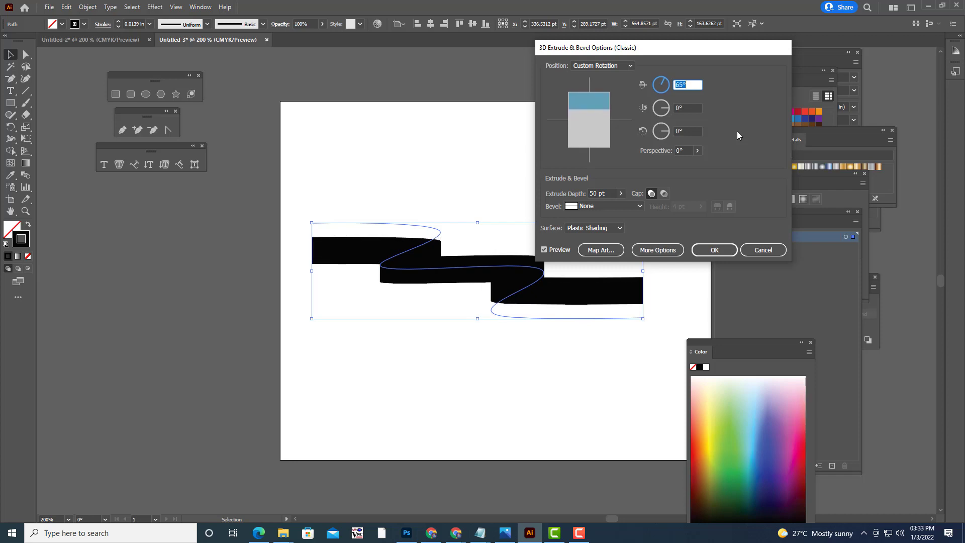
{"action": "left_click", "coordinate": [704, 251]}
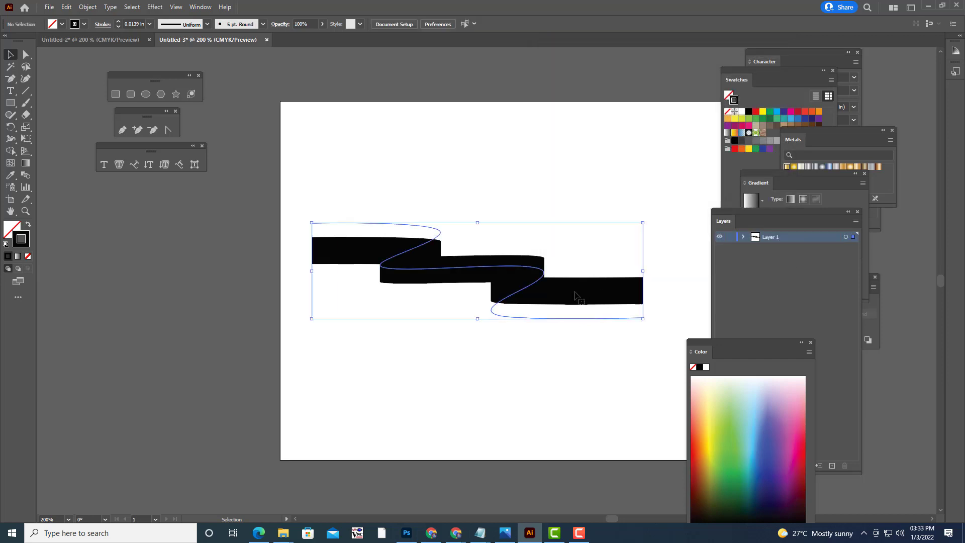
Step: Expand the 3D appearance into plain black ribbon shapes
{"action": "left_click", "coordinate": [81, 8]}
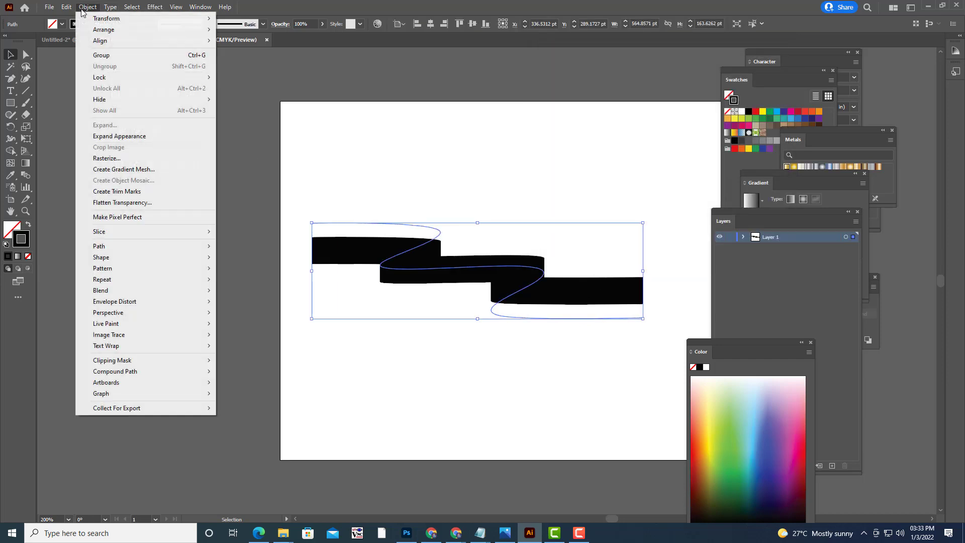
{"action": "left_click", "coordinate": [147, 135]}
{"action": "left_click", "coordinate": [541, 182]}
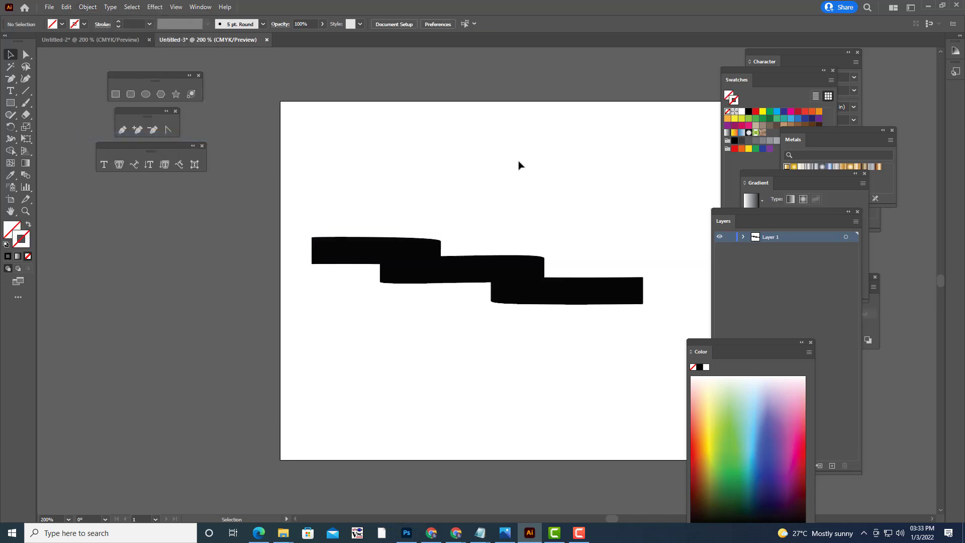
Step: Ungroup the expanded ribbon twice into separate black pieces
{"action": "left_click", "coordinate": [459, 266]}
{"action": "right_click", "coordinate": [450, 274]}
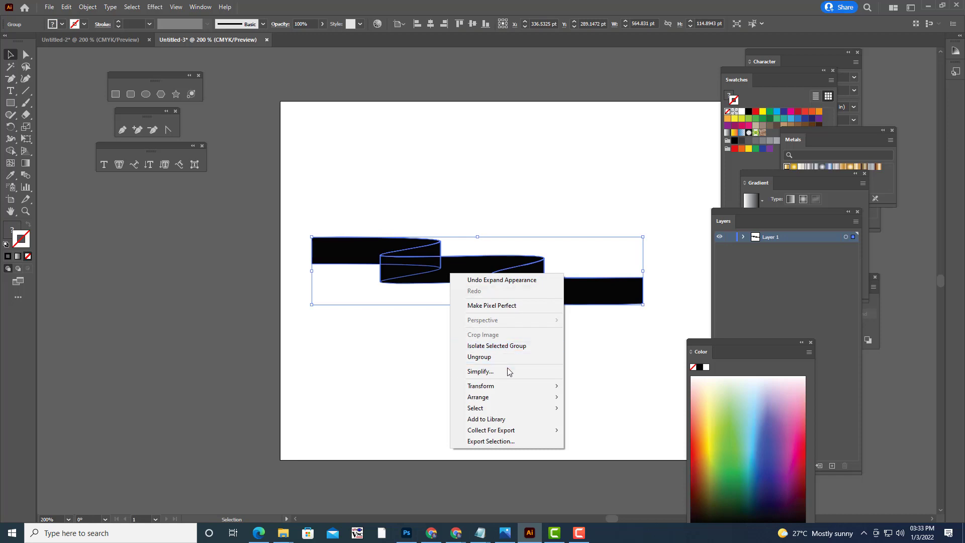
{"action": "left_click", "coordinate": [482, 357]}
{"action": "left_click", "coordinate": [446, 278]}
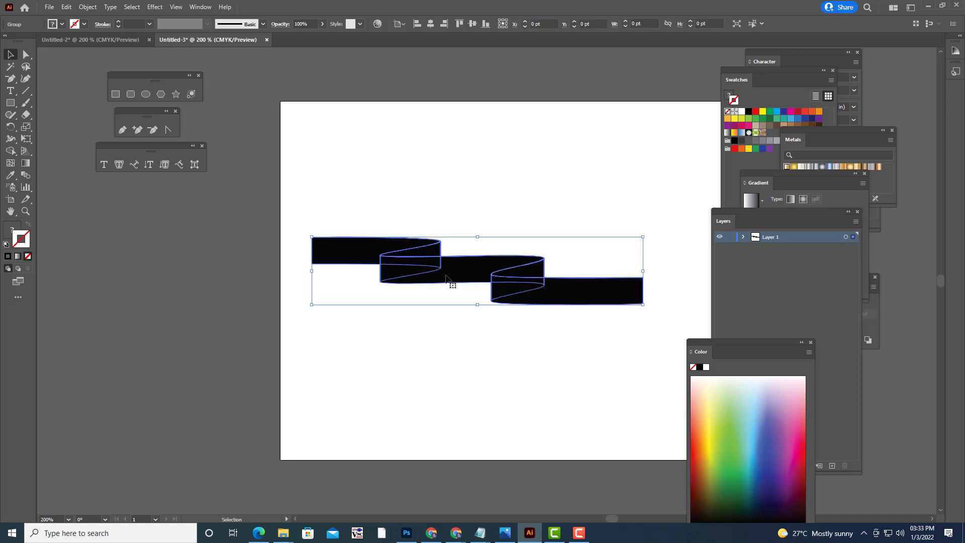
{"action": "right_click", "coordinate": [446, 278]}
{"action": "left_click", "coordinate": [483, 357]}
{"action": "left_click", "coordinate": [457, 304]}
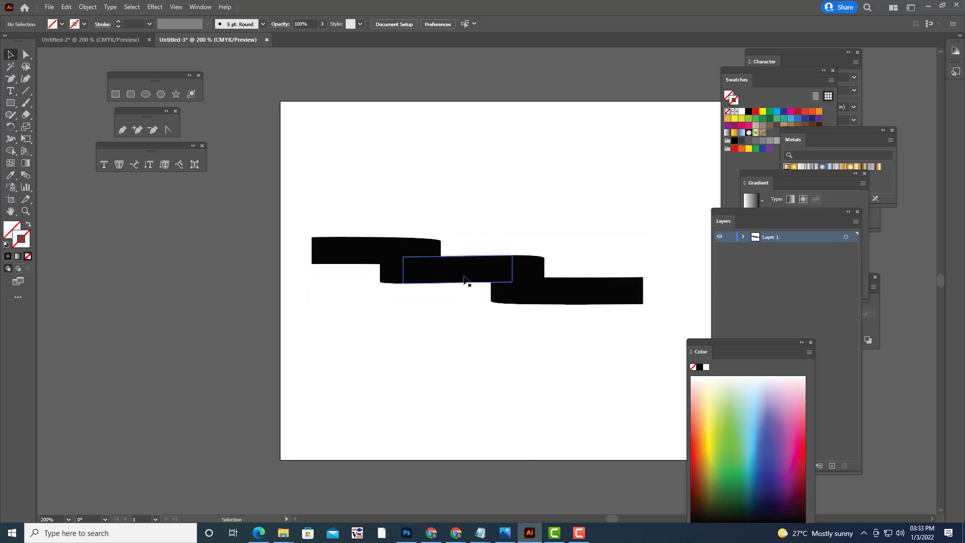
Step: Inspect the individual ribbon pieces and give the folded middle piece a green outline
{"action": "left_click", "coordinate": [464, 280]}
{"action": "left_click", "coordinate": [430, 323]}
{"action": "left_click", "coordinate": [332, 249]}
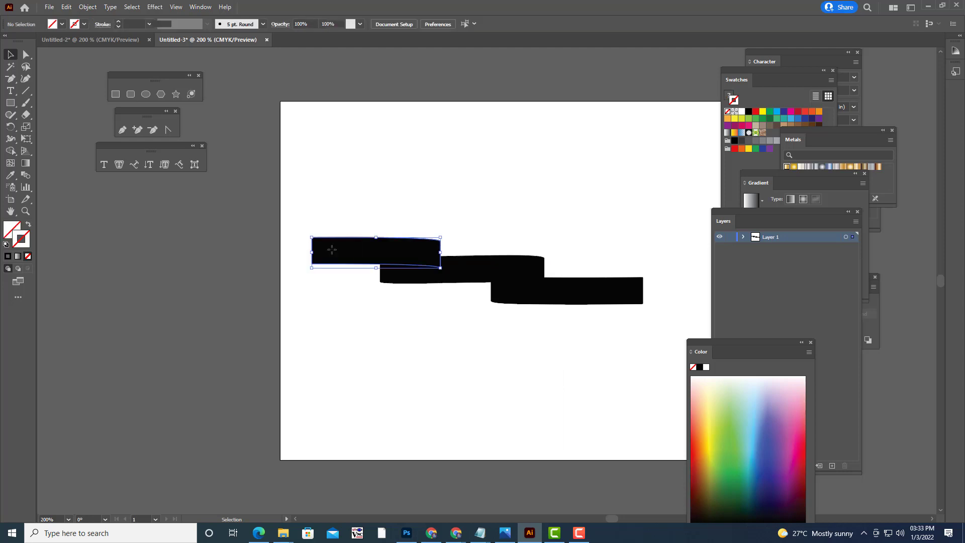
{"action": "left_click", "coordinate": [377, 276]}
{"action": "left_click", "coordinate": [387, 254]}
{"action": "left_click", "coordinate": [433, 259]}
{"action": "left_click", "coordinate": [402, 258]}
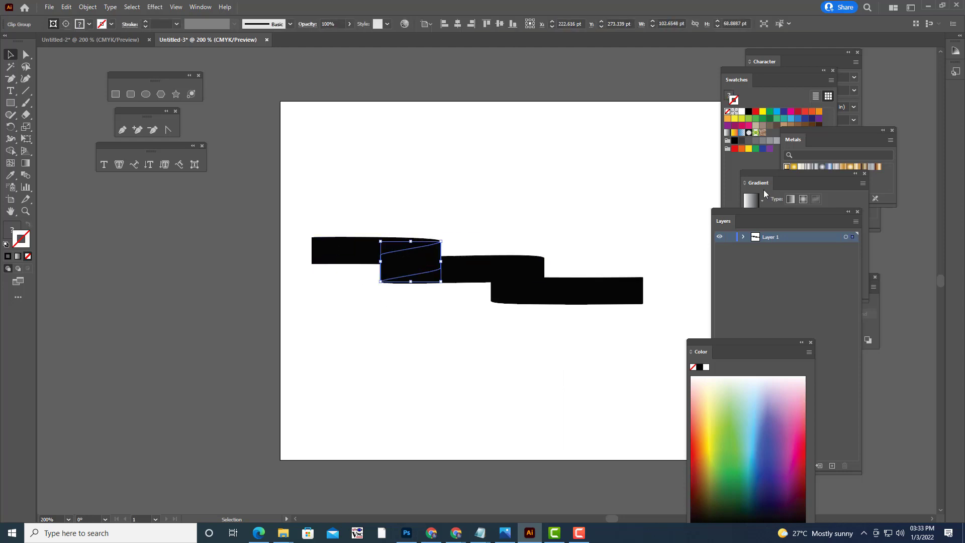
{"action": "left_click", "coordinate": [770, 112]}
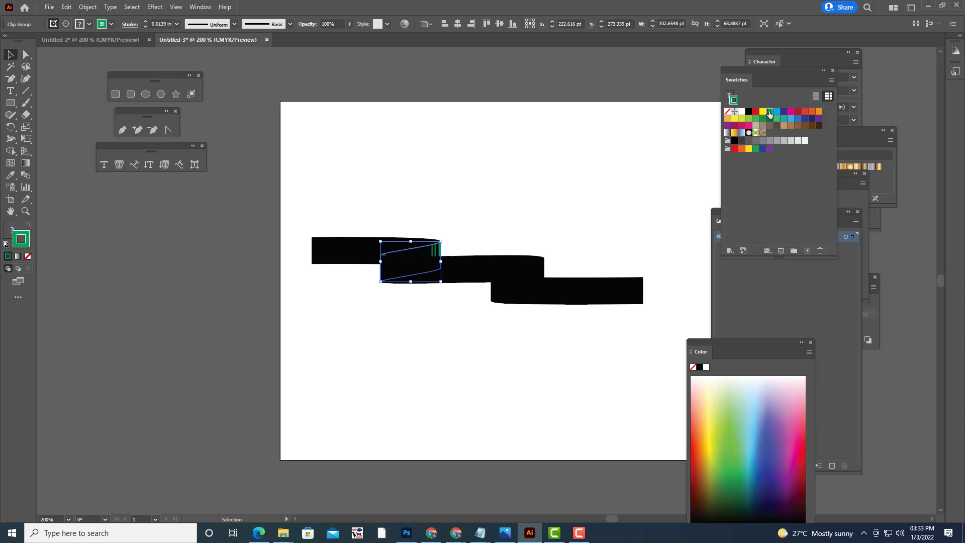
{"action": "left_click", "coordinate": [518, 196]}
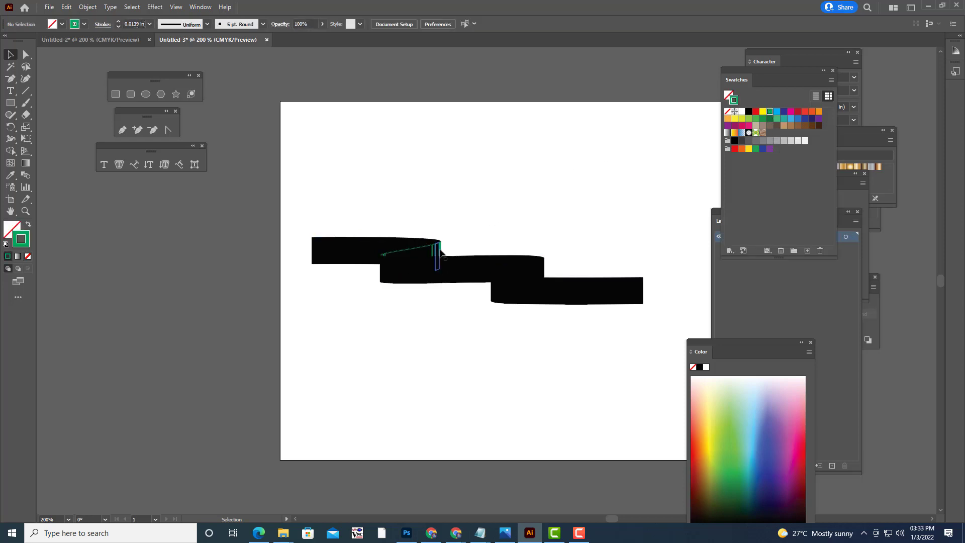
{"action": "left_click", "coordinate": [440, 250]}
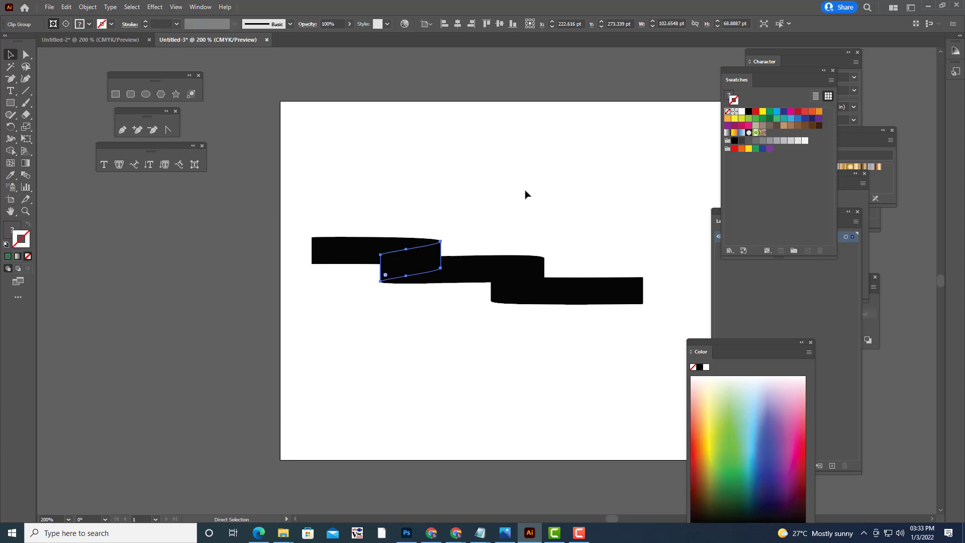
{"action": "left_click", "coordinate": [526, 194]}
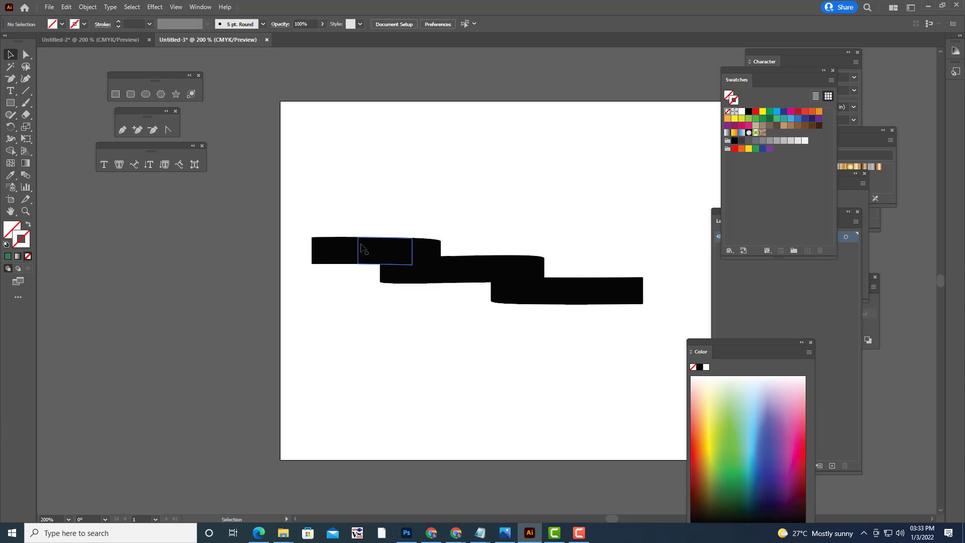
Step: Select the fold, top-left, middle and bottom-right pieces and move them down
{"action": "left_click", "coordinate": [397, 253]}
{"action": "left_click", "coordinate": [446, 251]}
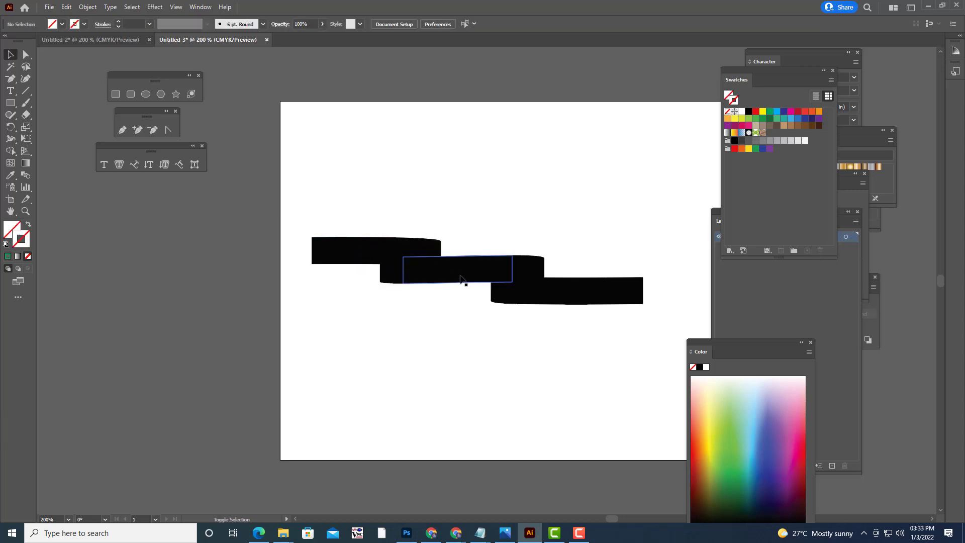
{"action": "left_click", "coordinate": [439, 251]}
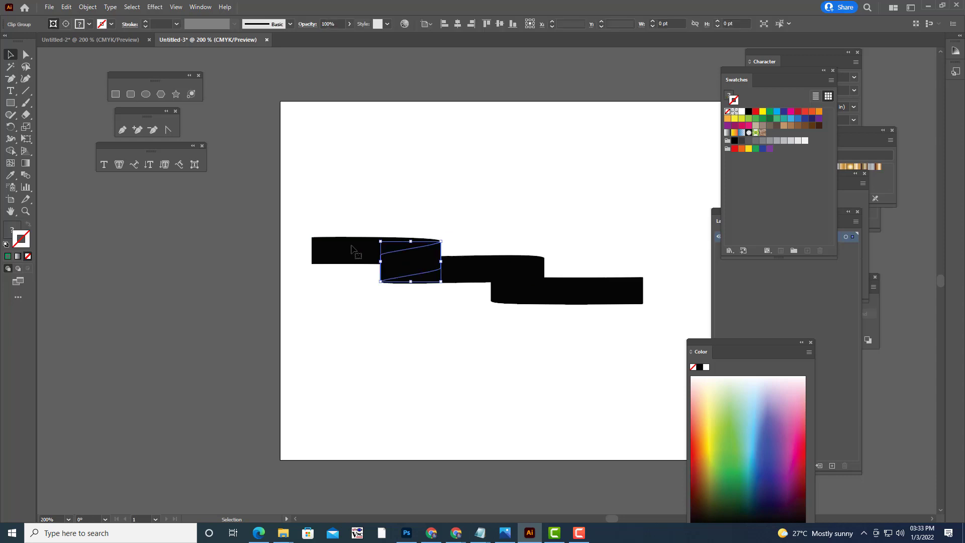
{"action": "left_click", "coordinate": [351, 247], "text": "shift"}
{"action": "left_click", "coordinate": [484, 272], "text": "shift"}
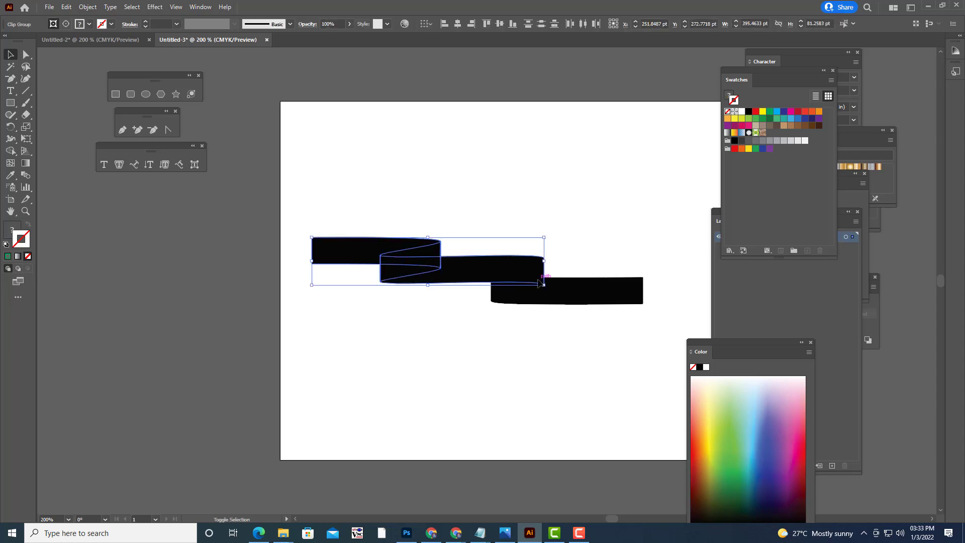
{"action": "left_click", "coordinate": [591, 297], "text": "shift"}
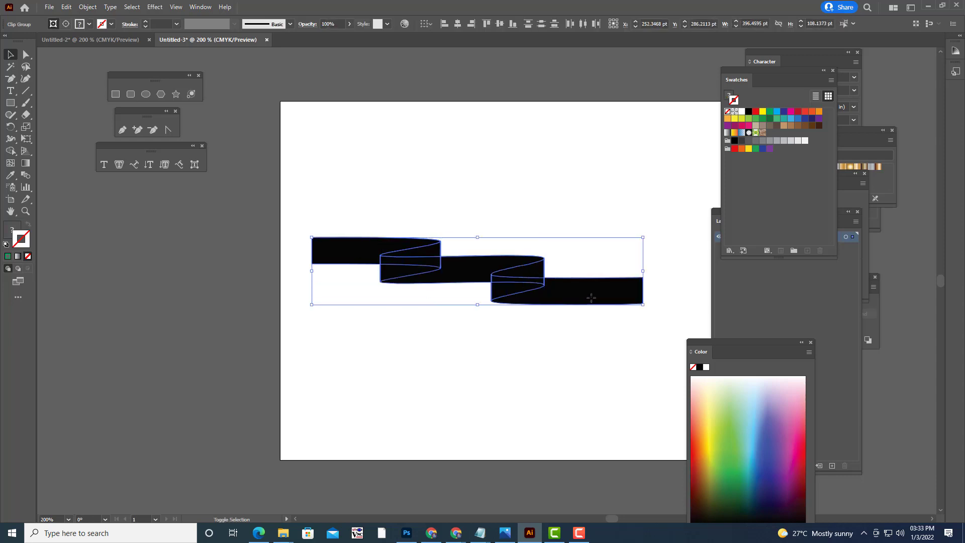
{"action": "left_click_drag", "start_coordinate": [534, 298], "coordinate": [526, 374]}
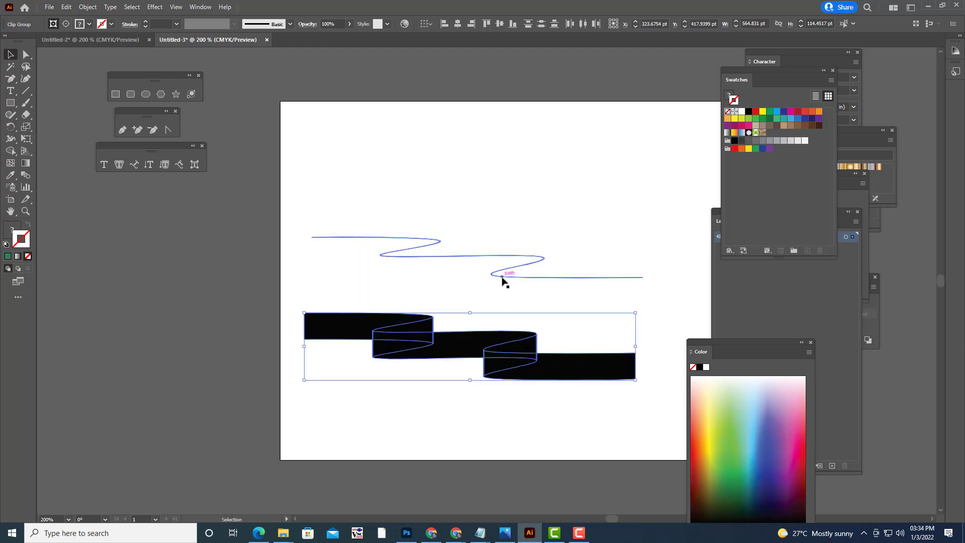
Step: Undo the move so the ribbon sits higher, and dock Swatches beside Layers
{"action": "left_click", "coordinate": [502, 277]}
{"action": "left_click", "coordinate": [366, 294]}
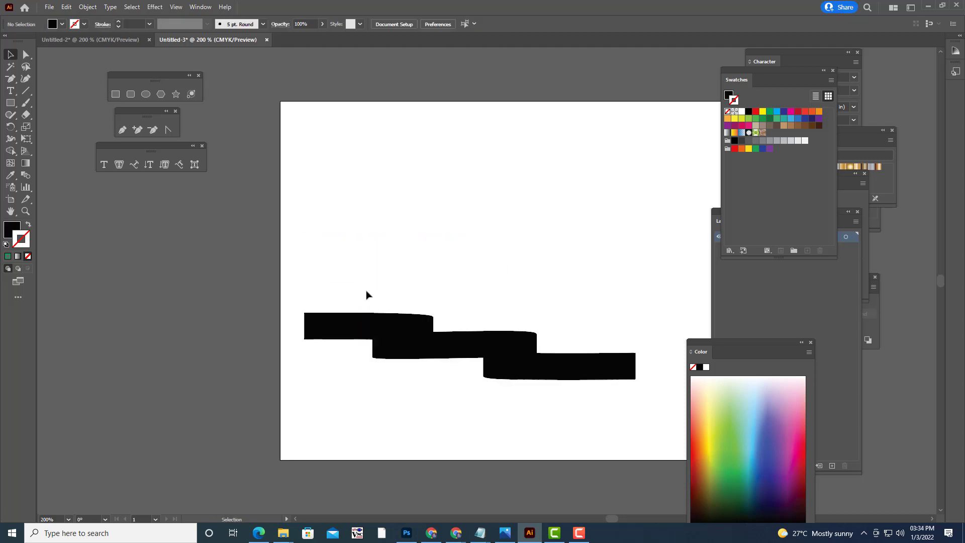
{"action": "left_click_drag", "start_coordinate": [301, 290], "coordinate": [704, 433]}
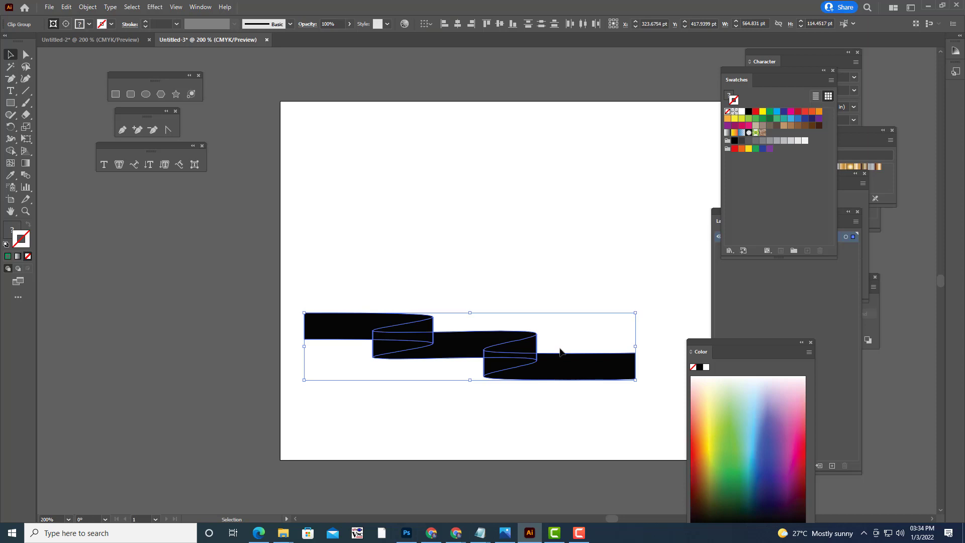
{"action": "key", "text": "ctrl+z"}
{"action": "left_click", "coordinate": [554, 324]}
{"action": "left_click", "coordinate": [560, 242]}
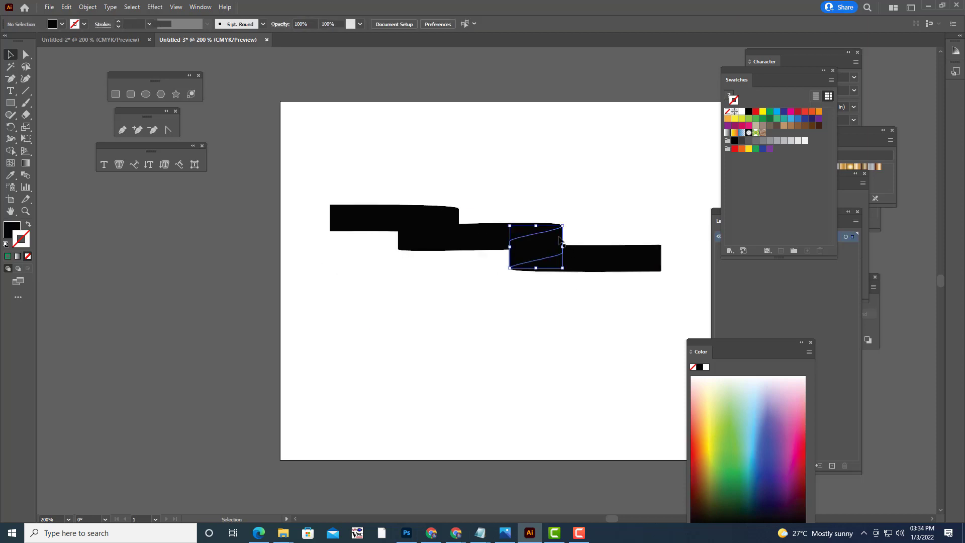
{"action": "left_click_drag", "start_coordinate": [756, 75], "coordinate": [754, 221]}
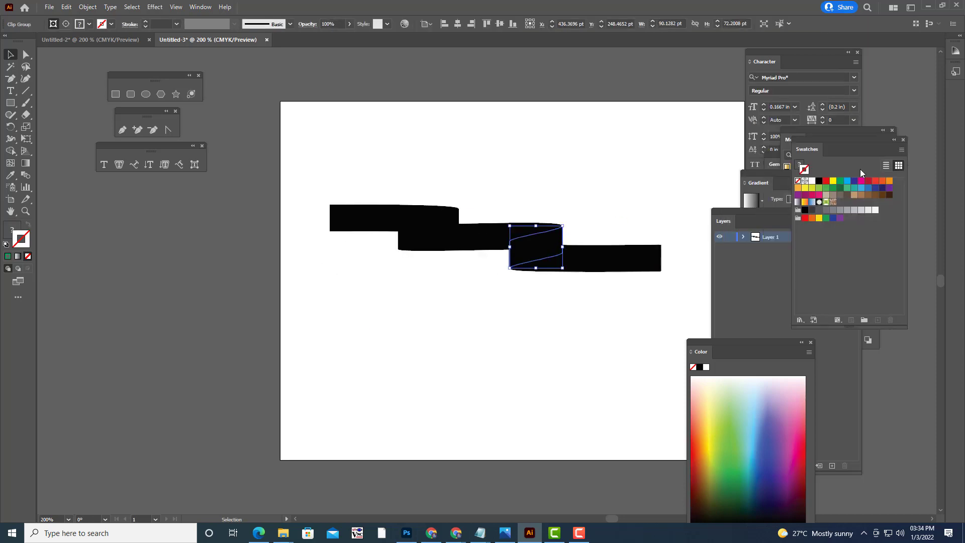
Step: Show the Pathfinder panel and unite the overlapping black strips into one shape
{"action": "left_click", "coordinate": [194, 7]}
{"action": "left_click", "coordinate": [259, 362]}
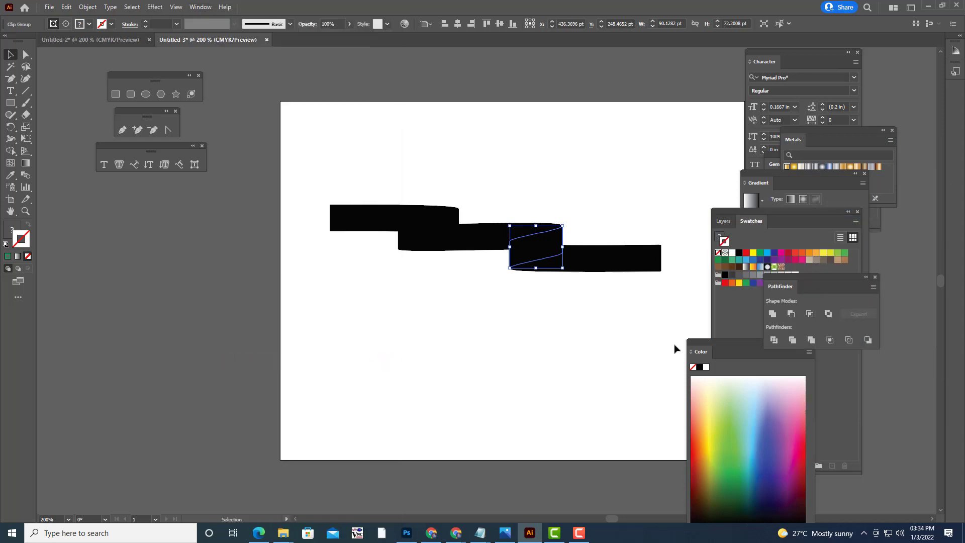
{"action": "left_click", "coordinate": [582, 190]}
{"action": "left_click", "coordinate": [450, 219]}
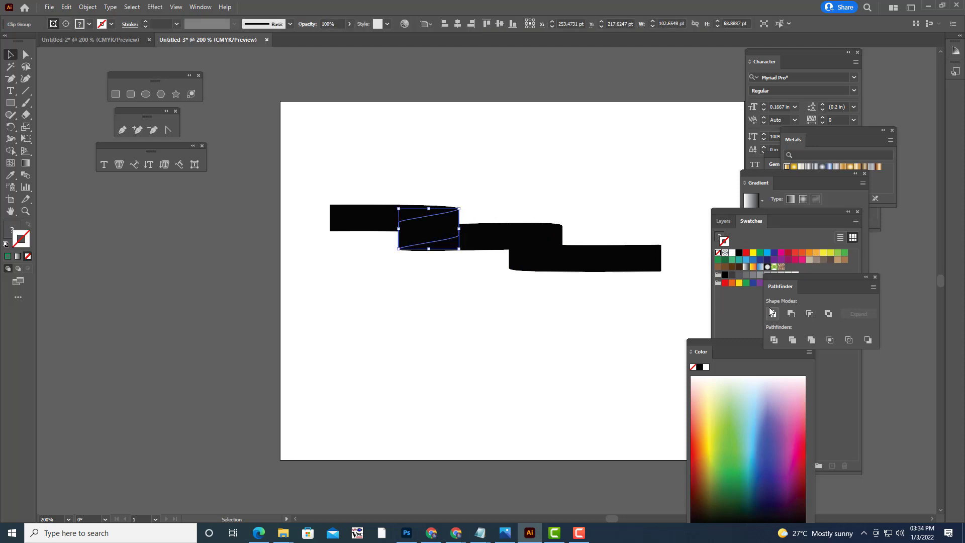
{"action": "left_click", "coordinate": [596, 169]}
{"action": "left_click", "coordinate": [593, 263]}
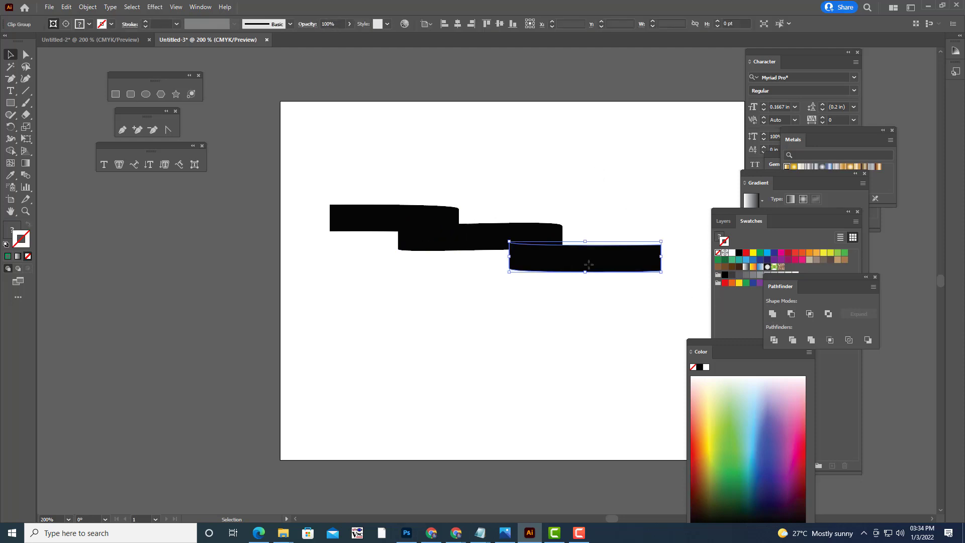
{"action": "left_click", "coordinate": [520, 293]}
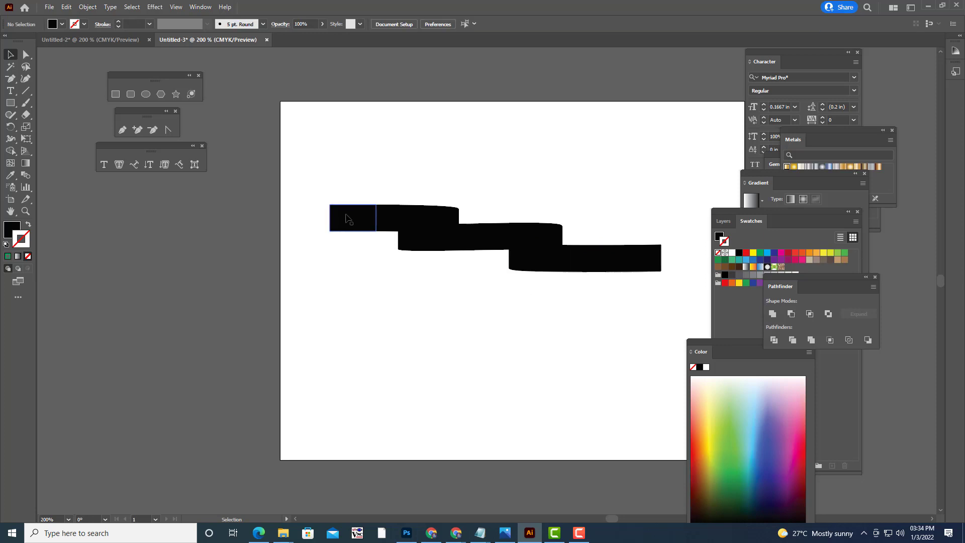
{"action": "left_click", "coordinate": [347, 218]}
{"action": "left_click", "coordinate": [577, 323]}
{"action": "left_click", "coordinate": [439, 232]}
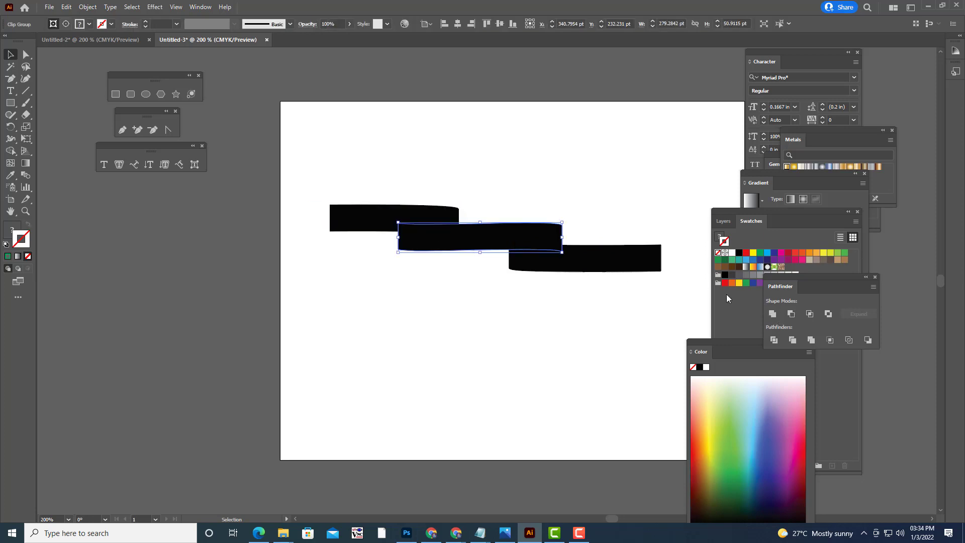
{"action": "left_click", "coordinate": [765, 314]}
Step: Select the fold overlap piece and leave it with no outline stroke
{"action": "left_click", "coordinate": [582, 297]}
{"action": "left_click", "coordinate": [545, 249]}
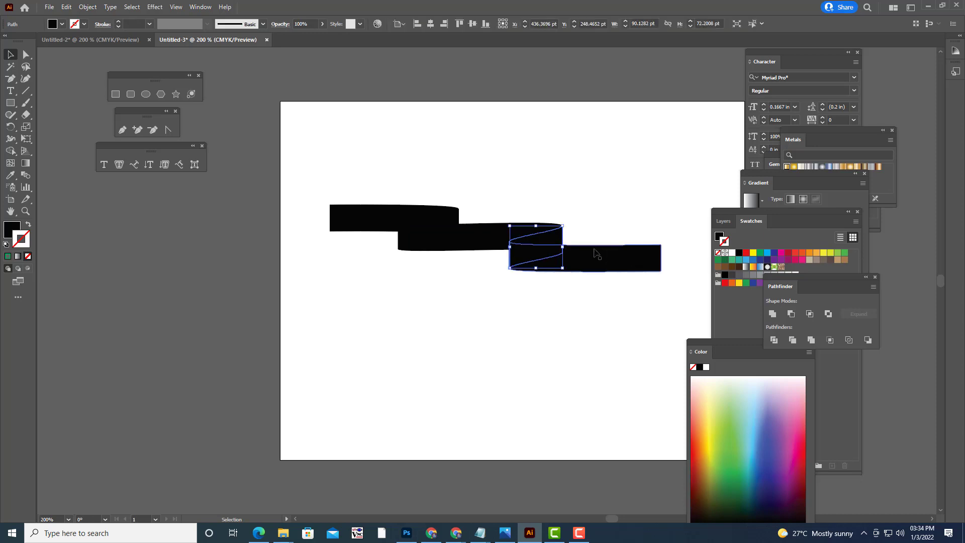
{"action": "left_click", "coordinate": [746, 254]}
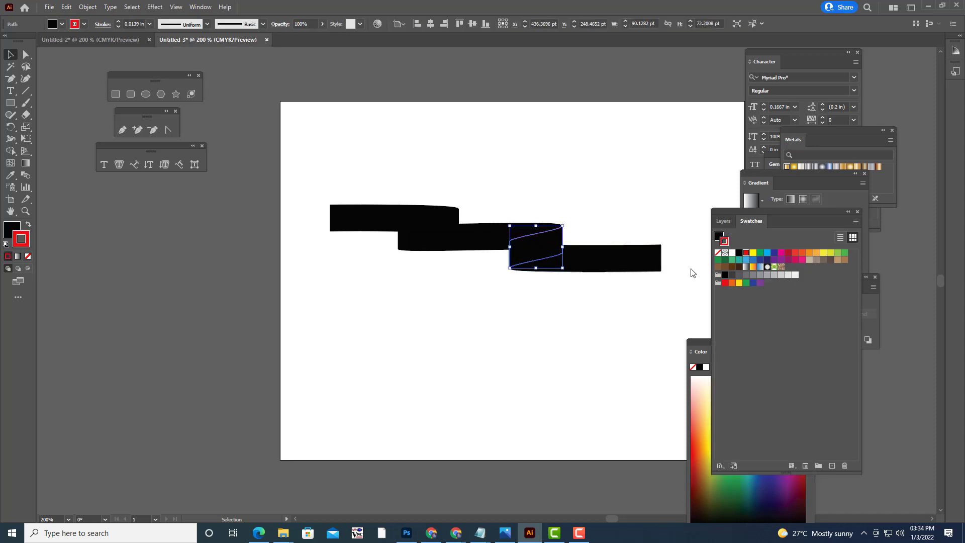
{"action": "key", "text": "ctrl+z"}
{"action": "left_click", "coordinate": [8, 256]}
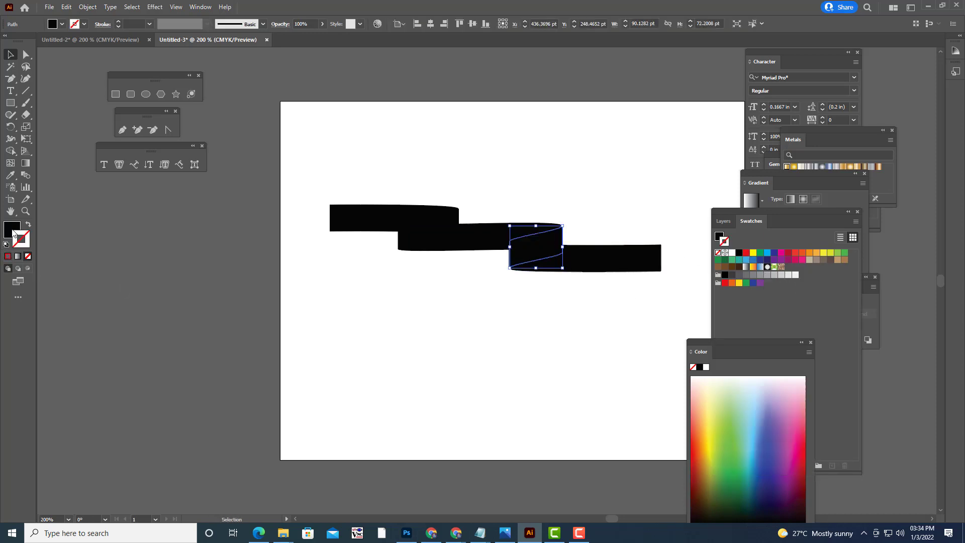
Step: Fill the right and middle fold pieces with red
{"action": "left_click", "coordinate": [746, 254]}
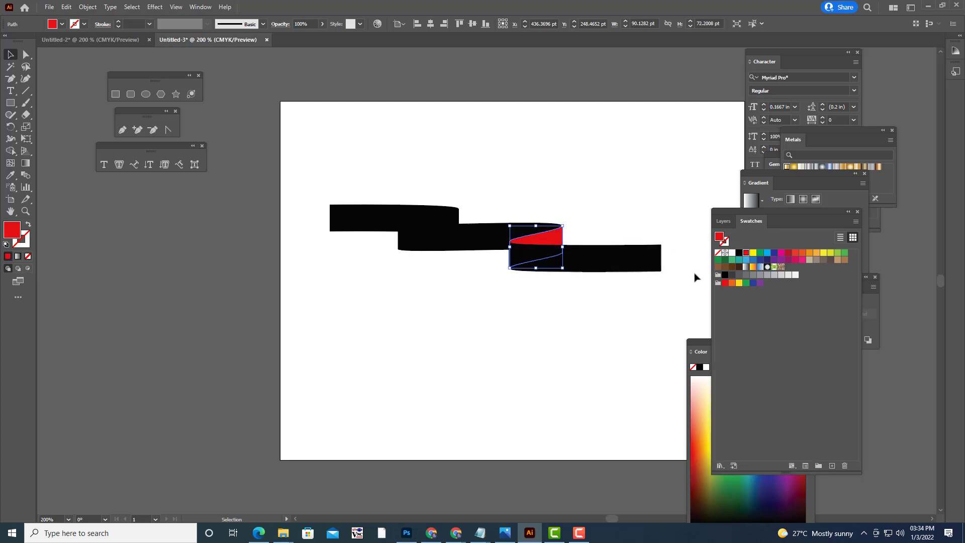
{"action": "left_click", "coordinate": [562, 317]}
{"action": "left_click", "coordinate": [440, 223]}
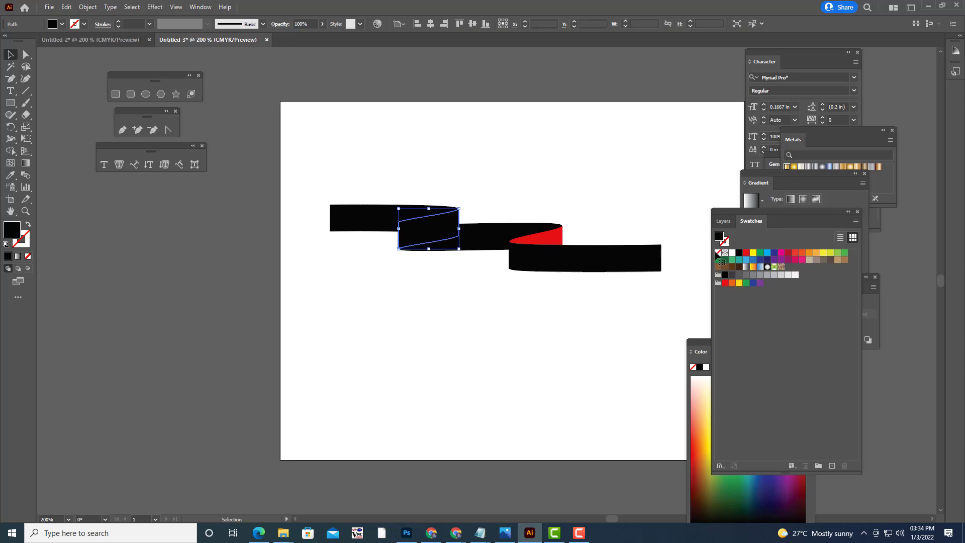
{"action": "left_click", "coordinate": [746, 253]}
Step: Turn the right and middle black strips green
{"action": "left_click", "coordinate": [637, 207]}
{"action": "left_click", "coordinate": [629, 267]}
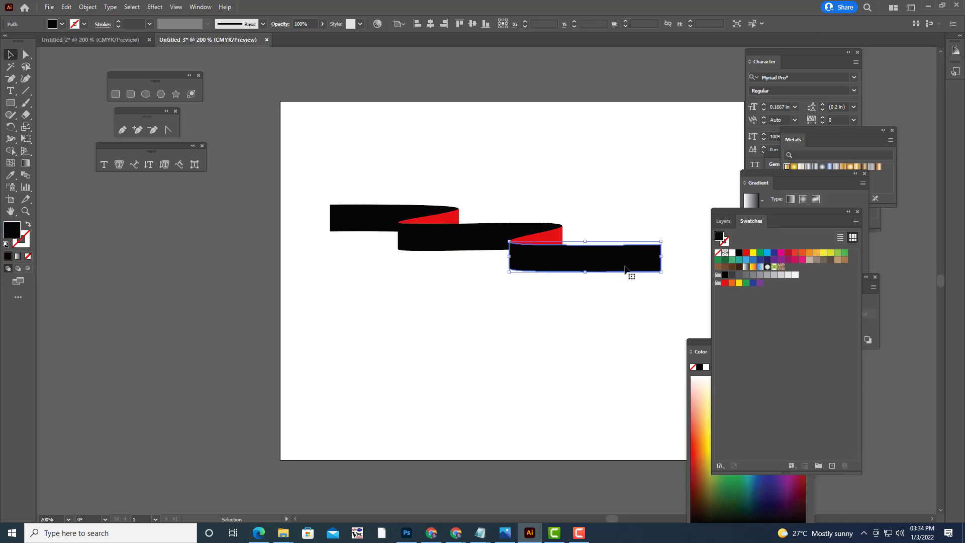
{"action": "left_click", "coordinate": [760, 254]}
{"action": "left_click", "coordinate": [580, 302]}
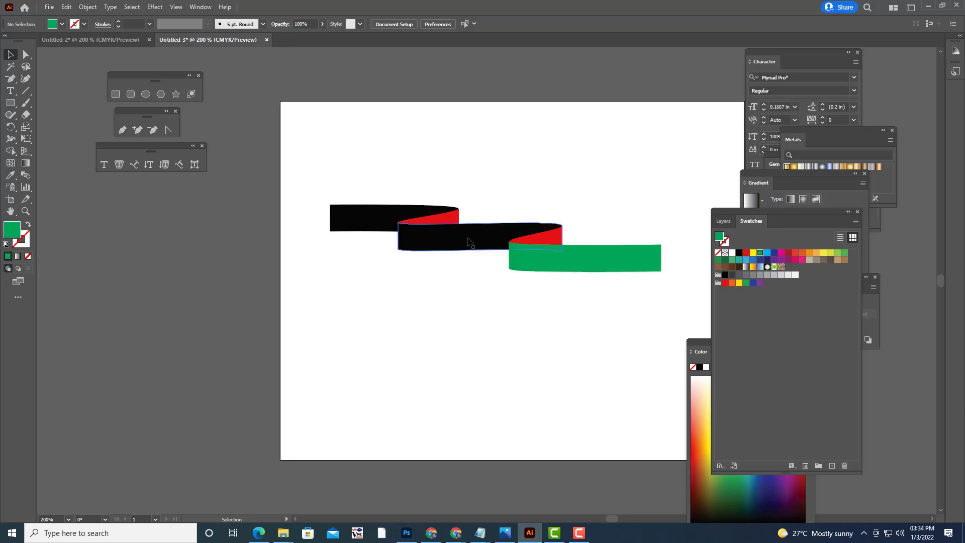
{"action": "left_click", "coordinate": [473, 241]}
{"action": "left_click", "coordinate": [760, 254]}
Step: Turn the left black strip green and clear the selection
{"action": "left_click", "coordinate": [517, 308]}
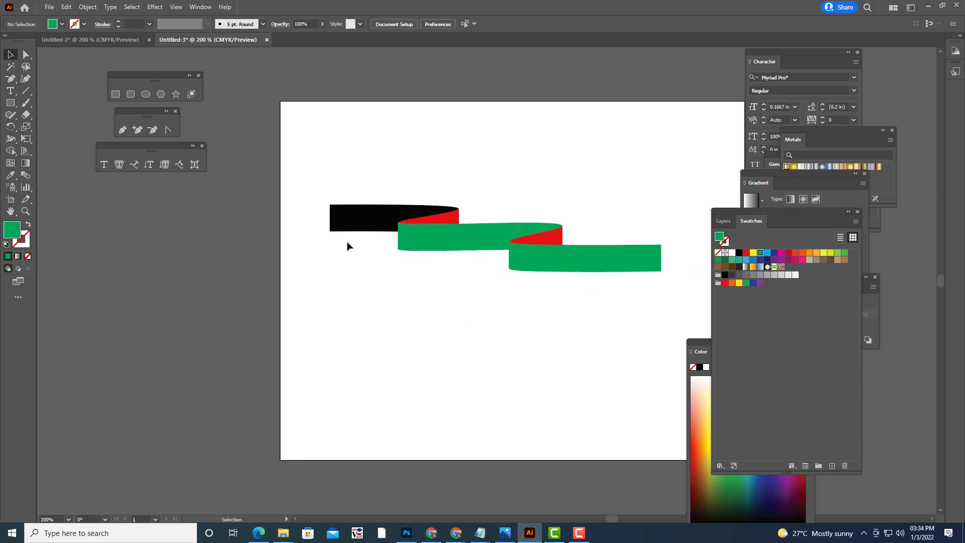
{"action": "left_click", "coordinate": [355, 225]}
{"action": "left_click", "coordinate": [760, 254]}
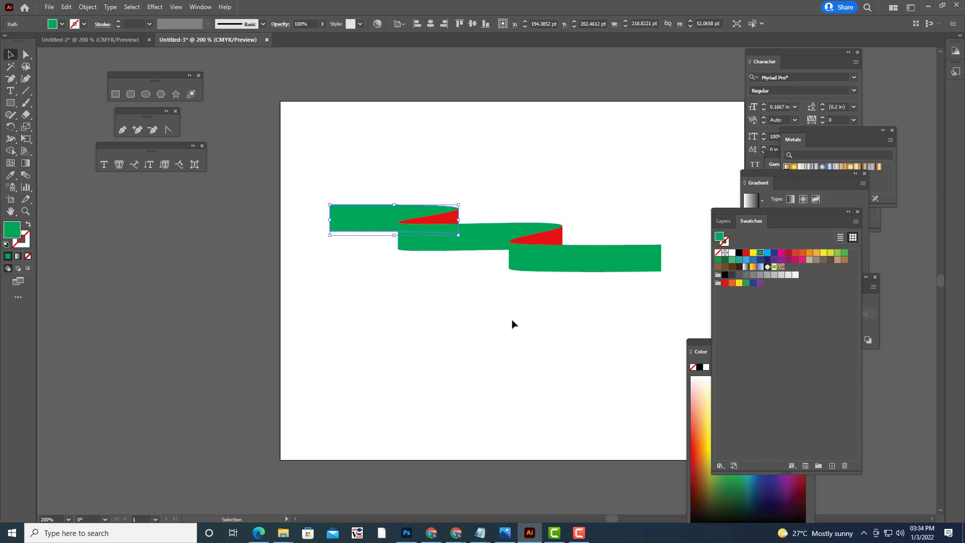
{"action": "left_click", "coordinate": [514, 321]}
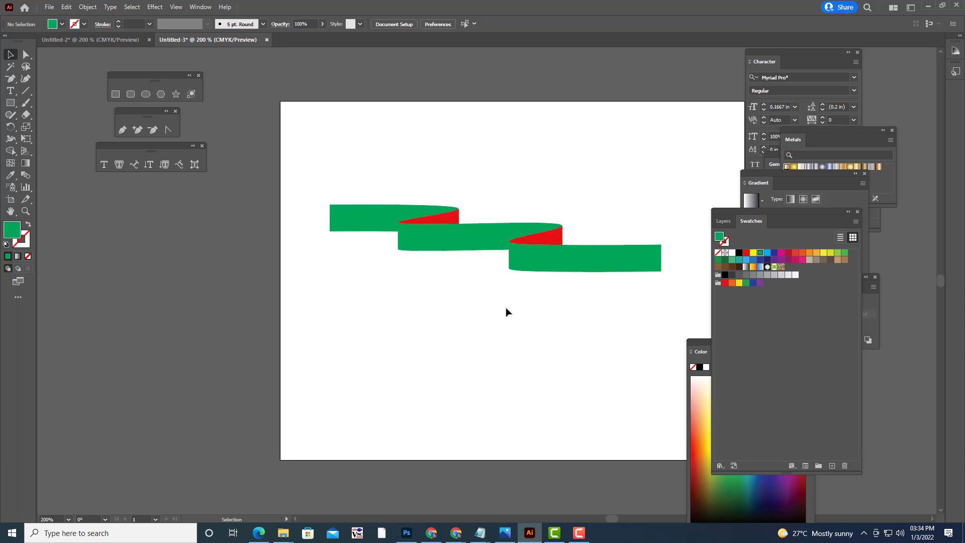
Step: Zoom in on the ribbon's left end and select the left green strip
{"action": "key", "text": "ctrl+plus"}
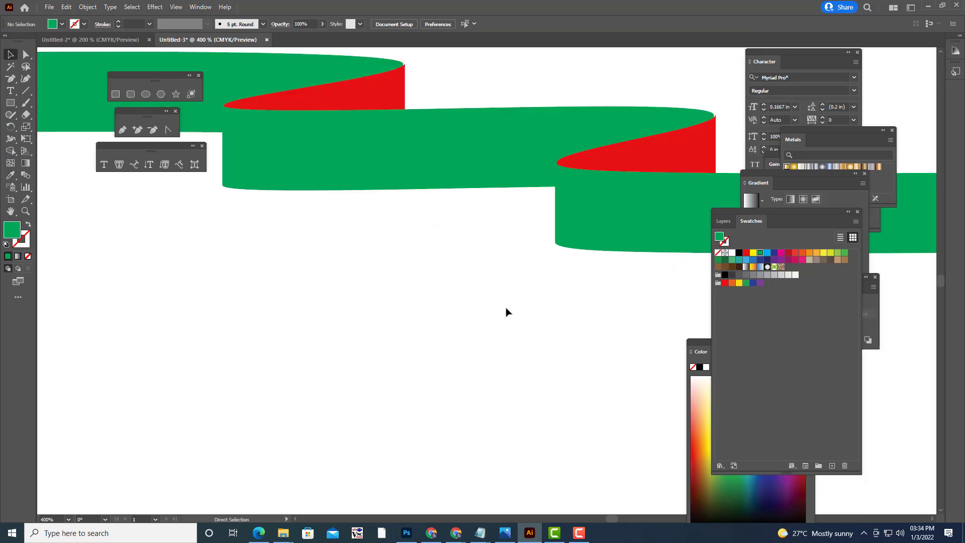
{"action": "key", "text": "h"}
{"action": "left_click_drag", "start_coordinate": [403, 273], "coordinate": [640, 396]}
{"action": "left_click_drag", "start_coordinate": [353, 291], "coordinate": [579, 382]}
{"action": "left_click_drag", "start_coordinate": [490, 324], "coordinate": [533, 344]}
{"action": "key", "text": "ctrl+plus"}
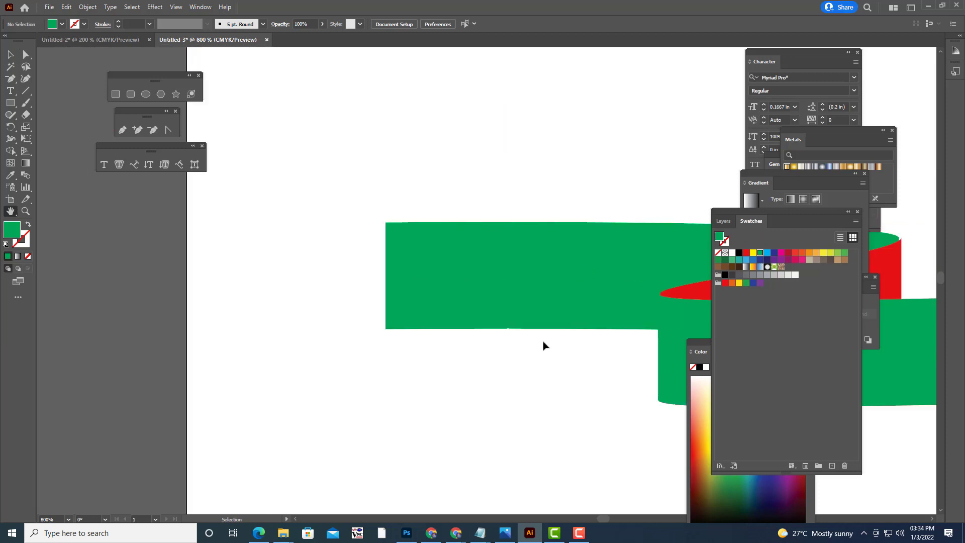
{"action": "key", "text": "ctrl+plus"}
{"action": "key", "text": "ctrl+plus"}
{"action": "left_click", "coordinate": [10, 54]}
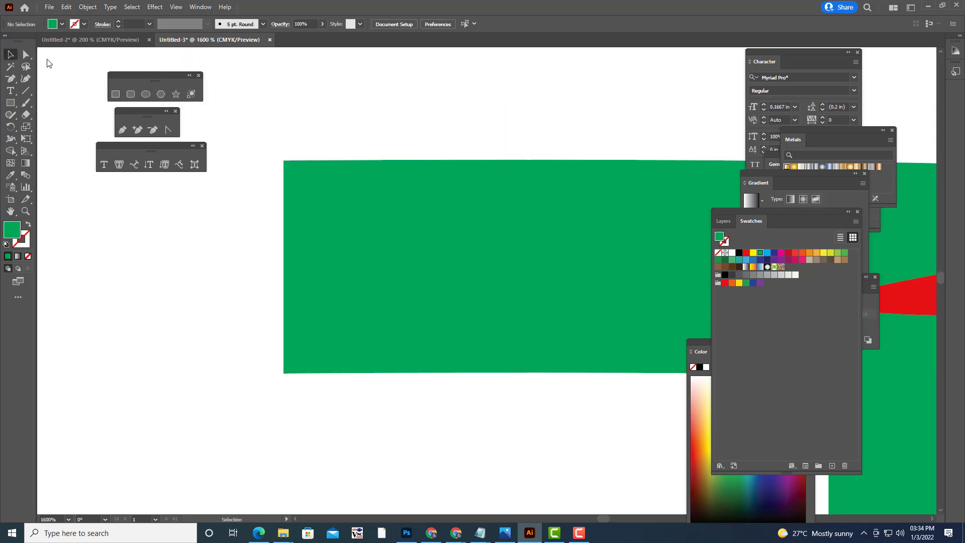
{"action": "left_click", "coordinate": [438, 246]}
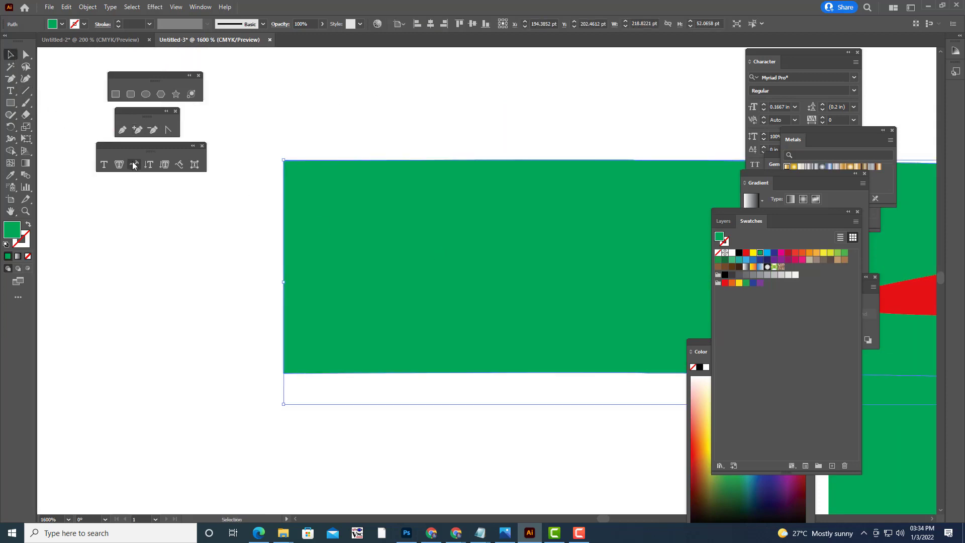
Step: Add an anchor at the left edge midpoint and drag it inward into a V notch
{"action": "left_click", "coordinate": [139, 130]}
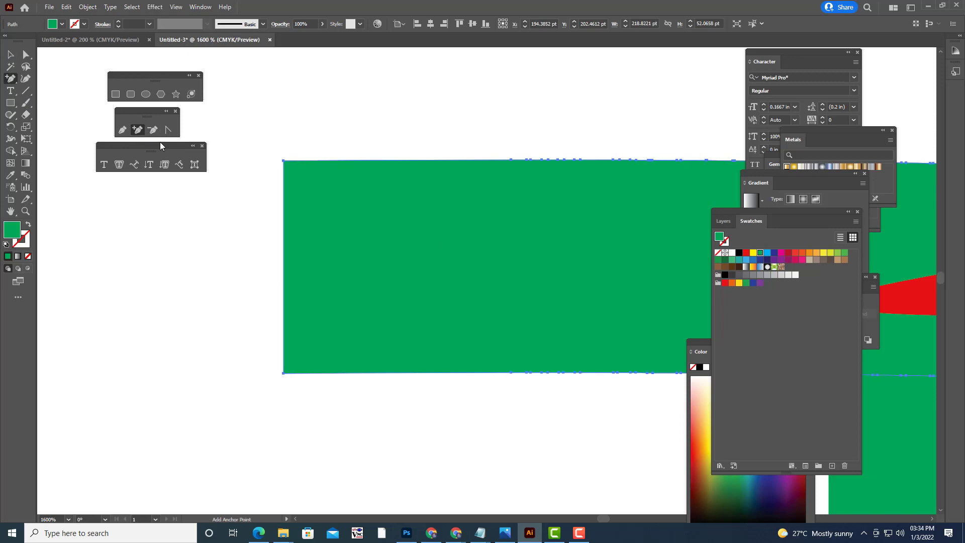
{"action": "left_click", "coordinate": [283, 265]}
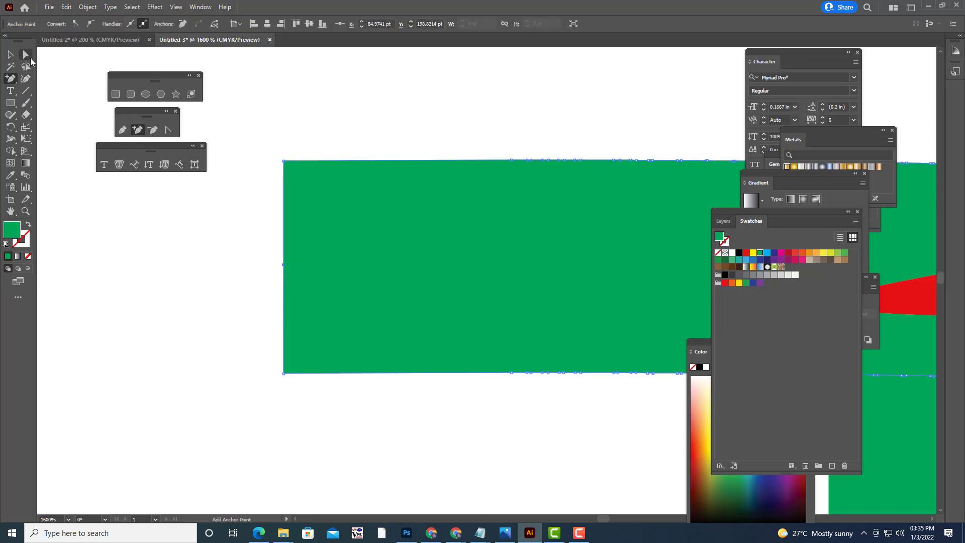
{"action": "left_click", "coordinate": [27, 58]}
{"action": "left_click_drag", "start_coordinate": [283, 265], "coordinate": [644, 266]}
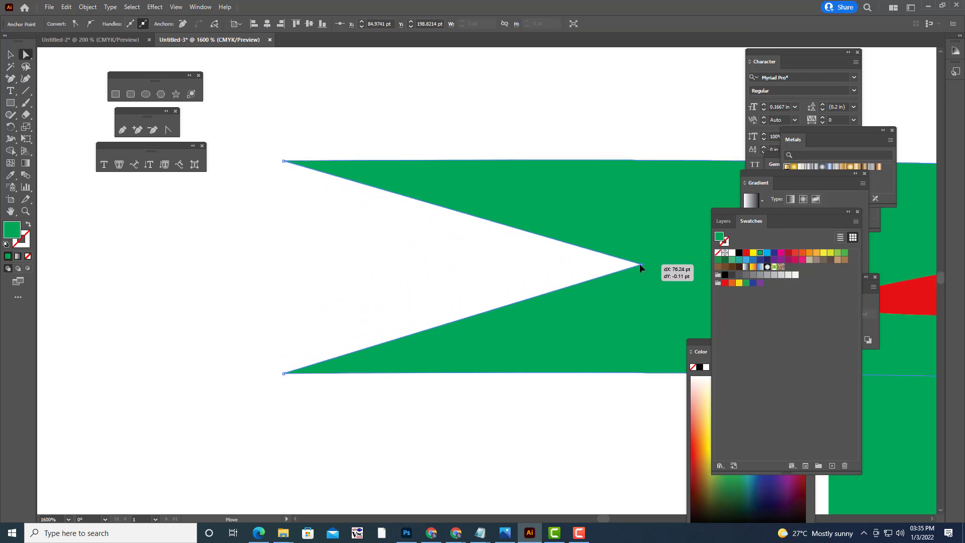
{"action": "left_click", "coordinate": [550, 124]}
Step: Zoom out, select all the ribbon pieces and move the ribbon left and down
{"action": "key", "text": "ctrl+minus"}
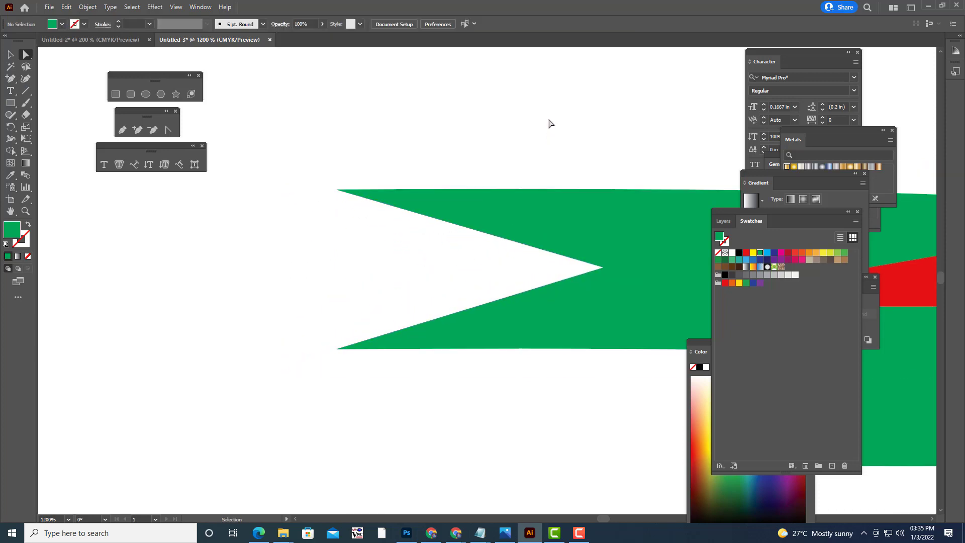
{"action": "key", "text": "ctrl+minus"}
{"action": "key", "text": "ctrl+minus"}
{"action": "key", "text": "ctrl+minus"}
{"action": "key", "text": "ctrl+minus"}
{"action": "key", "text": "ctrl+minus"}
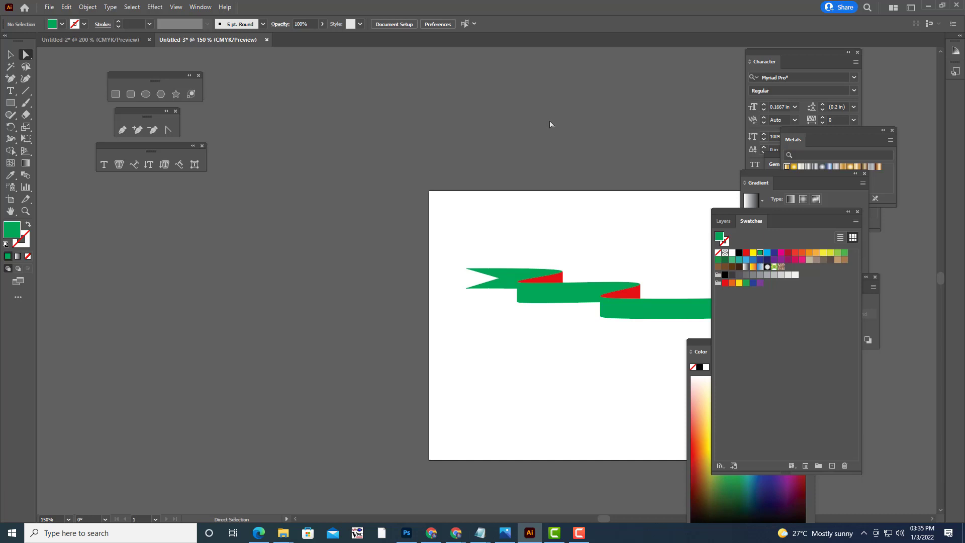
{"action": "key", "text": "space"}
{"action": "left_click_drag", "start_coordinate": [588, 209], "coordinate": [497, 185]}
{"action": "left_click", "coordinate": [11, 55]}
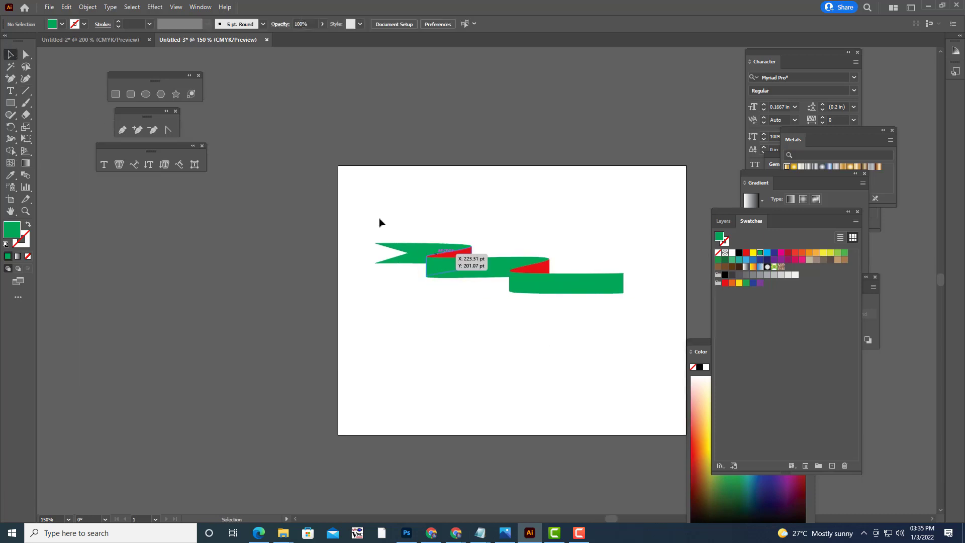
{"action": "left_click_drag", "start_coordinate": [373, 210], "coordinate": [649, 346]}
{"action": "left_click_drag", "start_coordinate": [564, 287], "coordinate": [511, 335]}
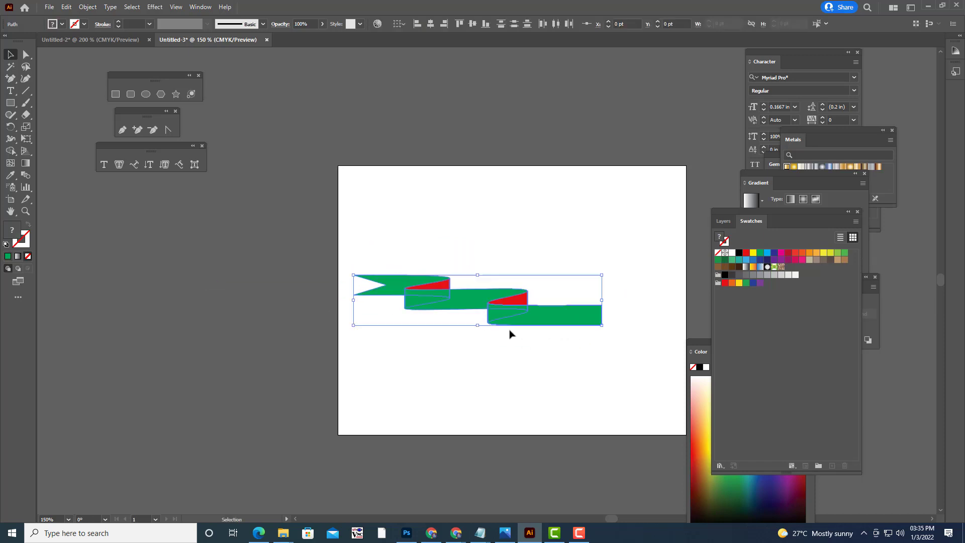
Step: Make the ribbon narrower and taller and shift it further left
{"action": "left_click_drag", "start_coordinate": [355, 303], "coordinate": [436, 303]}
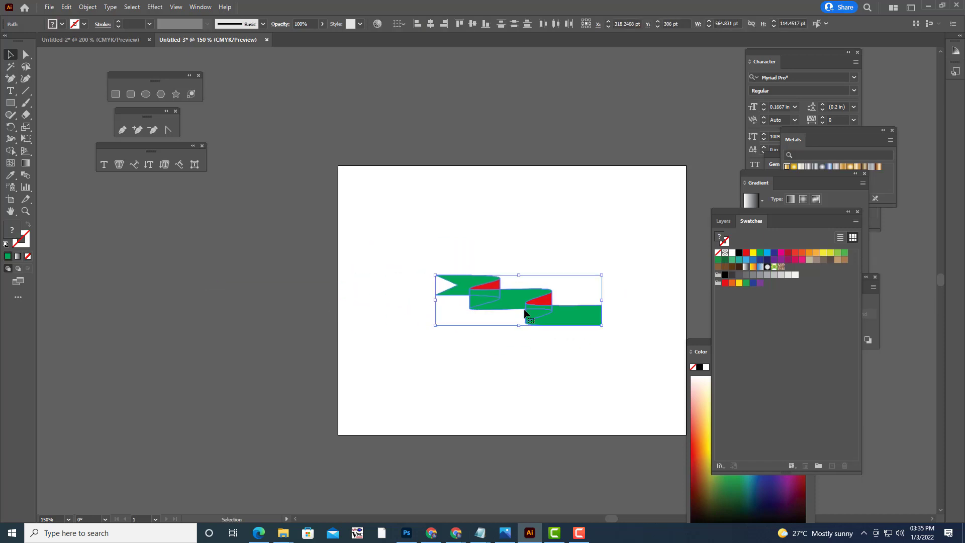
{"action": "mouse_move", "coordinate": [540, 309]}
{"action": "left_mouse_down"}
{"action": "mouse_move", "coordinate": [487, 308]}
{"action": "mouse_move", "coordinate": [495, 305]}
{"action": "left_mouse_up"}
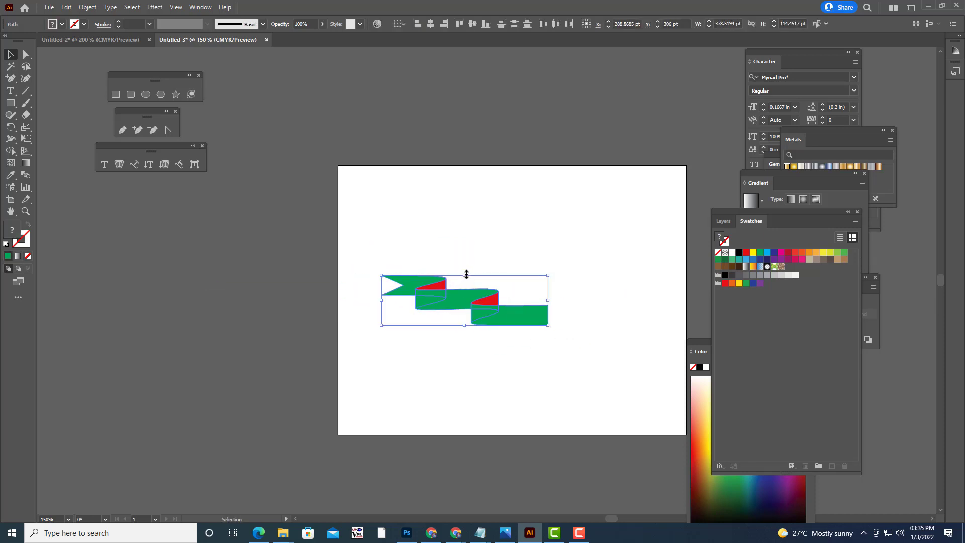
{"action": "left_click_drag", "start_coordinate": [466, 274], "coordinate": [467, 256]}
{"action": "left_click_drag", "start_coordinate": [502, 309], "coordinate": [488, 309]}
{"action": "left_click", "coordinate": [623, 274]}
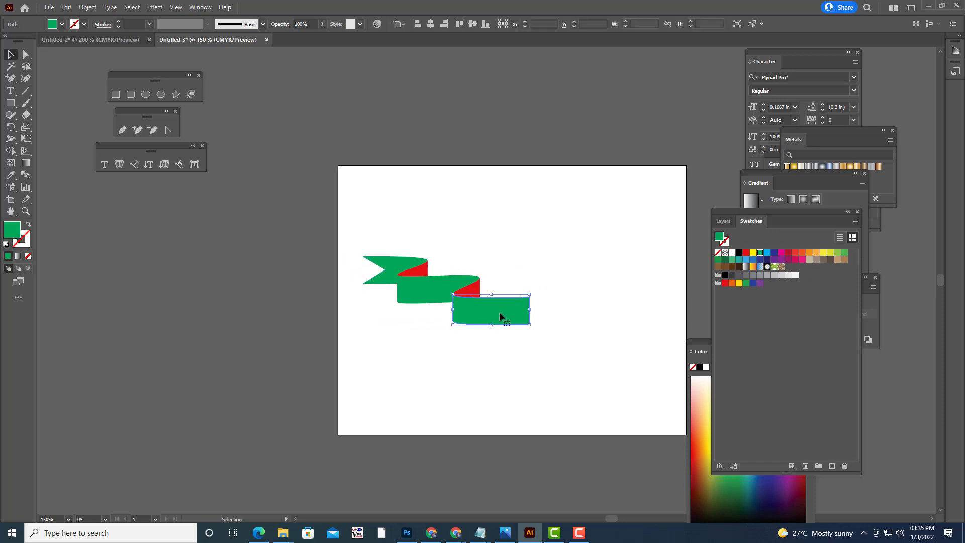
{"action": "left_click_drag", "start_coordinate": [353, 237], "coordinate": [528, 360]}
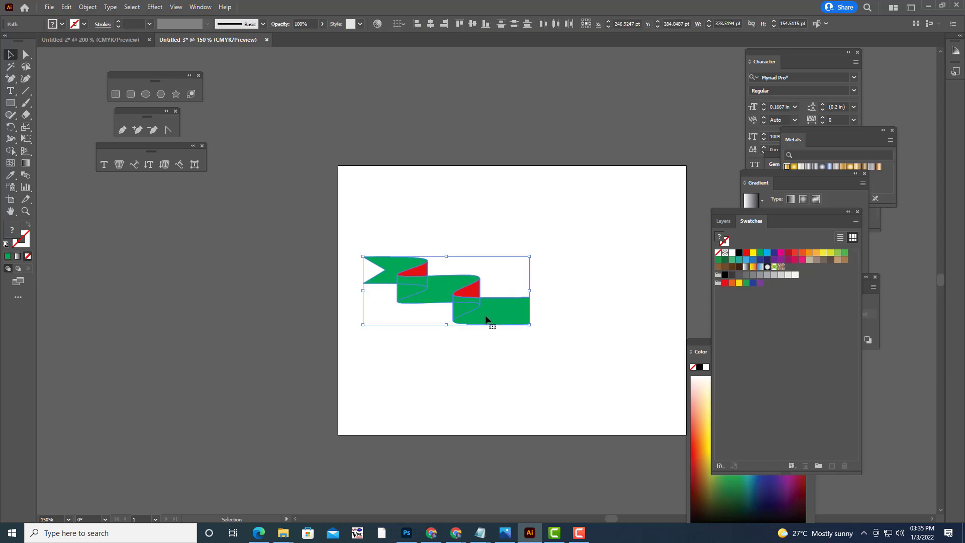
Step: Duplicate the ribbon, flip the copy horizontally, and place it beside the original
{"action": "left_click_drag", "start_coordinate": [487, 319], "coordinate": [604, 275]}
{"action": "right_click", "coordinate": [605, 266]}
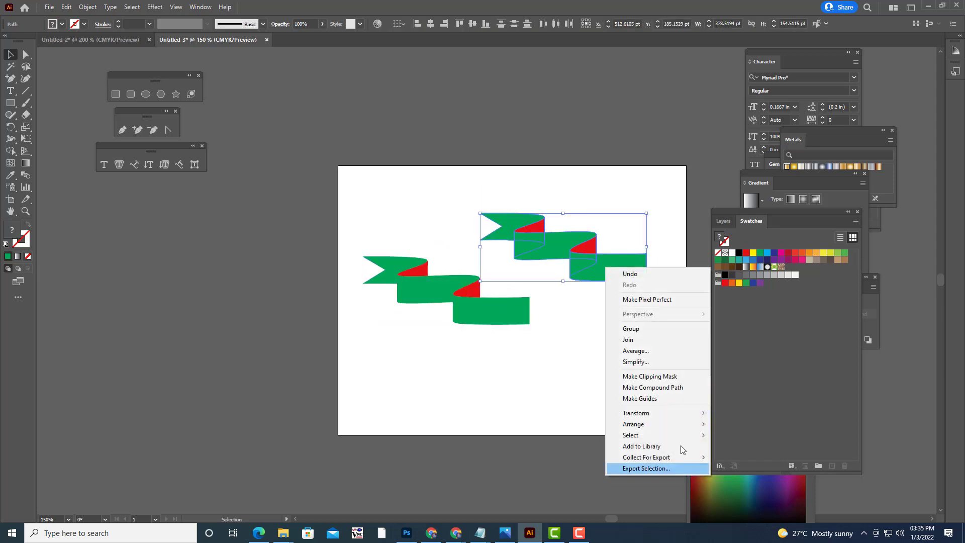
{"action": "mouse_move", "coordinate": [635, 413]}
{"action": "left_click", "coordinate": [736, 450]}
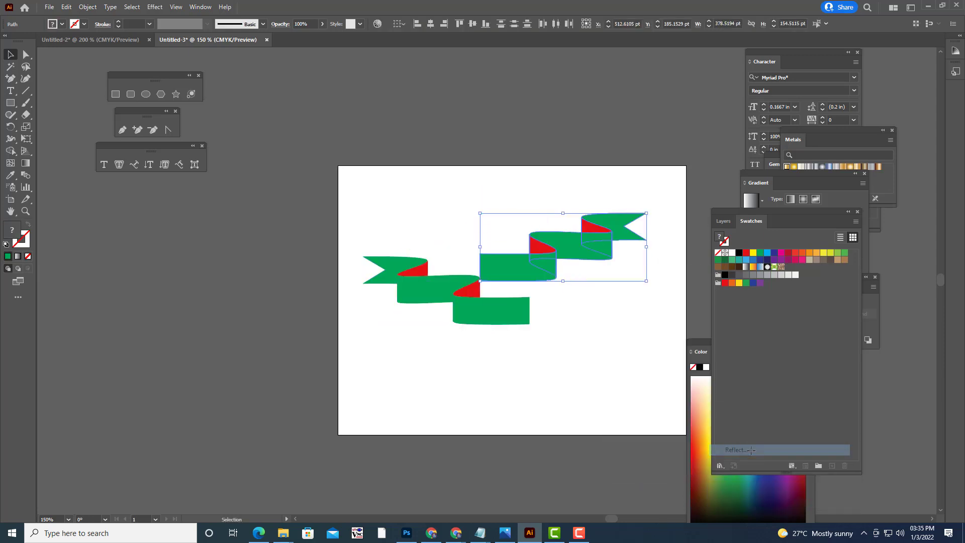
{"action": "left_click", "coordinate": [773, 215]}
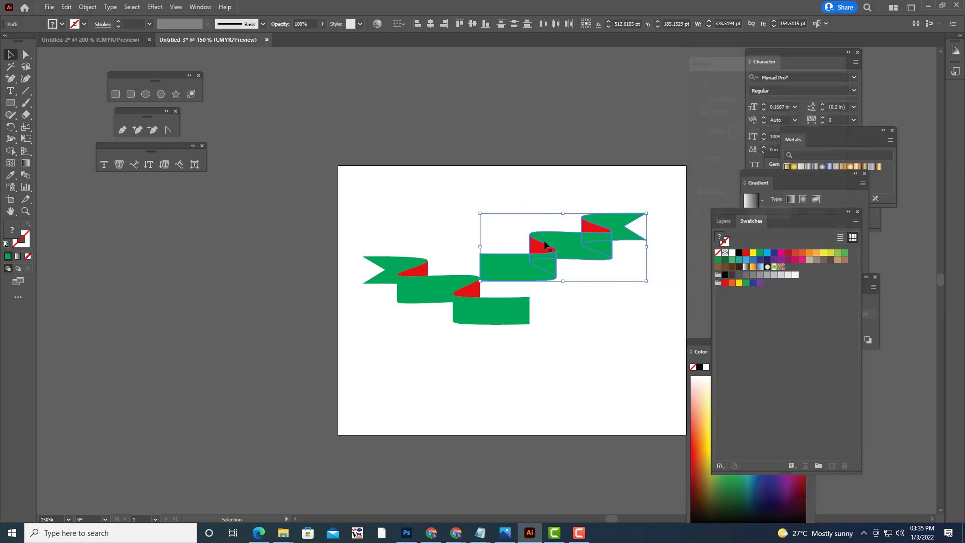
{"action": "left_click_drag", "start_coordinate": [526, 262], "coordinate": [574, 305]}
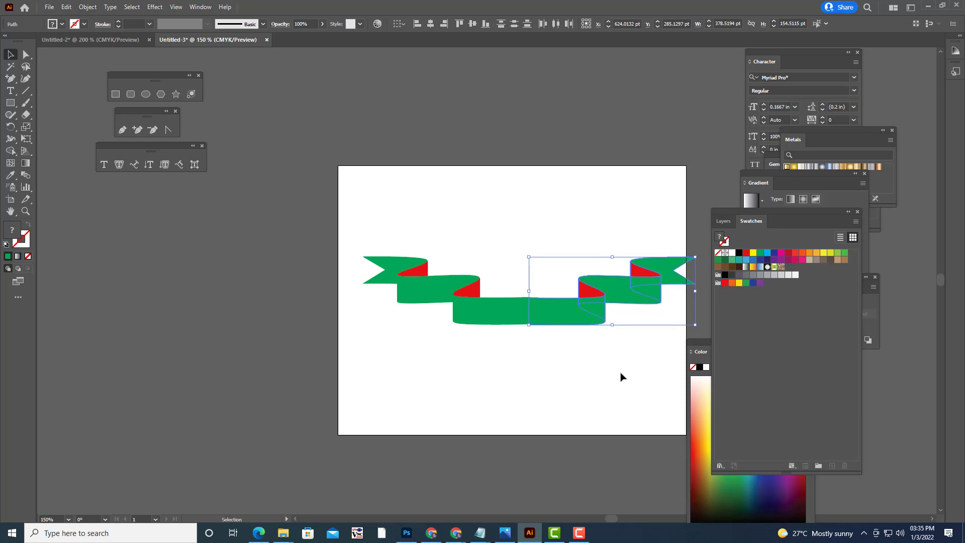
Step: Move the whole mirrored ribbon left and up to centre it on the page
{"action": "left_click", "coordinate": [612, 377]}
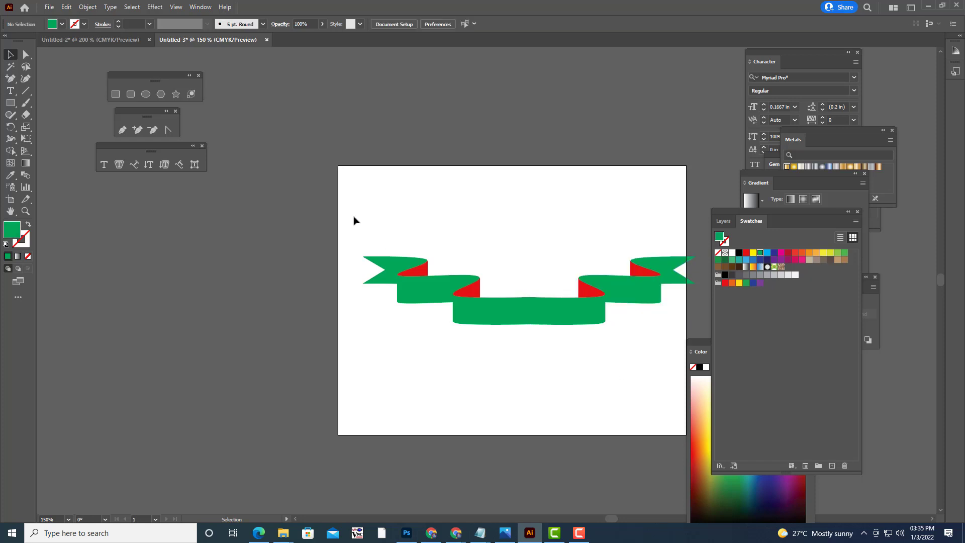
{"action": "left_click_drag", "start_coordinate": [351, 225], "coordinate": [688, 377]}
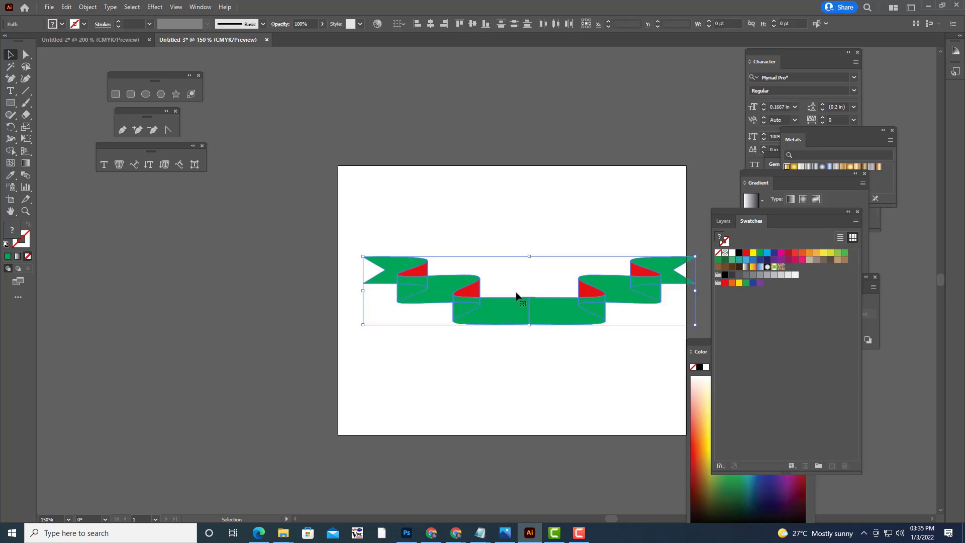
{"action": "mouse_move", "coordinate": [550, 303]}
{"action": "left_mouse_down"}
{"action": "mouse_move", "coordinate": [531, 307]}
{"action": "mouse_move", "coordinate": [518, 350]}
{"action": "left_mouse_up"}
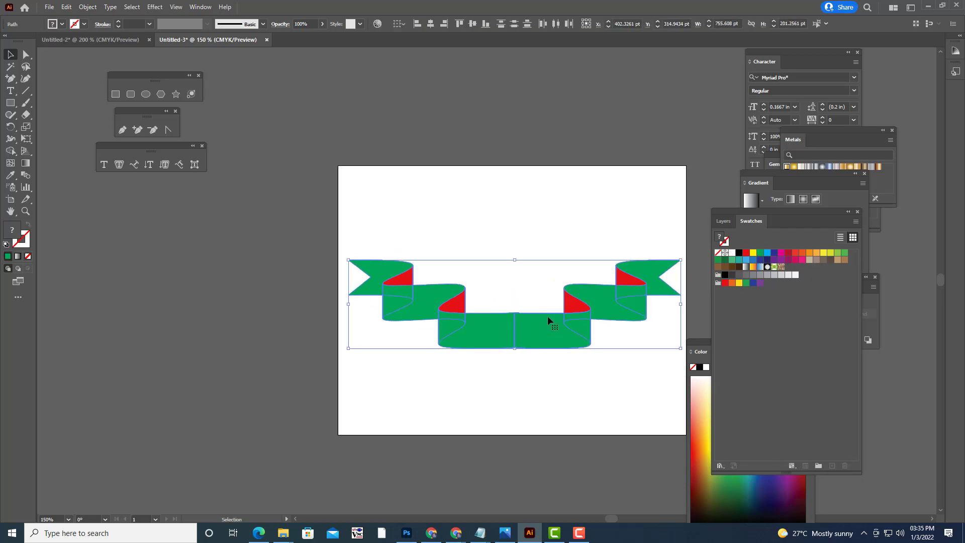
{"action": "left_click_drag", "start_coordinate": [548, 321], "coordinate": [550, 308]}
{"action": "key", "text": "ctrl+shift+a"}
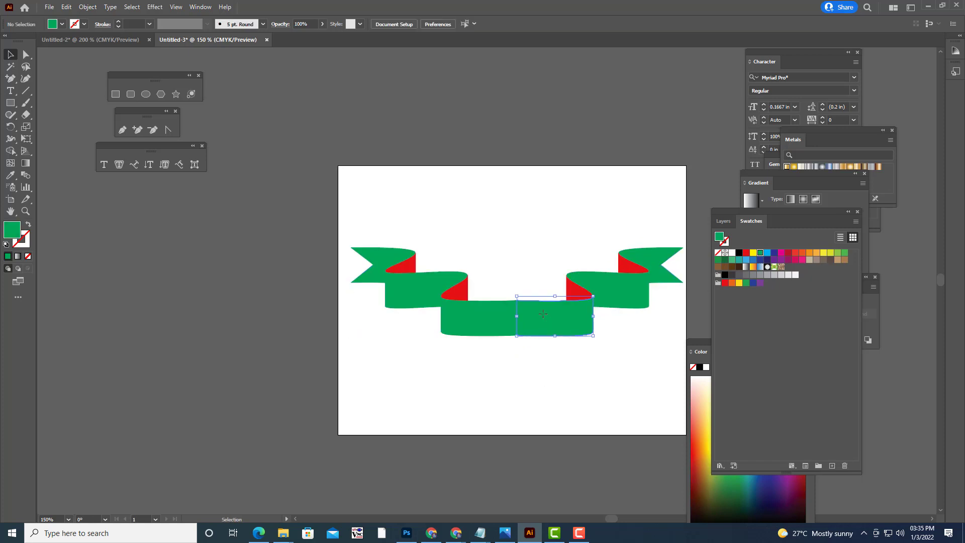
Step: Select both middle band halves and unite them with Pathfinder's Unite
{"action": "left_click", "coordinate": [543, 314]}
{"action": "key", "text": "ctrl+equal"}
{"action": "key", "text": "ctrl+equal"}
{"action": "key", "text": "ctrl+equal"}
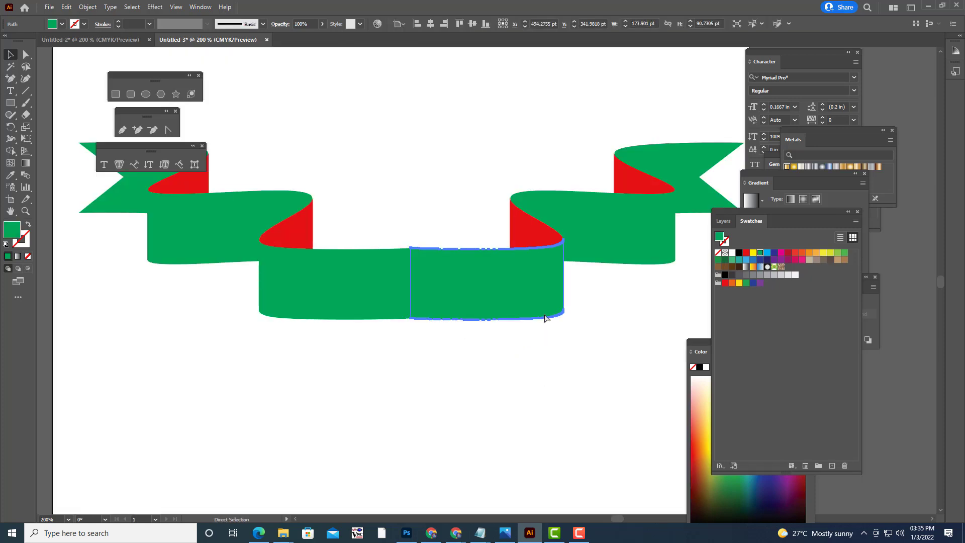
{"action": "key", "text": "ctrl+equal"}
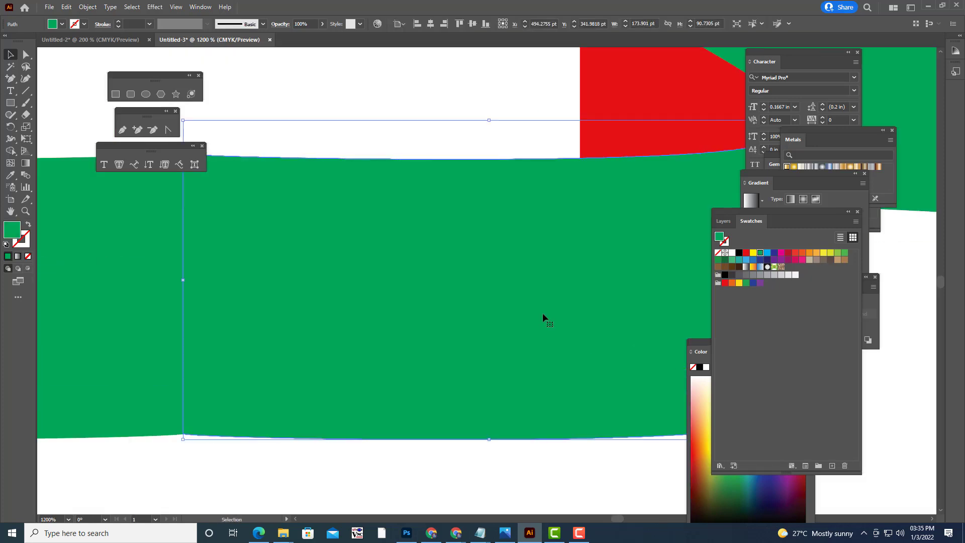
{"action": "mouse_move", "coordinate": [463, 310]}
{"action": "left_mouse_down"}
{"action": "mouse_move", "coordinate": [622, 334]}
{"action": "mouse_move", "coordinate": [601, 324]}
{"action": "left_mouse_up"}
{"action": "key", "text": "v"}
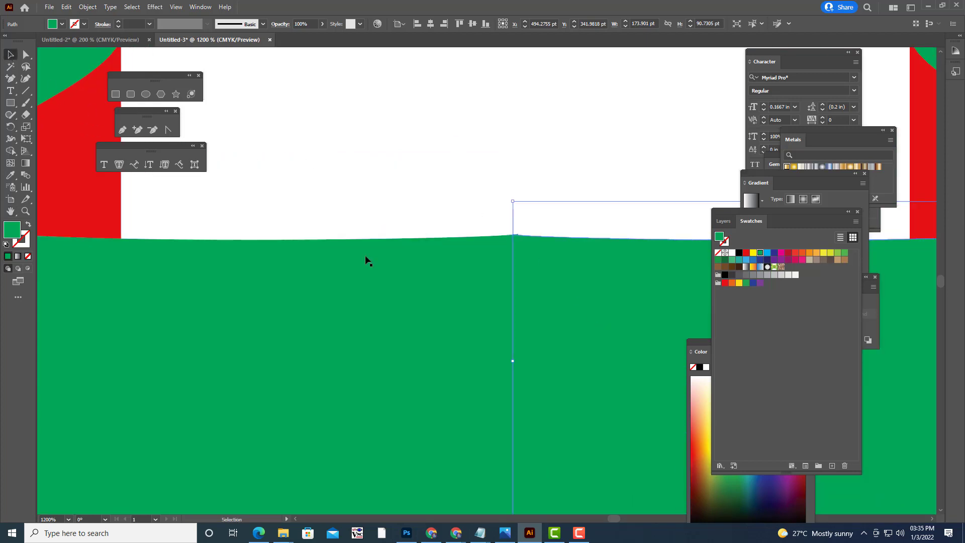
{"action": "left_click", "coordinate": [576, 291], "text": "shift"}
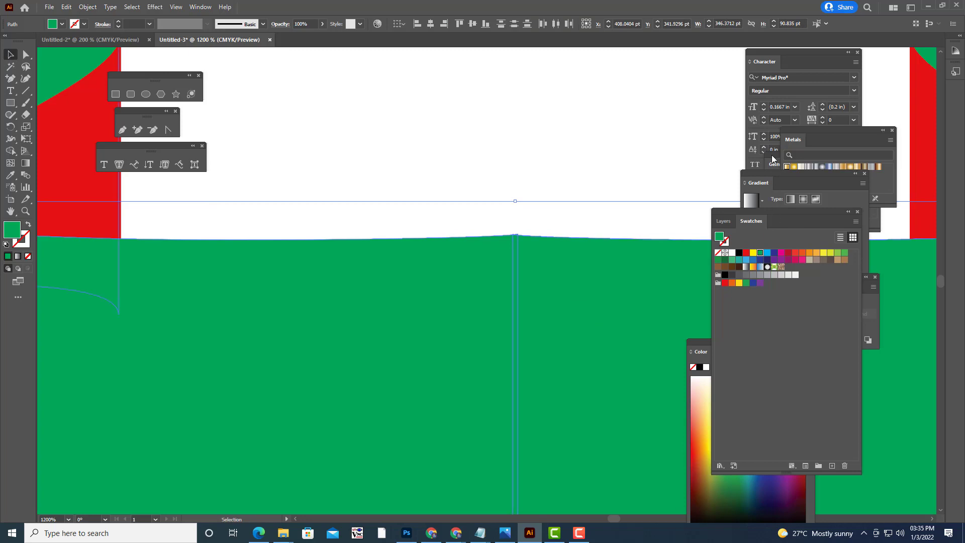
{"action": "left_click", "coordinate": [872, 313]}
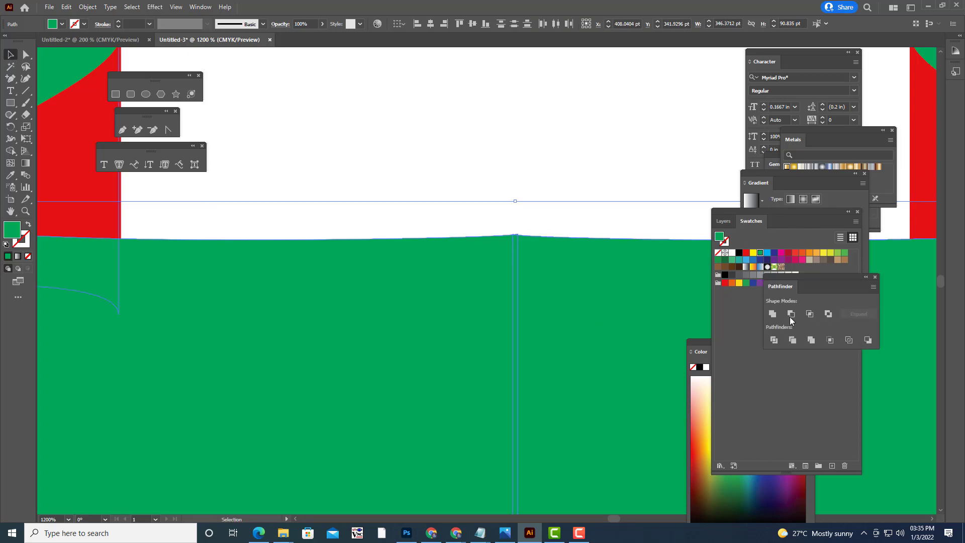
{"action": "left_click", "coordinate": [773, 314]}
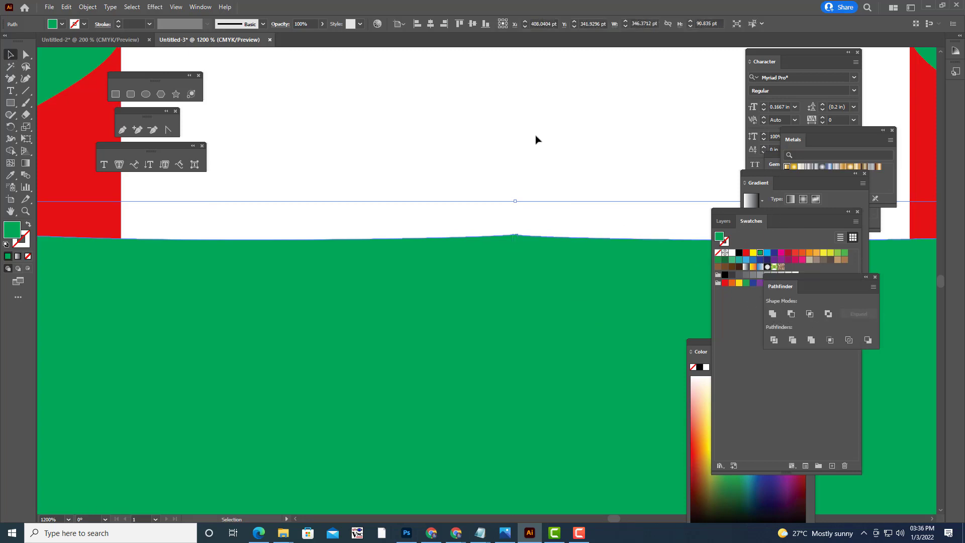
{"action": "left_click", "coordinate": [598, 151]}
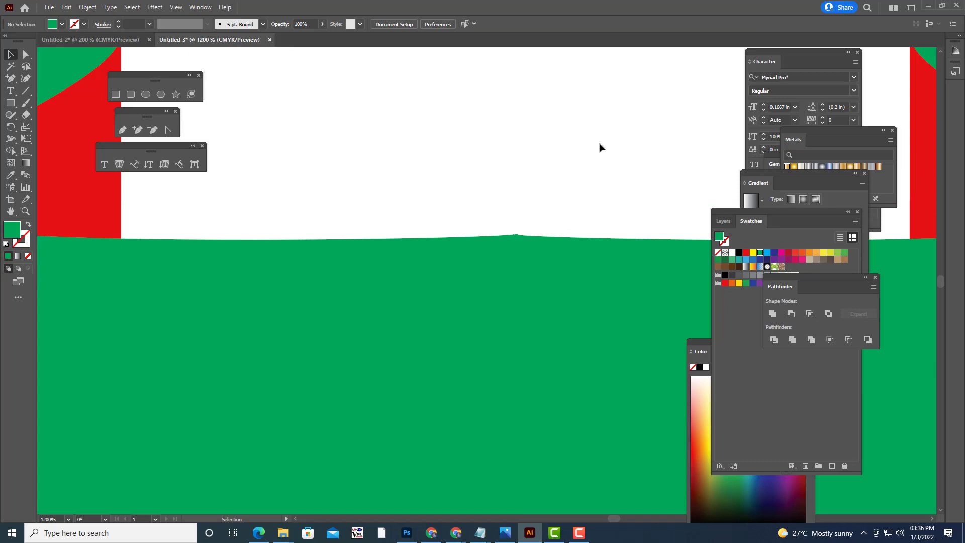
{"action": "key", "text": "ctrl+minus"}
{"action": "key", "text": "ctrl+minus"}
{"action": "key", "text": "ctrl+minus"}
{"action": "key", "text": "ctrl+minus"}
{"action": "key", "text": "ctrl+minus"}
{"action": "key", "text": "ctrl+plus"}
Step: Select the merged band with Direct Selection to expose the anchors at the centre bump
{"action": "key", "text": "ctrl+plus"}
{"action": "key", "text": "ctrl+plus"}
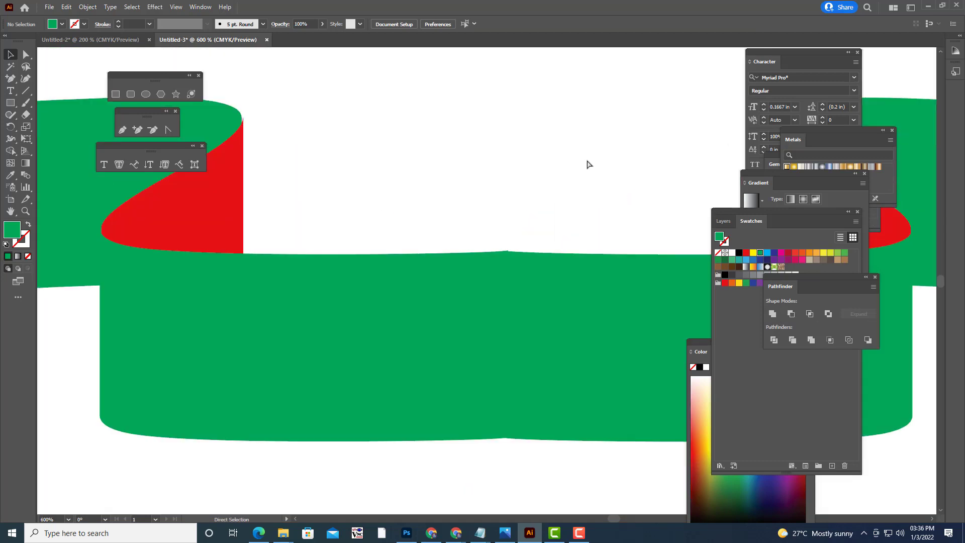
{"action": "key", "text": "ctrl+plus"}
{"action": "key", "text": "ctrl+plus"}
{"action": "key", "text": "ctrl+plus"}
{"action": "key", "text": "ctrl+plus"}
{"action": "left_click", "coordinate": [602, 193]}
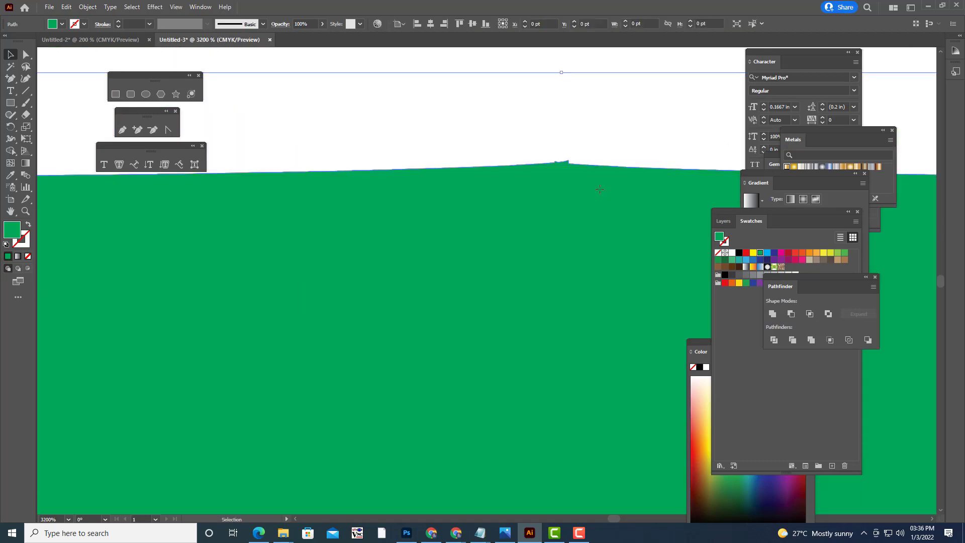
{"action": "left_click", "coordinate": [26, 54]}
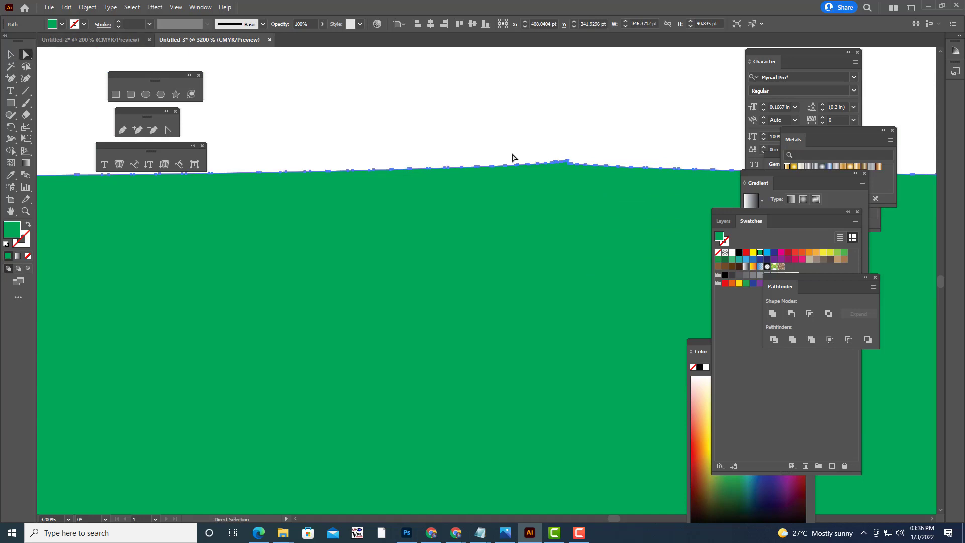
{"action": "left_click", "coordinate": [592, 163]}
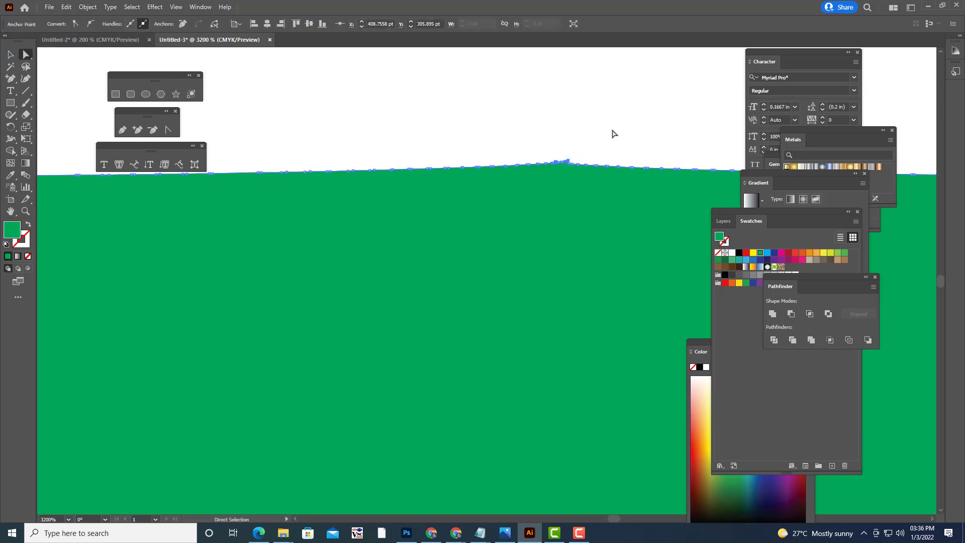
{"action": "scroll", "coordinate": [614, 132], "scroll_direction": "up", "scroll_amount": 2}
{"action": "scroll", "coordinate": [614, 131], "scroll_direction": "up", "scroll_amount": 2}
{"action": "scroll", "coordinate": [578, 171], "scroll_direction": "up", "scroll_amount": 2}
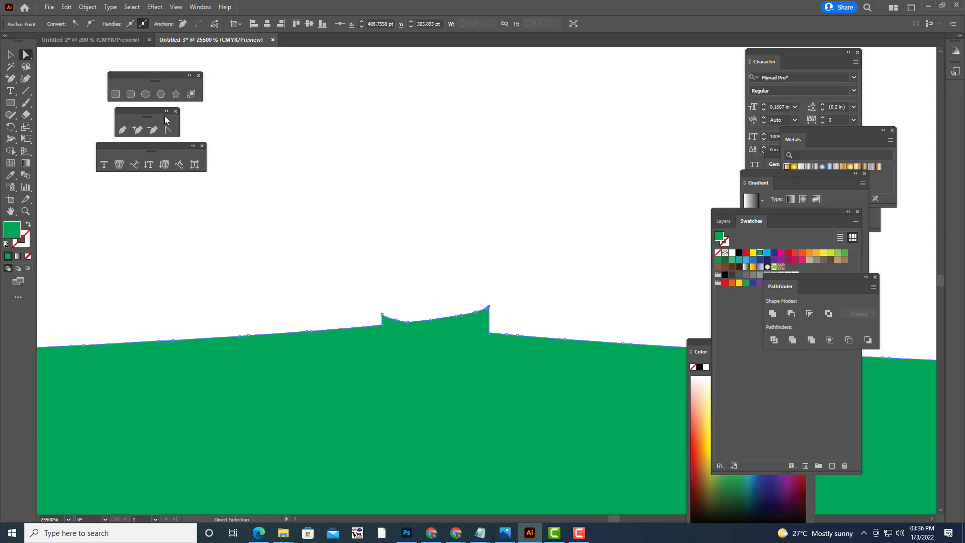
Step: Try deleting bump anchors with Delete Anchor Point, dismissing each missed-anchor warning
{"action": "left_click", "coordinate": [153, 131]}
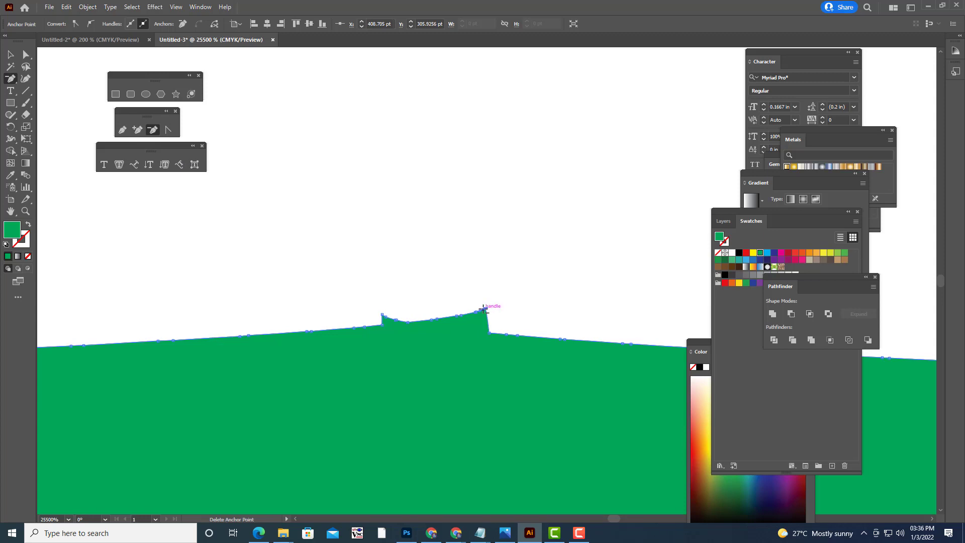
{"action": "left_click", "coordinate": [483, 310]}
{"action": "left_click", "coordinate": [553, 276]}
{"action": "left_click", "coordinate": [452, 315]}
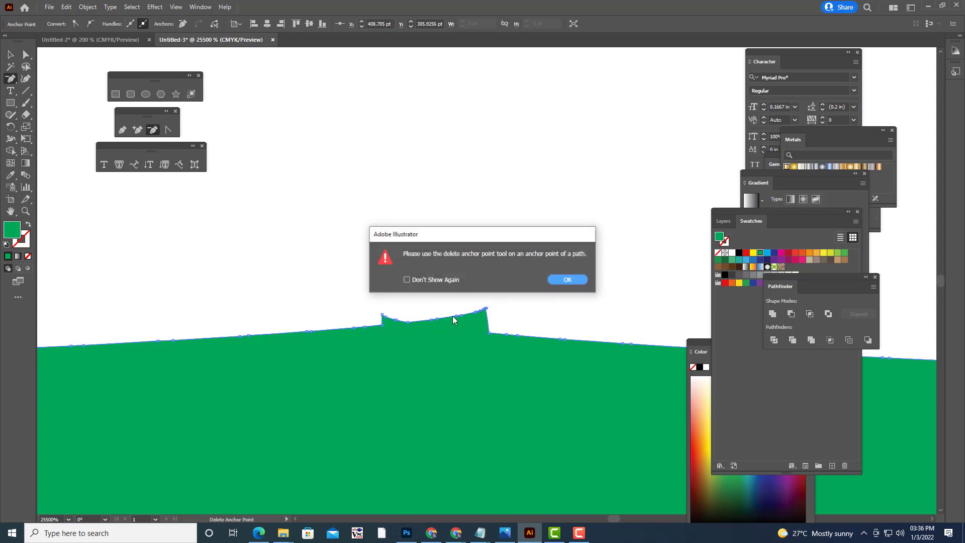
{"action": "left_click", "coordinate": [551, 282]}
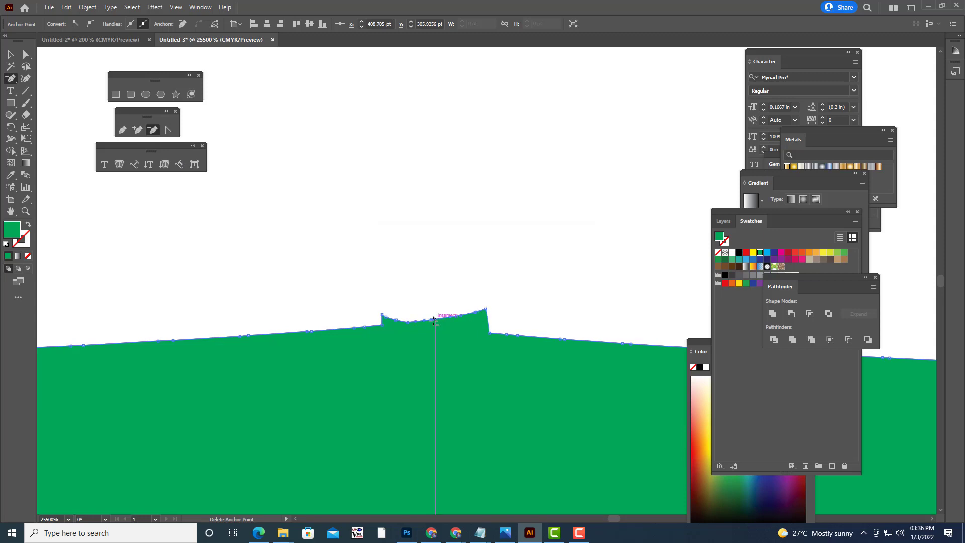
{"action": "left_click", "coordinate": [458, 317]}
{"action": "left_click", "coordinate": [560, 280]}
{"action": "left_click", "coordinate": [480, 308]}
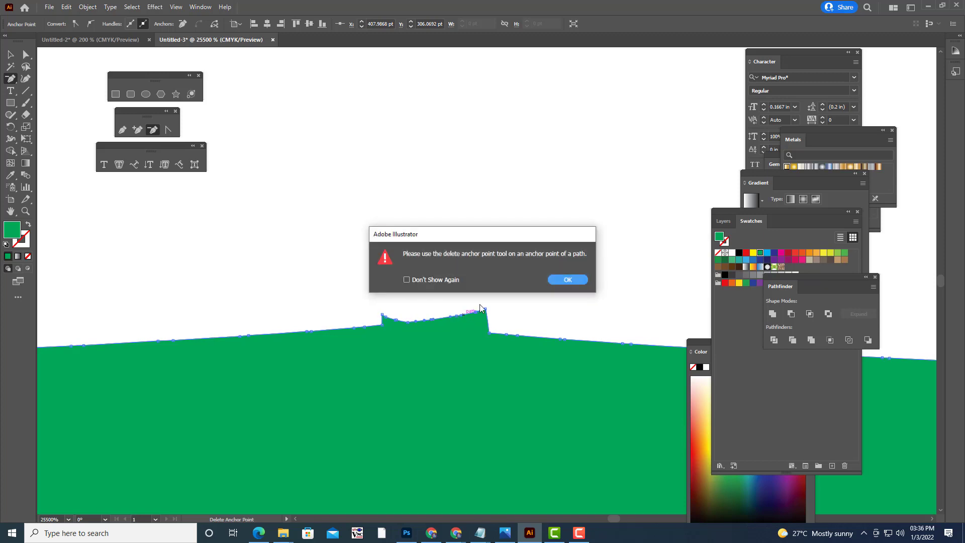
{"action": "left_click", "coordinate": [560, 280]}
Step: Zoom in and delete the anchors forming the bump's right peak
{"action": "key", "text": "ctrl+plus"}
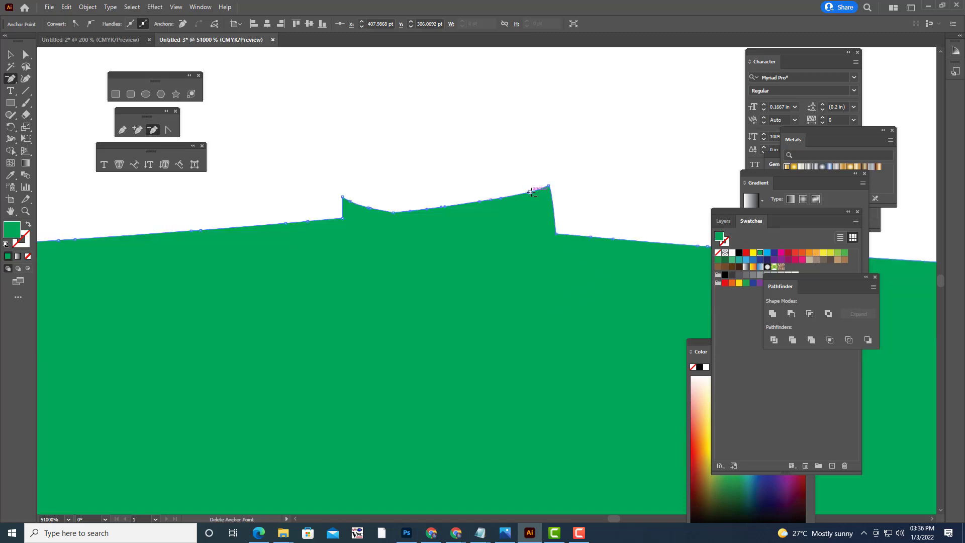
{"action": "left_click", "coordinate": [531, 191]}
{"action": "left_click", "coordinate": [549, 186]}
{"action": "left_click", "coordinate": [528, 192]}
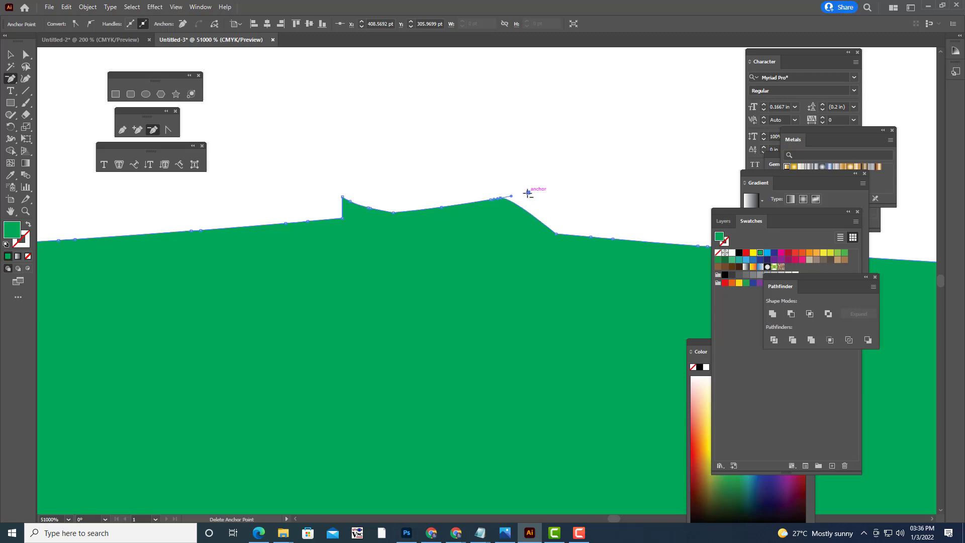
{"action": "left_click", "coordinate": [511, 196]}
{"action": "left_click", "coordinate": [491, 200]}
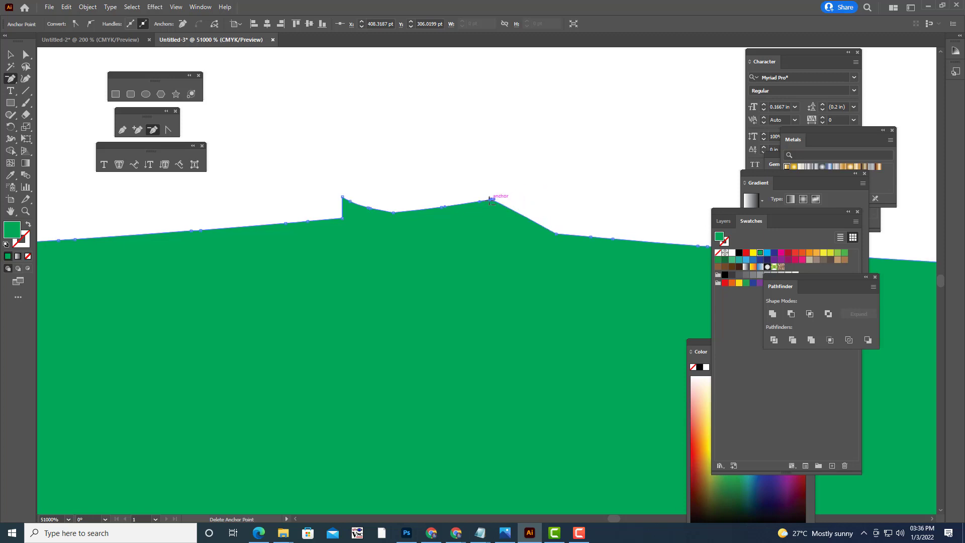
{"action": "left_click", "coordinate": [491, 200]}
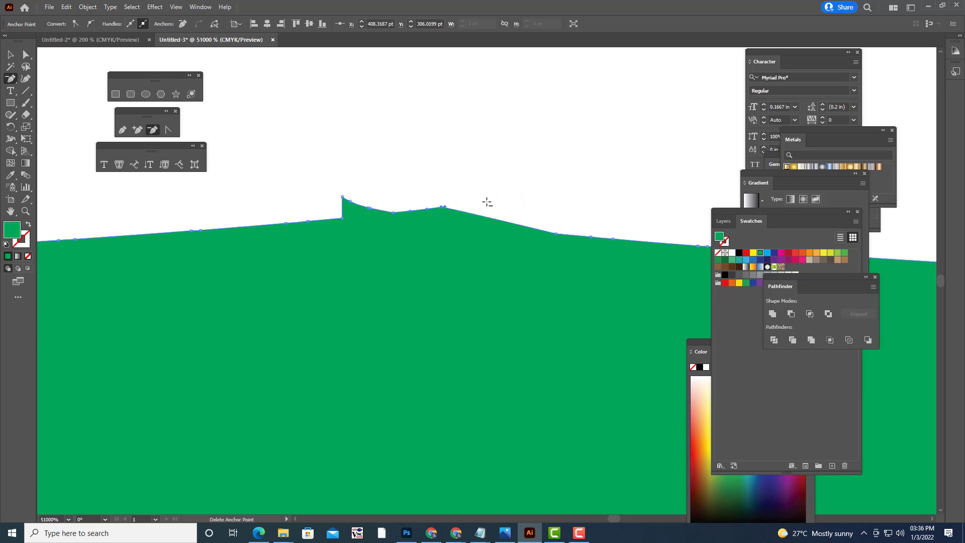
Step: Delete the remaining anchors between and at the left peak to flatten the edge
{"action": "left_click", "coordinate": [442, 207]}
{"action": "left_click", "coordinate": [426, 209]}
{"action": "left_click", "coordinate": [410, 211]}
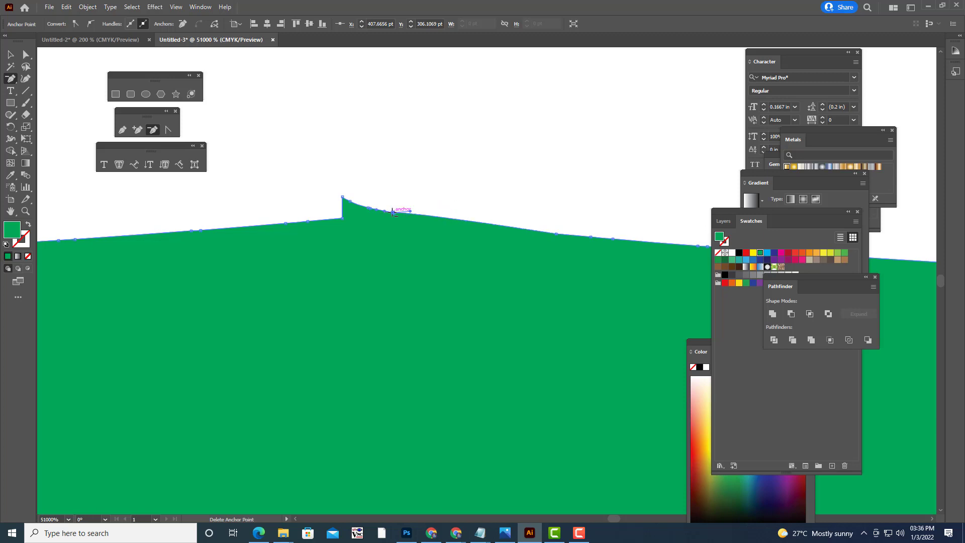
{"action": "left_click", "coordinate": [392, 211]}
{"action": "left_click_drag", "start_coordinate": [363, 206], "coordinate": [349, 199]}
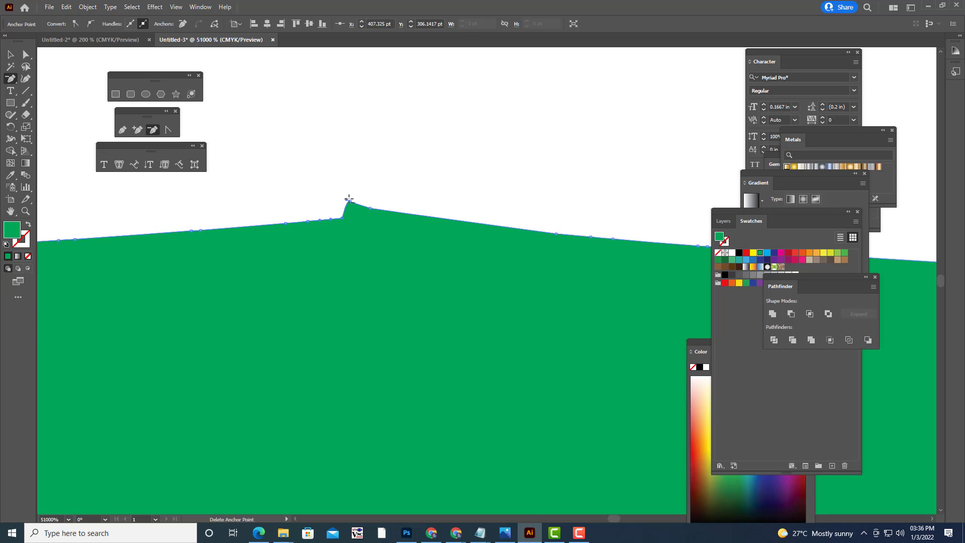
{"action": "left_click", "coordinate": [349, 199]}
{"action": "left_click", "coordinate": [371, 208]}
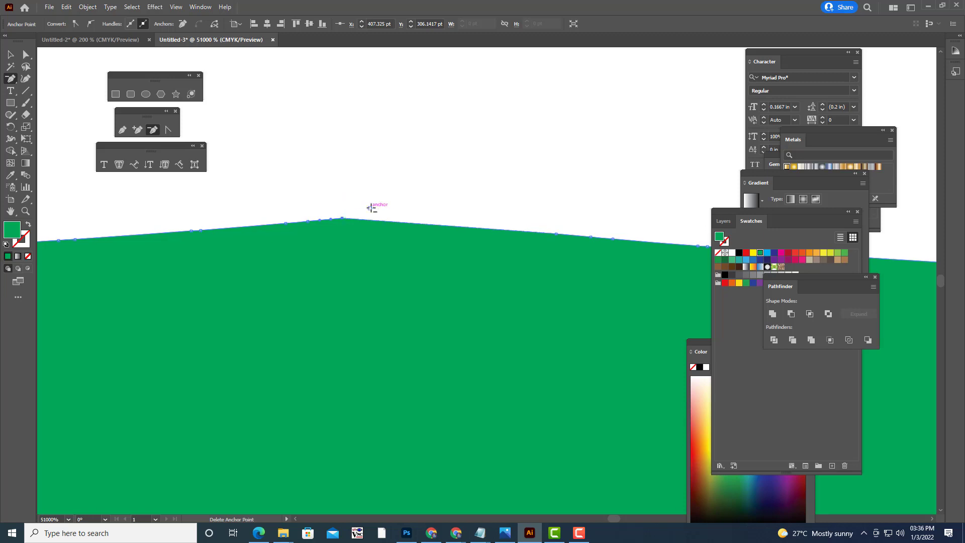
{"action": "left_click", "coordinate": [342, 218]}
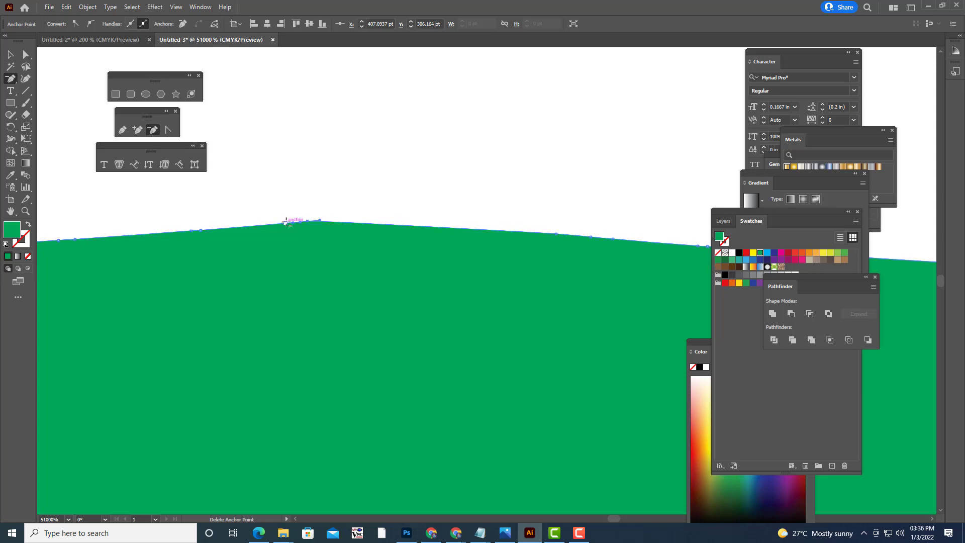
Step: Delete three stray anchors on the green band's top edge, then zoom out to the whole ribbon
{"action": "left_click", "coordinate": [307, 220]}
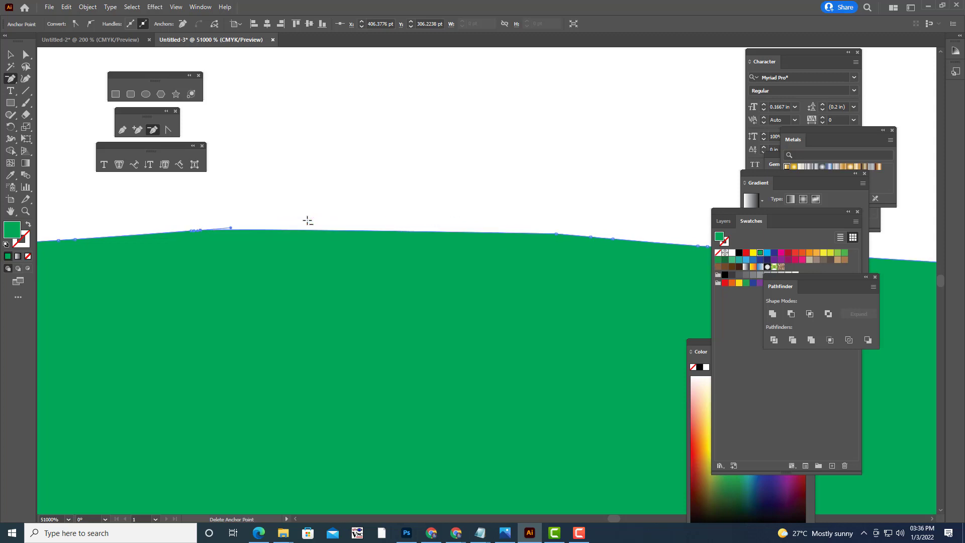
{"action": "left_click", "coordinate": [555, 233]}
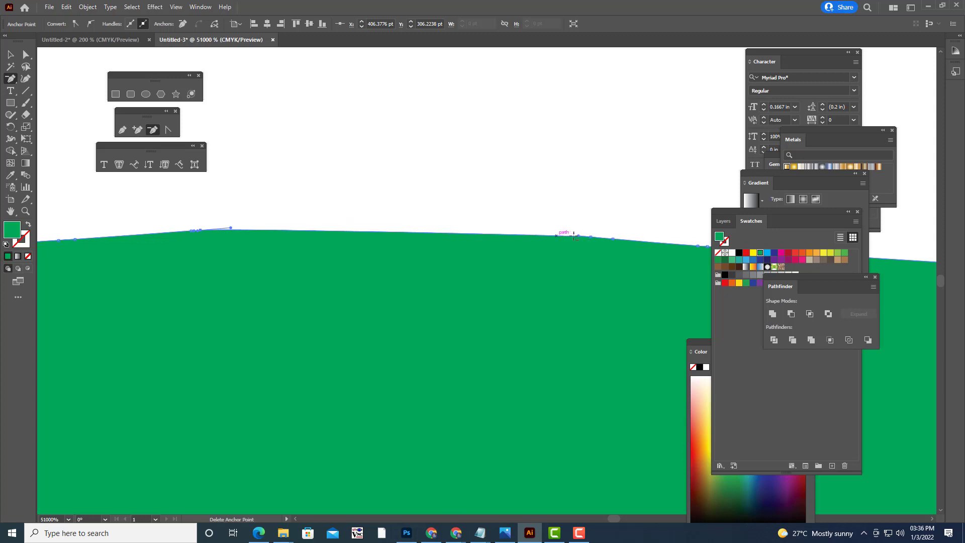
{"action": "left_click", "coordinate": [590, 237]}
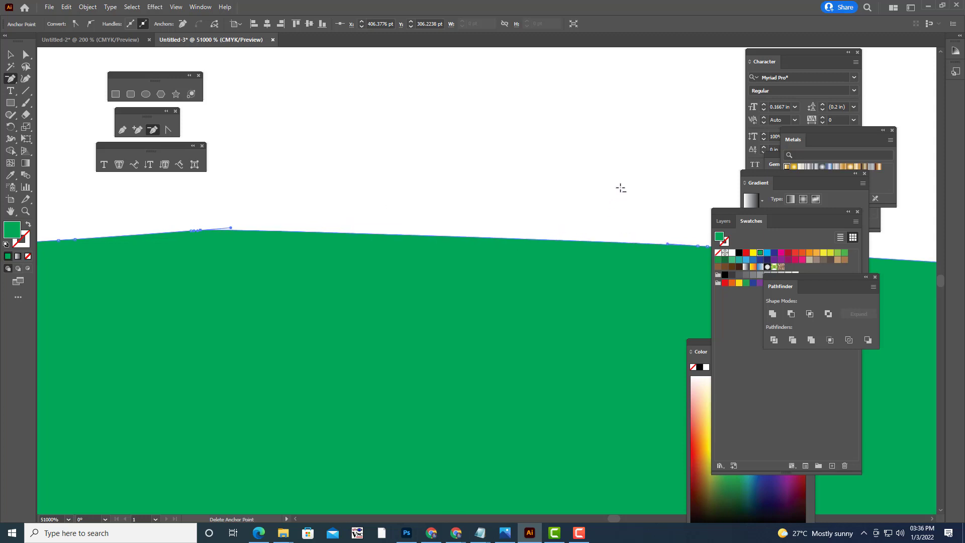
{"action": "key", "text": "ctrl+minus"}
{"action": "key", "text": "ctrl+minus"}
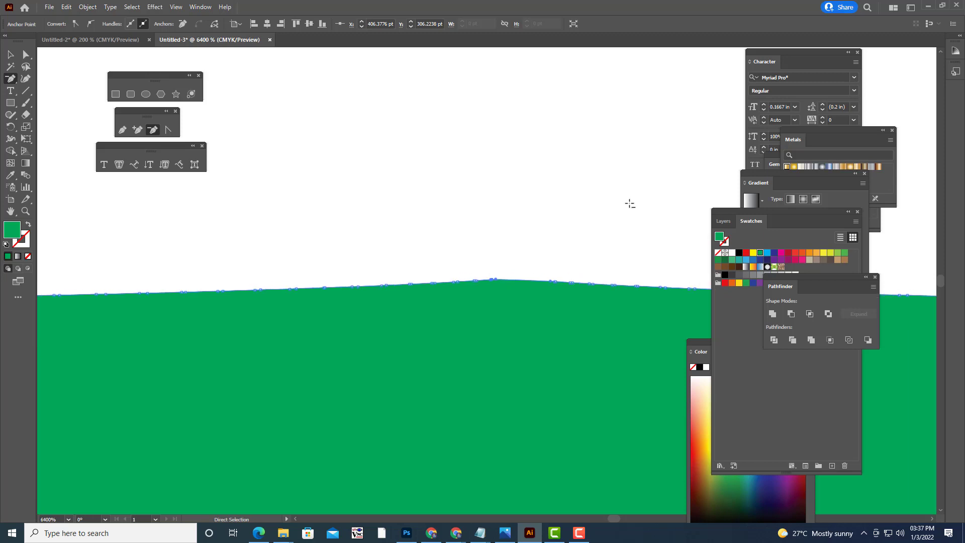
{"action": "key", "text": "ctrl+minus"}
{"action": "key", "text": "ctrl+minus"}
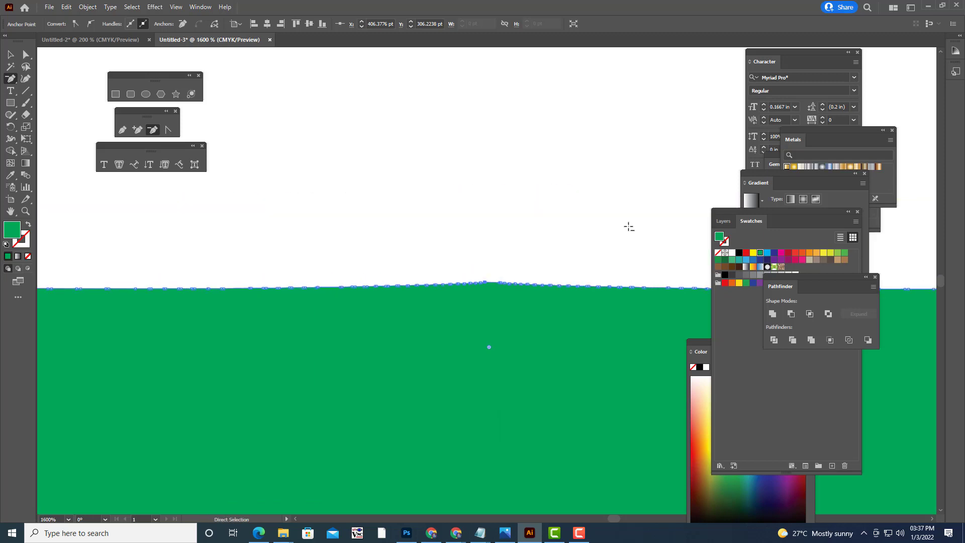
{"action": "key", "text": "ctrl+minus"}
{"action": "key", "text": "ctrl+minus"}
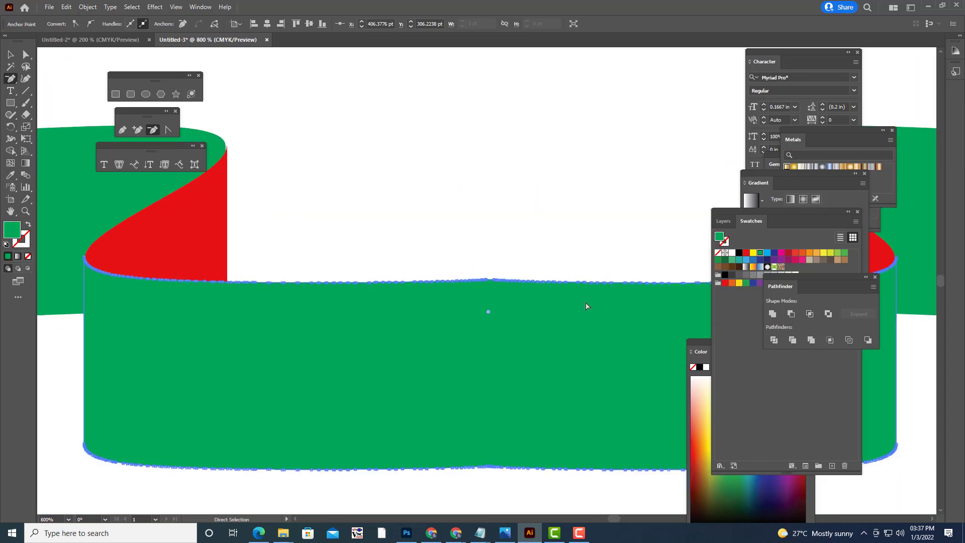
{"action": "key", "text": "ctrl+minus"}
{"action": "key", "text": "ctrl+minus"}
{"action": "key", "text": "ctrl+minus"}
{"action": "key", "text": "ctrl+minus"}
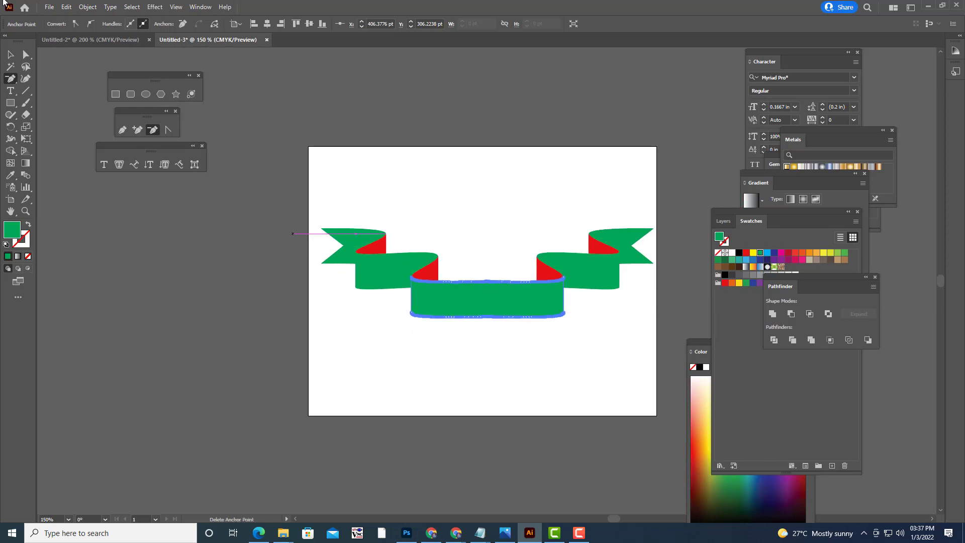
{"action": "left_click", "coordinate": [10, 55]}
Step: Move the Swatches panel aside and select the central green ribbon band
{"action": "left_click", "coordinate": [572, 120]}
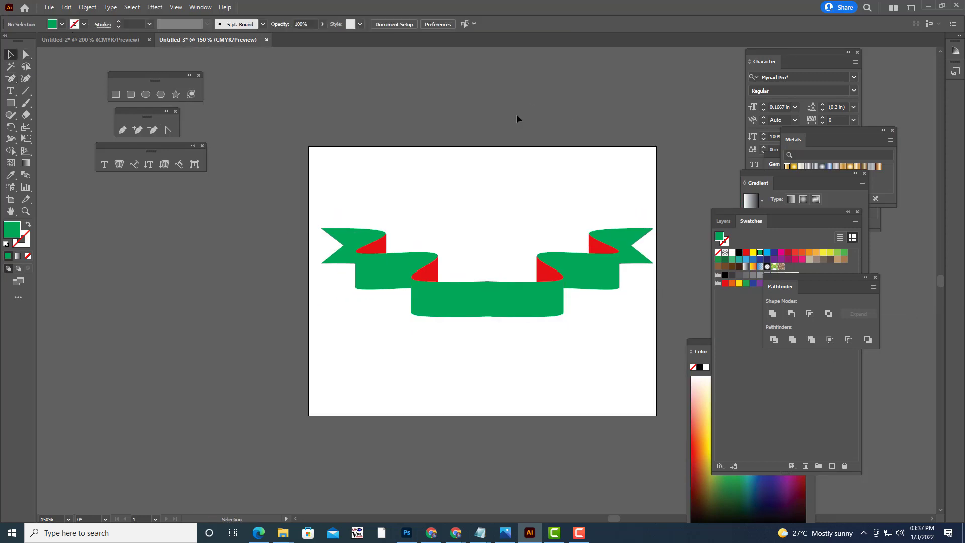
{"action": "left_click", "coordinate": [510, 295]}
{"action": "left_click", "coordinate": [576, 200]}
{"action": "left_click_drag", "start_coordinate": [748, 212], "coordinate": [676, 110]}
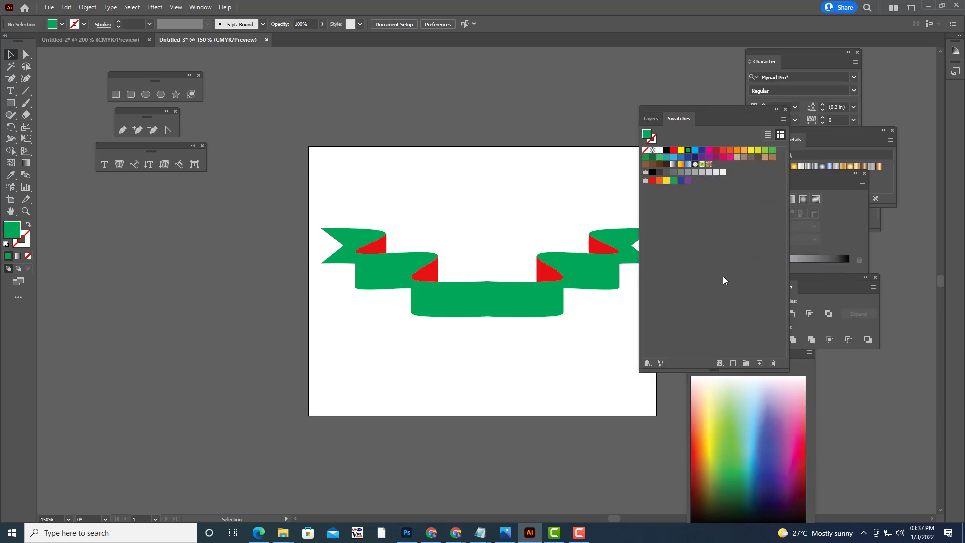
{"action": "left_click", "coordinate": [493, 306]}
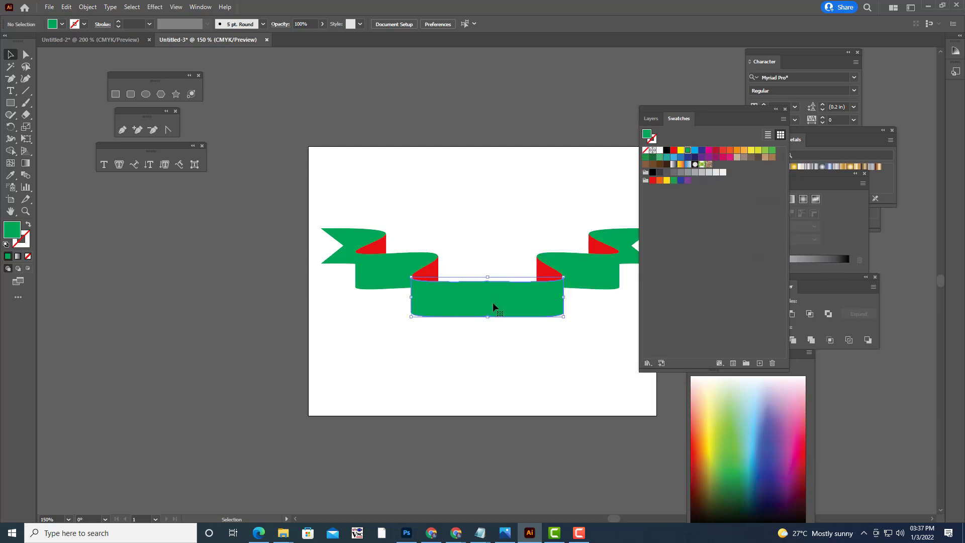
Step: Fill the central band with the blue gradient from the Gems and Jewels library
{"action": "left_click", "coordinate": [647, 363]}
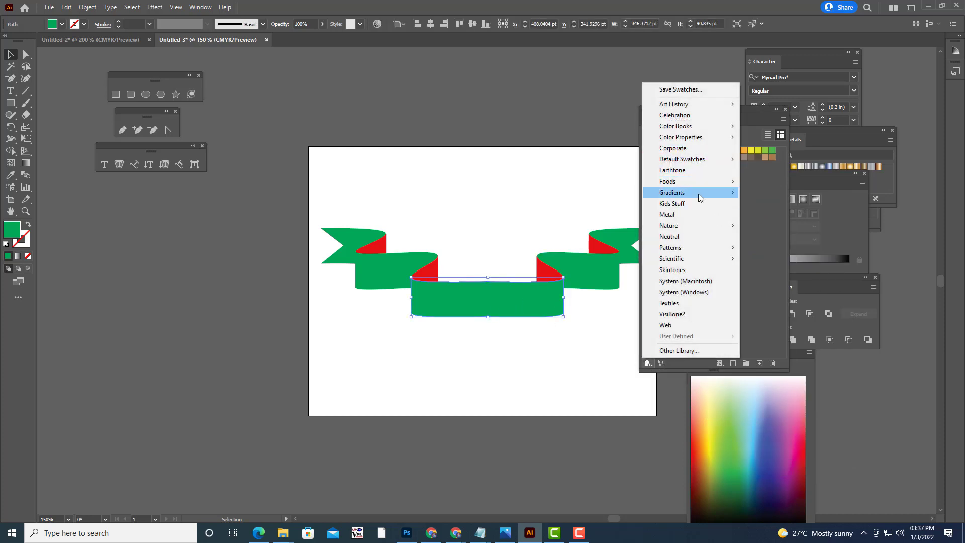
{"action": "mouse_move", "coordinate": [671, 192]}
{"action": "left_click", "coordinate": [784, 270]}
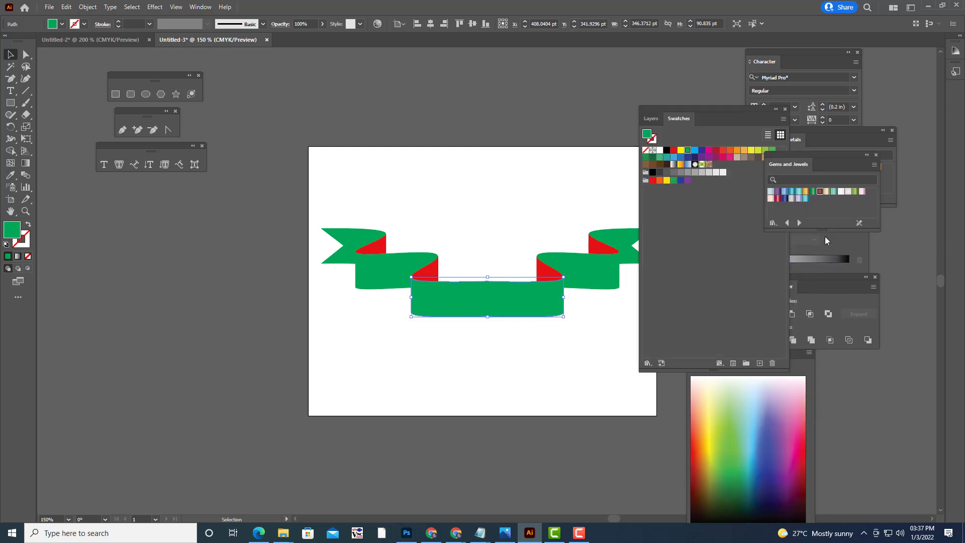
{"action": "left_click", "coordinate": [508, 325]}
{"action": "left_click", "coordinate": [784, 199]}
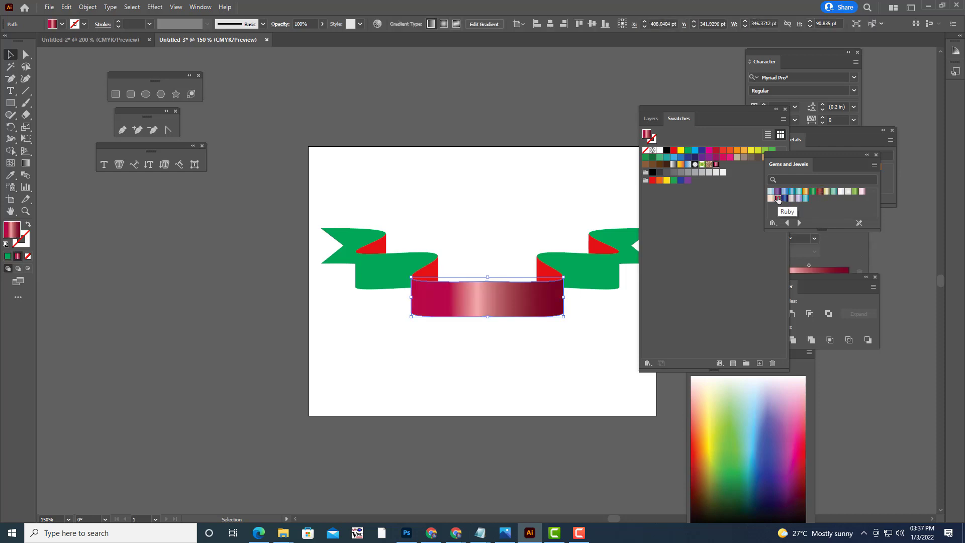
{"action": "left_click", "coordinate": [784, 199]}
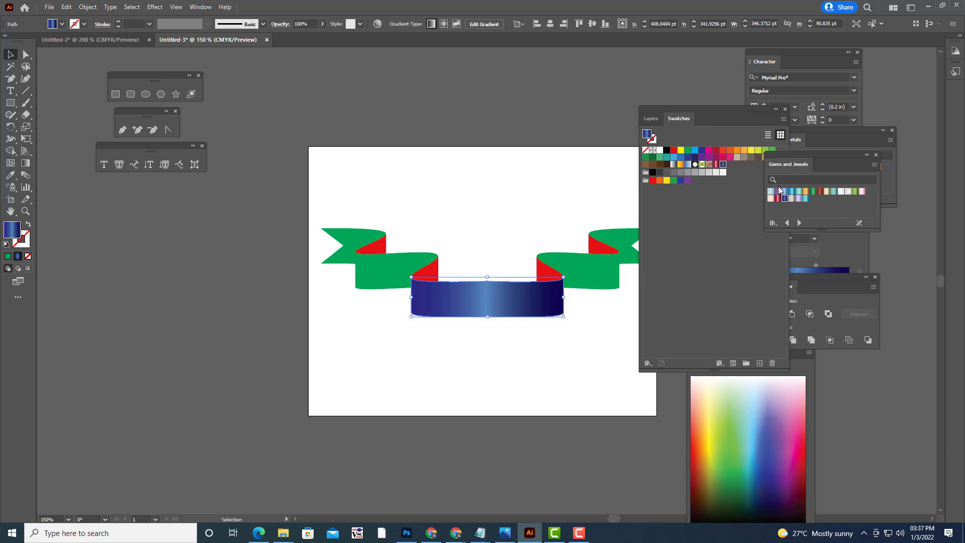
{"action": "left_click", "coordinate": [419, 284]}
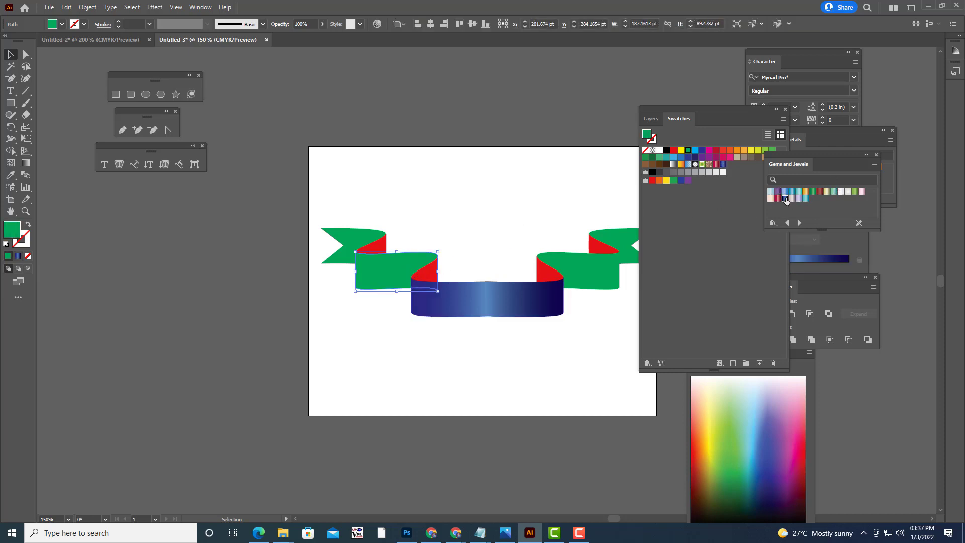
Step: Apply the blue Gems and Jewels gradient to the left and right segments and both flag ends
{"action": "left_click", "coordinate": [784, 199]}
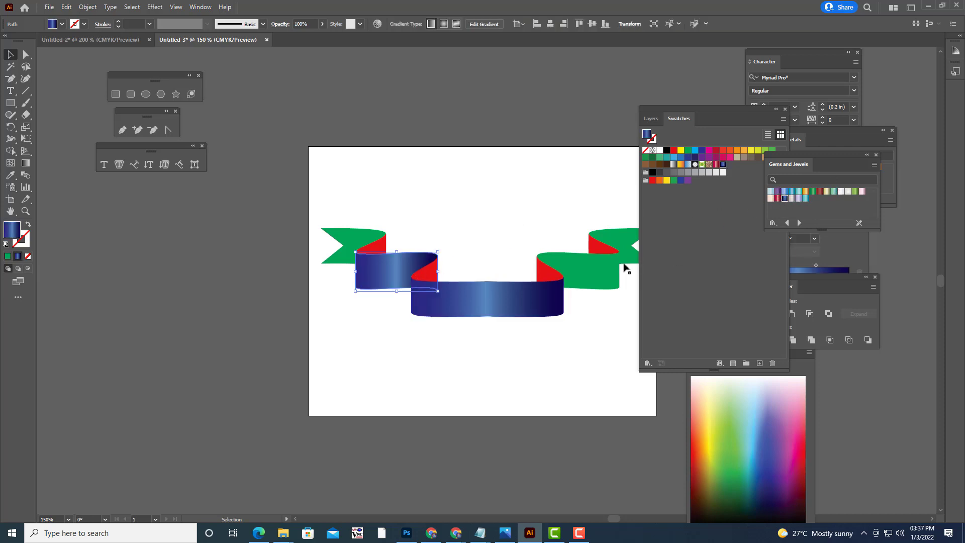
{"action": "left_click", "coordinate": [355, 240]}
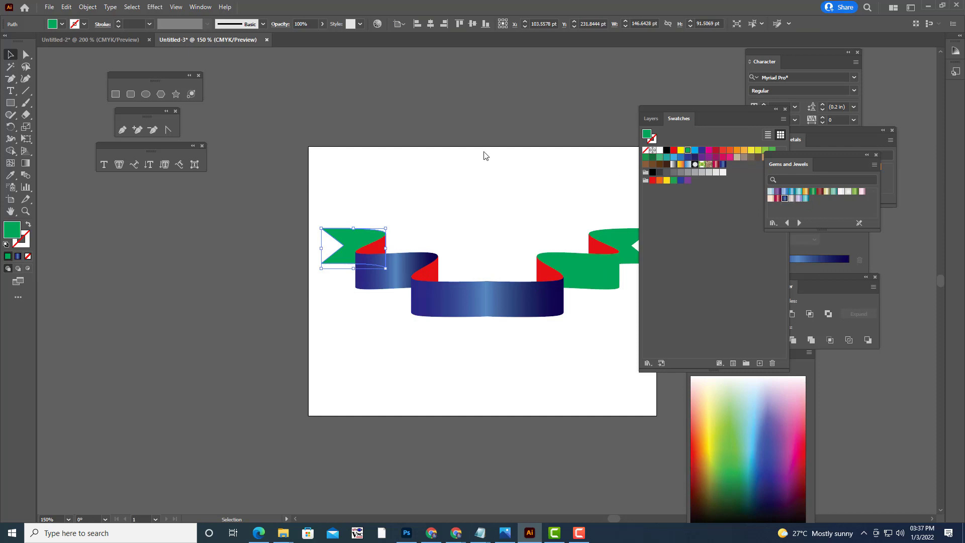
{"action": "key", "text": "period"}
{"action": "left_click", "coordinate": [493, 179]}
{"action": "left_click", "coordinate": [625, 236]}
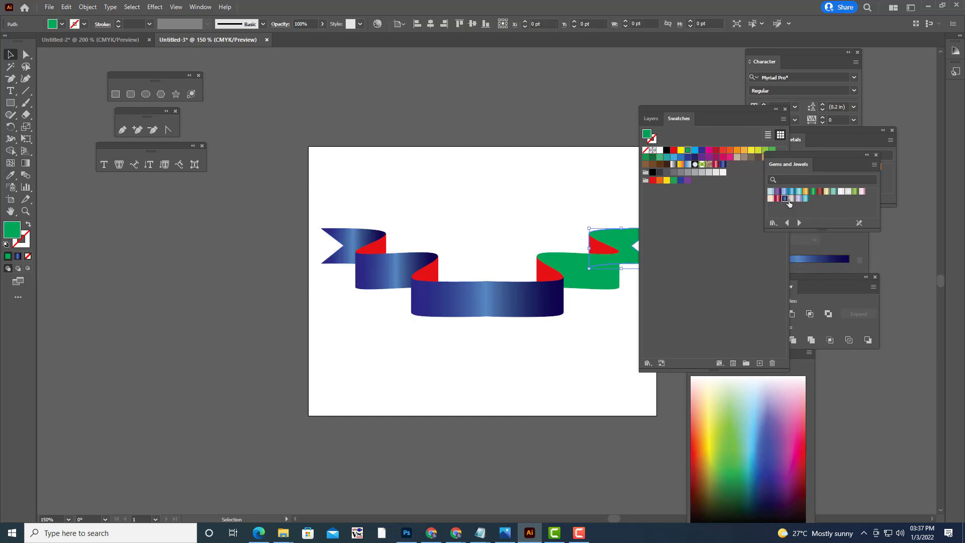
{"action": "left_click", "coordinate": [785, 199]}
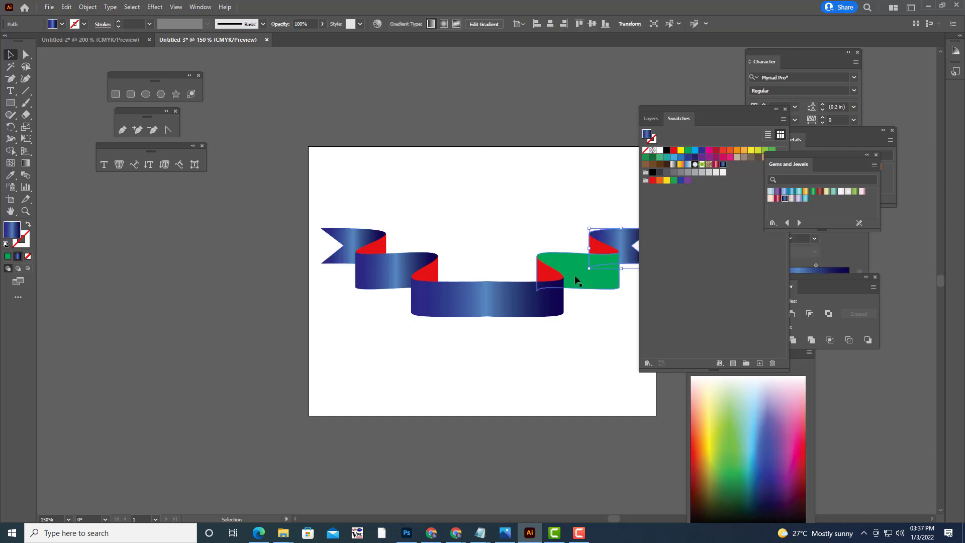
{"action": "left_click", "coordinate": [578, 279]}
{"action": "left_click", "coordinate": [785, 200]}
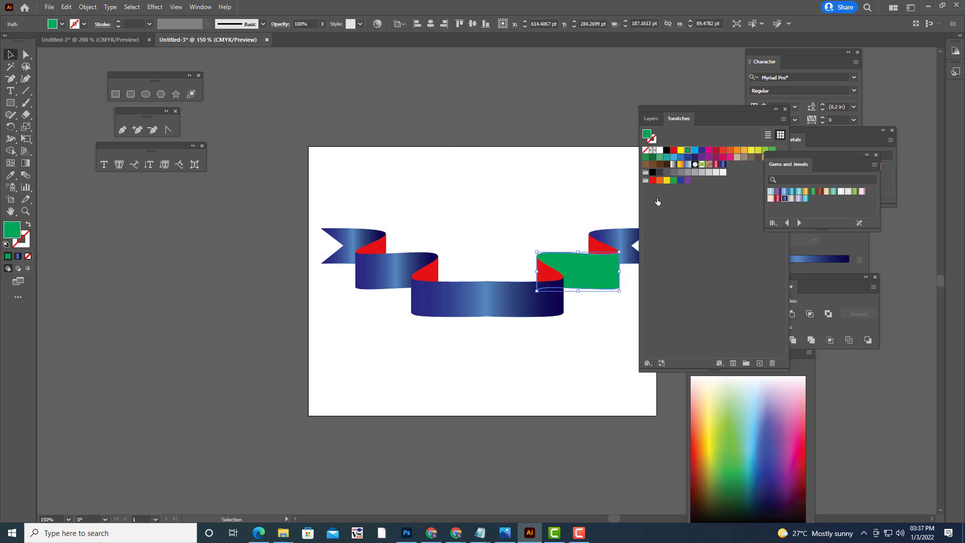
{"action": "left_click", "coordinate": [551, 187]}
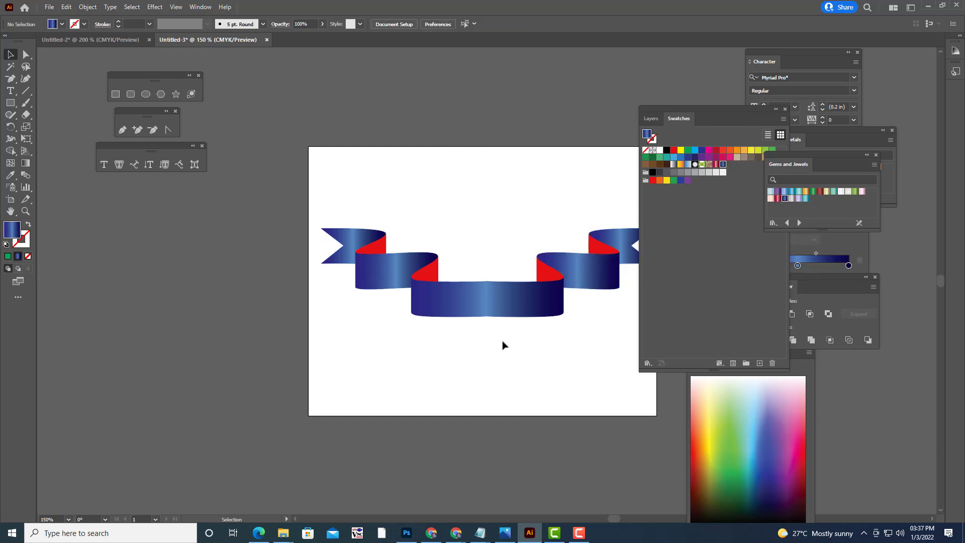
Step: Give the four red folds the green gradient swatch
{"action": "left_click", "coordinate": [432, 274]}
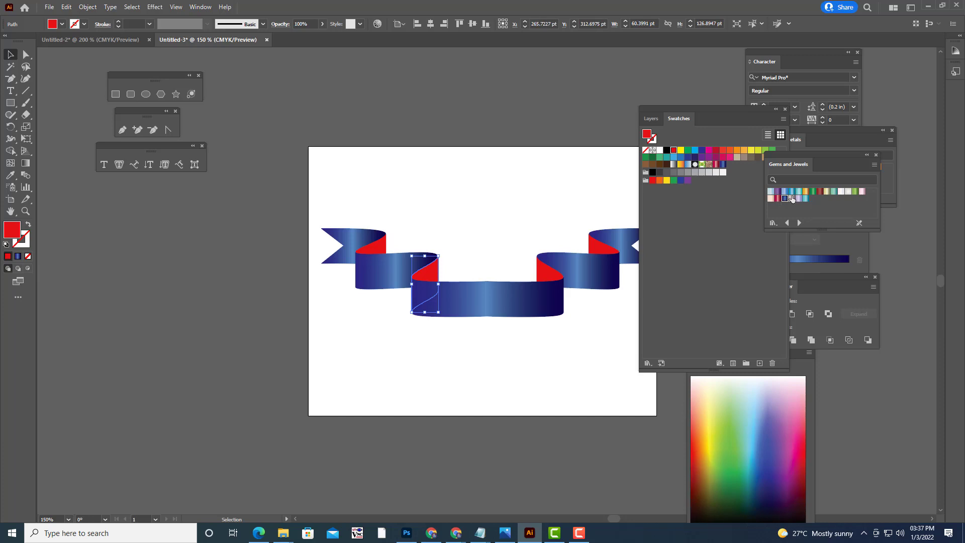
{"action": "left_click", "coordinate": [819, 192]}
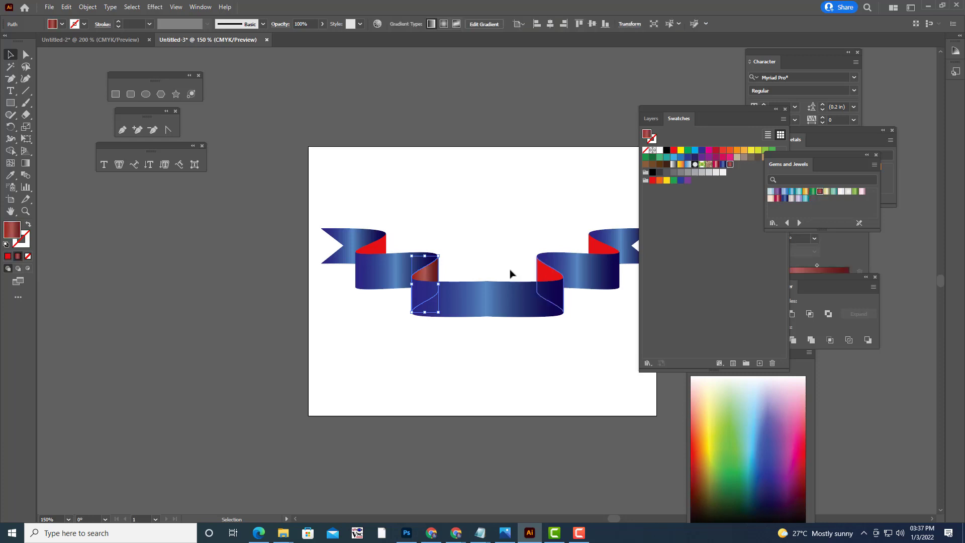
{"action": "left_click", "coordinate": [778, 199]}
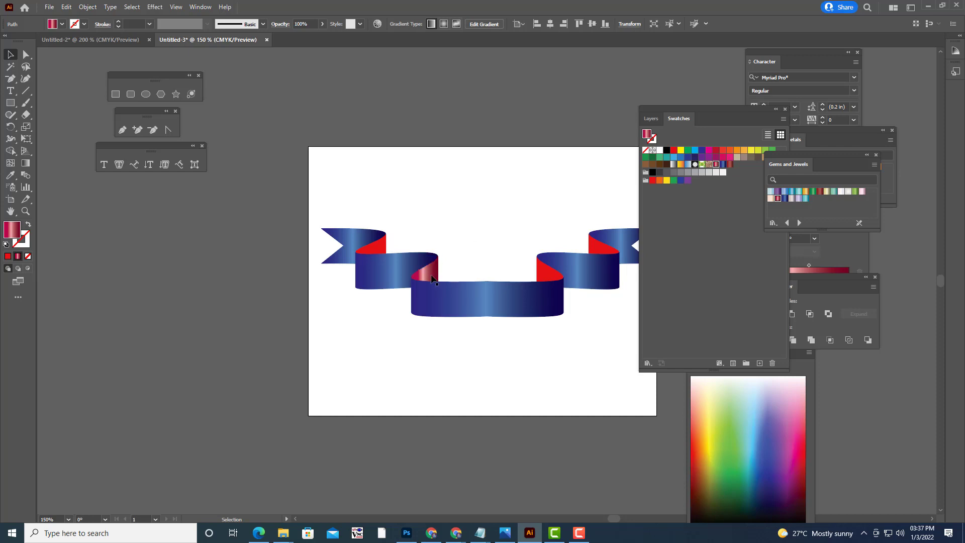
{"action": "left_click", "coordinate": [813, 192]}
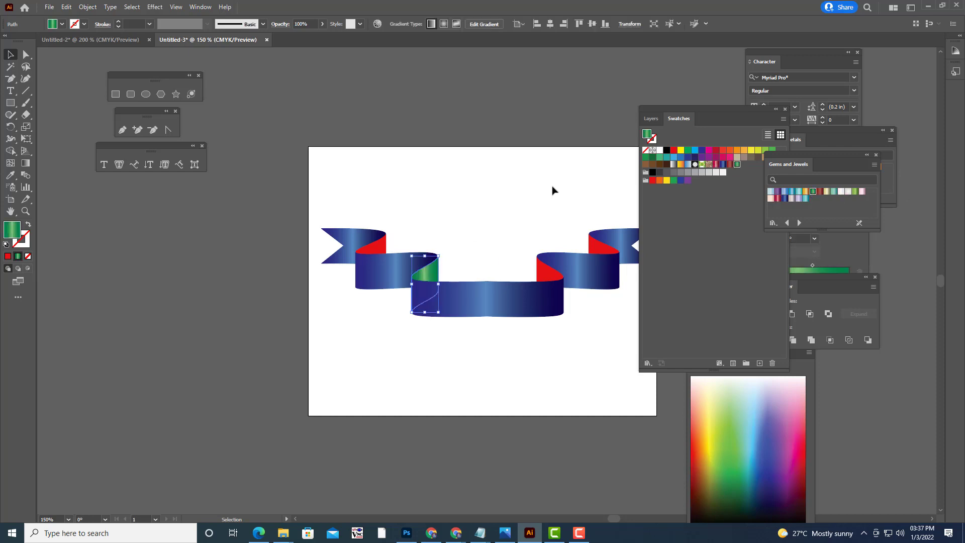
{"action": "left_click", "coordinate": [550, 256]}
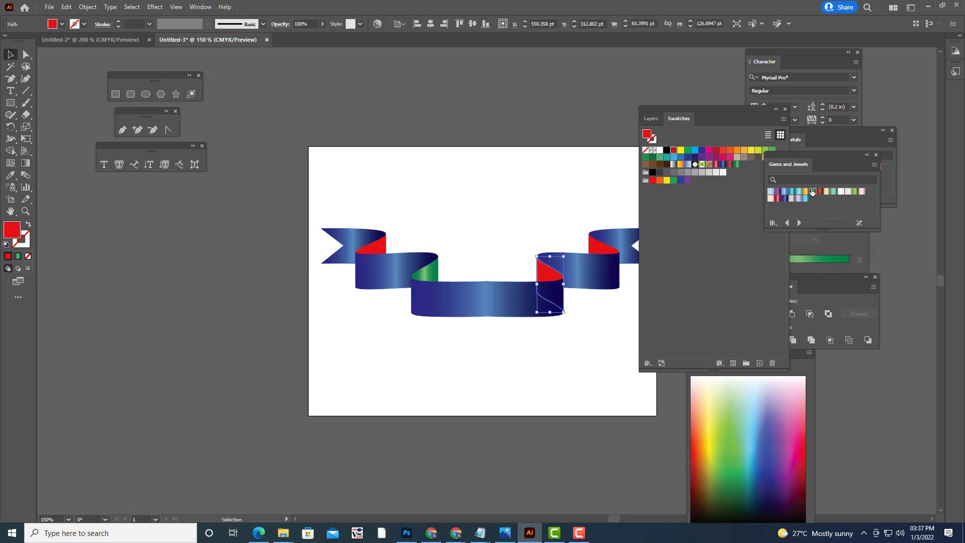
{"action": "left_click", "coordinate": [603, 244]}
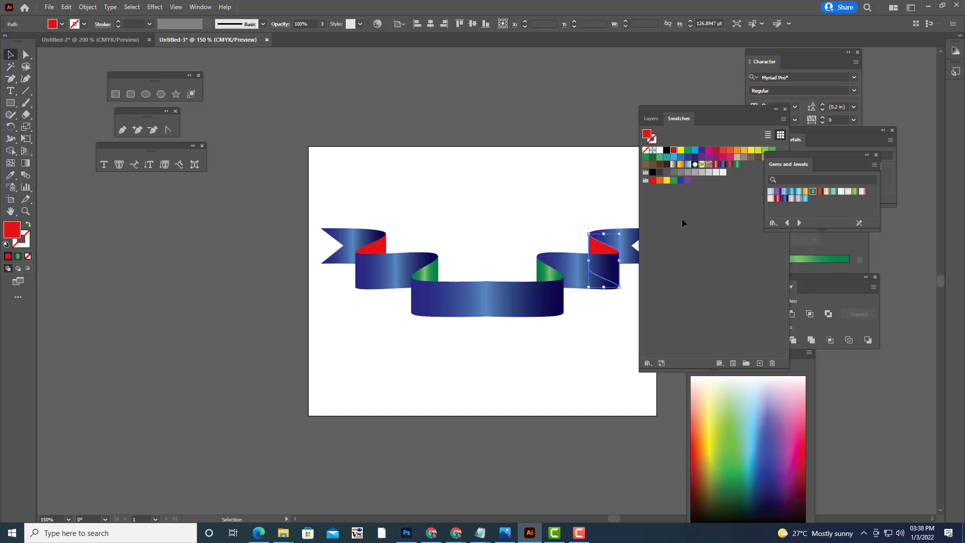
{"action": "left_click", "coordinate": [813, 192]}
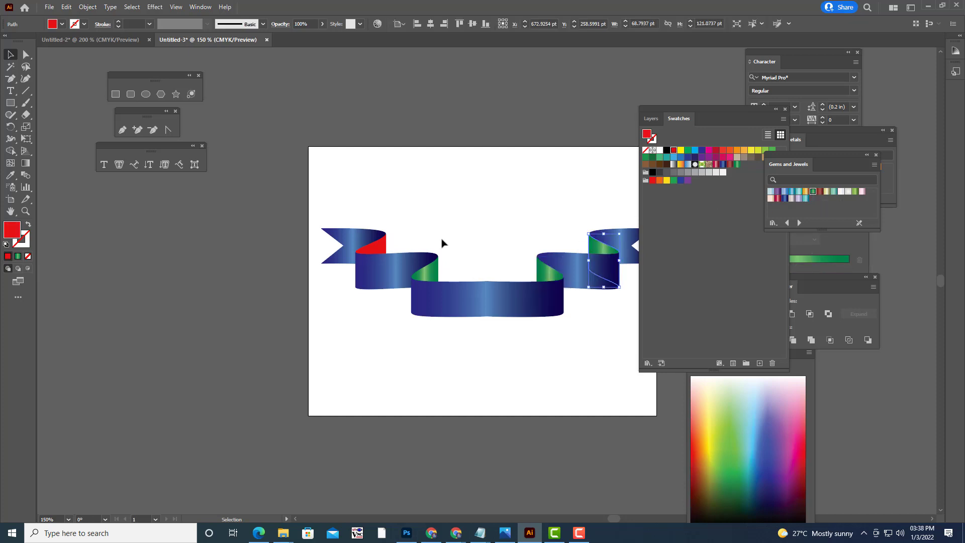
{"action": "left_click", "coordinate": [386, 247]}
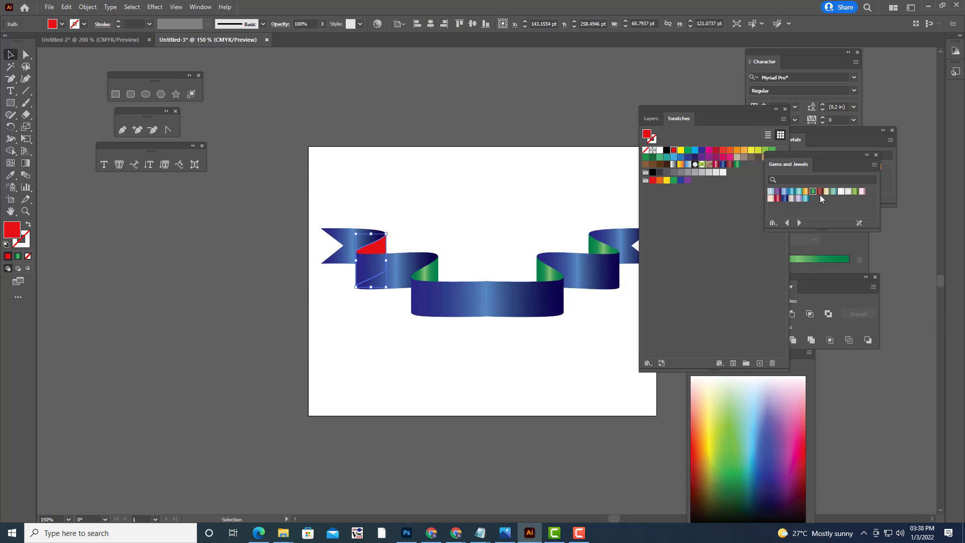
{"action": "left_click_drag", "start_coordinate": [514, 176], "coordinate": [511, 129]}
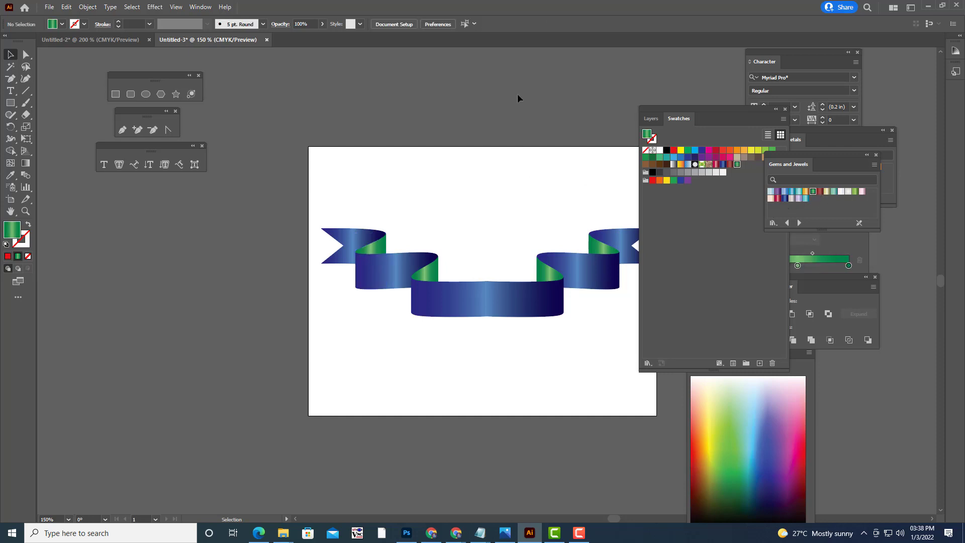
Step: Set the view to 100% and group all the ribbon pieces together
{"action": "key", "text": "ctrl+minus"}
{"action": "key", "text": "ctrl+minus"}
{"action": "key", "text": "ctrl+minus"}
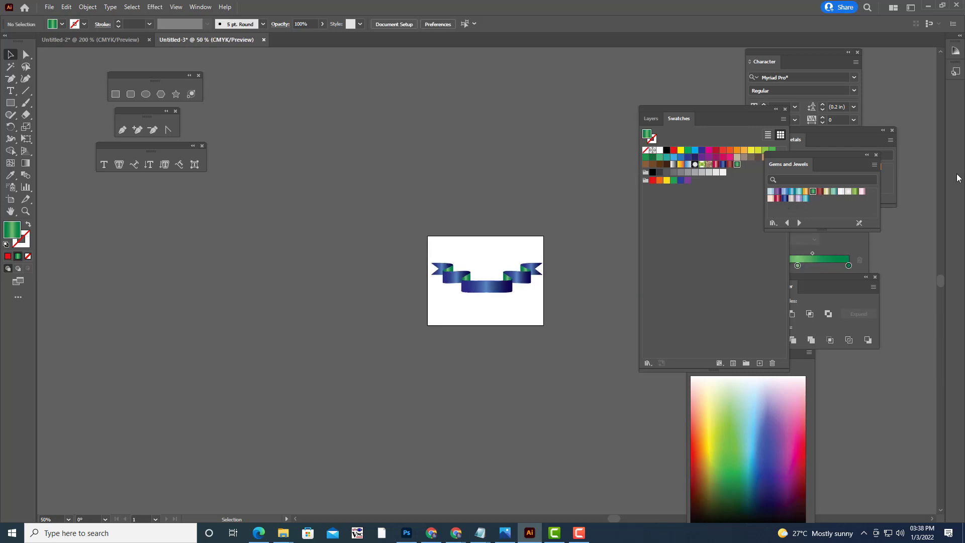
{"action": "key", "text": "ctrl+plus"}
{"action": "key", "text": "ctrl+plus"}
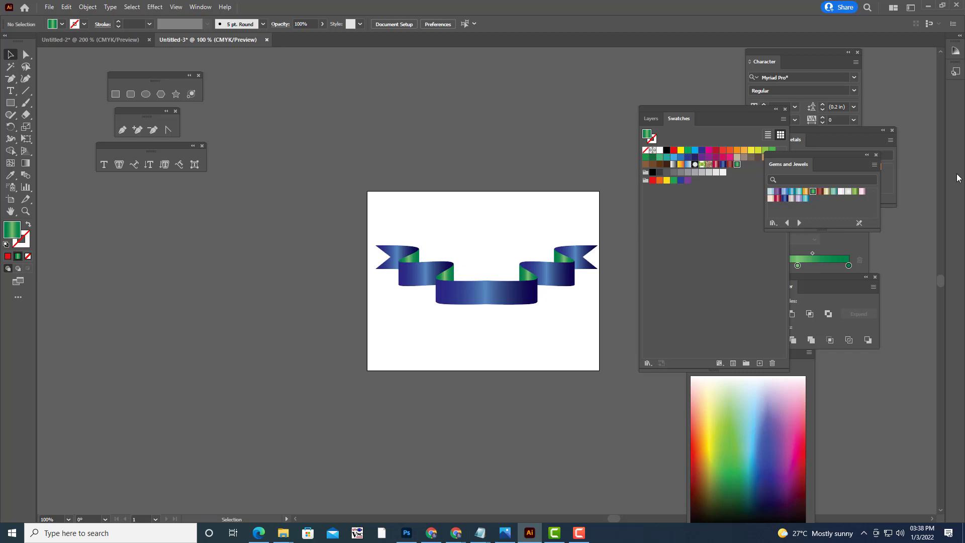
{"action": "key", "text": "ctrl+plus"}
{"action": "key", "text": "ctrl+plus"}
{"action": "key", "text": "ctrl+minus"}
{"action": "key", "text": "ctrl+minus"}
{"action": "key", "text": "h"}
{"action": "left_click_drag", "start_coordinate": [543, 250], "coordinate": [519, 242]}
{"action": "left_click", "coordinate": [10, 54]}
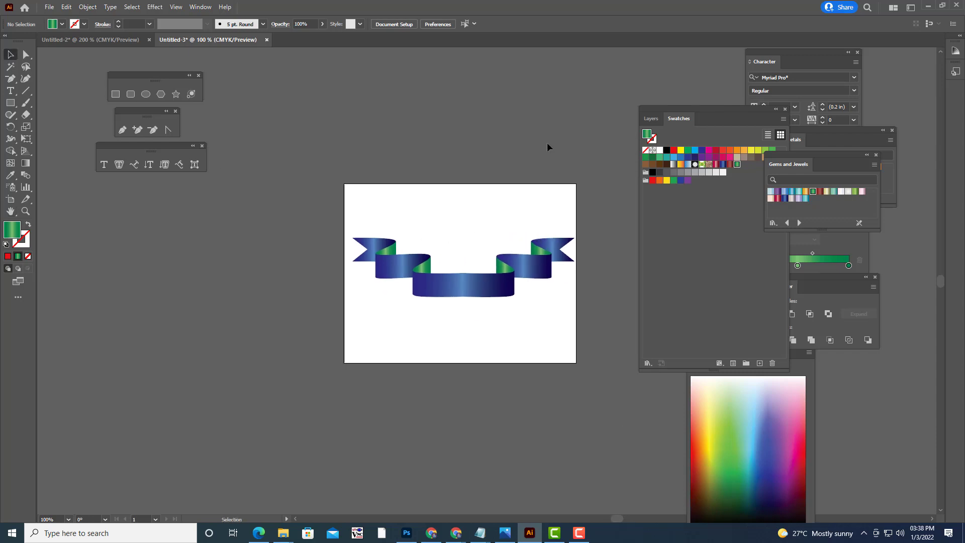
{"action": "left_click_drag", "start_coordinate": [354, 218], "coordinate": [601, 349]}
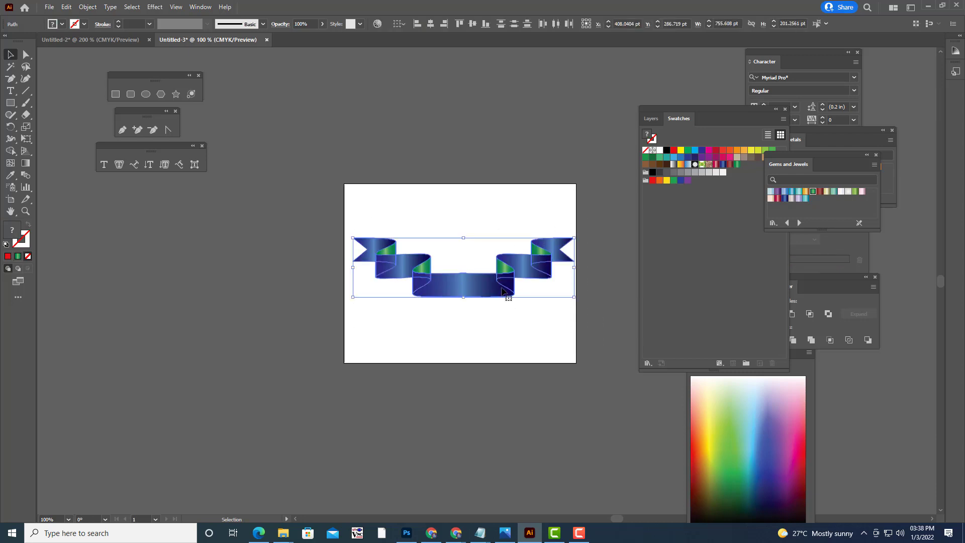
{"action": "key", "text": "ctrl+g"}
{"action": "key", "text": "ctrl+h"}
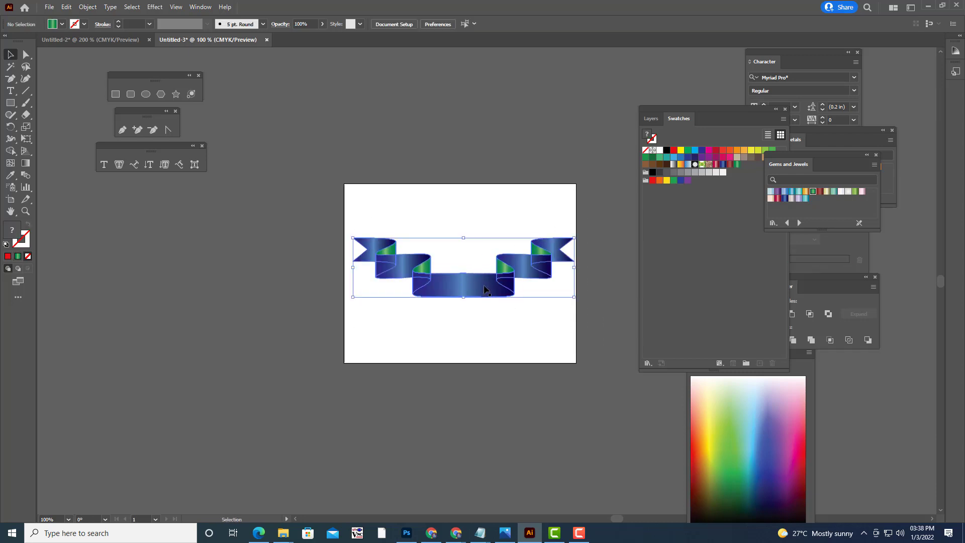
Step: Reflect the ribbon group across the horizontal axis so it arches upward
{"action": "right_click", "coordinate": [484, 290]}
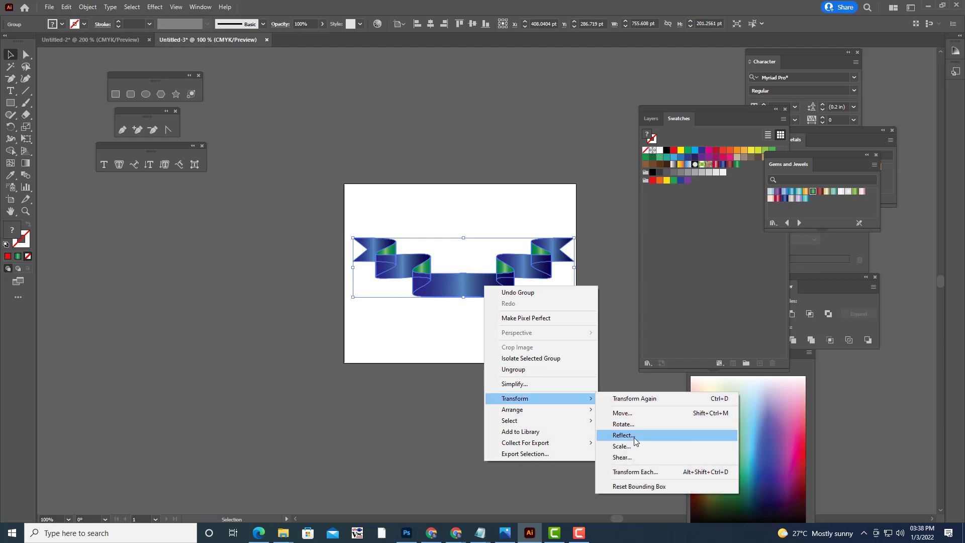
{"action": "left_click", "coordinate": [634, 437]}
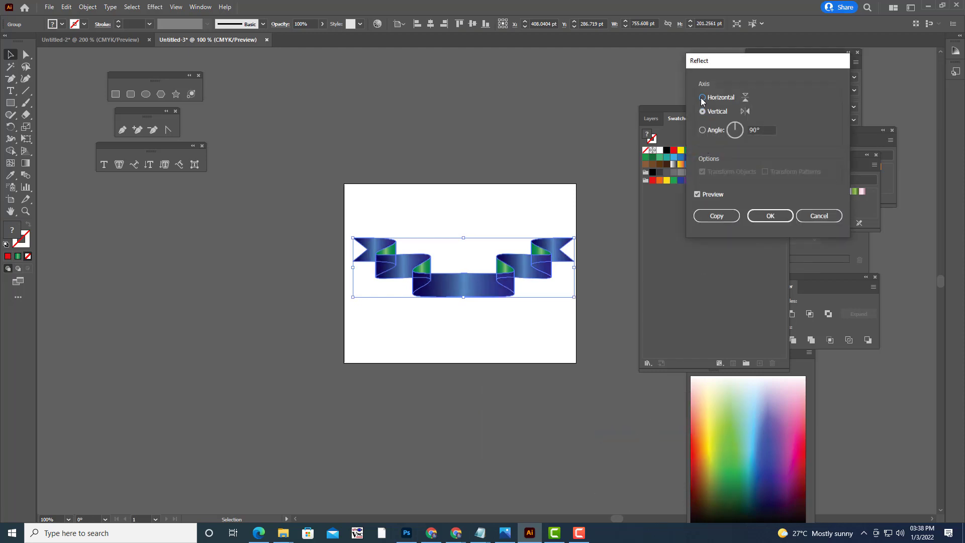
{"action": "left_click", "coordinate": [702, 99]}
{"action": "left_click", "coordinate": [759, 218]}
{"action": "left_click", "coordinate": [561, 95]}
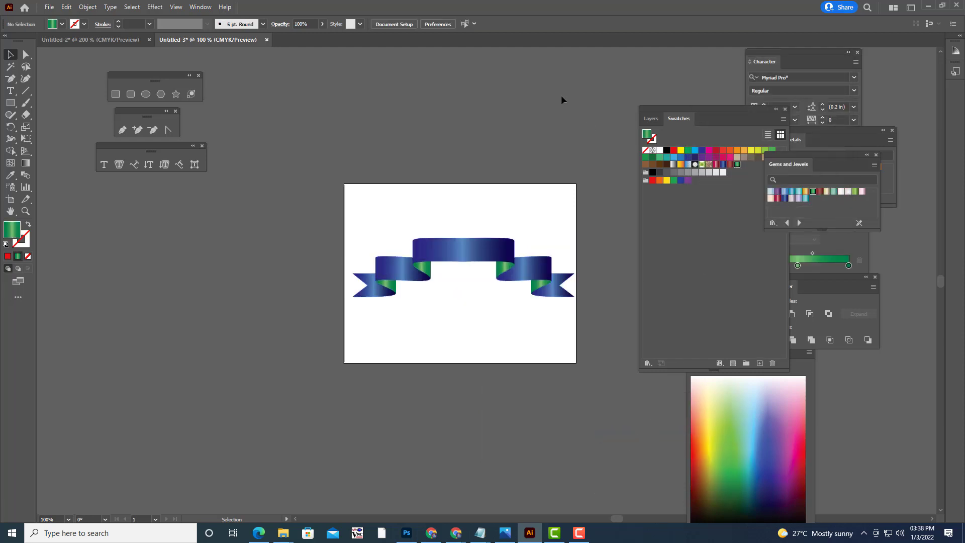
Step: Scale the ribbon down slightly and centre it horizontally on the artboard
{"action": "left_click", "coordinate": [495, 245]}
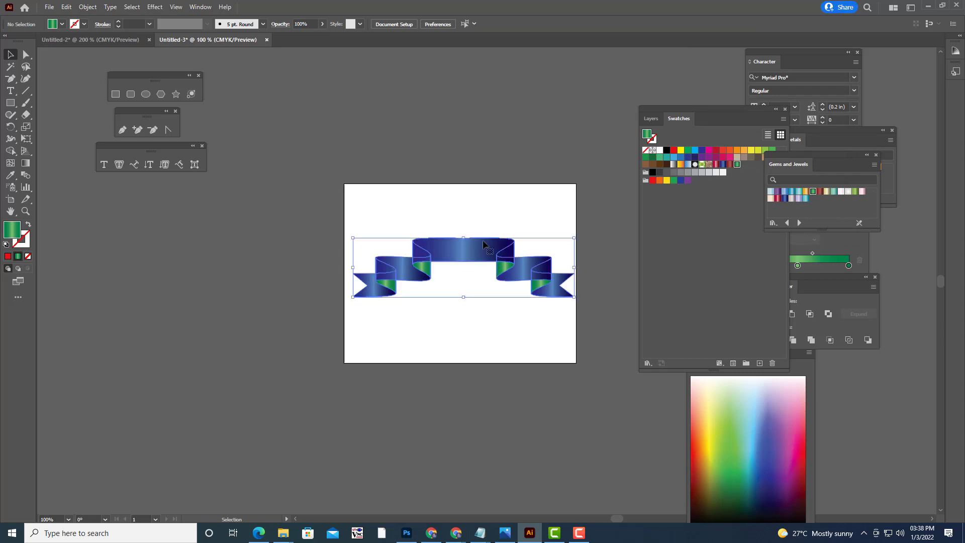
{"action": "left_click_drag", "start_coordinate": [464, 299], "coordinate": [464, 301]}
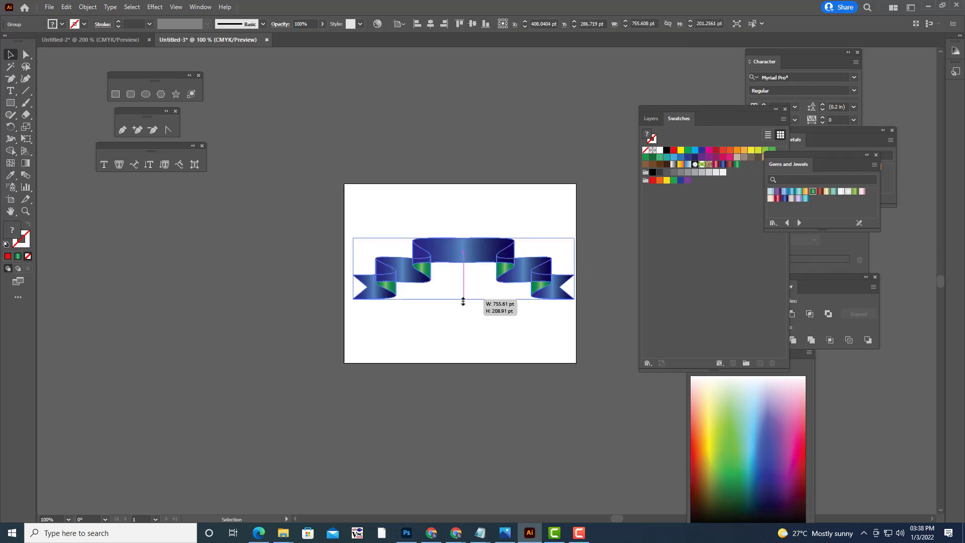
{"action": "left_click_drag", "start_coordinate": [574, 237], "coordinate": [562, 241]}
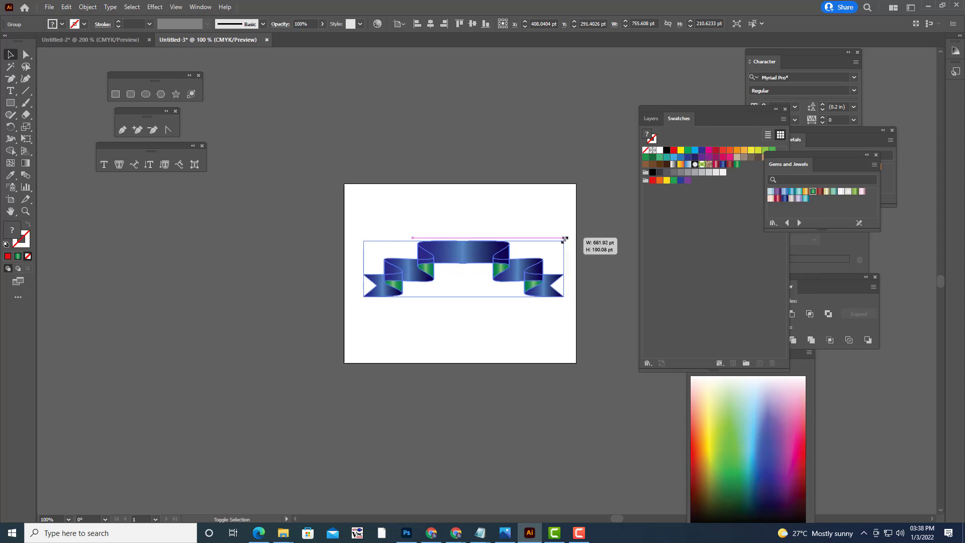
{"action": "left_click_drag", "start_coordinate": [508, 264], "coordinate": [512, 279]}
{"action": "left_click", "coordinate": [432, 25]}
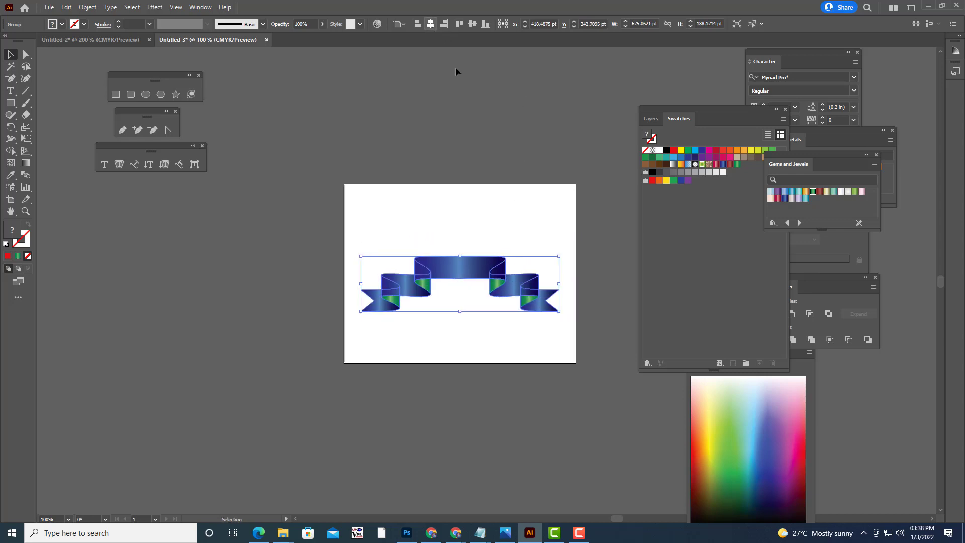
{"action": "left_click", "coordinate": [539, 123]}
Step: Zoom to 150% and pan the artboard into view
{"action": "key", "text": "ctrl+equal"}
{"action": "key", "text": "ctrl+equal"}
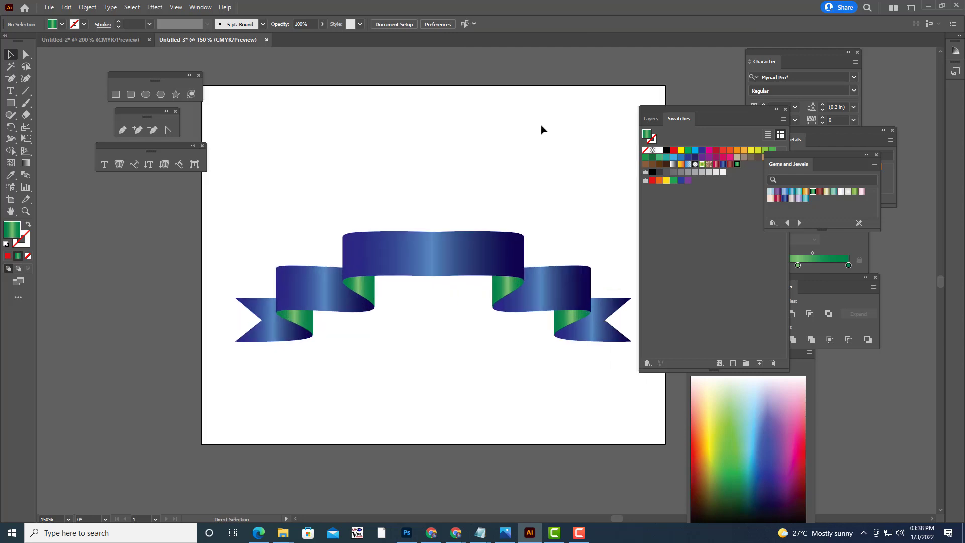
{"action": "key", "text": "ctrl+minus"}
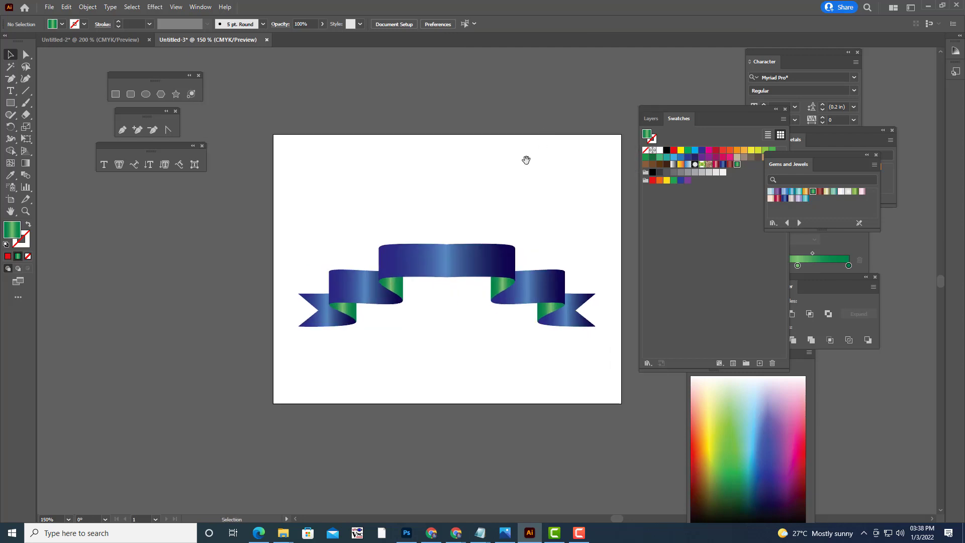
{"action": "key", "text": "h"}
{"action": "left_click_drag", "start_coordinate": [525, 158], "coordinate": [468, 172]}
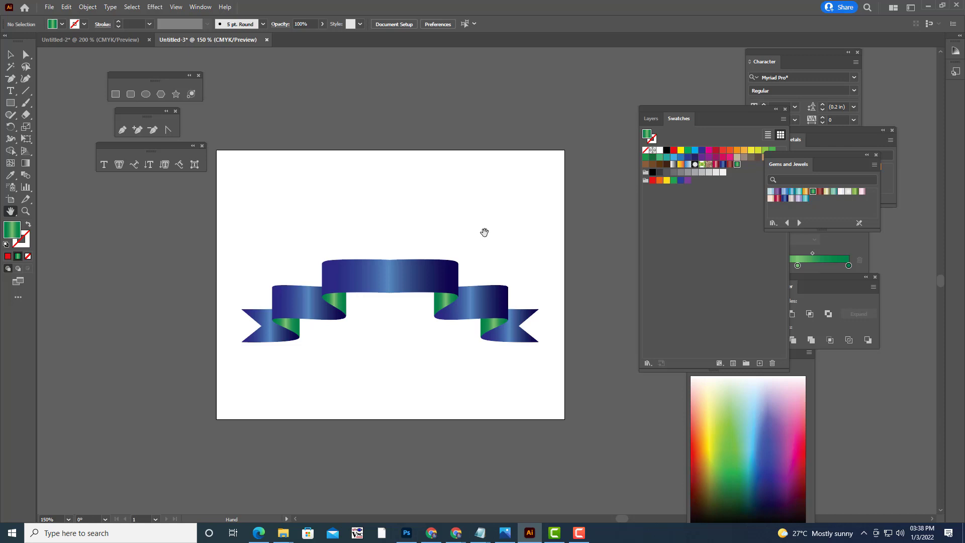
{"action": "left_click_drag", "start_coordinate": [489, 235], "coordinate": [476, 239]}
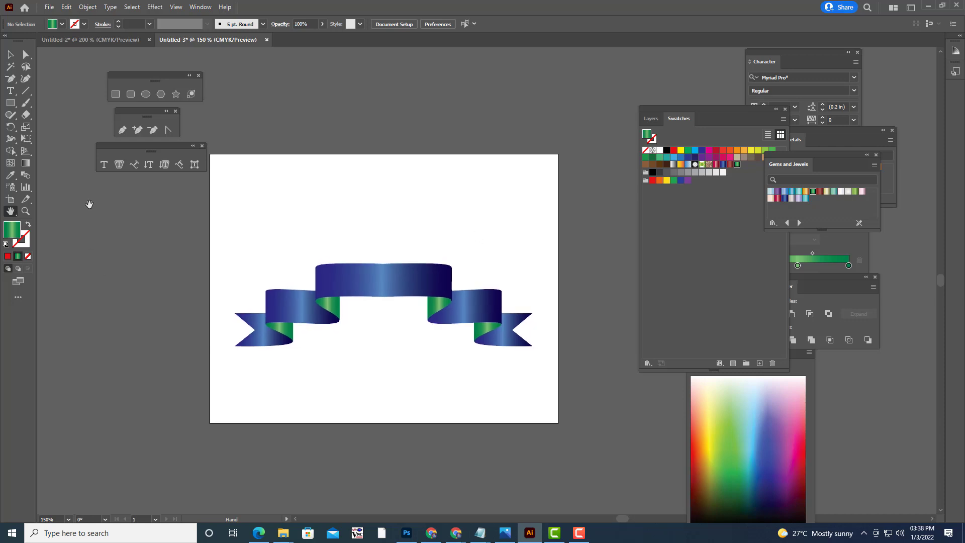
Step: Try out Star tool settings above the artboard, undoing the trial stars
{"action": "left_click", "coordinate": [176, 94]}
{"action": "left_click", "coordinate": [523, 196]}
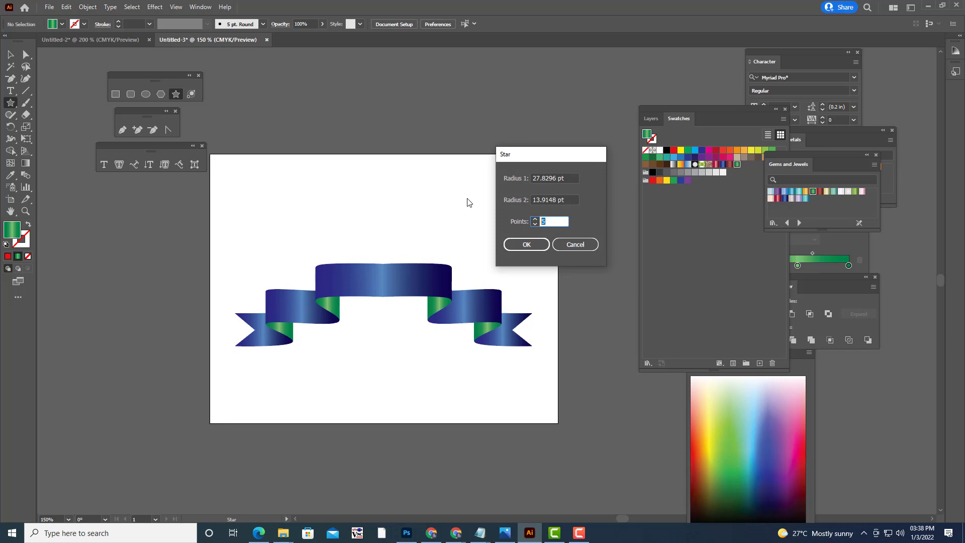
{"action": "type", "text": "0"}
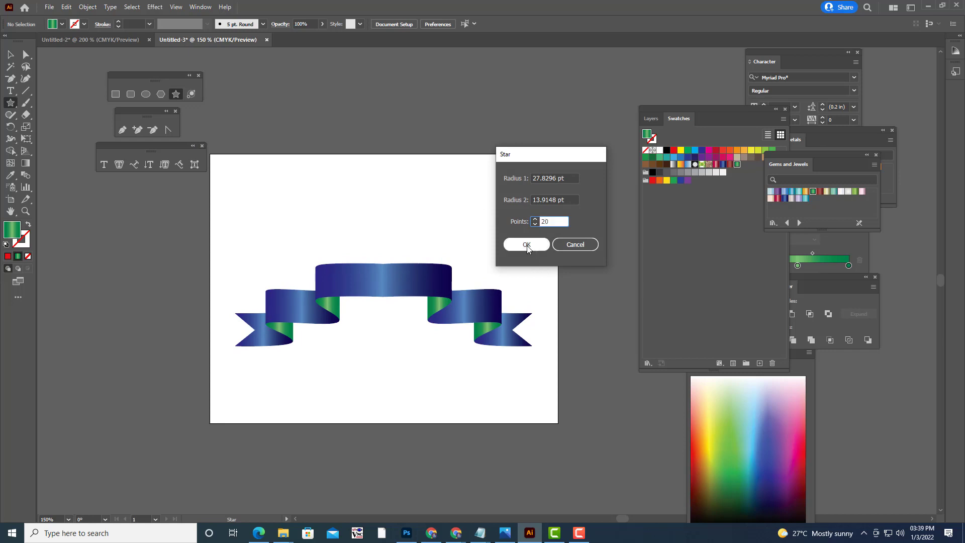
{"action": "left_click", "coordinate": [527, 244]}
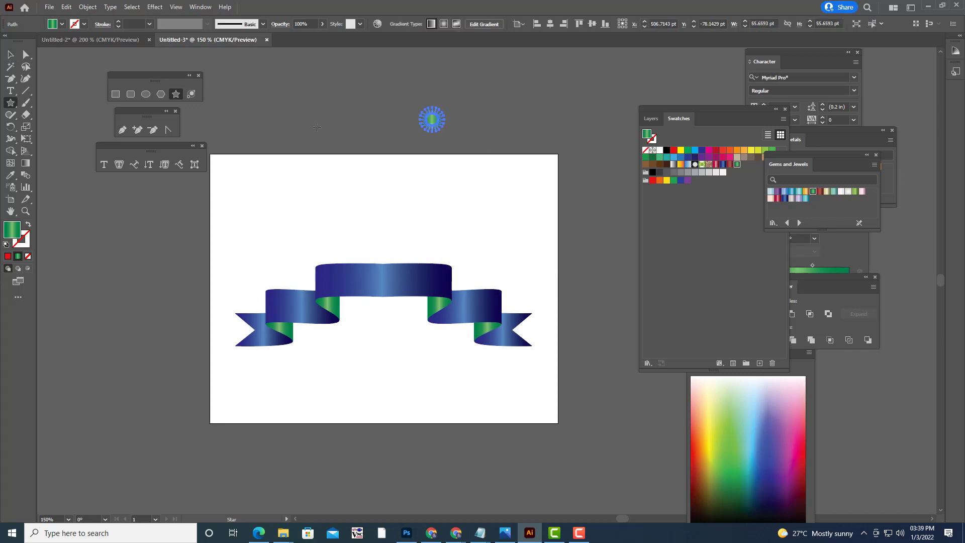
{"action": "key", "text": "ctrl+z"}
{"action": "left_click", "coordinate": [398, 199]}
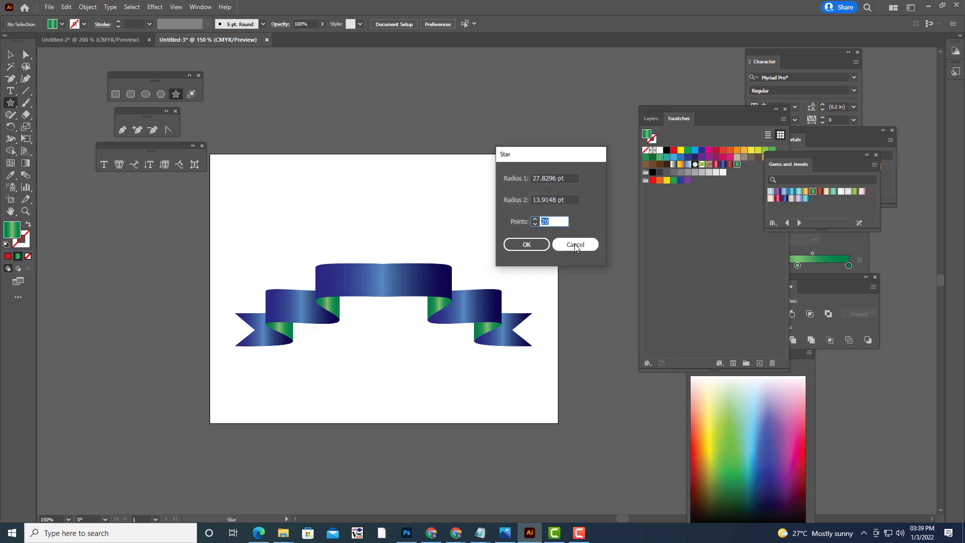
{"action": "key", "text": "Escape"}
{"action": "mouse_move", "coordinate": [329, 98]}
{"action": "left_mouse_down"}
{"action": "mouse_move", "coordinate": [404, 128]}
{"action": "mouse_move", "coordinate": [385, 119]}
{"action": "left_mouse_up"}
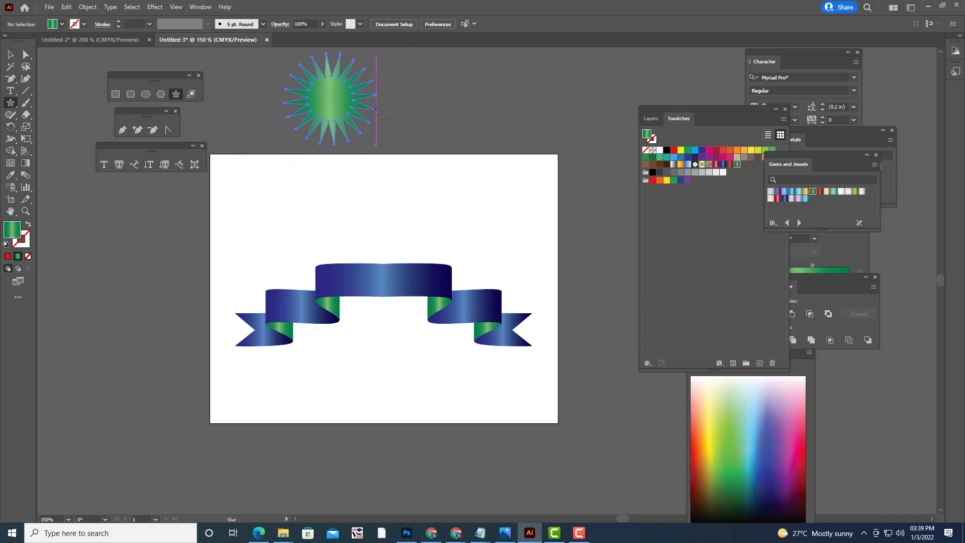
{"action": "key", "text": "ctrl+z"}
Step: Create a star with a 90 pt inner radius, then replace it with a 40-point starburst
{"action": "left_click", "coordinate": [451, 117]}
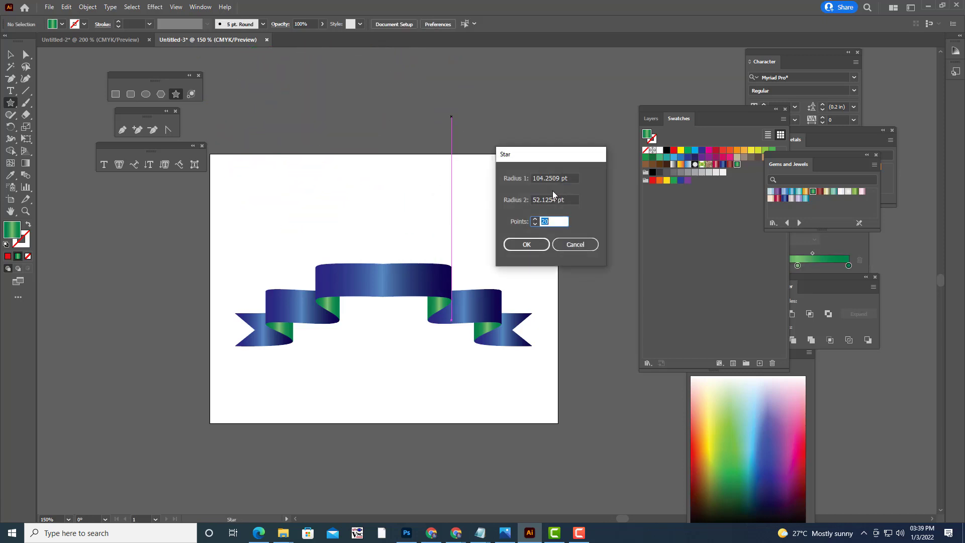
{"action": "left_click", "coordinate": [567, 197]}
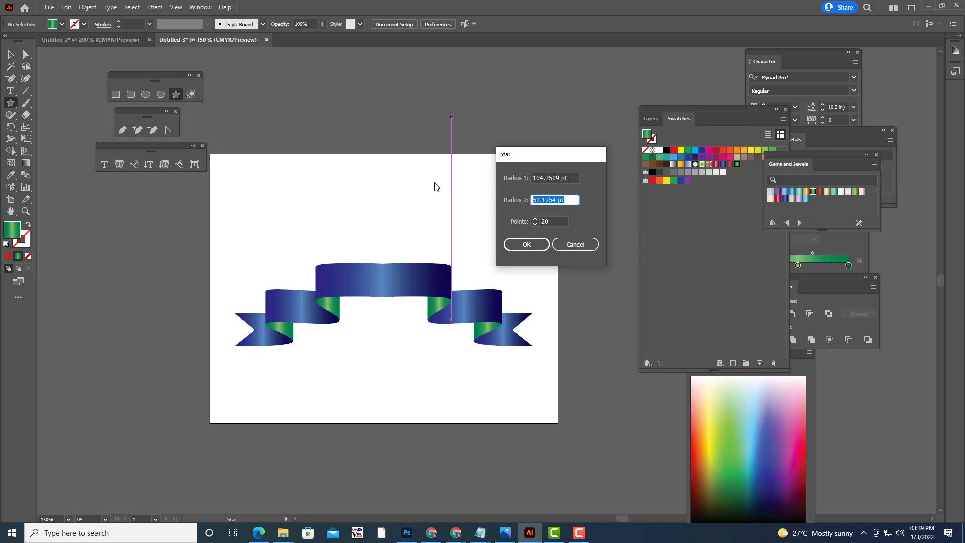
{"action": "type", "text": "90"}
{"action": "left_click", "coordinate": [514, 244]}
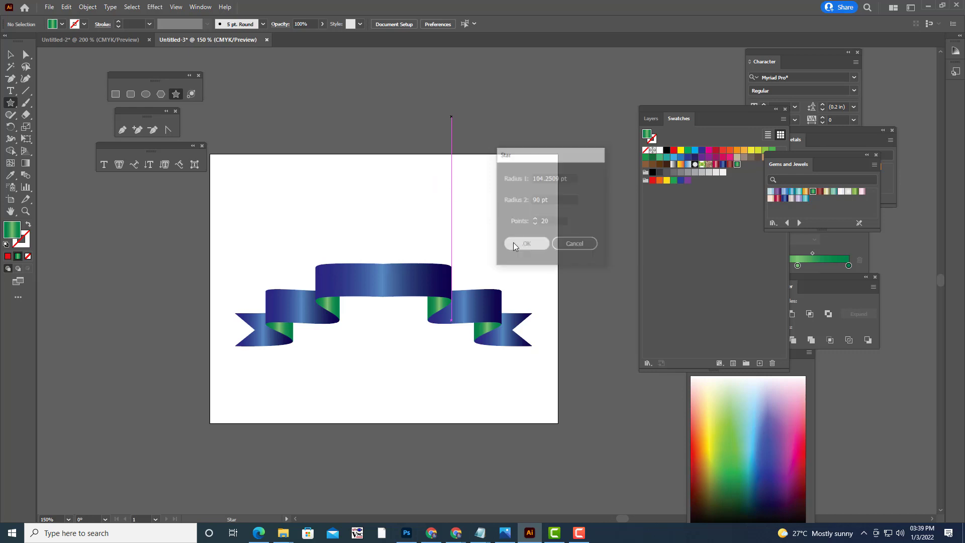
{"action": "left_click", "coordinate": [10, 54]}
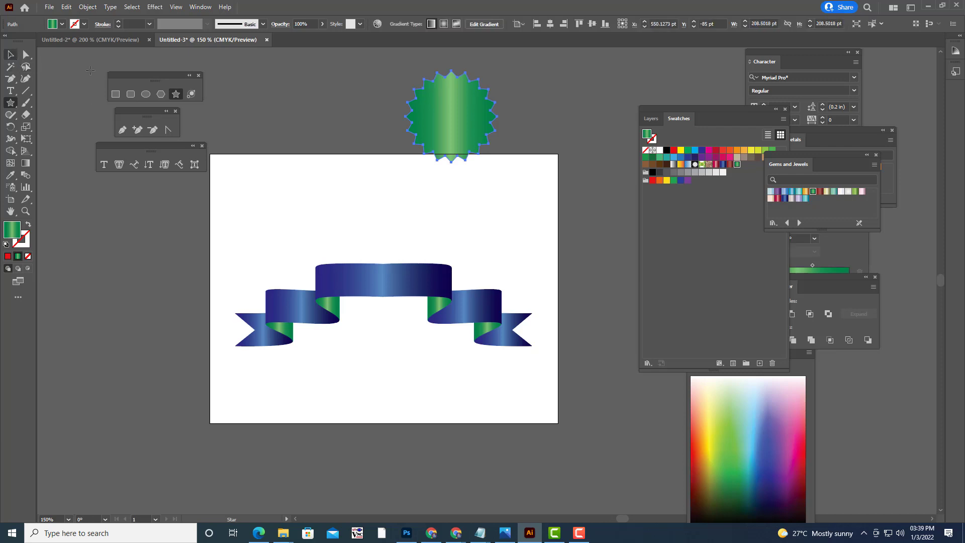
{"action": "key", "text": "Delete"}
{"action": "left_click", "coordinate": [545, 220]}
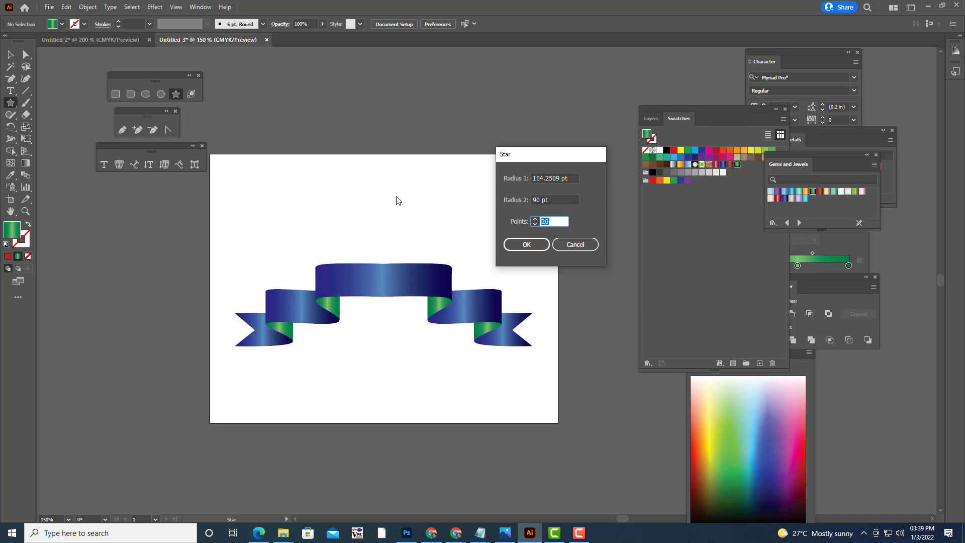
{"action": "left_click", "coordinate": [526, 245]}
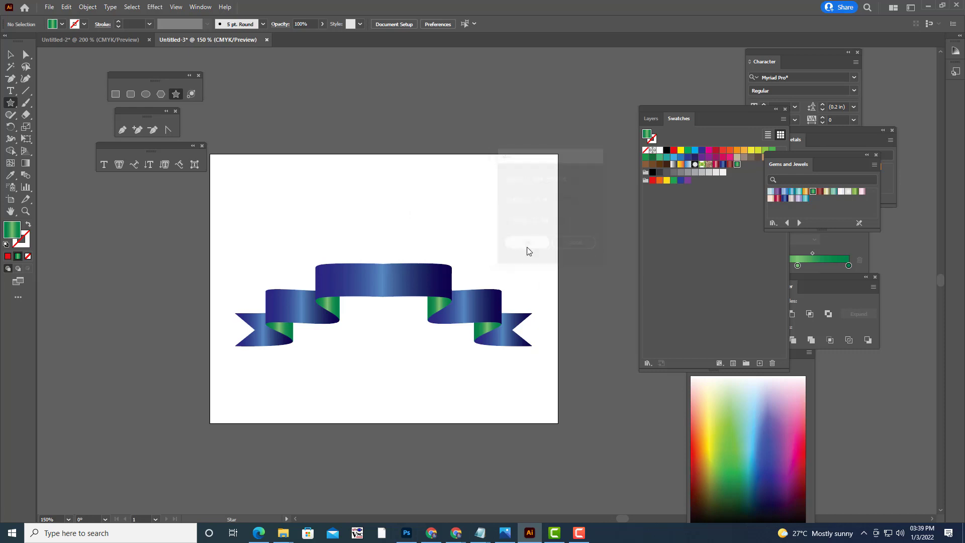
{"action": "key", "text": "v"}
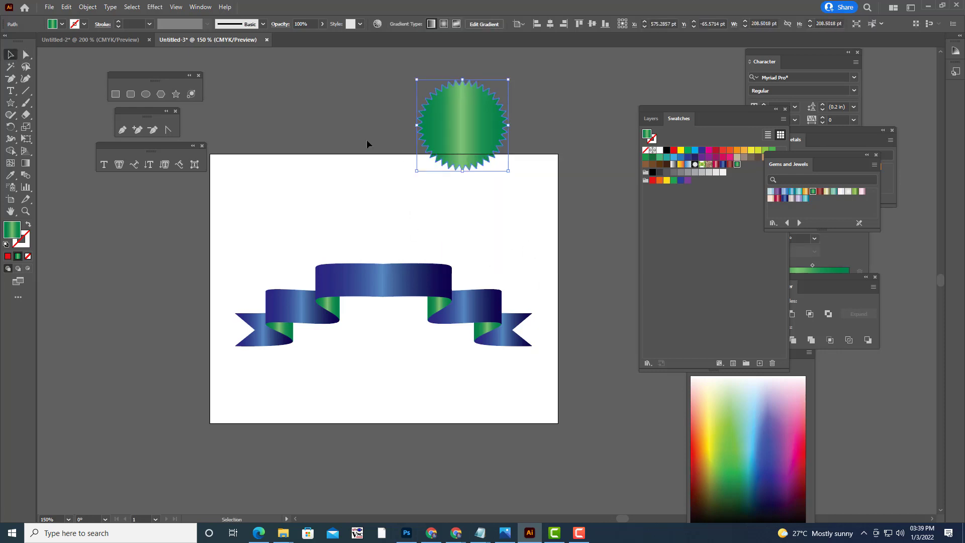
Step: Place the starburst over the ribbon centre and give it a radial Orange, Yellow gradient
{"action": "left_click_drag", "start_coordinate": [479, 120], "coordinate": [408, 231]}
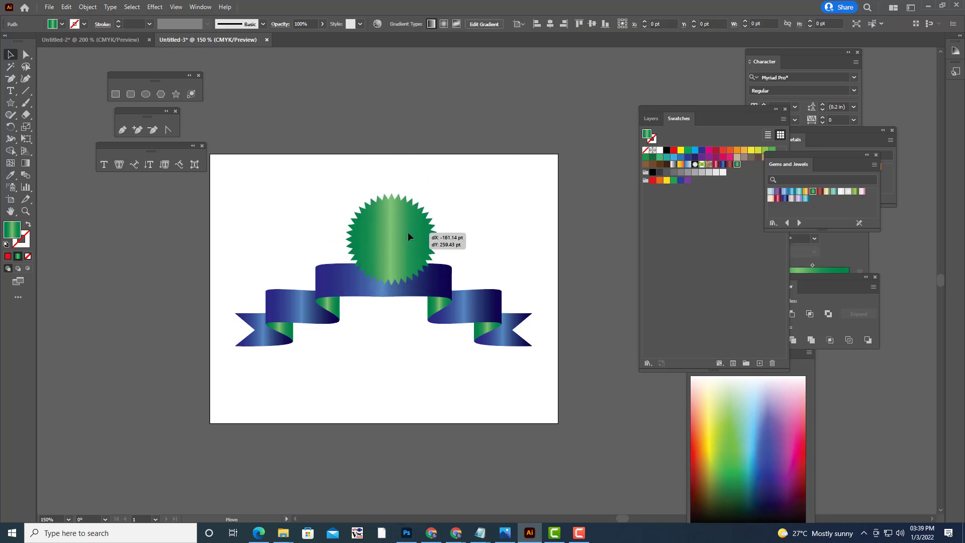
{"action": "left_click_drag", "start_coordinate": [436, 193], "coordinate": [471, 158]}
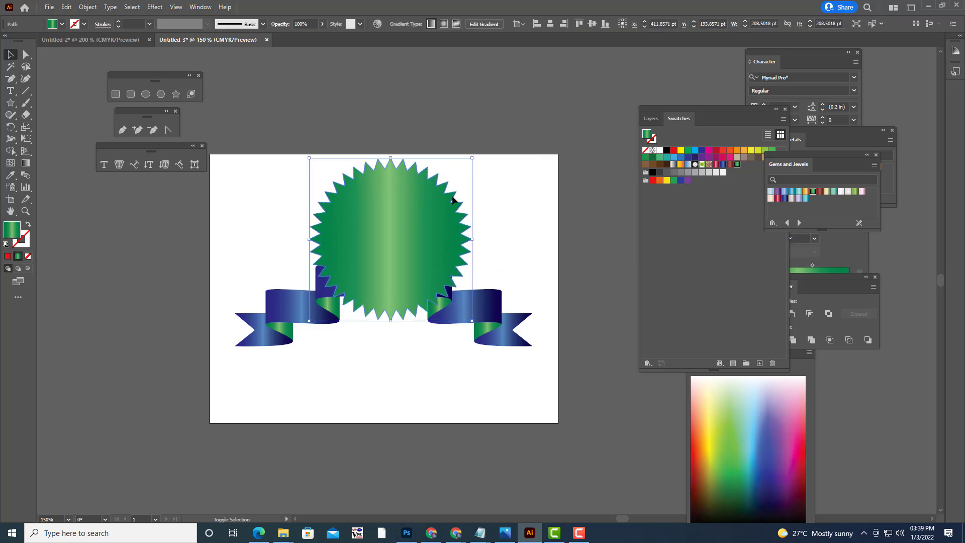
{"action": "left_click_drag", "start_coordinate": [452, 200], "coordinate": [445, 230]}
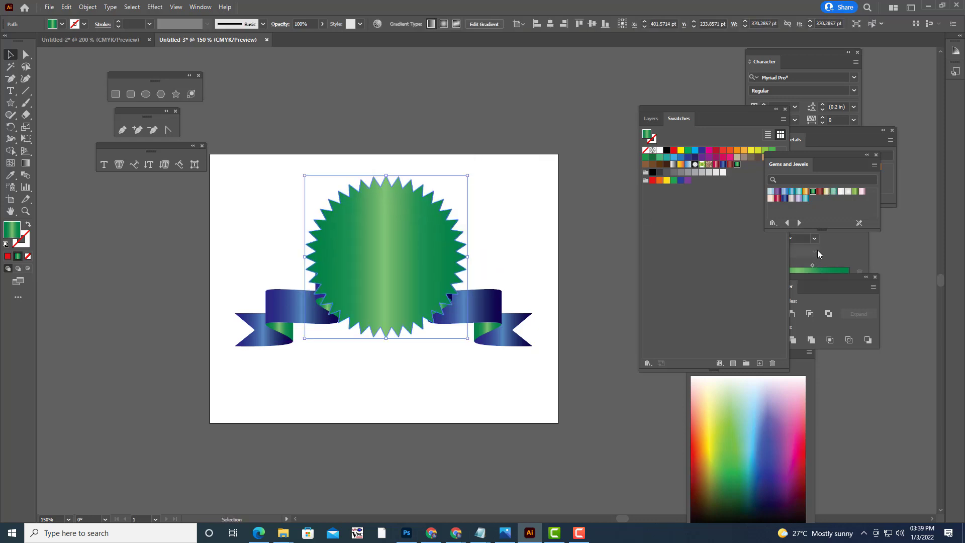
{"action": "left_click", "coordinate": [846, 255]}
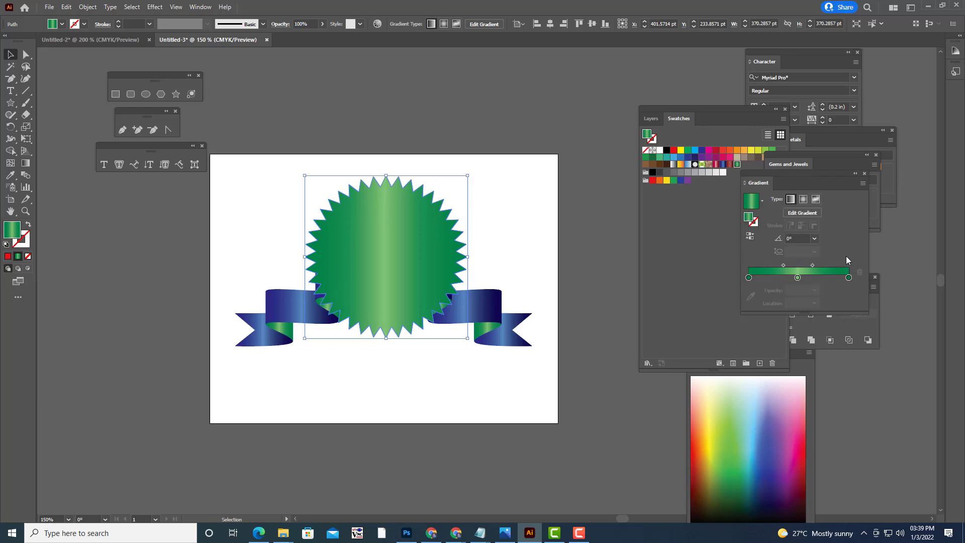
{"action": "left_click", "coordinate": [762, 201]}
{"action": "scroll", "coordinate": [759, 262], "scroll_direction": "up", "scroll_amount": 3}
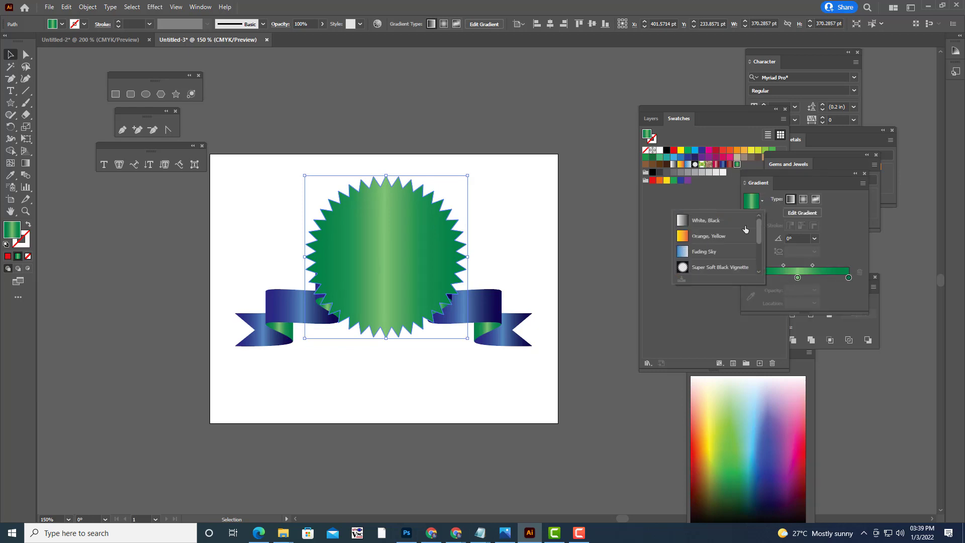
{"action": "left_click", "coordinate": [724, 238]}
{"action": "left_click", "coordinate": [593, 214]}
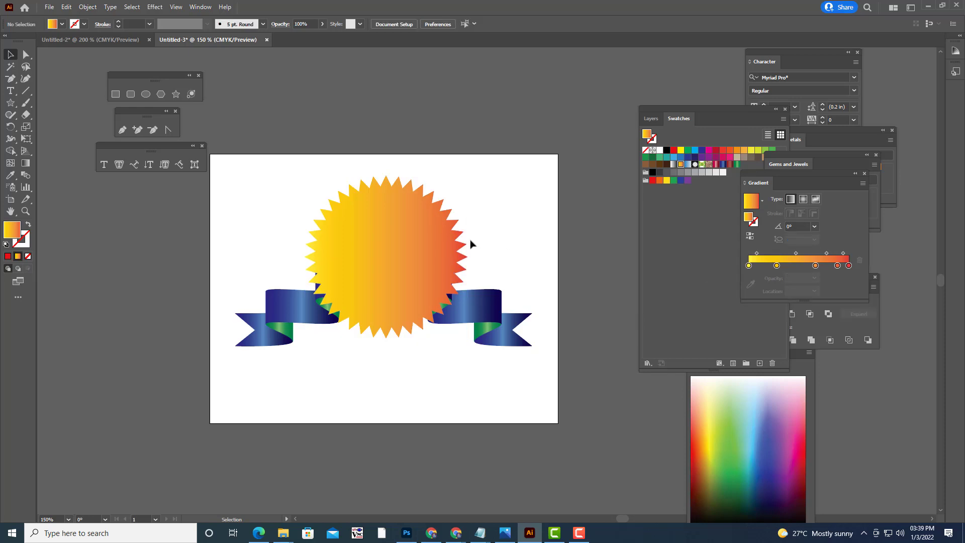
{"action": "left_click", "coordinate": [422, 239]}
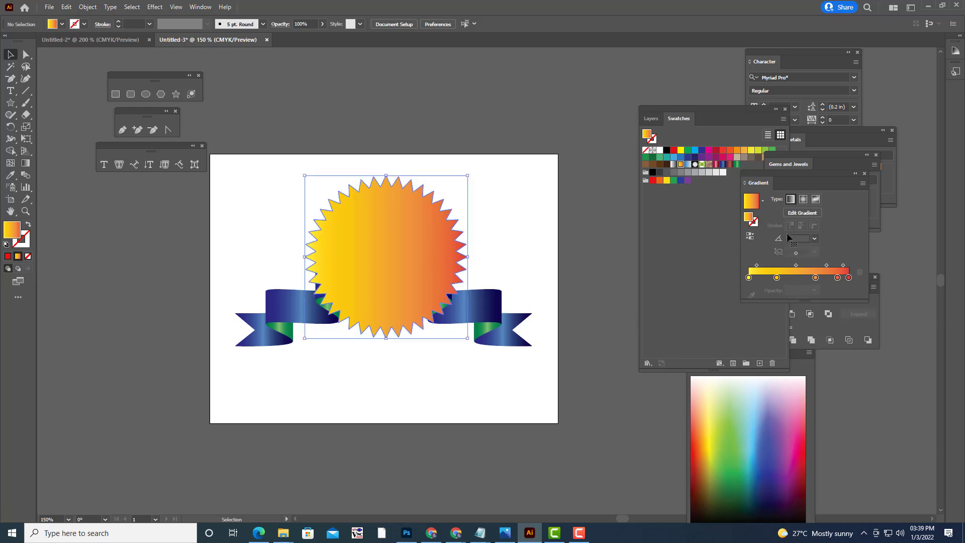
{"action": "left_click", "coordinate": [803, 199]}
{"action": "left_click", "coordinate": [523, 109]}
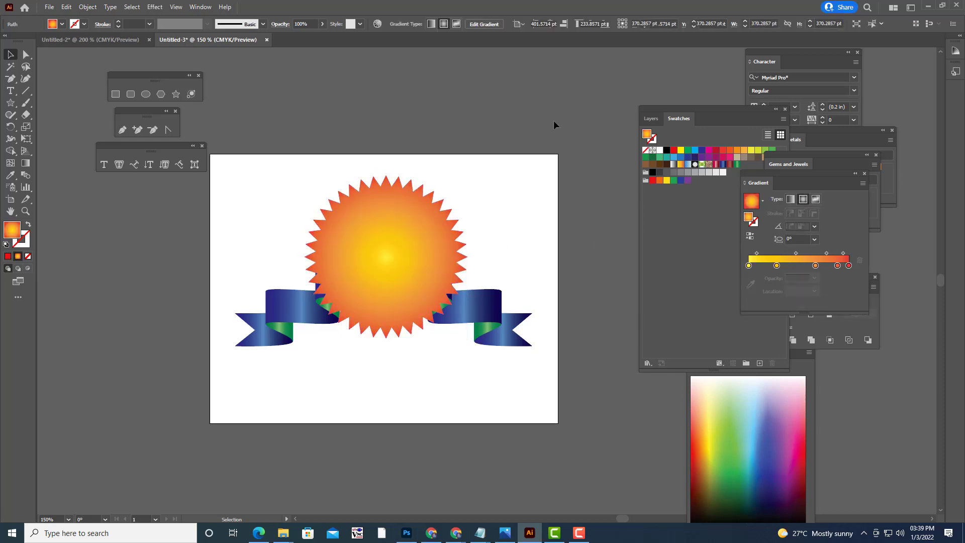
Step: Send the starburst to the back behind the ribbon and enlarge it
{"action": "left_click", "coordinate": [408, 241]}
{"action": "right_click", "coordinate": [411, 242]}
{"action": "mouse_move", "coordinate": [438, 425]}
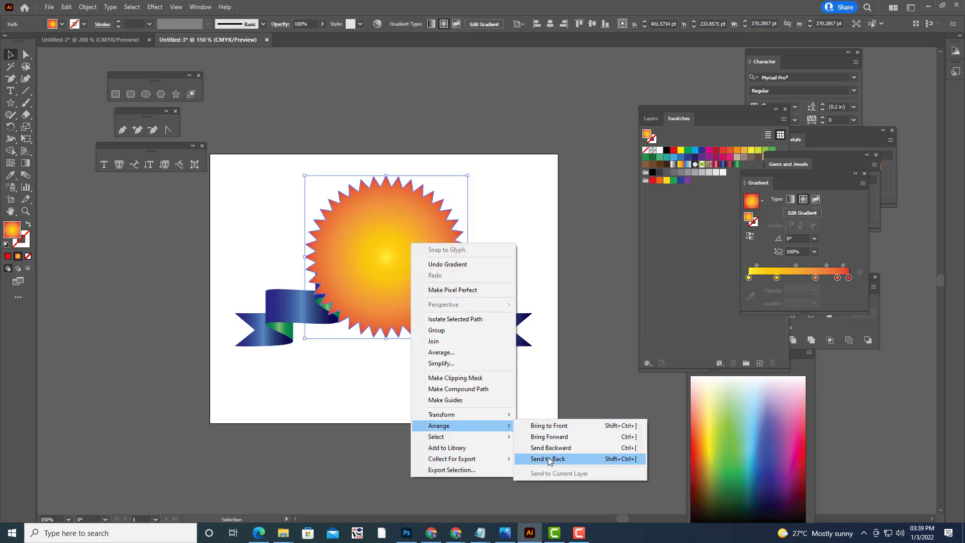
{"action": "left_click", "coordinate": [550, 457]}
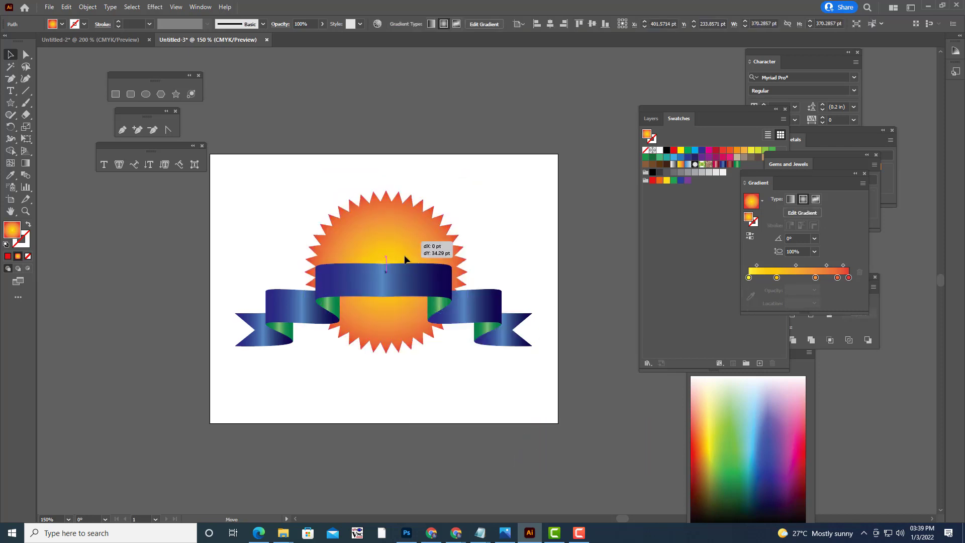
{"action": "left_click_drag", "start_coordinate": [397, 247], "coordinate": [402, 261]}
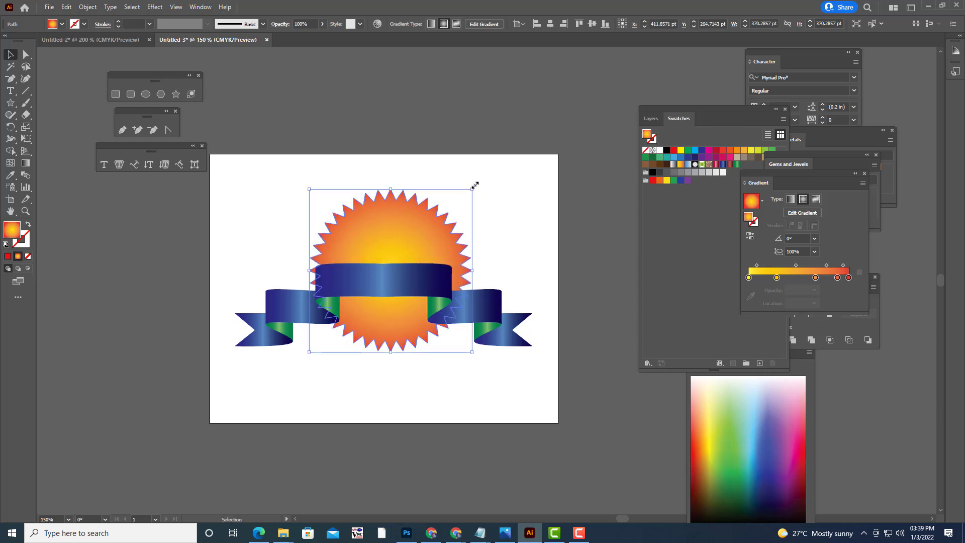
{"action": "left_click_drag", "start_coordinate": [474, 186], "coordinate": [487, 171]}
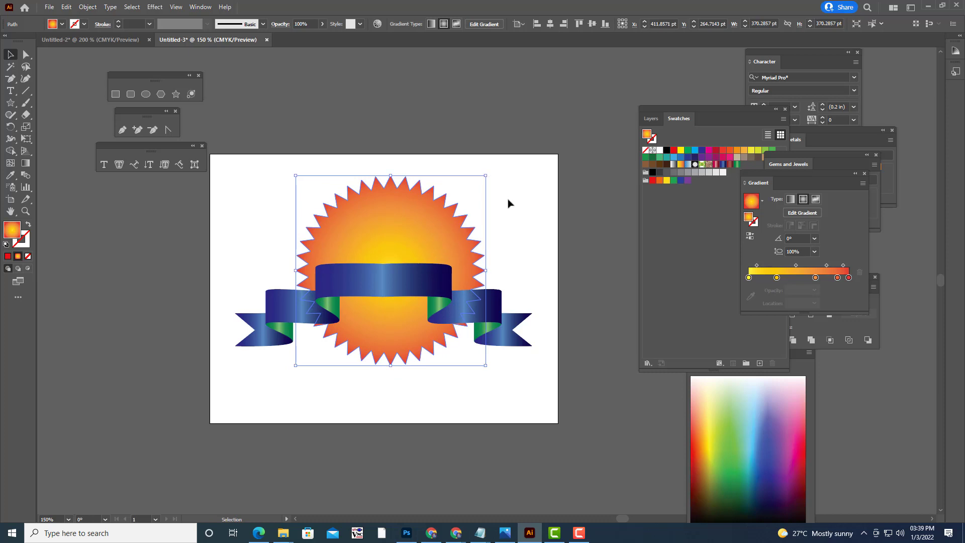
{"action": "left_click", "coordinate": [508, 201]}
Step: Move the ribbon group down across the starburst and enlarge it slightly
{"action": "left_click", "coordinate": [424, 280]}
{"action": "left_click_drag", "start_coordinate": [424, 280], "coordinate": [424, 321]}
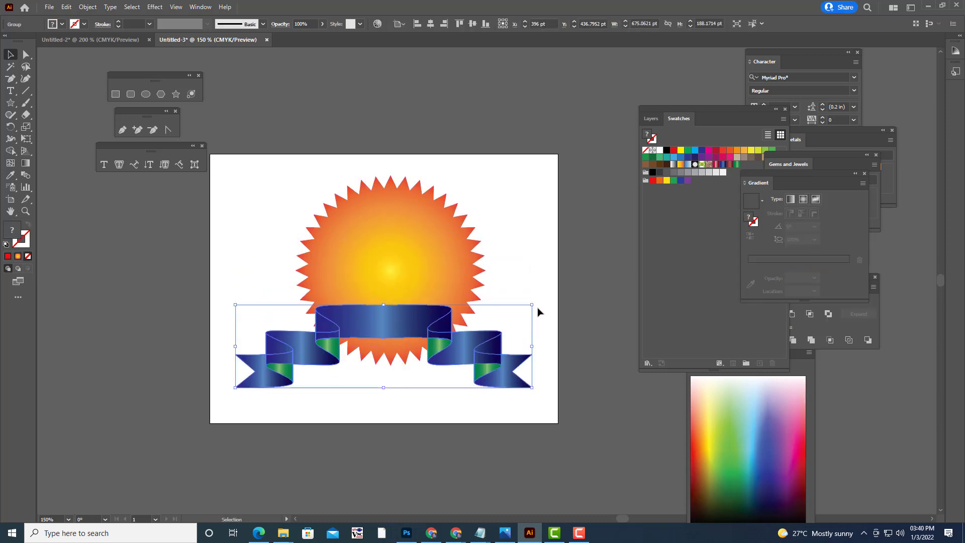
{"action": "left_click_drag", "start_coordinate": [537, 302], "coordinate": [540, 299]}
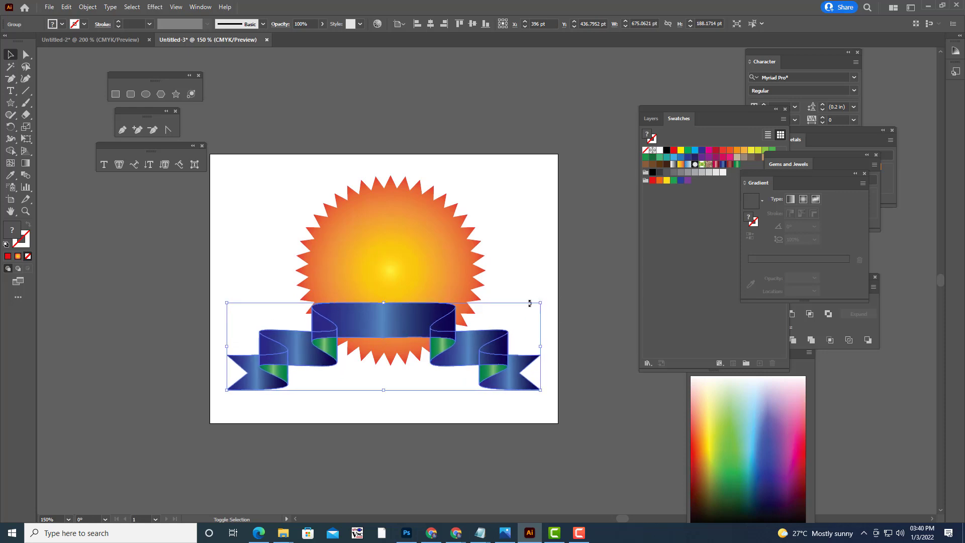
{"action": "left_click_drag", "start_coordinate": [424, 317], "coordinate": [426, 319]}
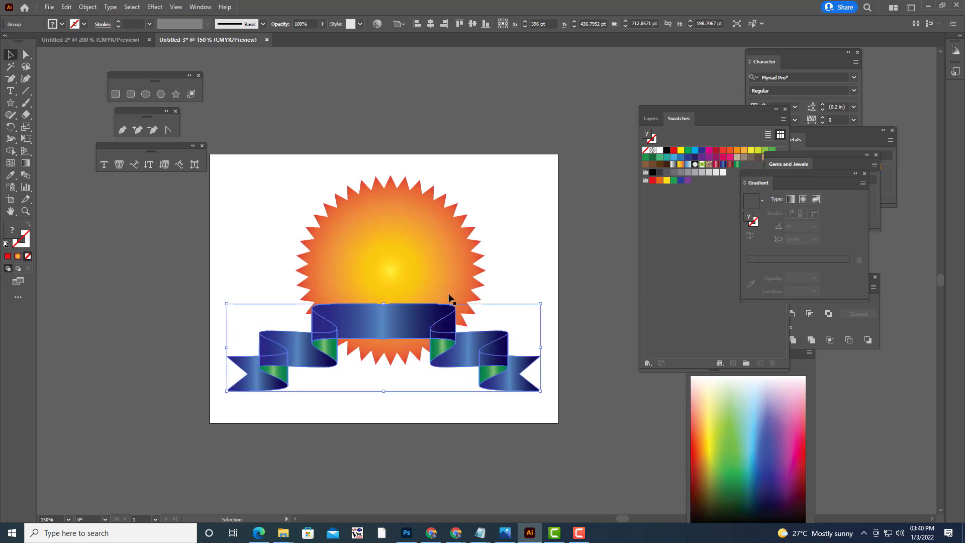
{"action": "left_click", "coordinate": [509, 223]}
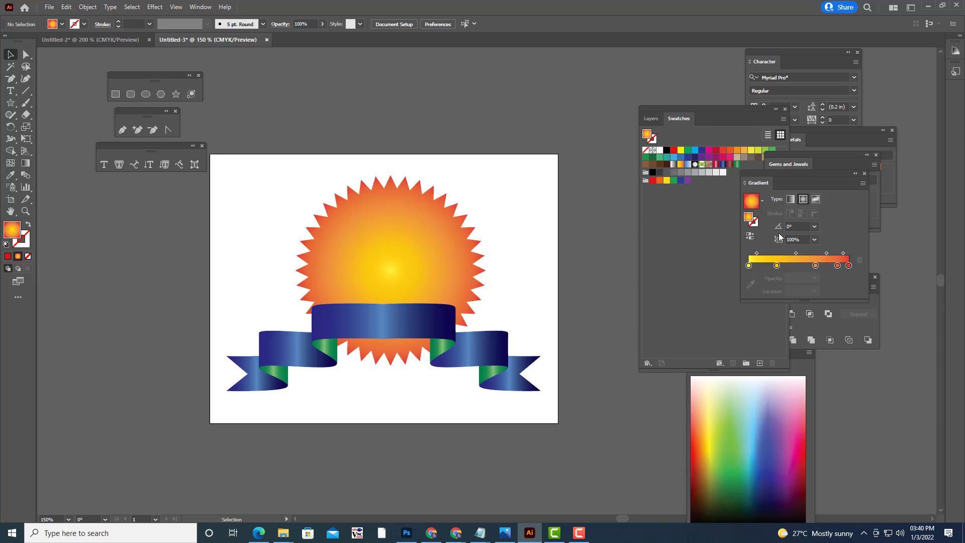
Step: Draw a circle and centre it on the starburst
{"action": "left_click", "coordinate": [420, 252]}
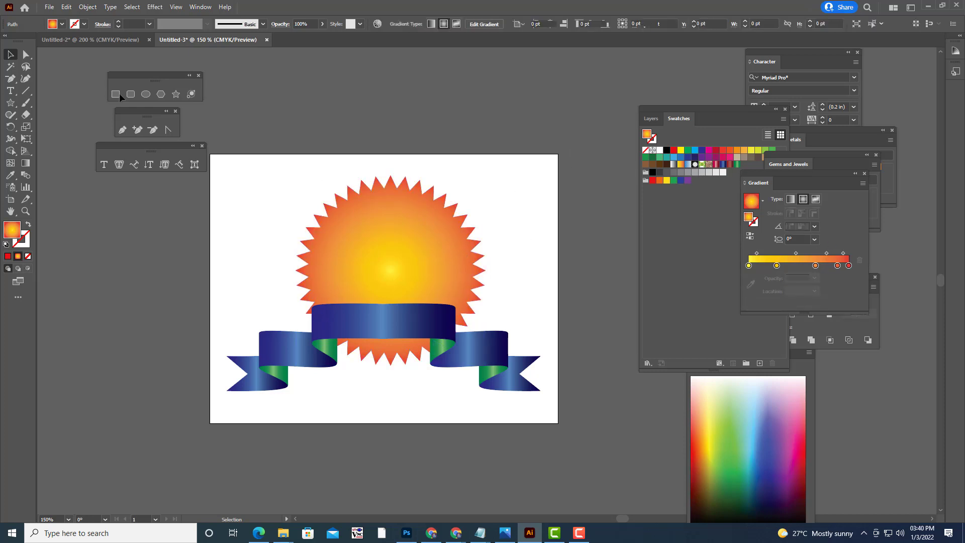
{"action": "left_click", "coordinate": [146, 94]}
{"action": "left_click_drag", "start_coordinate": [494, 90], "coordinate": [644, 240]}
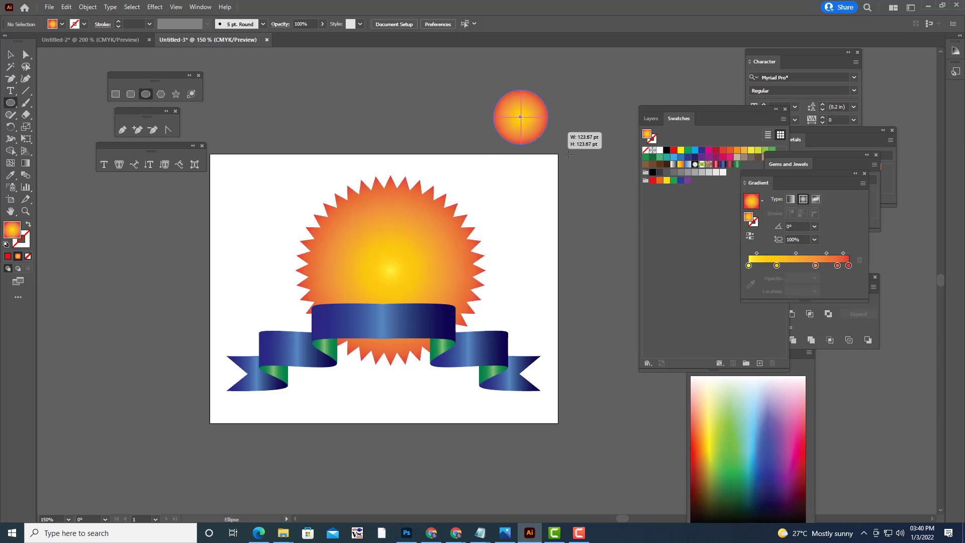
{"action": "left_click", "coordinate": [10, 54]}
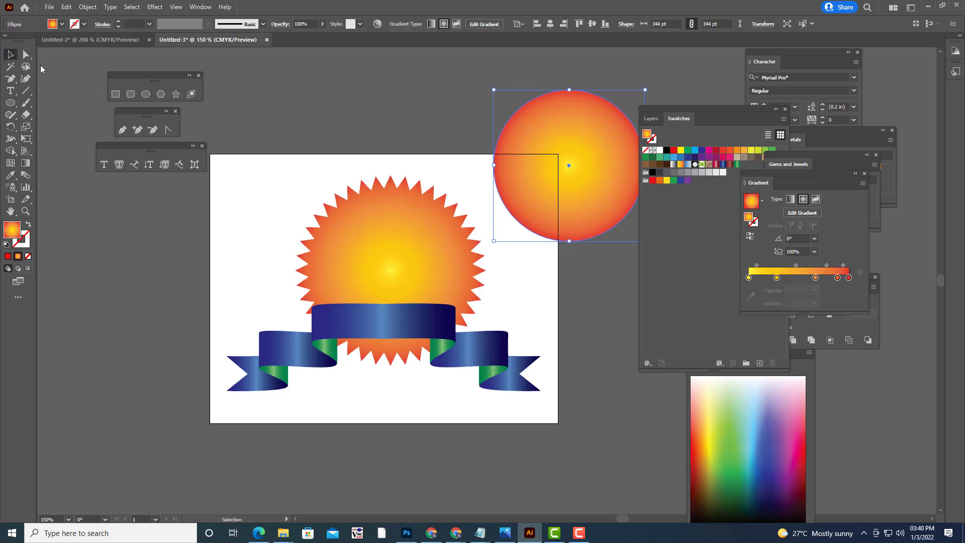
{"action": "mouse_move", "coordinate": [597, 159]}
{"action": "left_mouse_down"}
{"action": "mouse_move", "coordinate": [416, 257]}
{"action": "mouse_move", "coordinate": [408, 234]}
{"action": "left_mouse_up"}
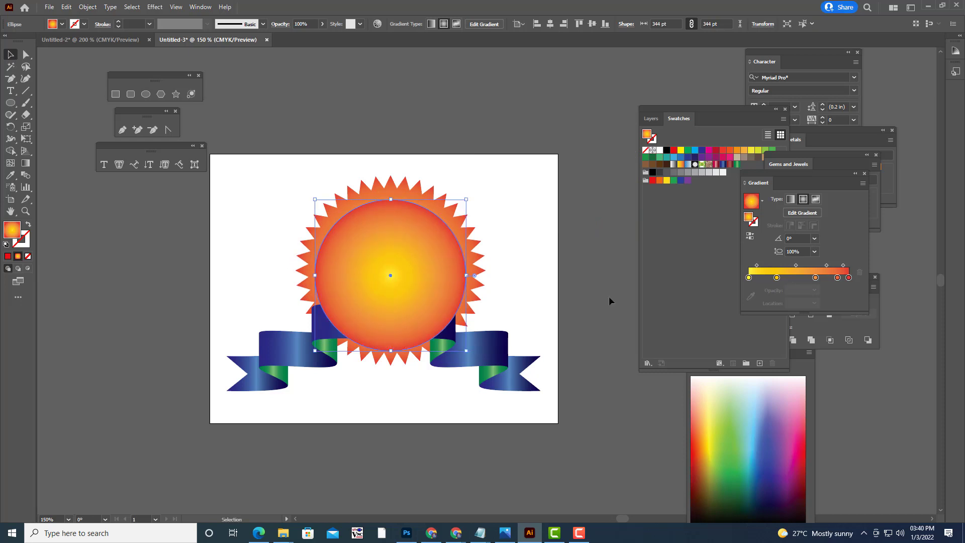
{"action": "key", "text": "Up"}
{"action": "key", "text": "Up"}
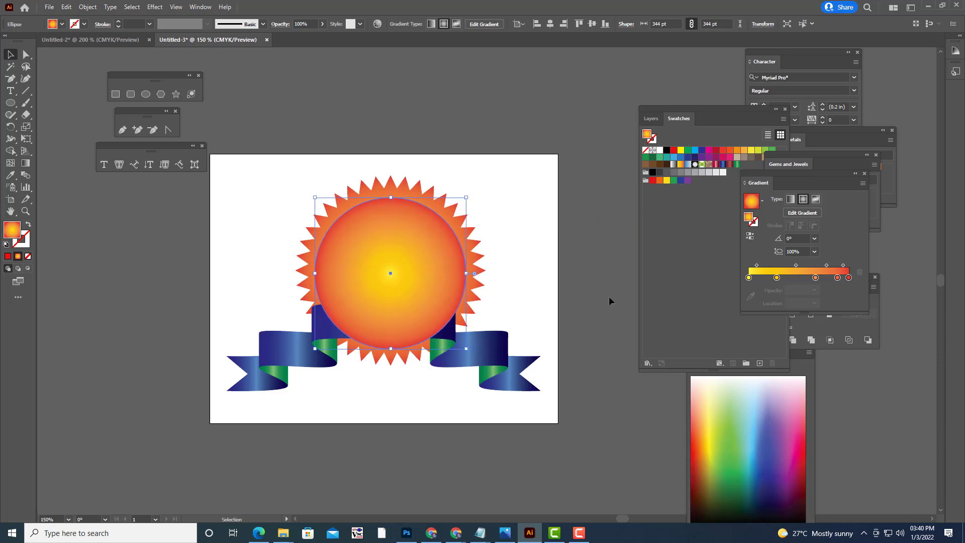
{"action": "key", "text": "Up"}
{"action": "left_click_drag", "start_coordinate": [466, 197], "coordinate": [466, 196]}
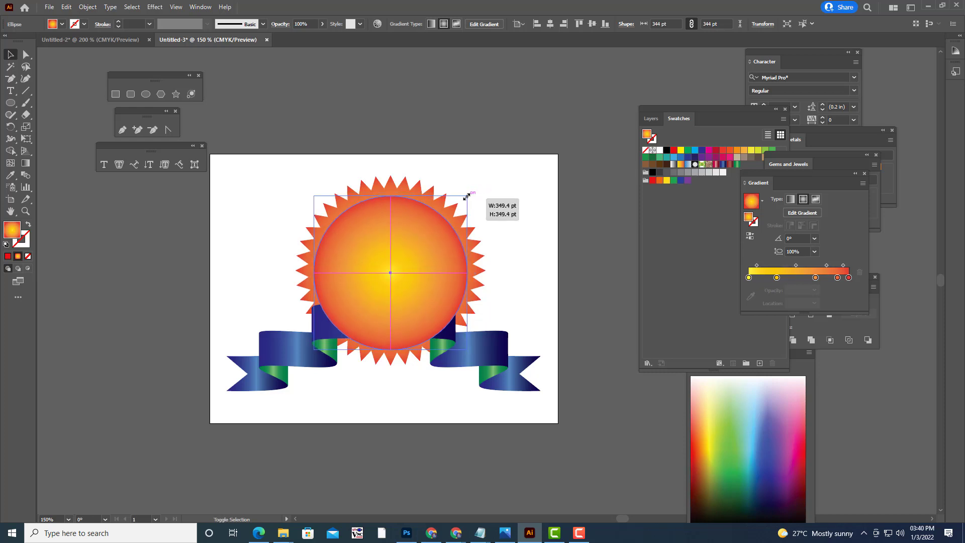
{"action": "left_click", "coordinate": [431, 258], "text": "shift"}
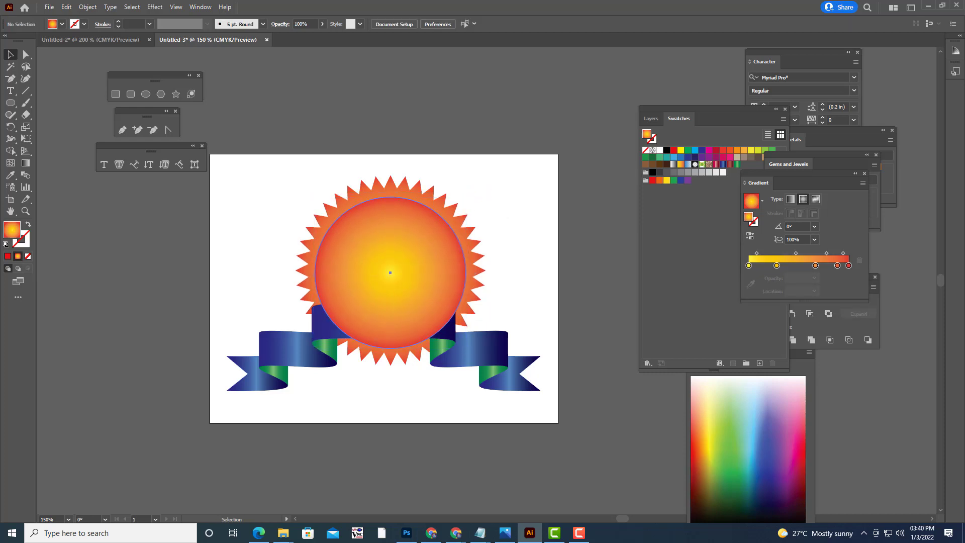
Step: Give the circle a white stroke and no fill
{"action": "double_click", "coordinate": [12, 230]}
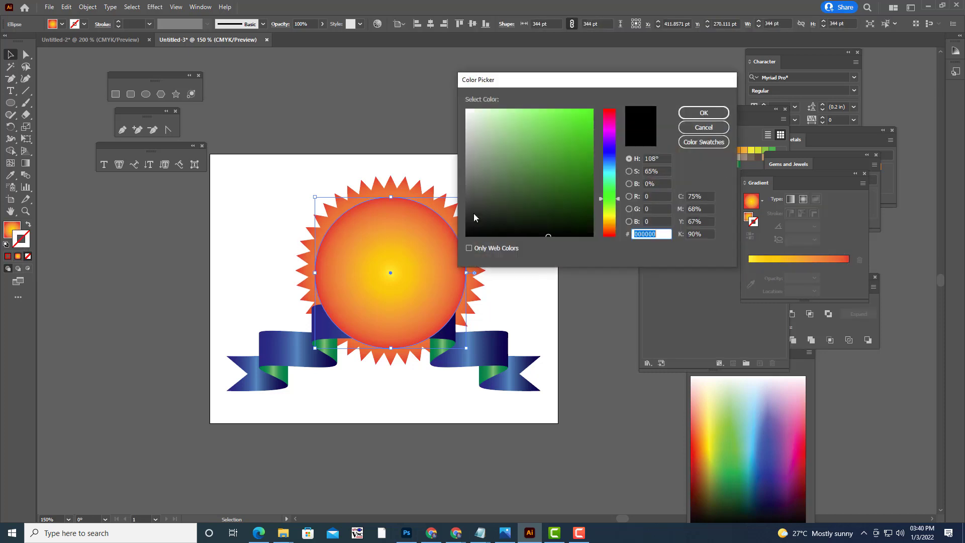
{"action": "left_click", "coordinate": [703, 113]}
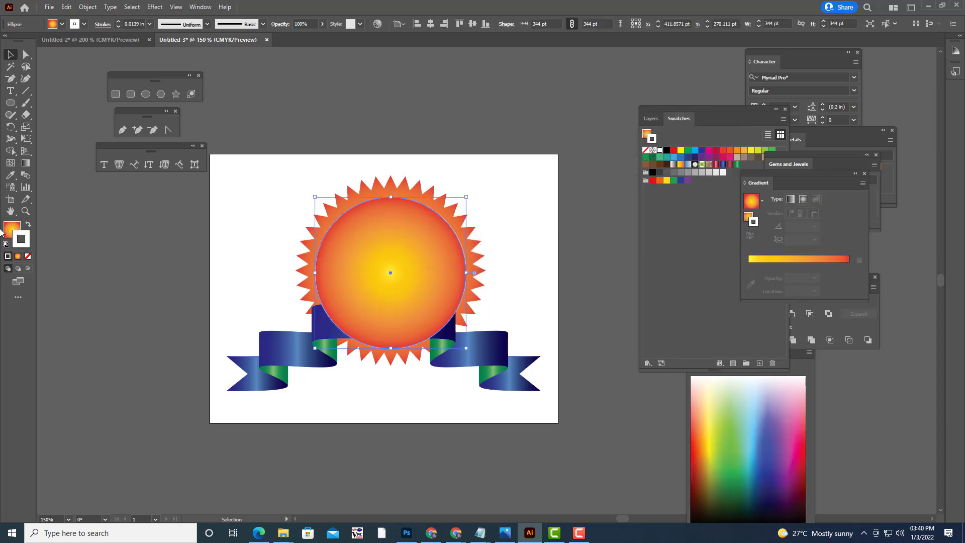
{"action": "left_click", "coordinate": [28, 255]}
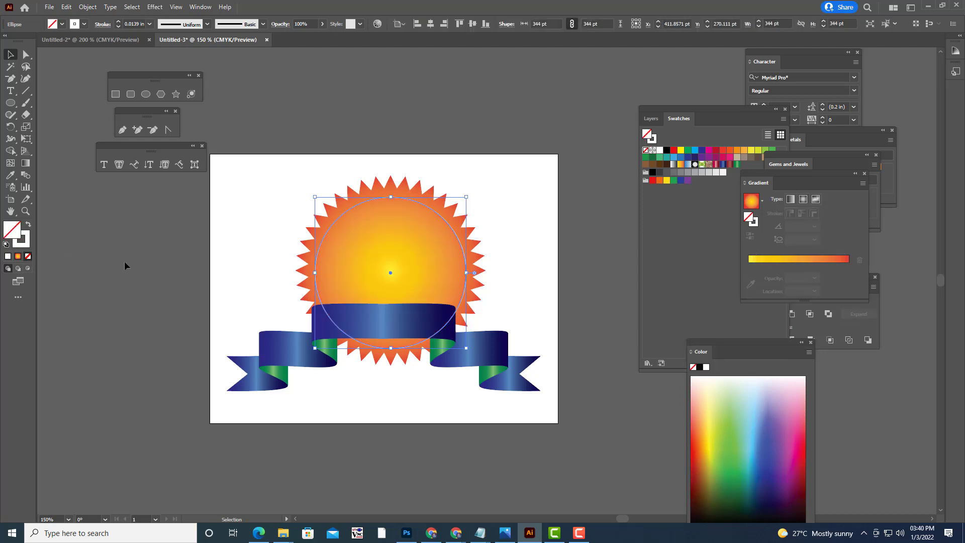
{"action": "left_click", "coordinate": [125, 261]}
Step: Bring the ribbon group to the front, in front of the circle
{"action": "left_click", "coordinate": [406, 321]}
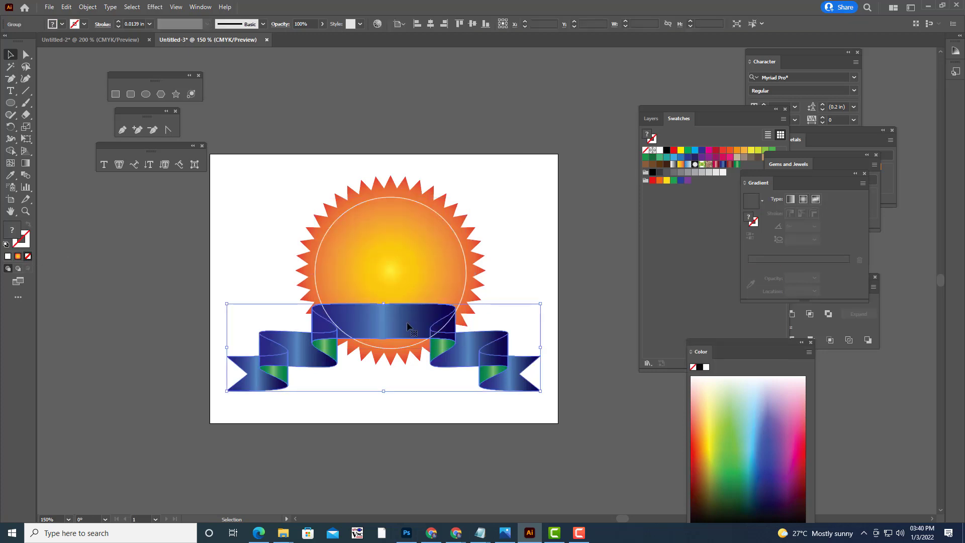
{"action": "right_click", "coordinate": [406, 320]}
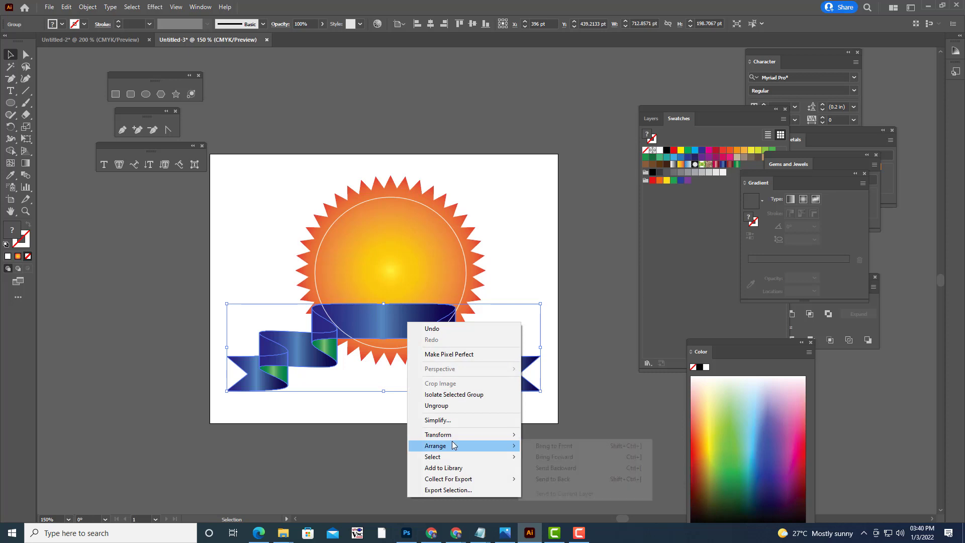
{"action": "mouse_move", "coordinate": [460, 445]}
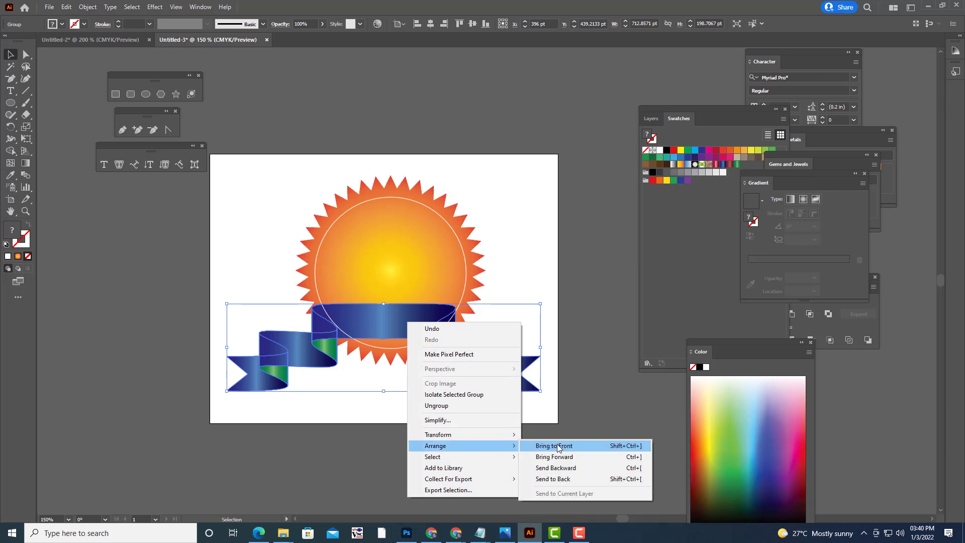
{"action": "left_click", "coordinate": [548, 434]}
{"action": "left_click", "coordinate": [571, 438]}
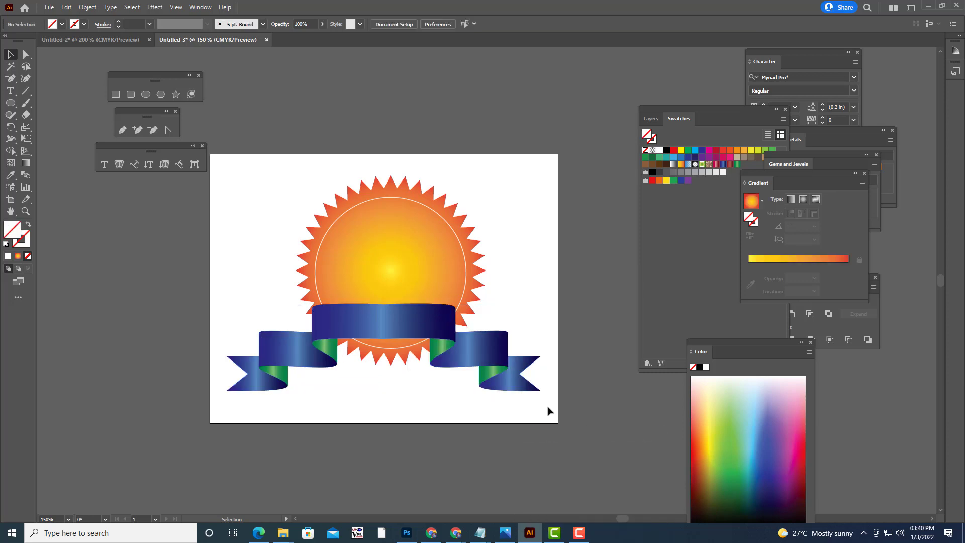
{"action": "left_click", "coordinate": [373, 222]}
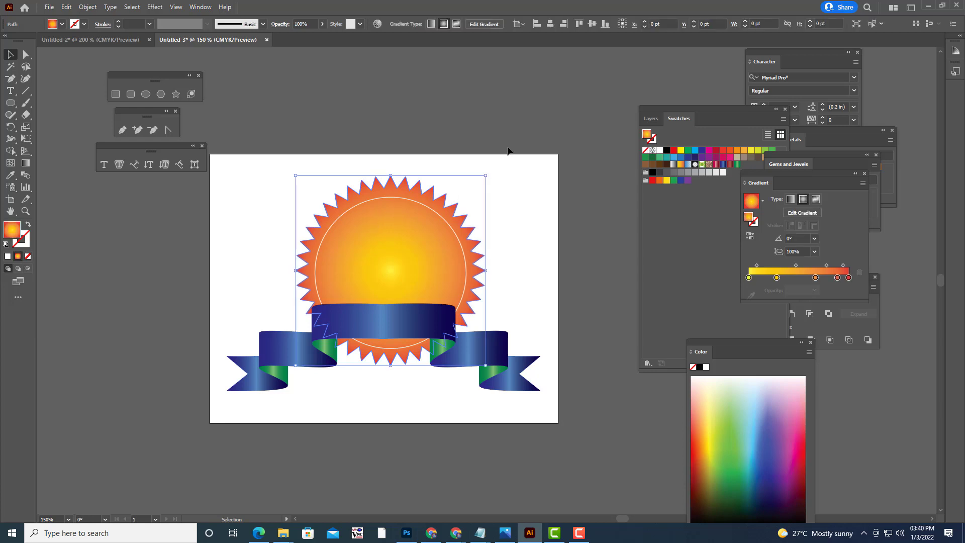
Step: Scale a smaller copy of the white ring to about 338 pt inside the first
{"action": "left_click", "coordinate": [450, 230]}
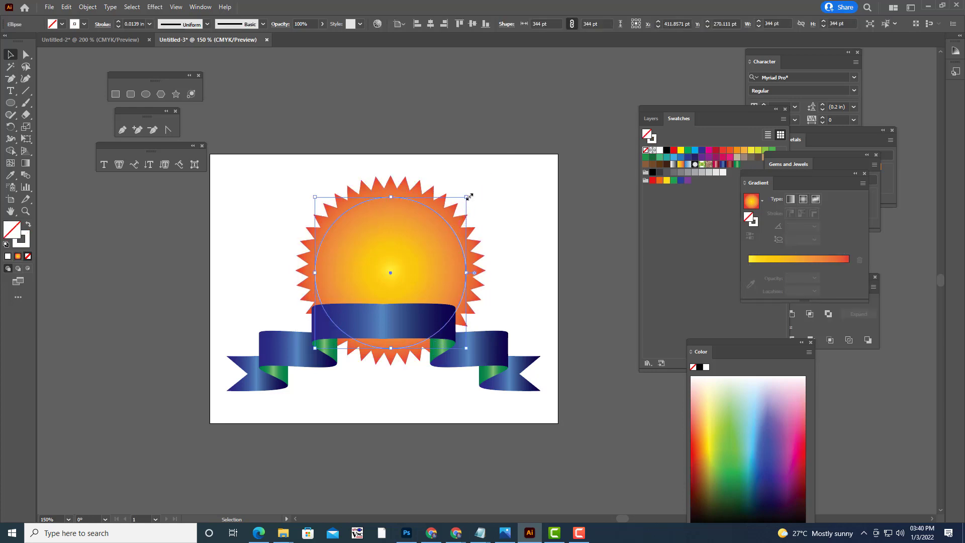
{"action": "left_click_drag", "start_coordinate": [469, 196], "coordinate": [468, 196]}
{"action": "key", "text": "a"}
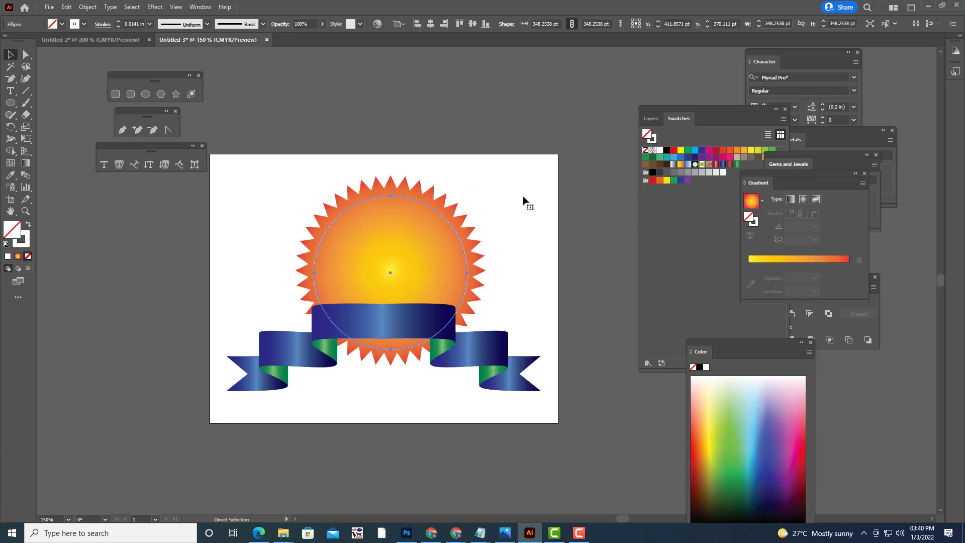
{"action": "key", "text": "v"}
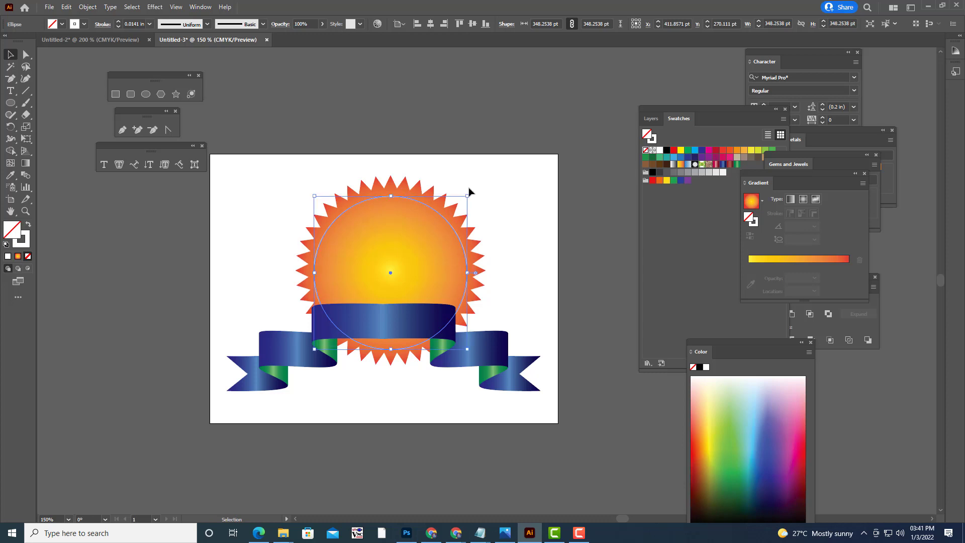
{"action": "left_click_drag", "start_coordinate": [467, 194], "coordinate": [463, 197]}
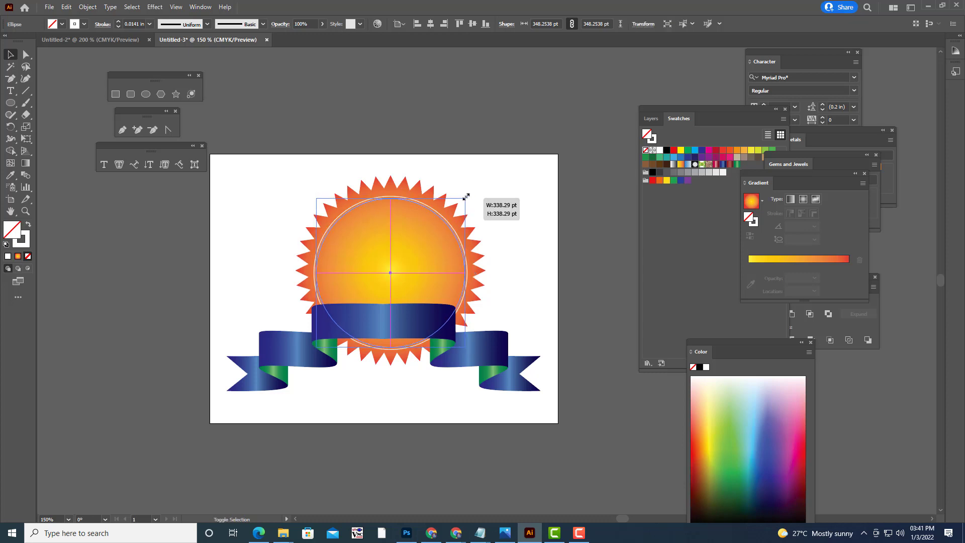
{"action": "key", "text": "ctrl+h"}
{"action": "left_click", "coordinate": [520, 210]}
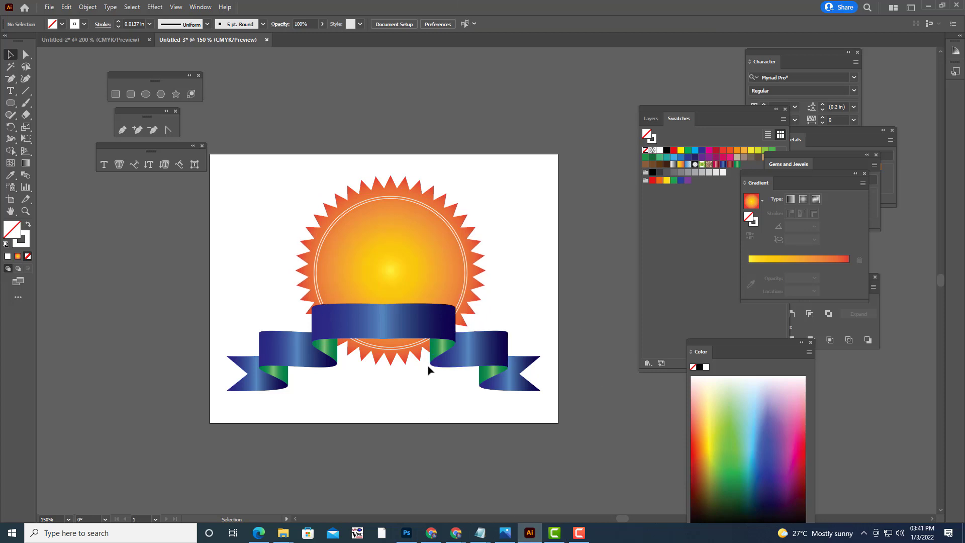
Step: Move the ribbon group slightly lower on the badge
{"action": "left_click_drag", "start_coordinate": [420, 311], "coordinate": [420, 340]}
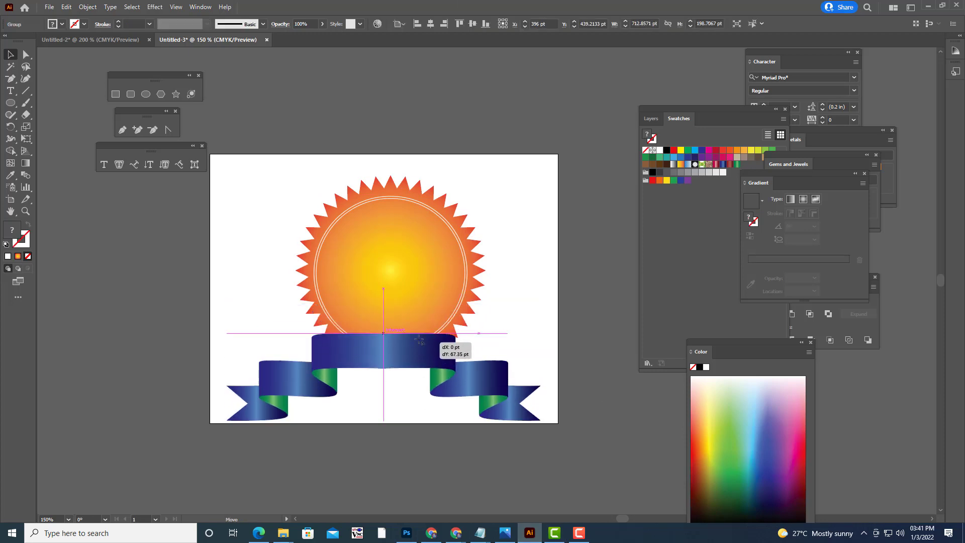
{"action": "left_click_drag", "start_coordinate": [420, 340], "coordinate": [424, 328]}
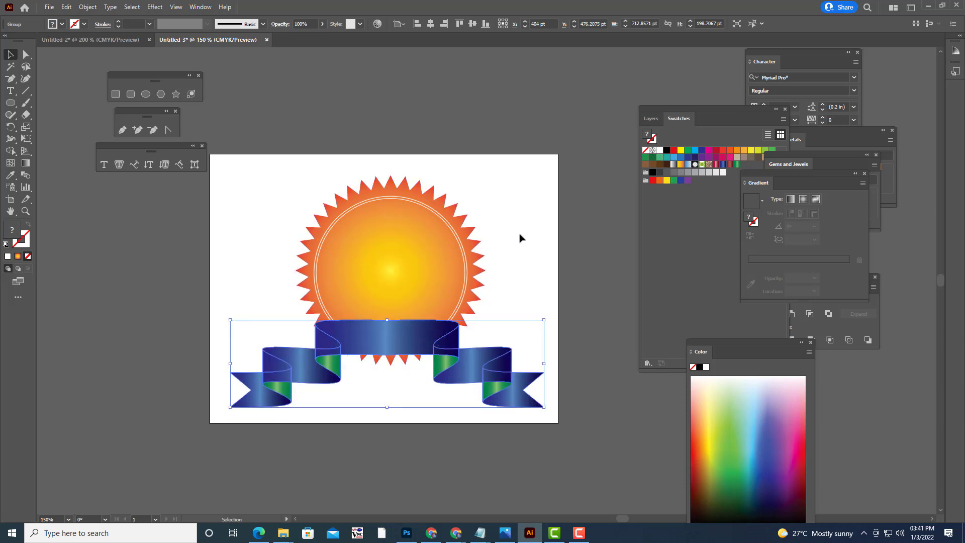
{"action": "left_click", "coordinate": [520, 238]}
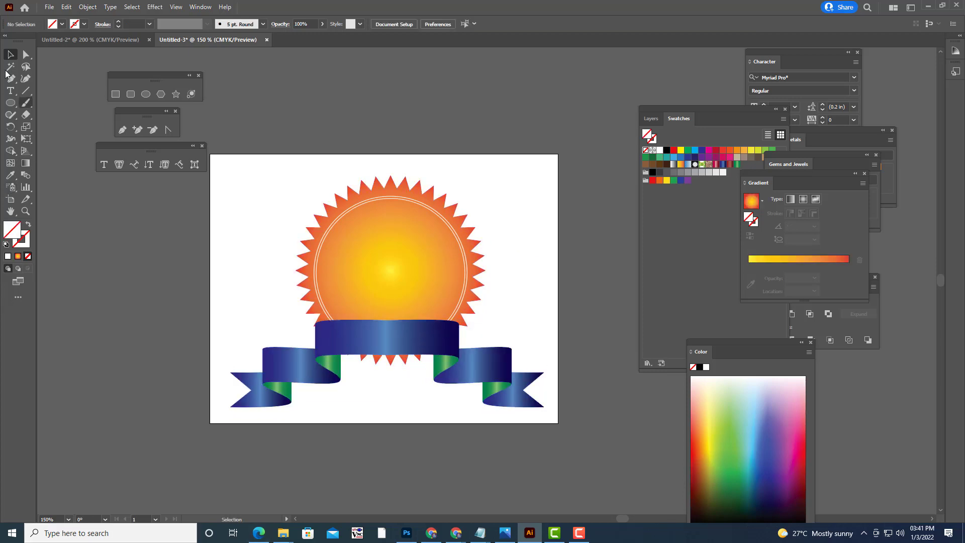
Step: Add a text object reading SUNNY above the artboard
{"action": "left_click", "coordinate": [10, 91]}
{"action": "left_click", "coordinate": [393, 105]}
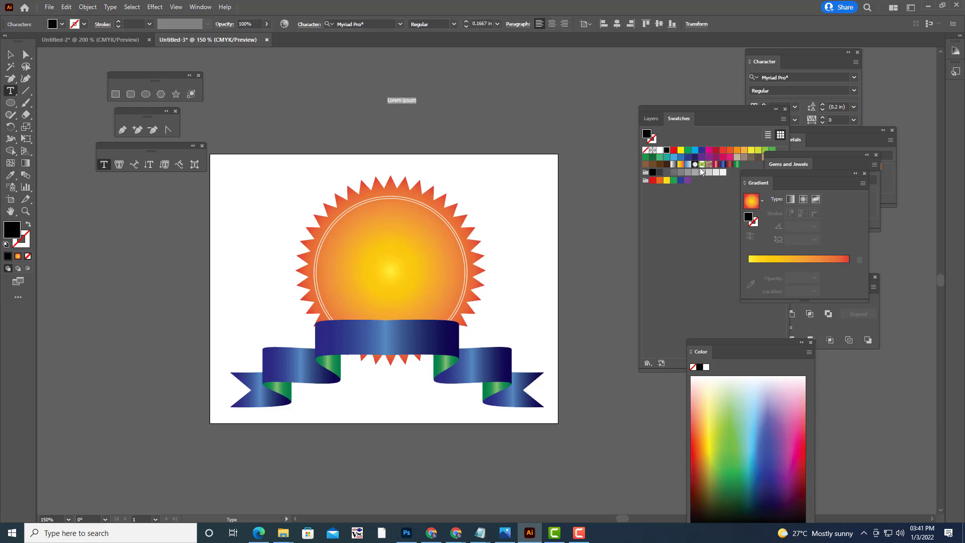
{"action": "key", "text": "BackSpace"}
Step: Move SUNNY onto the sun's centre and shrink it slightly
{"action": "left_click", "coordinate": [11, 55]}
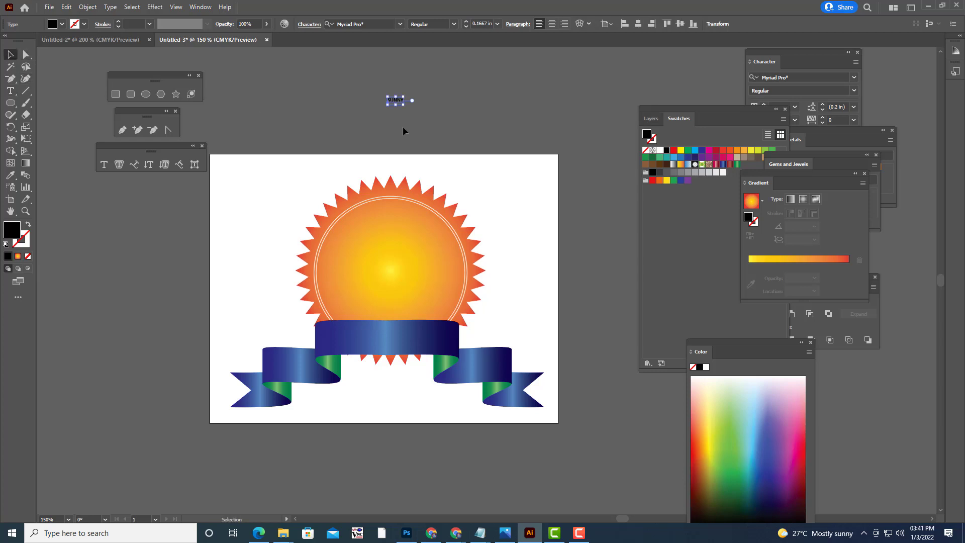
{"action": "mouse_move", "coordinate": [401, 100]}
{"action": "left_mouse_down"}
{"action": "mouse_move", "coordinate": [394, 272]}
{"action": "mouse_move", "coordinate": [446, 251]}
{"action": "left_mouse_up"}
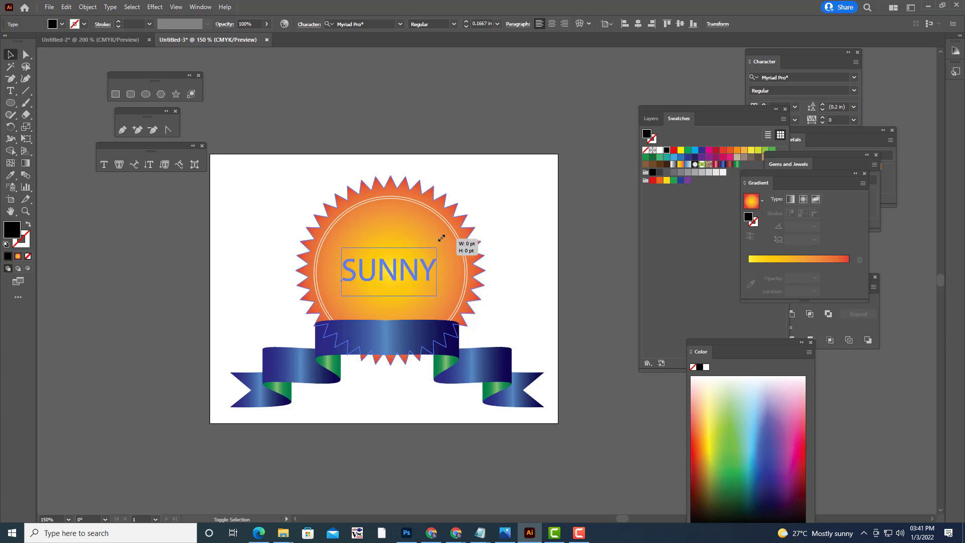
{"action": "left_click_drag", "start_coordinate": [408, 277], "coordinate": [411, 276]}
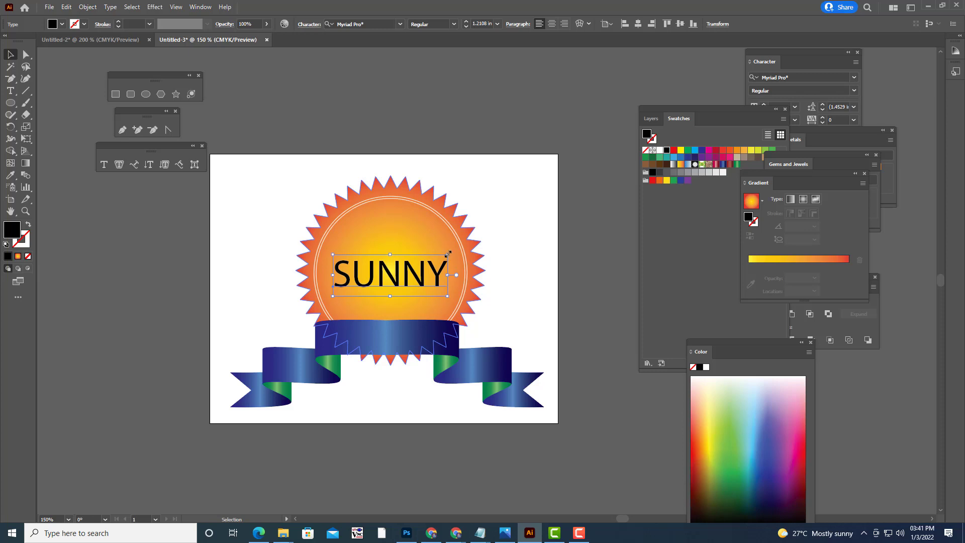
{"action": "left_click_drag", "start_coordinate": [447, 254], "coordinate": [444, 260]}
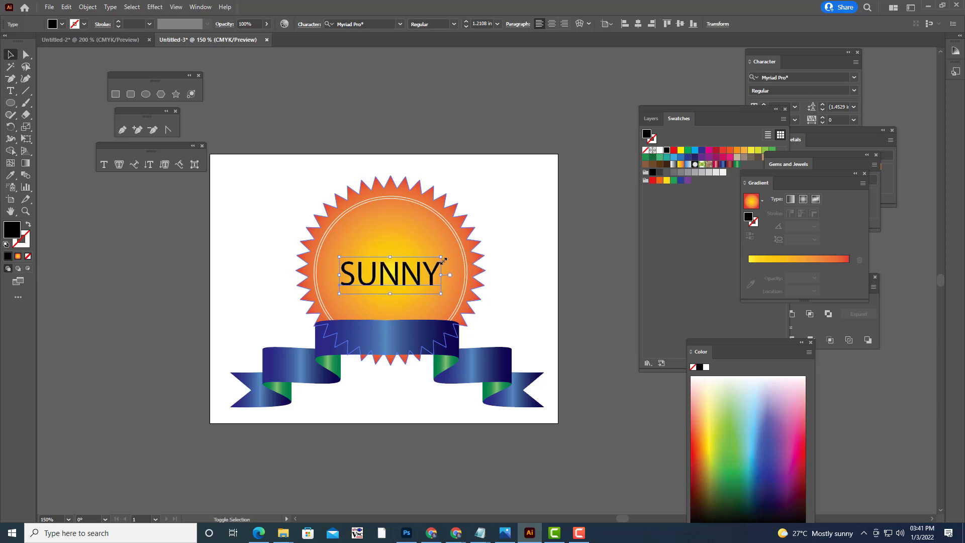
Step: Change the SUNNY lettering's font to Impact
{"action": "left_click", "coordinate": [386, 25]}
{"action": "type", "text": "impa"}
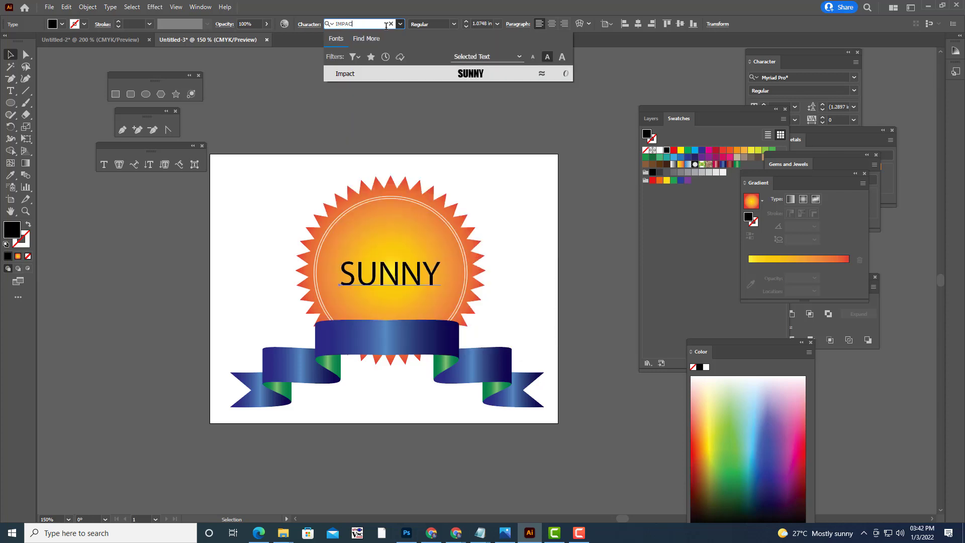
{"action": "type", "text": "ct"}
{"action": "key", "text": "Return"}
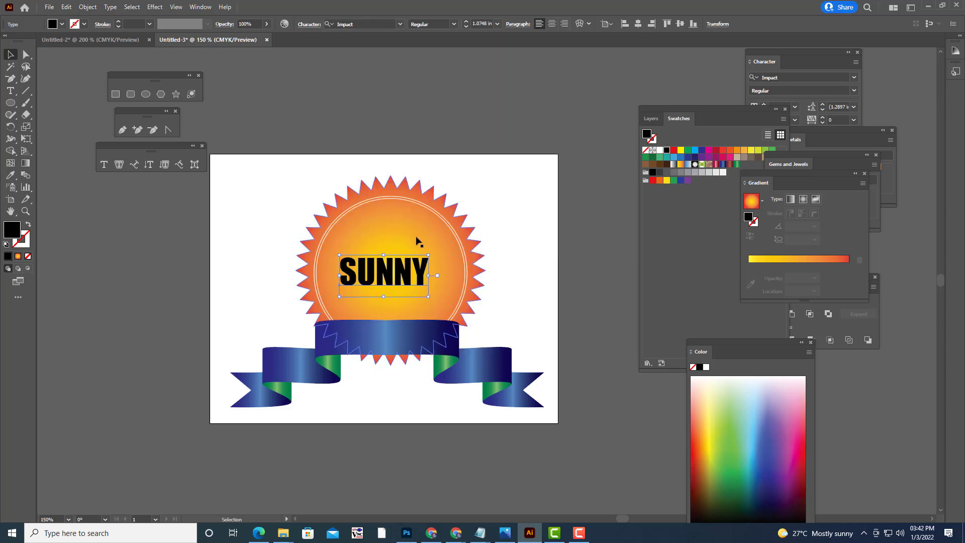
Step: Shift SUNNY right, enlarge it slightly, and nudge it to centre it on the sun
{"action": "left_click_drag", "start_coordinate": [407, 271], "coordinate": [413, 272]}
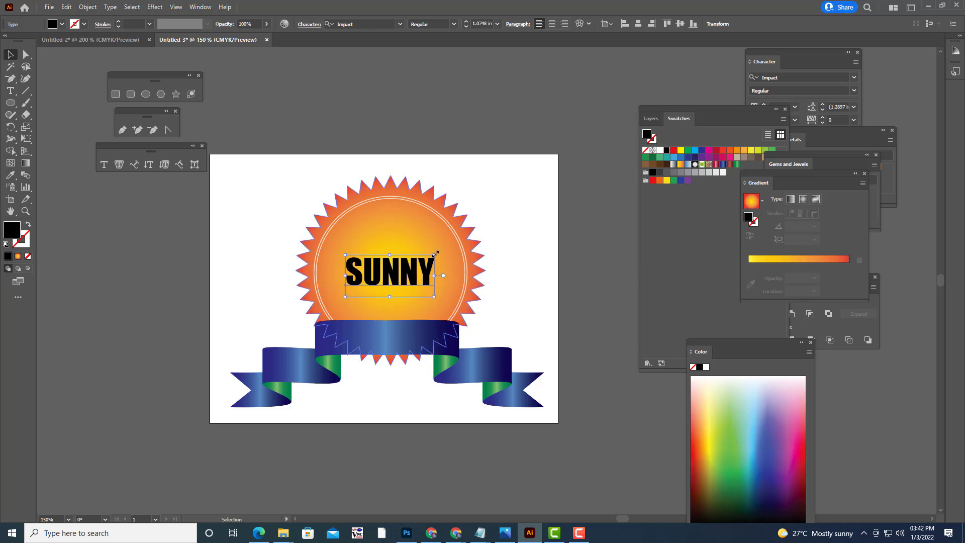
{"action": "left_click_drag", "start_coordinate": [435, 254], "coordinate": [439, 252]}
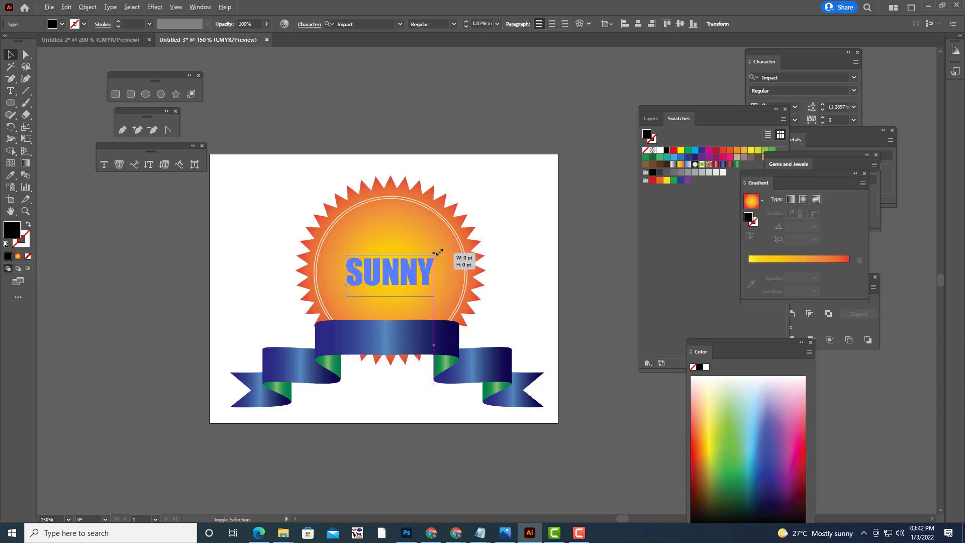
{"action": "left_click", "coordinate": [547, 250]}
{"action": "left_click", "coordinate": [389, 271]}
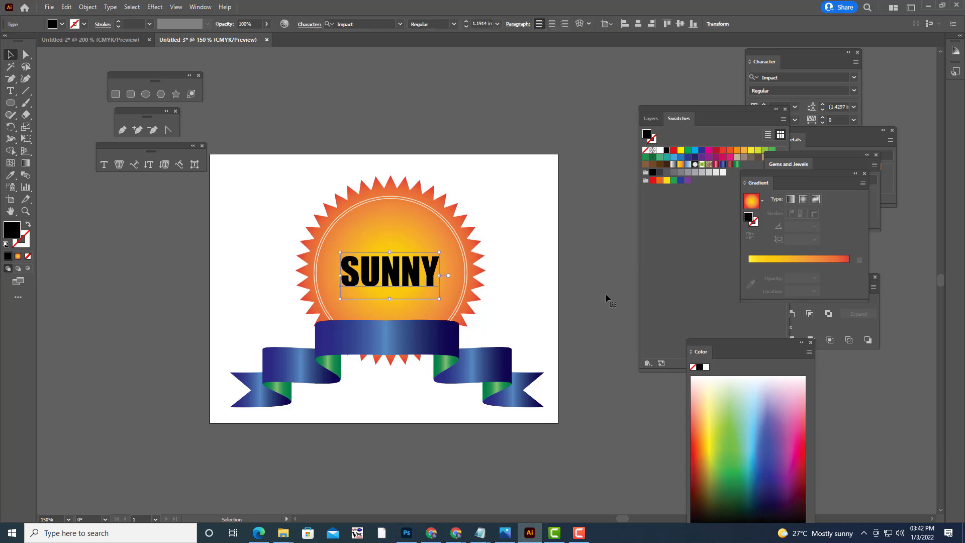
{"action": "key", "text": "Left"}
{"action": "key", "text": "Down"}
{"action": "key", "text": "Down"}
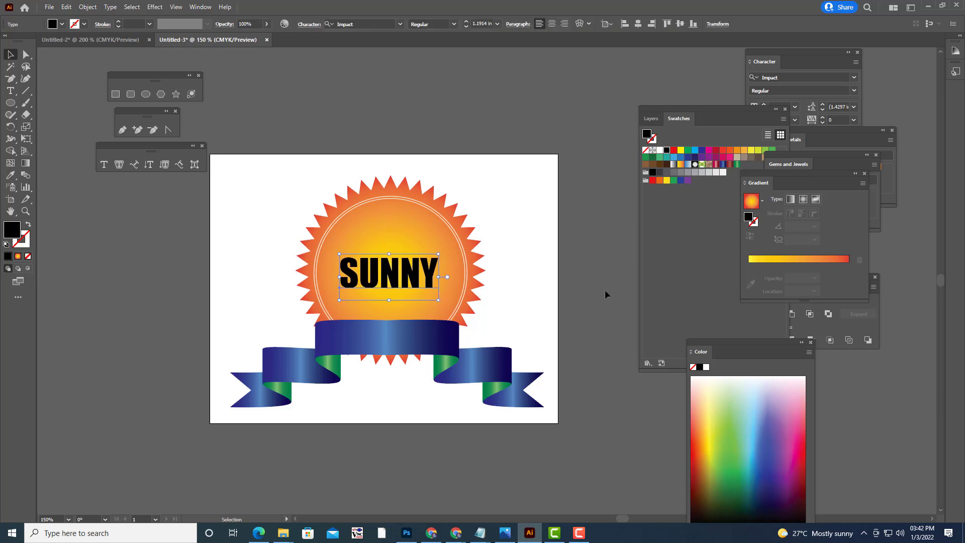
{"action": "key", "text": "Down"}
{"action": "key", "text": "Up"}
Step: Give the SUNNY lettering a white fill
{"action": "left_click", "coordinate": [711, 103]}
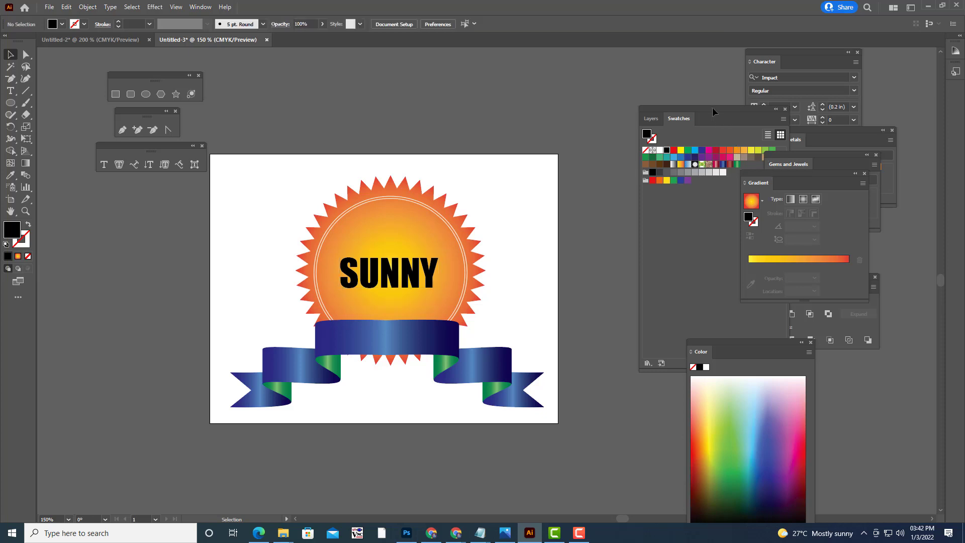
{"action": "left_click_drag", "start_coordinate": [713, 107], "coordinate": [695, 108]}
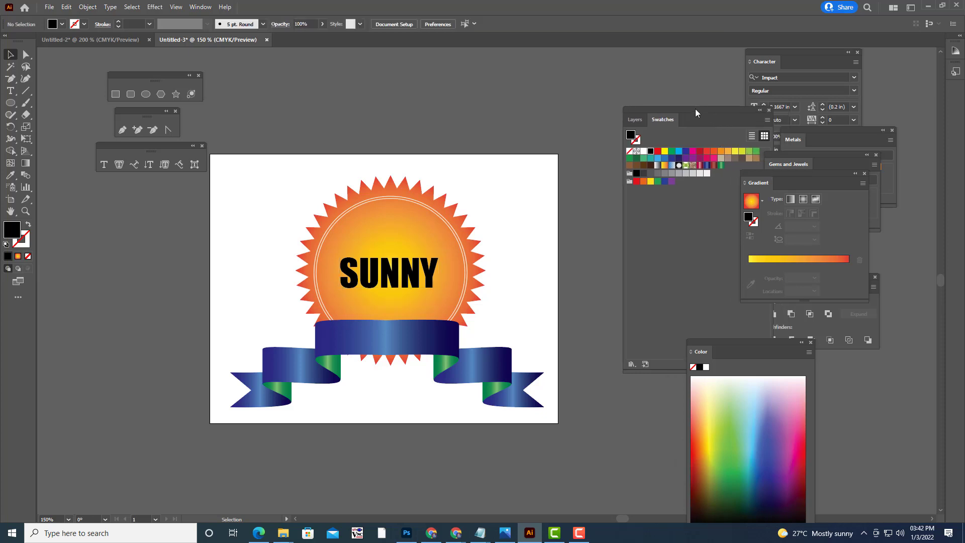
{"action": "left_click", "coordinate": [405, 274]}
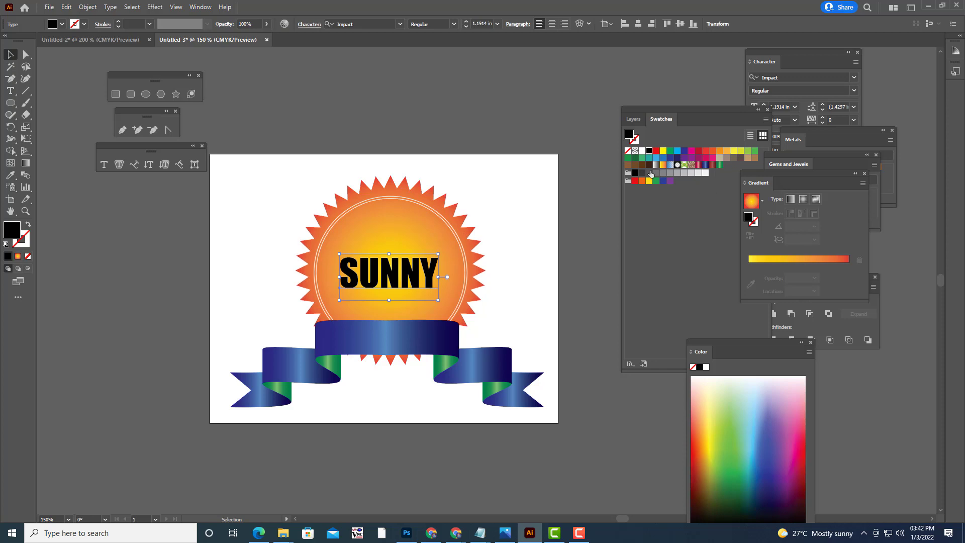
{"action": "left_click", "coordinate": [642, 151]}
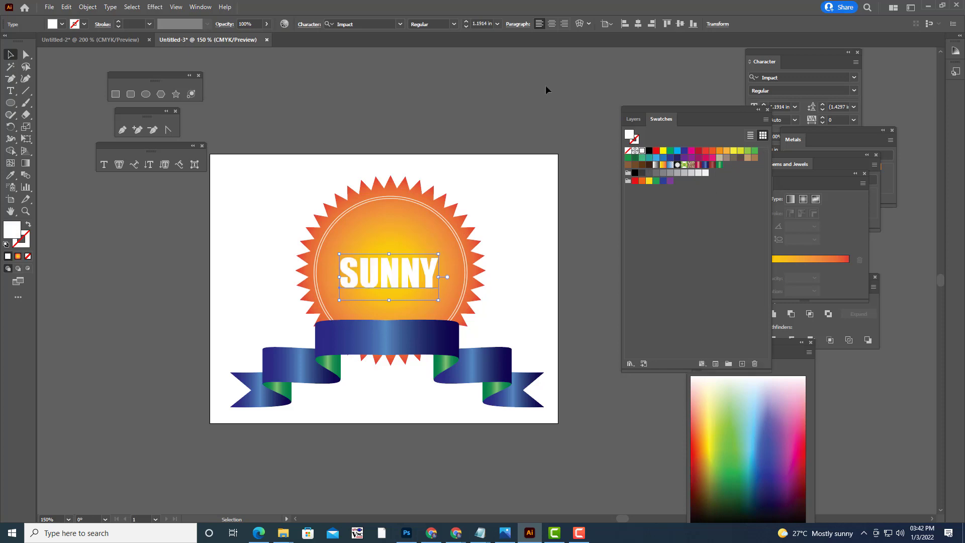
Step: Set SUNNY's outline to bright red using the Color Picker
{"action": "left_click", "coordinate": [20, 242]}
{"action": "double_click", "coordinate": [20, 243]}
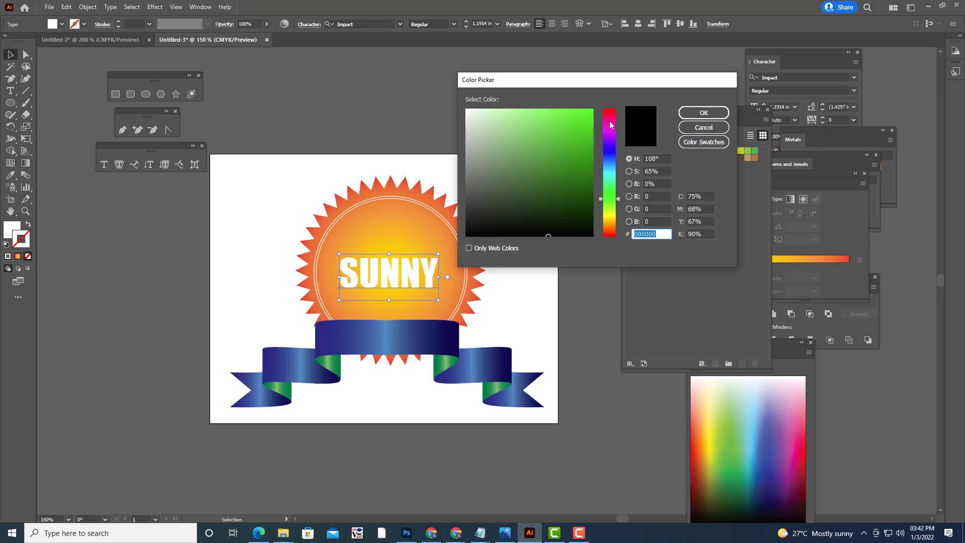
{"action": "left_click", "coordinate": [610, 111]}
{"action": "left_click", "coordinate": [590, 111]}
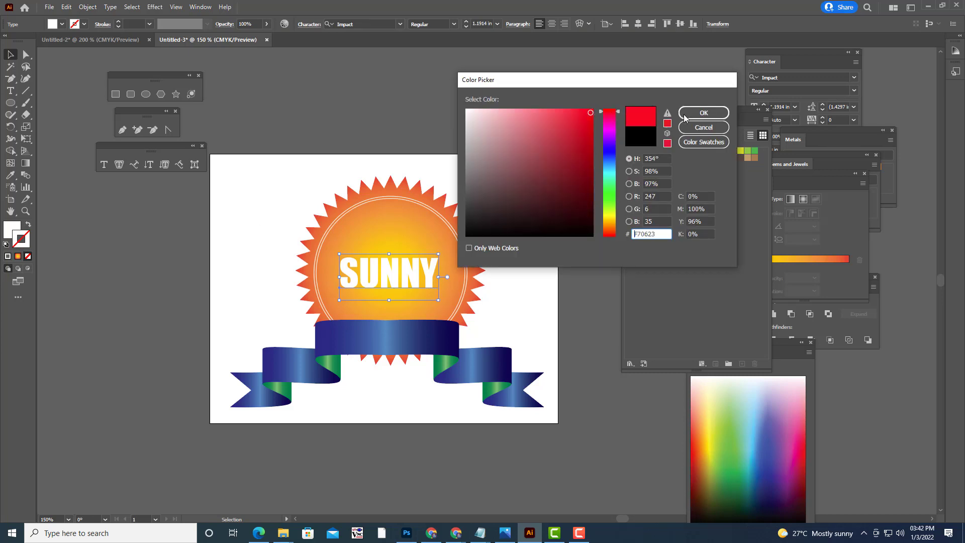
{"action": "left_click", "coordinate": [704, 113]}
{"action": "left_click", "coordinate": [540, 111]}
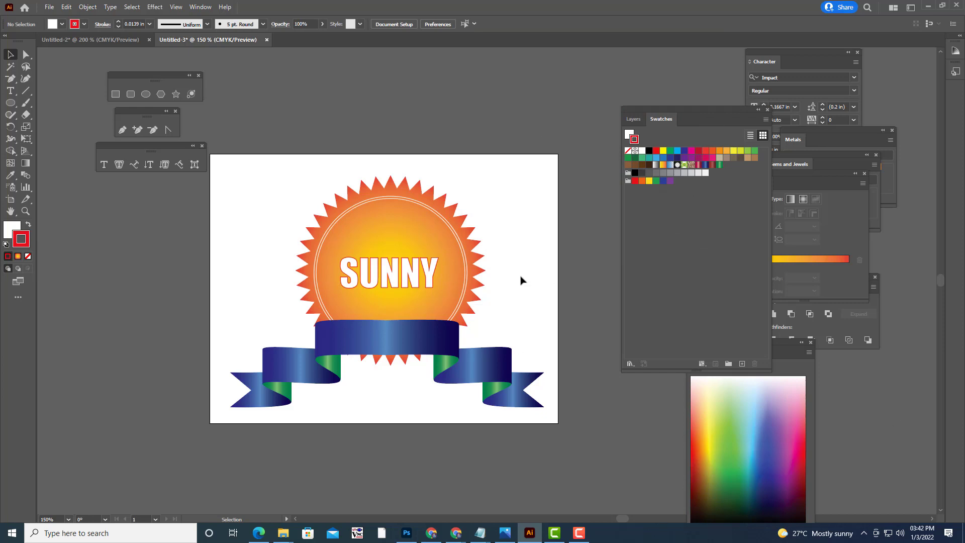
{"action": "left_click", "coordinate": [416, 282]}
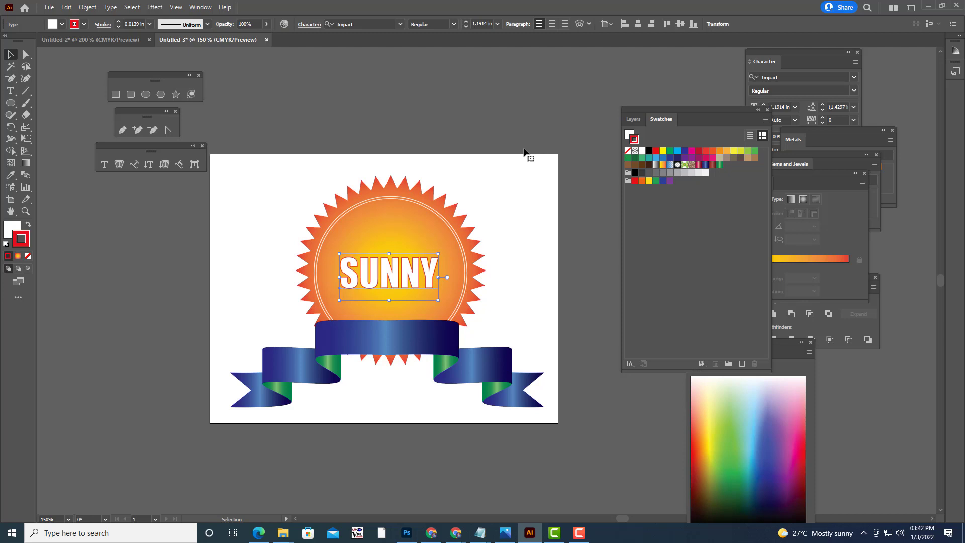
{"action": "left_click", "coordinate": [497, 134]}
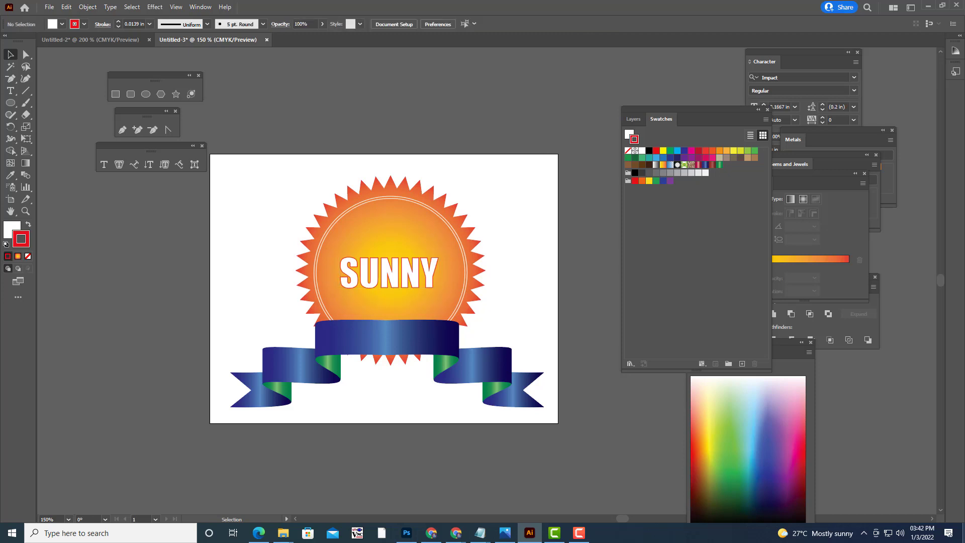
Step: Add the text 'SUNNY ENTERPRIZES' and position it on the blue ribbon
{"action": "left_click", "coordinate": [9, 92]}
{"action": "left_click", "coordinate": [328, 132]}
{"action": "type", "text": "SUNNY ENTERPRISES"}
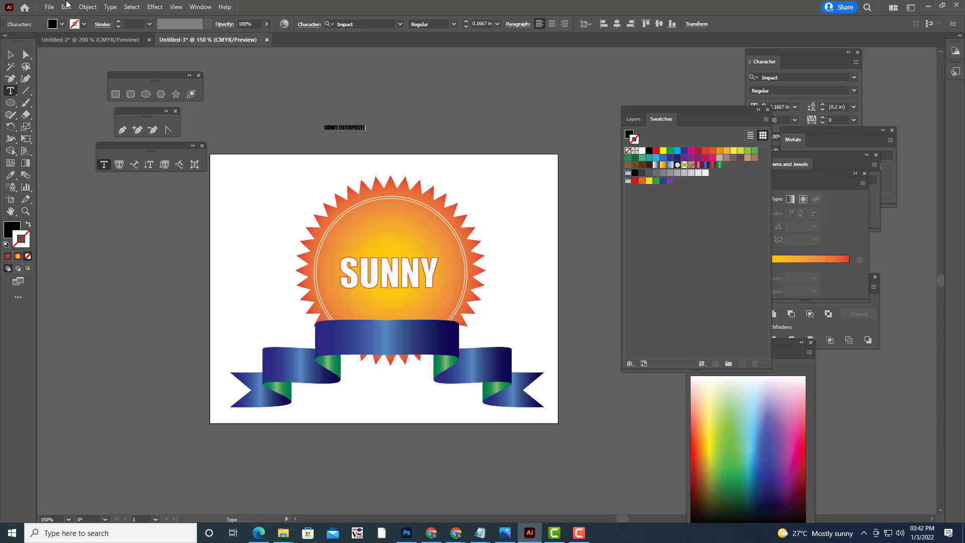
{"action": "left_click", "coordinate": [10, 54]}
{"action": "mouse_move", "coordinate": [359, 128]}
{"action": "left_mouse_down"}
{"action": "mouse_move", "coordinate": [396, 338]}
{"action": "mouse_move", "coordinate": [442, 330]}
{"action": "mouse_move", "coordinate": [404, 344]}
{"action": "left_mouse_up"}
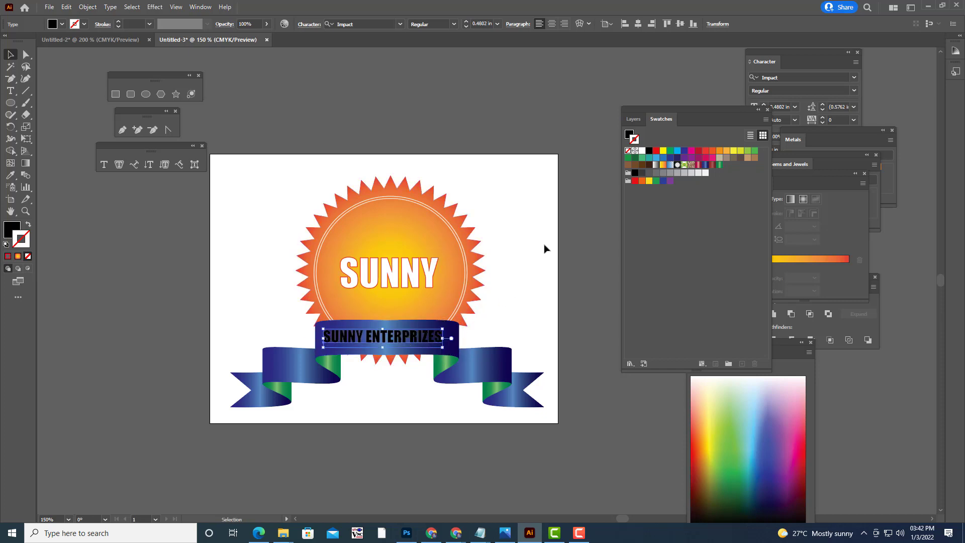
{"action": "key", "text": "Right"}
{"action": "key", "text": "Right"}
{"action": "key", "text": "Right"}
{"action": "key", "text": "Down"}
{"action": "key", "text": "Down"}
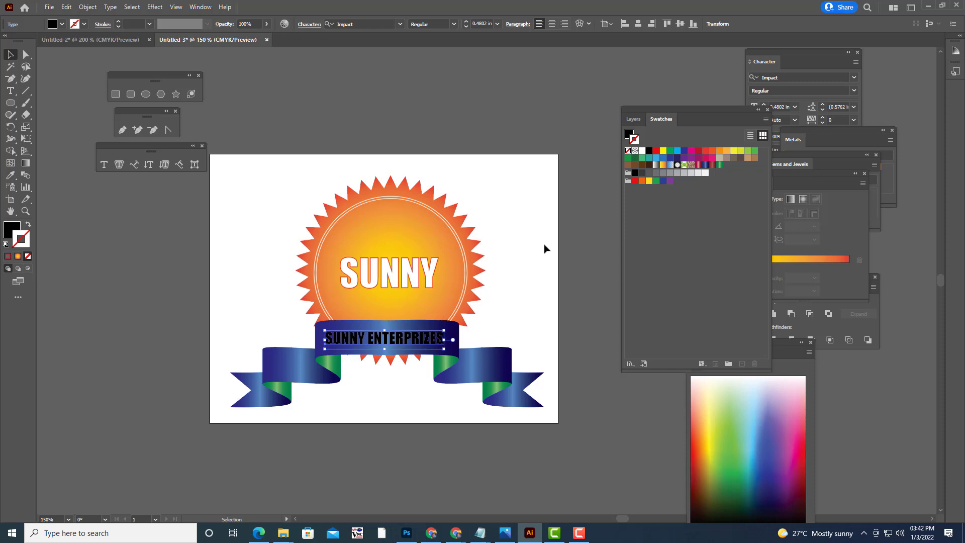
{"action": "key", "text": "Right"}
{"action": "key", "text": "Up"}
{"action": "key", "text": "Up"}
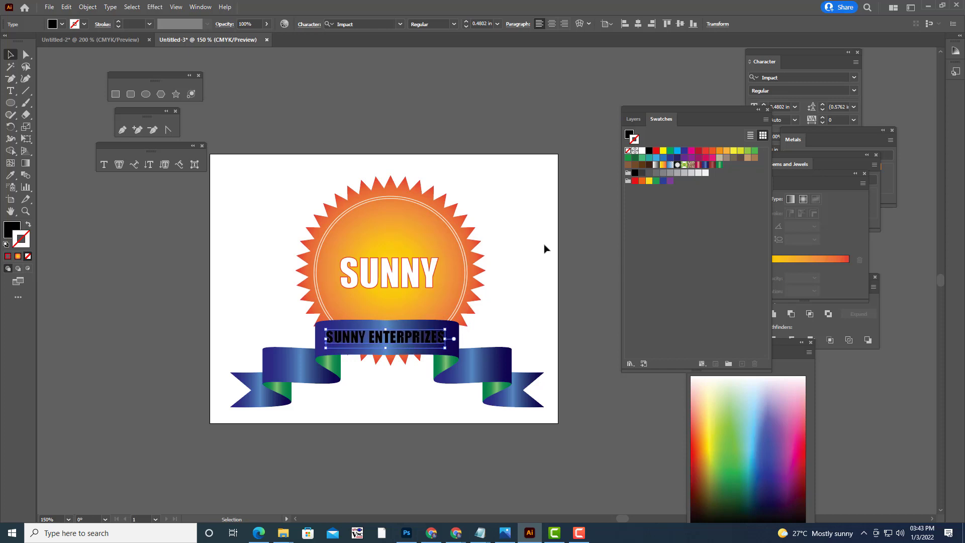
Step: Fill SUNNY ENTERPRIZES with yellow, remove its outline, and nudge it right
{"action": "left_click", "coordinate": [664, 151]}
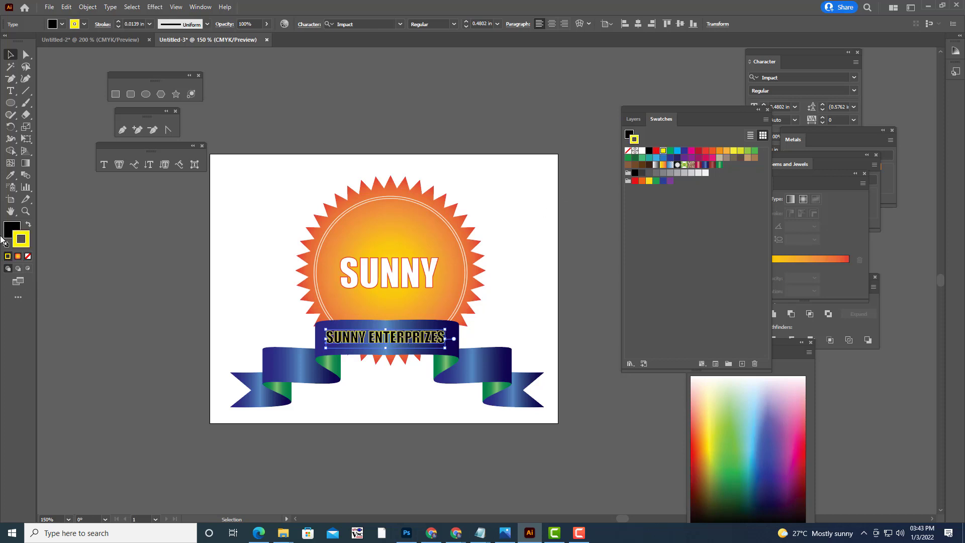
{"action": "left_click", "coordinate": [10, 233]}
{"action": "left_click", "coordinate": [663, 151]}
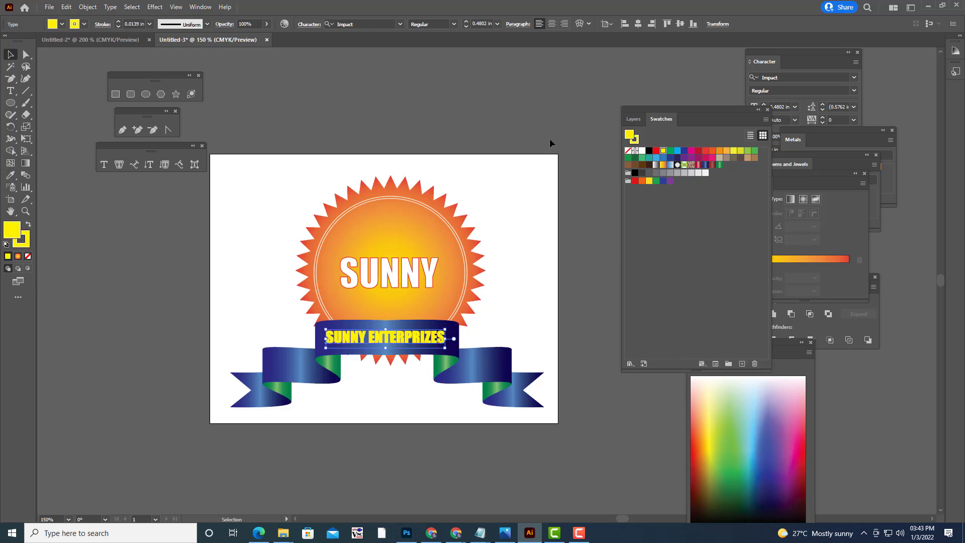
{"action": "left_click", "coordinate": [29, 256]}
{"action": "left_click", "coordinate": [126, 257]}
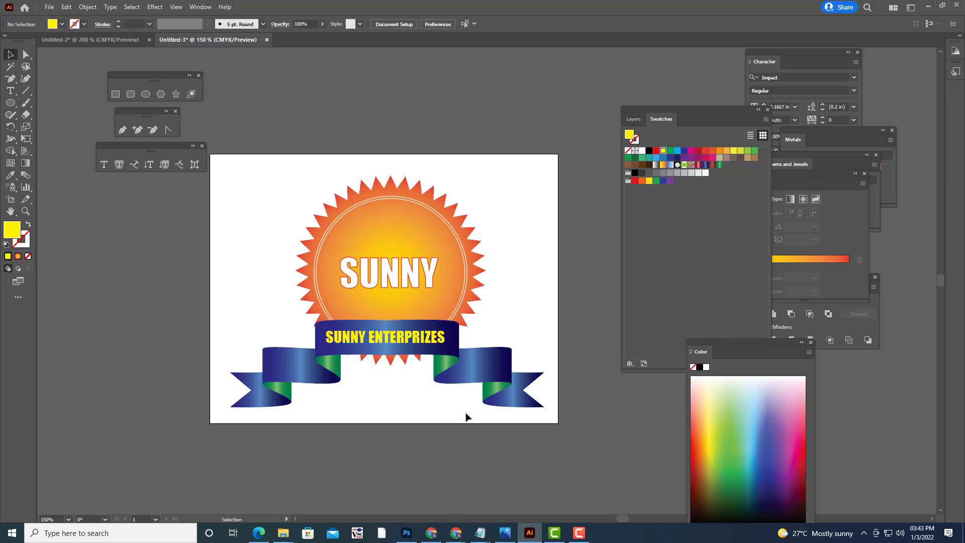
{"action": "left_click", "coordinate": [432, 337]}
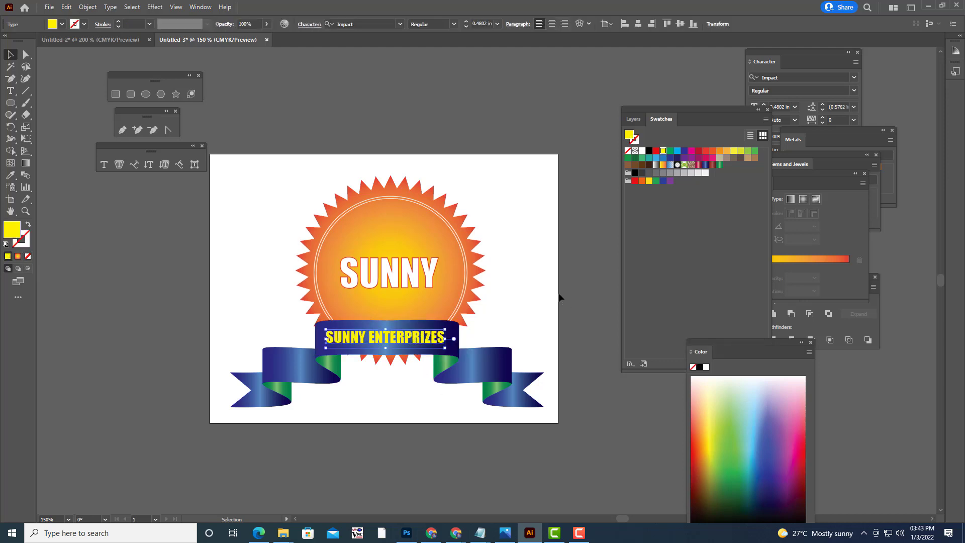
{"action": "key", "text": "Right"}
{"action": "key", "text": "Right"}
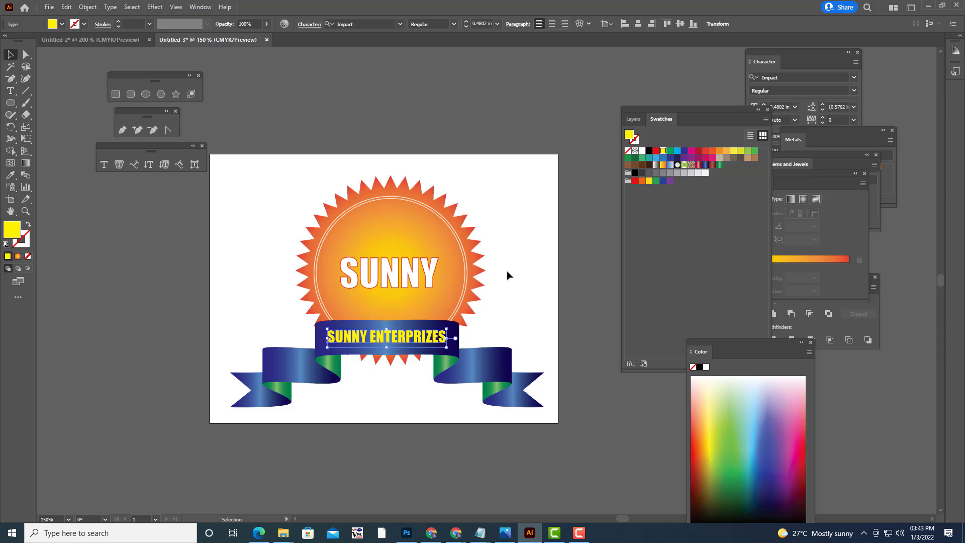
{"action": "left_click", "coordinate": [517, 259]}
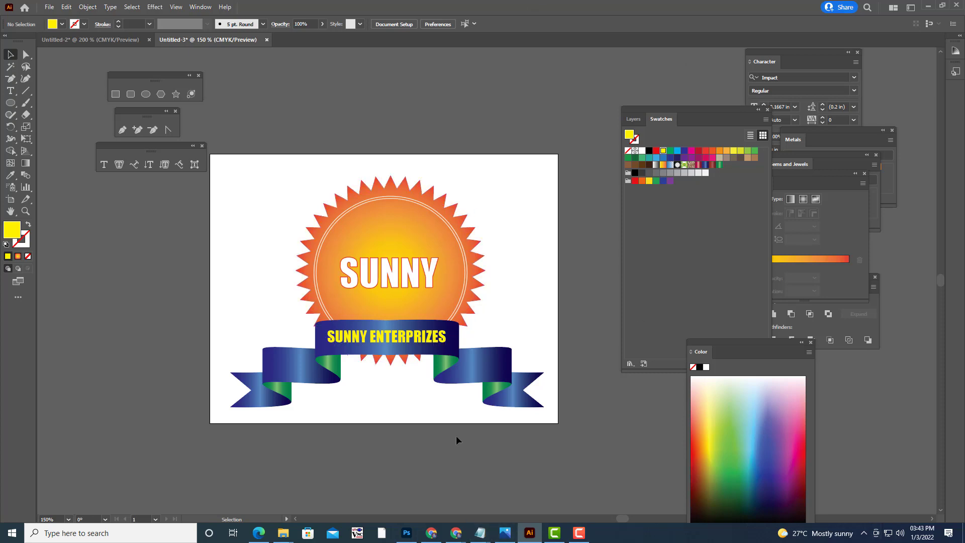
Step: Type the tagline 'LEDS, ELECTRICALS,HARDWARE' beside the sun
{"action": "left_click", "coordinate": [10, 91]}
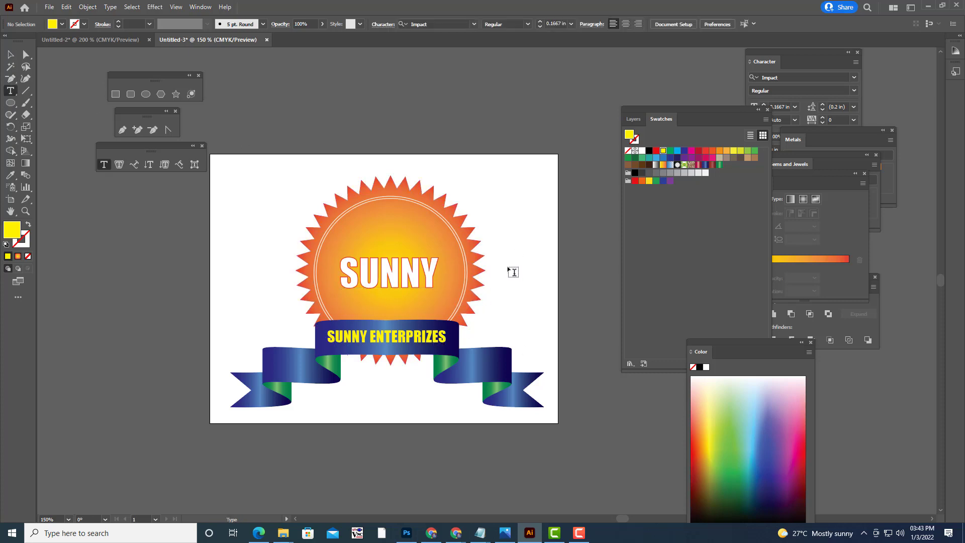
{"action": "left_click", "coordinate": [508, 268]}
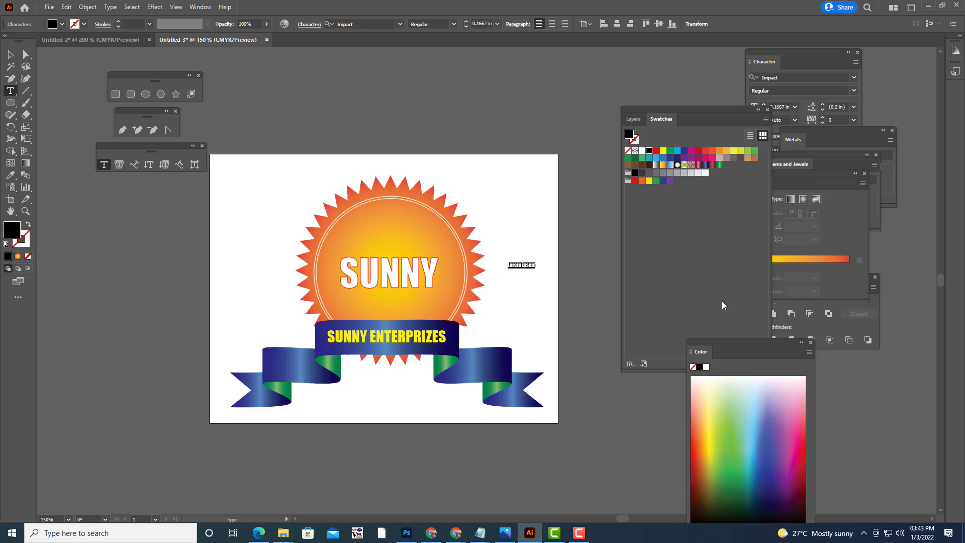
{"action": "type", "text": "EN"}
{"action": "type", "text": "TER"}
{"action": "key", "text": "BackSpace"}
{"action": "key", "text": "BackSpace"}
{"action": "key", "text": "BackSpace"}
{"action": "key", "text": "BackSpace"}
{"action": "key", "text": "BackSpace"}
{"action": "key", "text": "BackSpace"}
{"action": "type", "text": "ELECTR"}
{"action": "type", "text": "ICALS,"}
{"action": "type", "text": "HARDW"}
{"action": "type", "text": "AR"}
Step: Move the tagline into the sun under SUNNY, enlarge it slightly, and centre it
{"action": "left_click", "coordinate": [10, 54]}
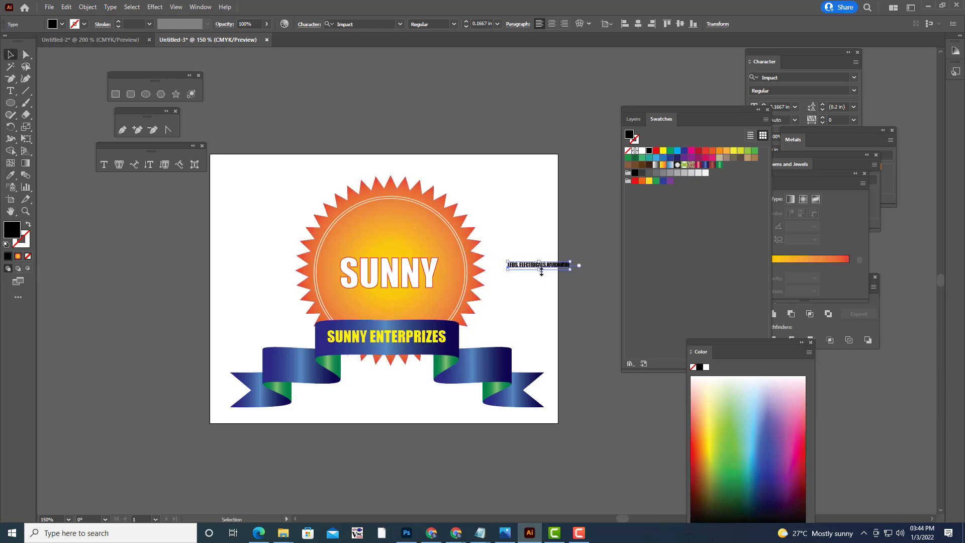
{"action": "mouse_move", "coordinate": [541, 271]}
{"action": "left_mouse_down"}
{"action": "mouse_move", "coordinate": [391, 302]}
{"action": "mouse_move", "coordinate": [436, 297]}
{"action": "left_mouse_up"}
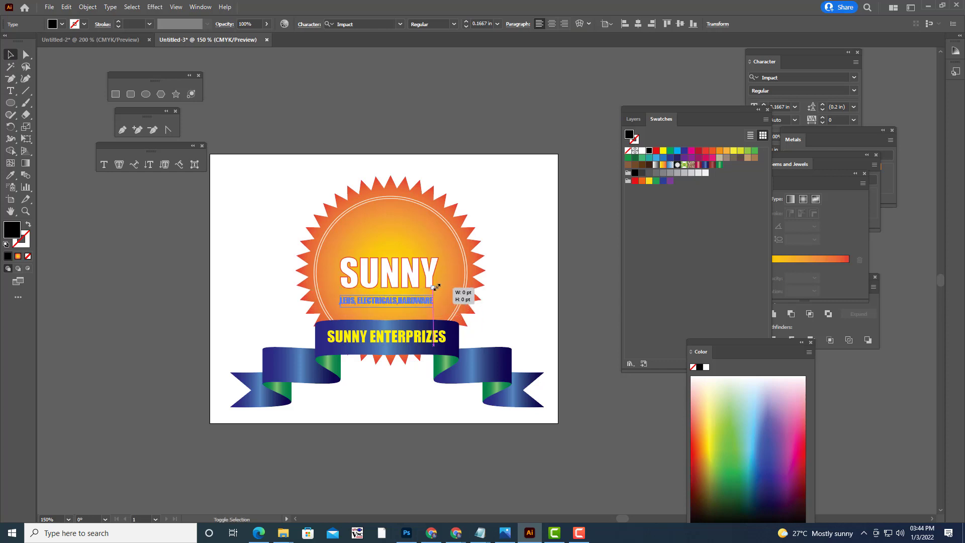
{"action": "key", "text": "Right"}
{"action": "key", "text": "Right"}
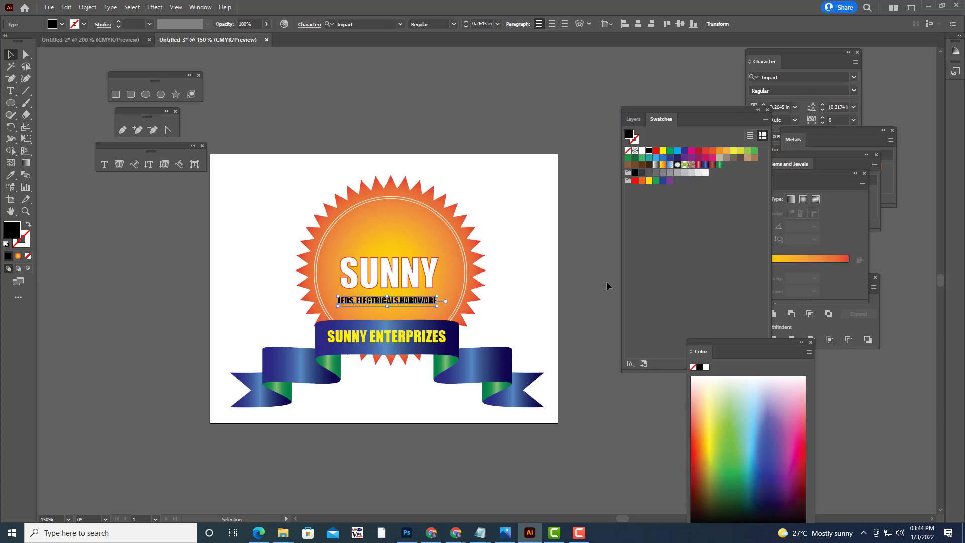
{"action": "key", "text": "Down"}
{"action": "key", "text": "Right"}
{"action": "key", "text": "Down"}
{"action": "key", "text": "Up"}
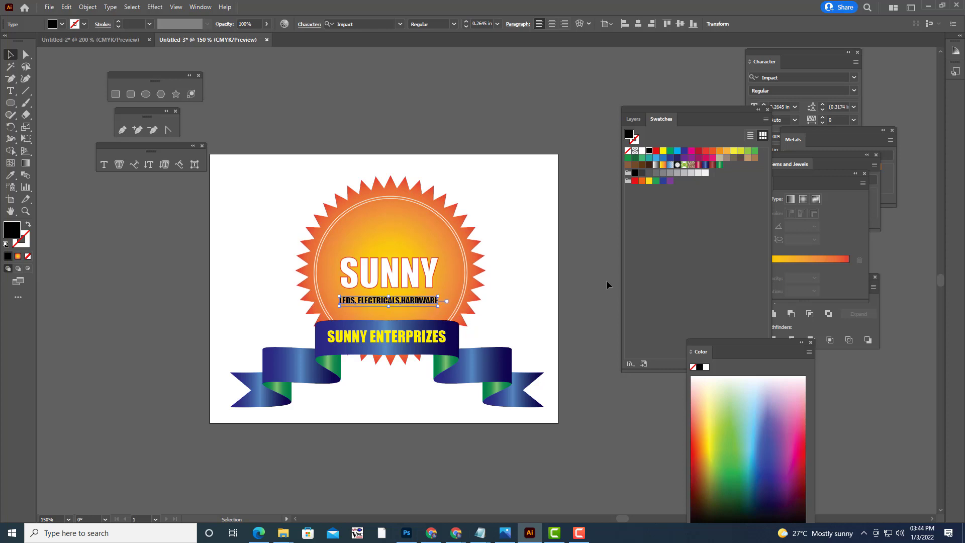
{"action": "key", "text": "Up"}
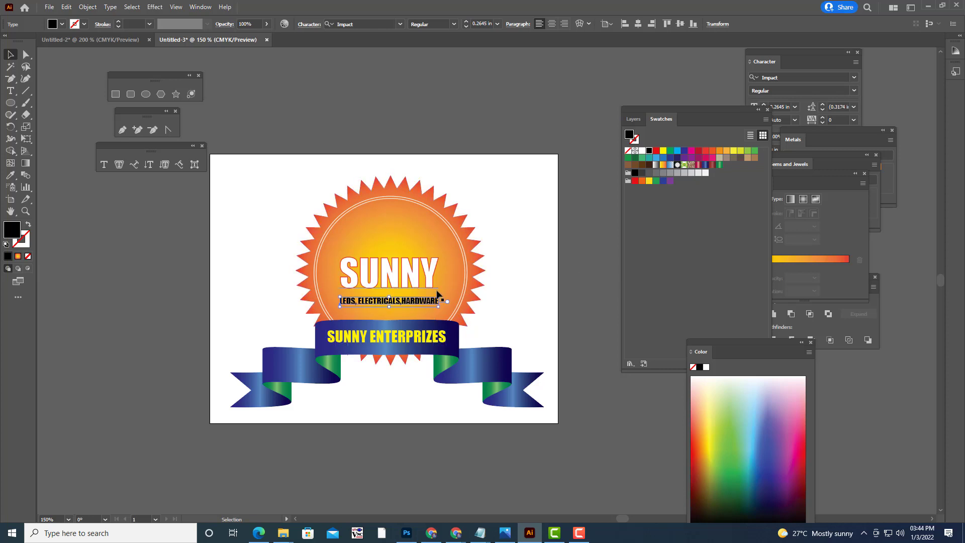
{"action": "left_click_drag", "start_coordinate": [445, 302], "coordinate": [447, 294]}
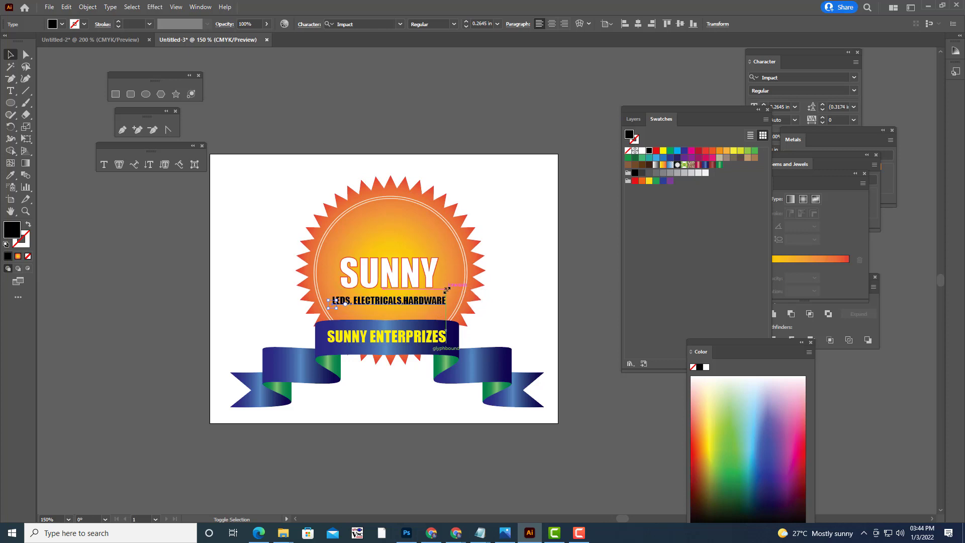
{"action": "key", "text": "Right"}
{"action": "key", "text": "Right"}
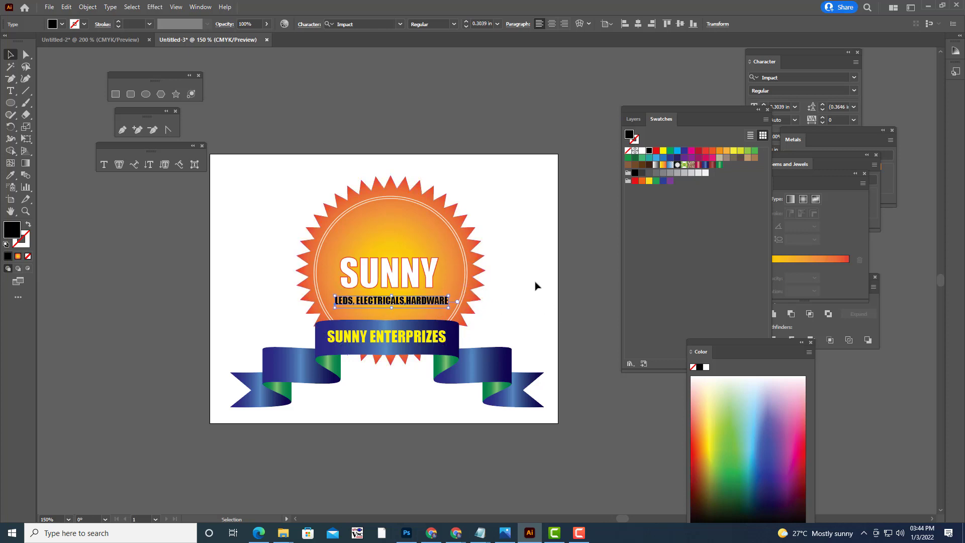
{"action": "left_click", "coordinate": [519, 275]}
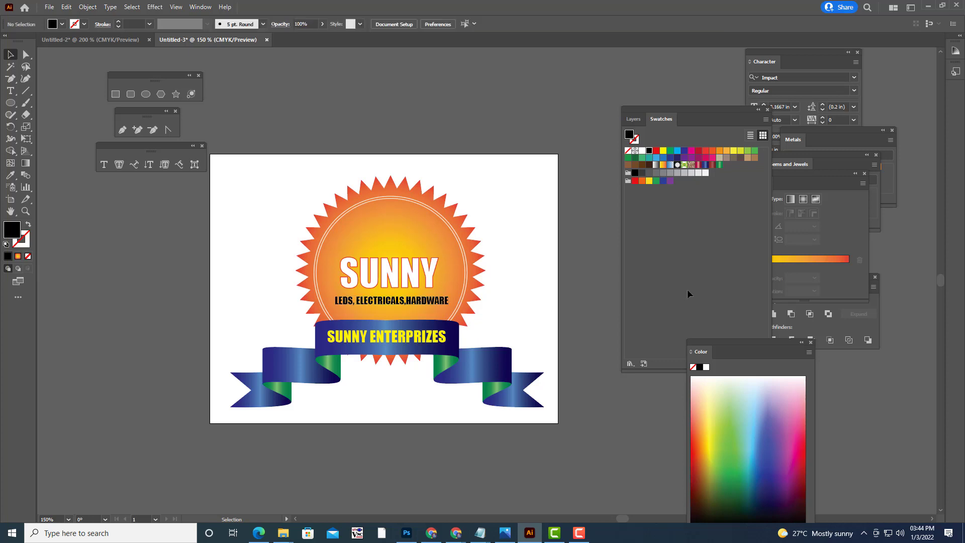
Step: Enlarge SUNNY and raise it higher within the sun
{"action": "left_click", "coordinate": [395, 277]}
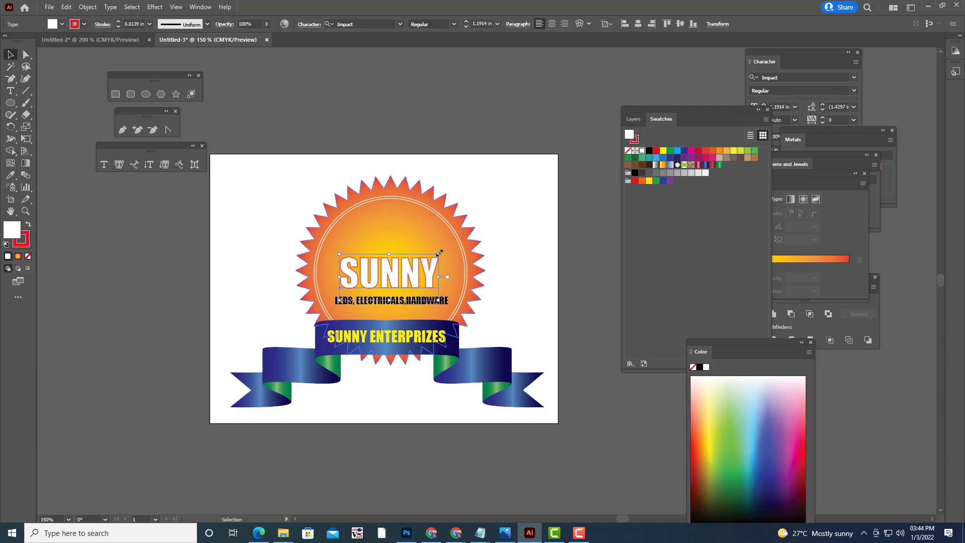
{"action": "left_click_drag", "start_coordinate": [438, 254], "coordinate": [449, 244]}
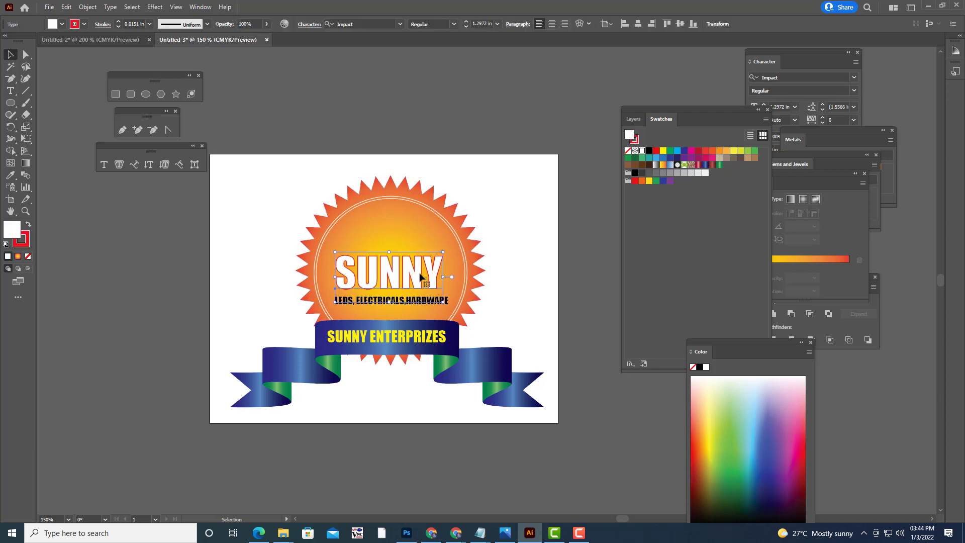
{"action": "left_click_drag", "start_coordinate": [418, 280], "coordinate": [418, 272]}
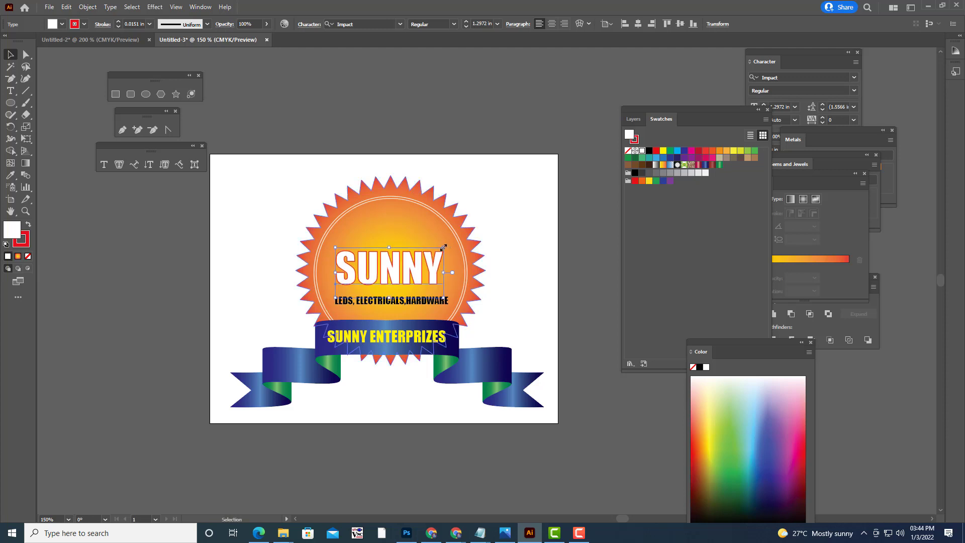
{"action": "left_click_drag", "start_coordinate": [450, 243], "coordinate": [450, 244]}
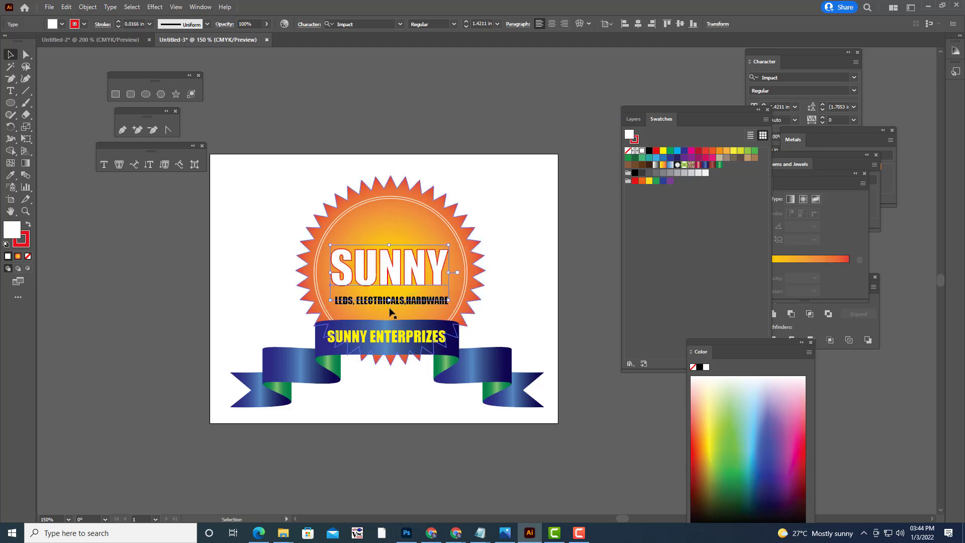
Step: Nudge the tagline up so it sits directly beneath SUNNY
{"action": "left_click", "coordinate": [547, 304]}
{"action": "left_click", "coordinate": [445, 302]}
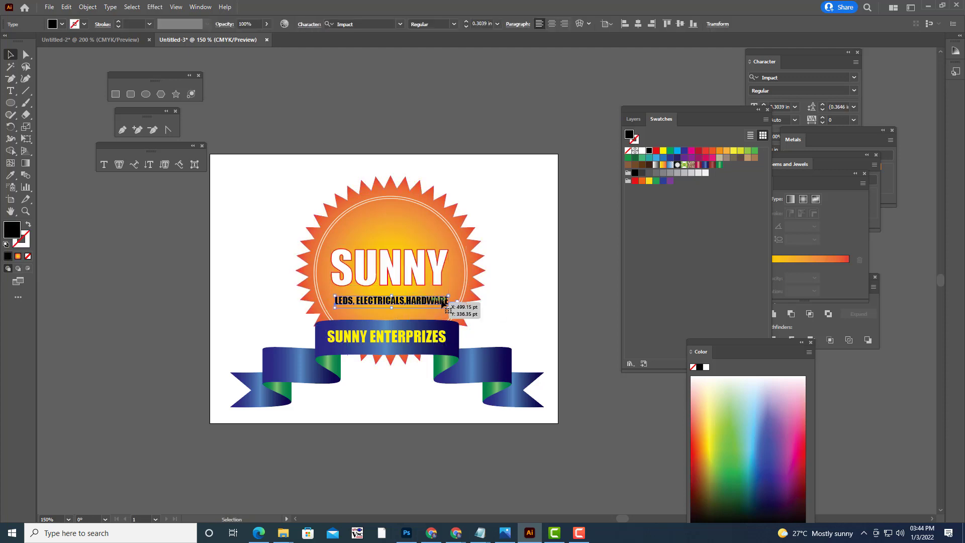
{"action": "key", "text": "Up"}
{"action": "key", "text": "Up"}
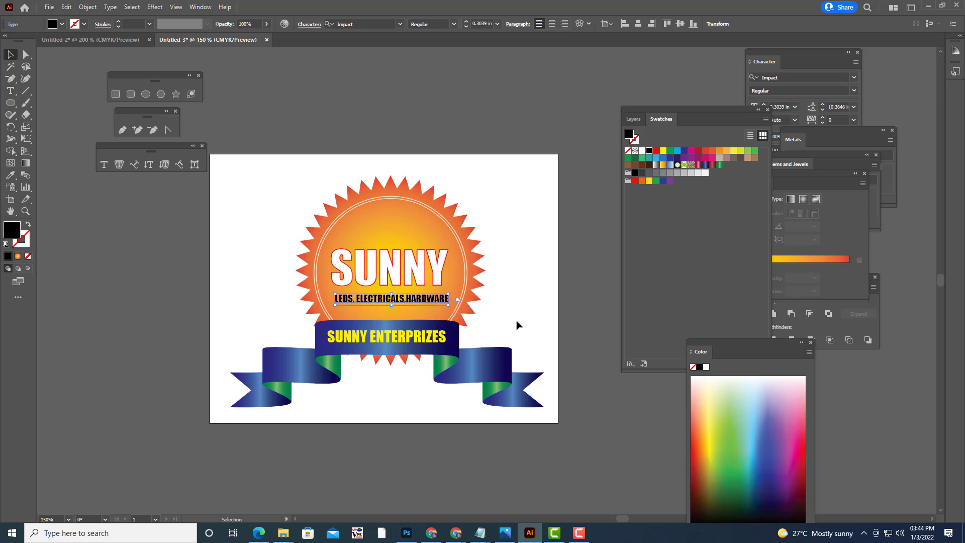
{"action": "key", "text": "Up"}
{"action": "key", "text": "Up"}
{"action": "left_click", "coordinate": [523, 291]}
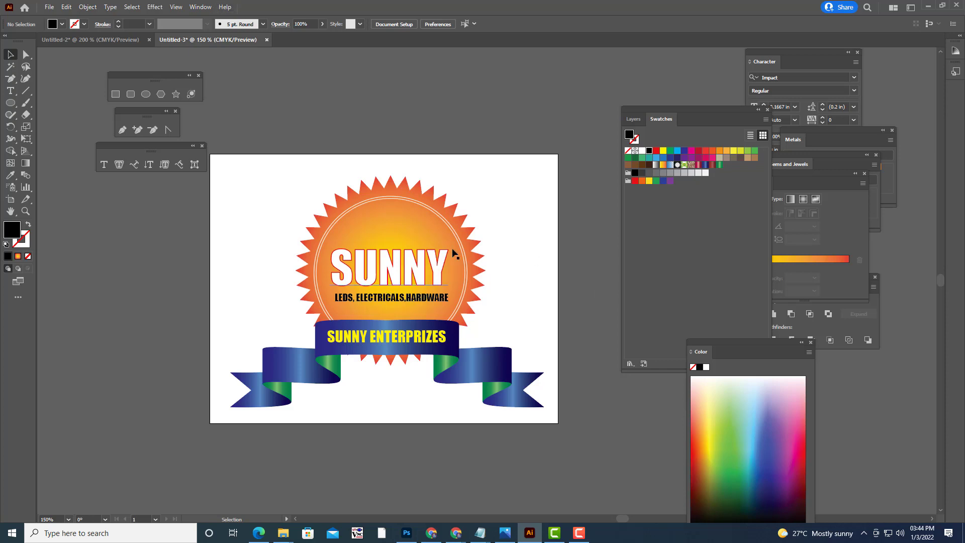
{"action": "scroll", "coordinate": [520, 242], "scroll_direction": "up", "scroll_amount": 1}
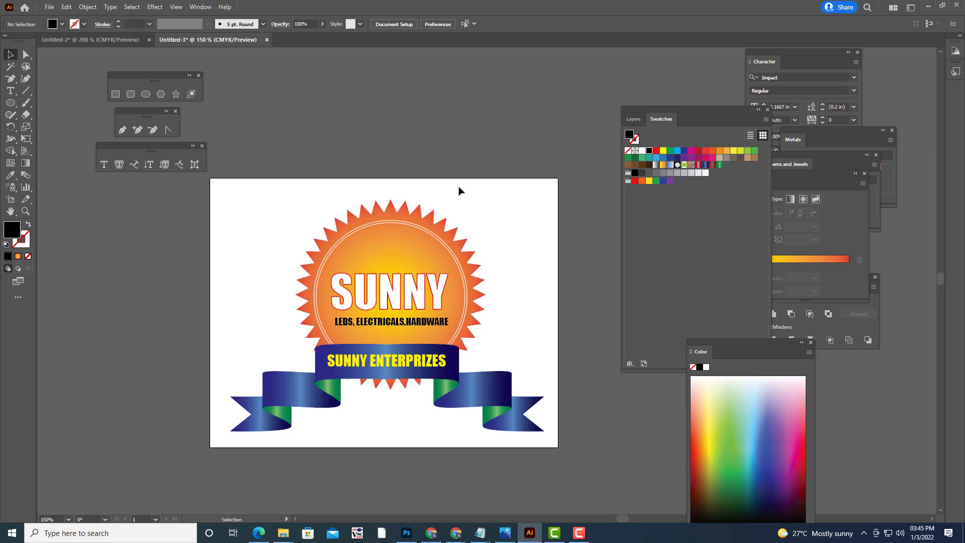
{"action": "left_click", "coordinate": [116, 94]}
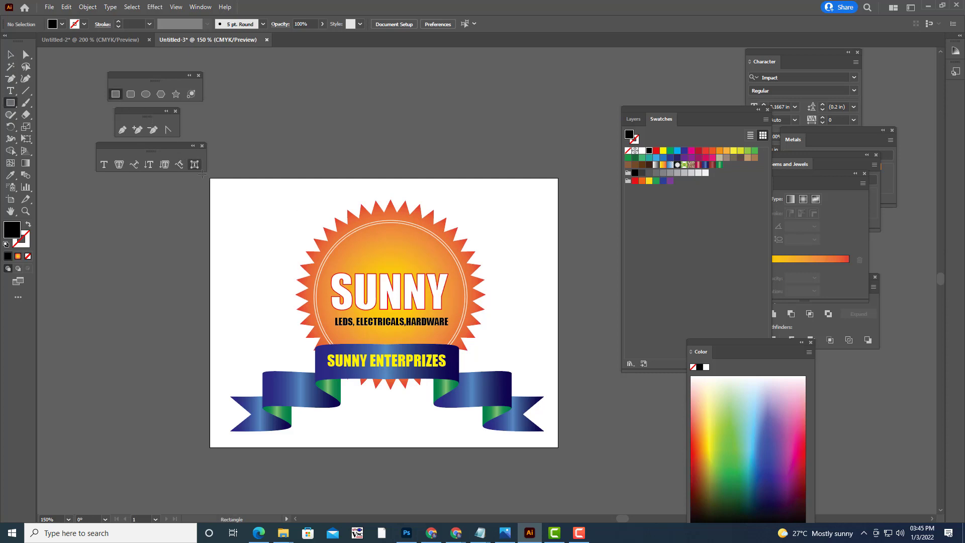
Step: Draw an artboard-sized rectangle, fill it red, and send it behind the badge
{"action": "mouse_move", "coordinate": [210, 179]}
{"action": "left_mouse_down"}
{"action": "mouse_move", "coordinate": [534, 440]}
{"action": "mouse_move", "coordinate": [558, 447]}
{"action": "left_mouse_up"}
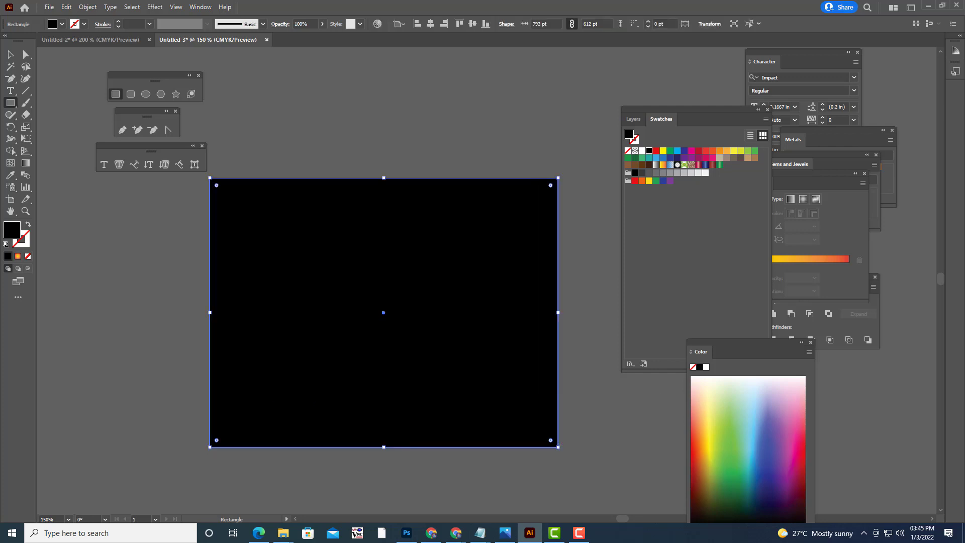
{"action": "left_click", "coordinate": [10, 54]}
{"action": "left_click", "coordinate": [429, 109]}
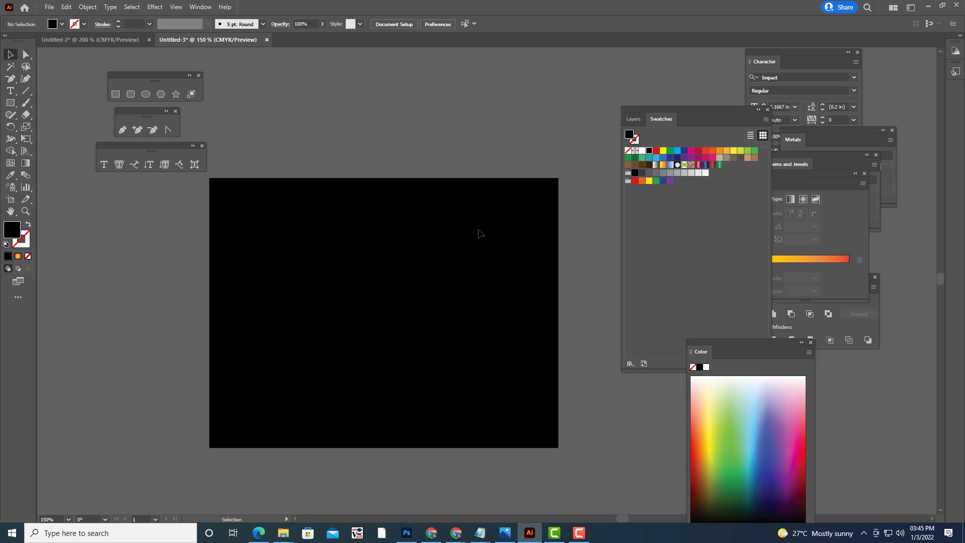
{"action": "left_click", "coordinate": [479, 229]}
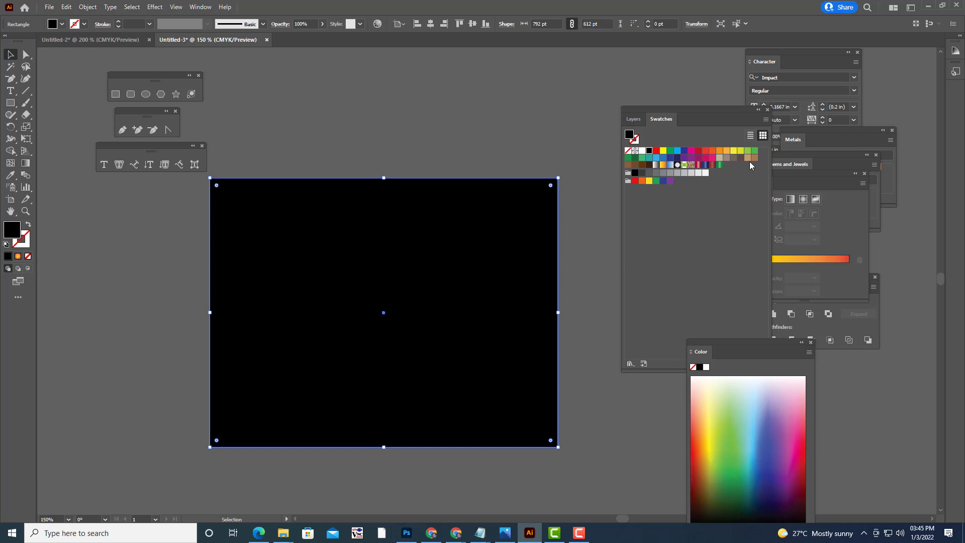
{"action": "left_click", "coordinate": [656, 150]}
{"action": "left_click", "coordinate": [510, 110]}
{"action": "left_click", "coordinate": [504, 214]}
{"action": "right_click", "coordinate": [513, 197]}
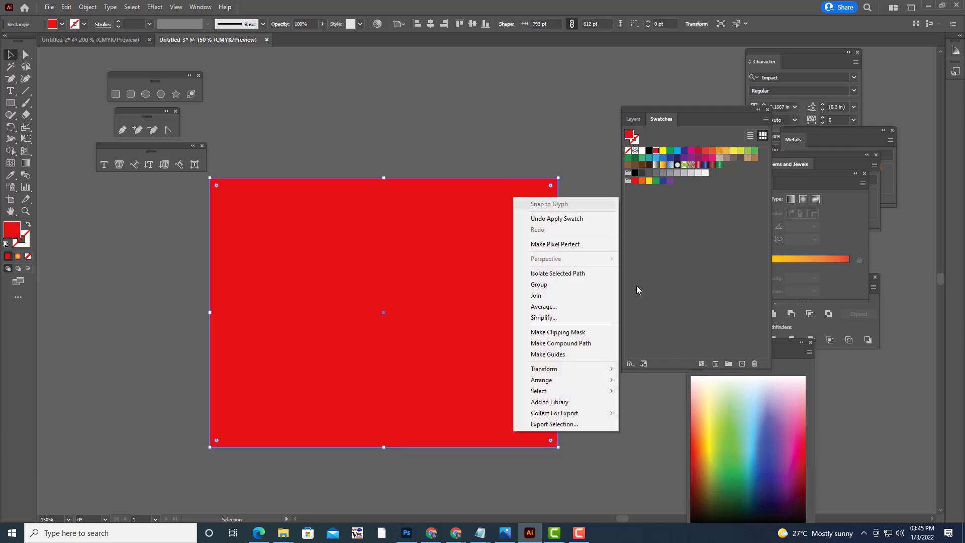
{"action": "left_click", "coordinate": [656, 412]}
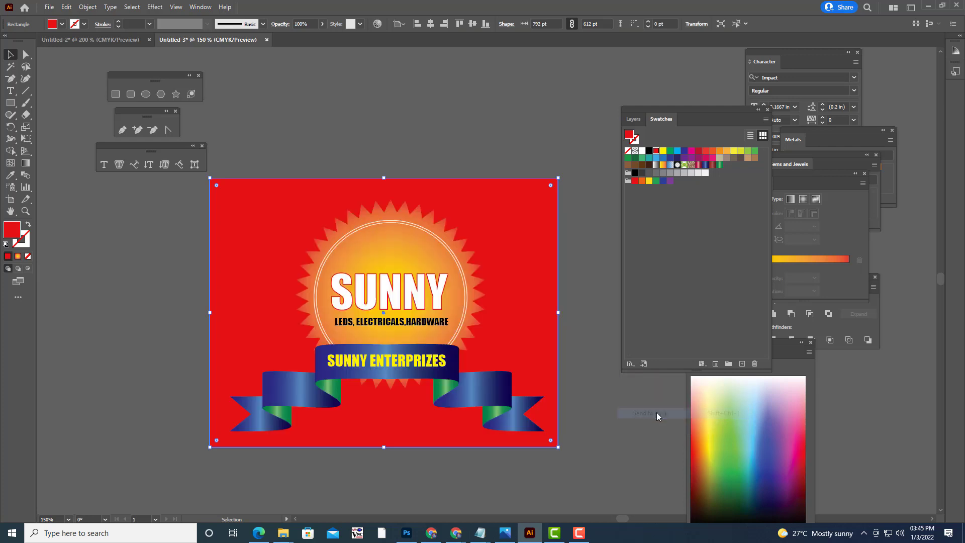
{"action": "left_click", "coordinate": [587, 315]}
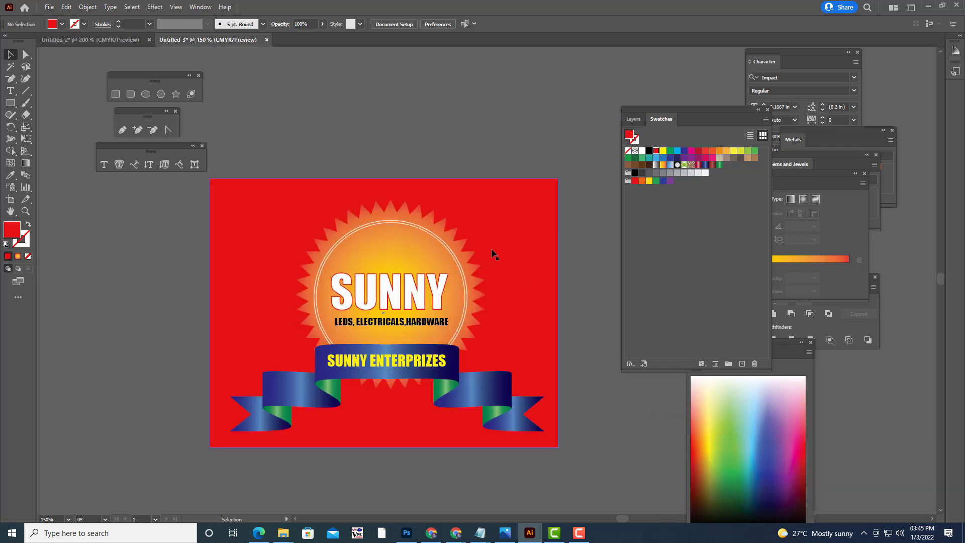
Step: Give the sun starburst a bright yellow outline
{"action": "left_click", "coordinate": [437, 230]}
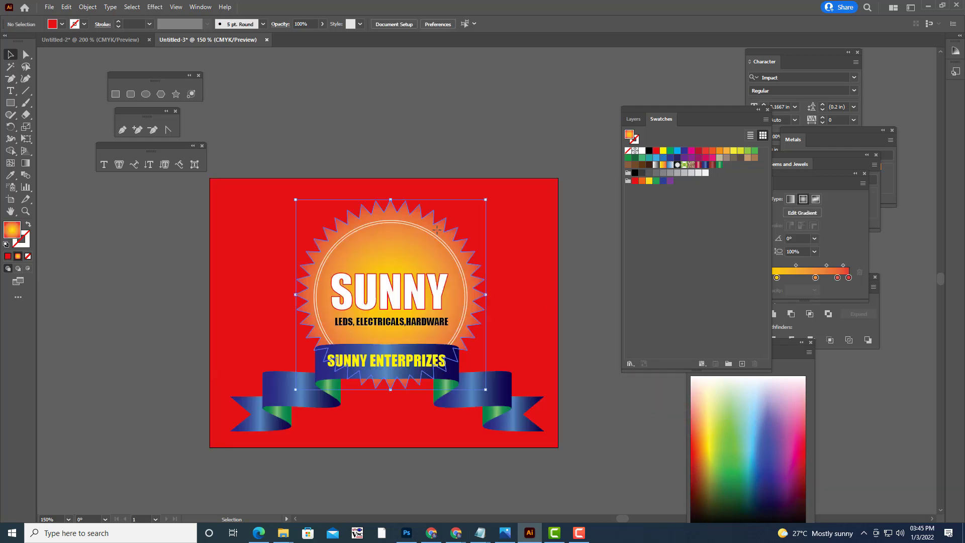
{"action": "double_click", "coordinate": [25, 247]}
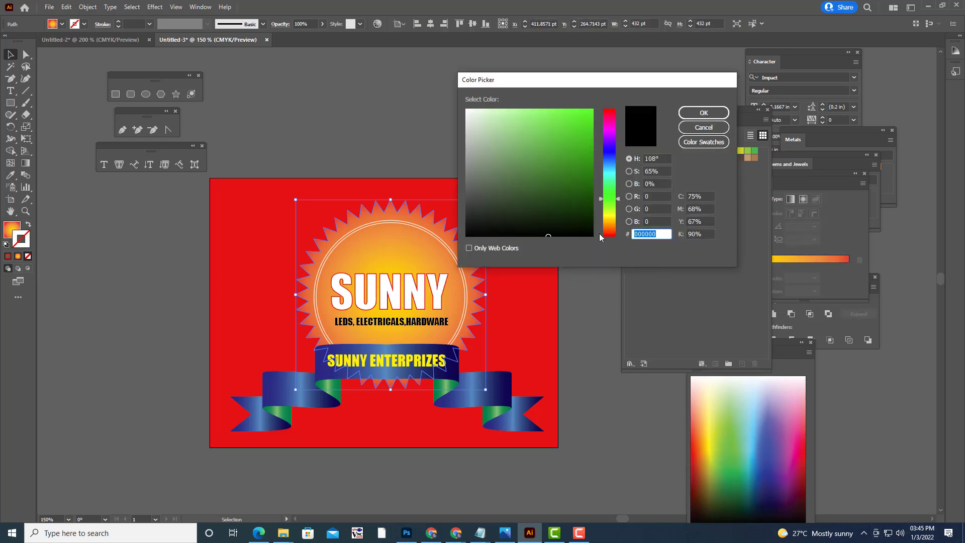
{"action": "left_click", "coordinate": [612, 217]}
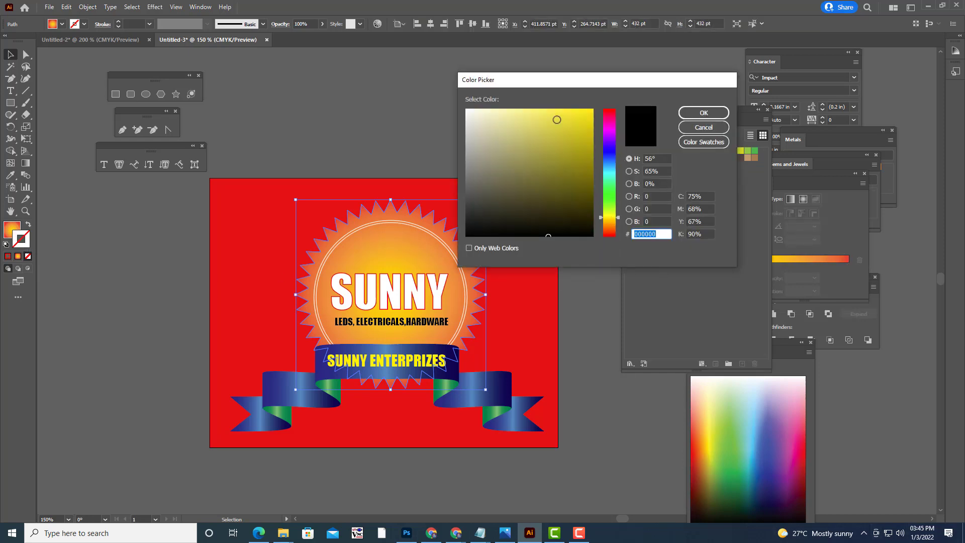
{"action": "left_click_drag", "start_coordinate": [556, 118], "coordinate": [593, 109]}
{"action": "left_click", "coordinate": [687, 114]}
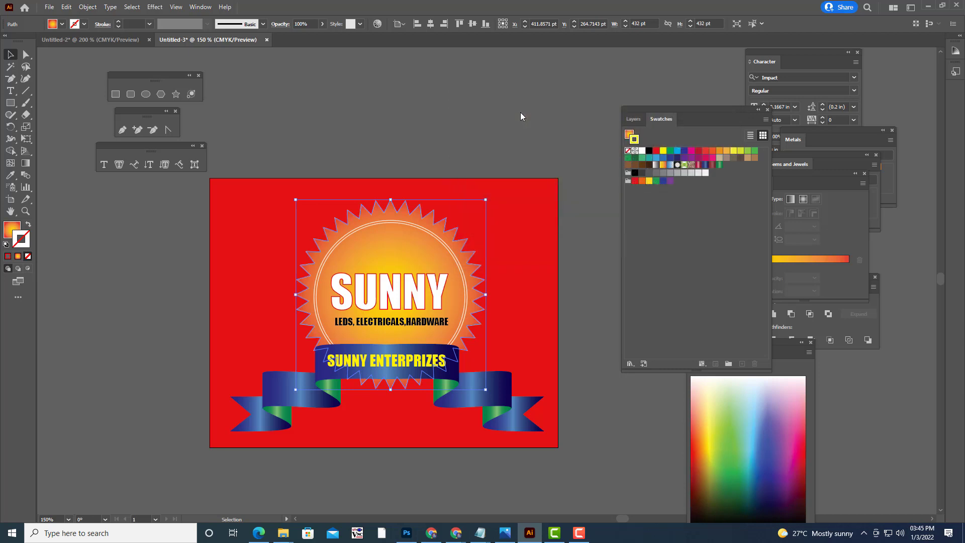
{"action": "left_click", "coordinate": [519, 111]}
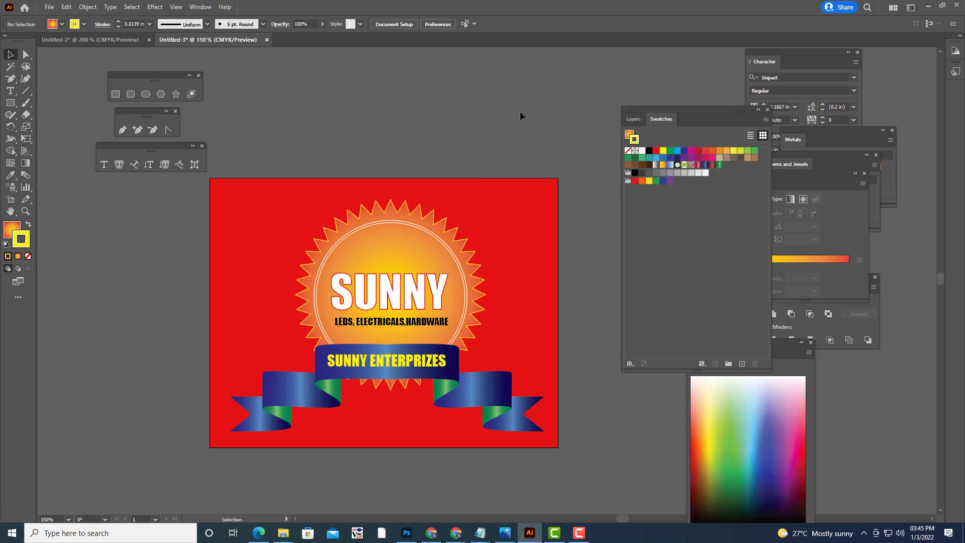
Step: Apply the yellow outline to the blue ribbon, then select the sun and ribbon together
{"action": "left_click", "coordinate": [495, 389]}
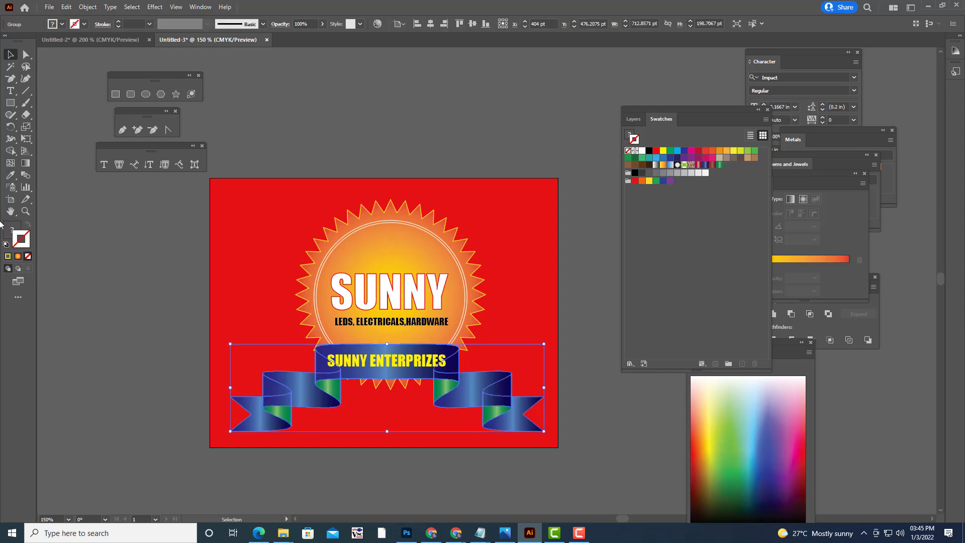
{"action": "left_click", "coordinate": [8, 256]}
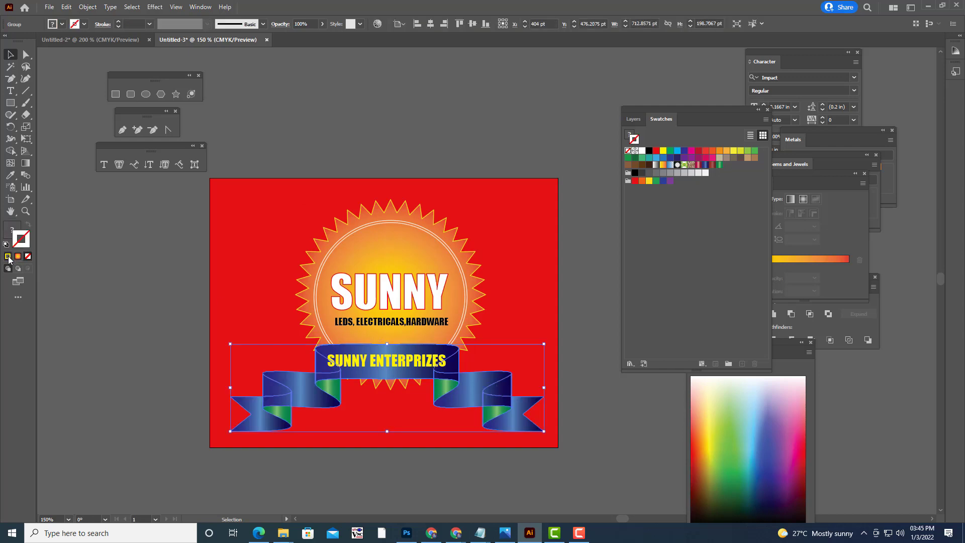
{"action": "left_click", "coordinate": [125, 287]}
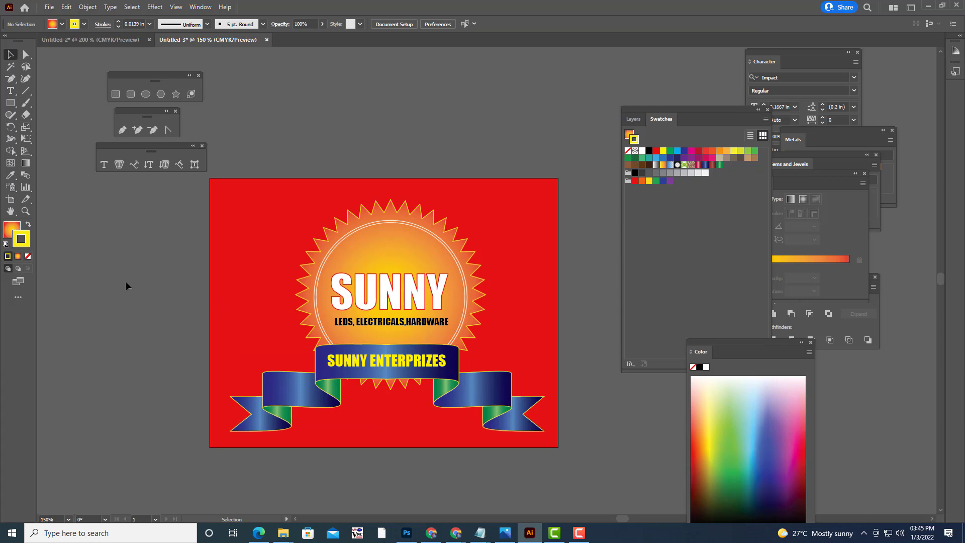
{"action": "left_click", "coordinate": [431, 261]}
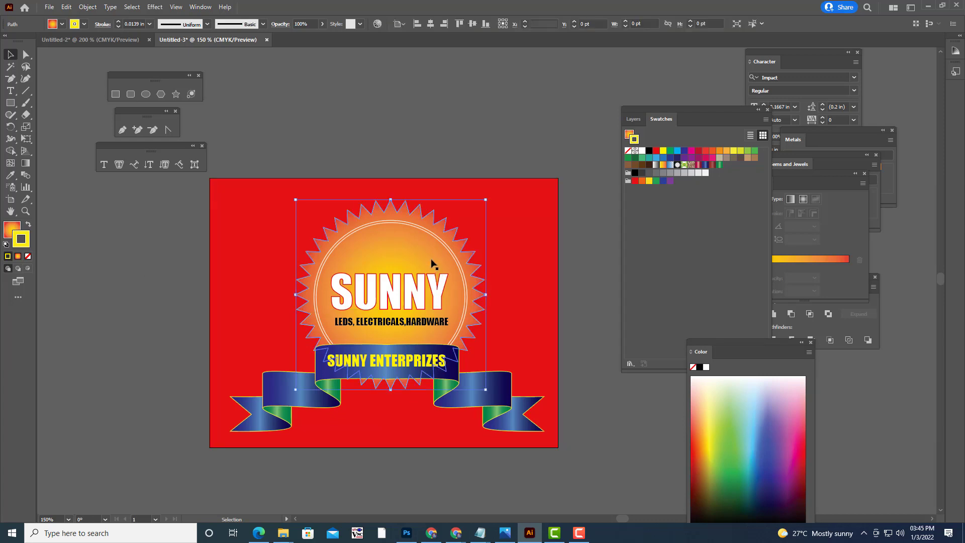
{"action": "left_click", "coordinate": [509, 396], "text": "shift"}
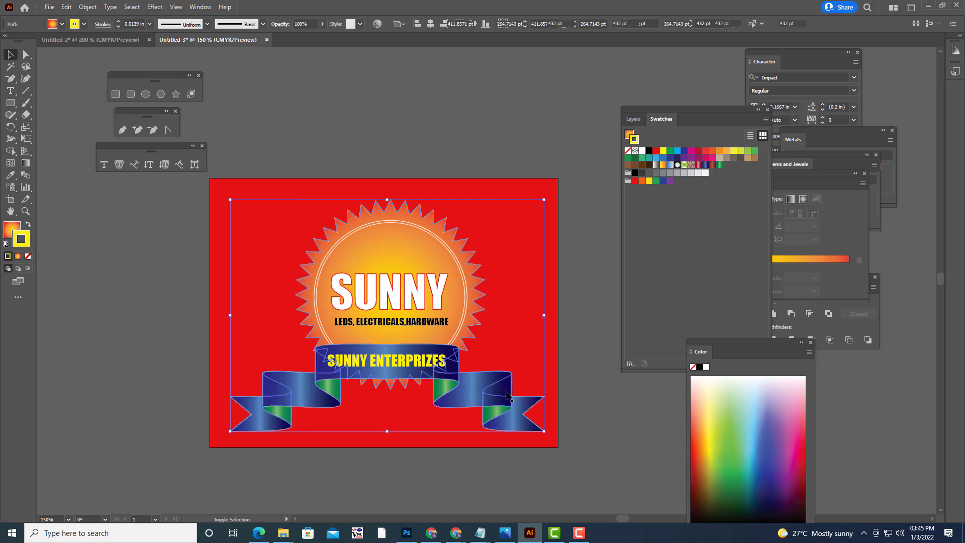
Step: Add a Multiply drop shadow: 20% opacity, X -5 pt, Y 3 pt, 5 pt blur
{"action": "left_click", "coordinate": [151, 10]}
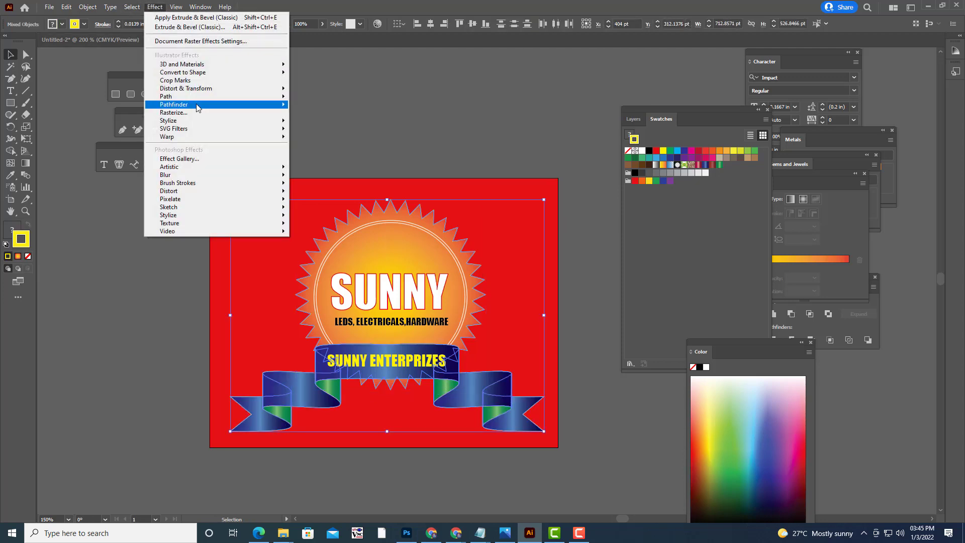
{"action": "mouse_move", "coordinate": [168, 121]}
{"action": "left_click", "coordinate": [318, 125]}
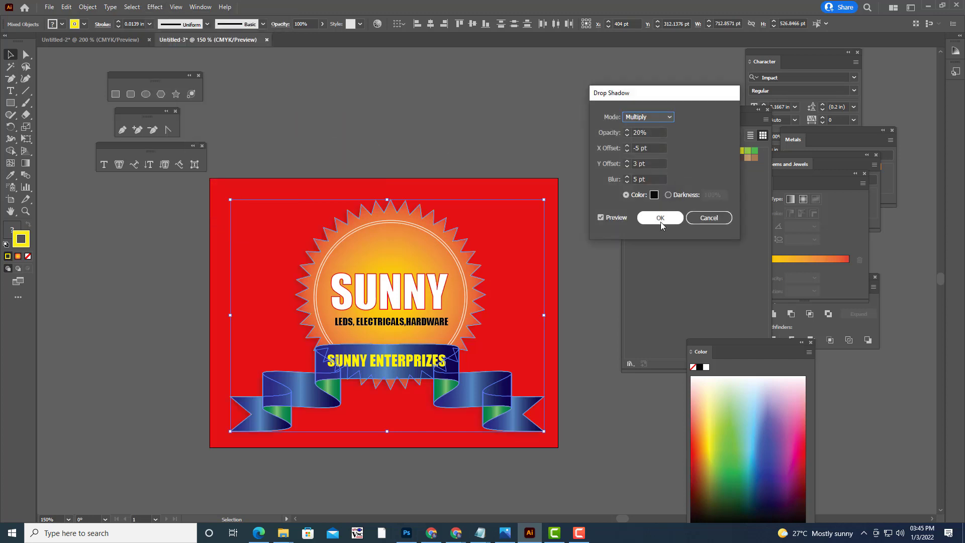
{"action": "left_click", "coordinate": [660, 217]}
{"action": "left_click", "coordinate": [481, 113]}
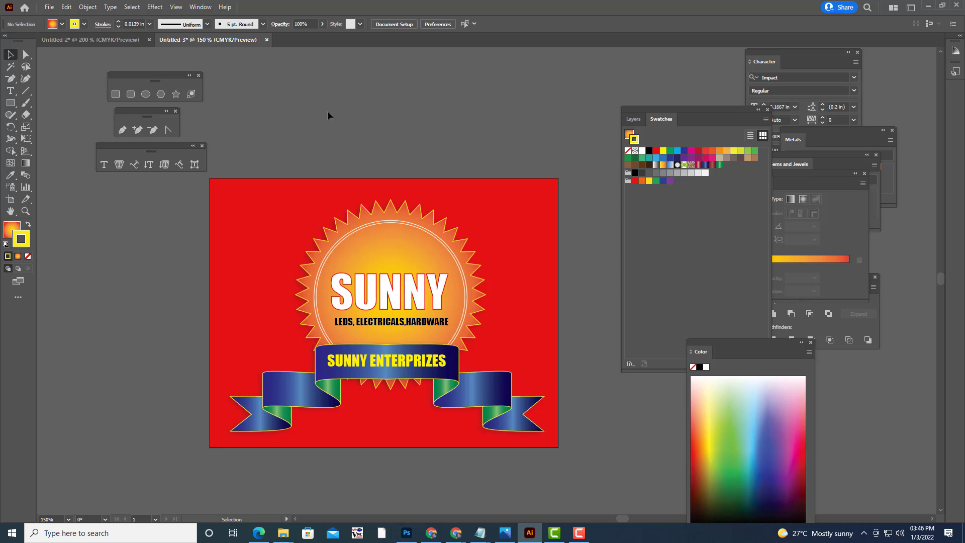
Step: Review the sun, ribbon and sun circle selections, then clear the selection
{"action": "left_click", "coordinate": [458, 273]}
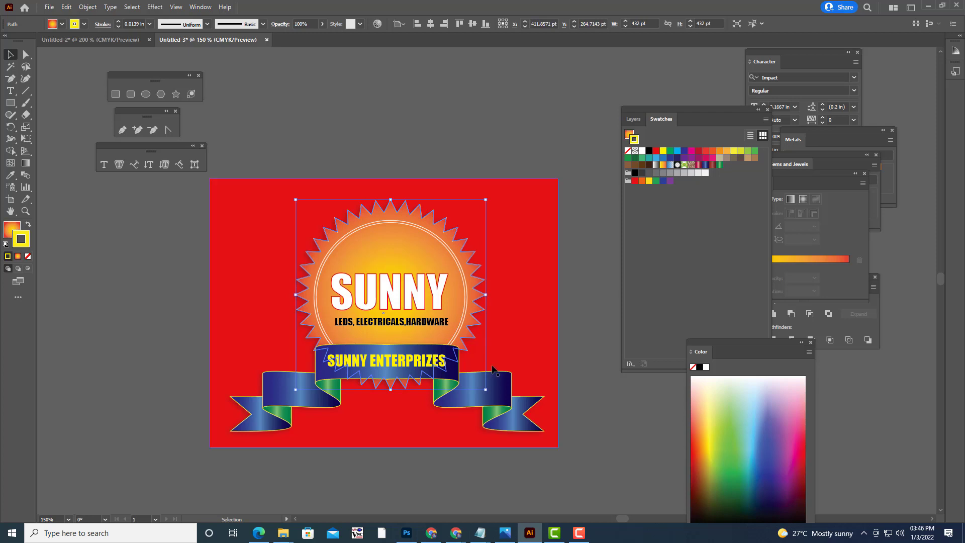
{"action": "left_click", "coordinate": [509, 373]}
{"action": "left_click", "coordinate": [492, 102]}
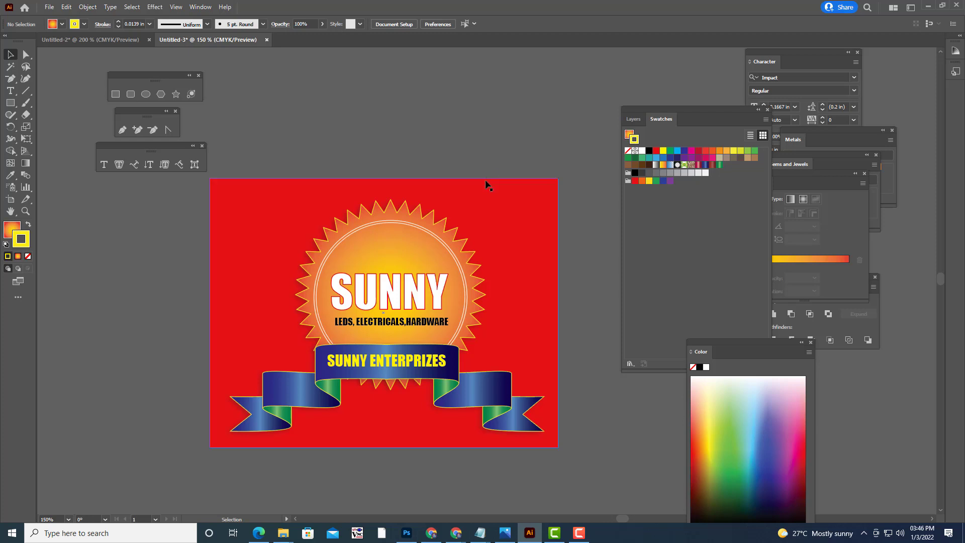
{"action": "scroll", "coordinate": [490, 181], "scroll_direction": "down", "scroll_amount": 1}
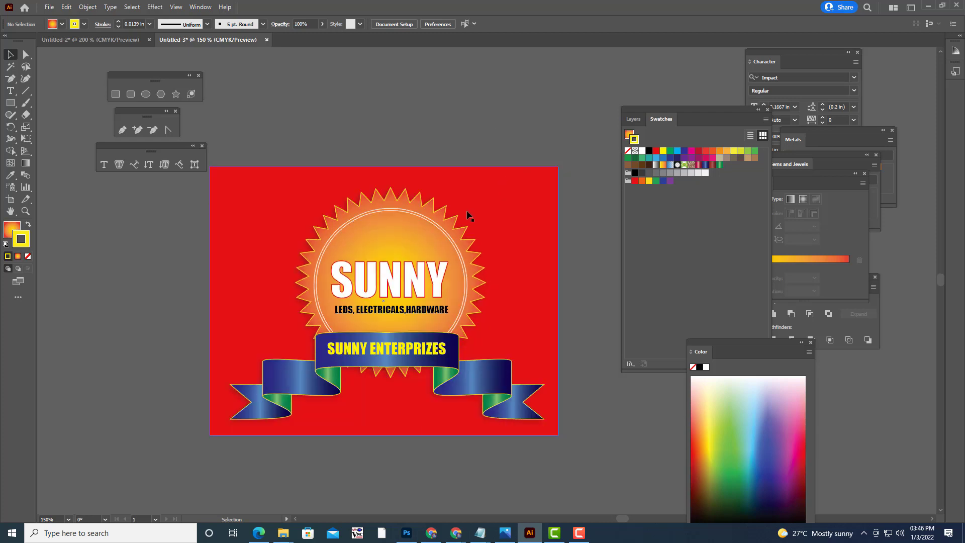
{"action": "left_click", "coordinate": [416, 271]}
{"action": "key", "text": "ctrl+shift+a"}
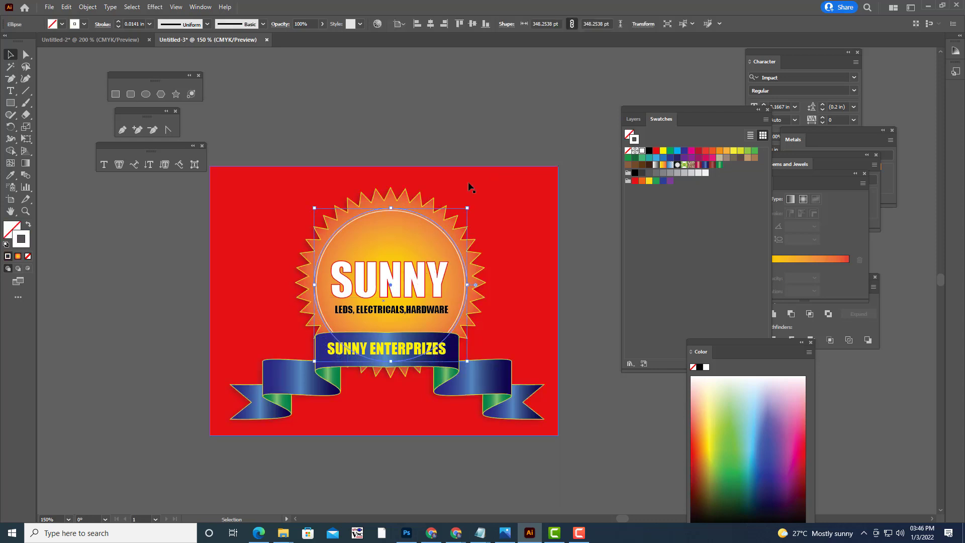
Step: Export the artwork with Export As in PNG format, named SUNNY
{"action": "left_click", "coordinate": [49, 8]}
{"action": "mouse_move", "coordinate": [68, 202]}
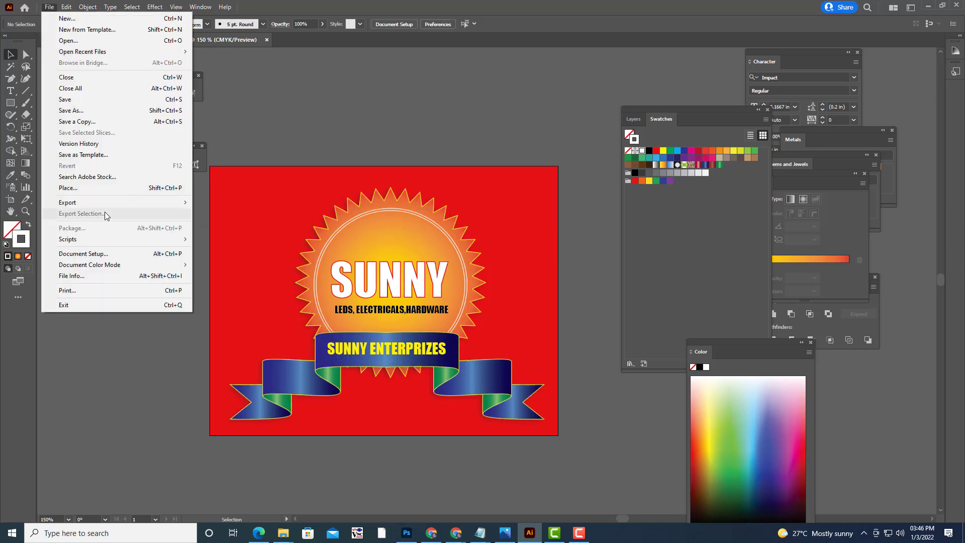
{"action": "left_click", "coordinate": [252, 214]}
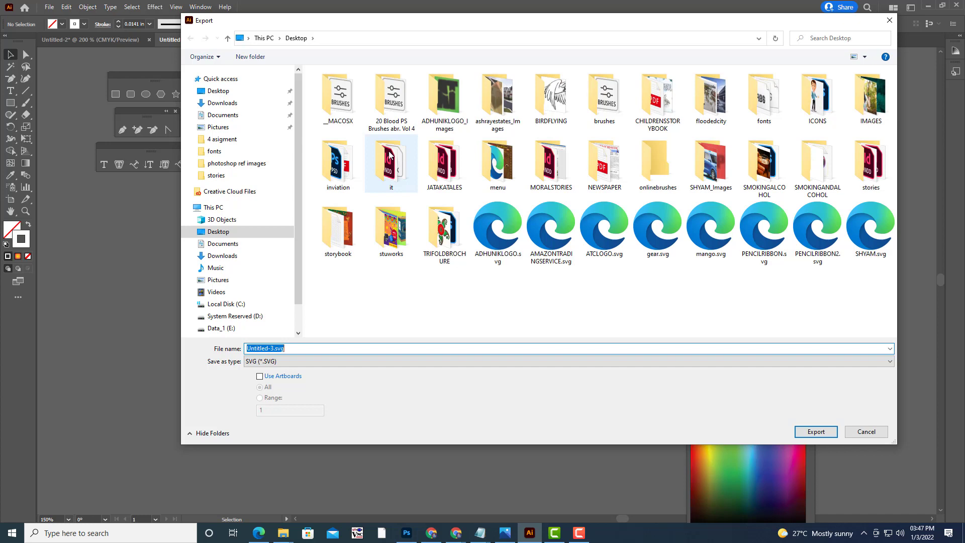
{"action": "left_click", "coordinate": [275, 362]}
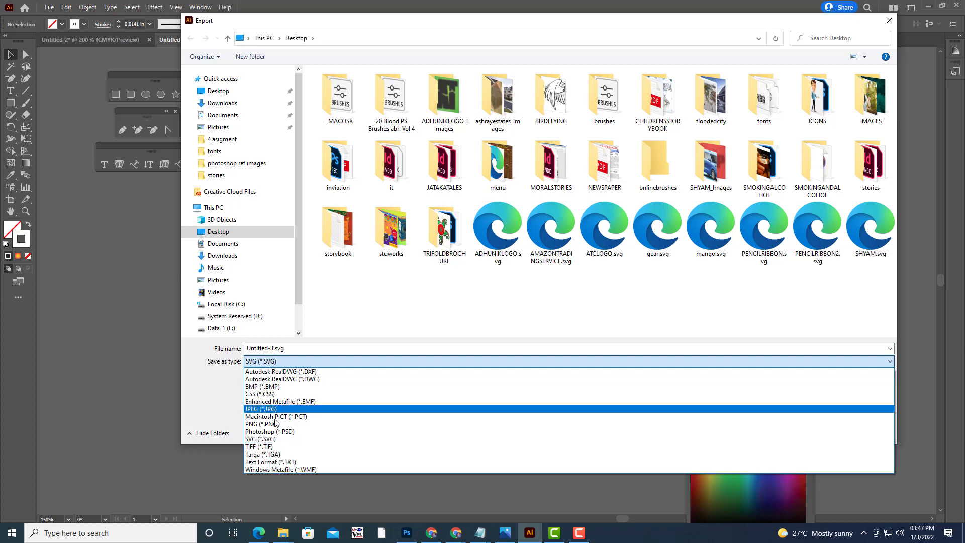
{"action": "left_click", "coordinate": [289, 416]}
{"action": "left_click", "coordinate": [304, 361]}
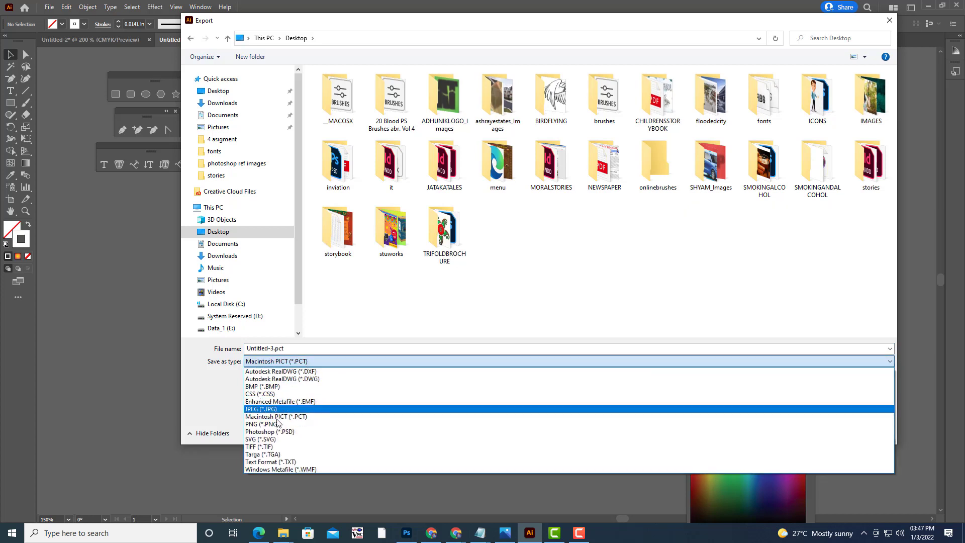
{"action": "left_click", "coordinate": [296, 422]}
{"action": "left_click", "coordinate": [299, 349]}
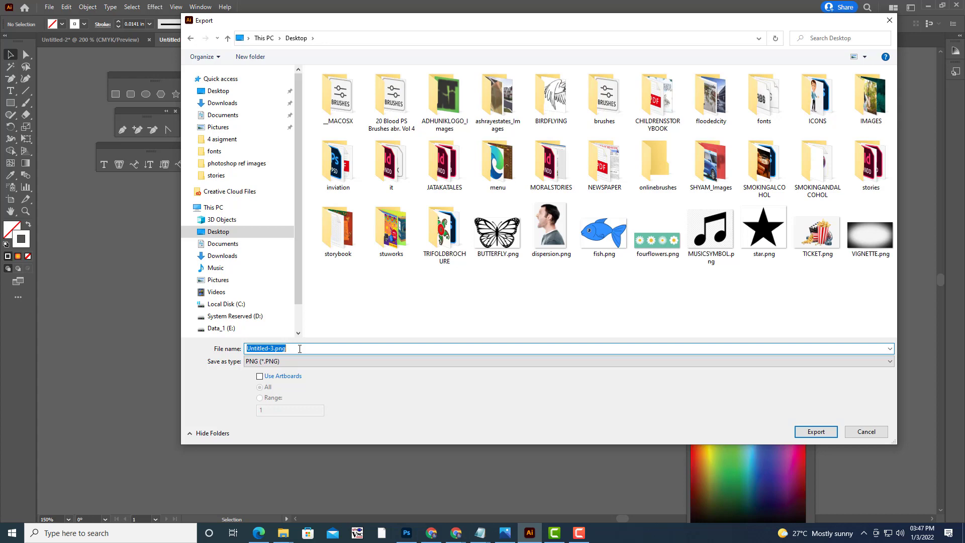
{"action": "type", "text": "SUNNY"}
{"action": "left_click", "coordinate": [818, 433]}
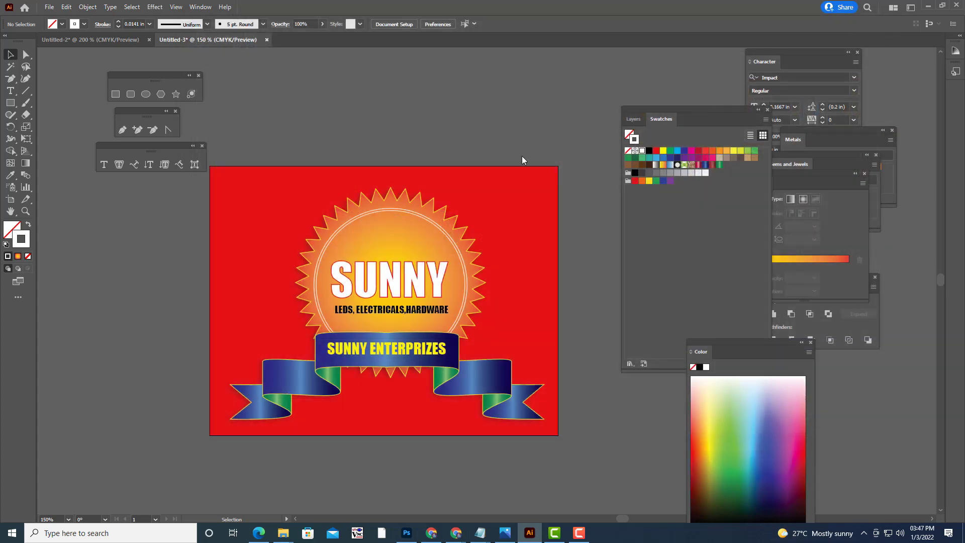
Step: Accept the PNG options, check SUNNY.png in Photoshop, then return to Illustrator
{"action": "left_click", "coordinate": [753, 218]}
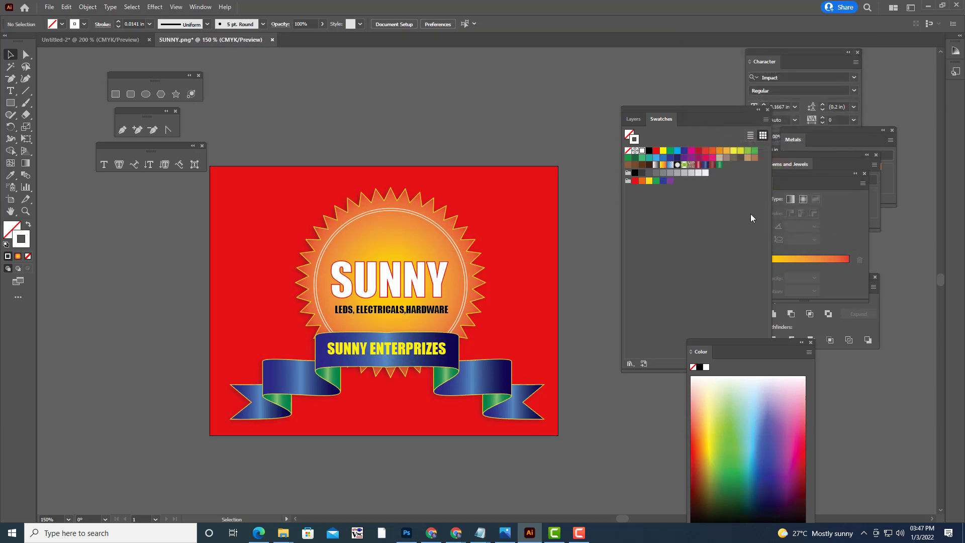
{"action": "left_click", "coordinate": [928, 6]}
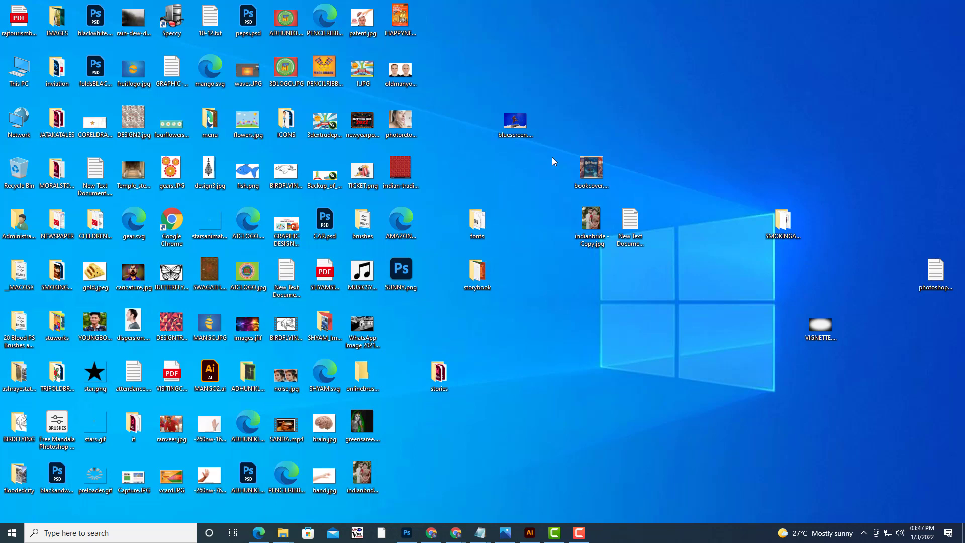
{"action": "double_click", "coordinate": [408, 275]}
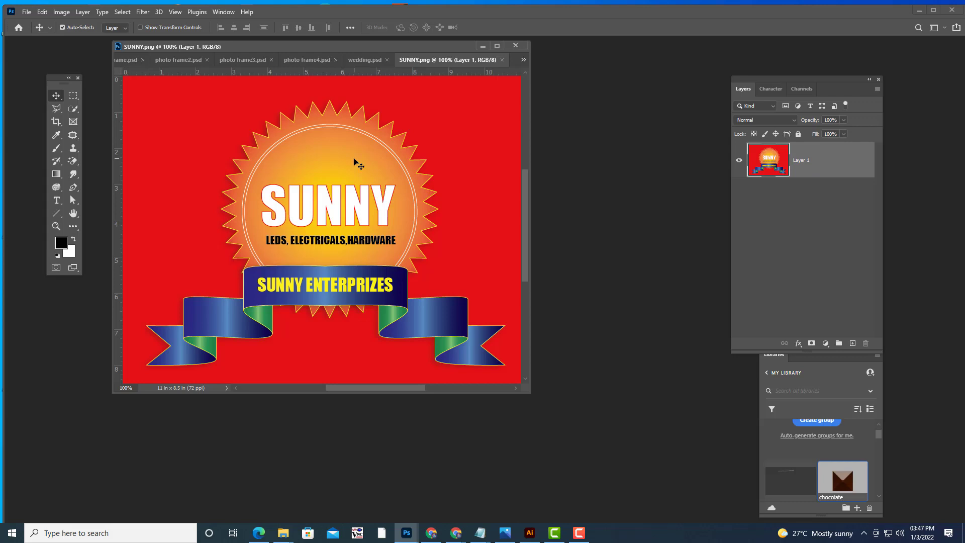
{"action": "left_click", "coordinate": [919, 10]}
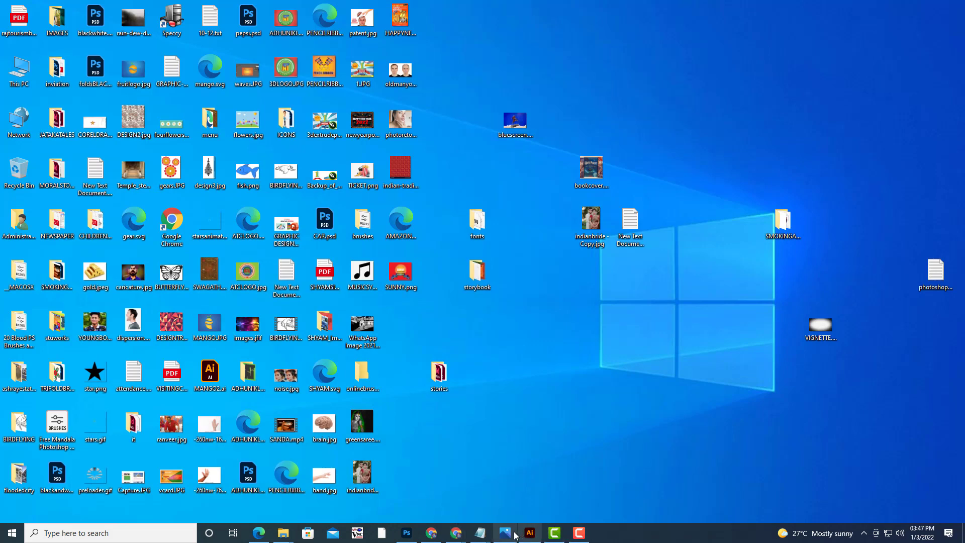
{"action": "left_click", "coordinate": [529, 533]}
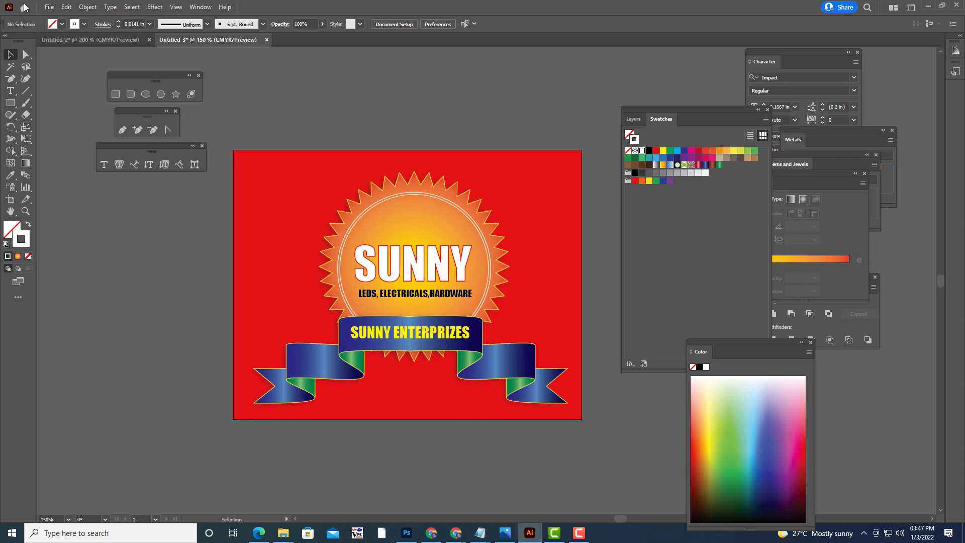
Step: Export the badge to the Desktop as SVG file SUNNY with the default SVG options
{"action": "left_click", "coordinate": [49, 7]}
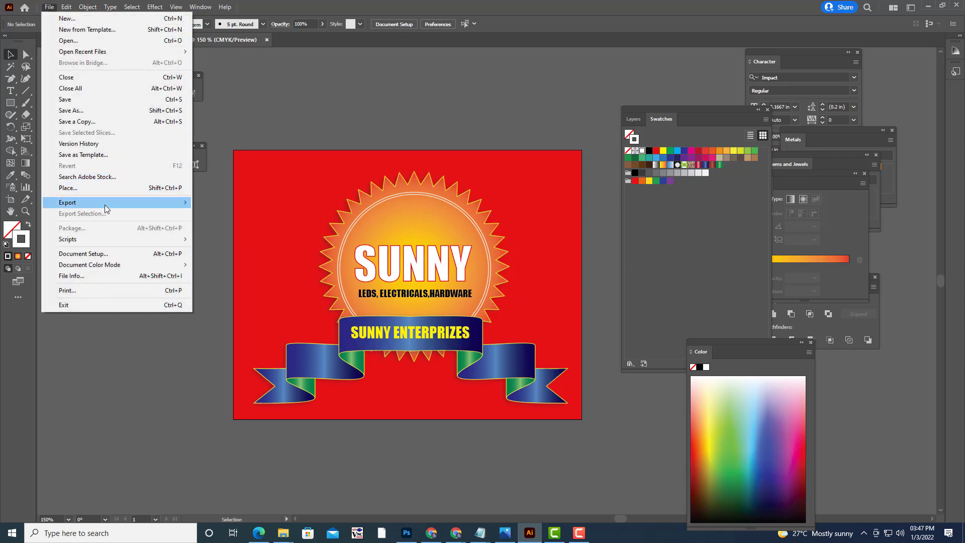
{"action": "mouse_move", "coordinate": [68, 202]}
{"action": "left_click", "coordinate": [242, 215]}
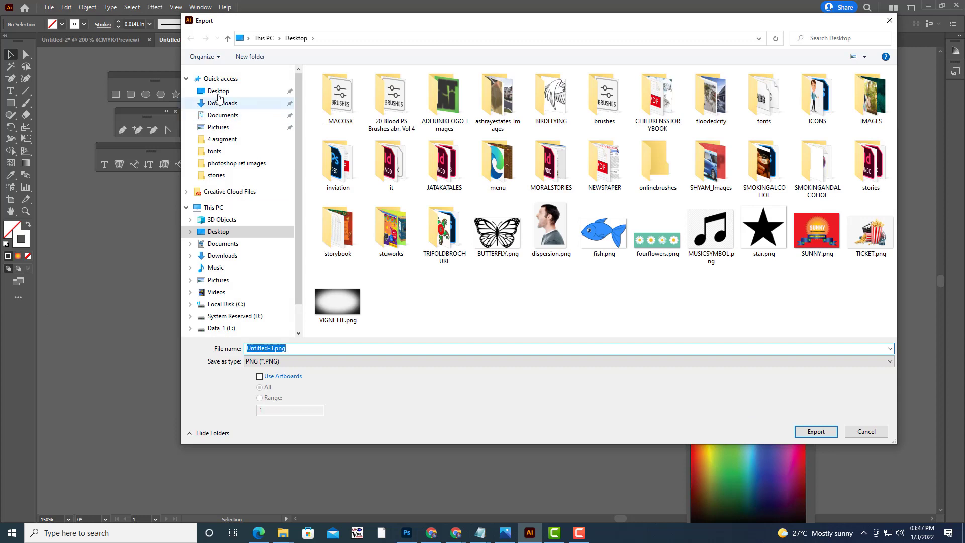
{"action": "left_click", "coordinate": [218, 92]}
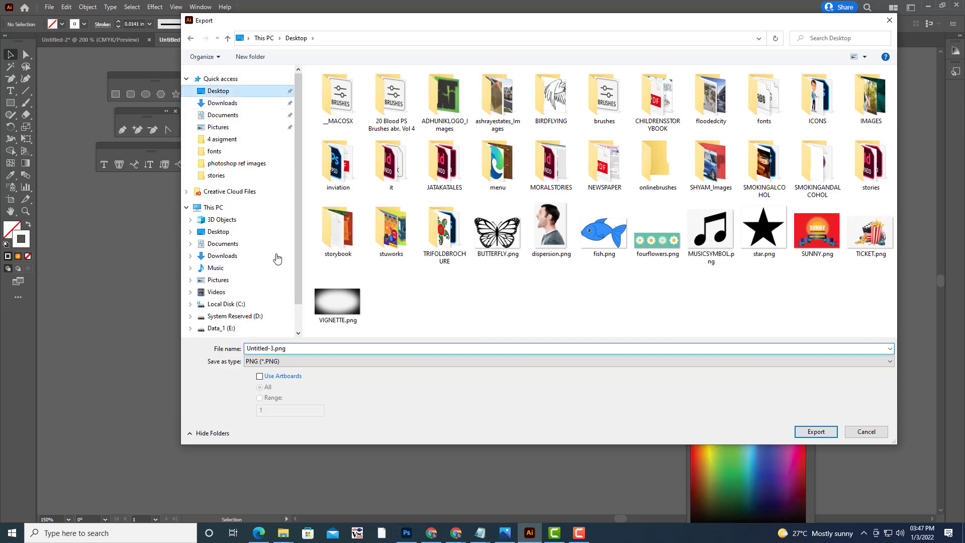
{"action": "left_click", "coordinate": [268, 361]}
{"action": "left_click", "coordinate": [280, 438]}
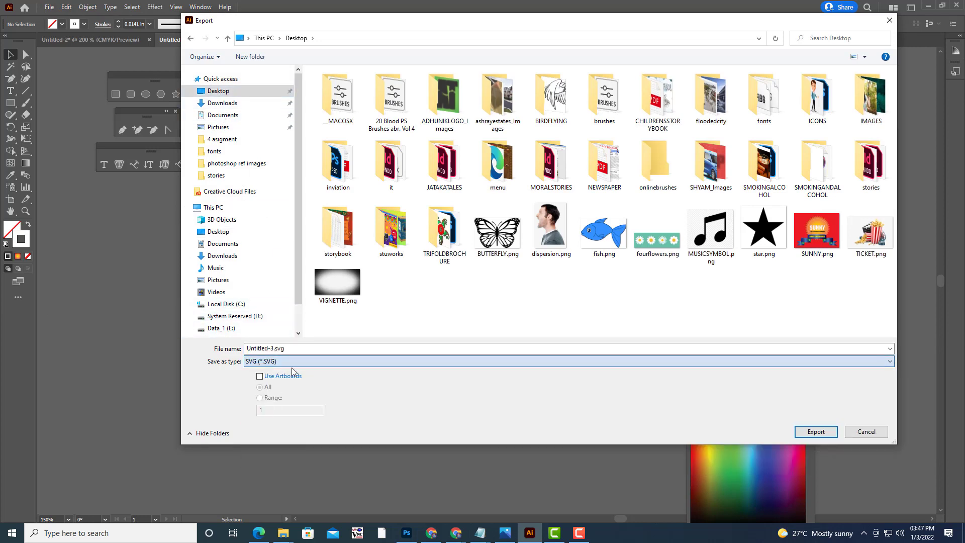
{"action": "left_click", "coordinate": [300, 349]}
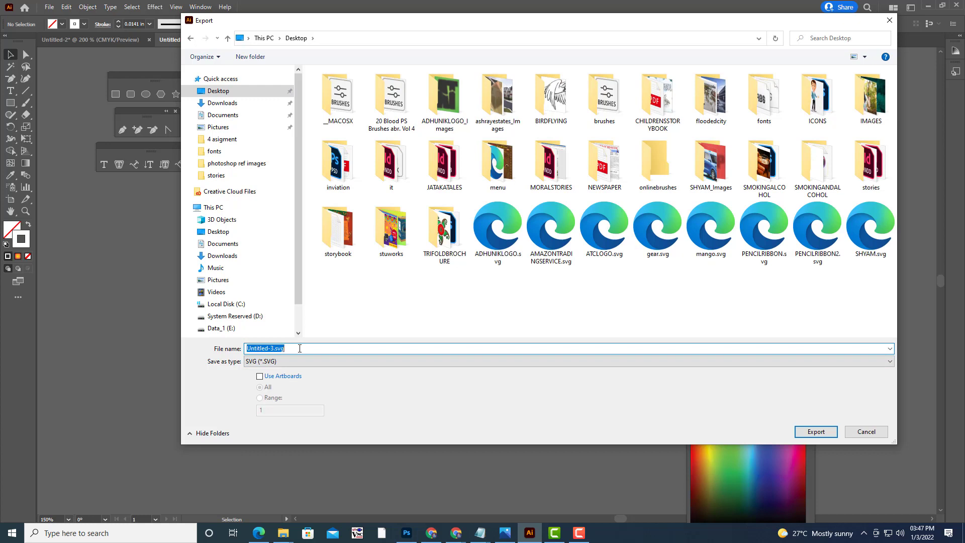
{"action": "type", "text": "SUNNY"}
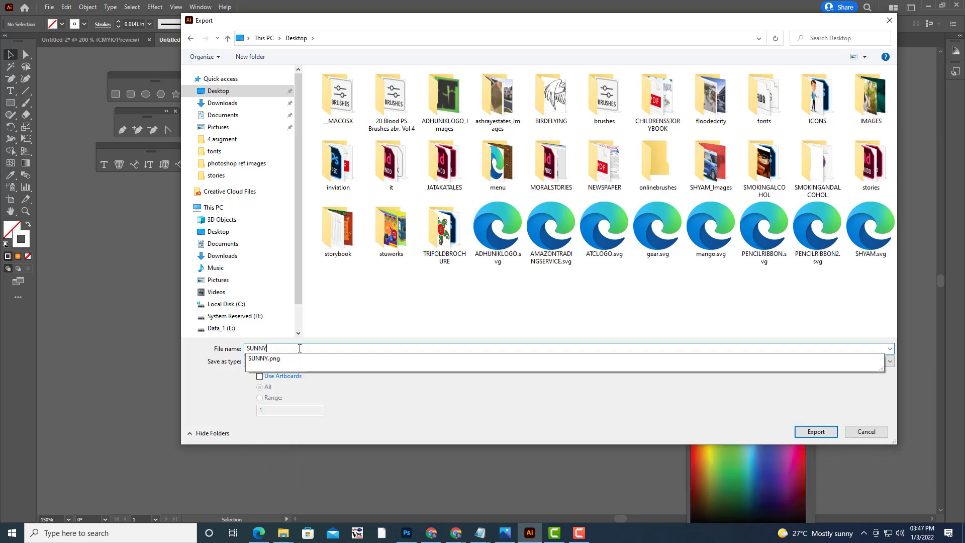
{"action": "left_click", "coordinate": [194, 377]}
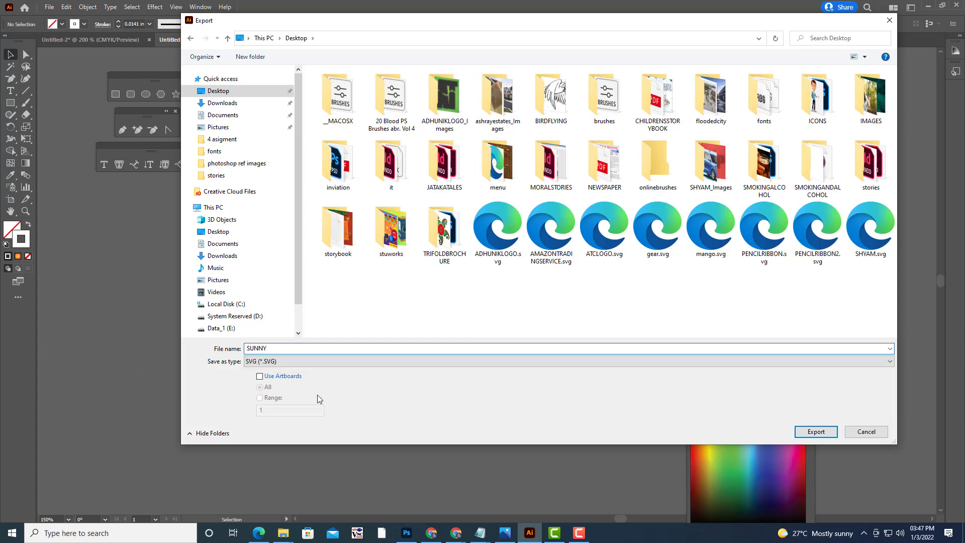
{"action": "left_click", "coordinate": [815, 432]}
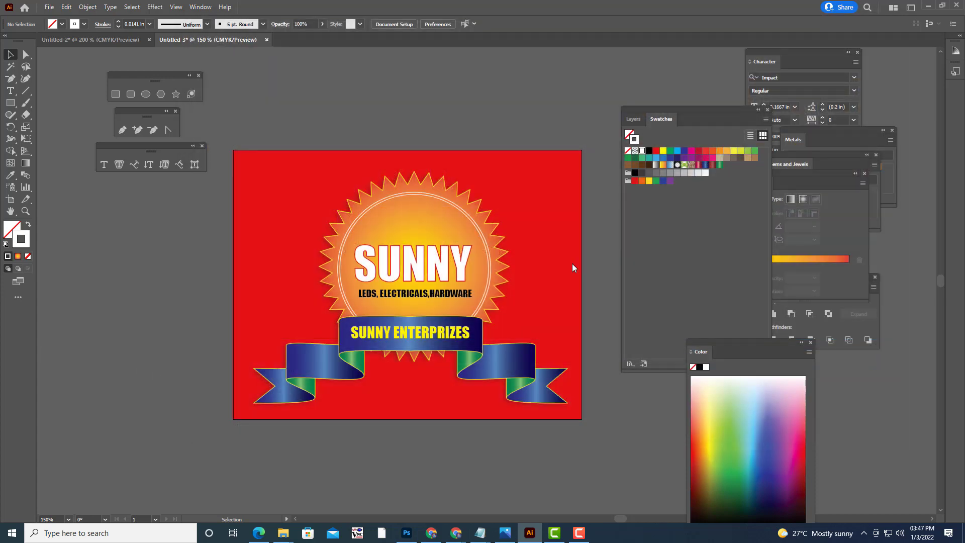
{"action": "left_click", "coordinate": [639, 184]}
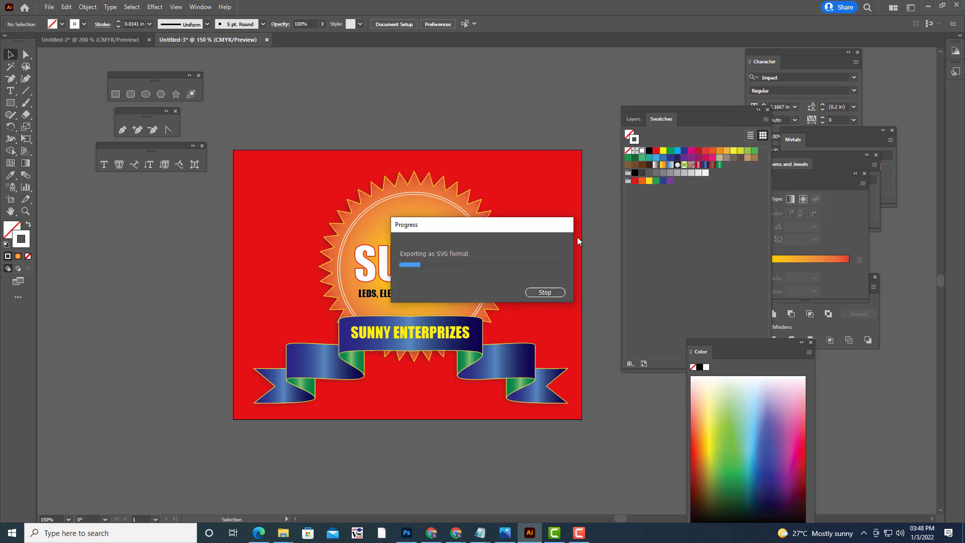
Step: Open SUNNY.svg from the Desktop in Microsoft Edge to verify the exported badge
{"action": "left_click", "coordinate": [927, 6]}
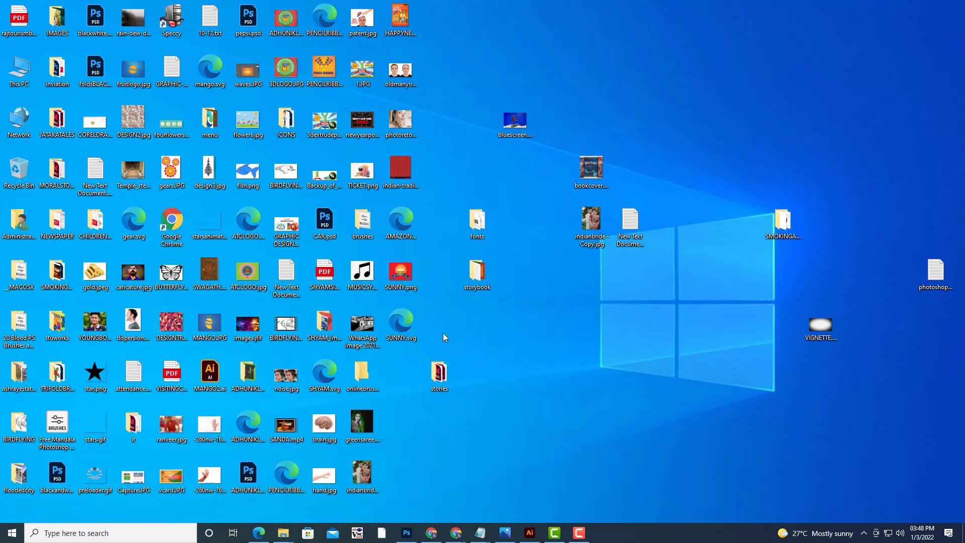
{"action": "double_click", "coordinate": [400, 324]}
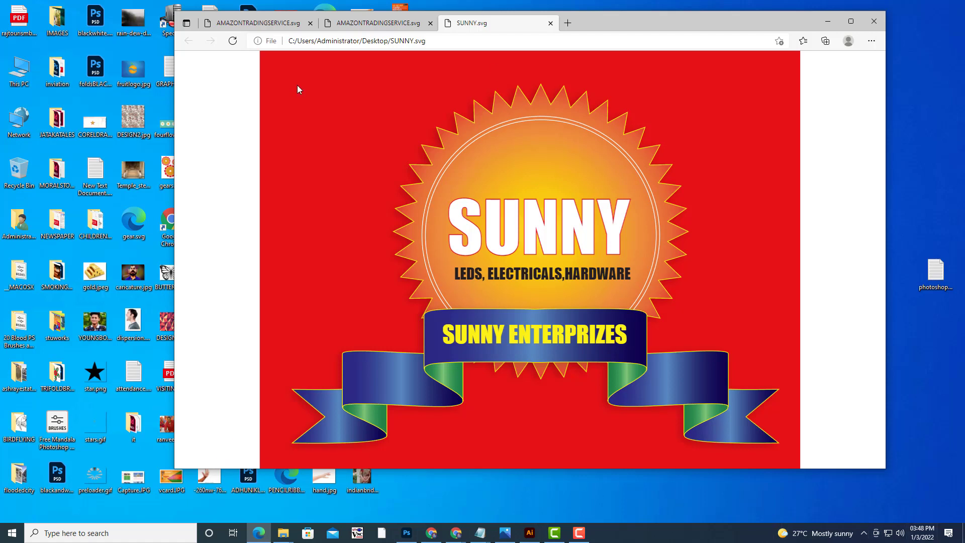
{"action": "left_click_drag", "start_coordinate": [629, 22], "coordinate": [632, 33]}
{"action": "left_click", "coordinate": [579, 533]}
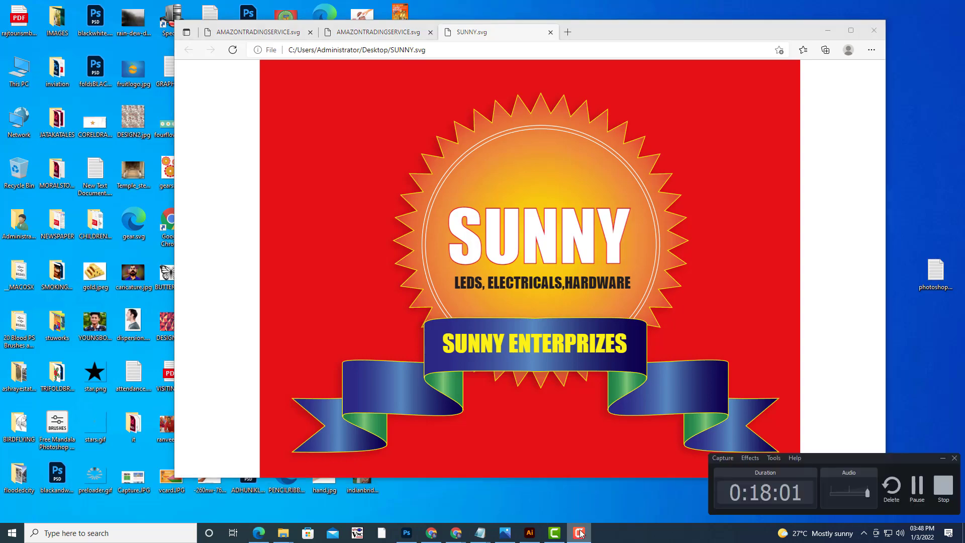